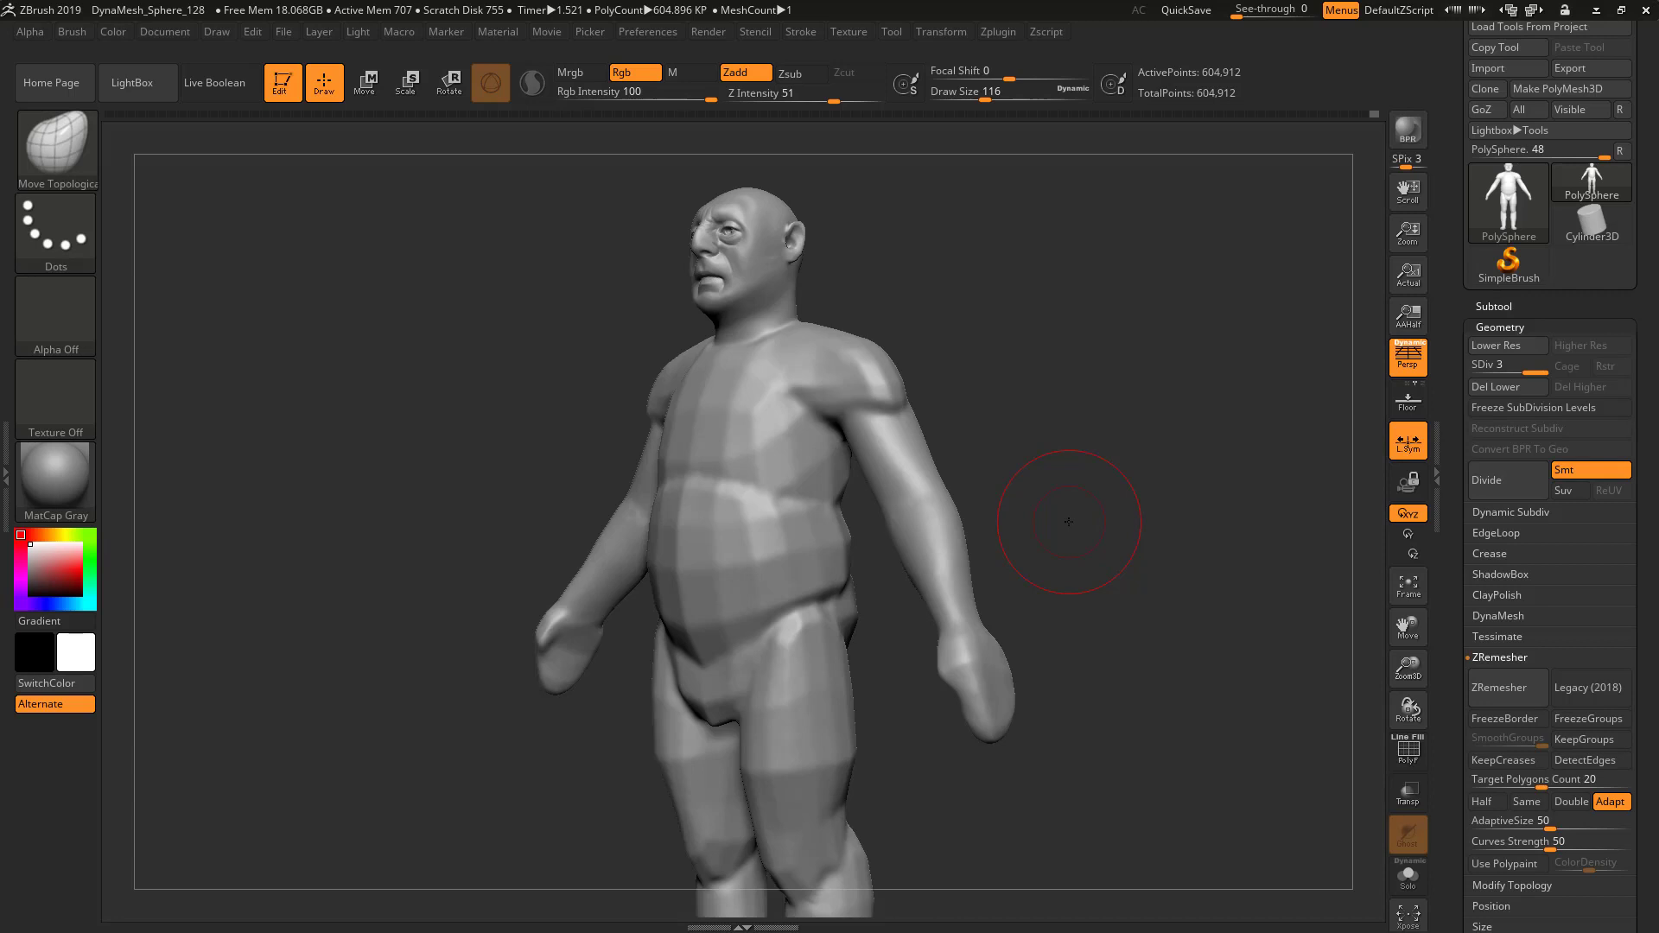
Start shaping the front of the deltoids with the RK_BallStylus brush at draw size 62
{"action": "left_click_drag", "start_coordinate": [1040, 549], "coordinate": [1045, 518]}
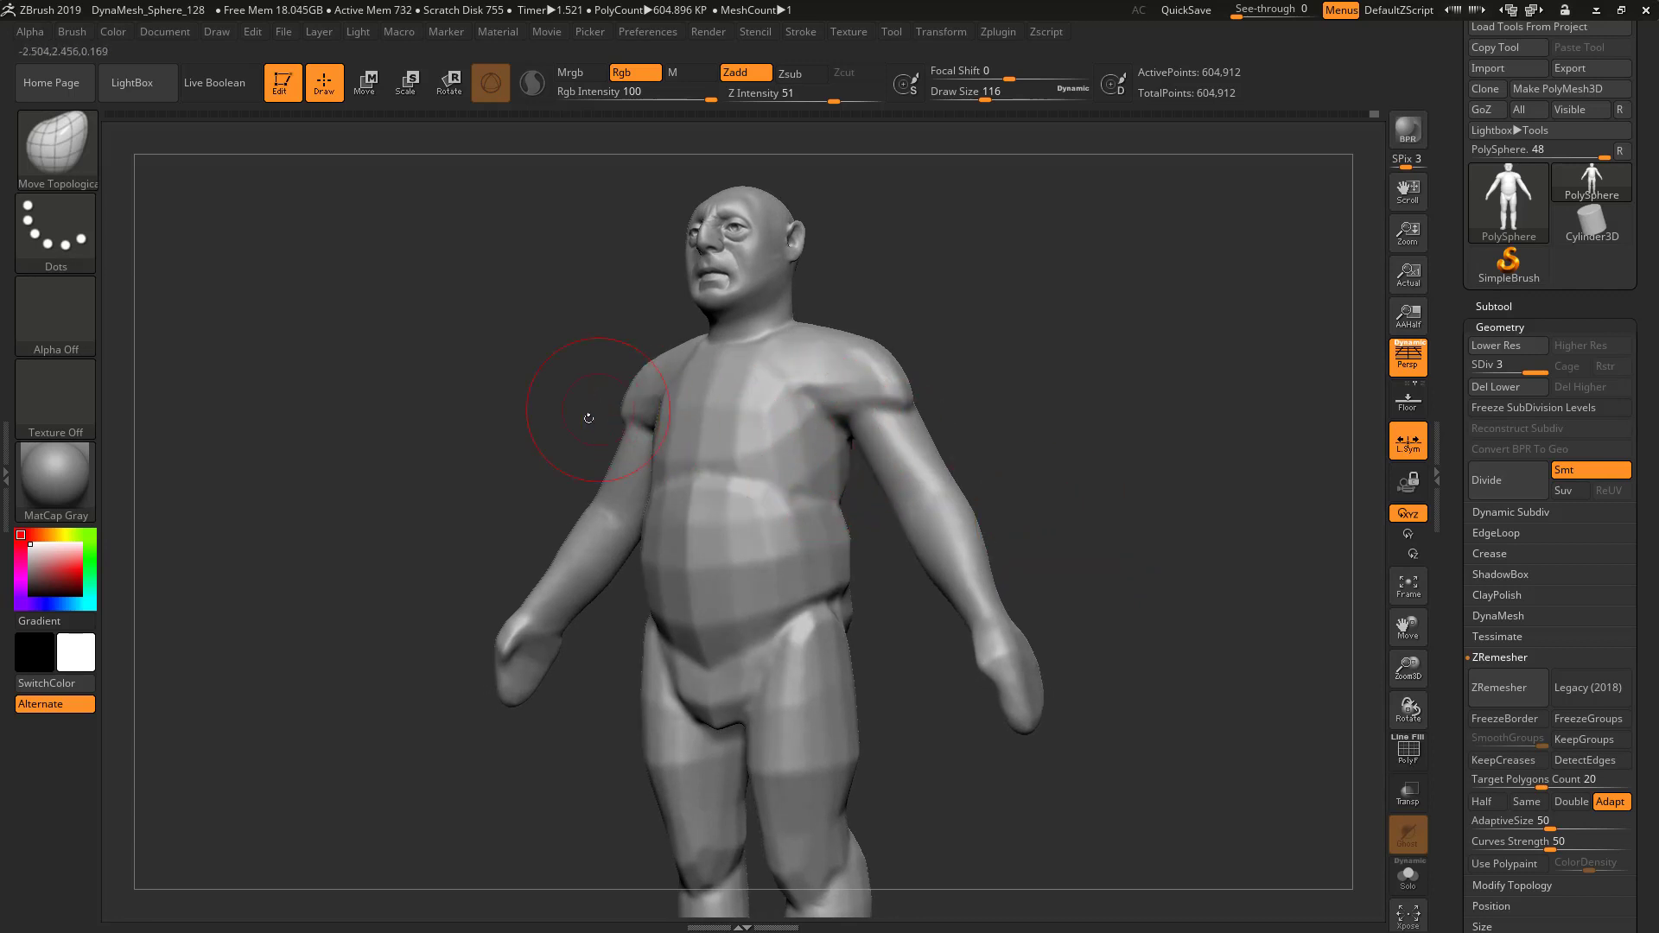
{"action": "left_click_drag", "start_coordinate": [1032, 510], "coordinate": [1083, 529]}
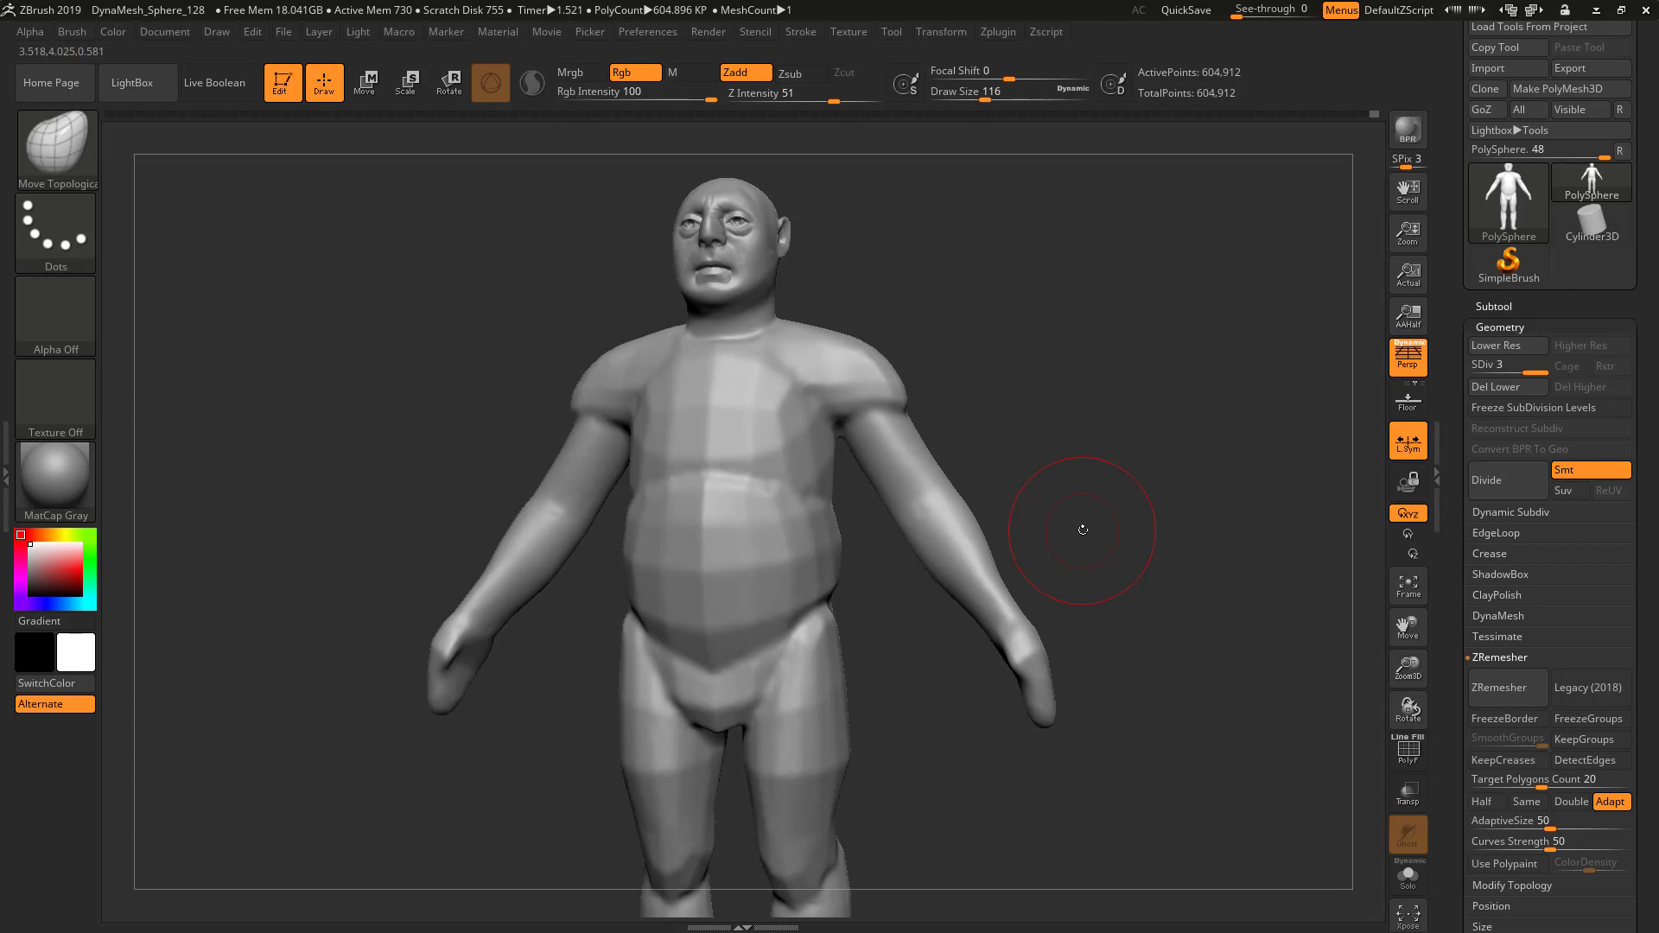
{"action": "left_click_drag", "start_coordinate": [1124, 557], "coordinate": [1074, 566]}
{"action": "mouse_move", "coordinate": [1073, 566]}
{"action": "left_mouse_down", "text": "alt"}
{"action": "mouse_move", "coordinate": [1152, 505]}
{"action": "mouse_move", "coordinate": [1210, 607]}
{"action": "left_mouse_up", "text": "alt"}
{"action": "key", "text": "1"}
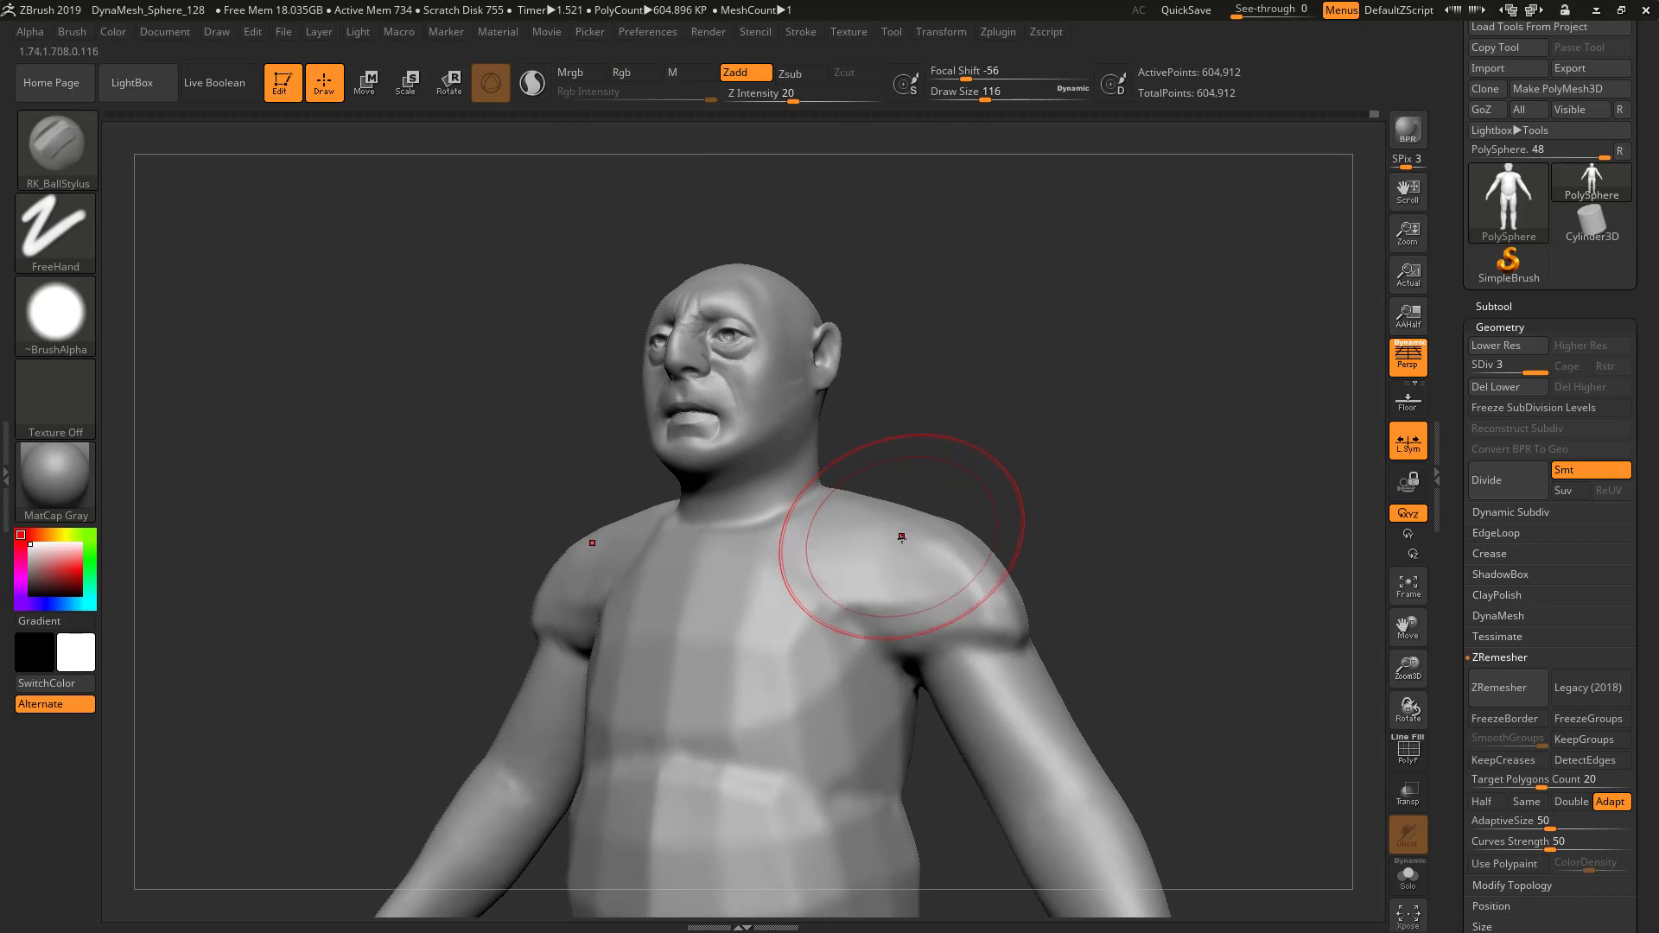
{"action": "key", "text": "s"}
{"action": "mouse_move", "coordinate": [901, 537]}
{"action": "left_mouse_down"}
{"action": "mouse_move", "coordinate": [883, 541]}
{"action": "mouse_move", "coordinate": [889, 563]}
{"action": "mouse_move", "coordinate": [915, 581]}
{"action": "left_mouse_up"}
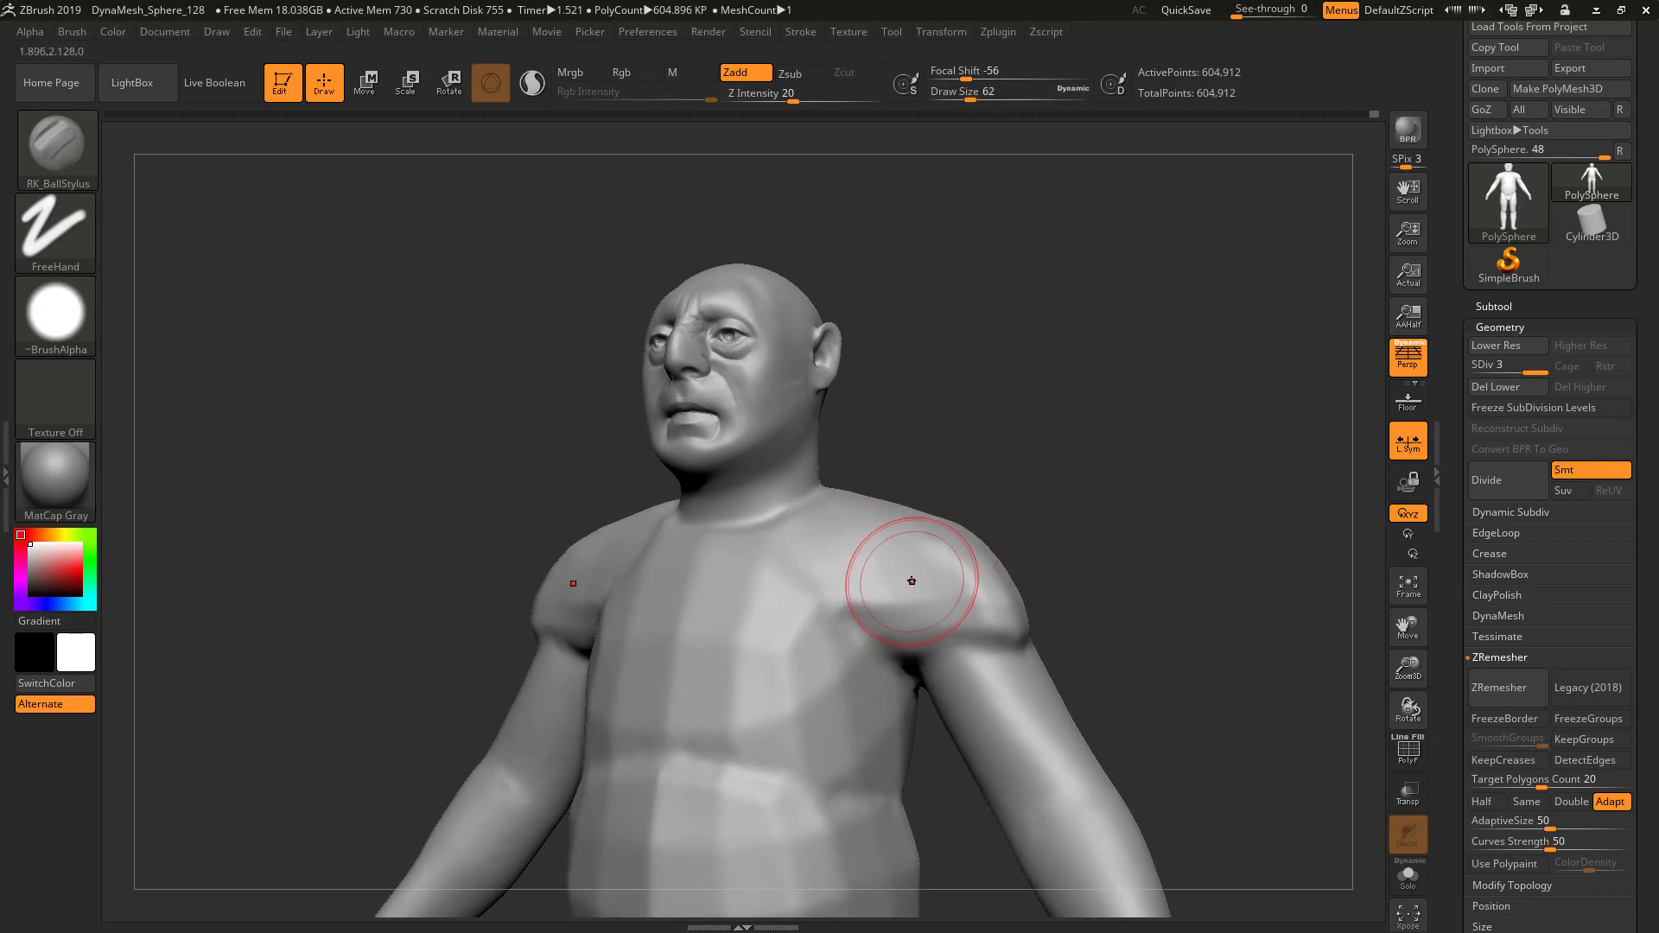
Sculpt diagonal muscle-fibre strokes across the deltoids with the RK_Rake brush at draw size 54
{"action": "key", "text": "2"}
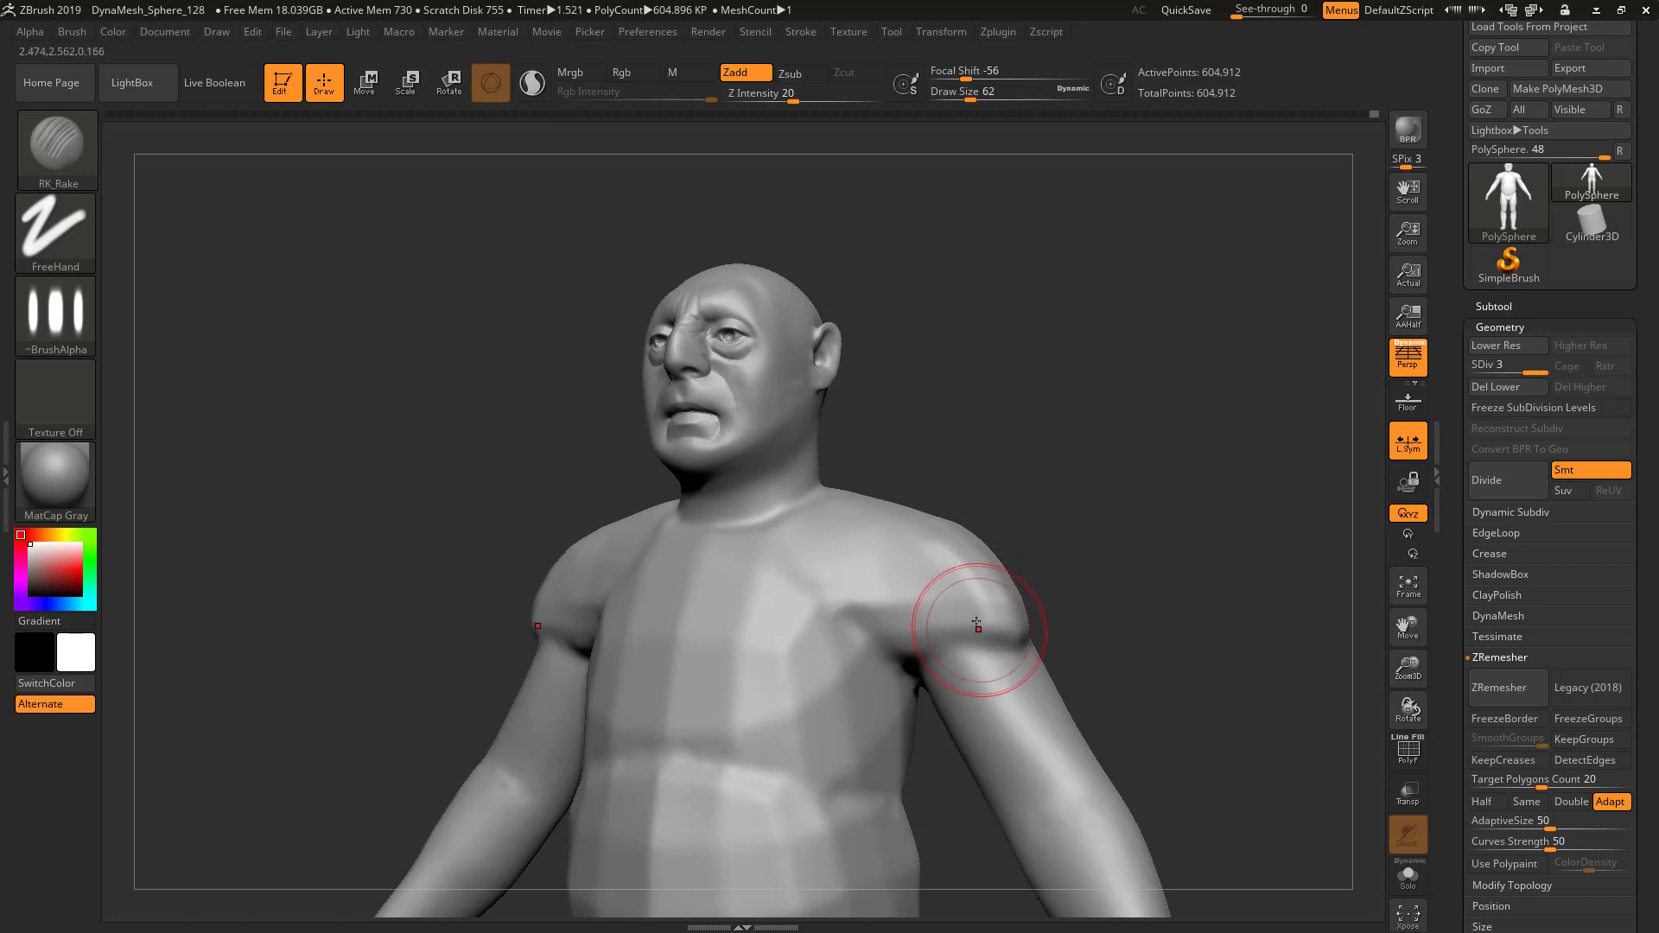
{"action": "key", "text": "s"}
{"action": "mouse_move", "coordinate": [971, 595]}
{"action": "left_mouse_down"}
{"action": "mouse_move", "coordinate": [990, 620]}
{"action": "mouse_move", "coordinate": [937, 534]}
{"action": "mouse_move", "coordinate": [996, 624]}
{"action": "mouse_move", "coordinate": [1019, 627]}
{"action": "mouse_move", "coordinate": [985, 638]}
{"action": "mouse_move", "coordinate": [855, 538]}
{"action": "left_mouse_up"}
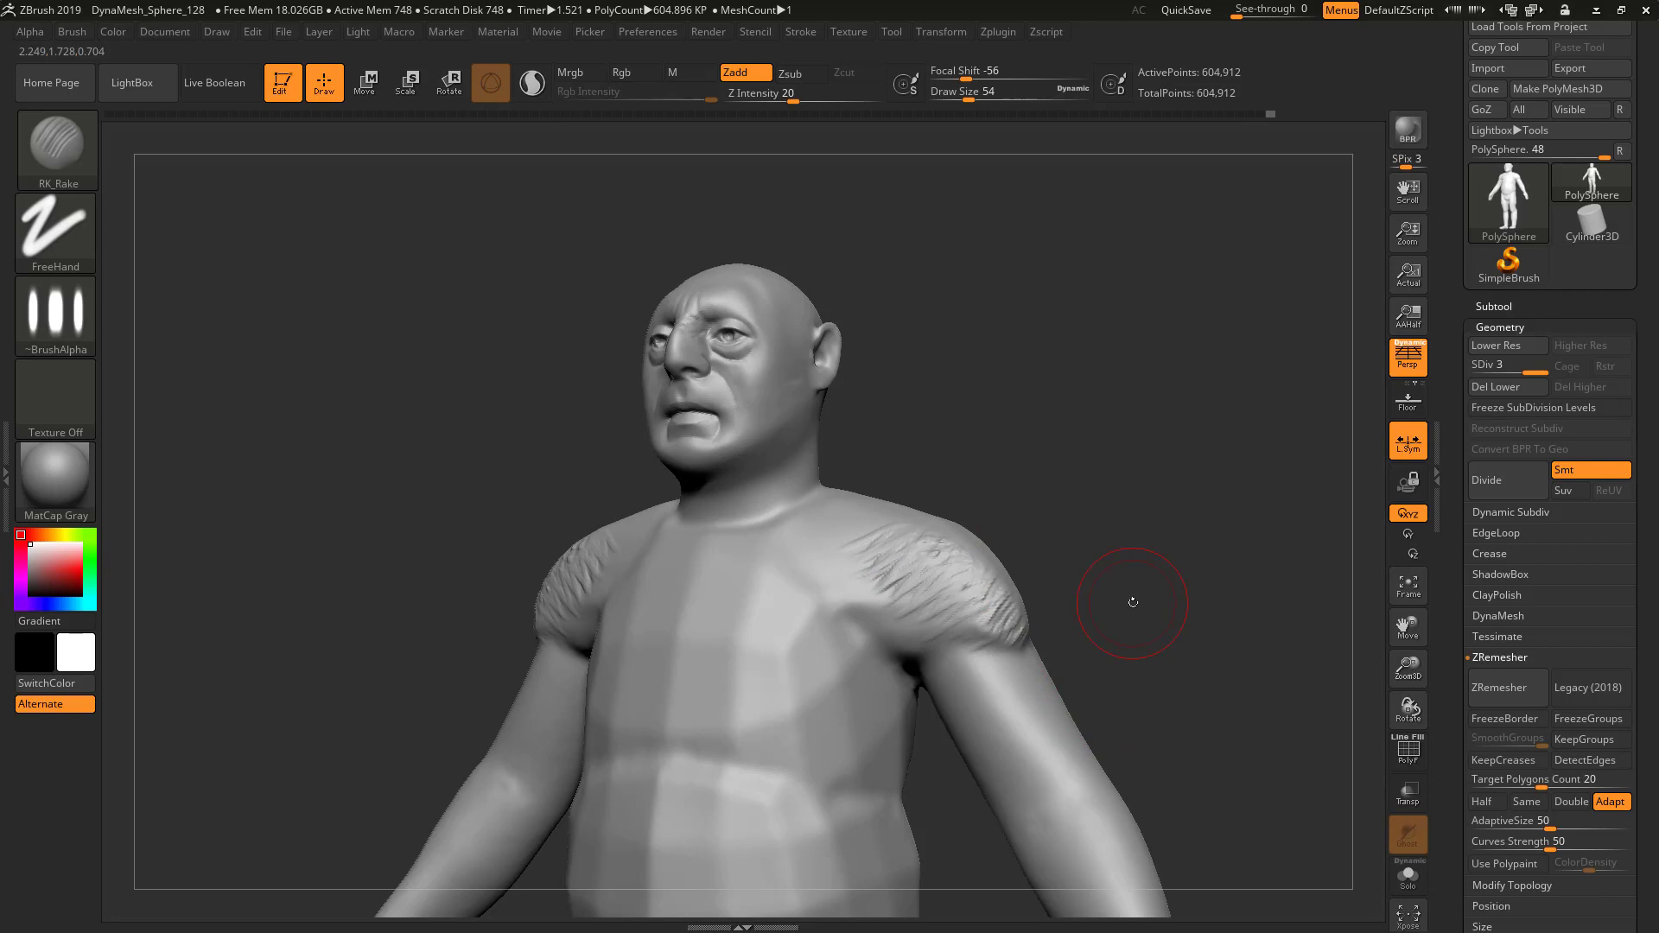
{"action": "left_click", "coordinate": [57, 146]}
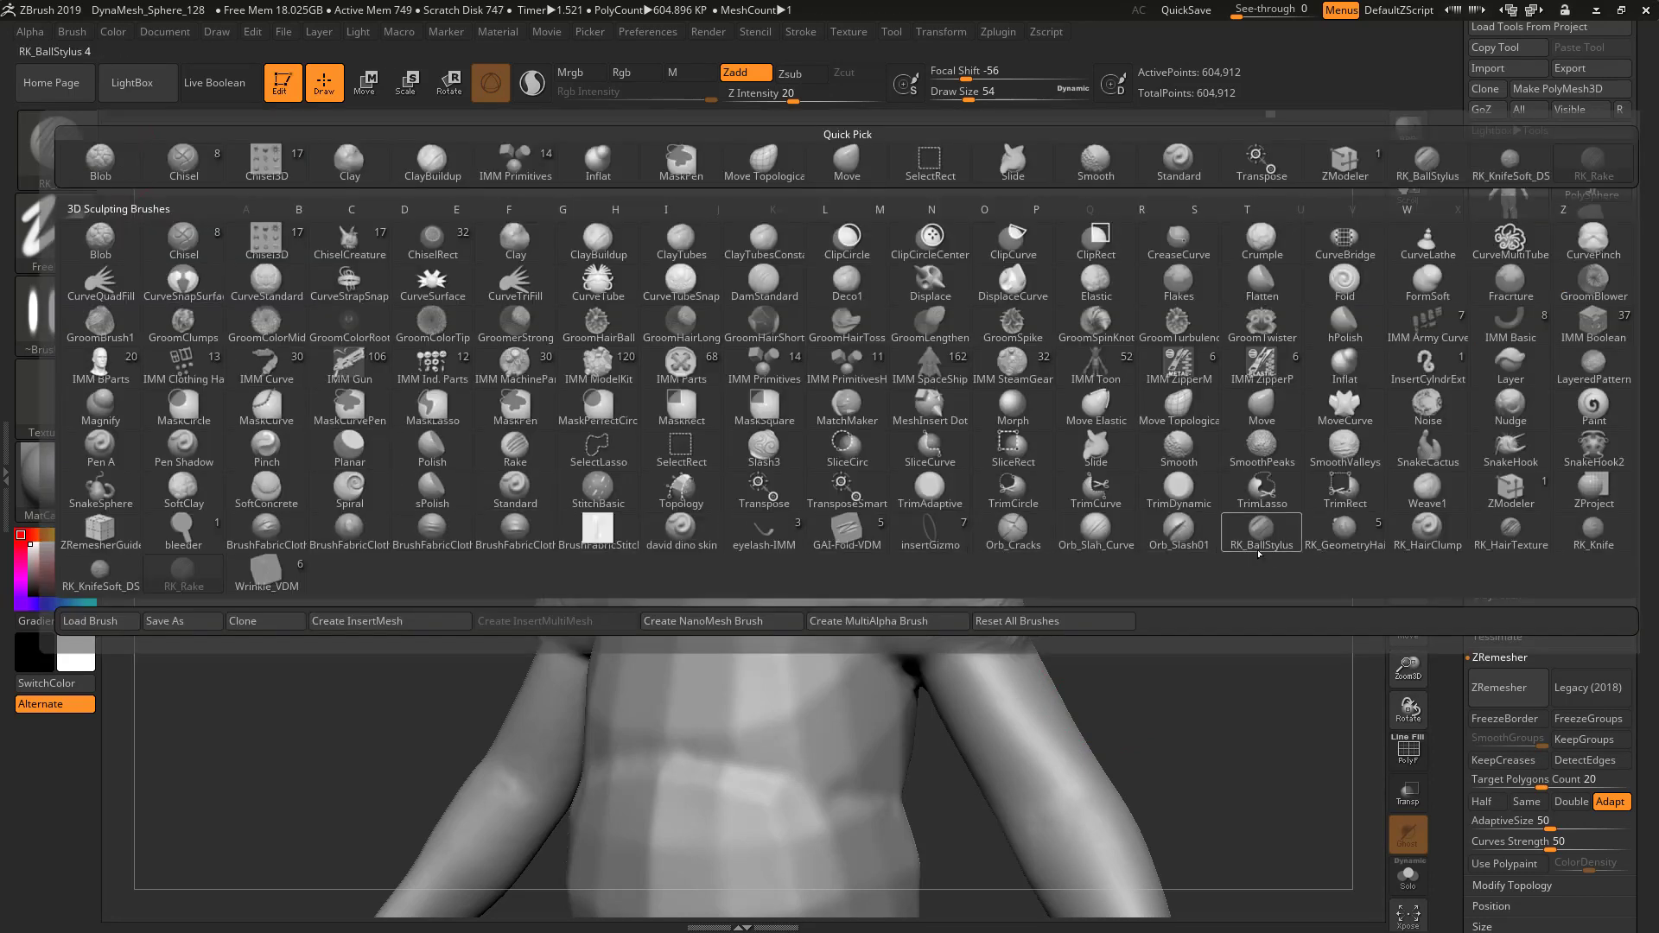
{"action": "mouse_move", "coordinate": [1259, 554]}
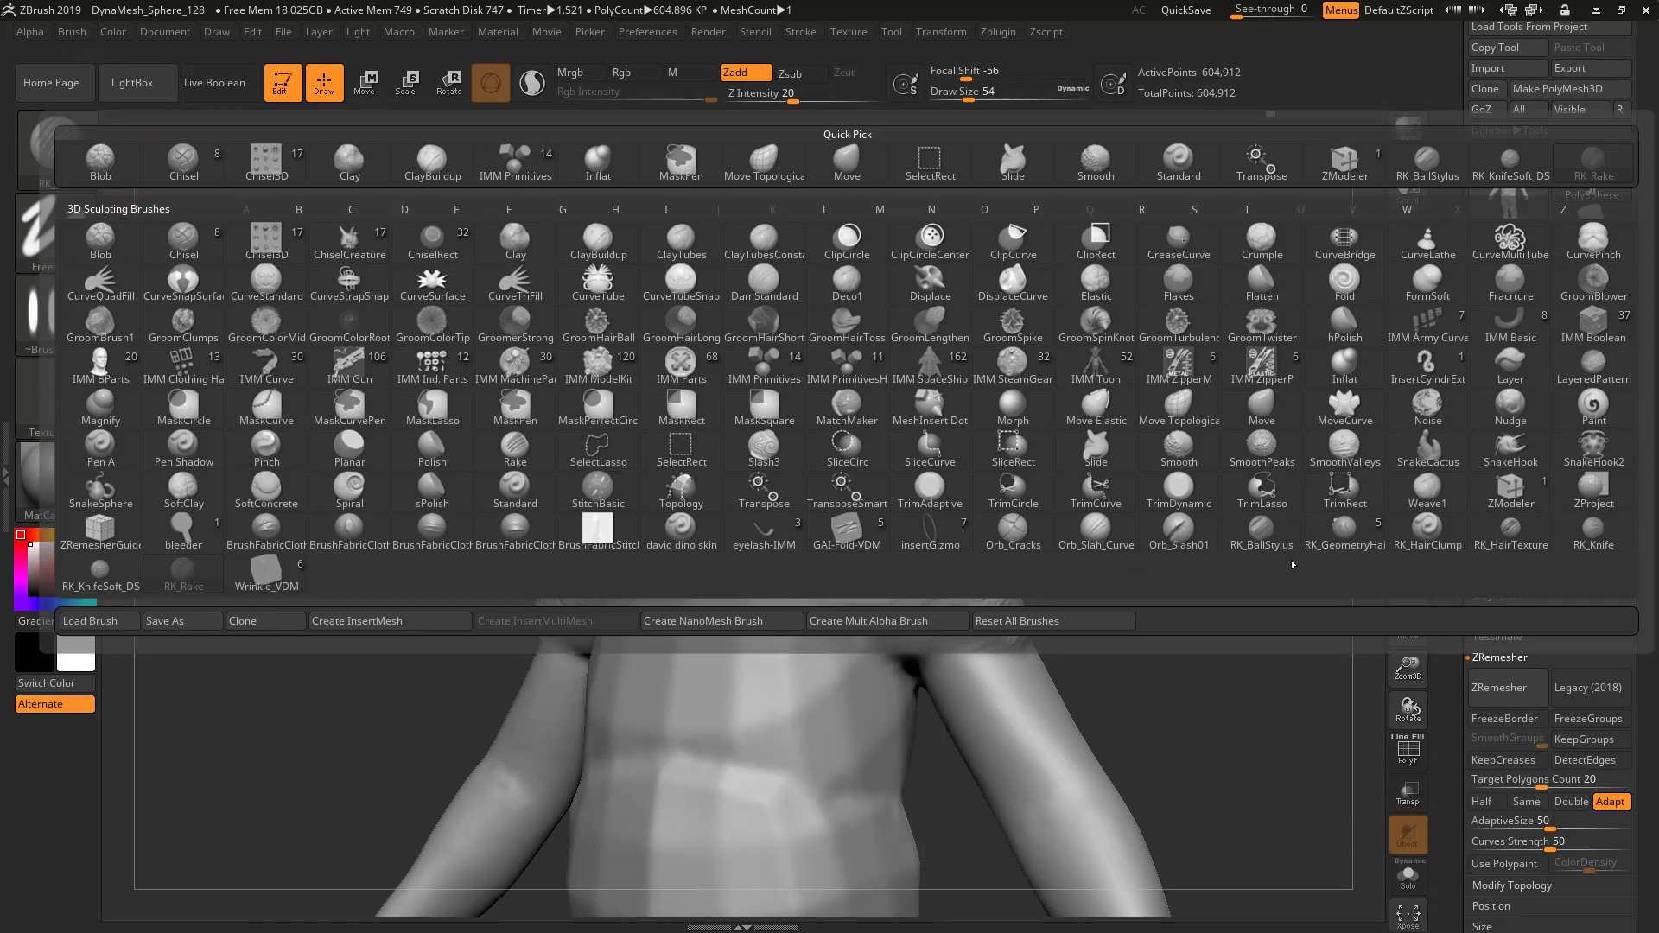
{"action": "mouse_move", "coordinate": [197, 585]}
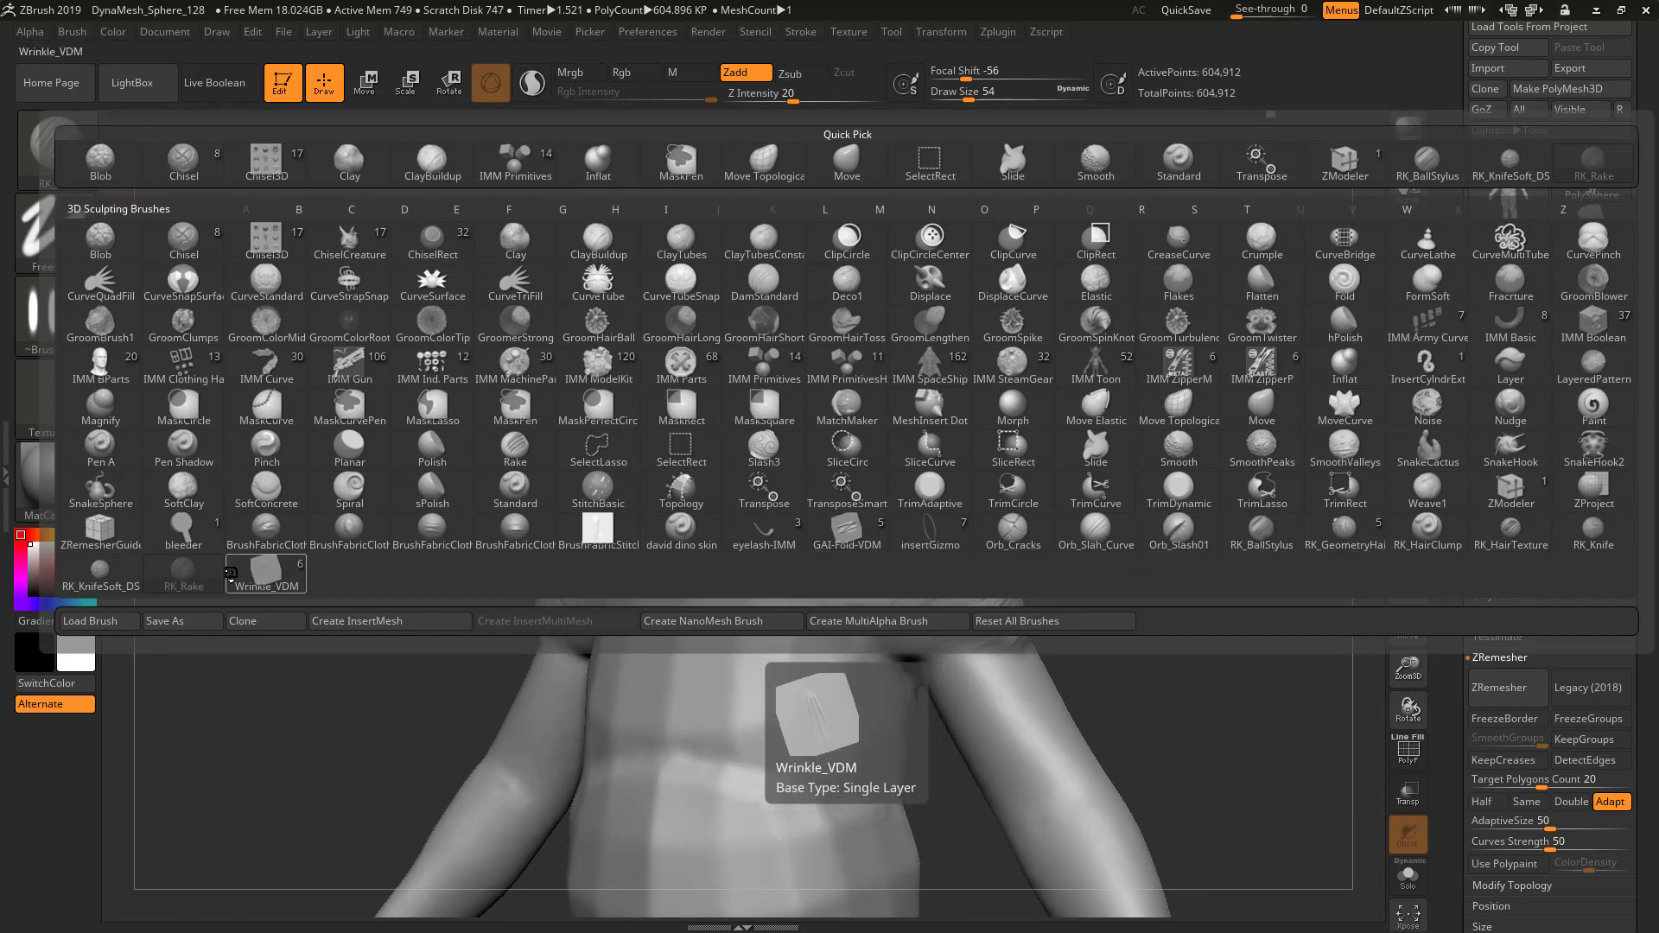
{"action": "key", "text": "ctrl"}
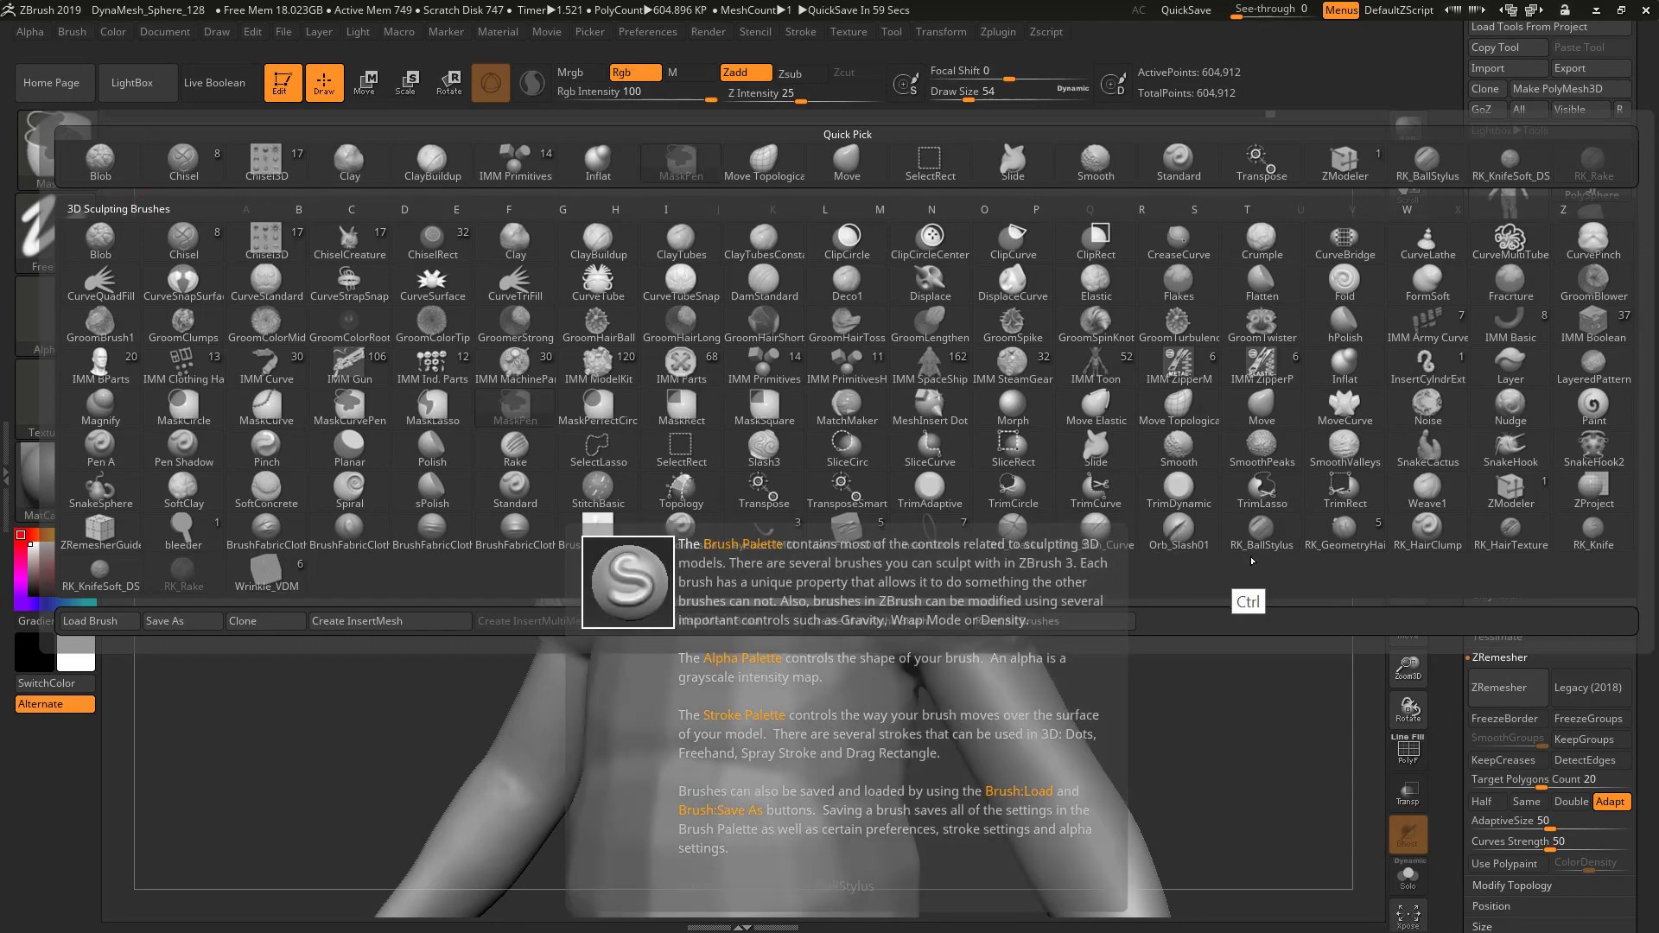
{"action": "key", "text": "ctrl+alt"}
{"action": "left_click", "coordinate": [1261, 540], "text": "ctrl+alt"}
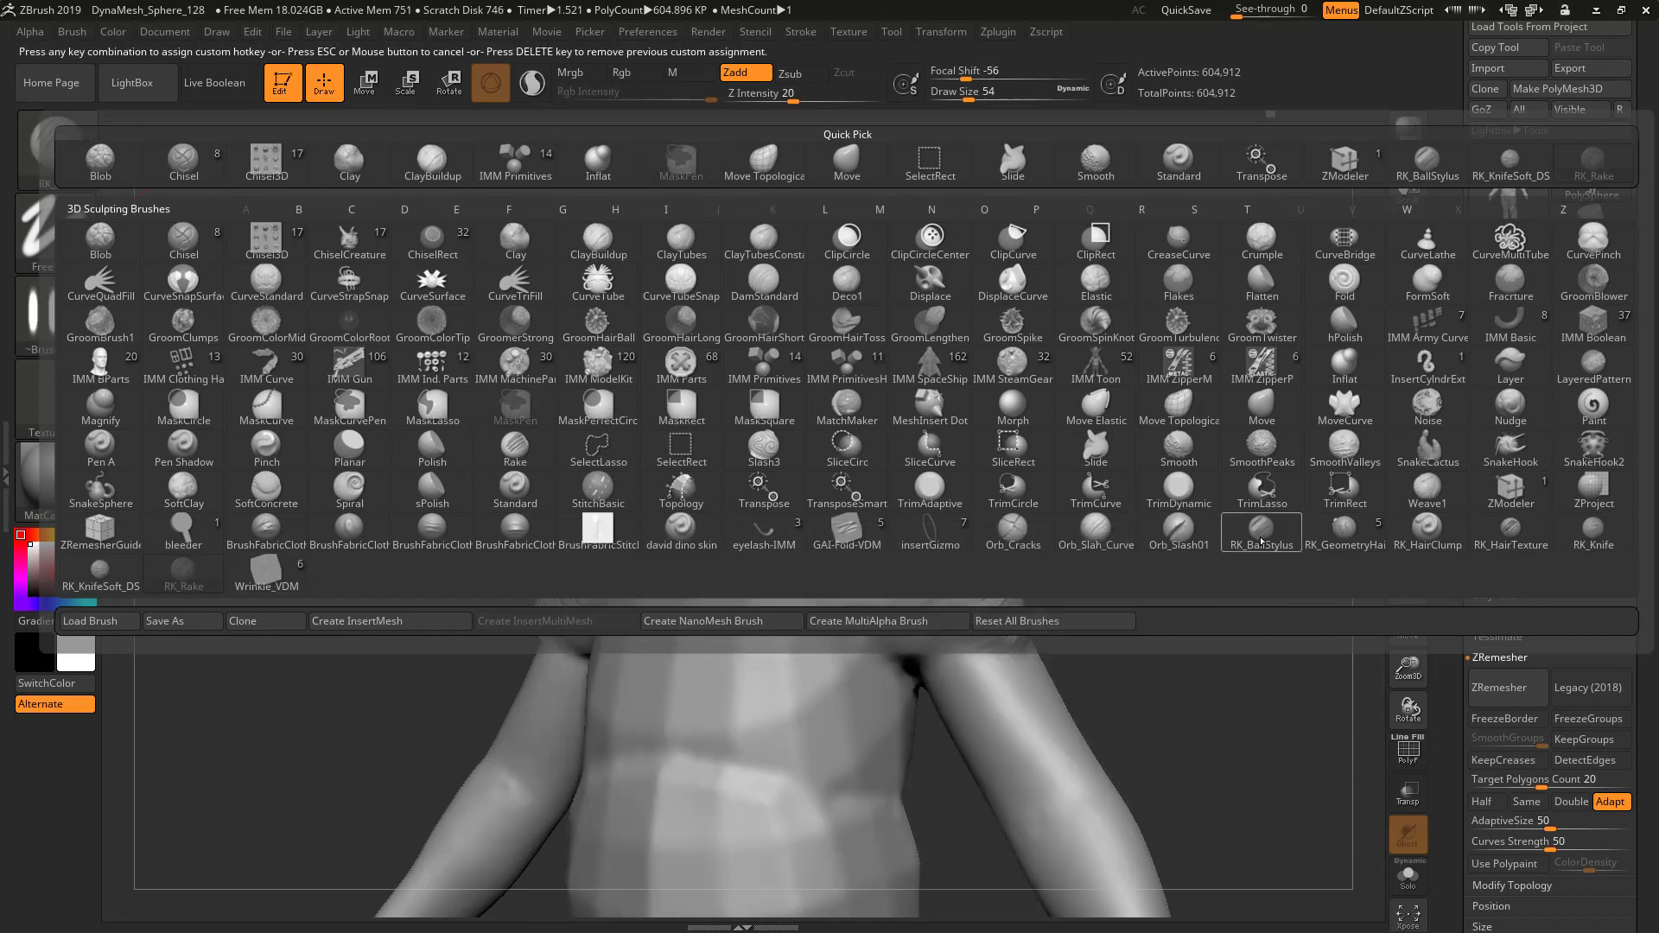
{"action": "key", "text": "Escape"}
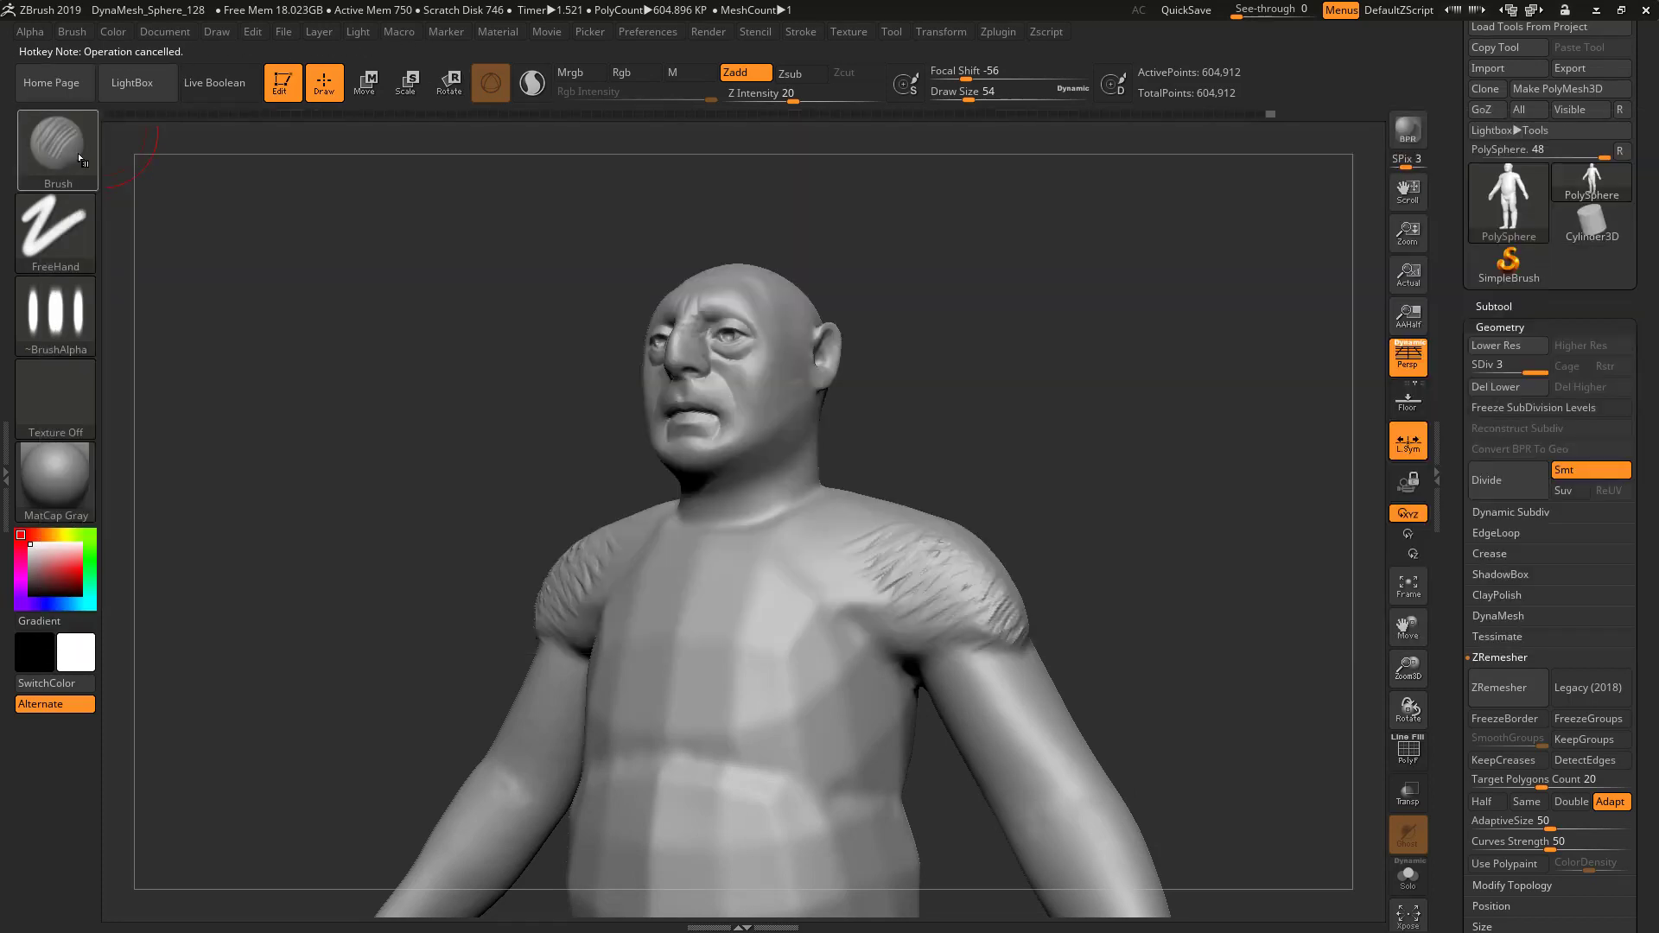
{"action": "left_click", "coordinate": [75, 32]}
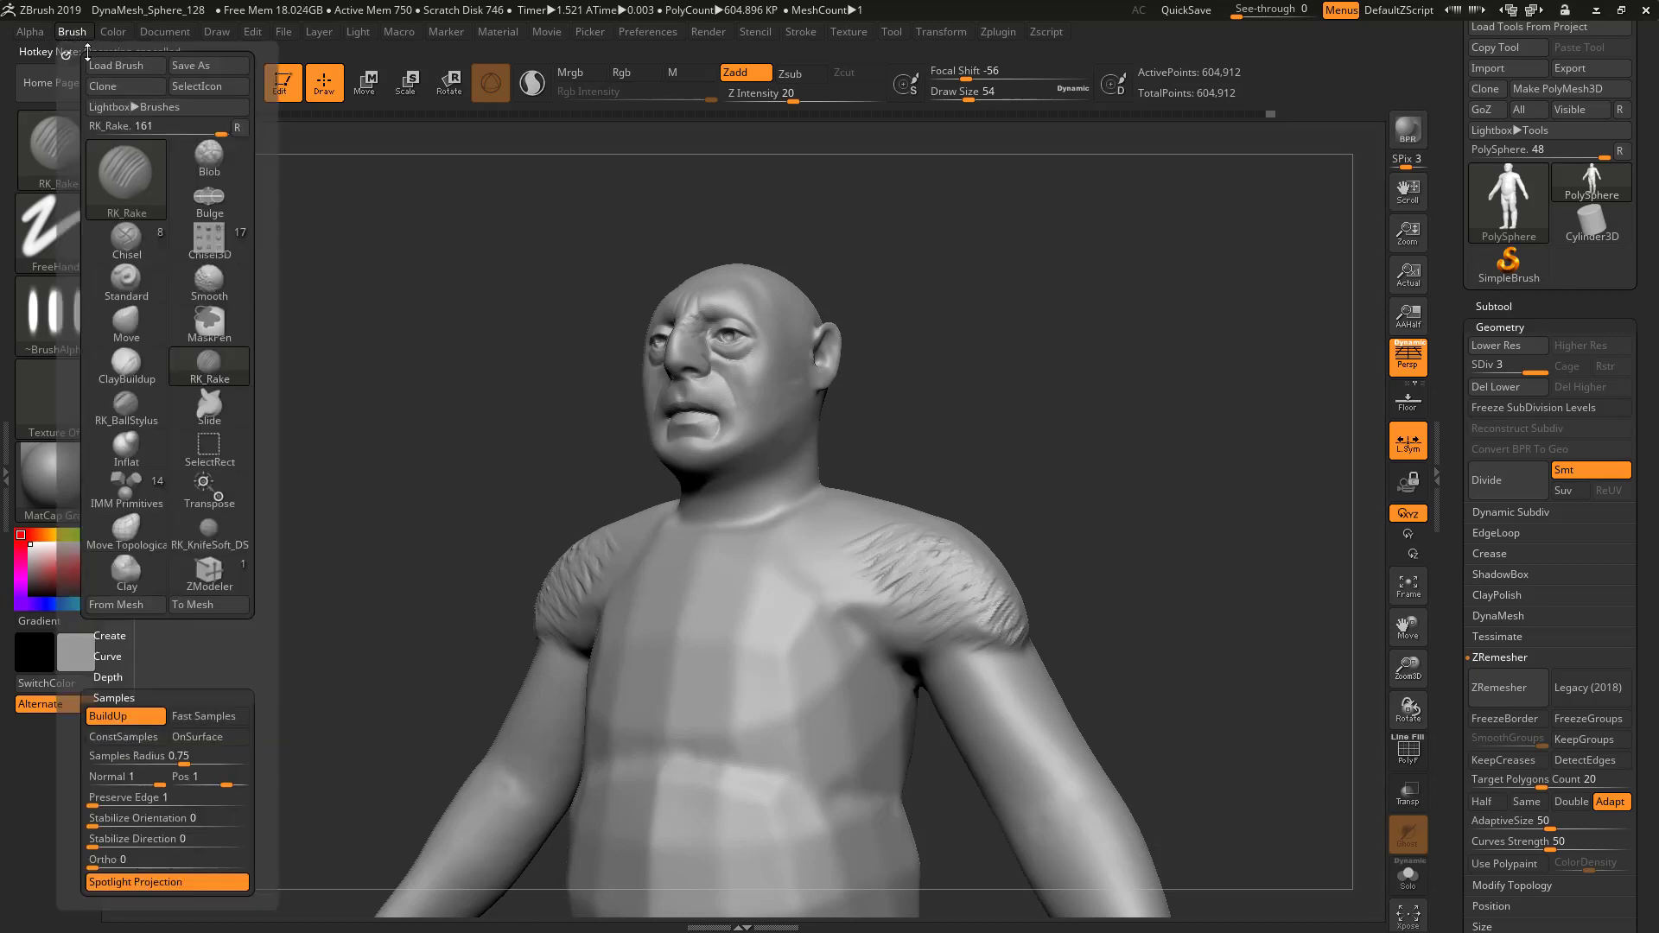
{"action": "key", "text": "ctrl+alt"}
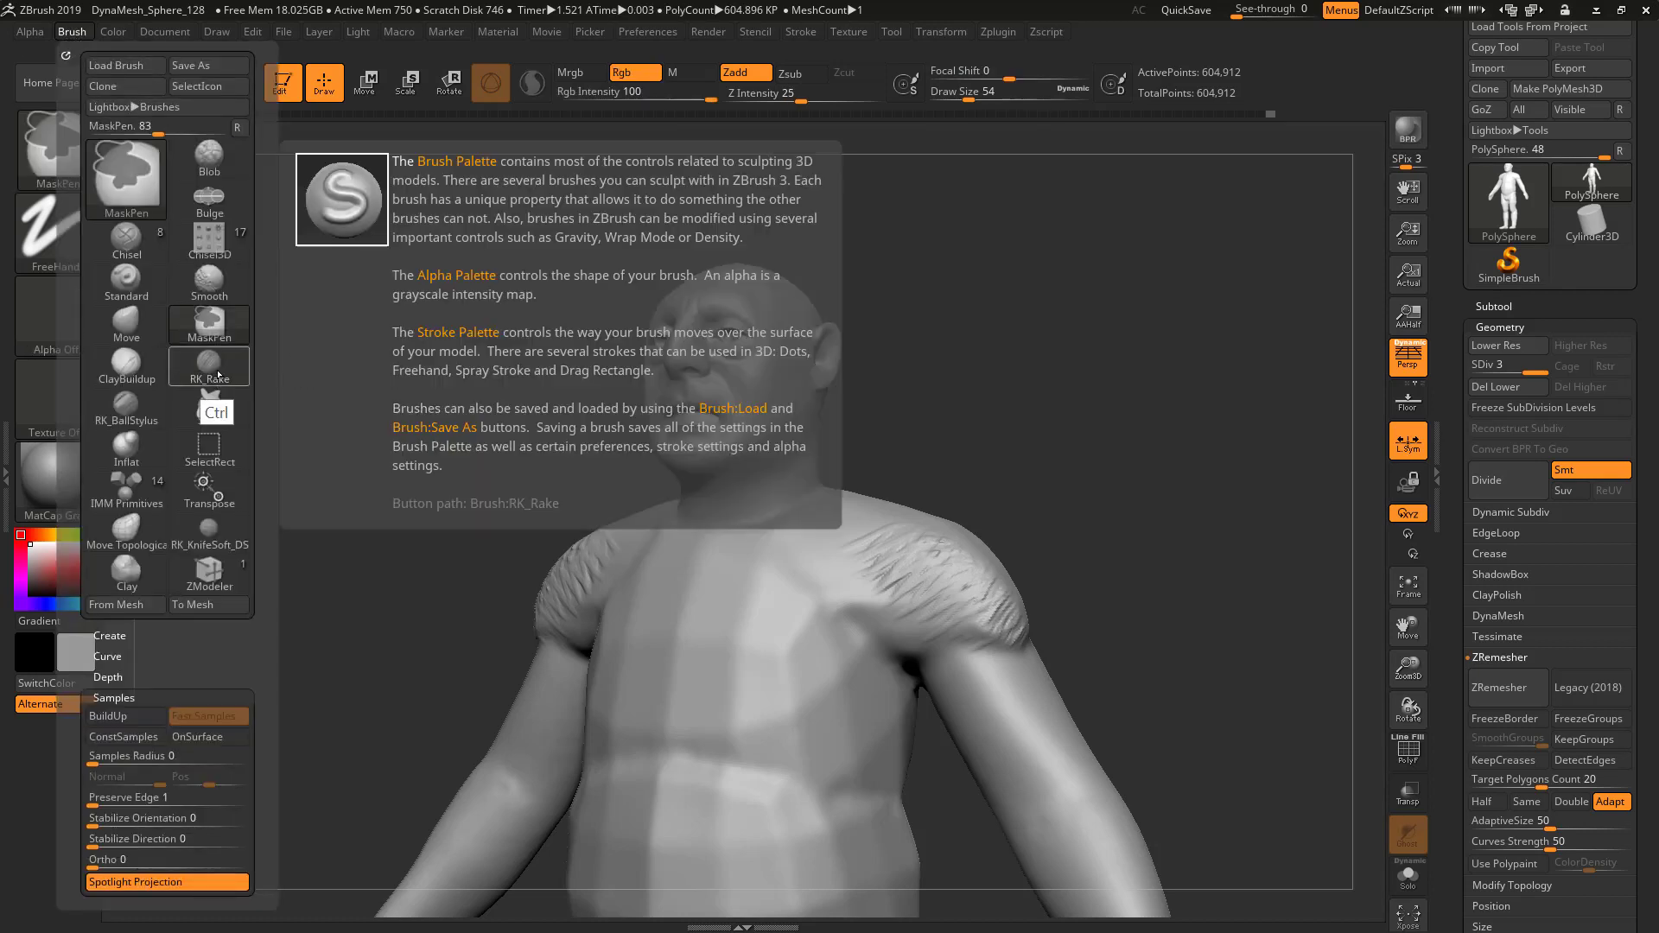
{"action": "left_click", "coordinate": [208, 368], "text": "ctrl+alt"}
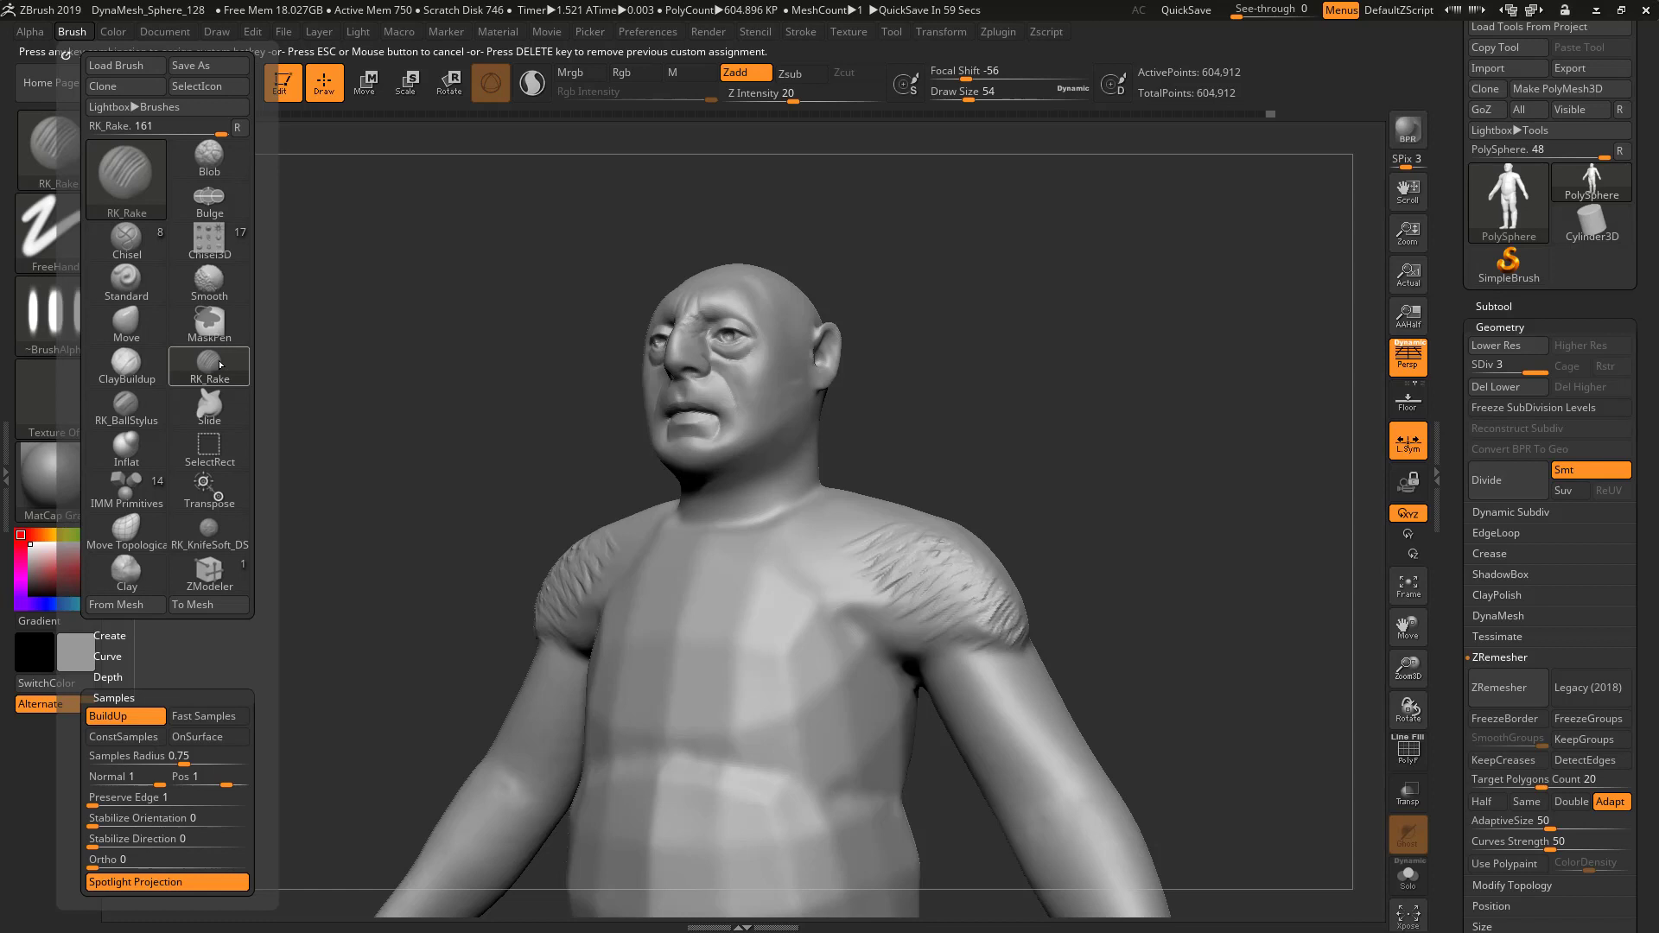
{"action": "key", "text": "Escape"}
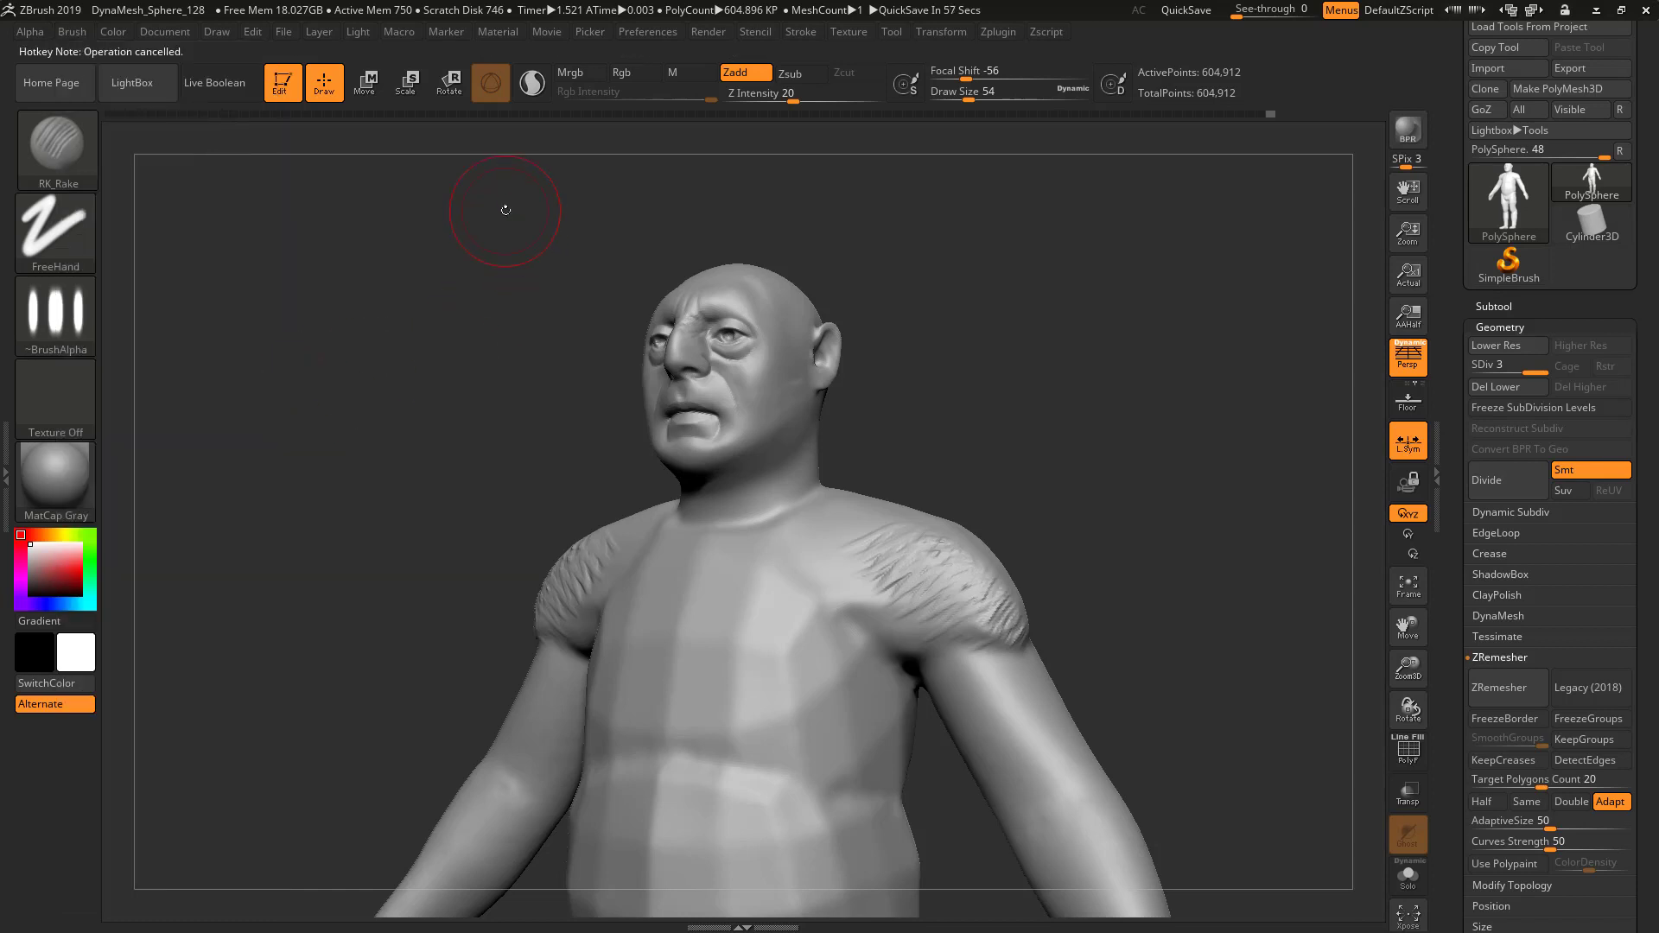
Try to assign 5 as the custom hotkey of the RK_Rake brush
{"action": "left_click", "coordinate": [72, 32]}
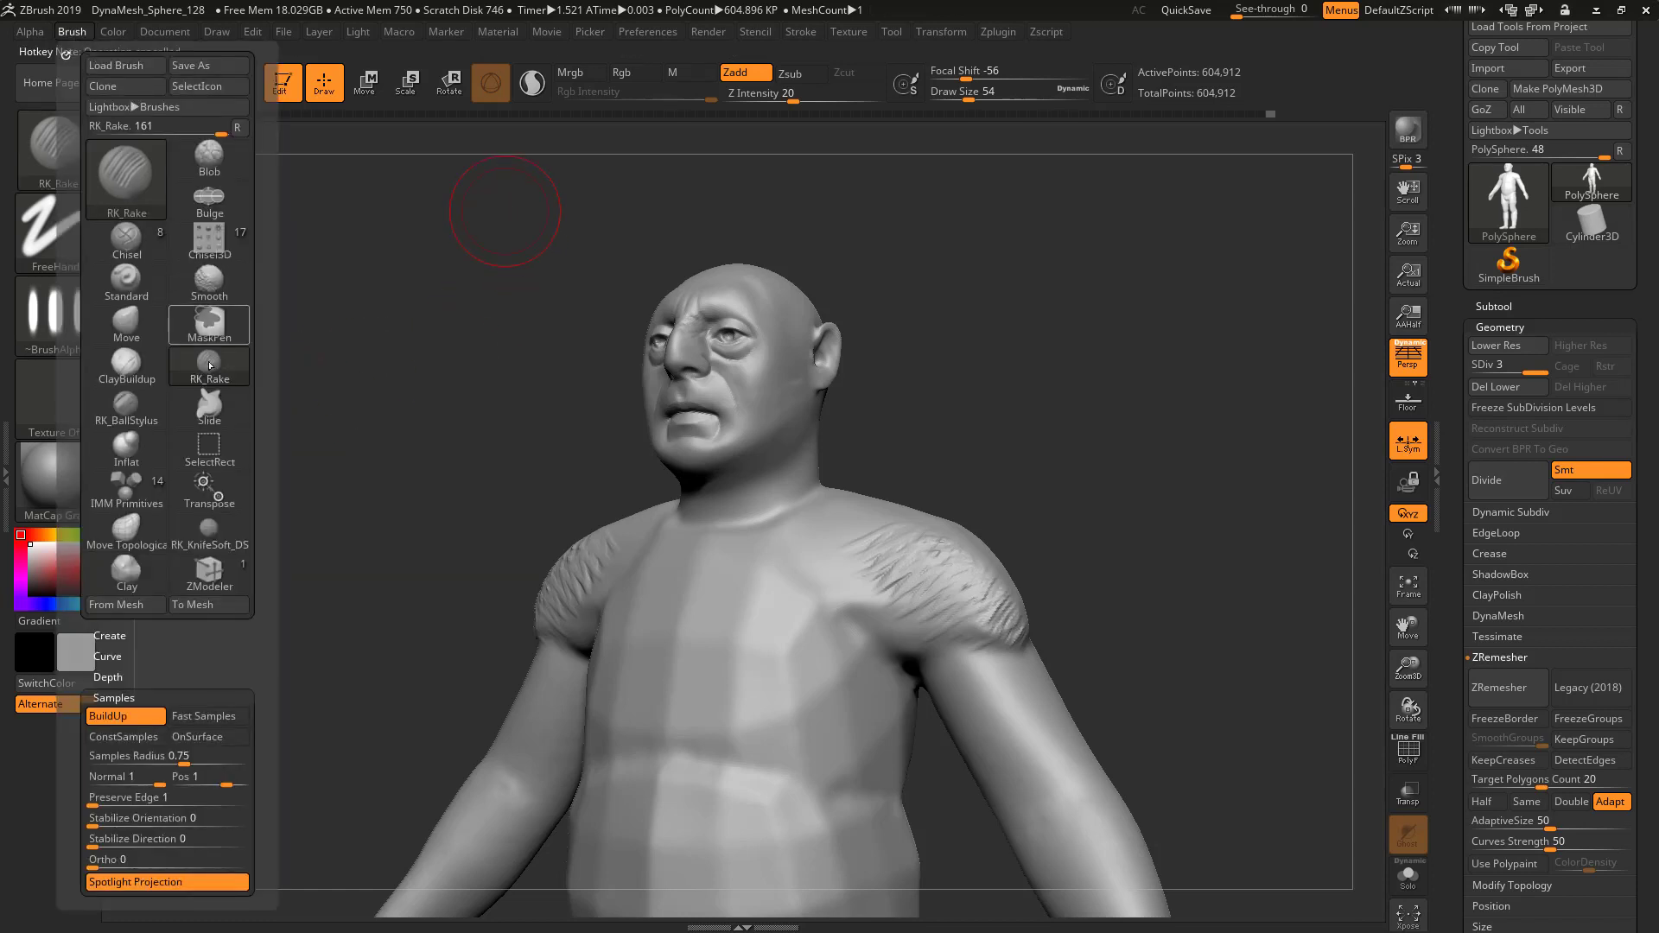
{"action": "key", "text": "ctrl+alt"}
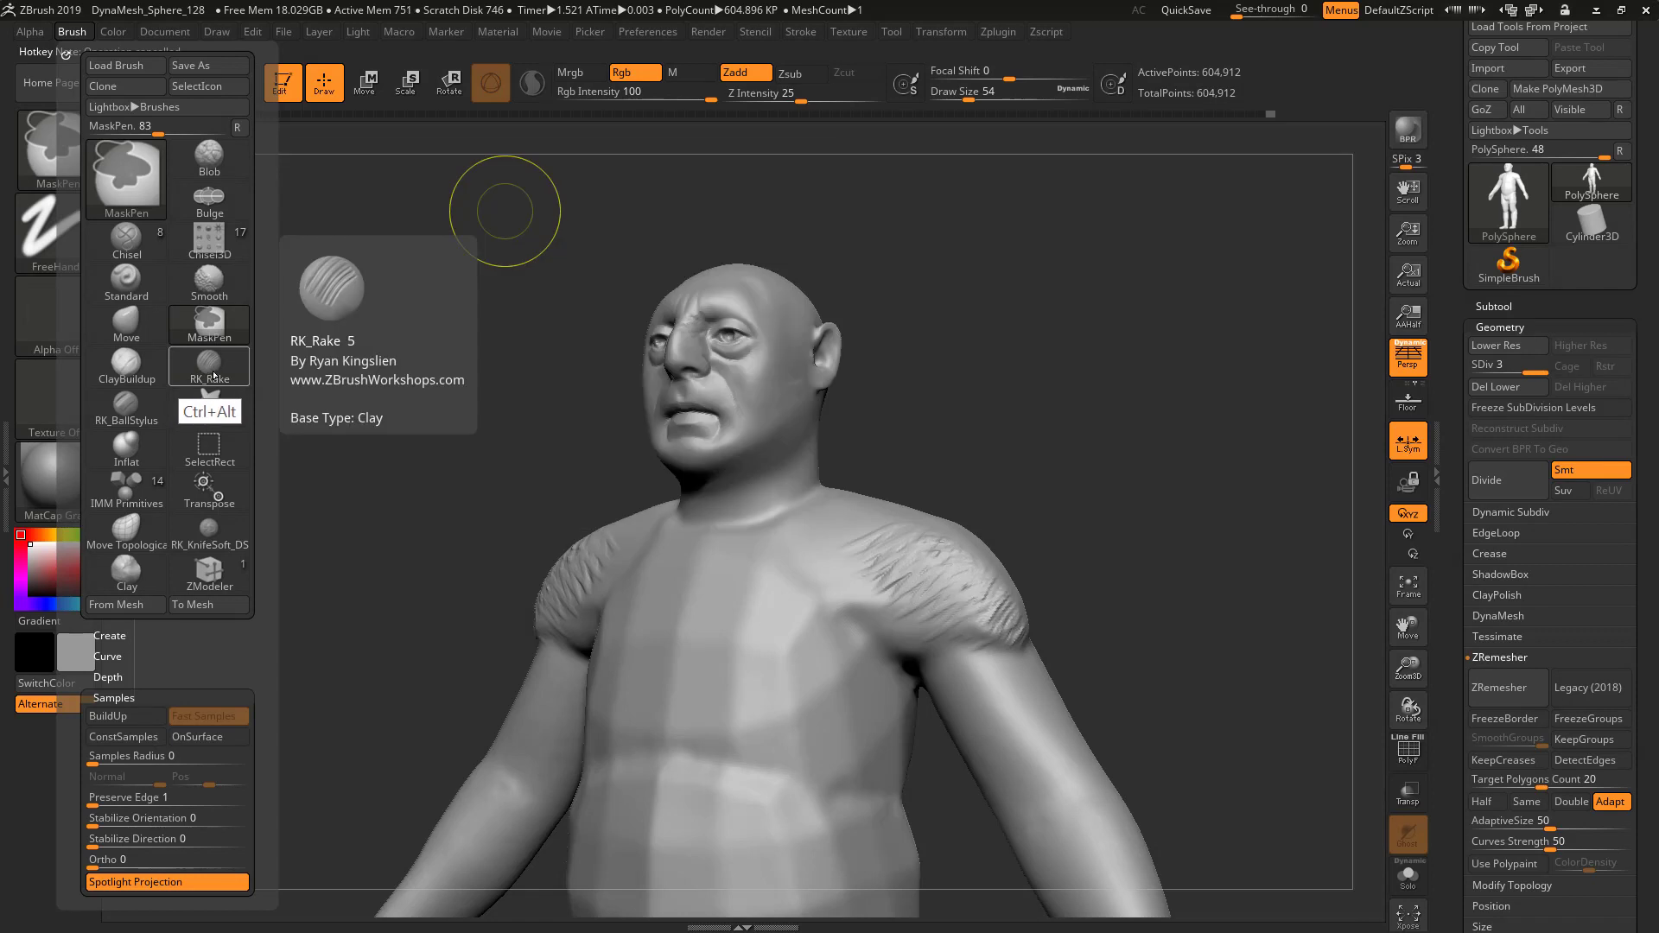
{"action": "left_click", "coordinate": [210, 367], "text": "ctrl+alt"}
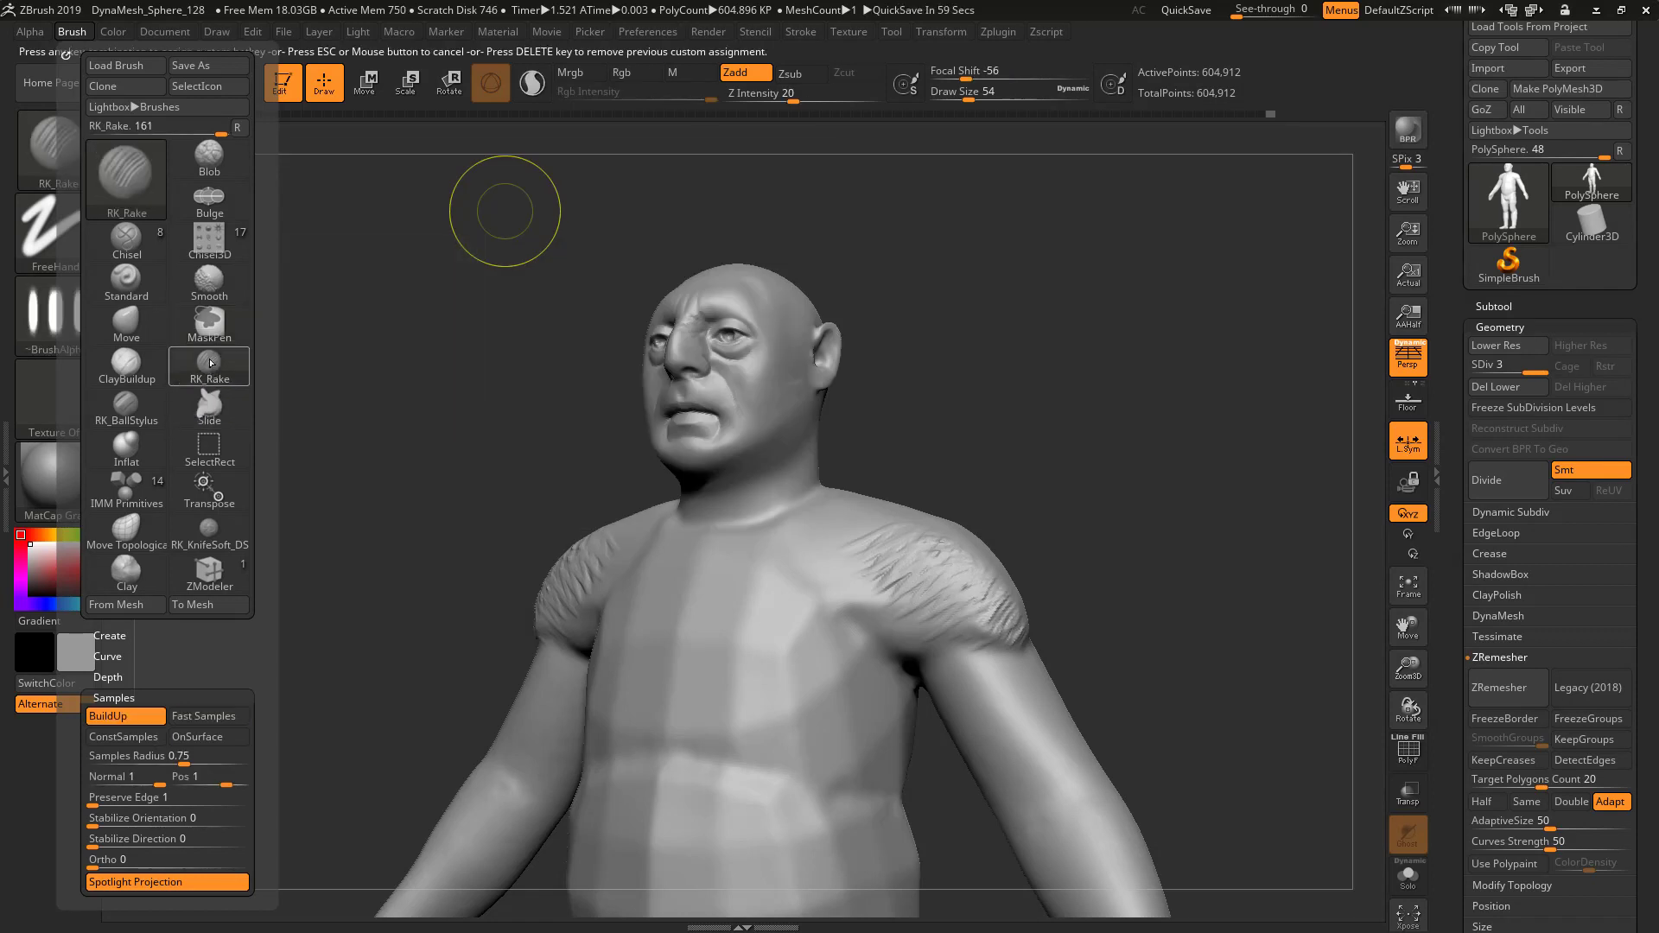
{"action": "key", "text": "5"}
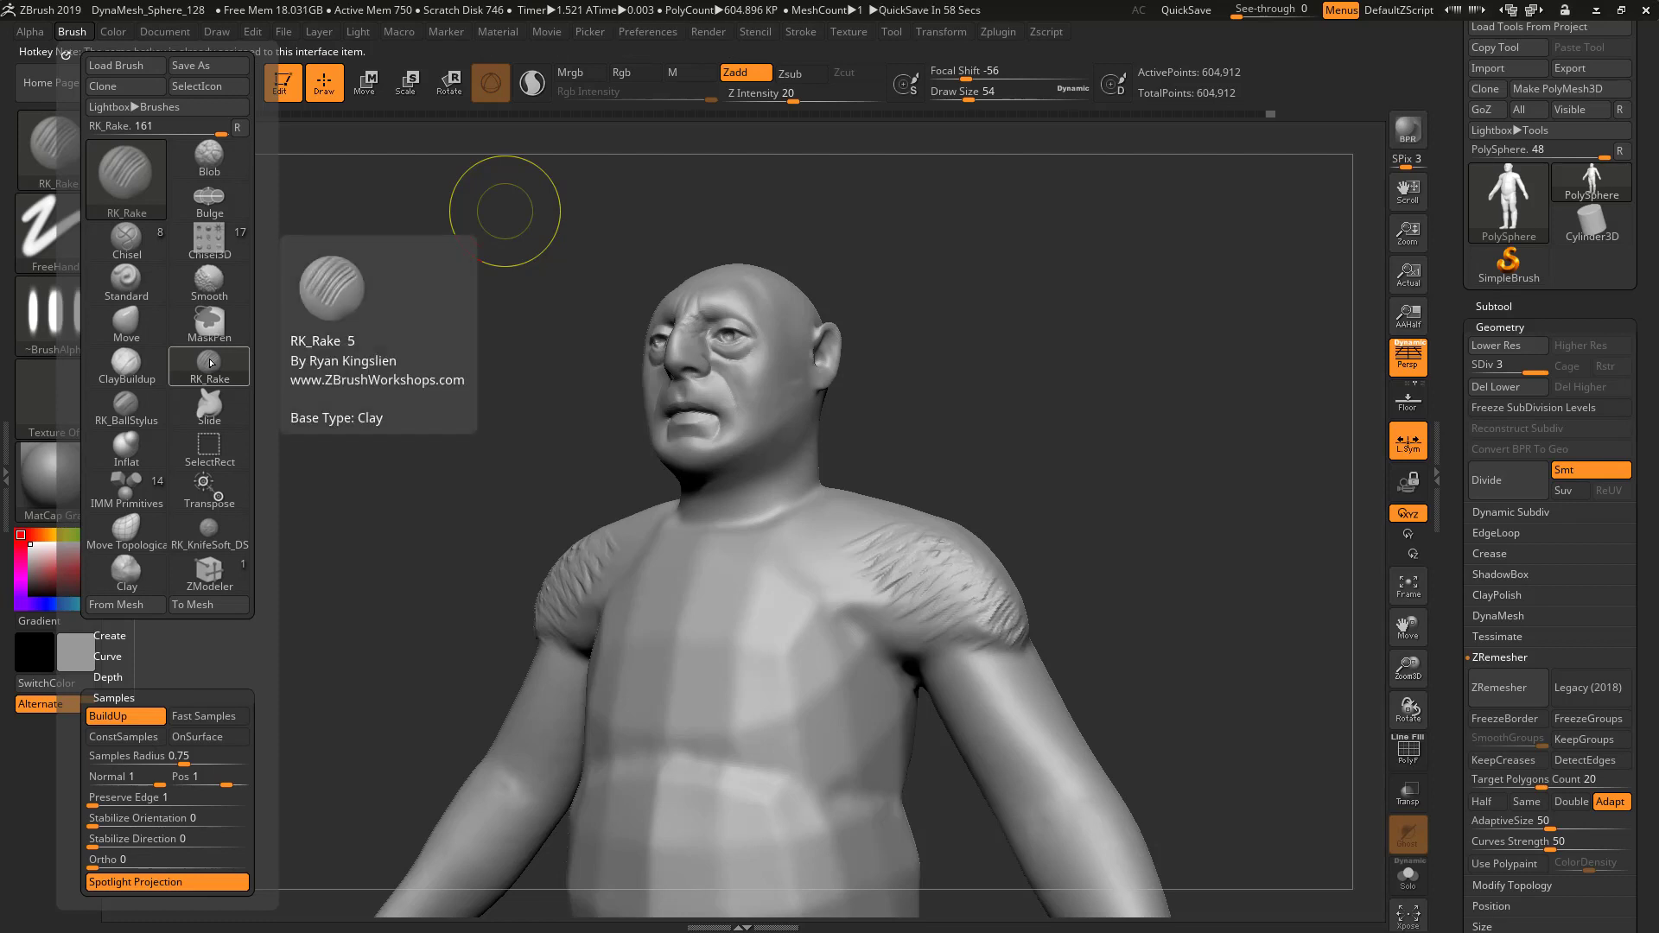
{"action": "left_click", "coordinate": [209, 363], "text": "ctrl+alt"}
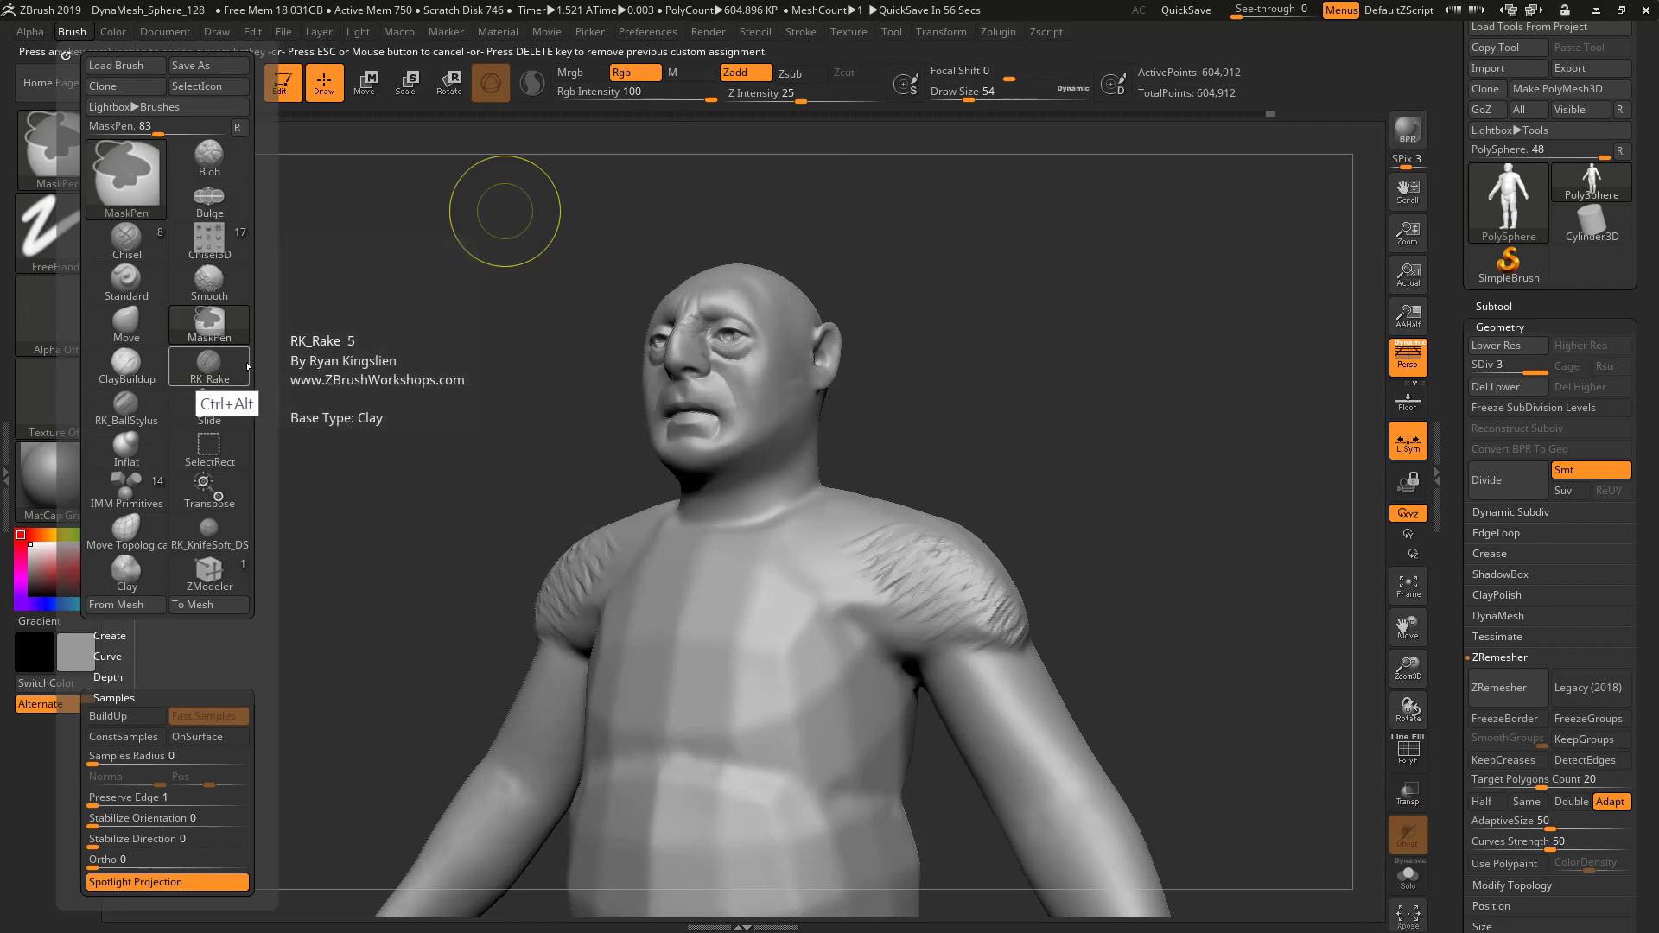
{"action": "left_click", "coordinate": [306, 380]}
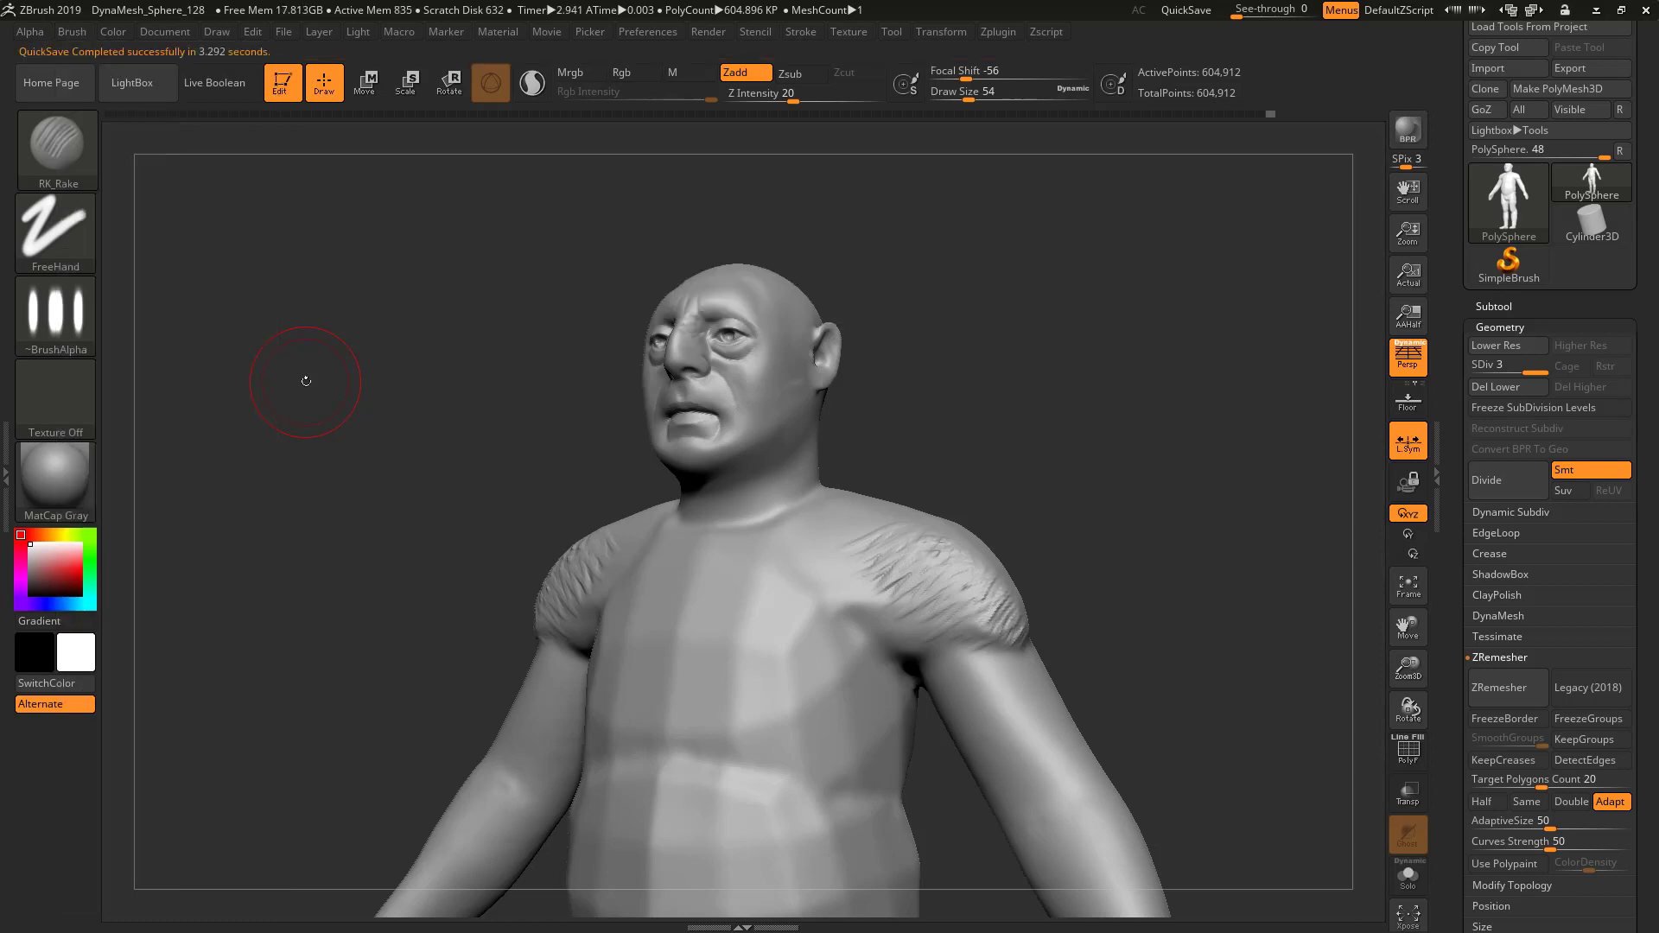
Assign 9 as the custom hotkey of the RK_Rake brush and open the hotkey preferences
{"action": "left_click", "coordinate": [73, 32]}
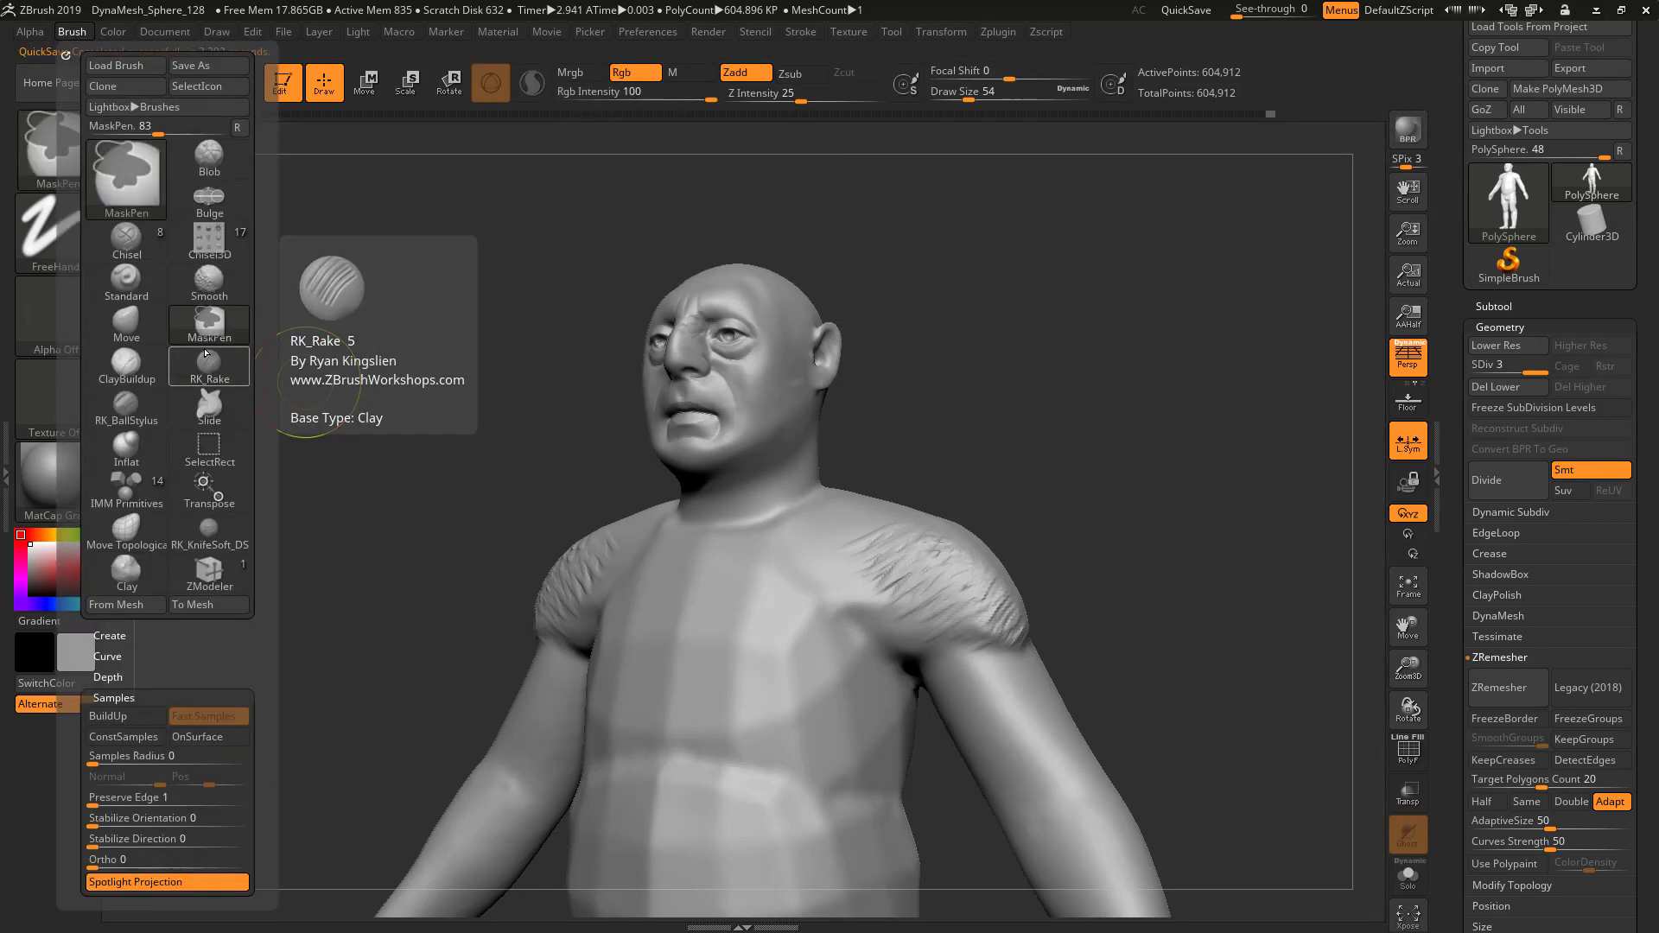
{"action": "left_click", "coordinate": [207, 359], "text": "ctrl+alt"}
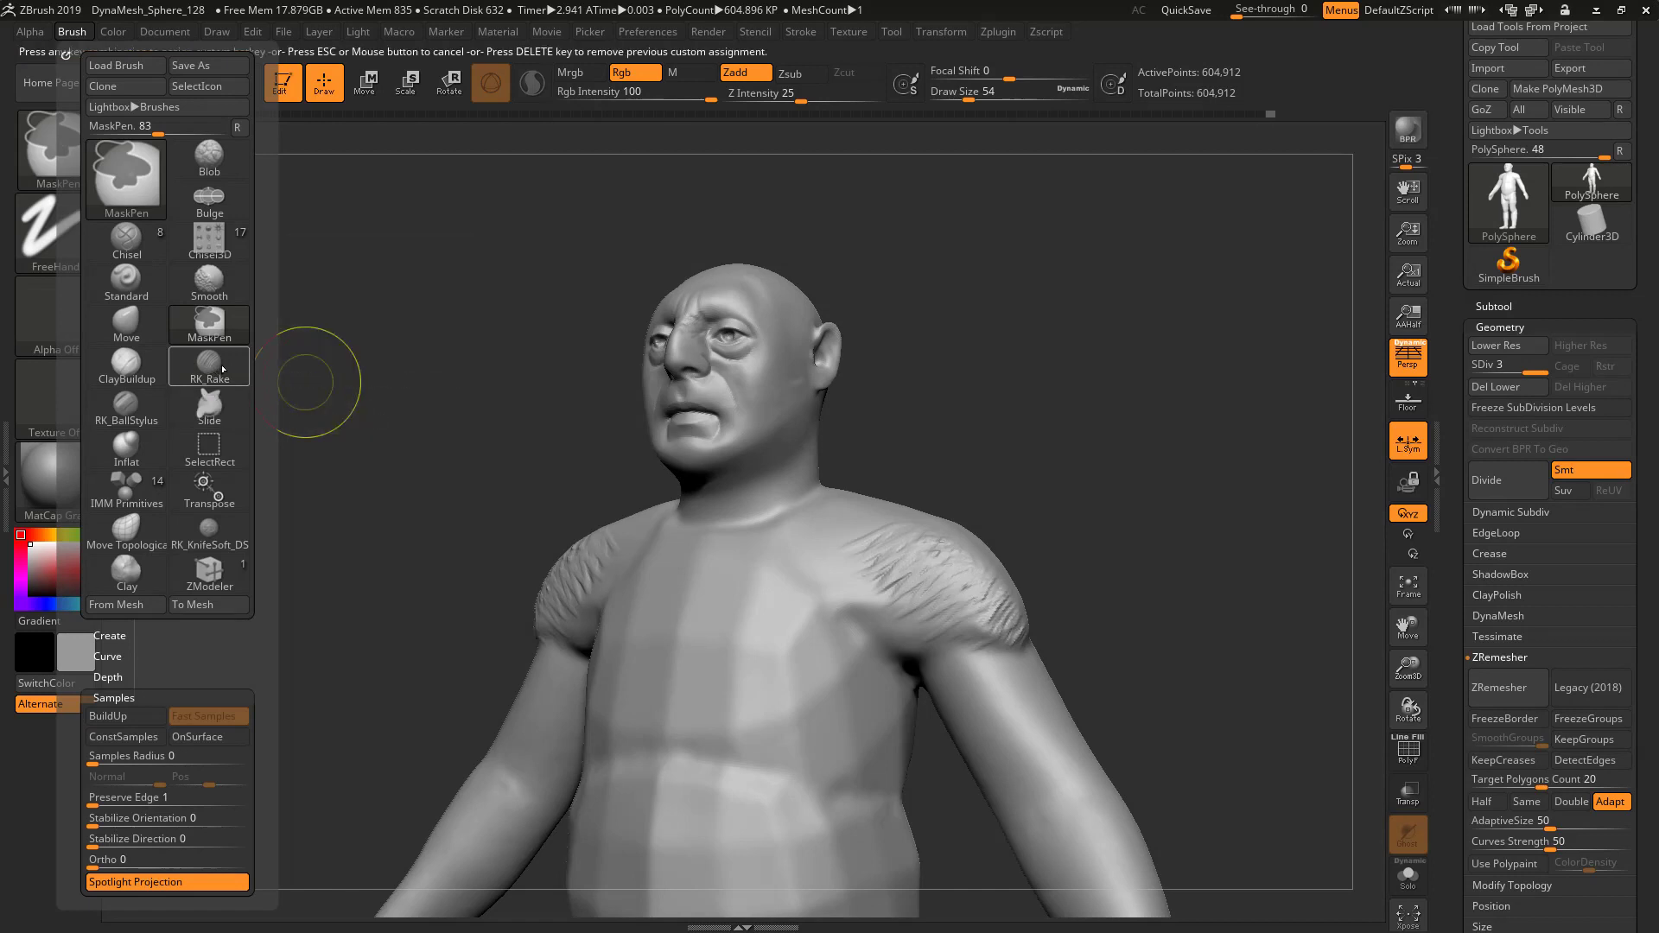
{"action": "left_click", "coordinate": [223, 369]}
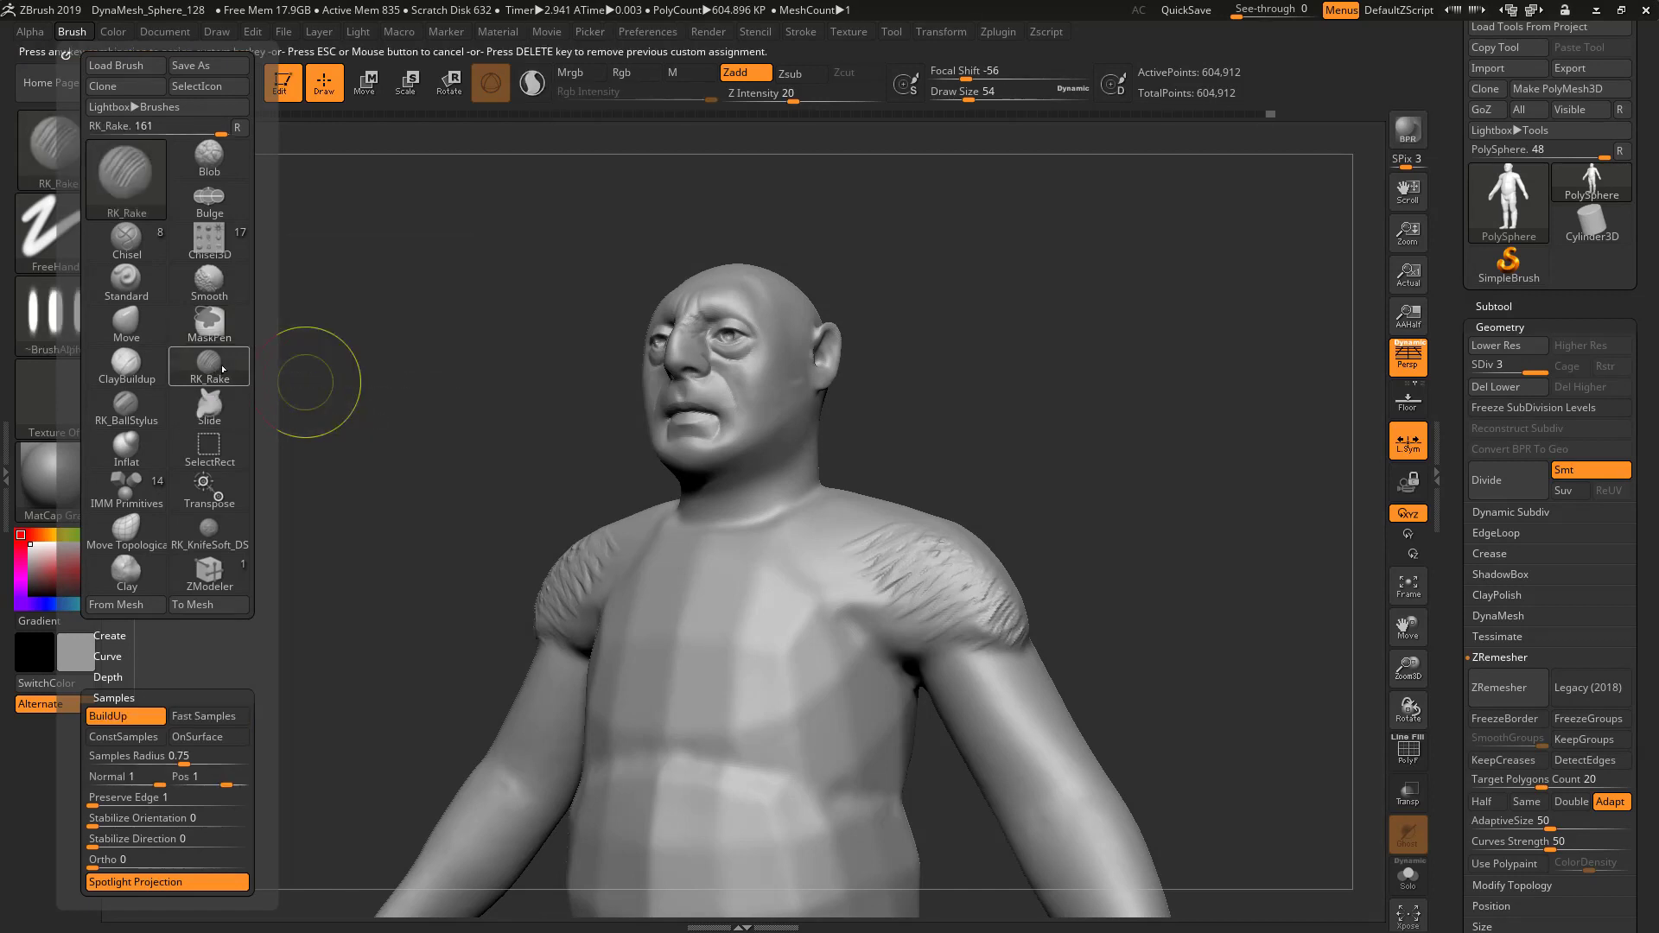
{"action": "key", "text": "9"}
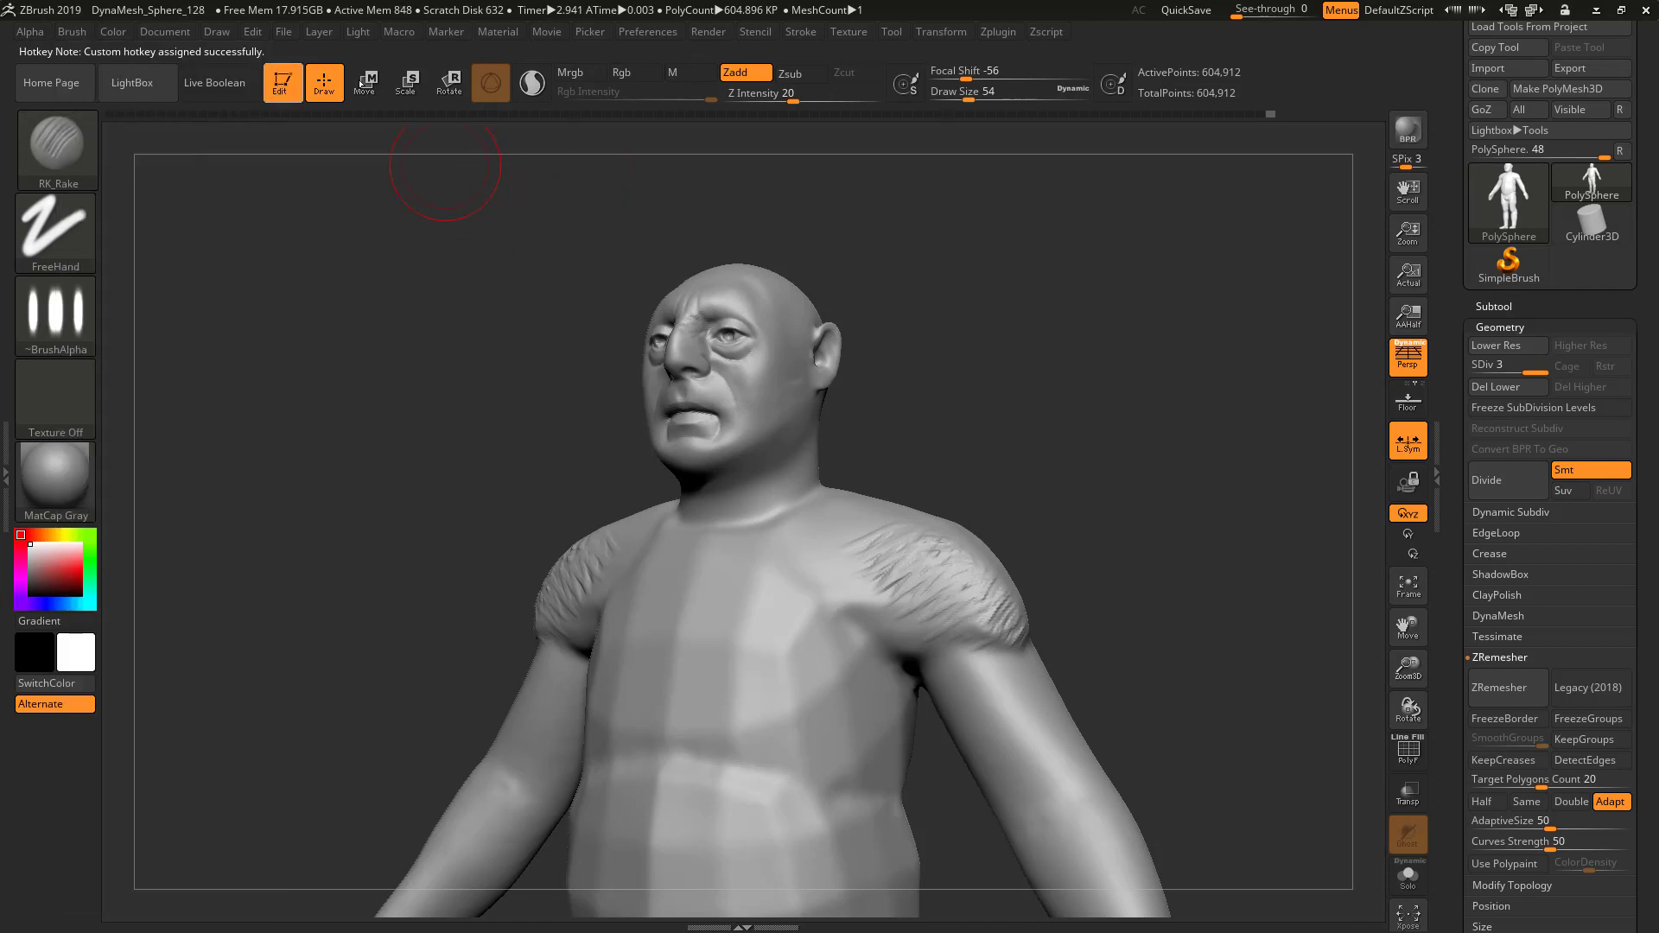
{"action": "left_click", "coordinate": [656, 33]}
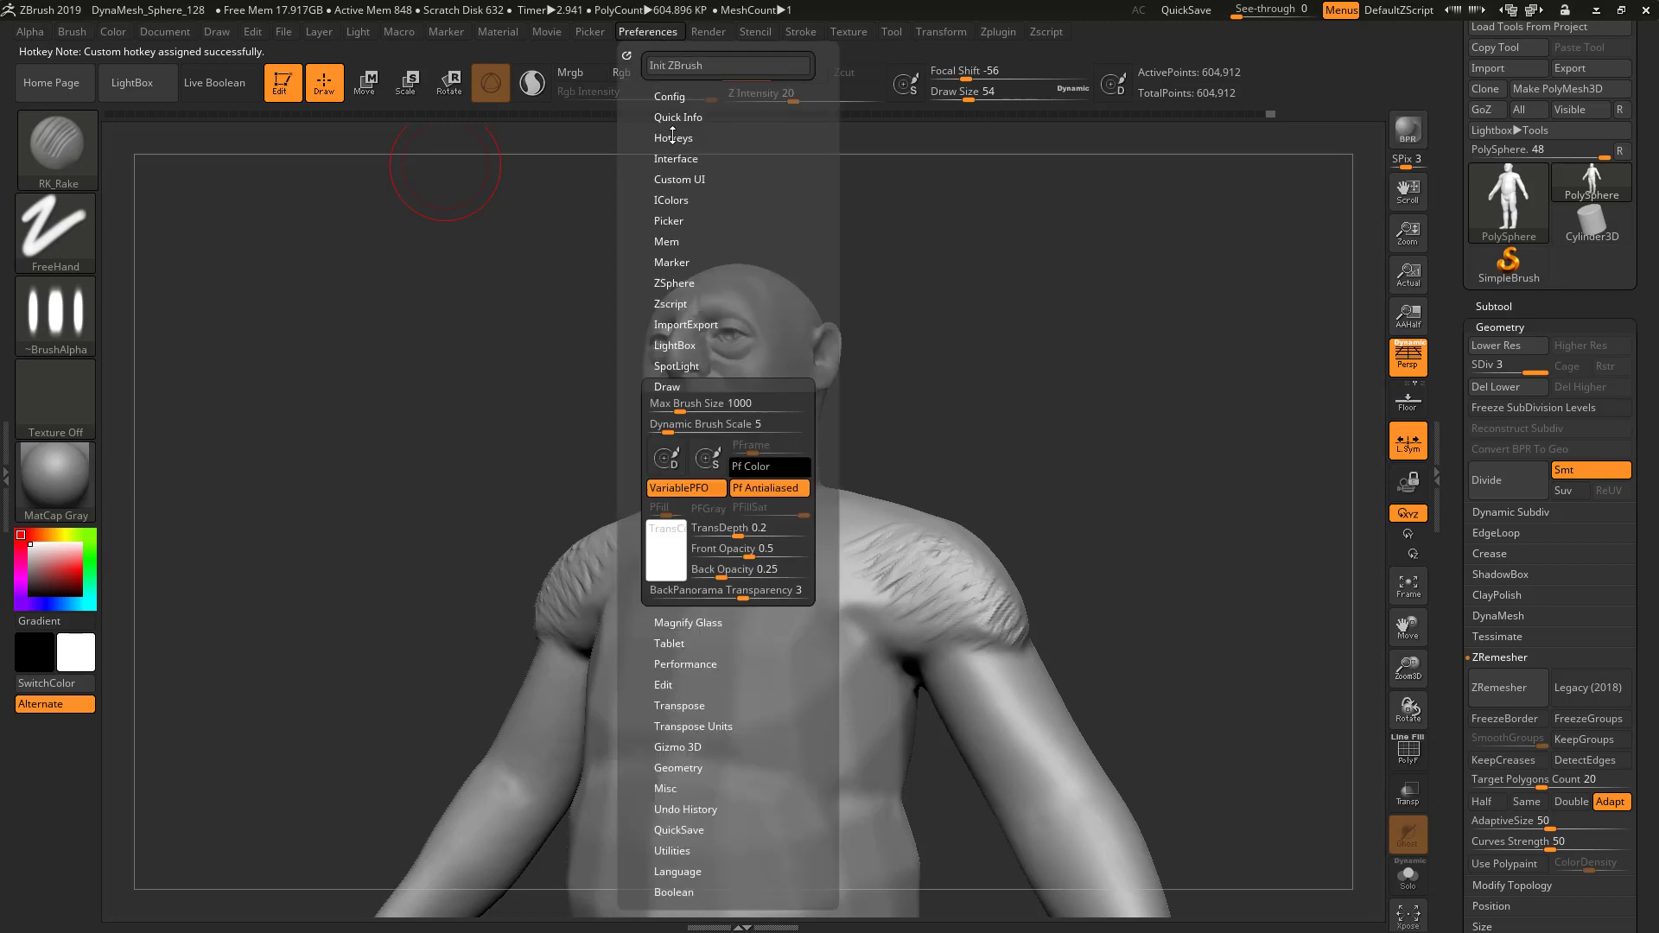
{"action": "left_click", "coordinate": [672, 138]}
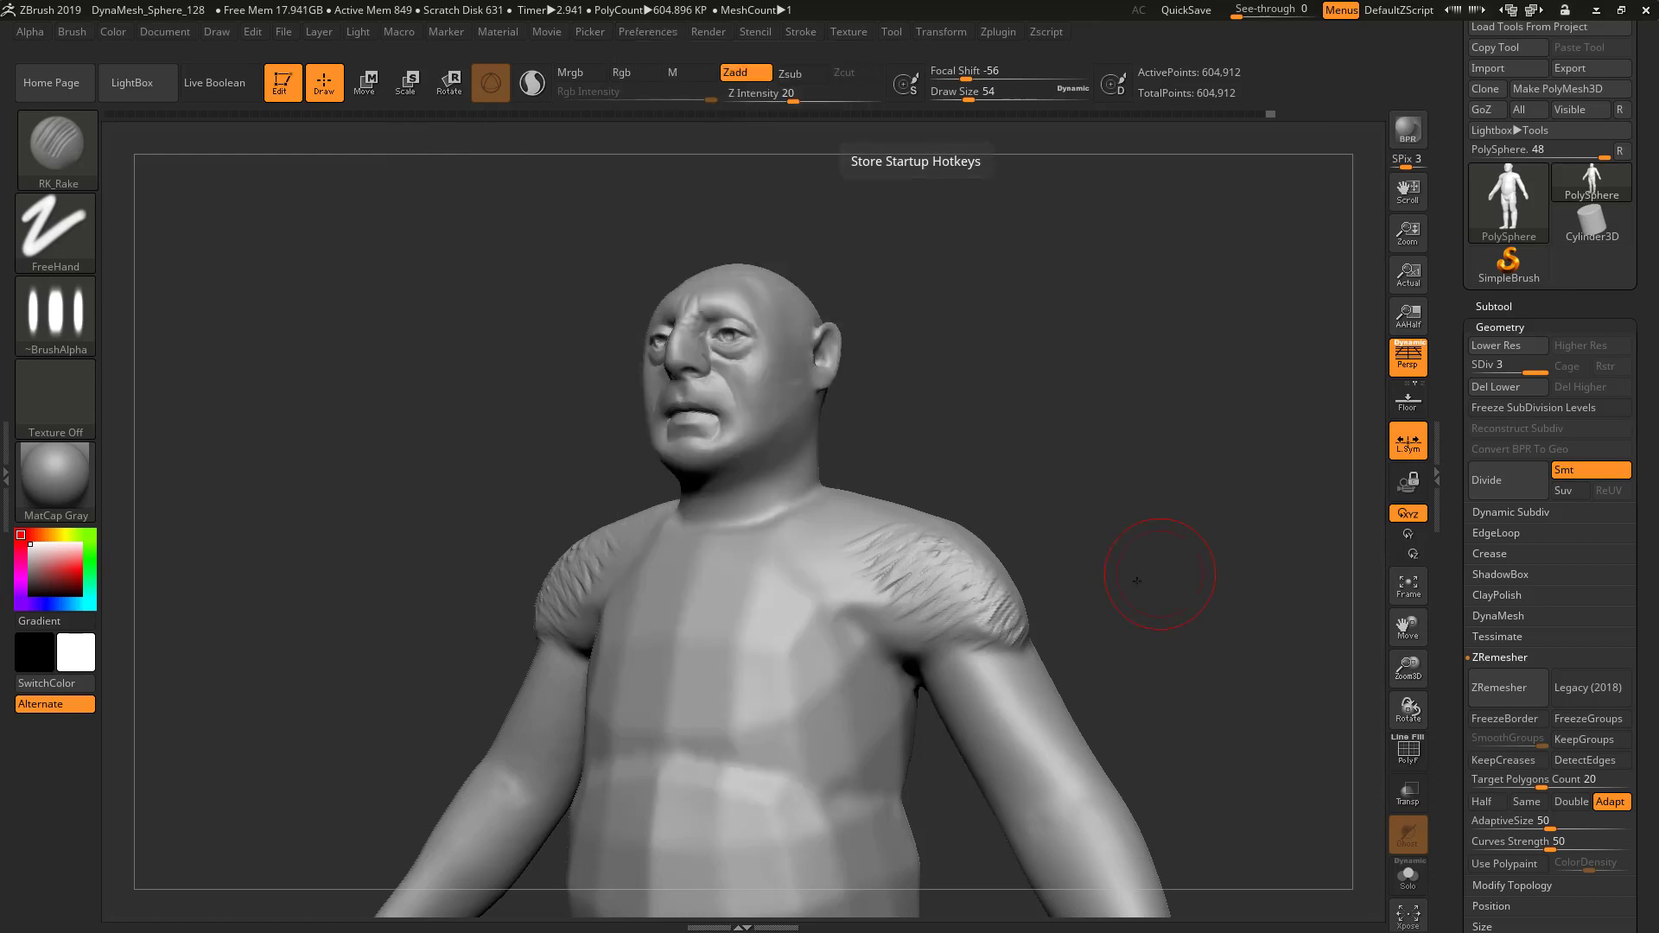
Add RK_Rake strokes to the outer side of the deltoid and set the brush's draw size to 80
{"action": "left_click_drag", "start_coordinate": [1154, 577], "coordinate": [1132, 644]}
{"action": "key", "text": "s"}
{"action": "left_click_drag", "start_coordinate": [1023, 618], "coordinate": [1016, 617]}
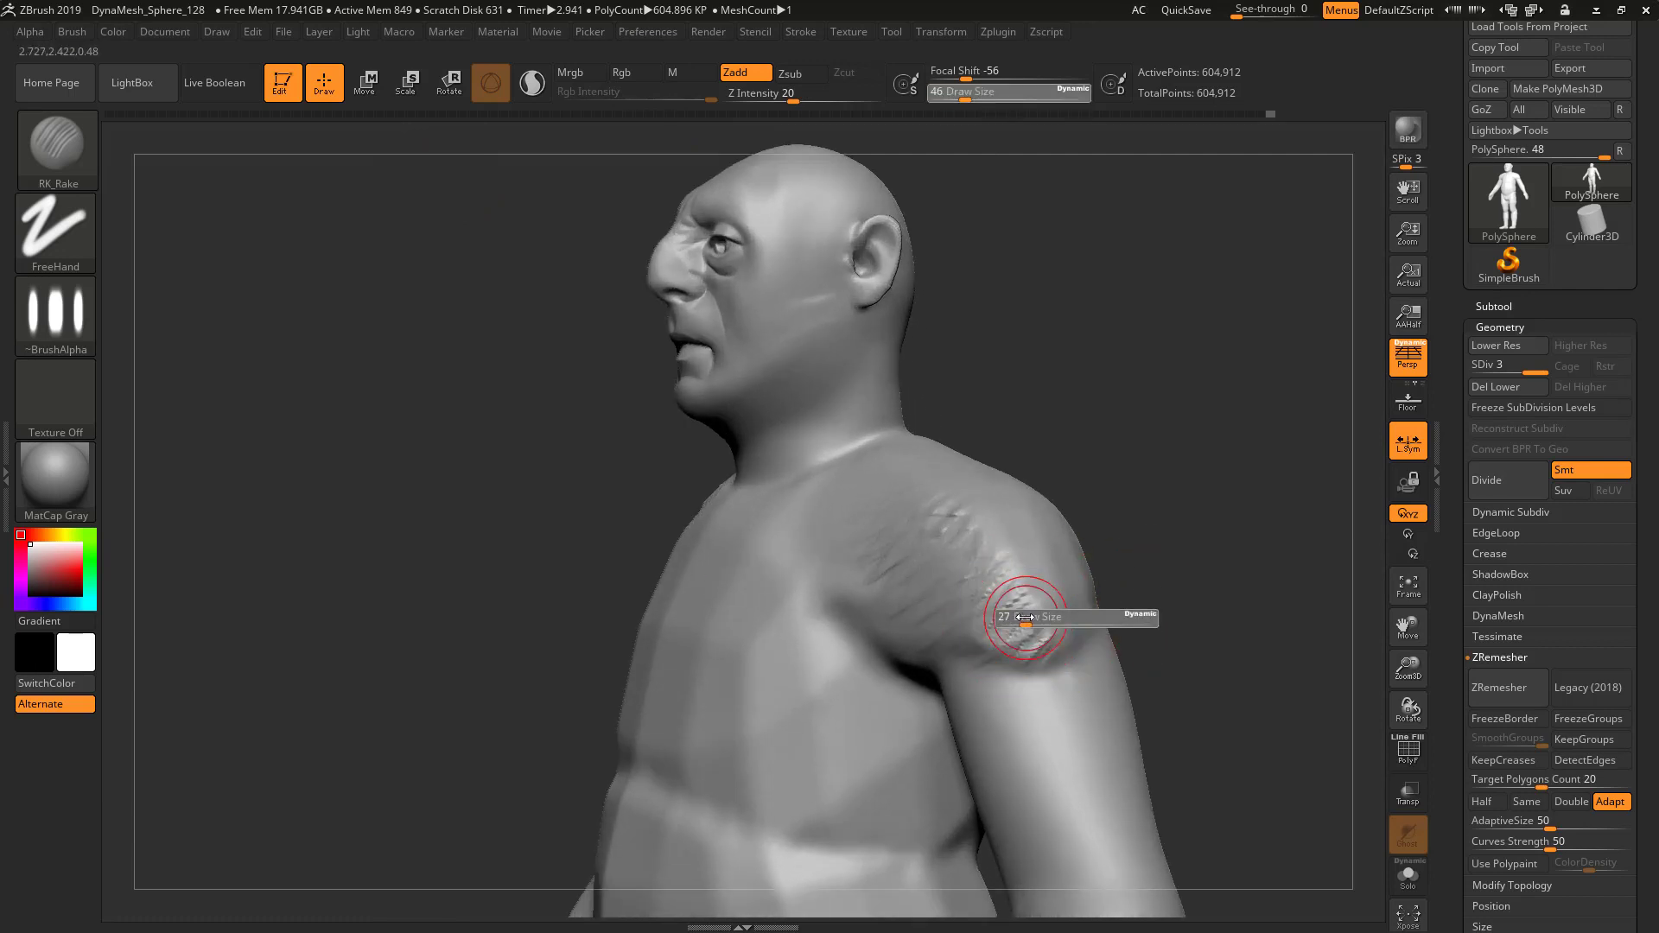
{"action": "mouse_move", "coordinate": [1159, 642]}
{"action": "left_mouse_down", "text": "alt"}
{"action": "mouse_move", "coordinate": [1149, 559]}
{"action": "mouse_move", "coordinate": [1141, 600]}
{"action": "left_mouse_up", "text": "alt"}
{"action": "left_click_drag", "start_coordinate": [1000, 579], "coordinate": [1007, 572]}
{"action": "key", "text": "s"}
{"action": "left_click_drag", "start_coordinate": [1006, 572], "coordinate": [1022, 571]}
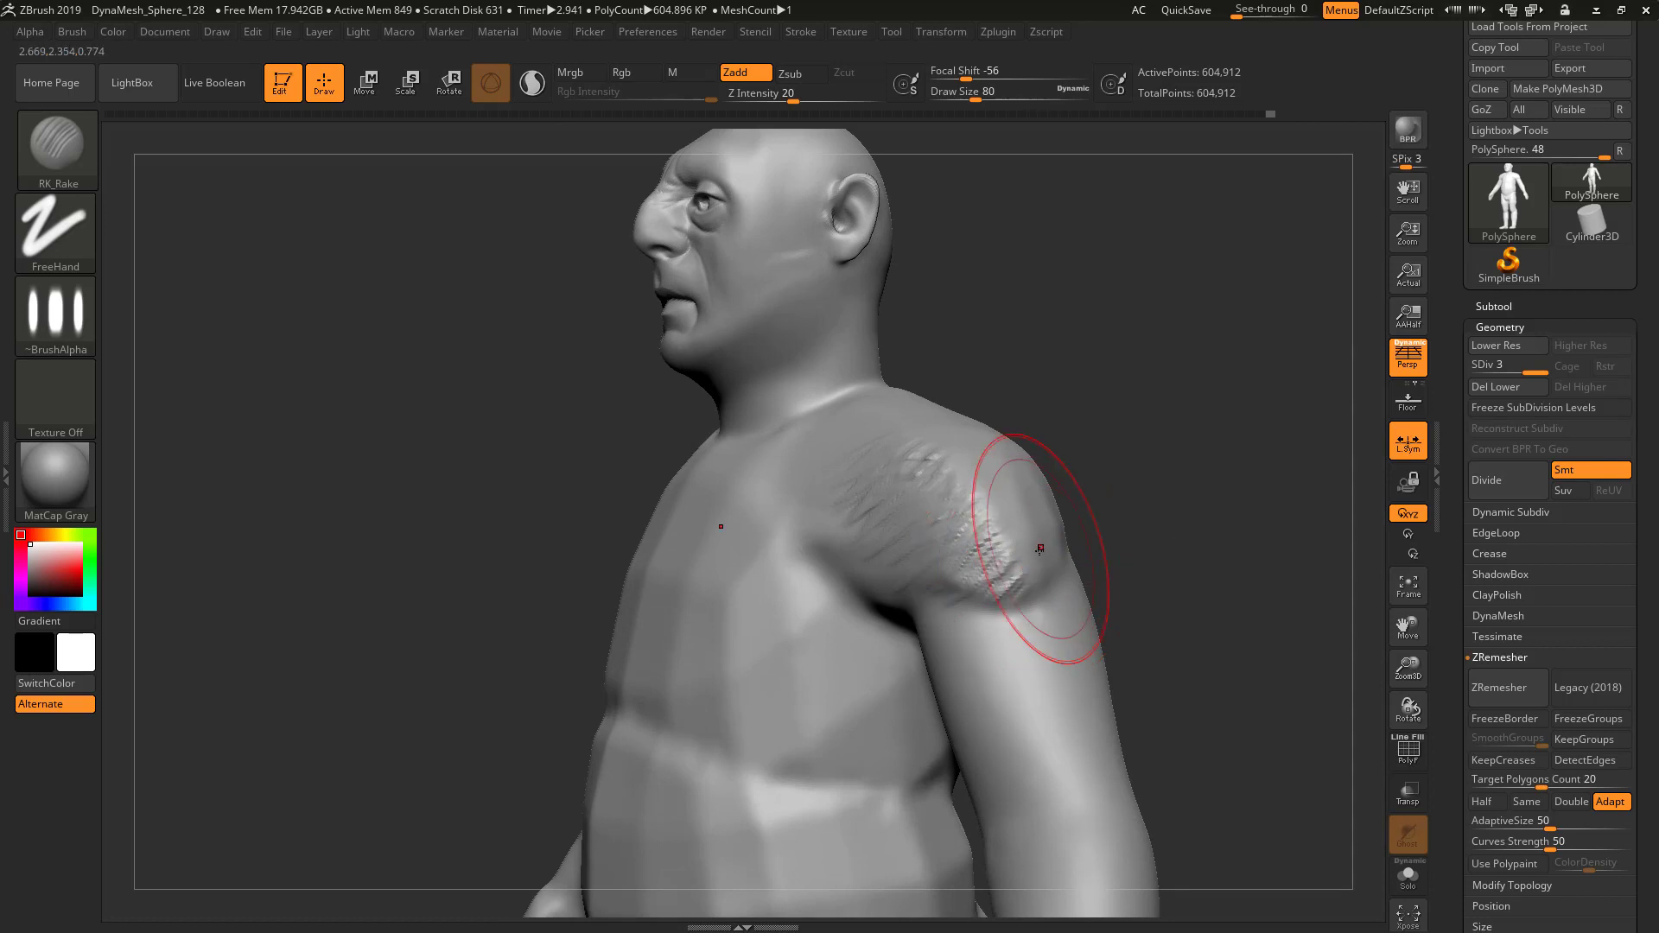
Build up and smooth the deltoid with RK_BallStylus at draw size 49, carving a groove where it meets the chest
{"action": "key", "text": "2"}
{"action": "key", "text": "s"}
{"action": "mouse_move", "coordinate": [1026, 550]}
{"action": "left_mouse_down"}
{"action": "mouse_move", "coordinate": [1037, 605]}
{"action": "mouse_move", "coordinate": [998, 577]}
{"action": "mouse_move", "coordinate": [985, 529]}
{"action": "mouse_move", "coordinate": [1005, 477]}
{"action": "mouse_move", "coordinate": [874, 477]}
{"action": "mouse_move", "coordinate": [874, 539]}
{"action": "mouse_move", "coordinate": [920, 574]}
{"action": "mouse_move", "coordinate": [1037, 609]}
{"action": "mouse_move", "coordinate": [1070, 592]}
{"action": "mouse_move", "coordinate": [1029, 622]}
{"action": "mouse_move", "coordinate": [959, 575]}
{"action": "left_mouse_up"}
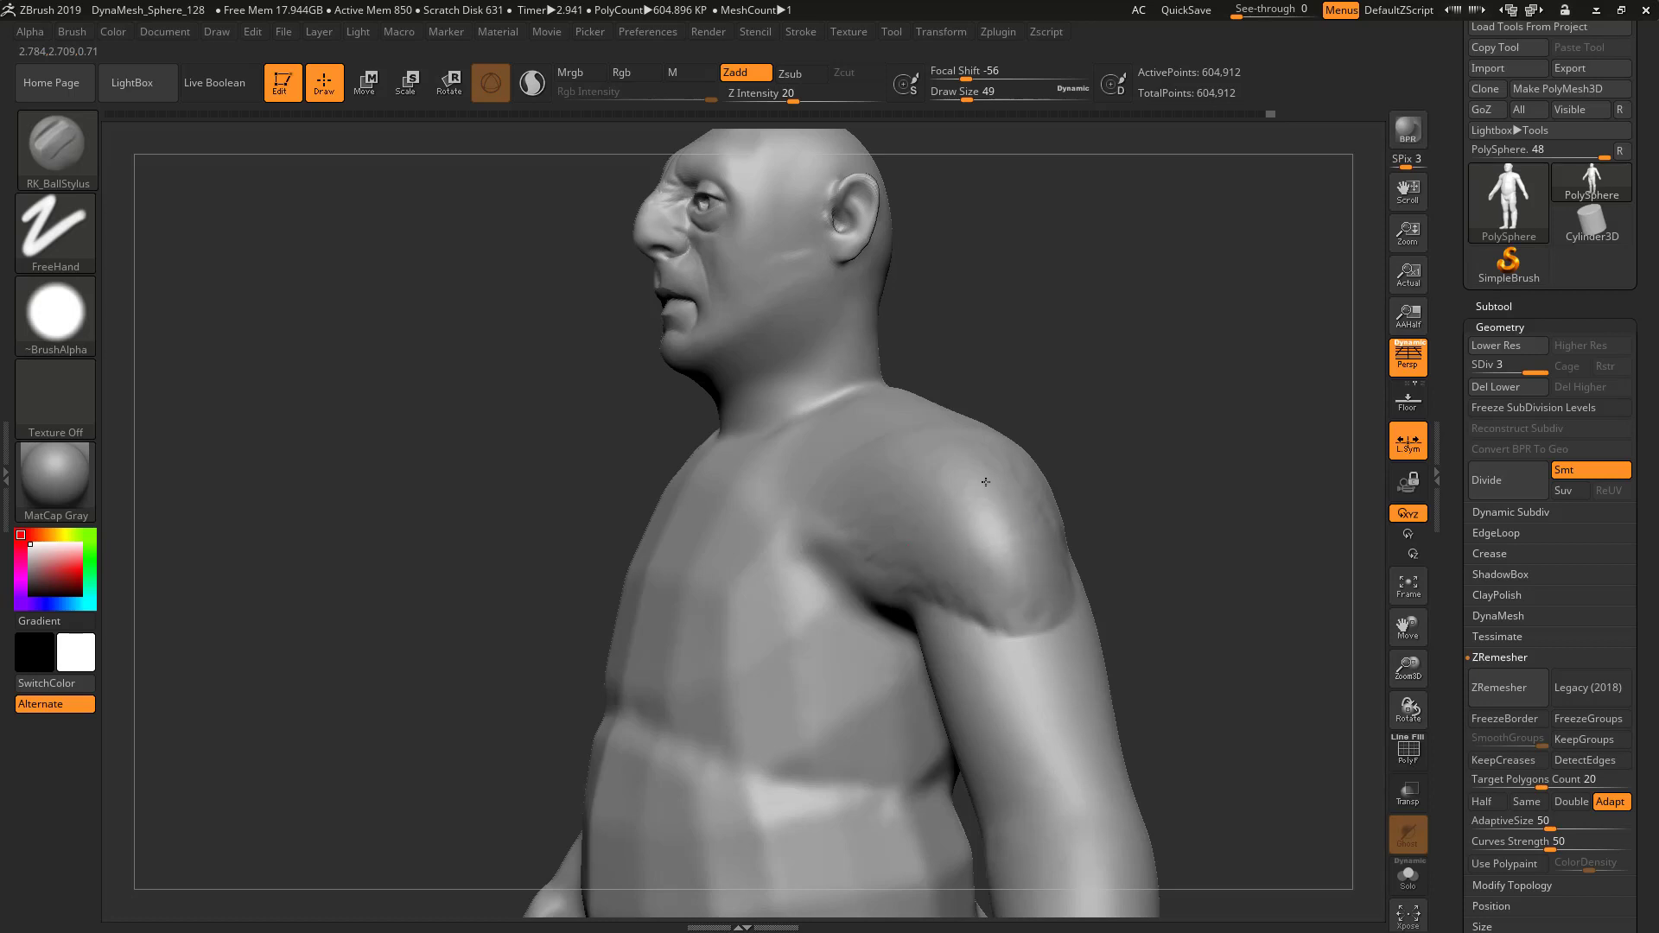
{"action": "left_click_drag", "start_coordinate": [1096, 445], "coordinate": [1166, 566]}
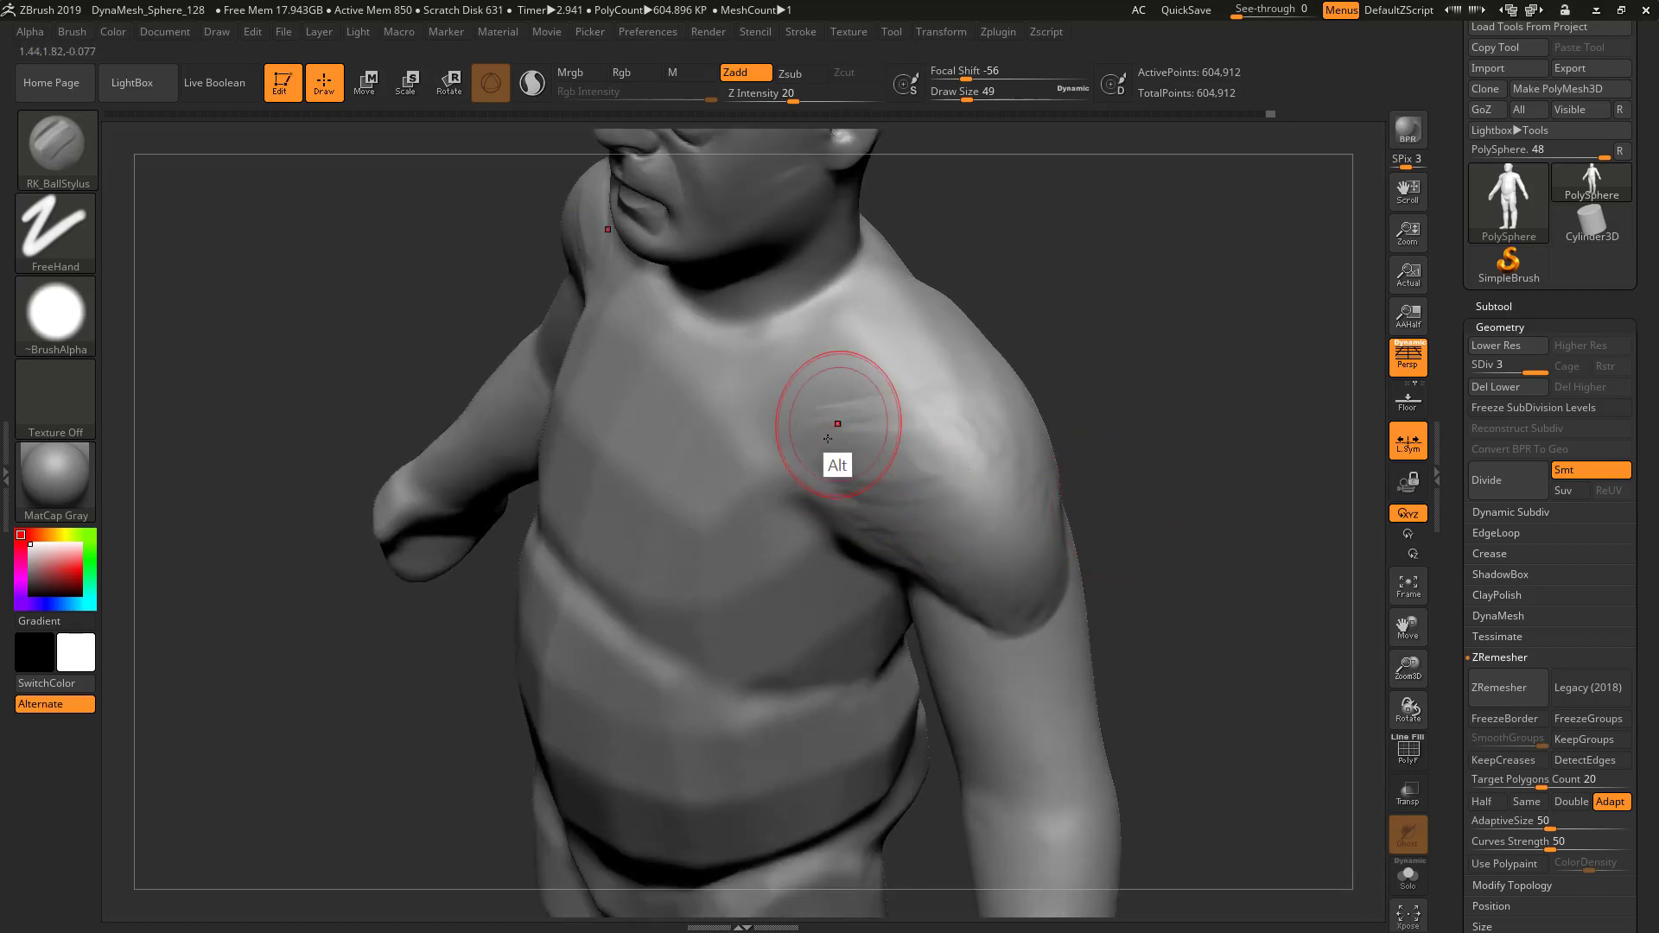
{"action": "left_click_drag", "start_coordinate": [837, 427], "coordinate": [846, 519], "text": "alt"}
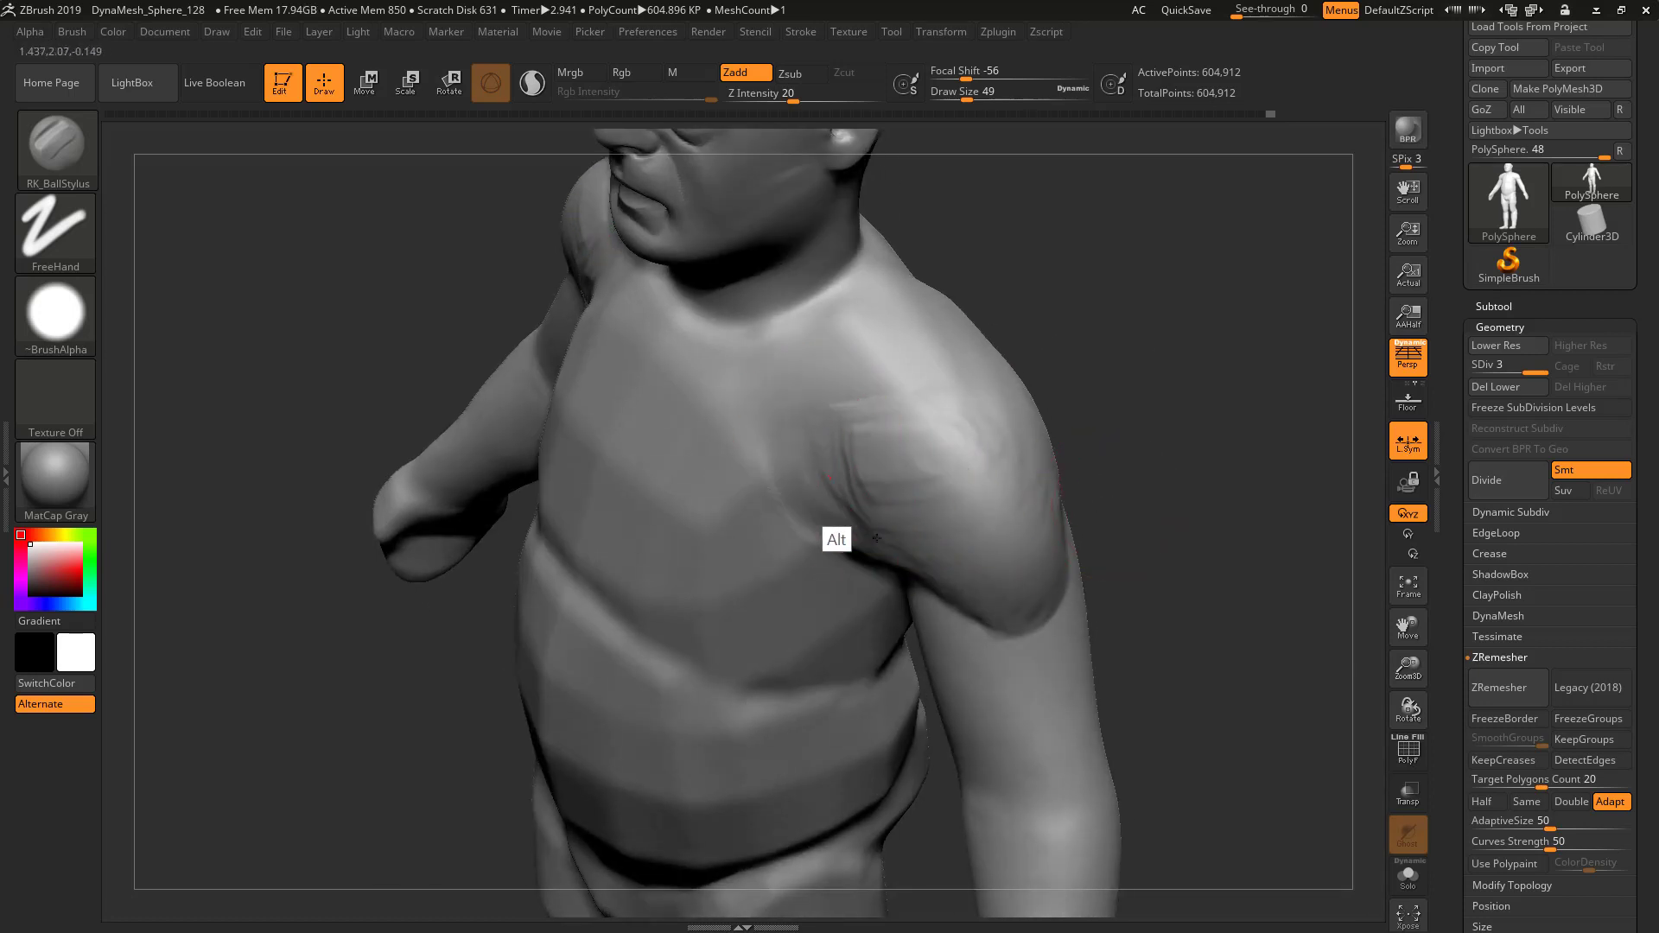
Paint a mask over the deltoid with the MaskPen brush and clear it again
{"action": "key", "text": "ctrl"}
{"action": "mouse_move", "coordinate": [943, 446]}
{"action": "left_mouse_down", "text": "ctrl"}
{"action": "mouse_move", "coordinate": [889, 471]}
{"action": "mouse_move", "coordinate": [997, 497]}
{"action": "mouse_move", "coordinate": [1041, 534]}
{"action": "left_mouse_up", "text": "ctrl"}
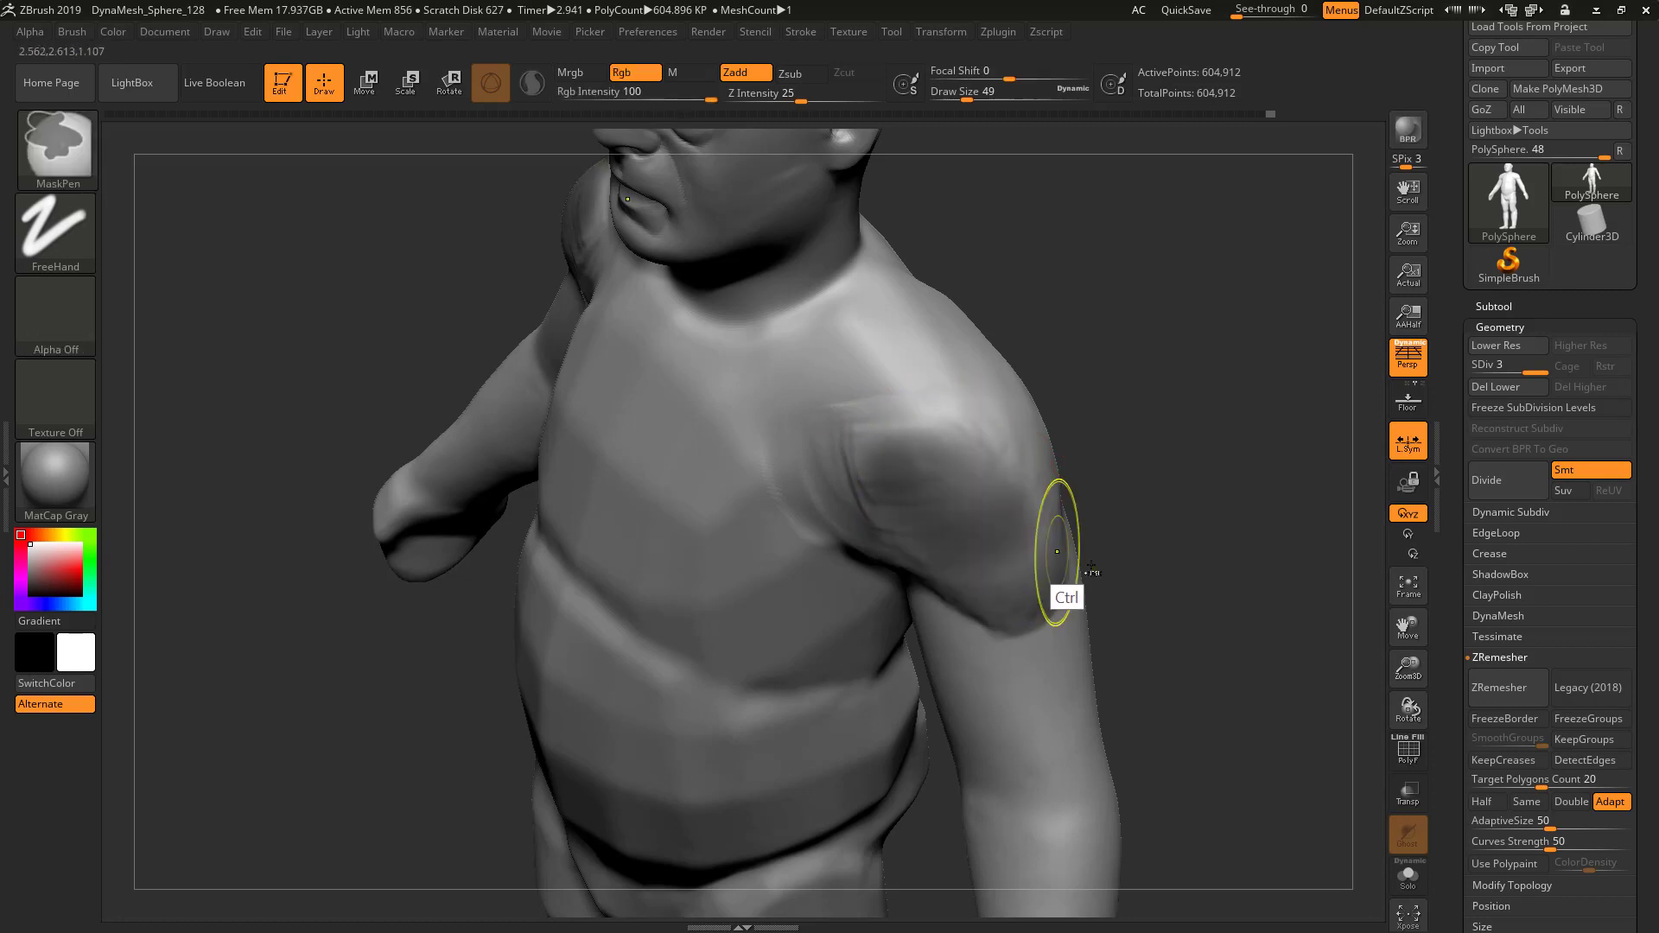
{"action": "mouse_move", "coordinate": [1140, 567]}
{"action": "left_mouse_down", "text": "ctrl"}
{"action": "mouse_move", "coordinate": [1139, 525]}
{"action": "mouse_move", "coordinate": [916, 478]}
{"action": "left_mouse_up", "text": "ctrl"}
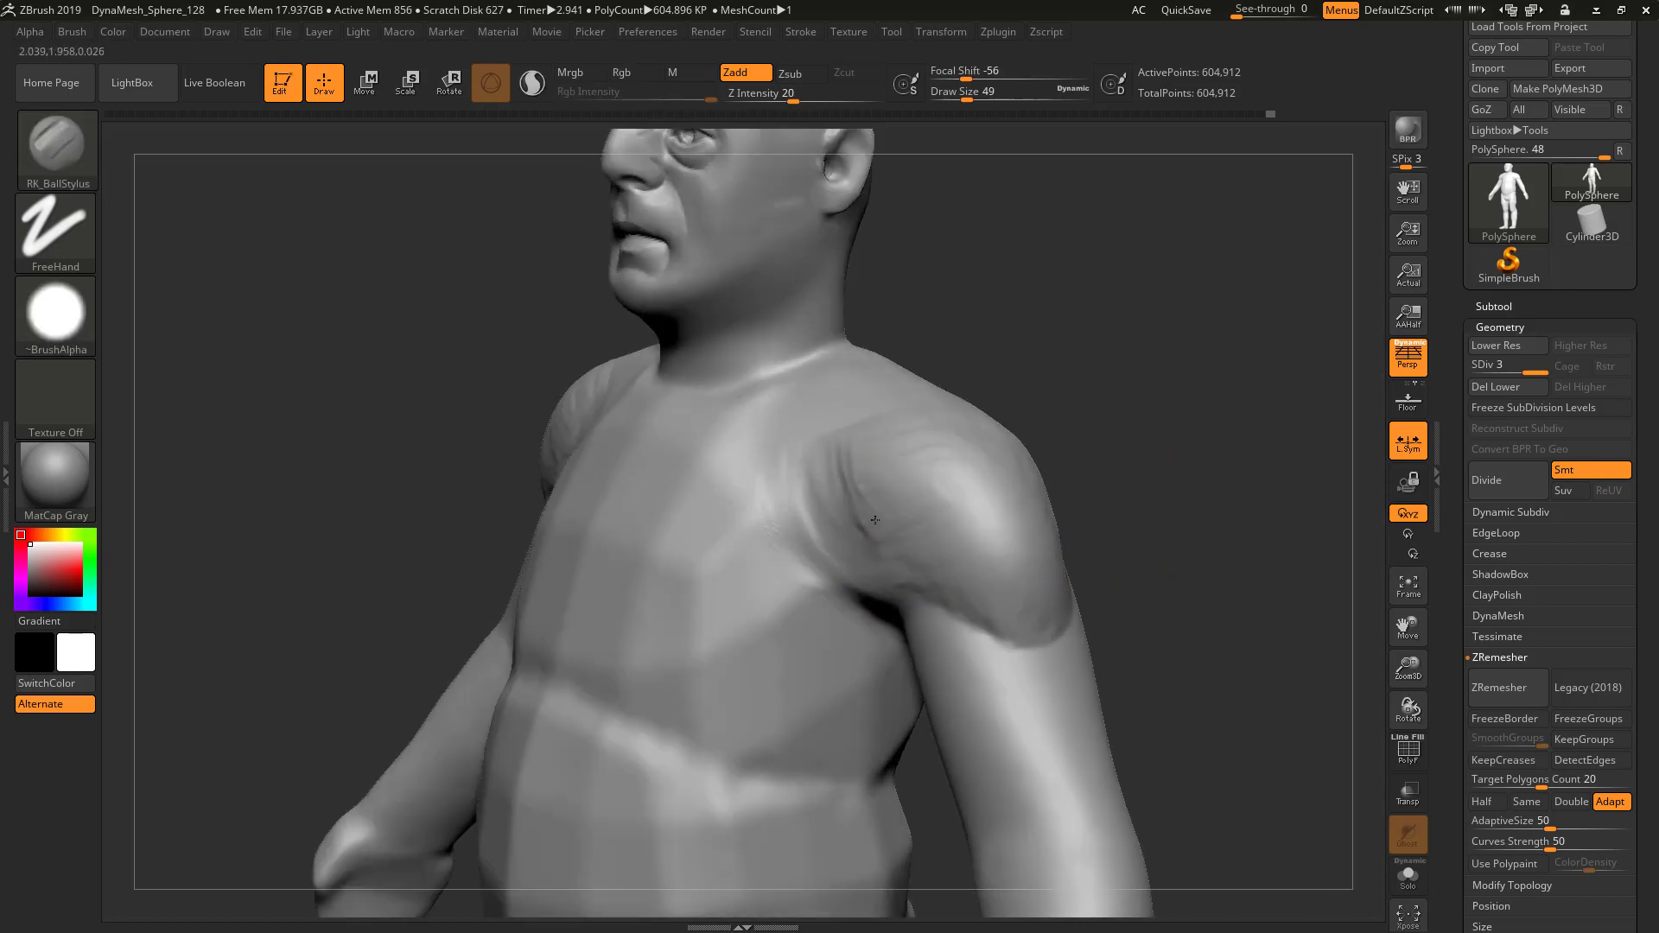
Undo the recent sculpting strokes on the deltoids, going back to the RK_Rake strokes
{"action": "mouse_move", "coordinate": [1119, 610]}
{"action": "left_mouse_down"}
{"action": "mouse_move", "coordinate": [1123, 563]}
{"action": "mouse_move", "coordinate": [1019, 637]}
{"action": "mouse_move", "coordinate": [901, 624]}
{"action": "mouse_move", "coordinate": [1033, 640]}
{"action": "mouse_move", "coordinate": [974, 736]}
{"action": "left_mouse_up"}
{"action": "left_click_drag", "start_coordinate": [1158, 585], "coordinate": [1124, 648]}
{"action": "key", "text": "ctrl"}
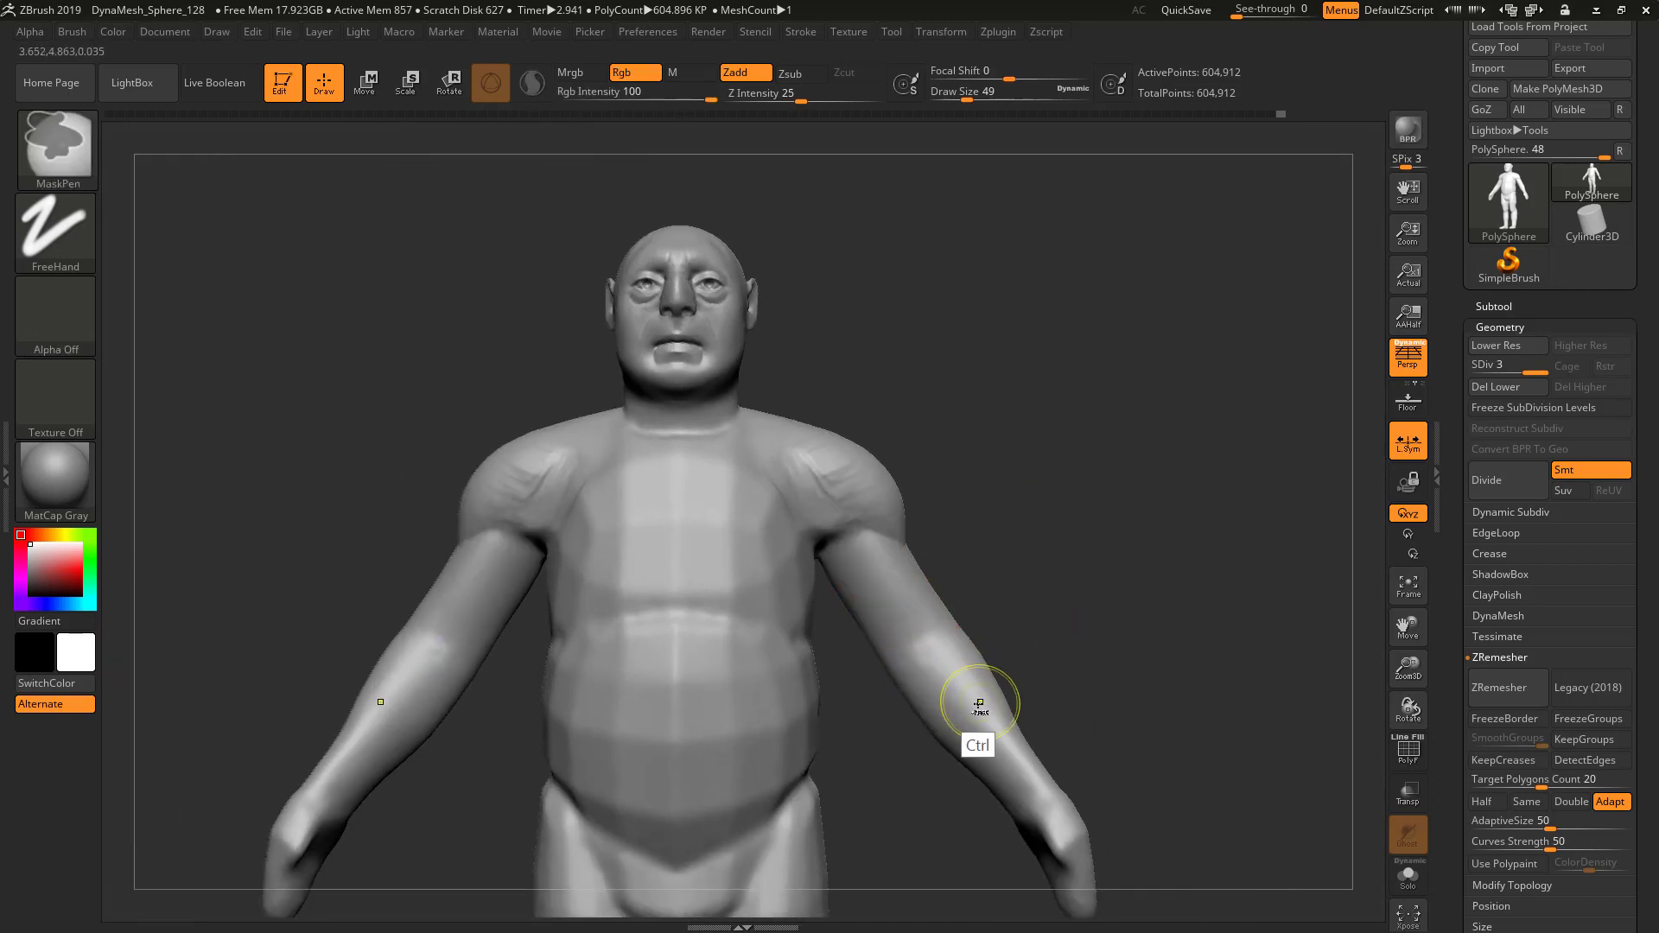
{"action": "key", "text": "ctrl+z"}
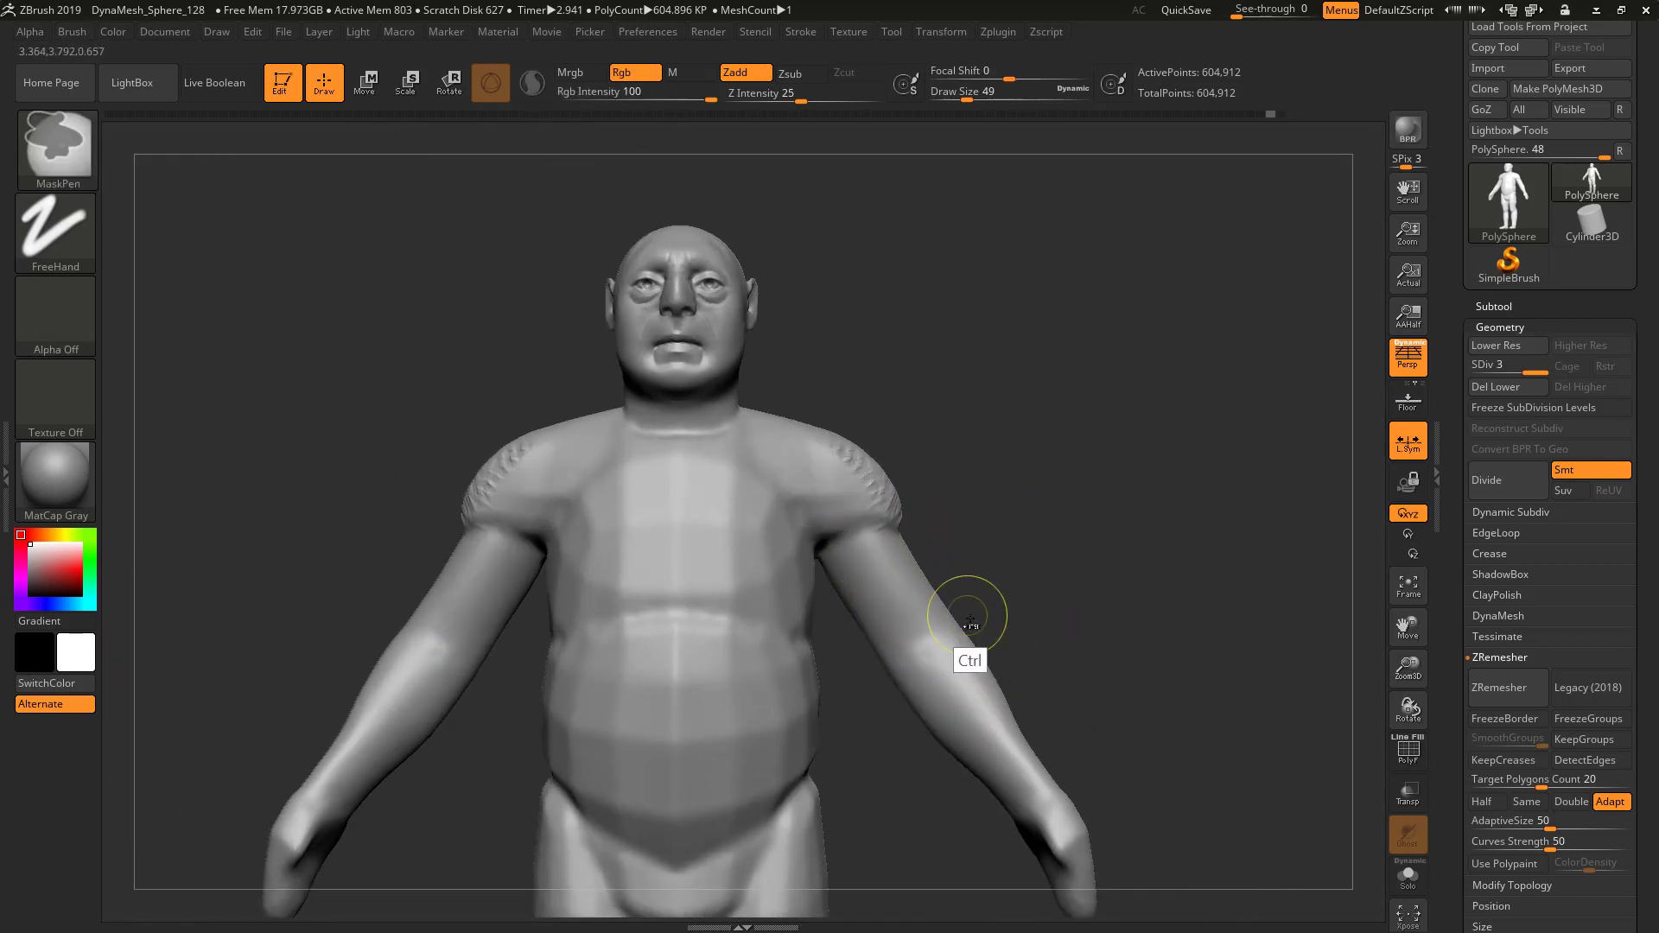
{"action": "key", "text": "ctrl+z"}
{"action": "key", "text": "ctrl+z"}
{"action": "key", "text": "ctrl+z"}
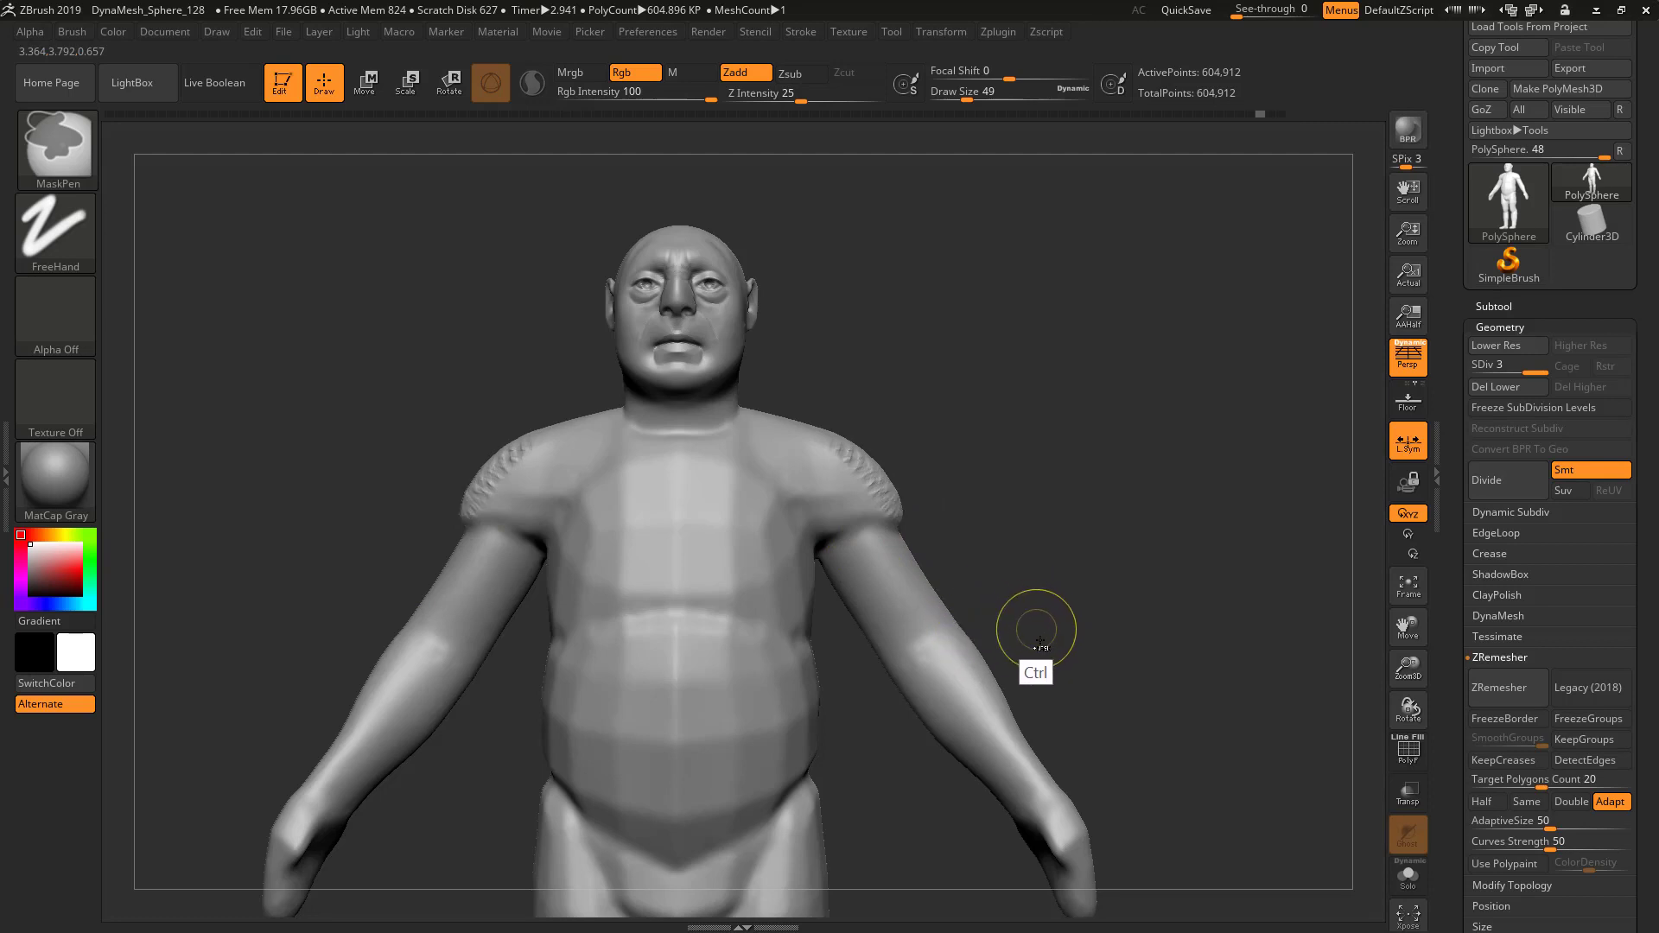
Rework the front and lower edge of the deltoid with RK_BallStylus at draw size 49
{"action": "mouse_move", "coordinate": [1180, 672]}
{"action": "left_mouse_down"}
{"action": "mouse_move", "coordinate": [1100, 660]}
{"action": "mouse_move", "coordinate": [1081, 623]}
{"action": "mouse_move", "coordinate": [1120, 675]}
{"action": "mouse_move", "coordinate": [1029, 578]}
{"action": "left_mouse_up"}
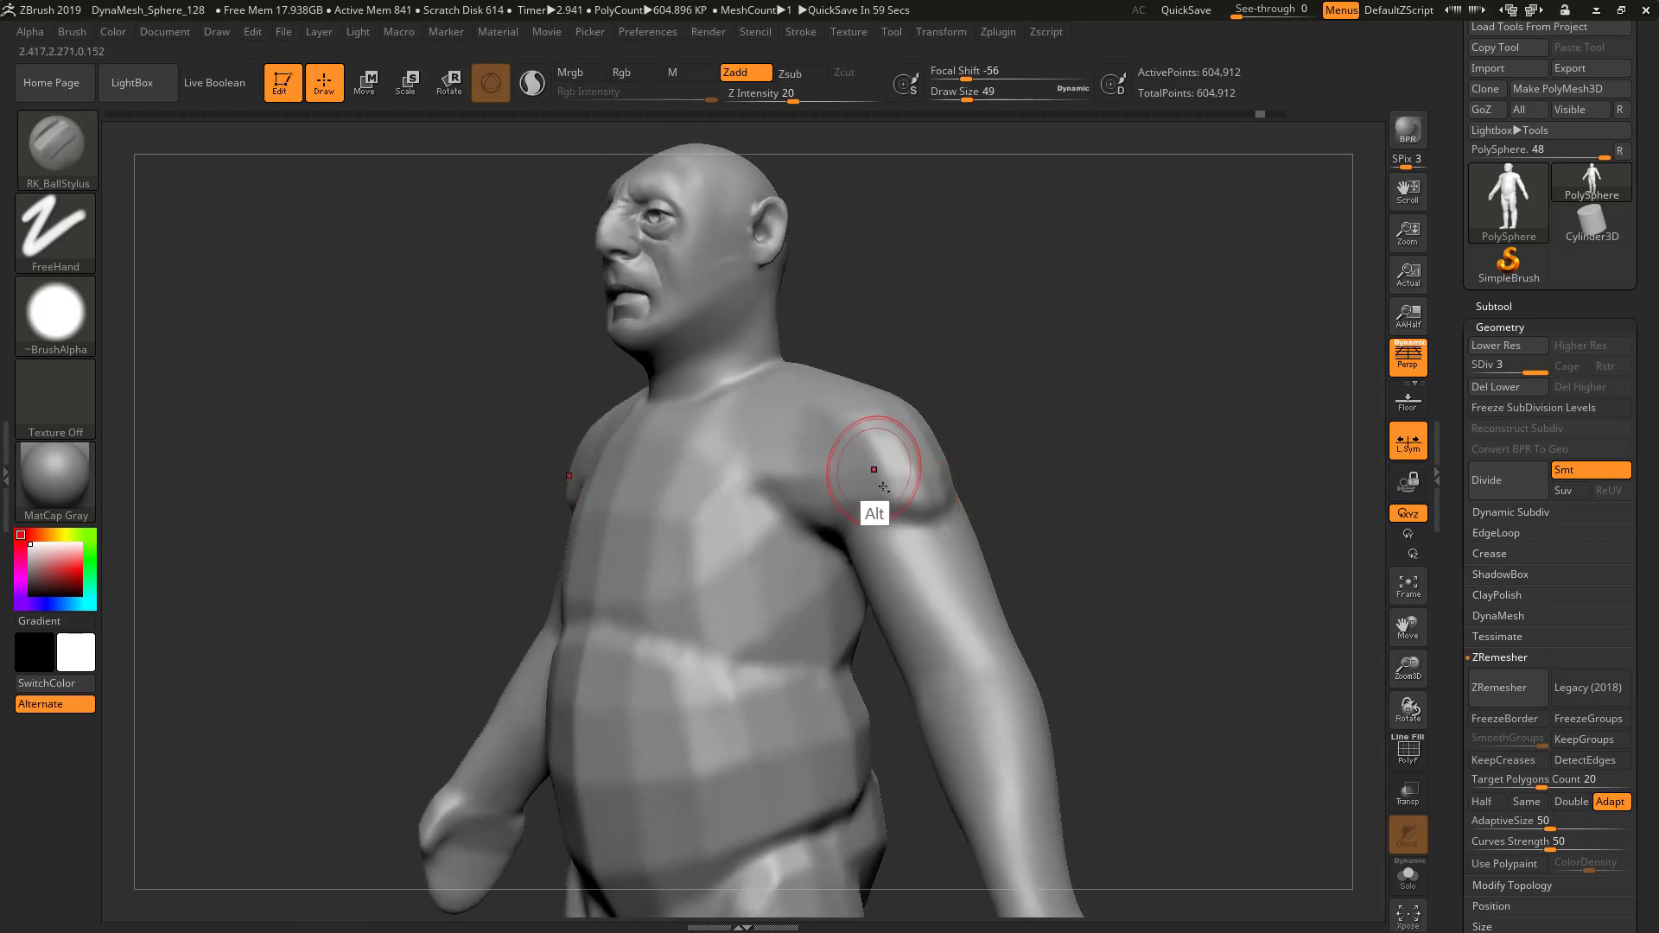
{"action": "mouse_move", "coordinate": [883, 487]}
{"action": "left_mouse_down", "text": "alt"}
{"action": "mouse_move", "coordinate": [911, 515]}
{"action": "mouse_move", "coordinate": [930, 504]}
{"action": "mouse_move", "coordinate": [882, 493]}
{"action": "mouse_move", "coordinate": [848, 431]}
{"action": "mouse_move", "coordinate": [863, 444]}
{"action": "mouse_move", "coordinate": [837, 441]}
{"action": "left_mouse_up", "text": "alt"}
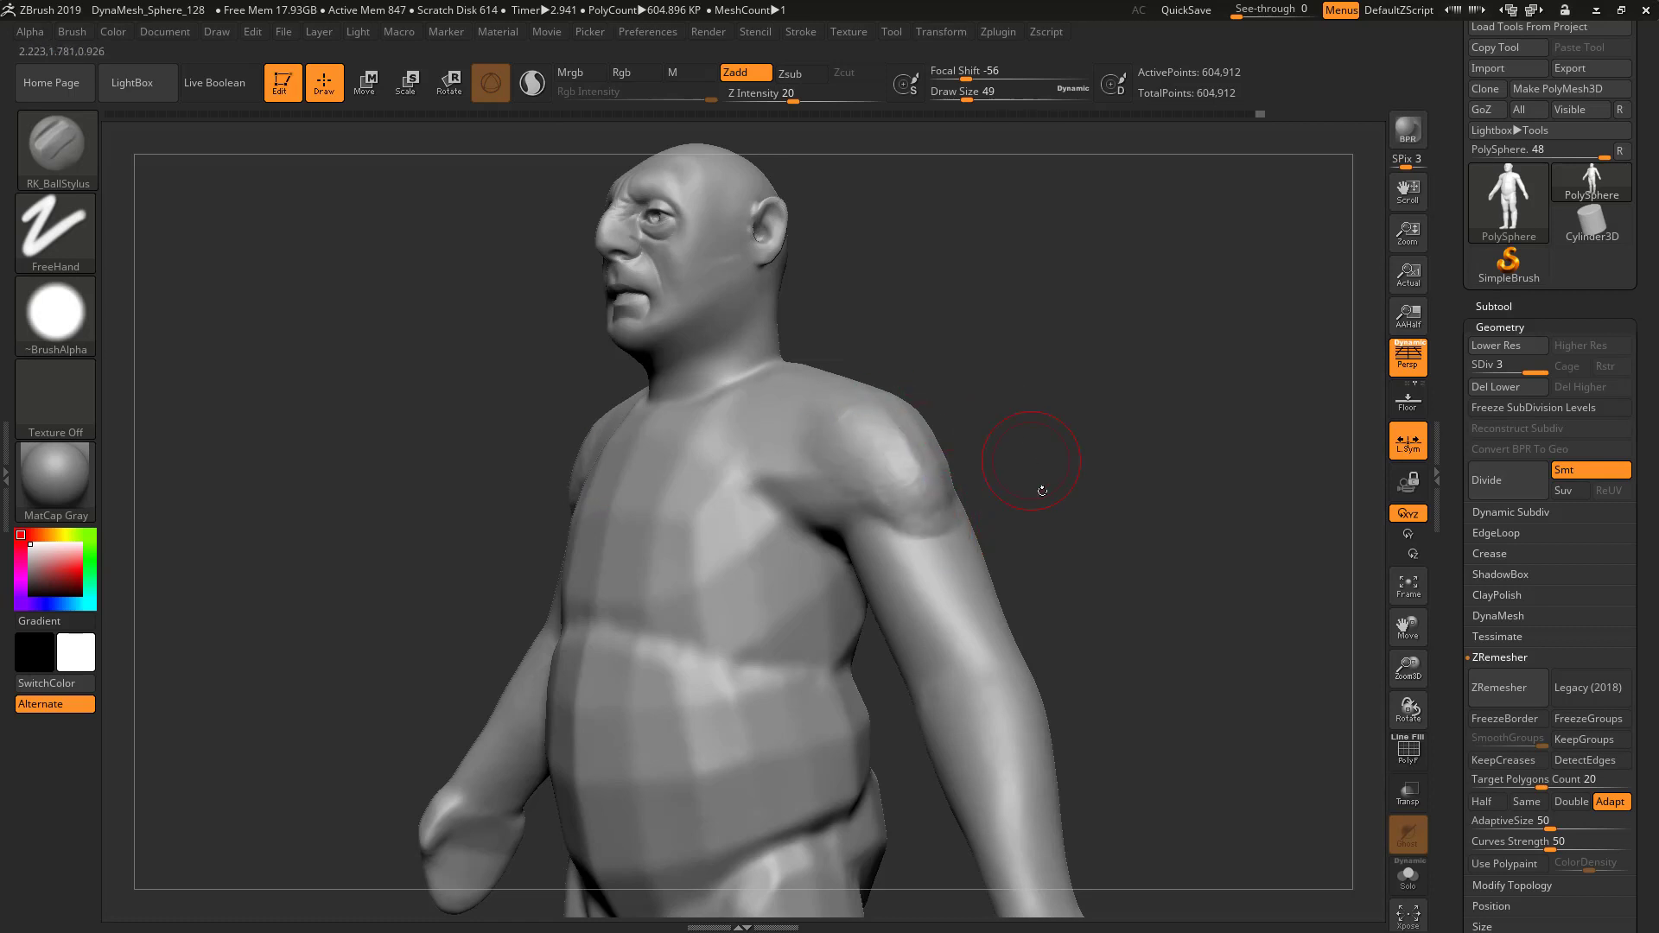
{"action": "left_click_drag", "start_coordinate": [1042, 491], "coordinate": [1229, 566]}
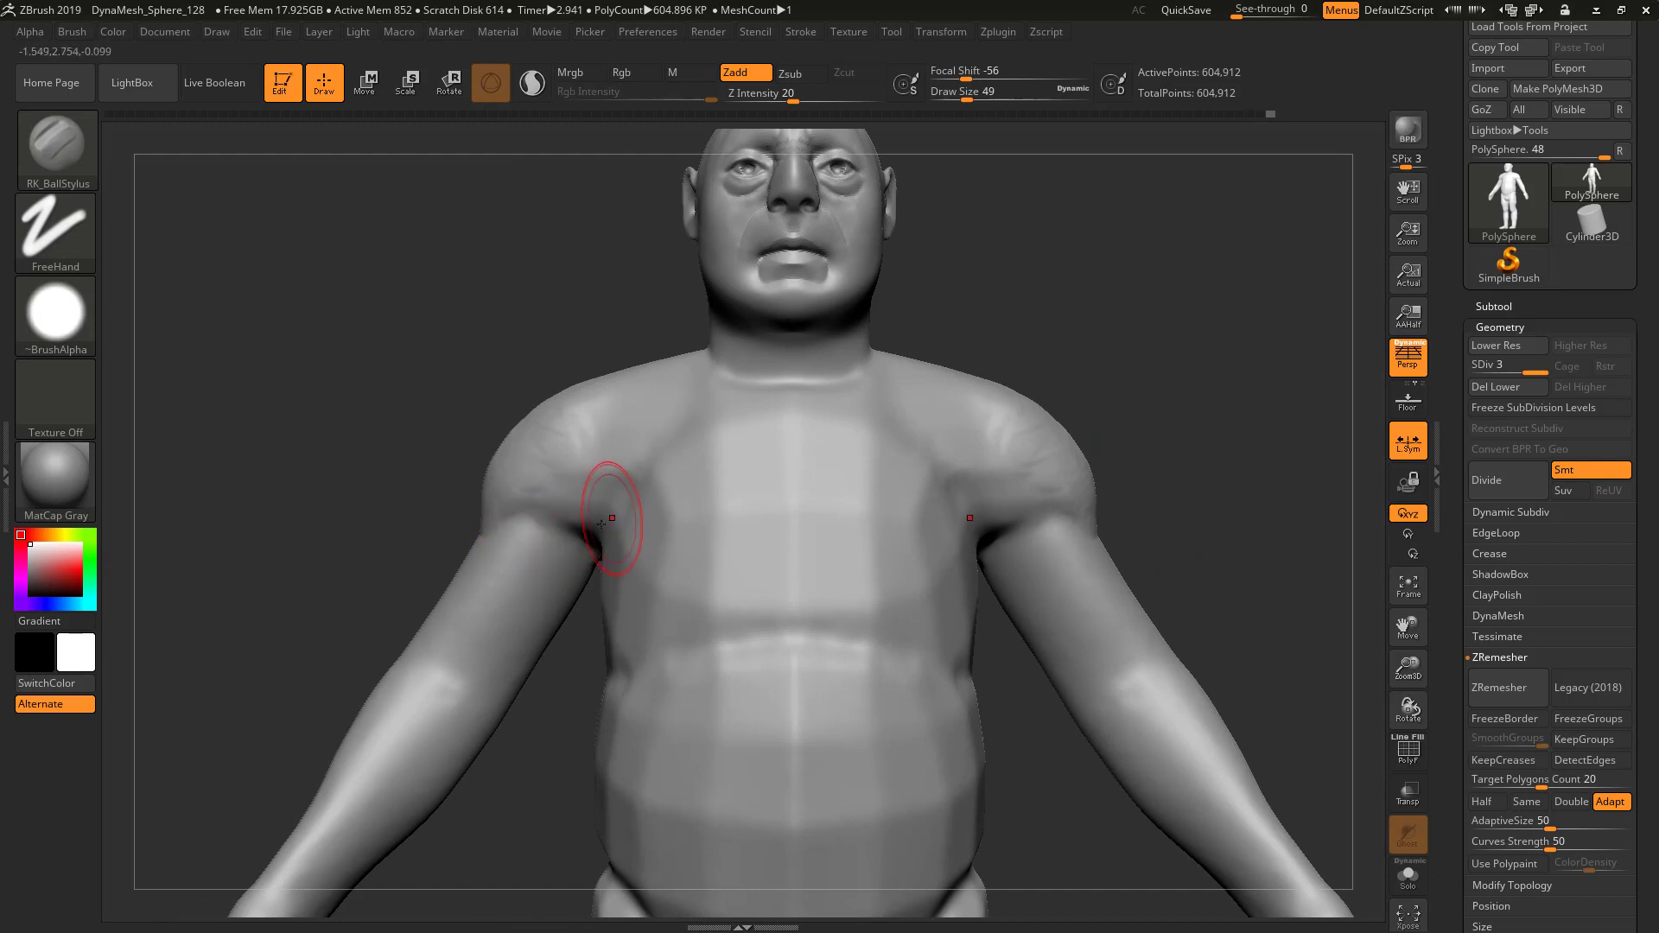
Build up the outer pectoral muscle beside the armpit with RK_BallStylus strokes running from the shoulder onto the chest
{"action": "mouse_move", "coordinate": [574, 482]}
{"action": "left_mouse_down"}
{"action": "mouse_move", "coordinate": [618, 493]}
{"action": "mouse_move", "coordinate": [603, 524]}
{"action": "left_mouse_up"}
{"action": "left_click_drag", "start_coordinate": [518, 348], "coordinate": [610, 333]}
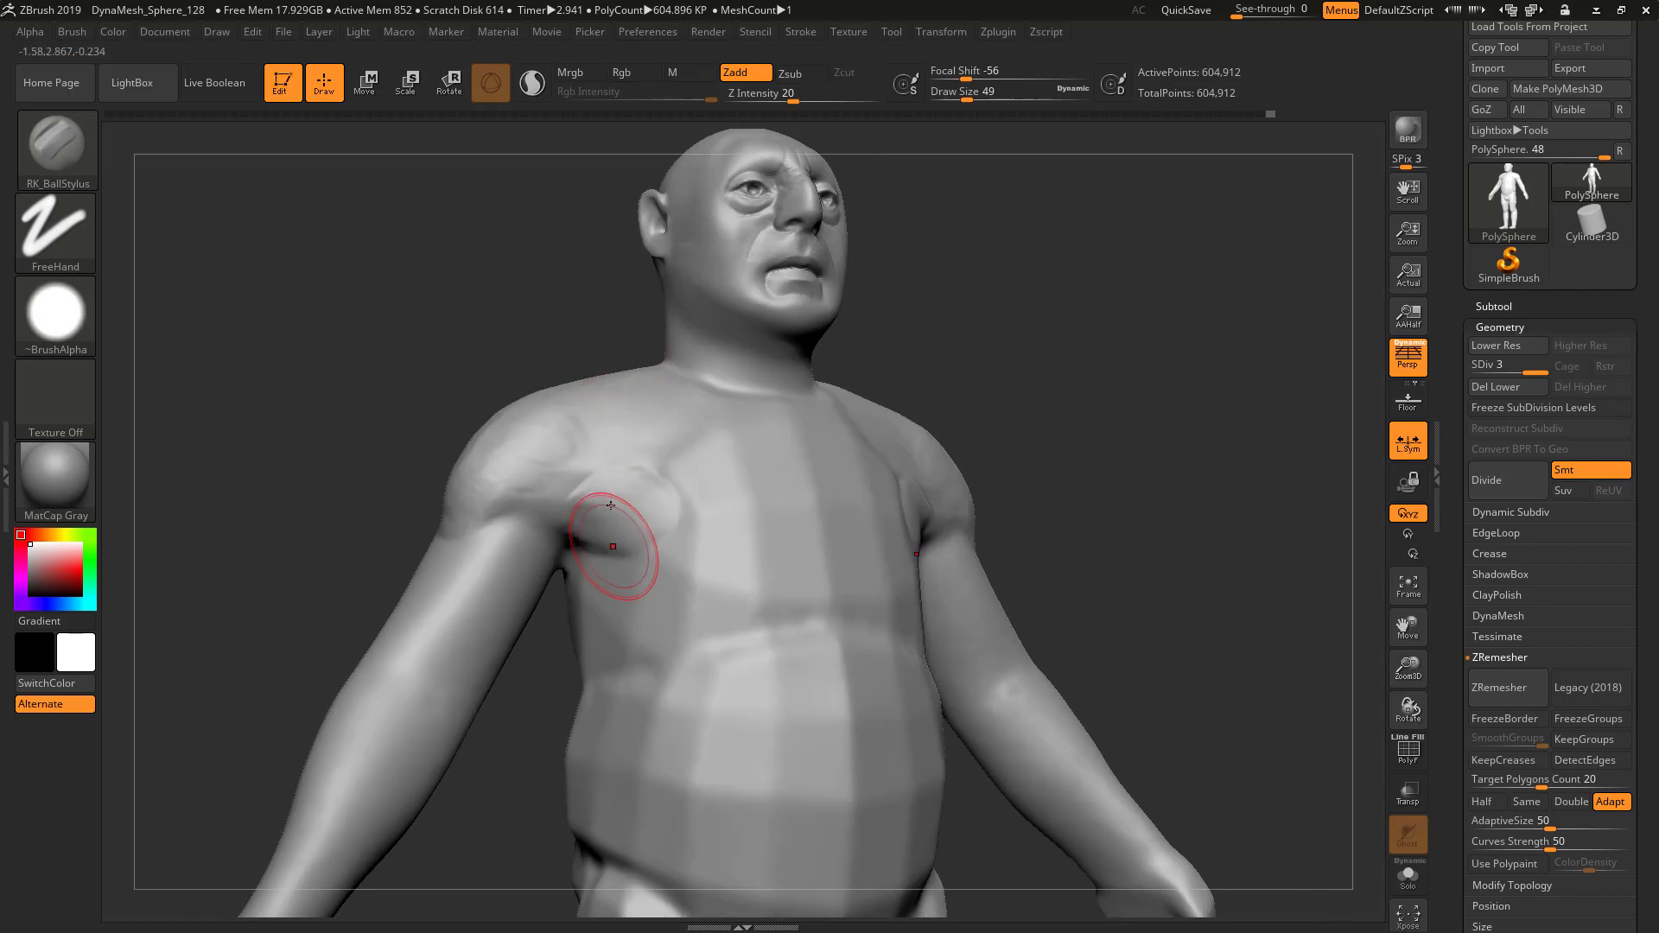
{"action": "mouse_move", "coordinate": [613, 547]}
{"action": "left_mouse_down"}
{"action": "mouse_move", "coordinate": [598, 525]}
{"action": "mouse_move", "coordinate": [624, 508]}
{"action": "mouse_move", "coordinate": [638, 541]}
{"action": "left_mouse_up"}
{"action": "left_click_drag", "start_coordinate": [1013, 424], "coordinate": [1097, 429]}
{"action": "mouse_move", "coordinate": [632, 518]}
{"action": "left_mouse_down"}
{"action": "mouse_move", "coordinate": [605, 494]}
{"action": "mouse_move", "coordinate": [641, 493]}
{"action": "mouse_move", "coordinate": [626, 548]}
{"action": "mouse_move", "coordinate": [575, 532]}
{"action": "mouse_move", "coordinate": [572, 492]}
{"action": "mouse_move", "coordinate": [658, 488]}
{"action": "left_mouse_up"}
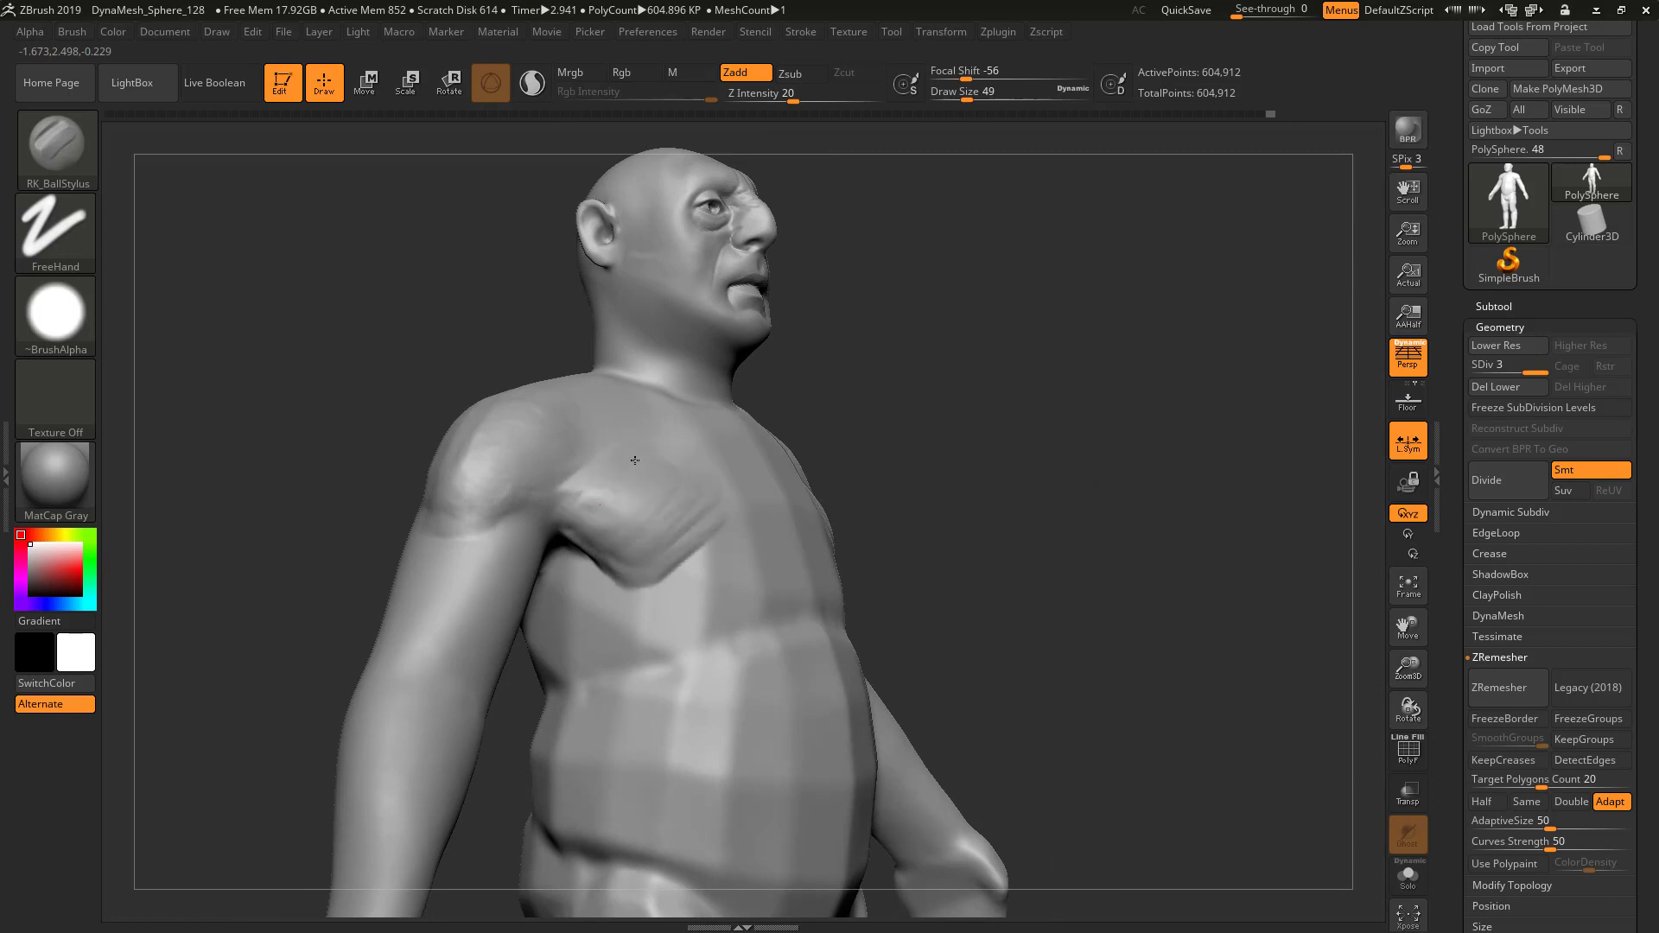
{"action": "left_click_drag", "start_coordinate": [821, 341], "coordinate": [829, 530]}
{"action": "mouse_move", "coordinate": [603, 543]}
{"action": "left_mouse_down"}
{"action": "mouse_move", "coordinate": [682, 604]}
{"action": "mouse_move", "coordinate": [774, 532]}
{"action": "mouse_move", "coordinate": [656, 506]}
{"action": "mouse_move", "coordinate": [677, 580]}
{"action": "mouse_move", "coordinate": [670, 530]}
{"action": "mouse_move", "coordinate": [704, 446]}
{"action": "mouse_move", "coordinate": [622, 471]}
{"action": "left_mouse_up"}
Undo the last pectoral stroke, then carve and smooth the transition between deltoid and chest with RK_BallStylus
{"action": "mouse_move", "coordinate": [1156, 562]}
{"action": "left_mouse_down"}
{"action": "mouse_move", "coordinate": [1059, 565]}
{"action": "mouse_move", "coordinate": [1181, 558]}
{"action": "mouse_move", "coordinate": [1129, 592]}
{"action": "left_mouse_up"}
{"action": "key", "text": "ctrl+z"}
{"action": "left_click_drag", "start_coordinate": [1252, 559], "coordinate": [575, 519], "text": "alt"}
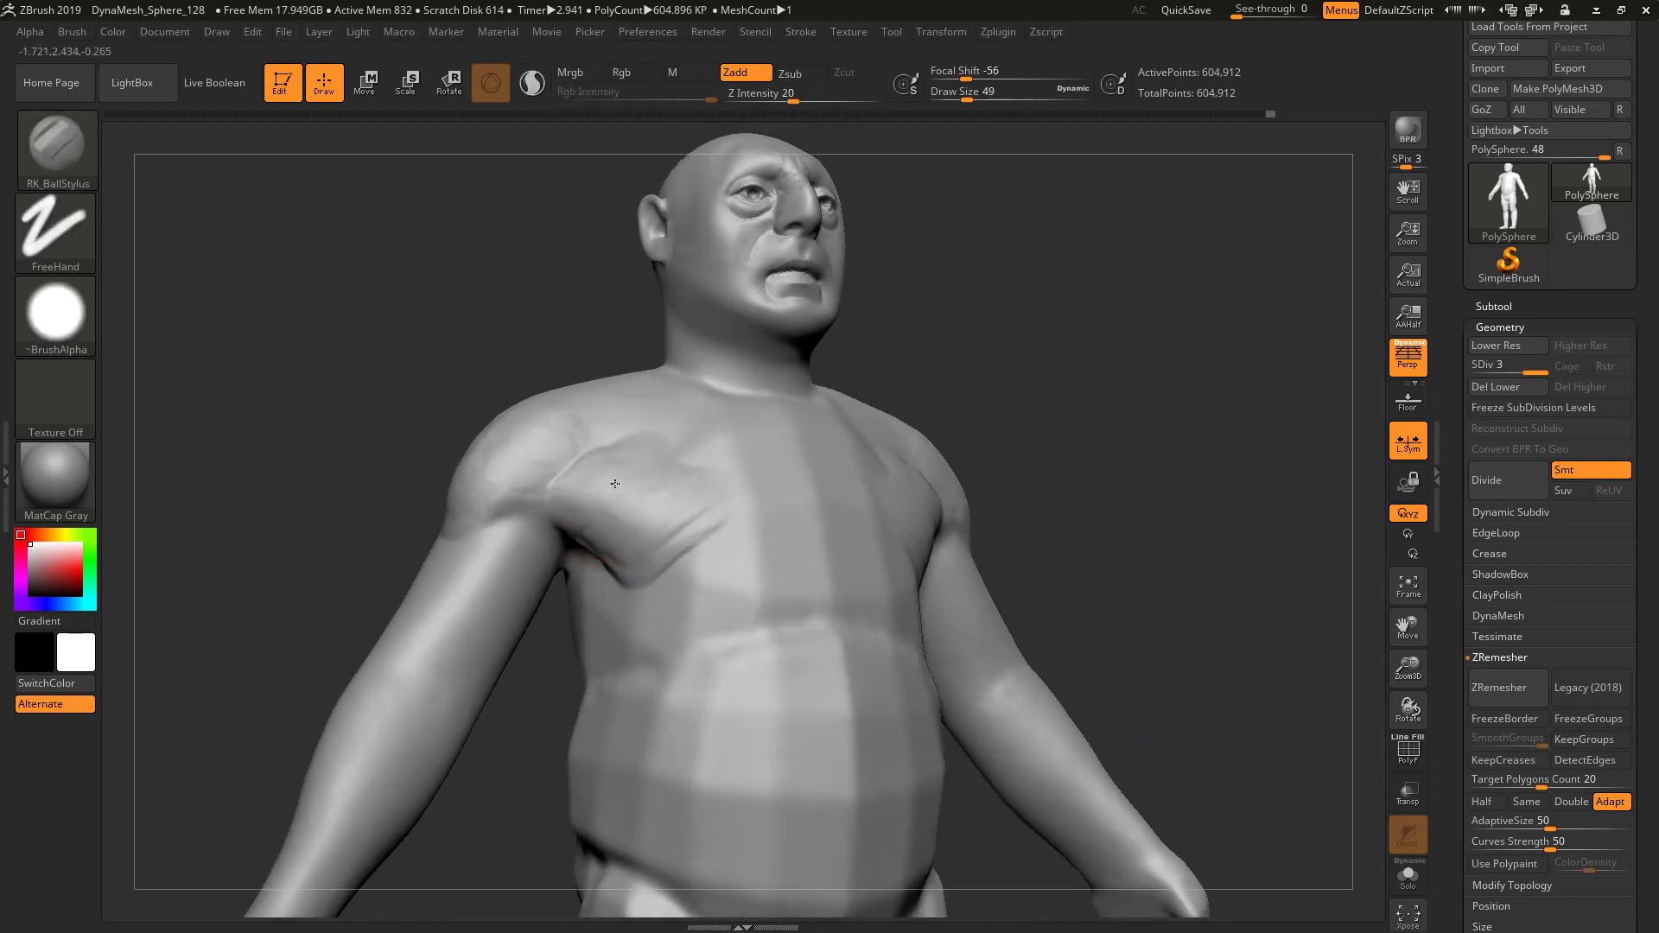
{"action": "mouse_move", "coordinate": [687, 433]}
{"action": "left_mouse_down", "text": "shift"}
{"action": "mouse_move", "coordinate": [622, 445]}
{"action": "mouse_move", "coordinate": [654, 442]}
{"action": "left_mouse_up", "text": "shift"}
{"action": "mouse_move", "coordinate": [624, 554]}
{"action": "left_mouse_down"}
{"action": "mouse_move", "coordinate": [570, 518]}
{"action": "mouse_move", "coordinate": [622, 505]}
{"action": "mouse_move", "coordinate": [606, 560]}
{"action": "left_mouse_up"}
{"action": "mouse_move", "coordinate": [644, 456]}
{"action": "left_mouse_down", "text": "shift"}
{"action": "mouse_move", "coordinate": [588, 470]}
{"action": "mouse_move", "coordinate": [581, 438]}
{"action": "left_mouse_up", "text": "shift"}
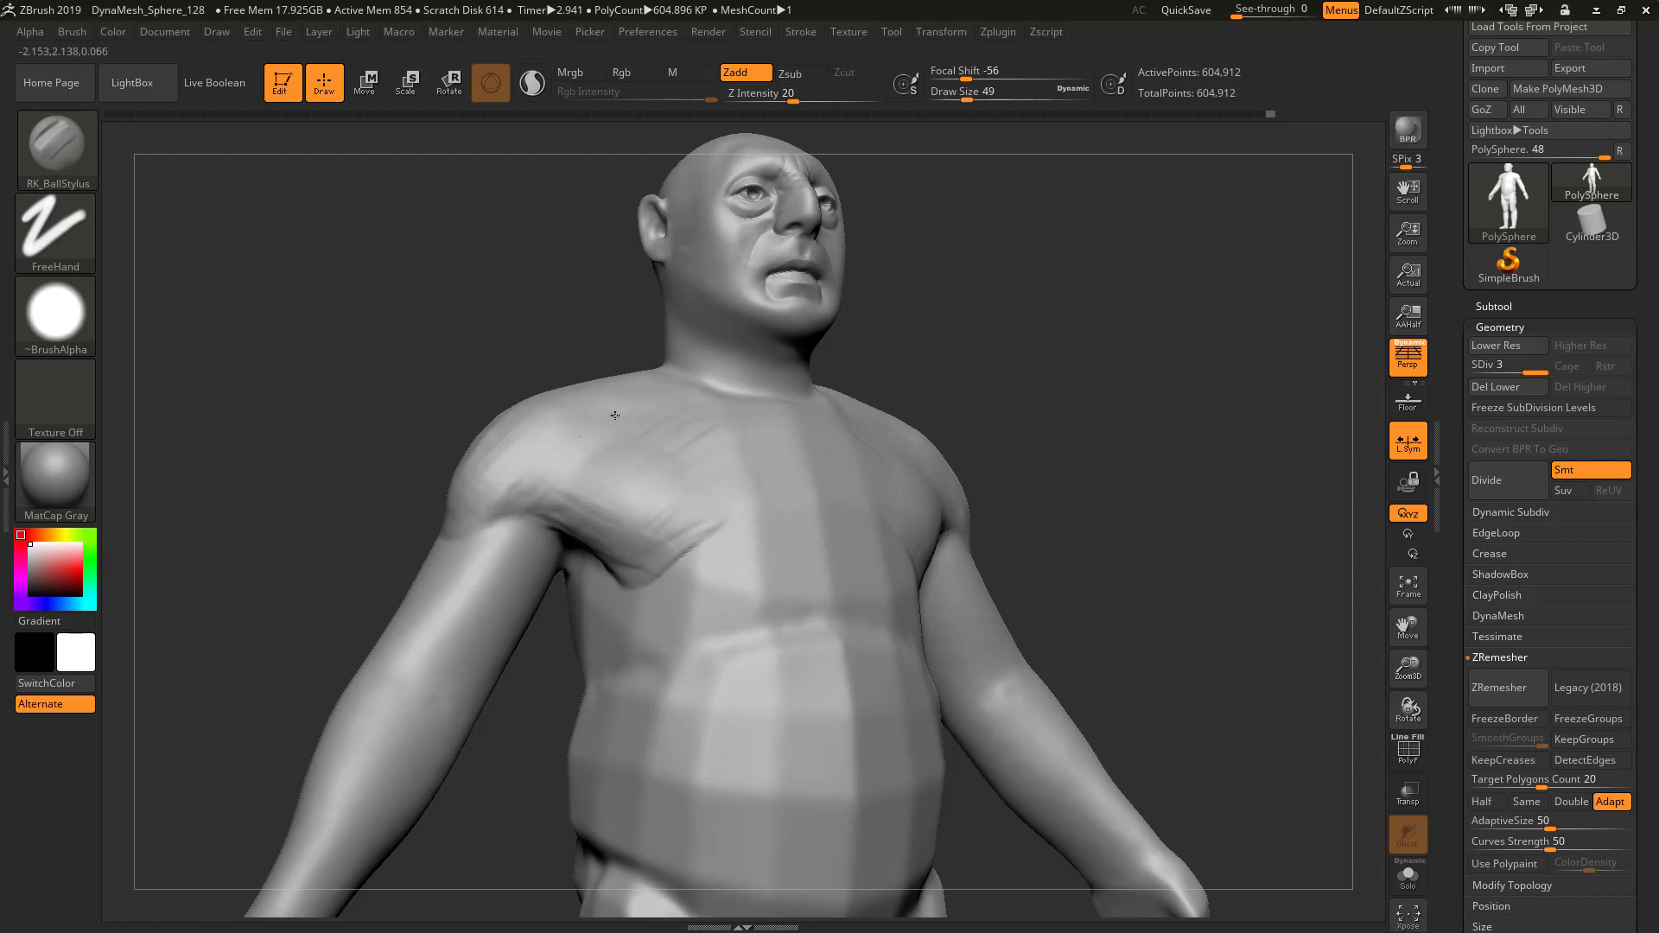
{"action": "left_click_drag", "start_coordinate": [1027, 361], "coordinate": [755, 452]}
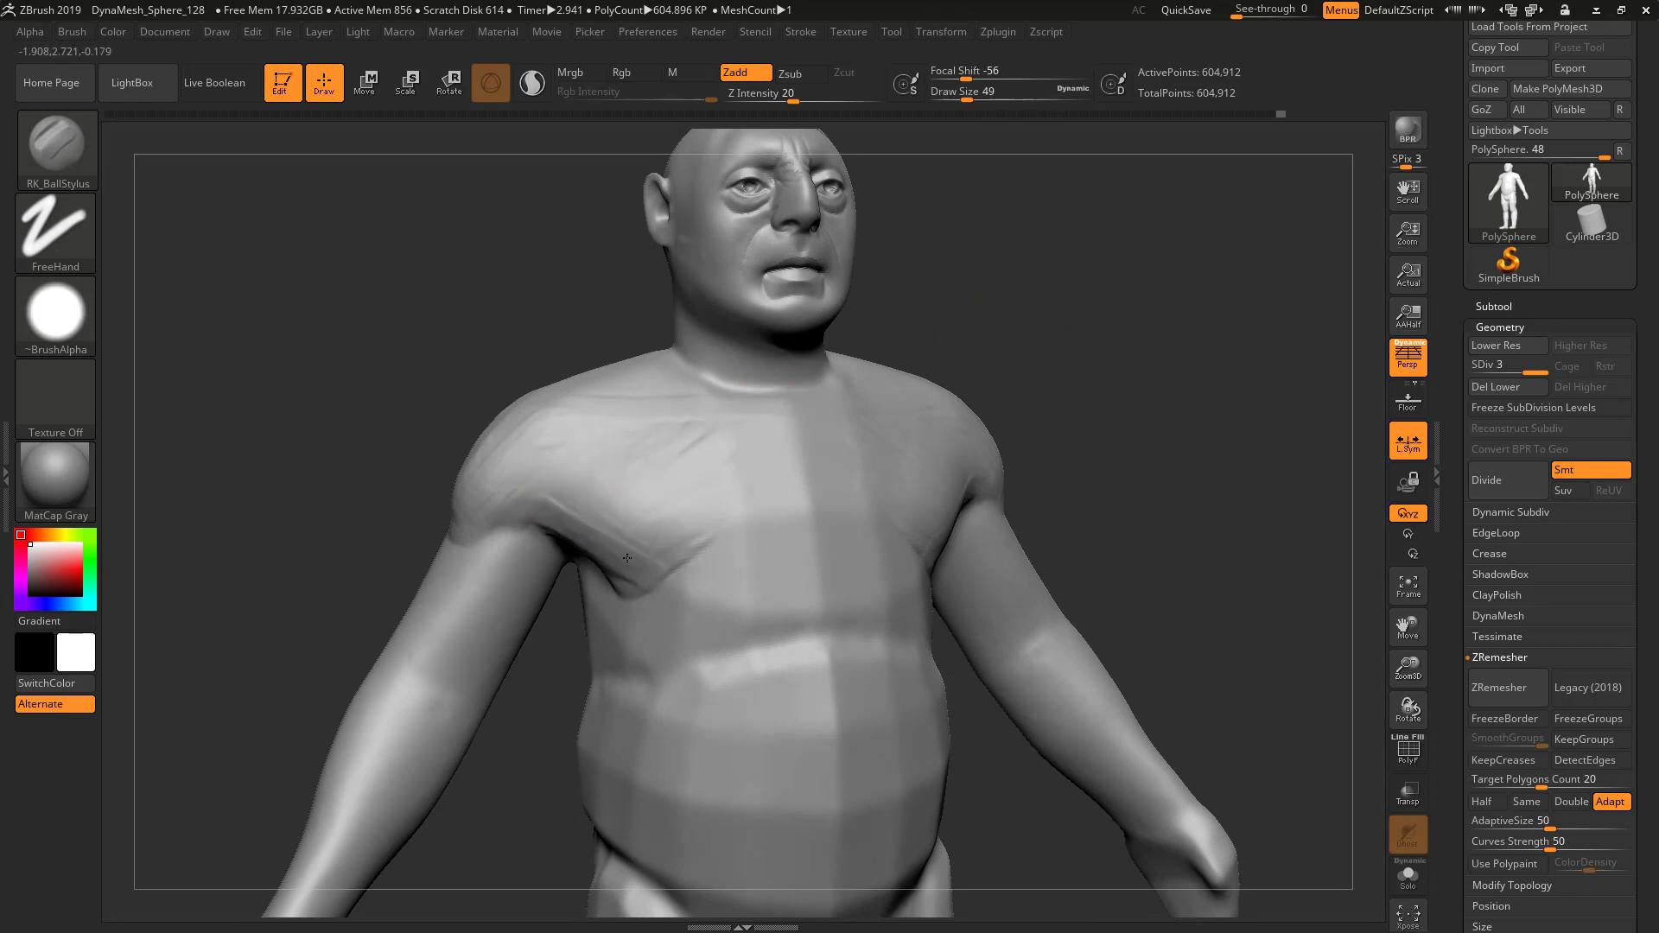
{"action": "left_click_drag", "start_coordinate": [663, 569], "coordinate": [702, 557]}
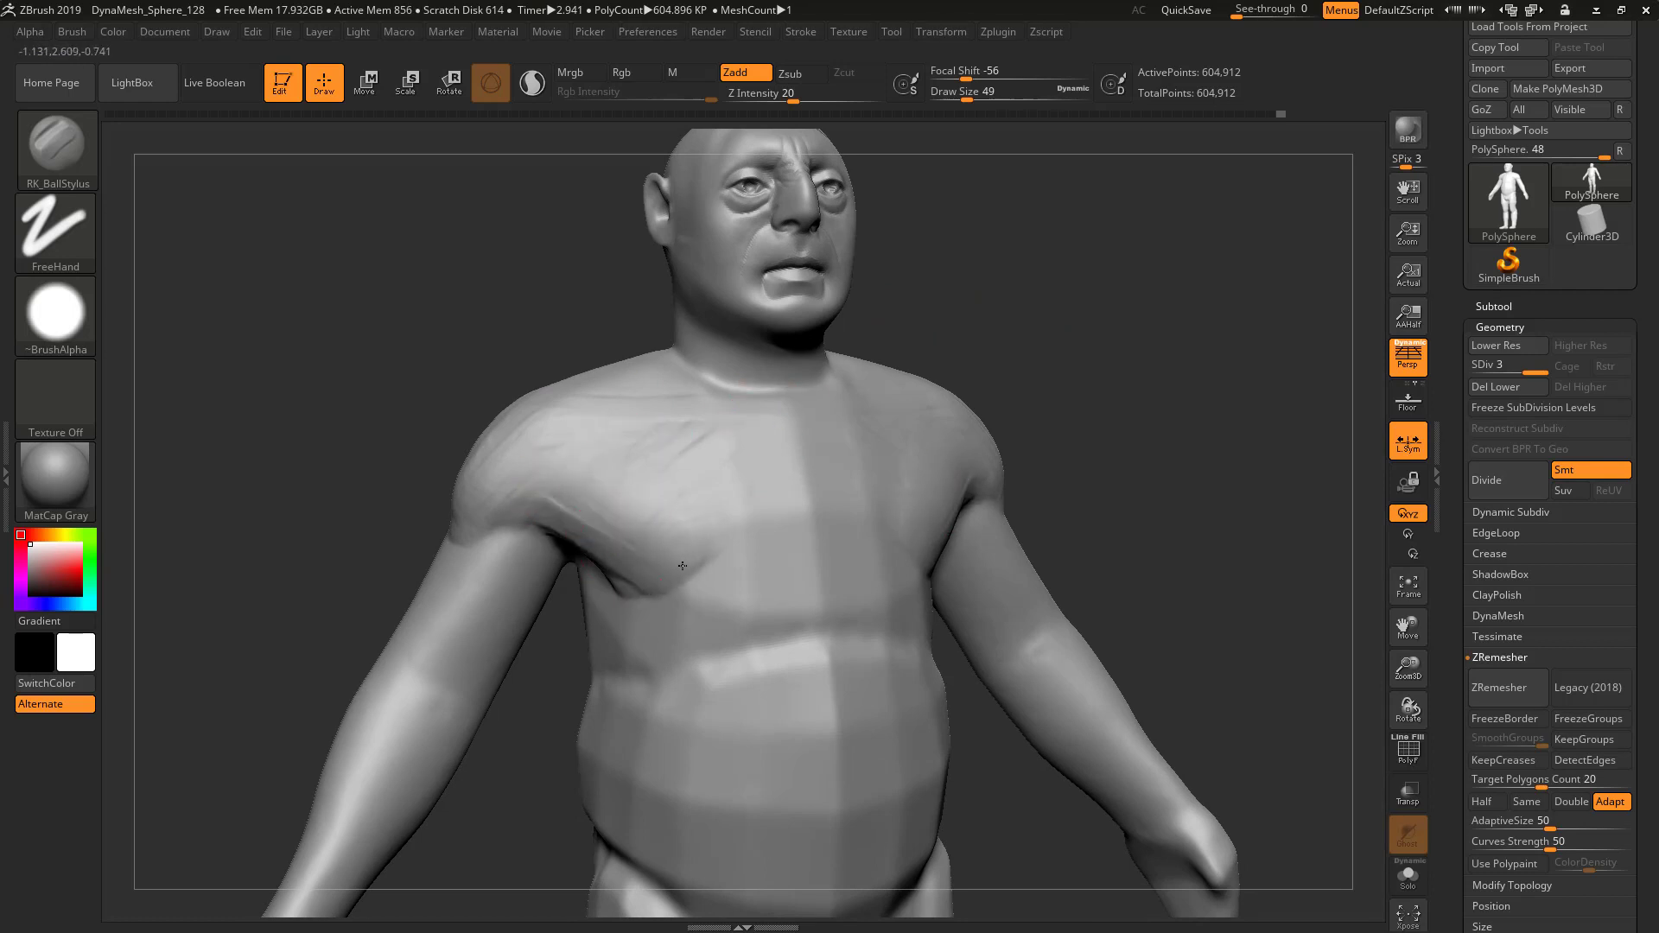
Open a screen sketch of the figure, mark the shoulder, chest and upper arm with red lines, and undo the marks
{"action": "left_click_drag", "start_coordinate": [1124, 536], "coordinate": [917, 489], "text": "alt"}
{"action": "left_click_drag", "start_coordinate": [921, 590], "coordinate": [1079, 537], "text": "alt"}
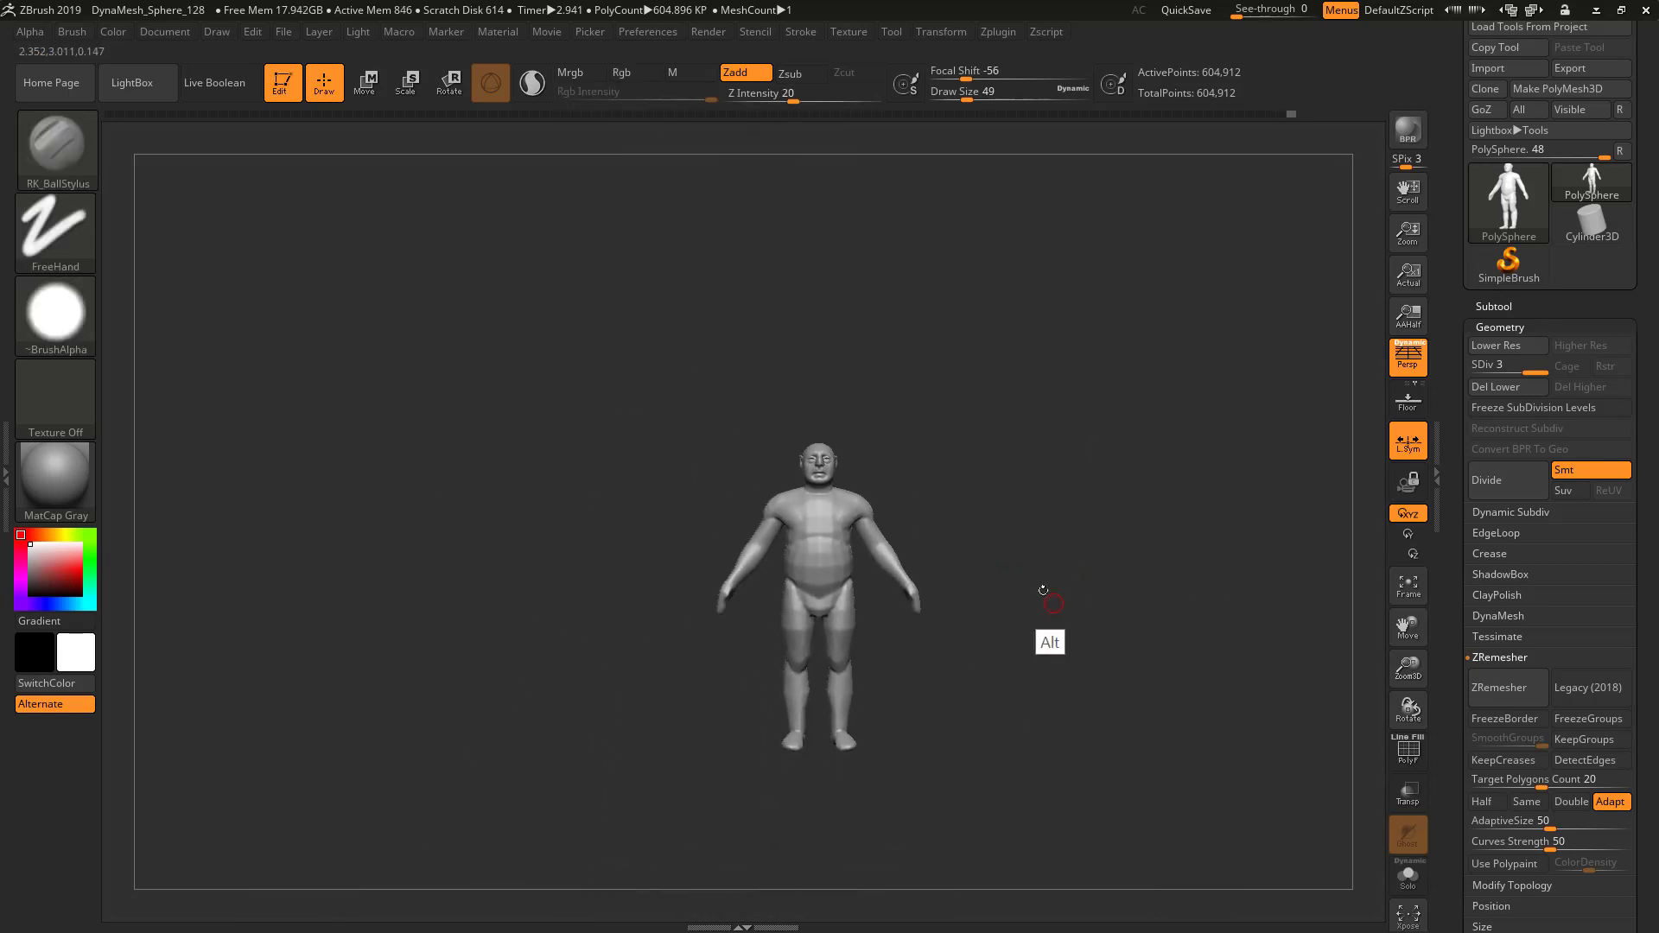
{"action": "left_click_drag", "start_coordinate": [1044, 595], "coordinate": [1308, 654], "text": "alt"}
{"action": "mouse_move", "coordinate": [1306, 654]}
{"action": "right_mouse_down", "text": "ctrl"}
{"action": "mouse_move", "coordinate": [1236, 596]}
{"action": "mouse_move", "coordinate": [1115, 596]}
{"action": "mouse_move", "coordinate": [1023, 554]}
{"action": "mouse_move", "coordinate": [1051, 589]}
{"action": "right_mouse_up", "text": "ctrl"}
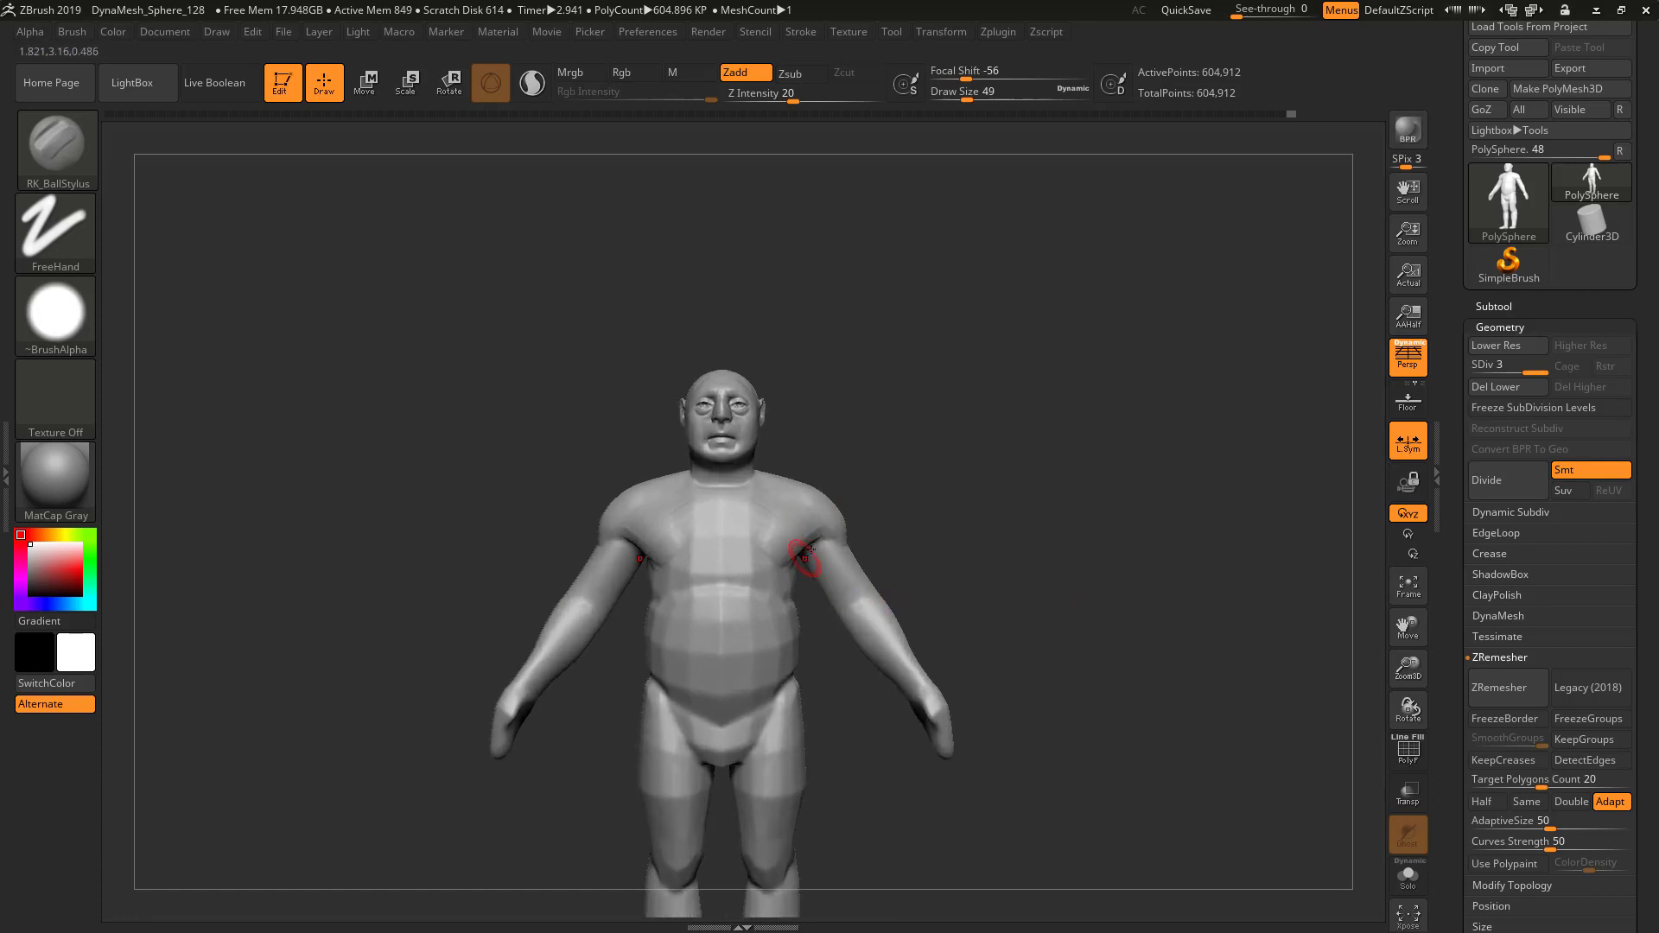
{"action": "key", "text": "super+w"}
{"action": "left_click", "coordinate": [1394, 563]}
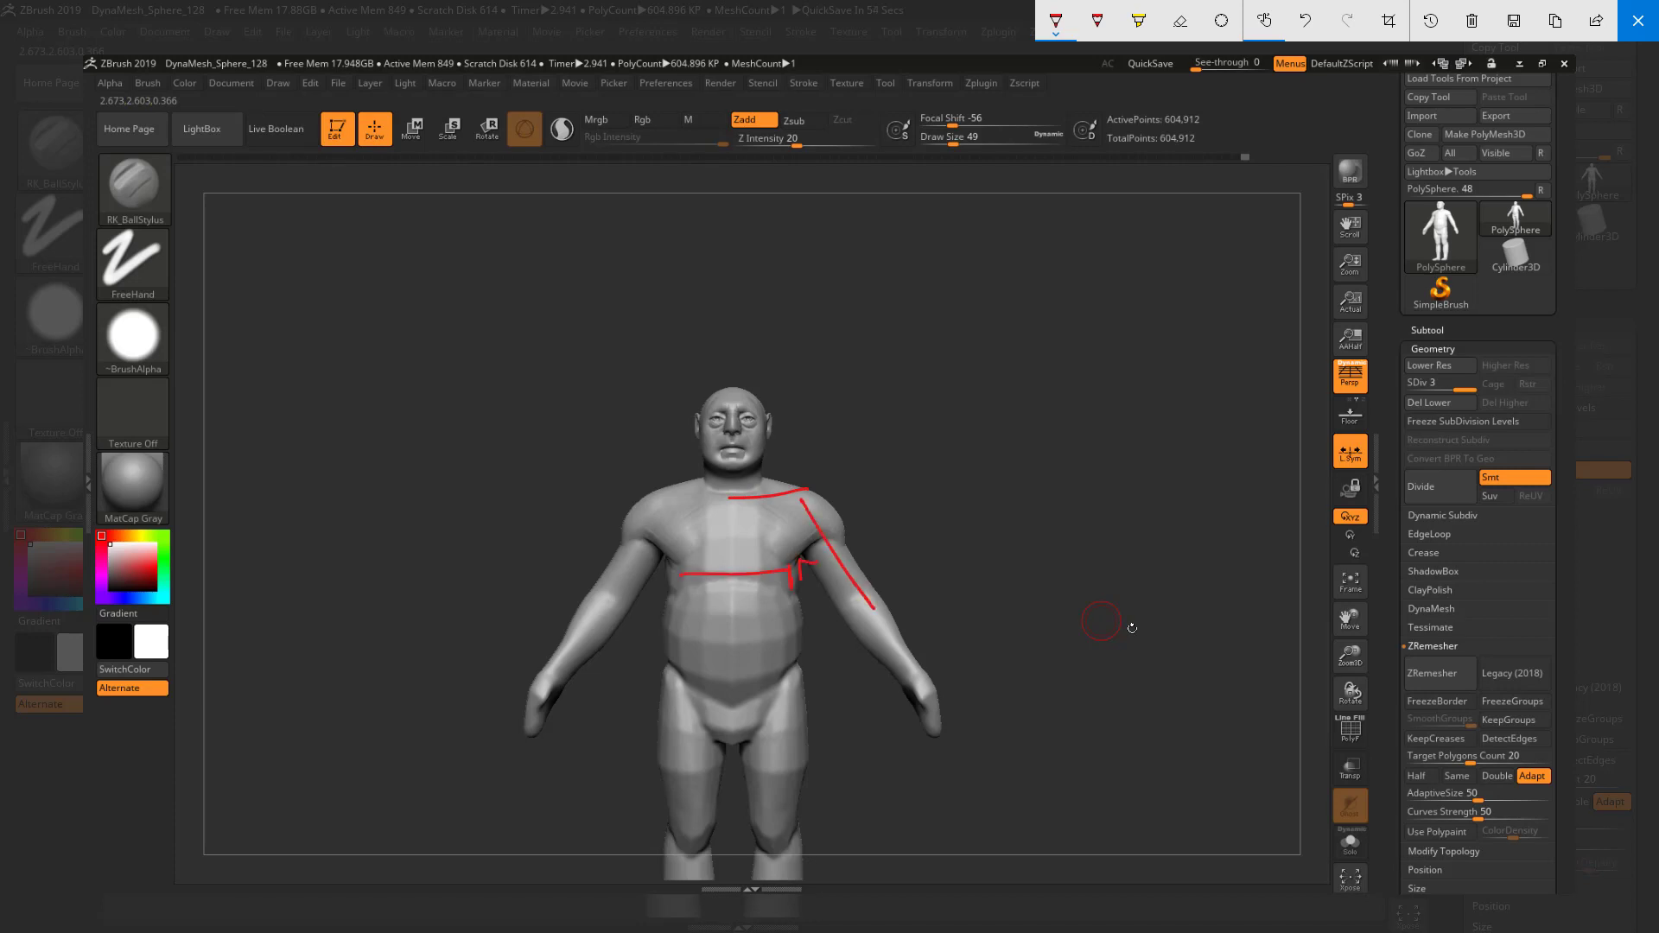
{"action": "key", "text": "ctrl+z"}
{"action": "key", "text": "ctrl+z"}
{"action": "key", "text": "ctrl+z"}
{"action": "key", "text": "ctrl+z"}
{"action": "key", "text": "ctrl+z"}
Mark the head height and the distance from the chest's centre to the shoulder in red, then close the screen sketch
{"action": "left_click_drag", "start_coordinate": [835, 596], "coordinate": [847, 602]}
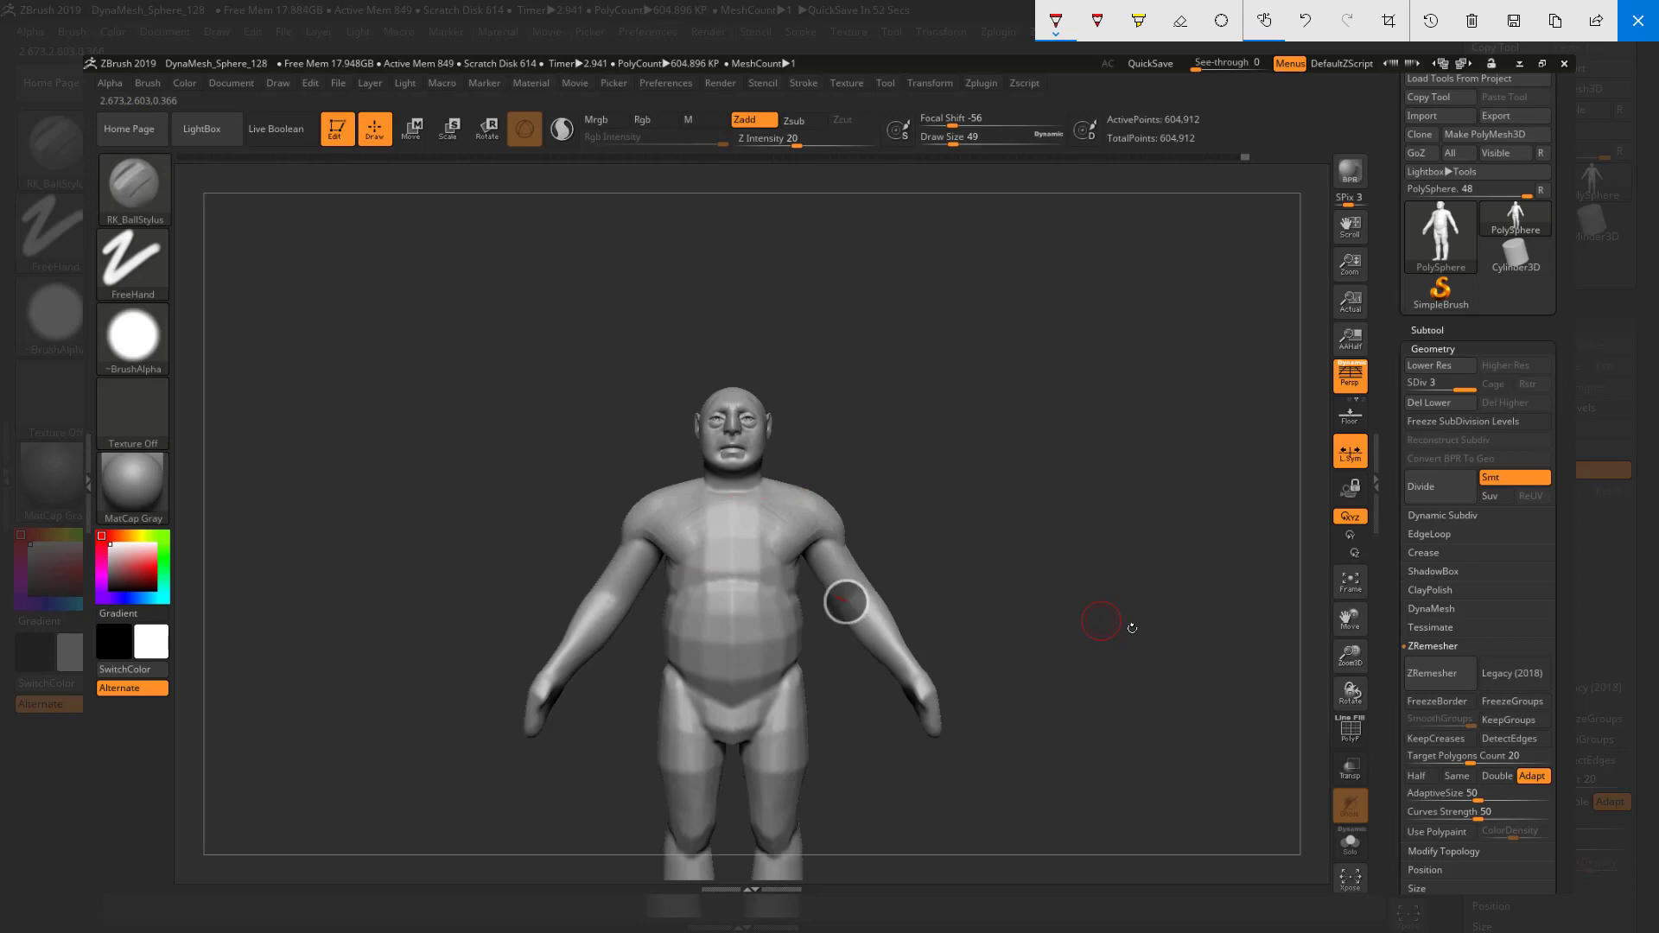
{"action": "left_click_drag", "start_coordinate": [723, 470], "coordinate": [735, 469]}
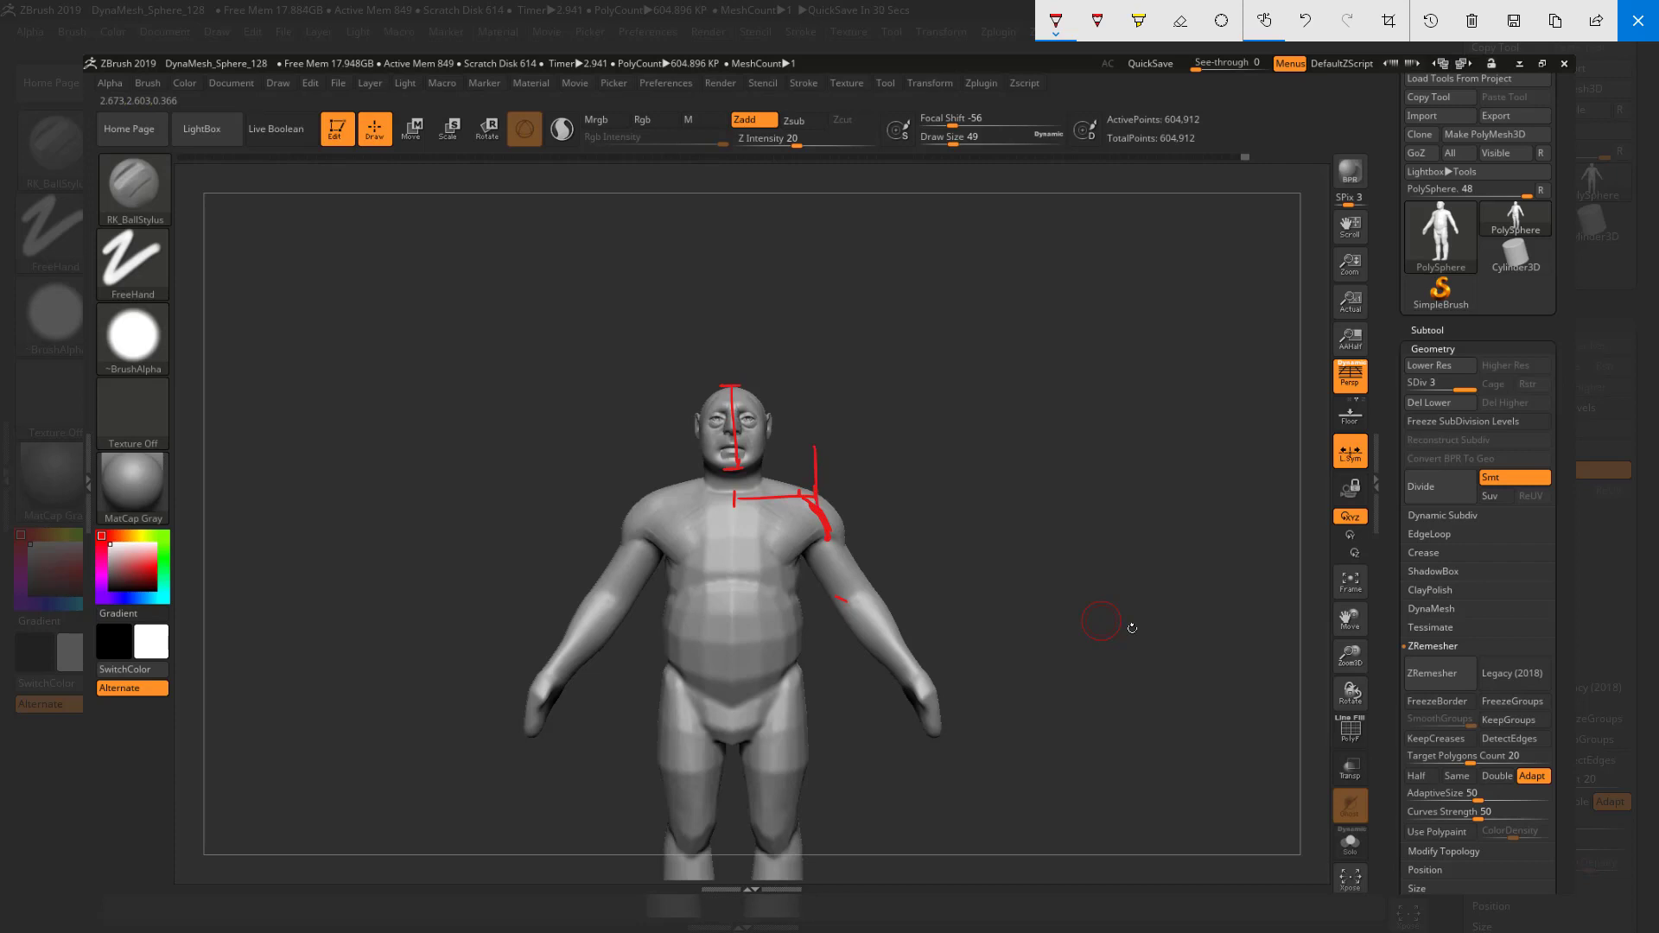
{"action": "left_click", "coordinate": [1639, 20]}
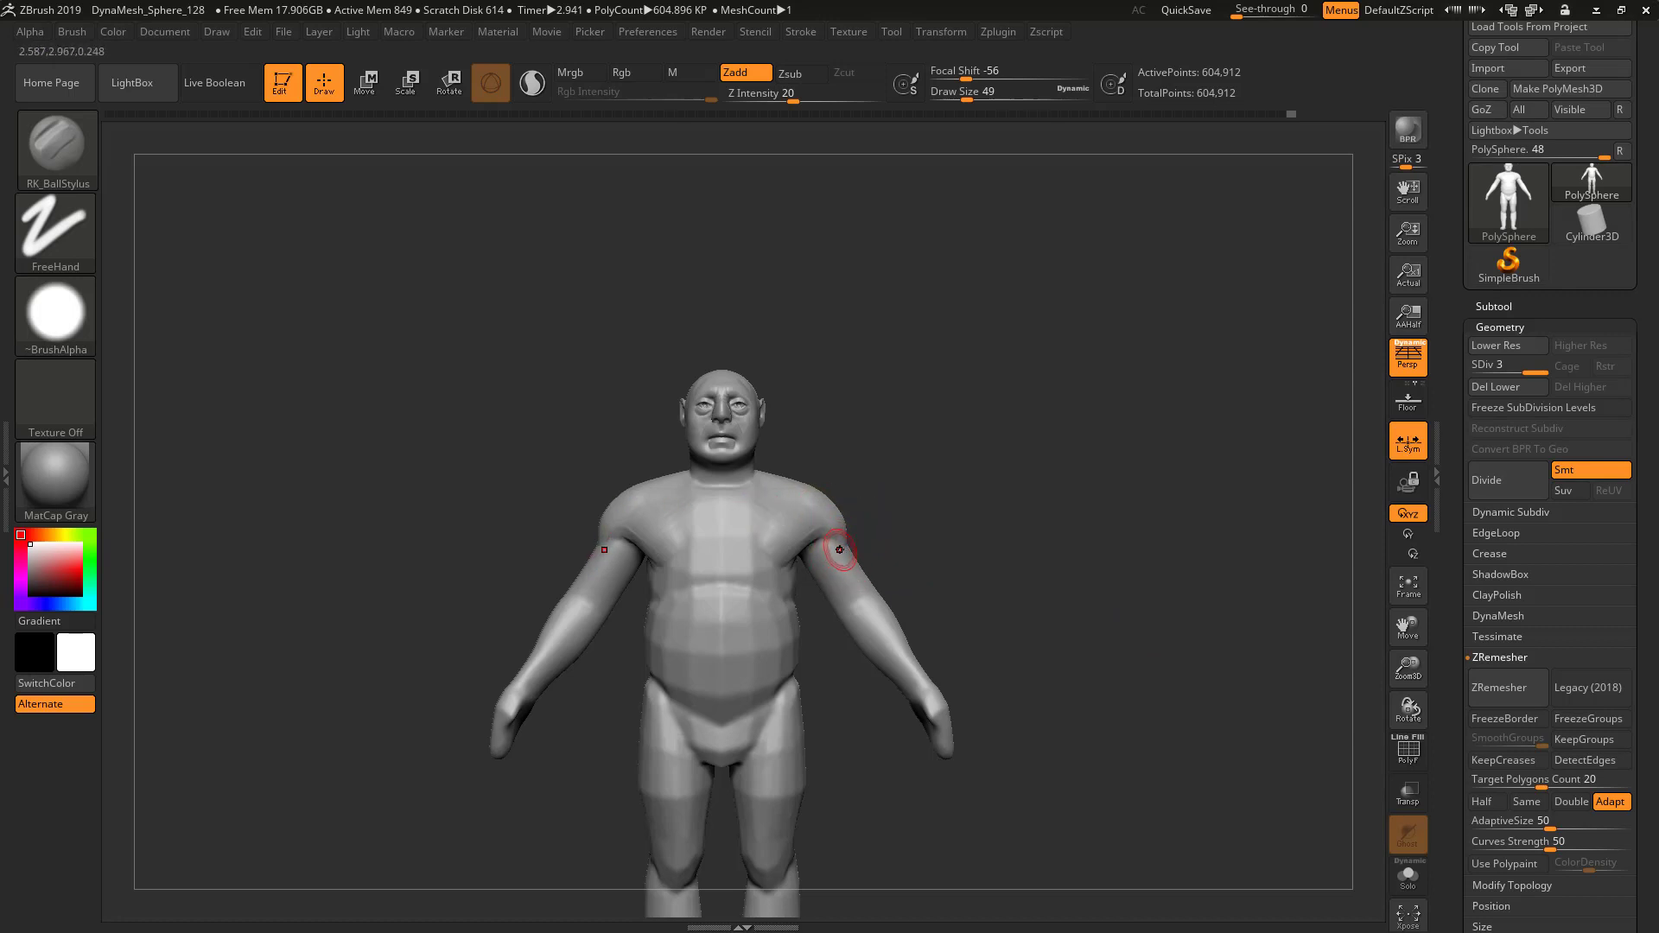
Reshape the back of the shoulders with the Move brush at draw size 167
{"action": "key", "text": "b"}
{"action": "key", "text": "m"}
{"action": "key", "text": "v"}
{"action": "key", "text": "s"}
{"action": "left_click_drag", "start_coordinate": [813, 548], "coordinate": [864, 545]}
{"action": "left_click_drag", "start_coordinate": [950, 525], "coordinate": [815, 556]}
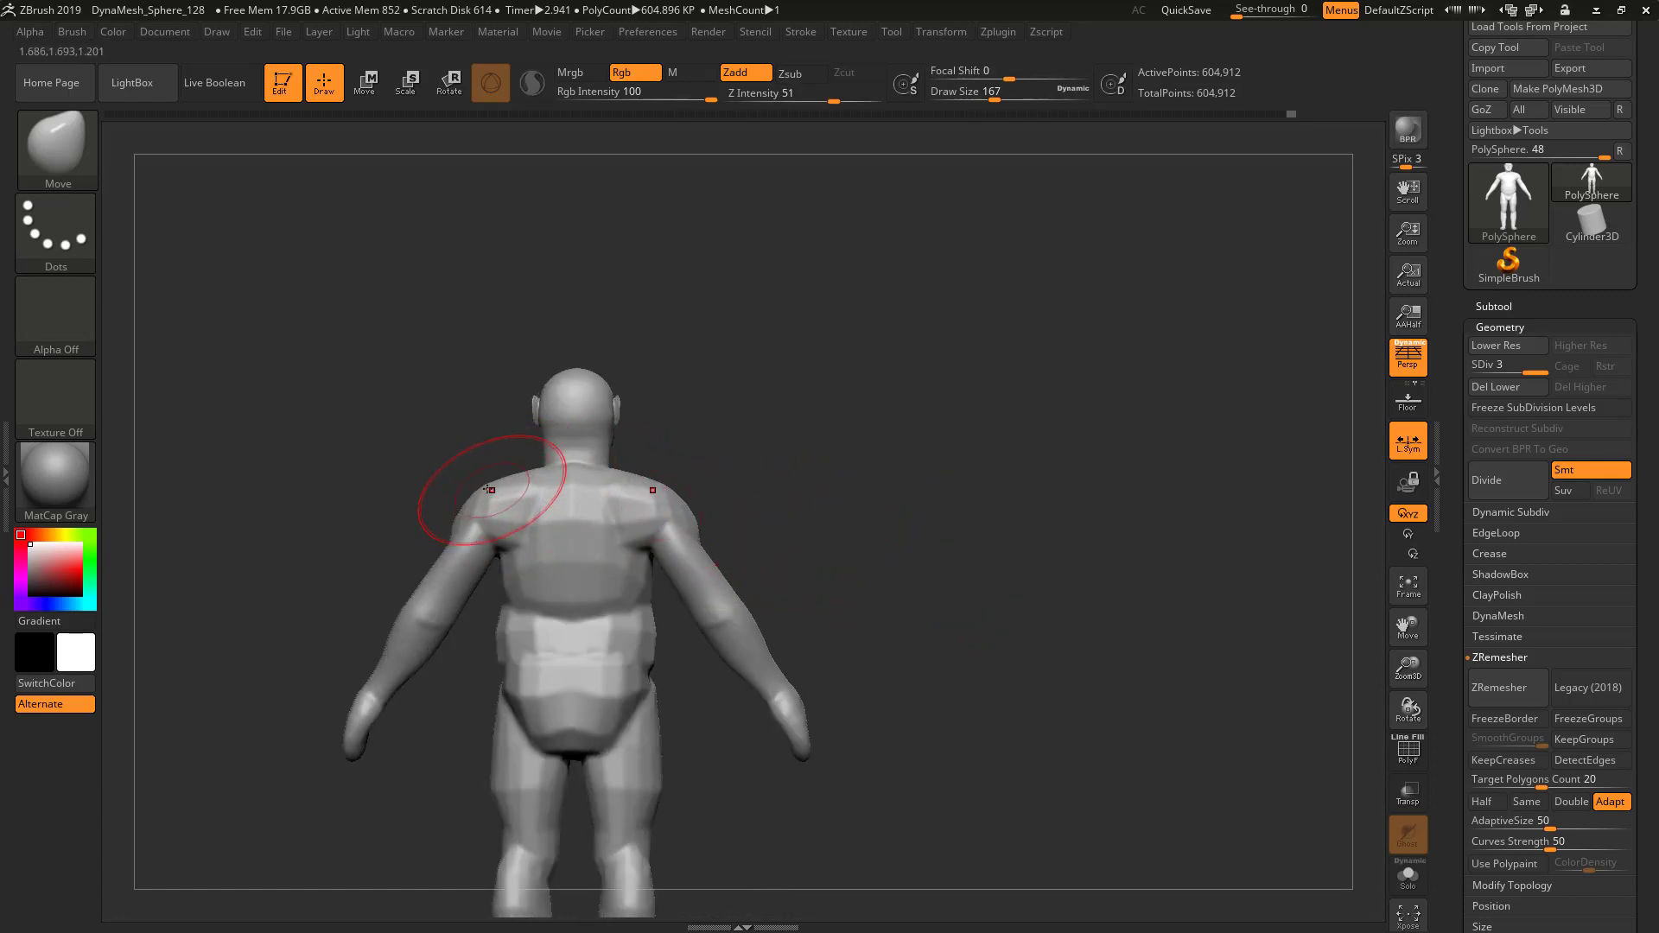
{"action": "left_click_drag", "start_coordinate": [497, 485], "coordinate": [503, 478]}
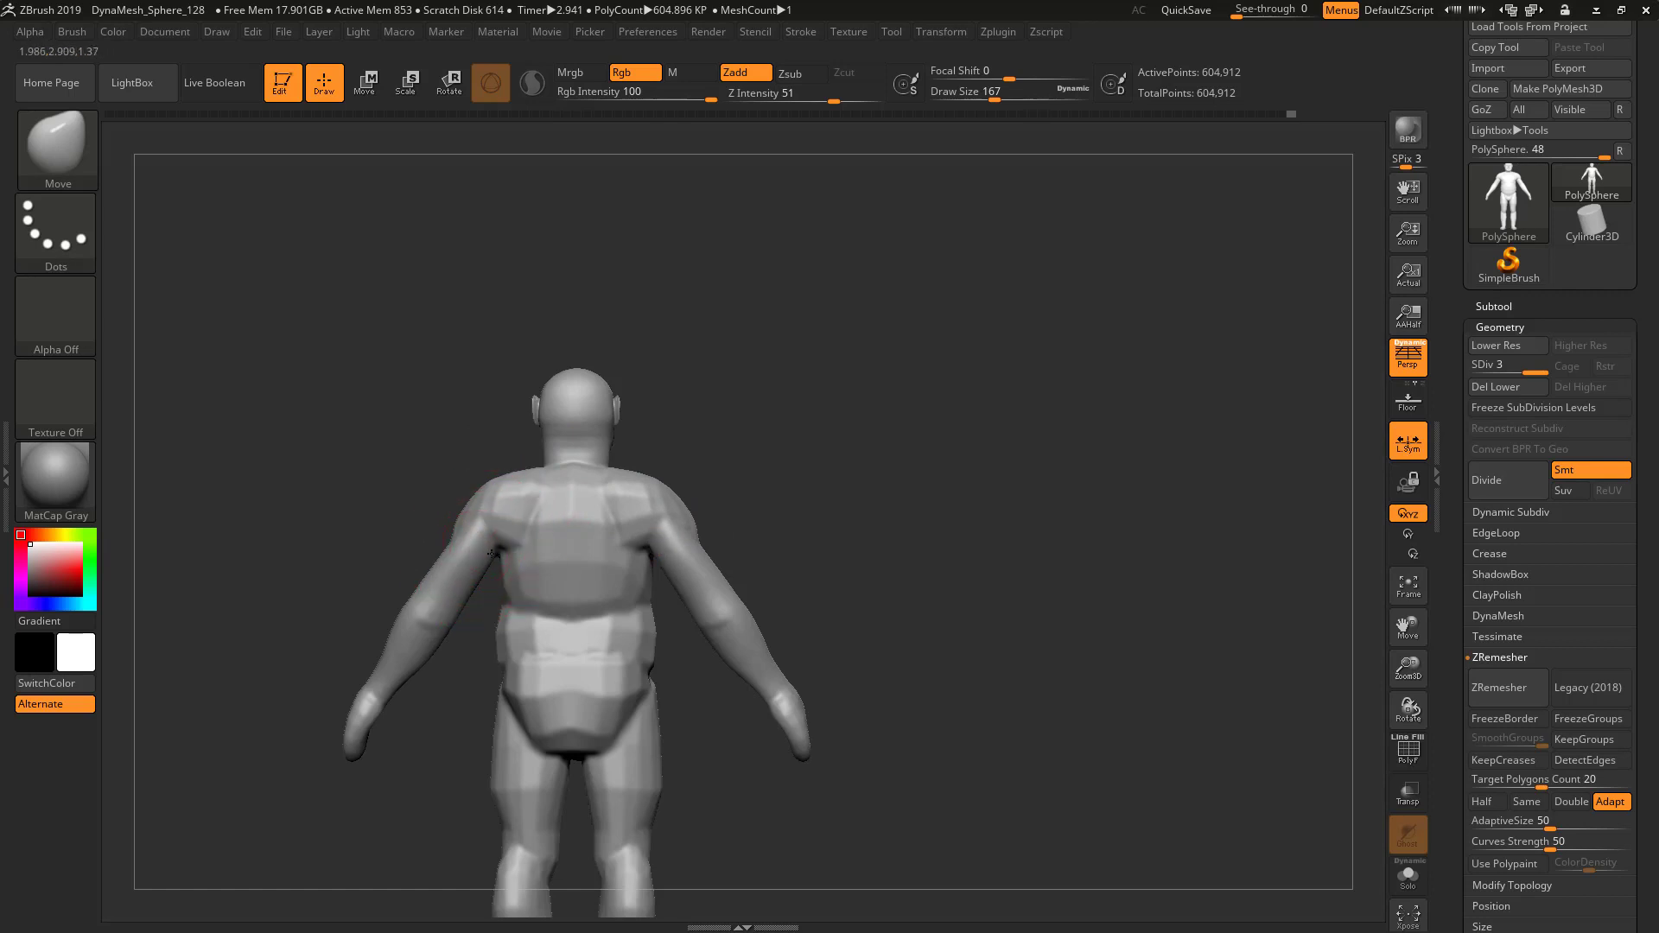
Narrow the shoulders with the Move brush at draw size 268, and reduce its draw size to 197
{"action": "key", "text": "s"}
{"action": "left_click_drag", "start_coordinate": [437, 574], "coordinate": [481, 574]}
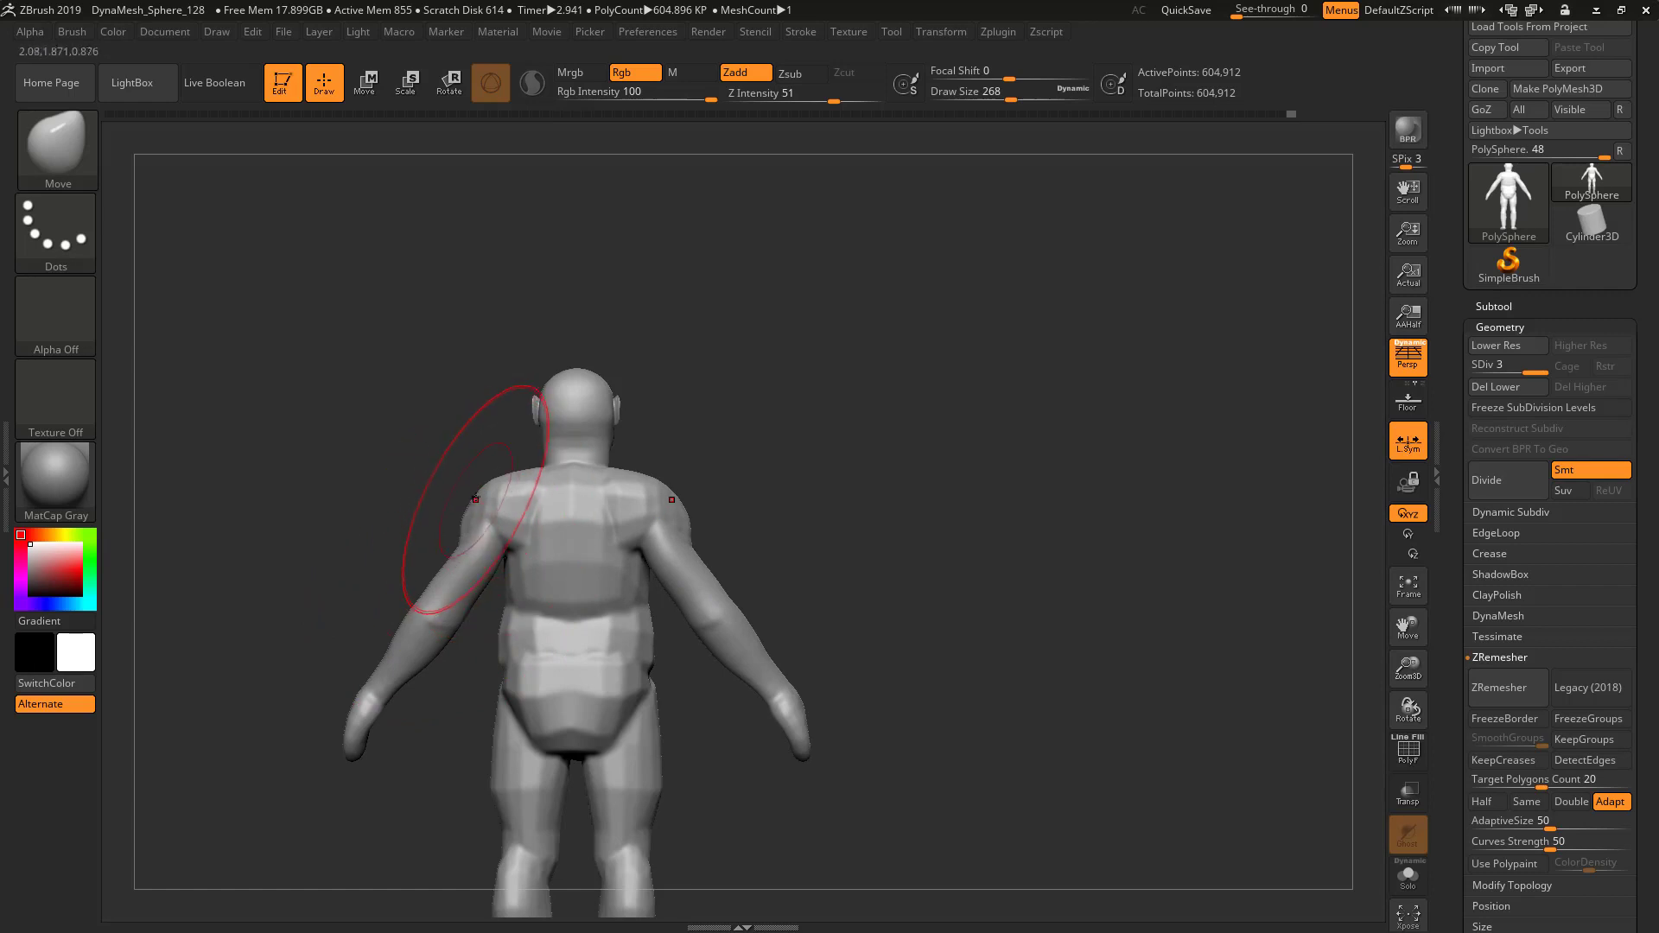
{"action": "mouse_move", "coordinate": [475, 501]}
{"action": "left_mouse_down"}
{"action": "mouse_move", "coordinate": [497, 516]}
{"action": "mouse_move", "coordinate": [581, 507]}
{"action": "mouse_move", "coordinate": [464, 481]}
{"action": "left_mouse_up"}
{"action": "key", "text": "s"}
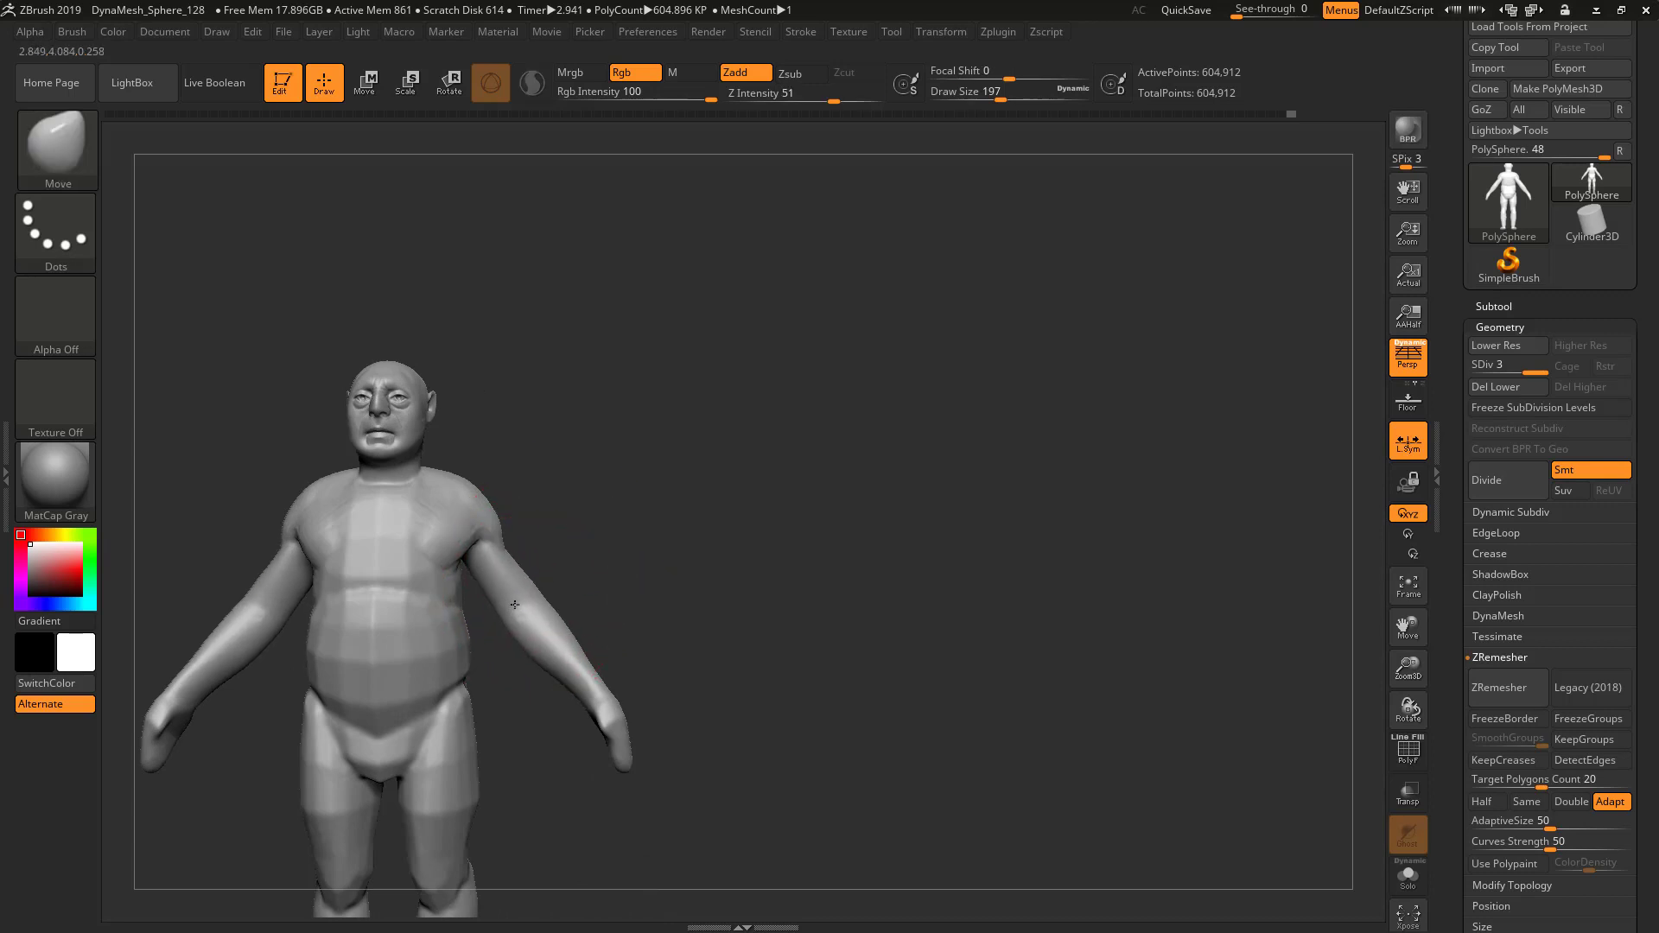
{"action": "left_click_drag", "start_coordinate": [611, 555], "coordinate": [896, 515], "text": "alt"}
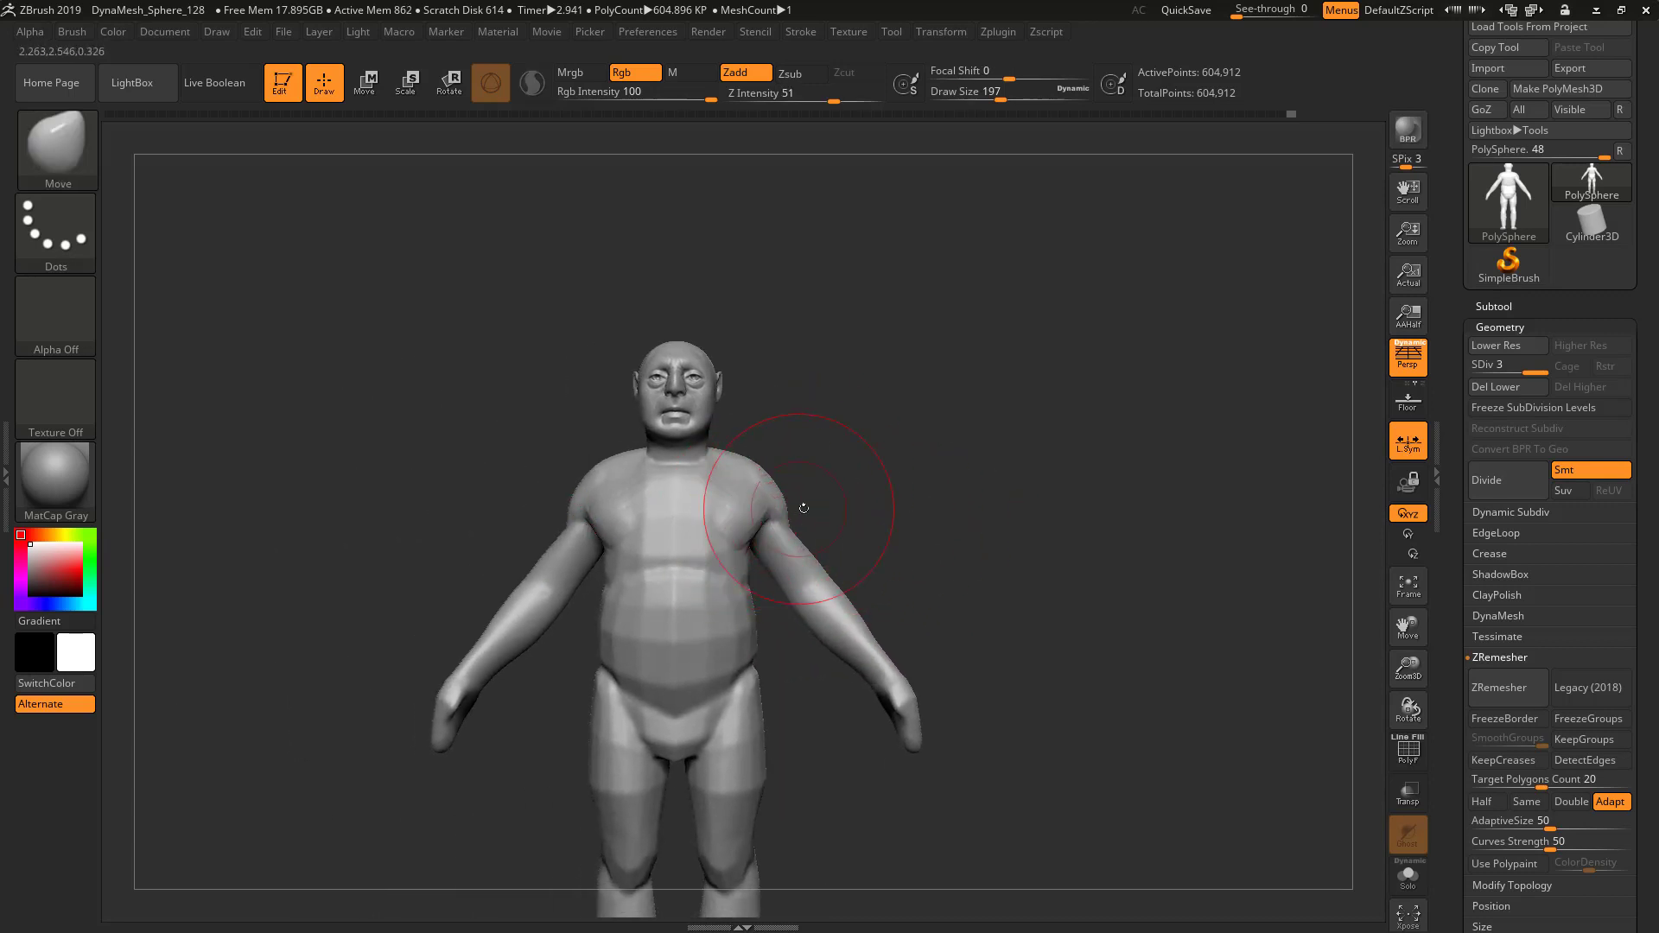
Step back through the undo history to the low-resolution figure without subdivision levels
{"action": "key", "text": "ctrl"}
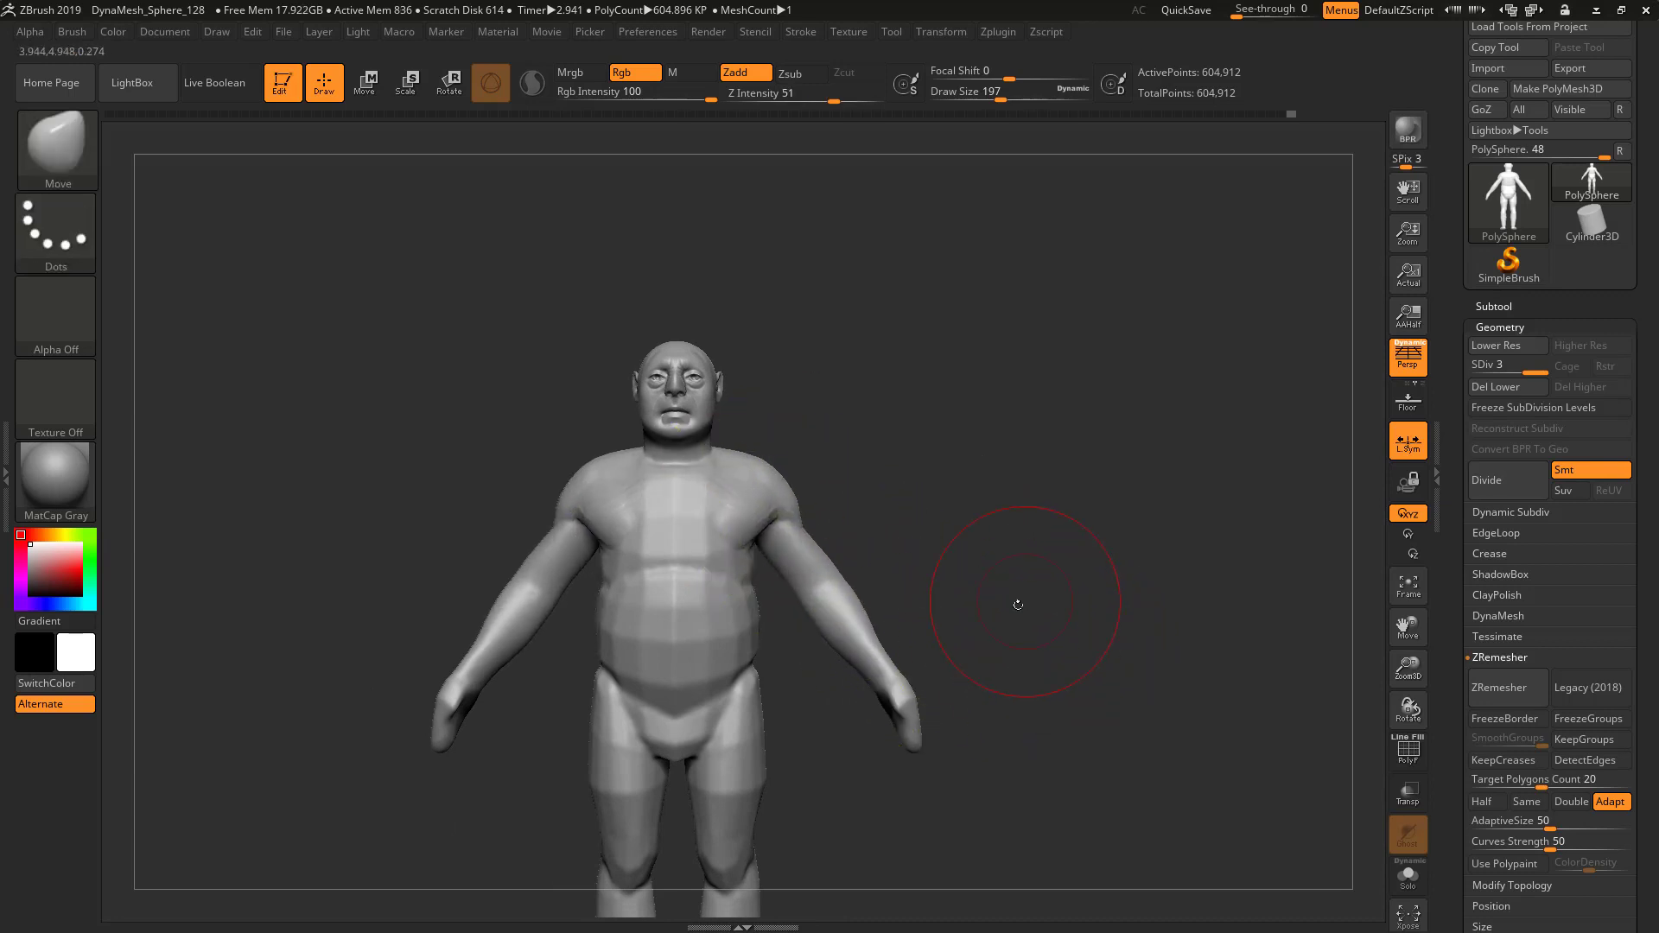
{"action": "key", "text": "ctrl"}
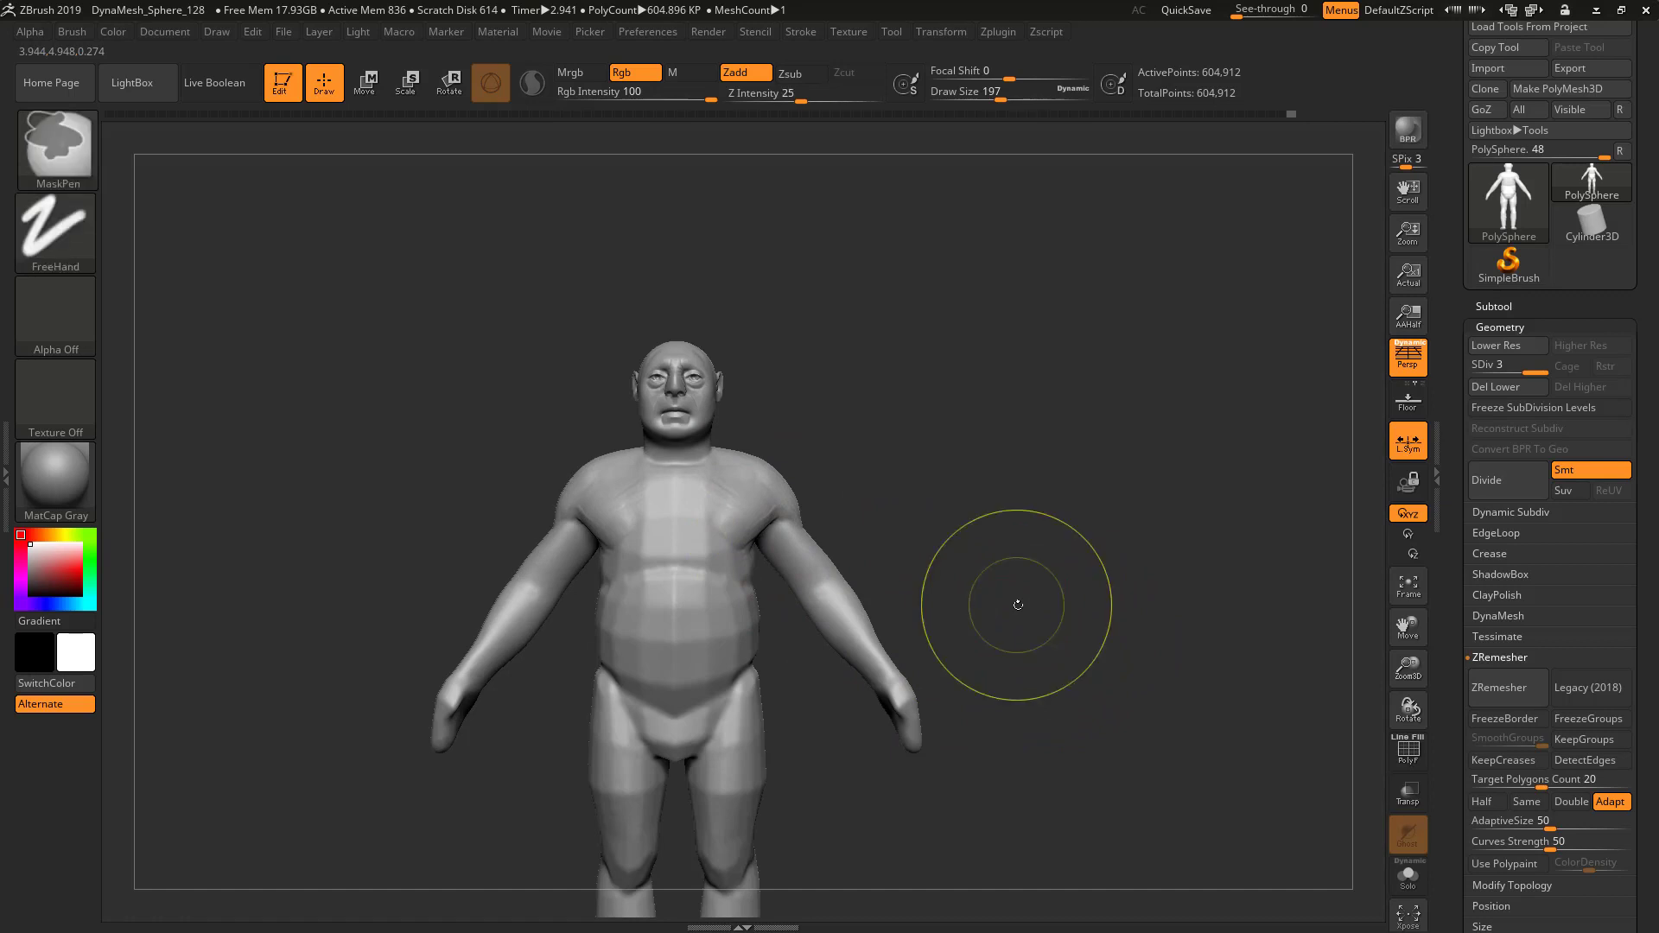
{"action": "key", "text": "ctrl+z"}
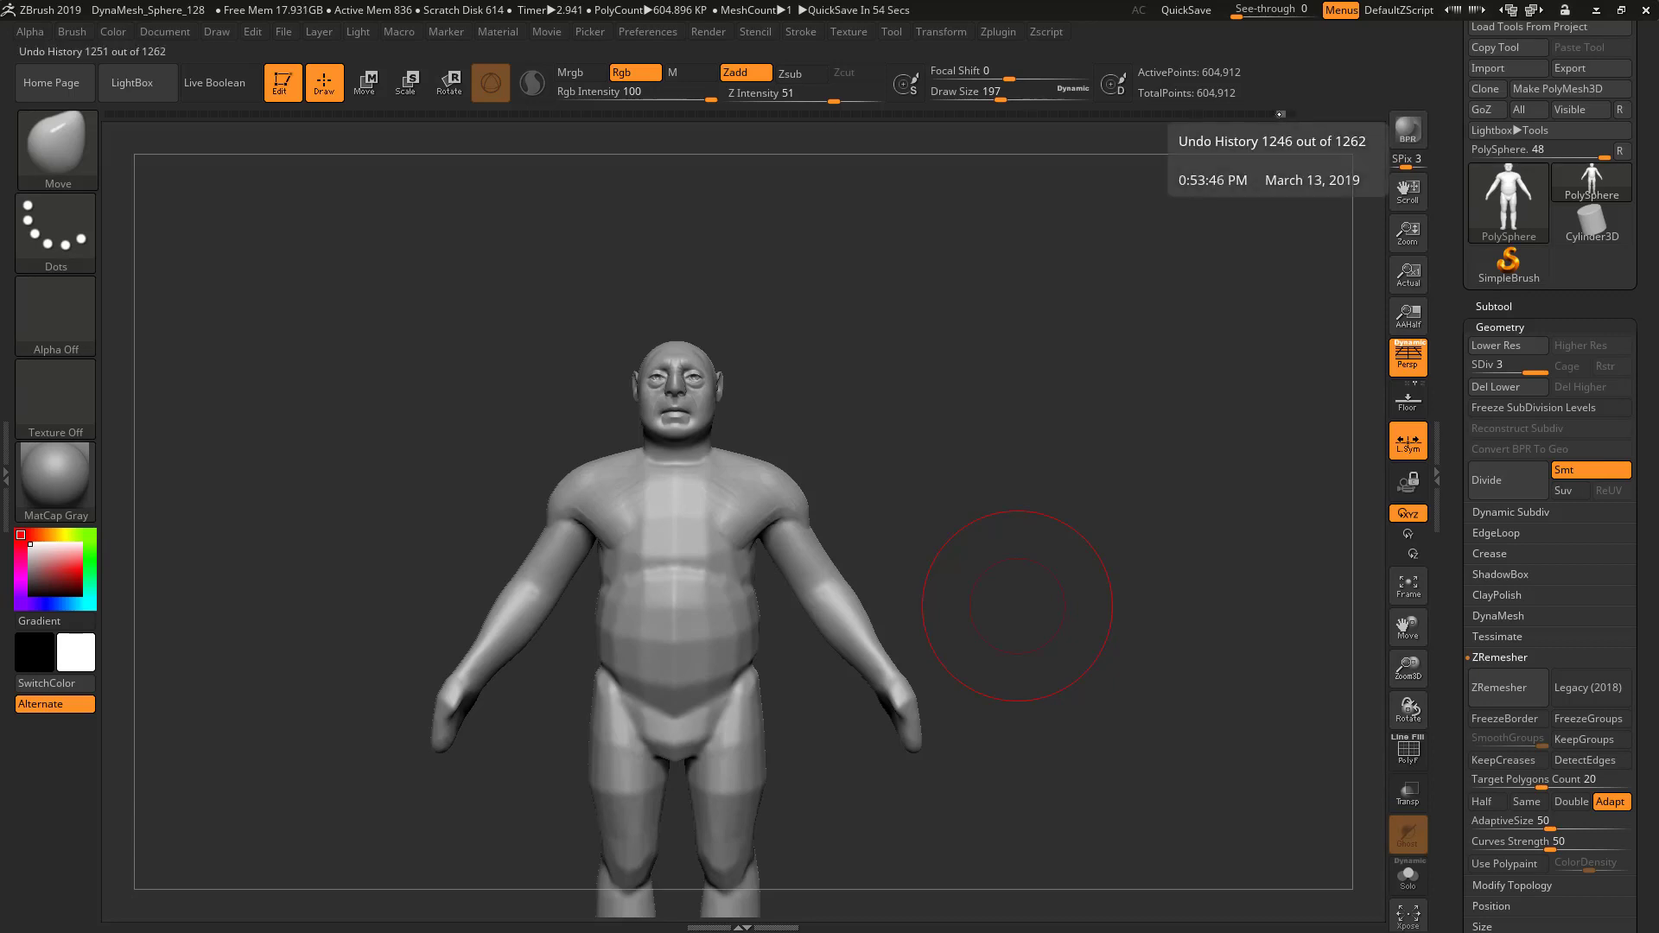
{"action": "left_click_drag", "start_coordinate": [1263, 118], "coordinate": [1241, 119]}
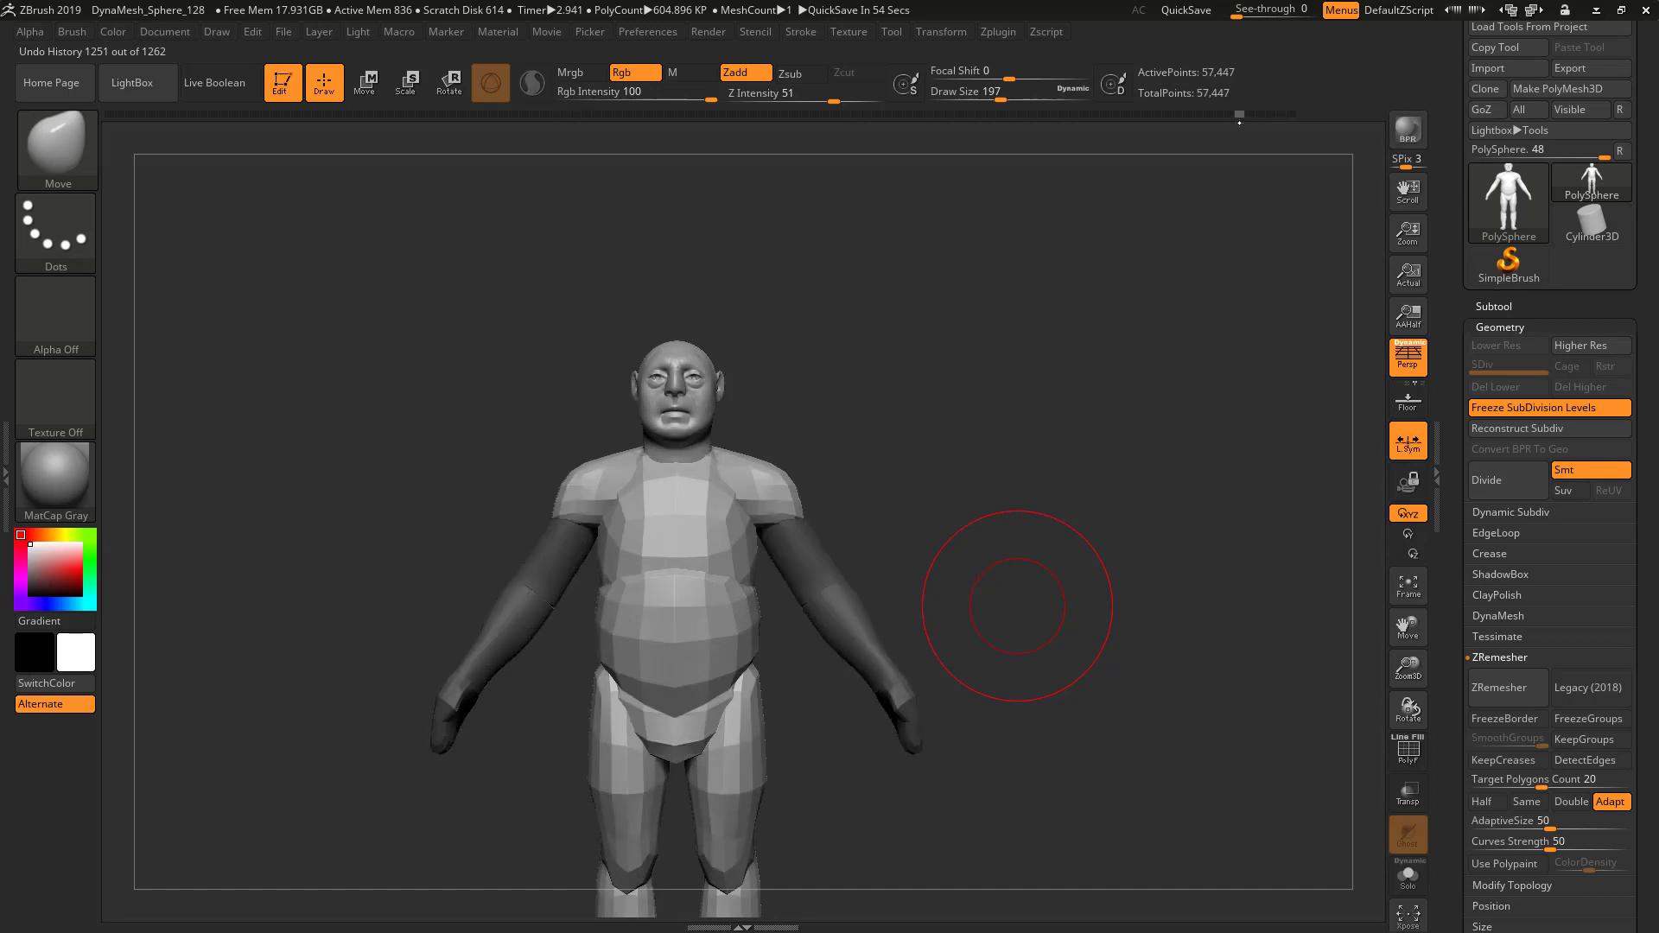
{"action": "left_click_drag", "start_coordinate": [1239, 120], "coordinate": [1244, 120]}
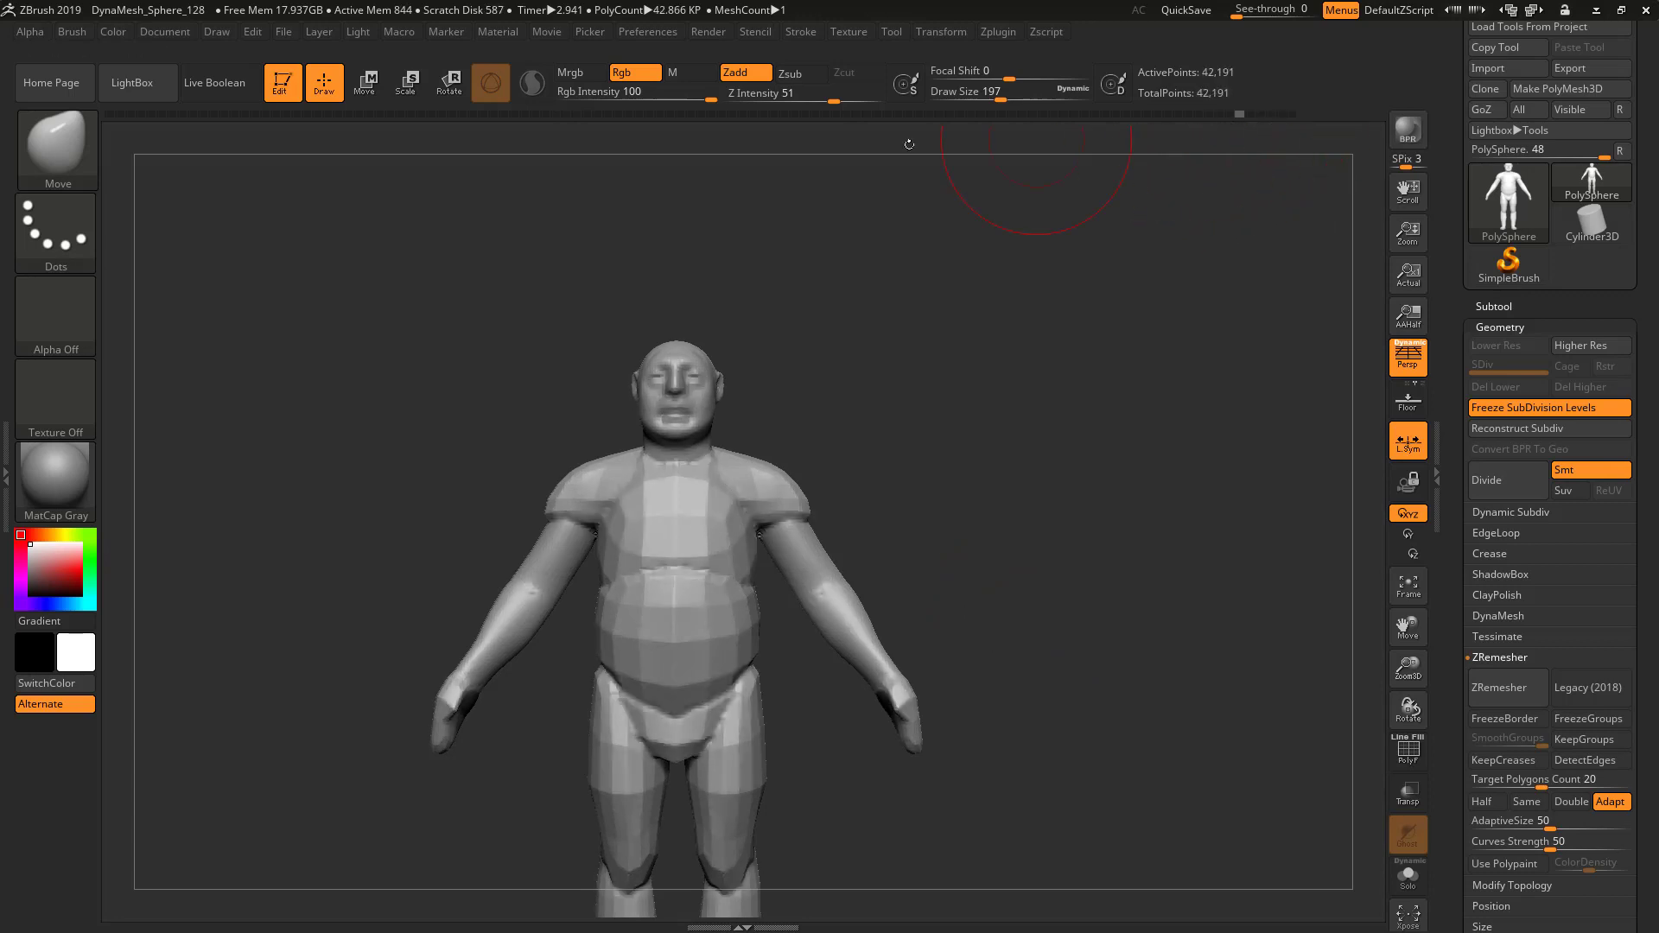
{"action": "left_click", "coordinate": [283, 32]}
{"action": "left_click", "coordinate": [1166, 454], "text": "ctrl"}
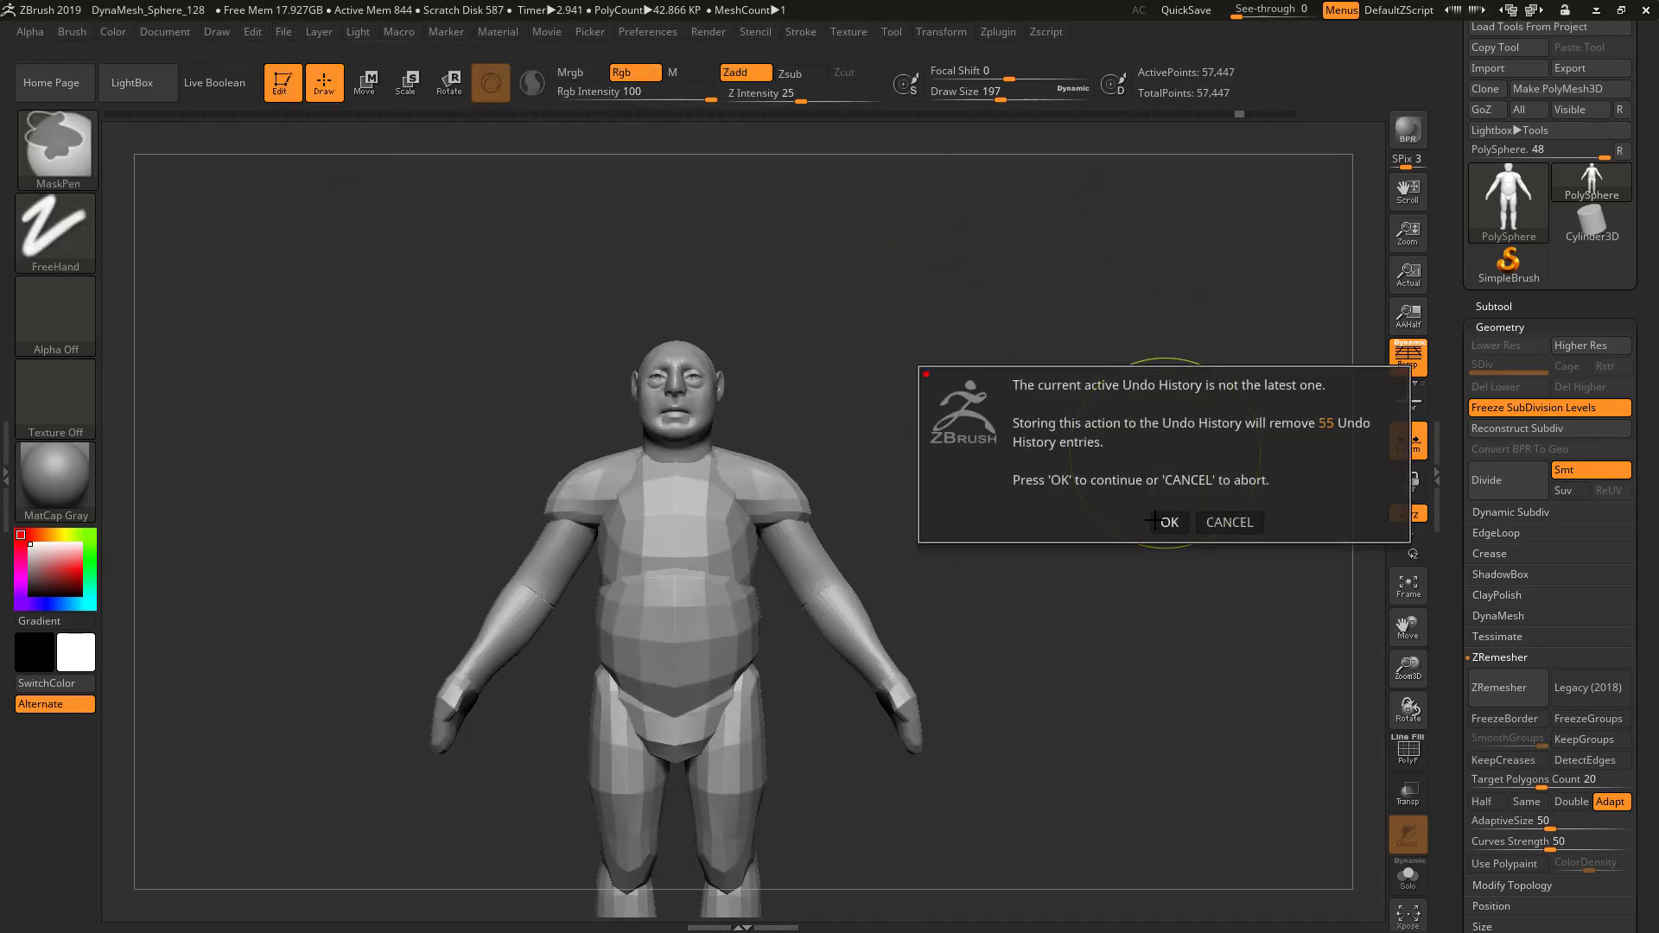
{"action": "left_click", "coordinate": [1215, 529]}
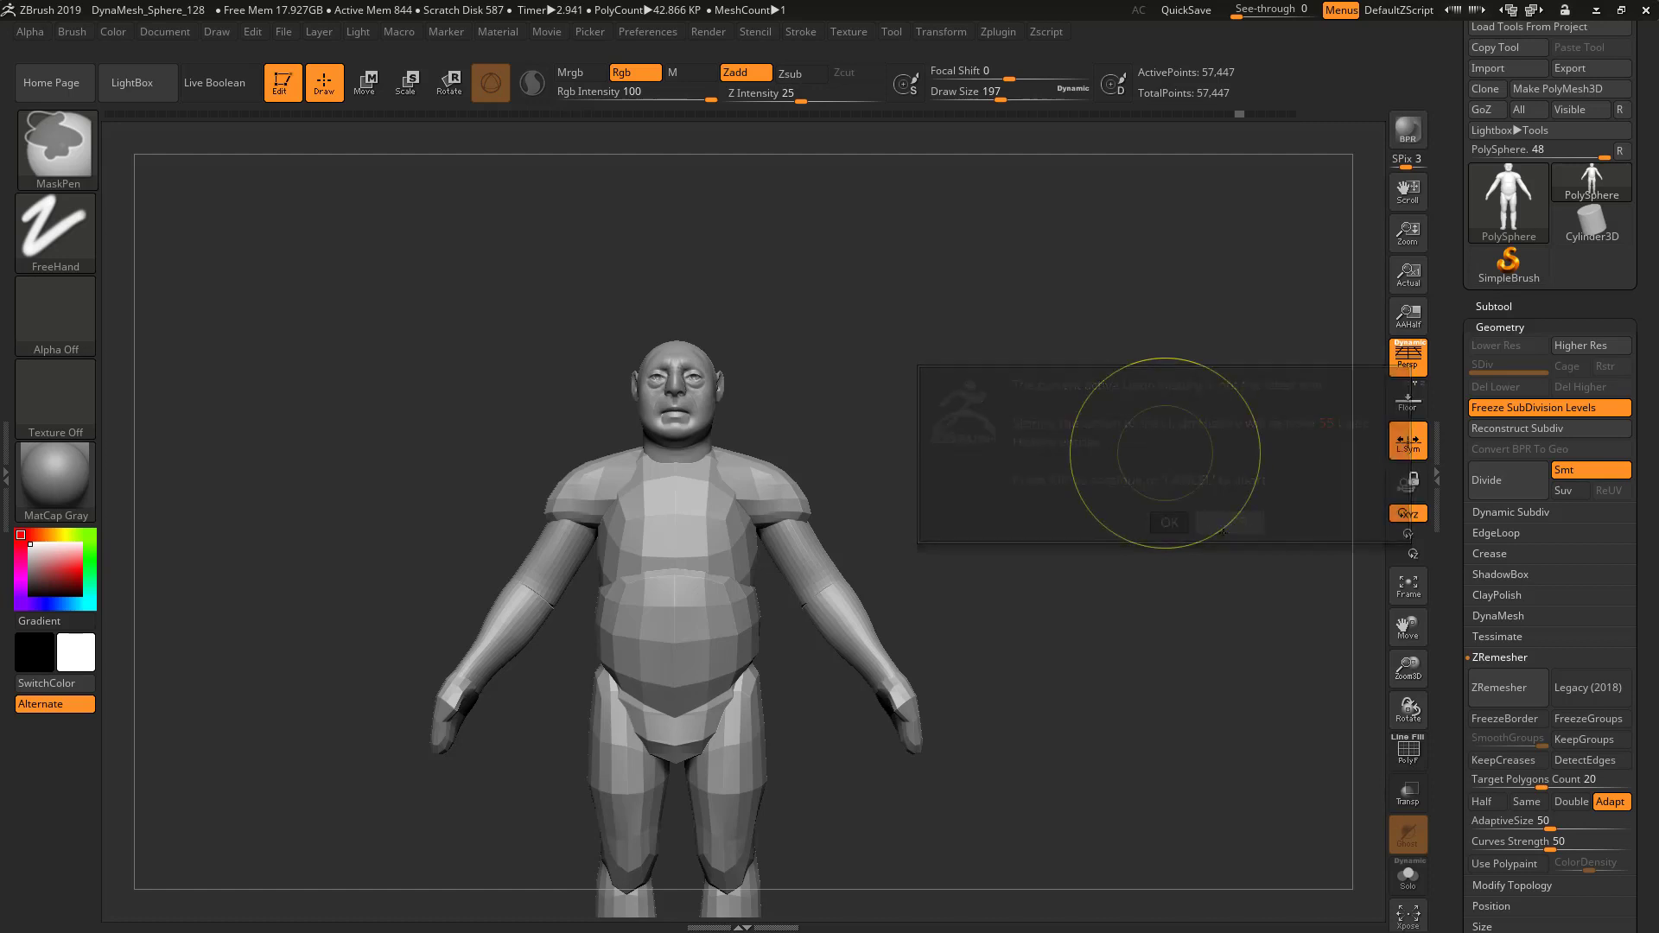
Mask the whole body except the arms, accepting the removal of 55 undo history entries, and activate the Move gizmo
{"action": "mouse_move", "coordinate": [1123, 581]}
{"action": "left_mouse_down"}
{"action": "mouse_move", "coordinate": [1166, 583]}
{"action": "mouse_move", "coordinate": [1116, 587]}
{"action": "mouse_move", "coordinate": [1103, 566]}
{"action": "mouse_move", "coordinate": [1100, 582]}
{"action": "mouse_move", "coordinate": [1088, 550]}
{"action": "mouse_move", "coordinate": [1064, 594]}
{"action": "left_mouse_up"}
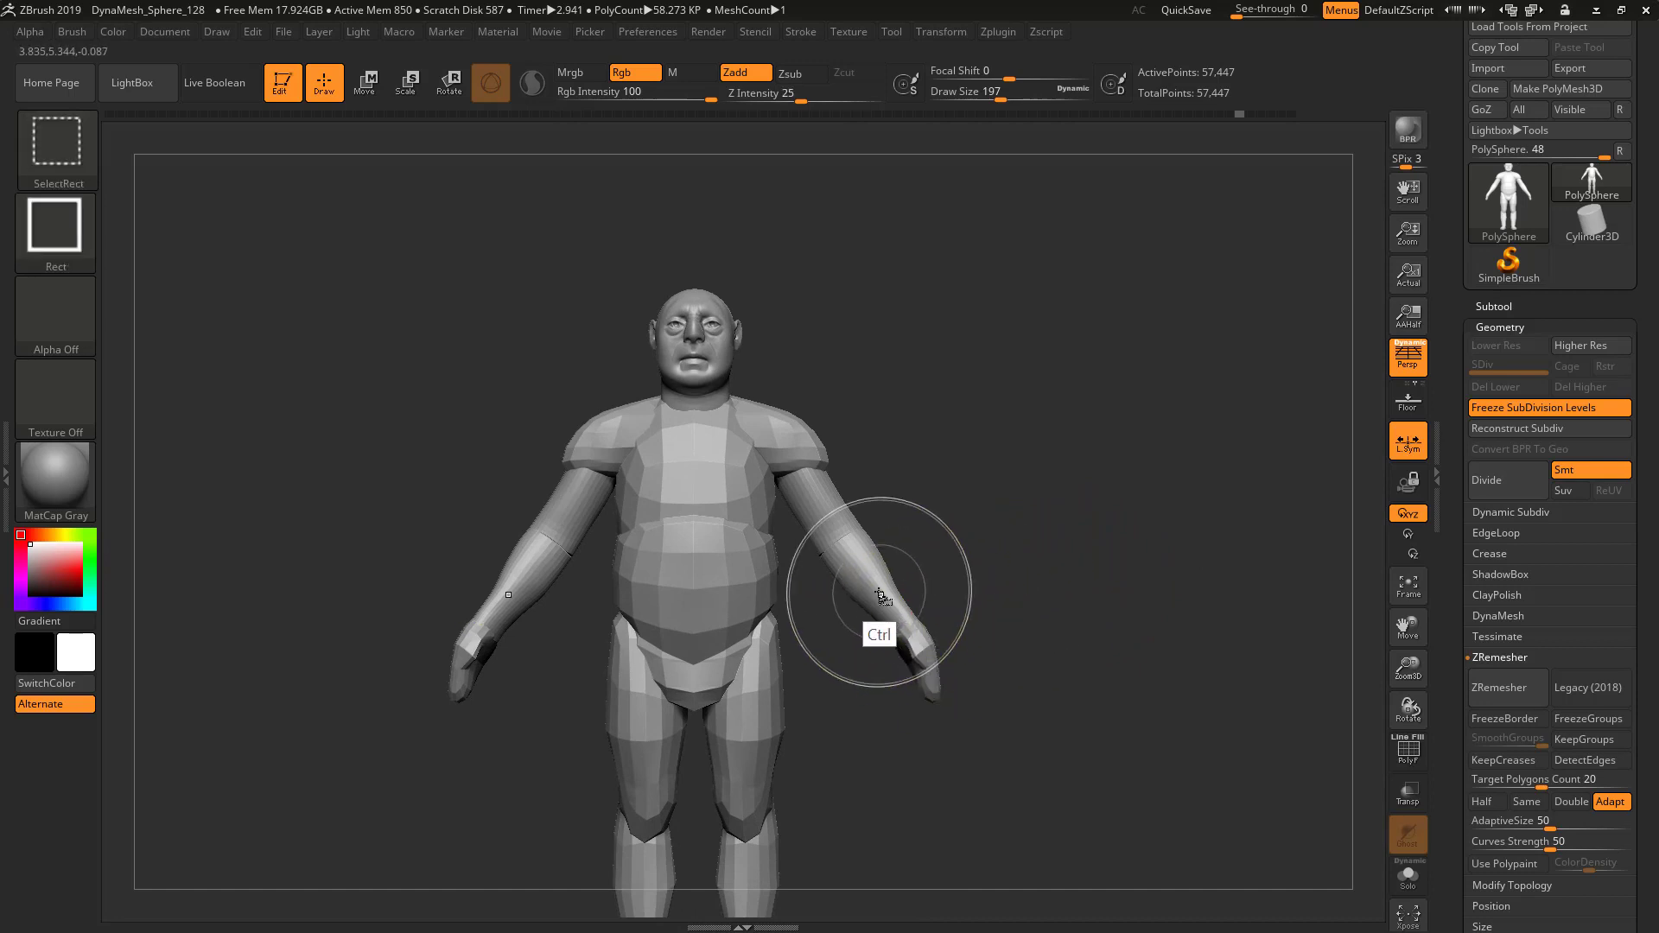
{"action": "left_click", "coordinate": [878, 633], "text": "ctrl+shift"}
{"action": "left_click", "coordinate": [883, 660]}
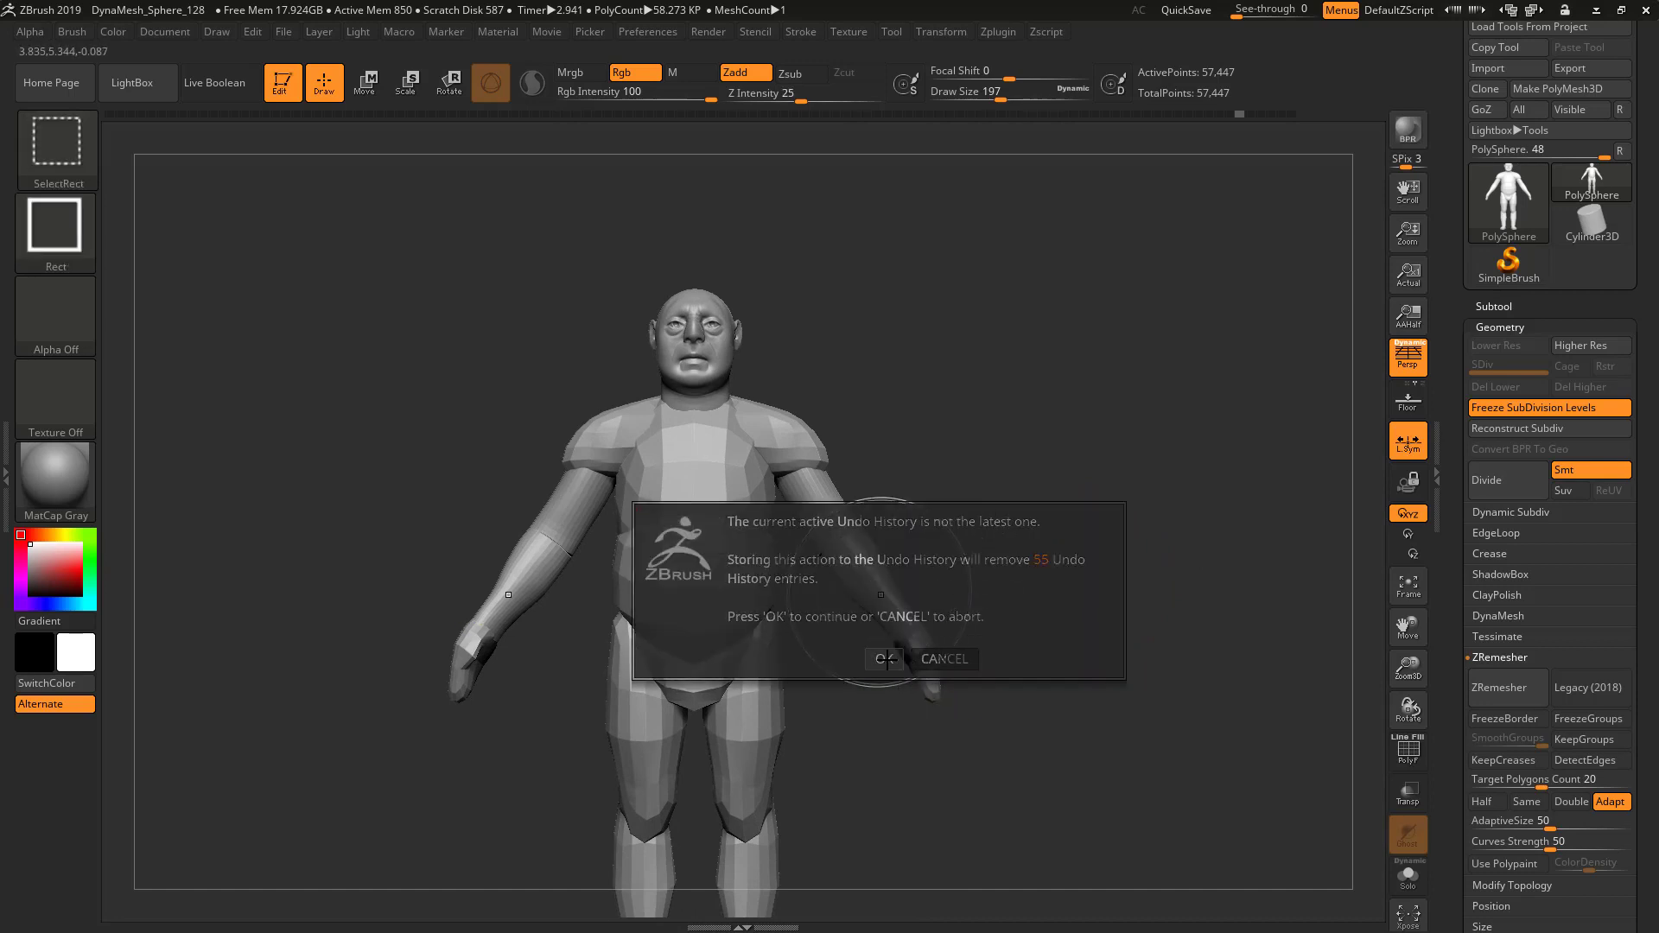
{"action": "left_click_drag", "start_coordinate": [998, 521], "coordinate": [994, 551], "text": "ctrl+shift"}
{"action": "left_click", "coordinate": [915, 650], "text": "ctrl+shift"}
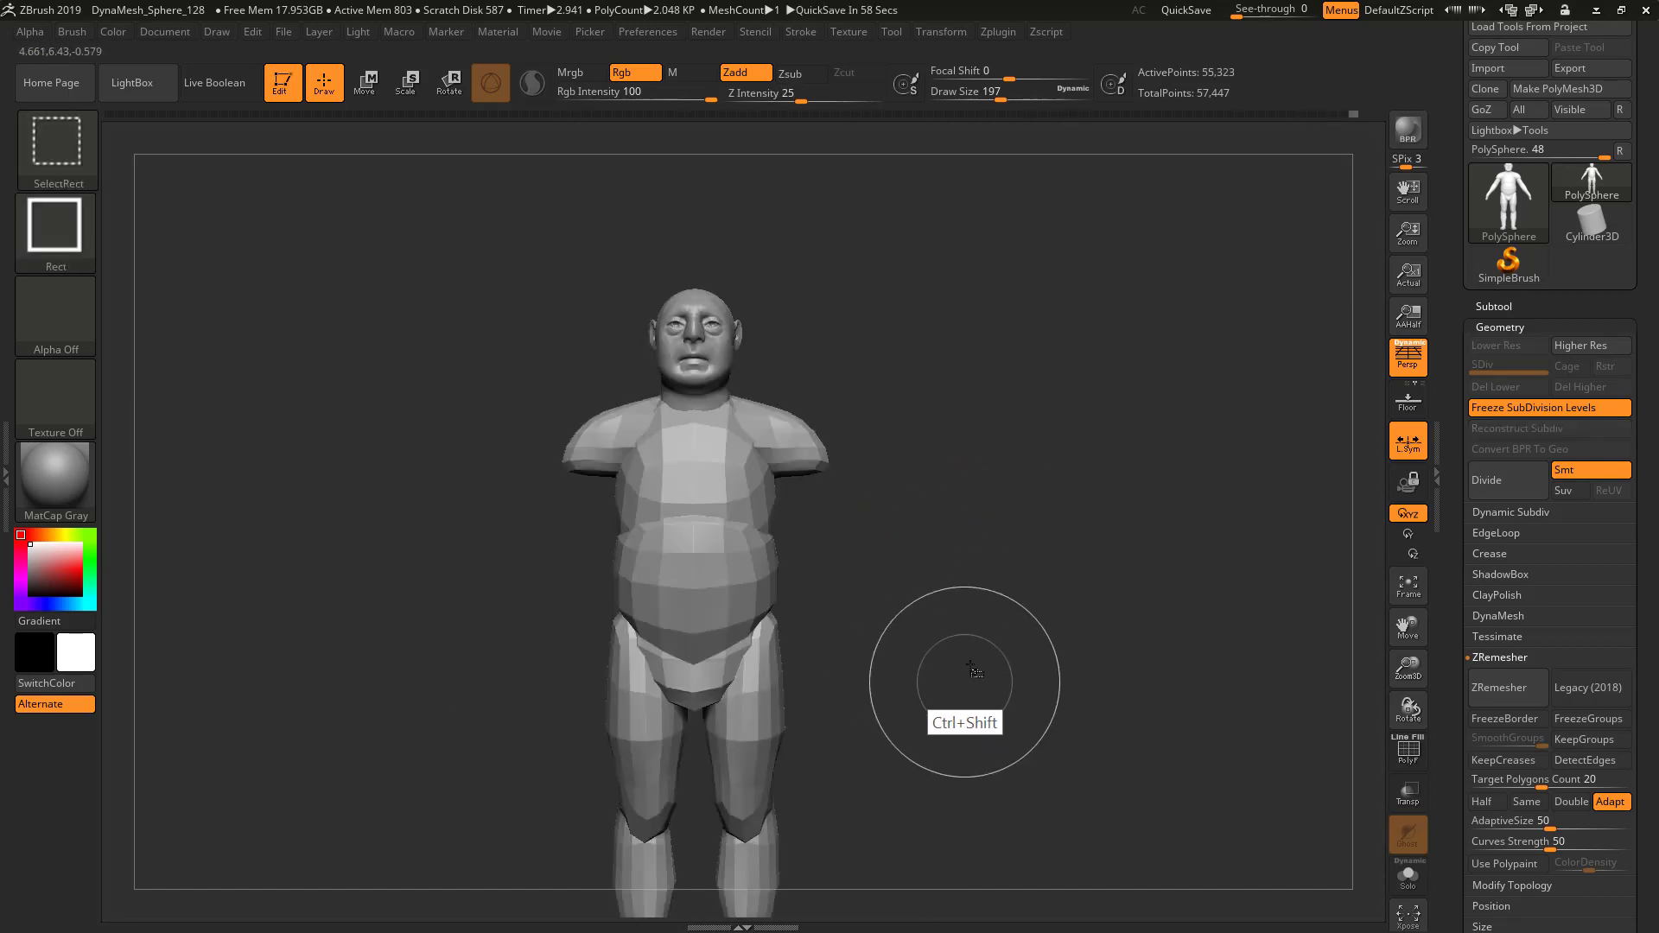
{"action": "left_click", "coordinate": [1009, 581], "text": "ctrl"}
{"action": "left_click", "coordinate": [1003, 588], "text": "ctrl+shift"}
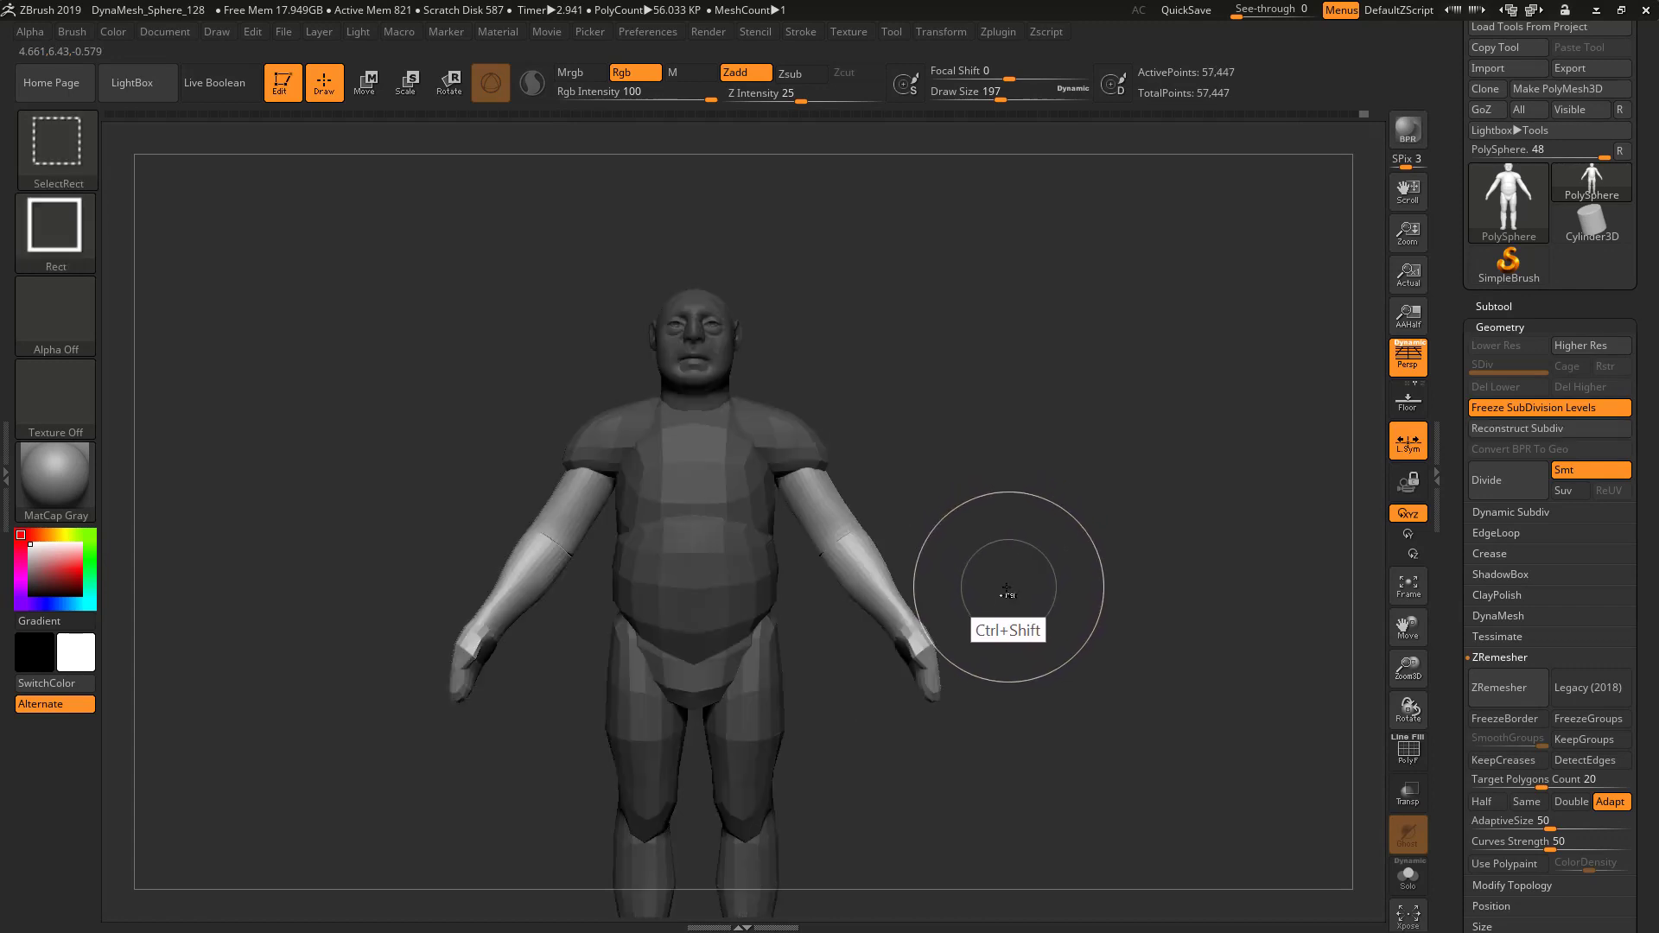
{"action": "key", "text": "w"}
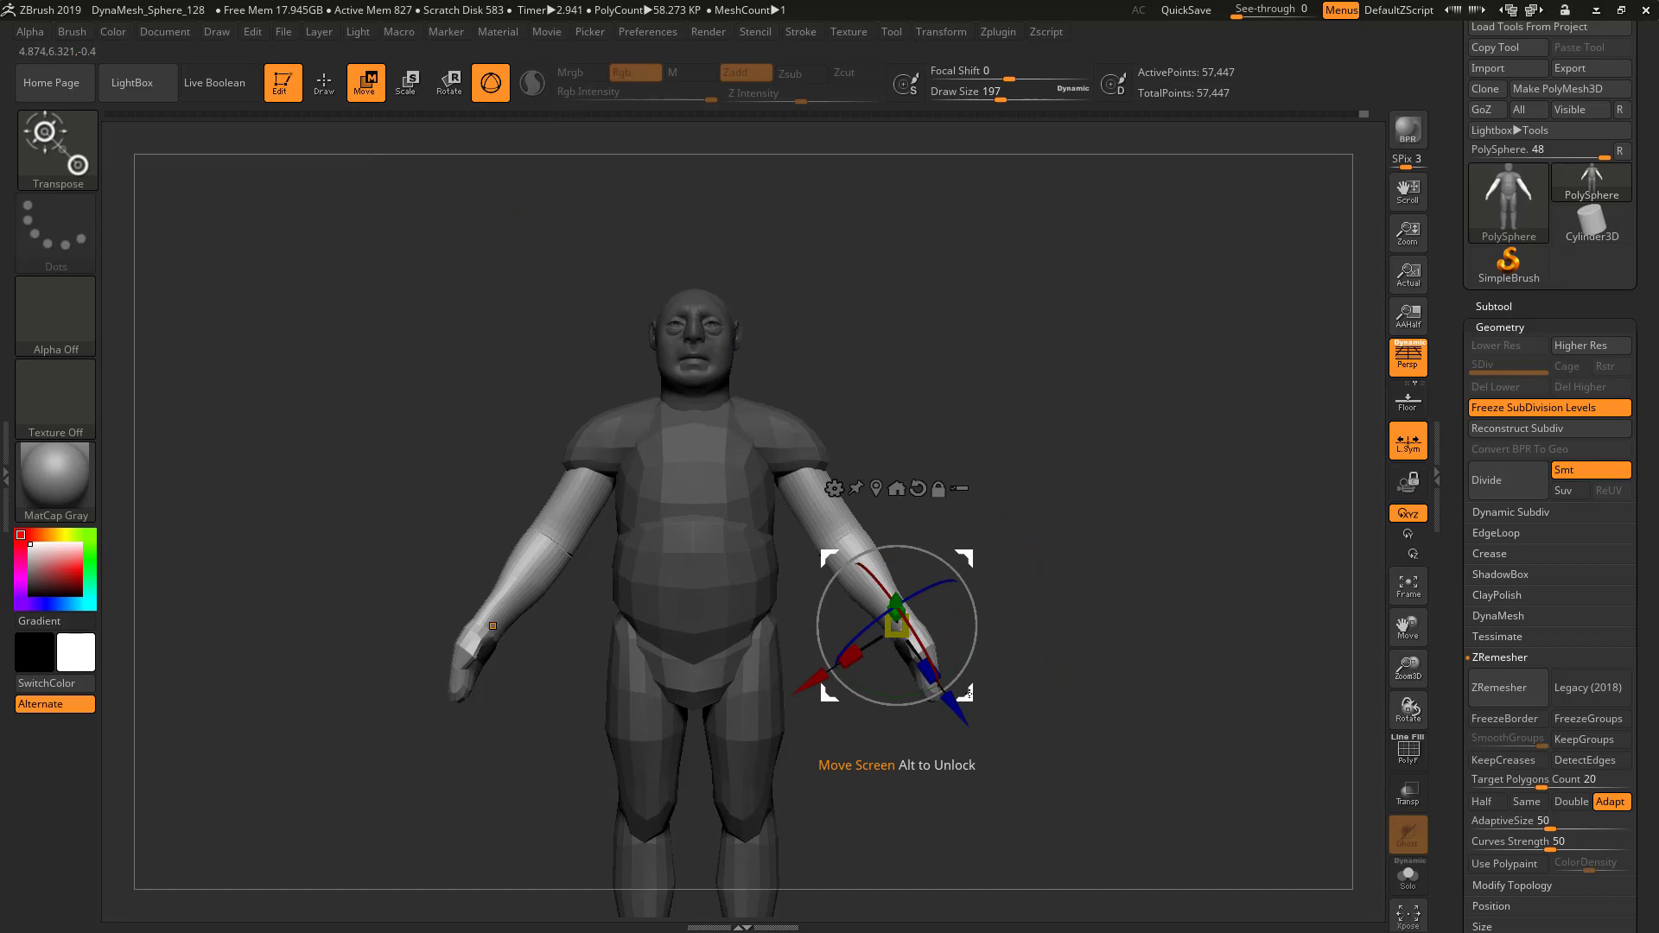
Move both unmasked arms inward toward the torso, and invert the mask so only the arms are protected
{"action": "left_click_drag", "start_coordinate": [969, 691], "coordinate": [950, 688]}
{"action": "left_click", "coordinate": [1051, 487], "text": "ctrl"}
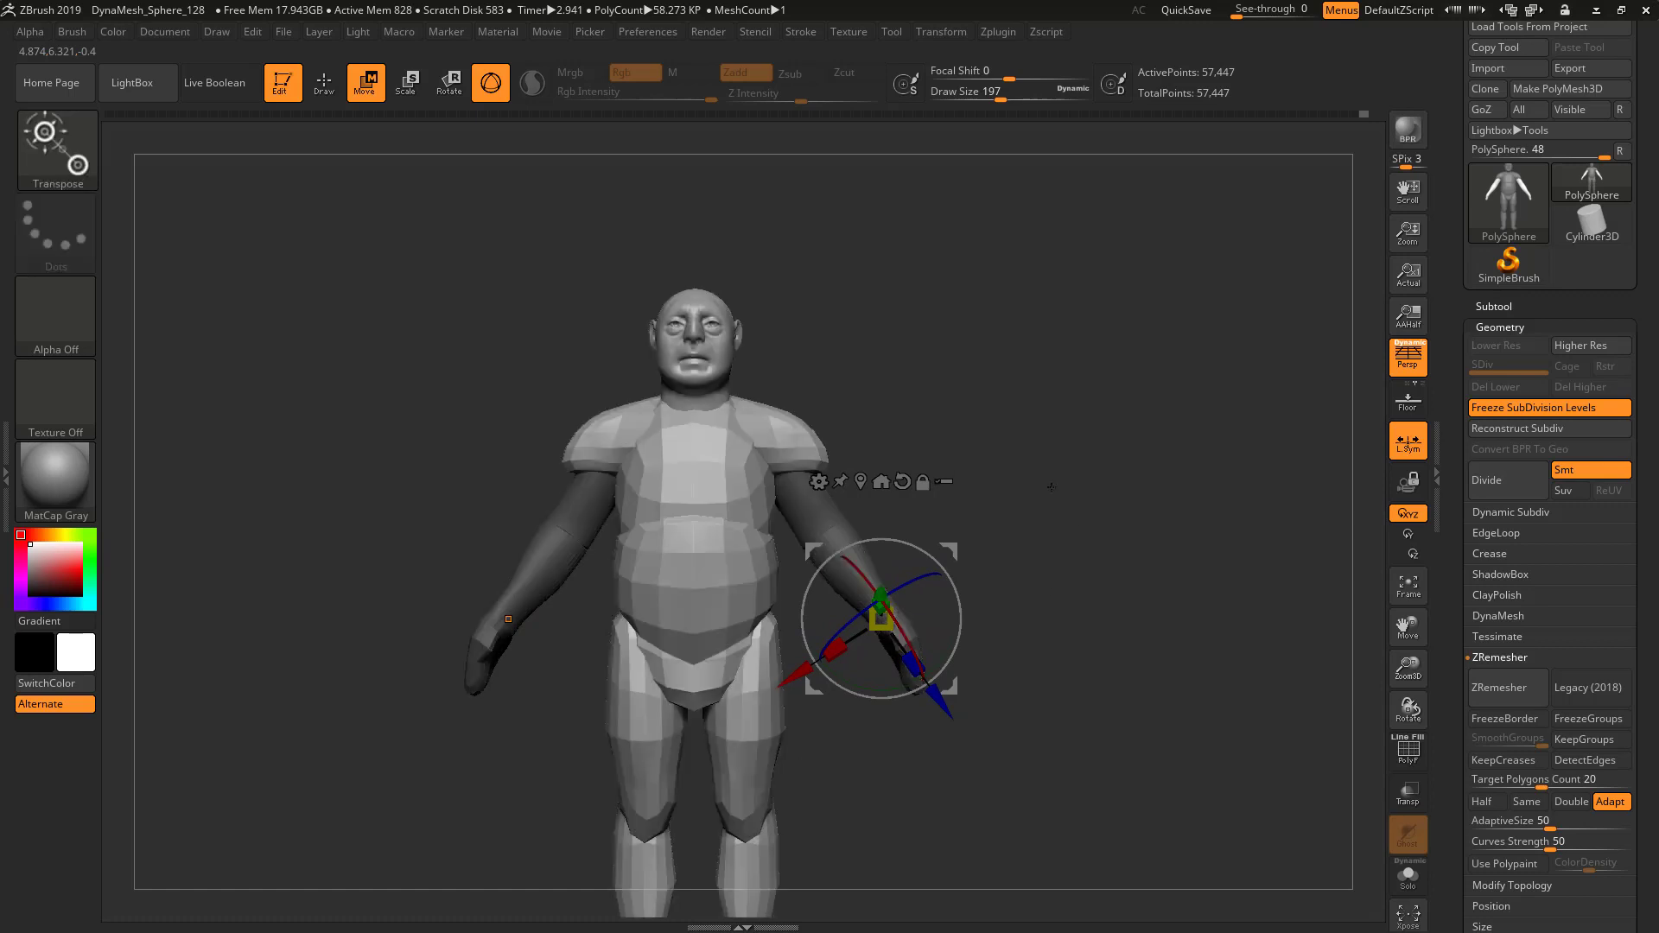
{"action": "key", "text": "q"}
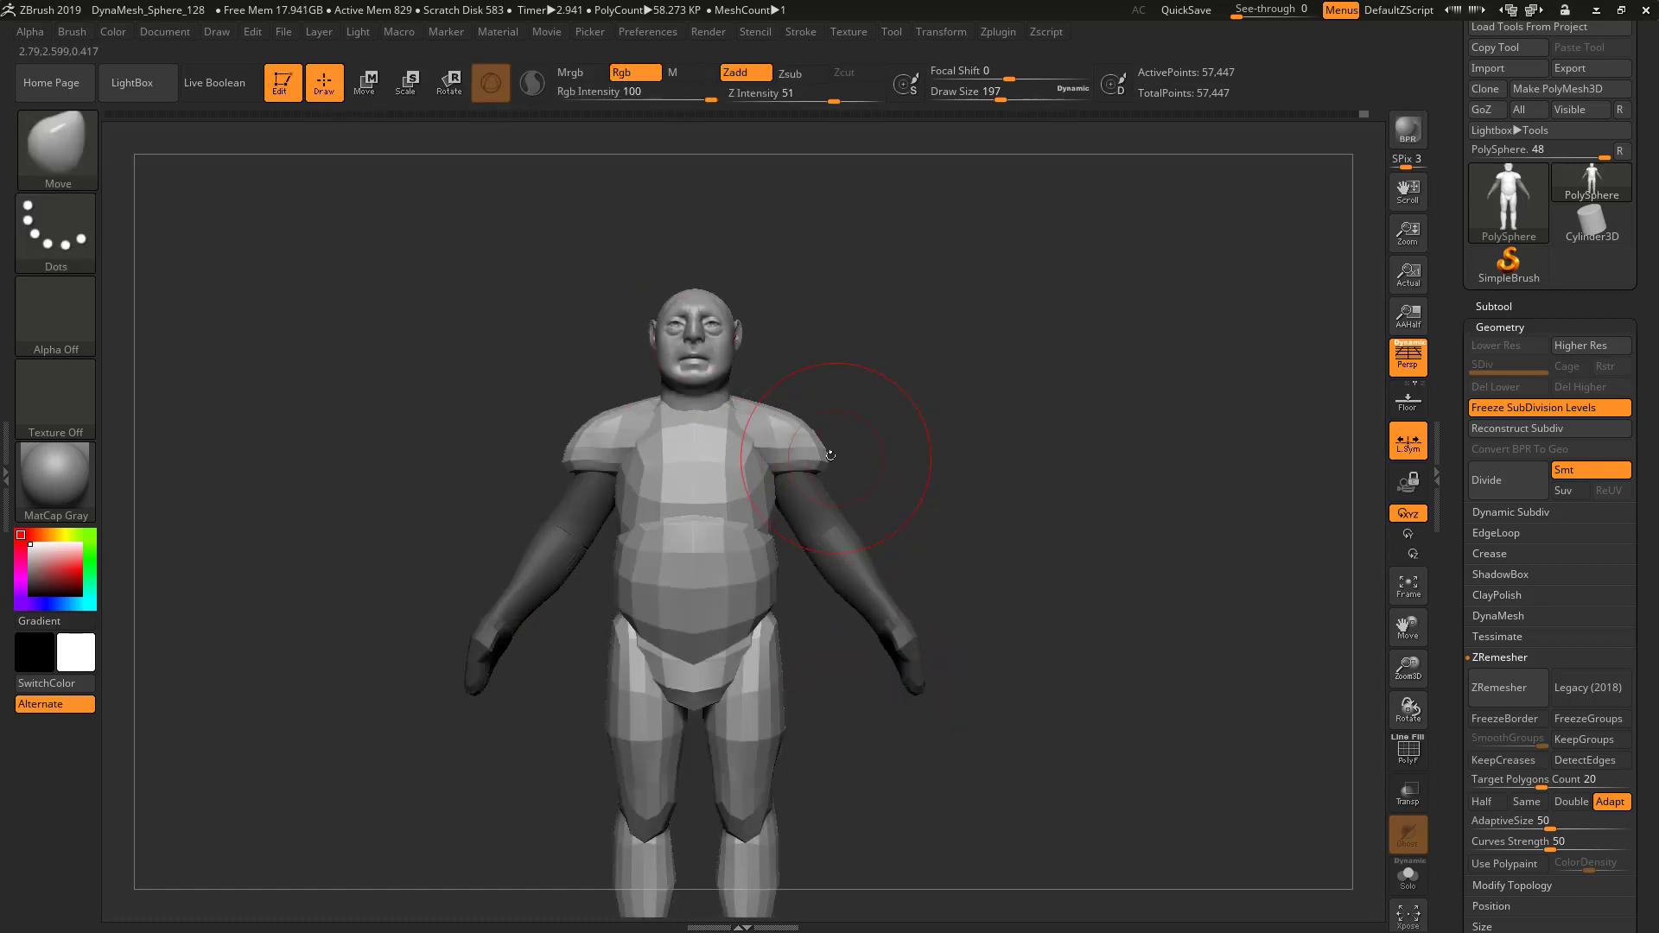
Reshape the shoulders around the masked arms, from the front and the back, with the Move brush at draw size 197
{"action": "left_click_drag", "start_coordinate": [818, 453], "coordinate": [807, 450]}
{"action": "left_click_drag", "start_coordinate": [912, 459], "coordinate": [971, 437]}
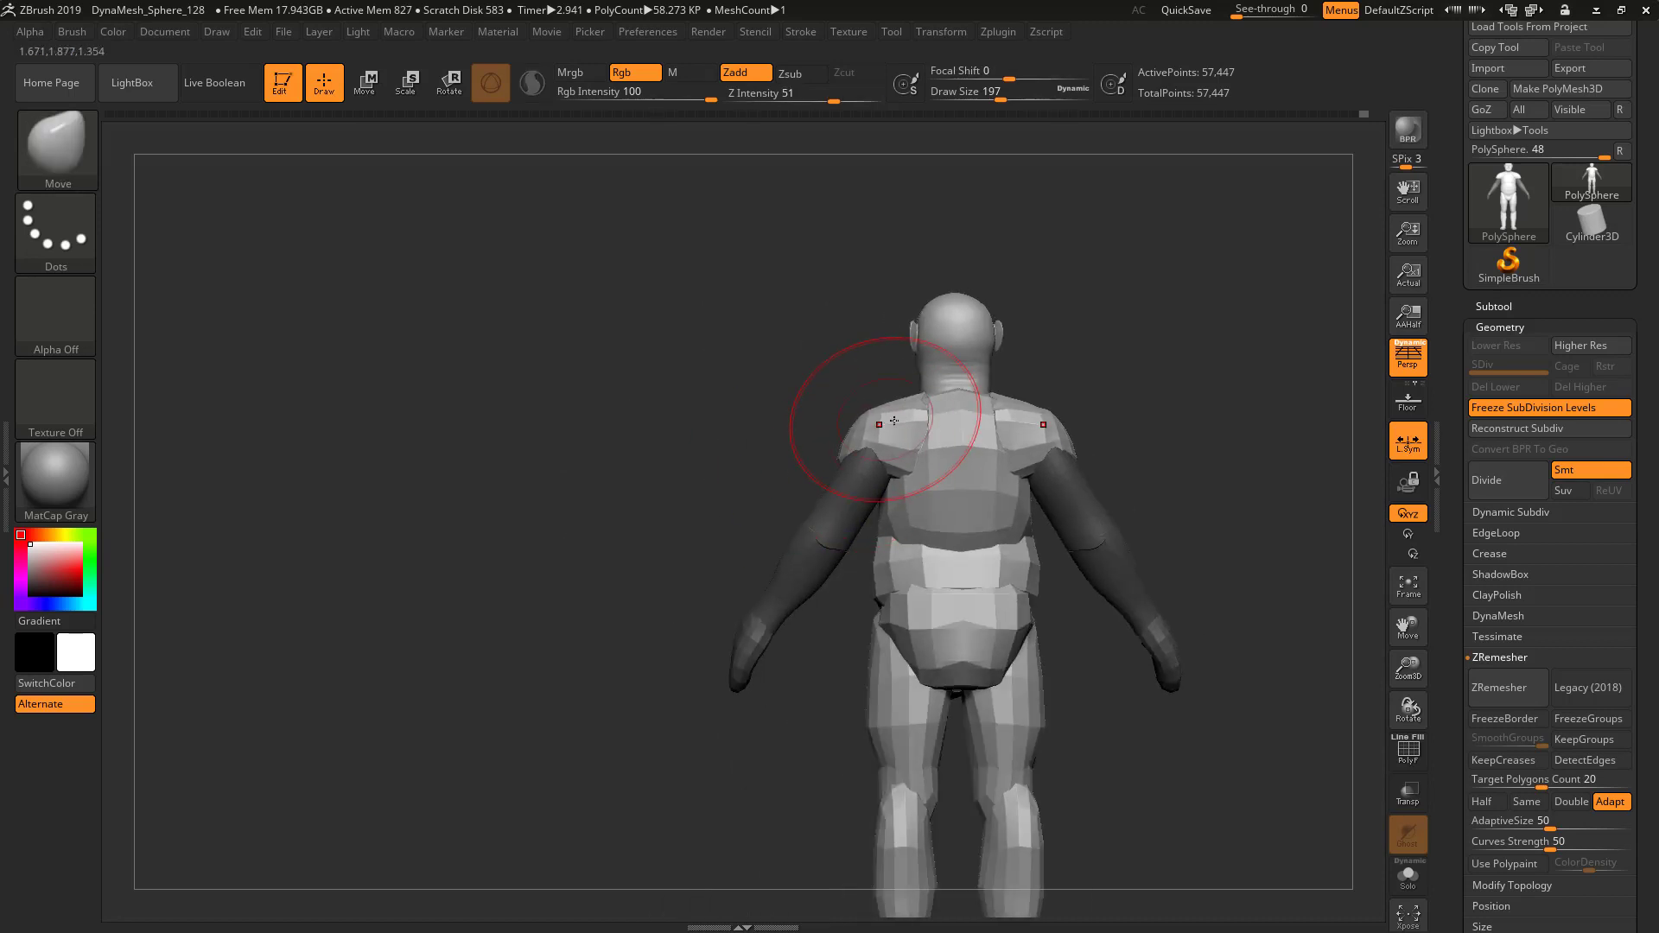
{"action": "mouse_move", "coordinate": [745, 481]}
{"action": "left_mouse_down", "text": "shift"}
{"action": "mouse_move", "coordinate": [922, 490]}
{"action": "mouse_move", "coordinate": [918, 446]}
{"action": "left_mouse_up", "text": "shift"}
{"action": "left_click_drag", "start_coordinate": [1045, 413], "coordinate": [994, 516], "text": "alt"}
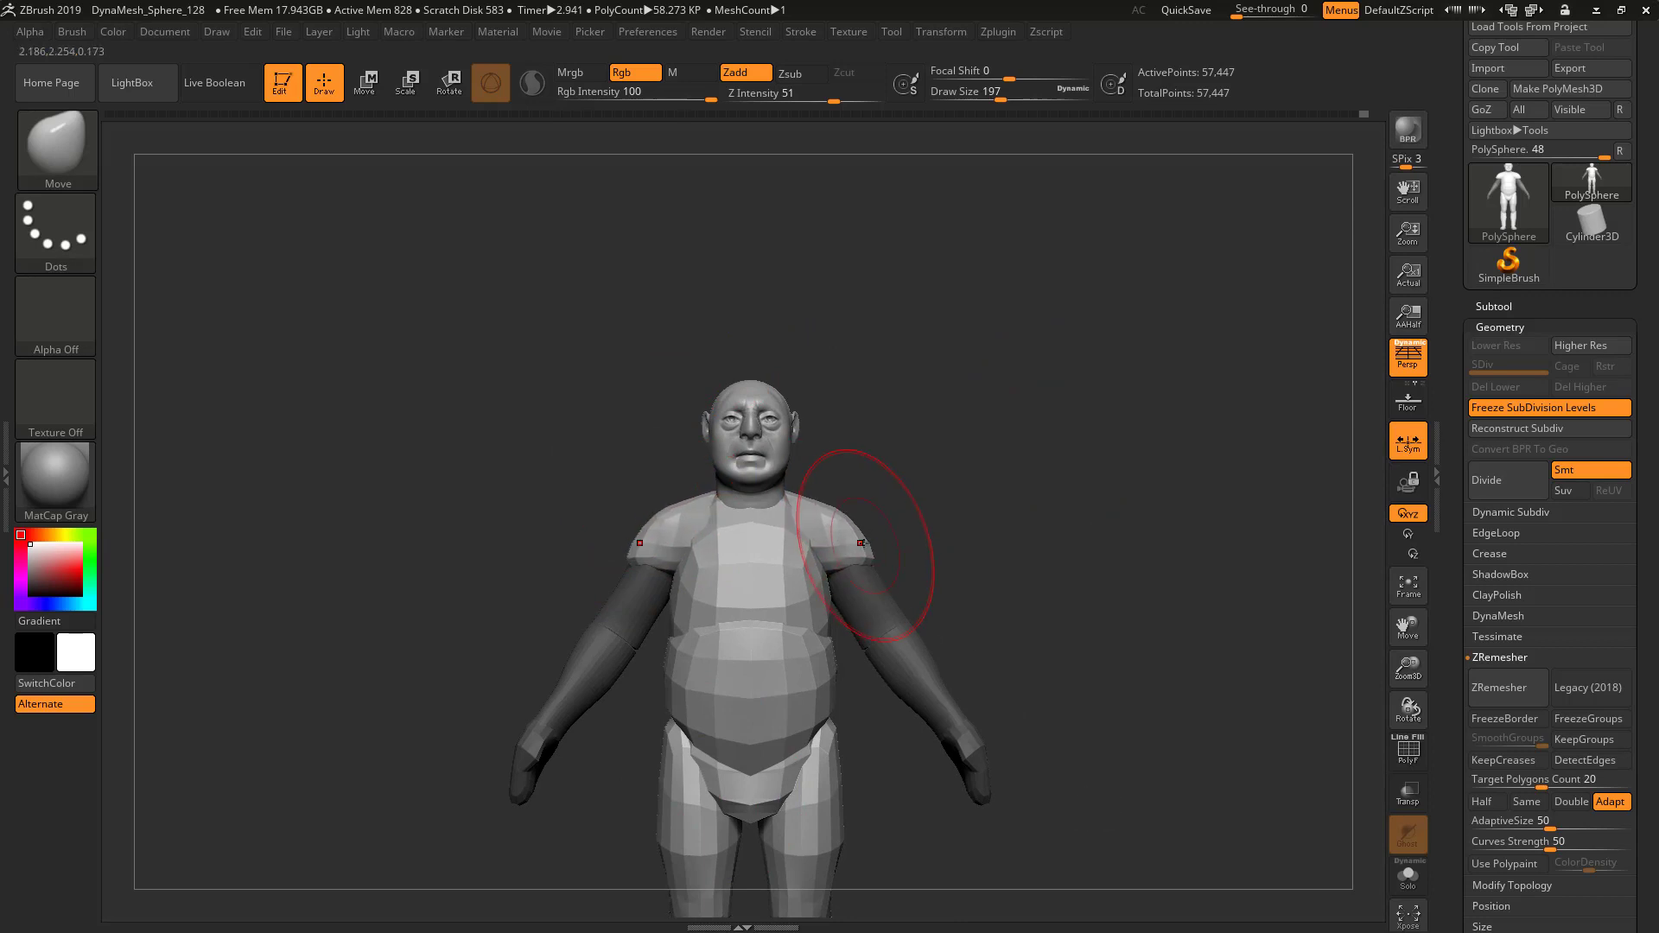
{"action": "left_click_drag", "start_coordinate": [852, 524], "coordinate": [853, 525]}
{"action": "left_click_drag", "start_coordinate": [968, 517], "coordinate": [803, 514], "text": "shift"}
{"action": "left_click_drag", "start_coordinate": [912, 512], "coordinate": [918, 506]}
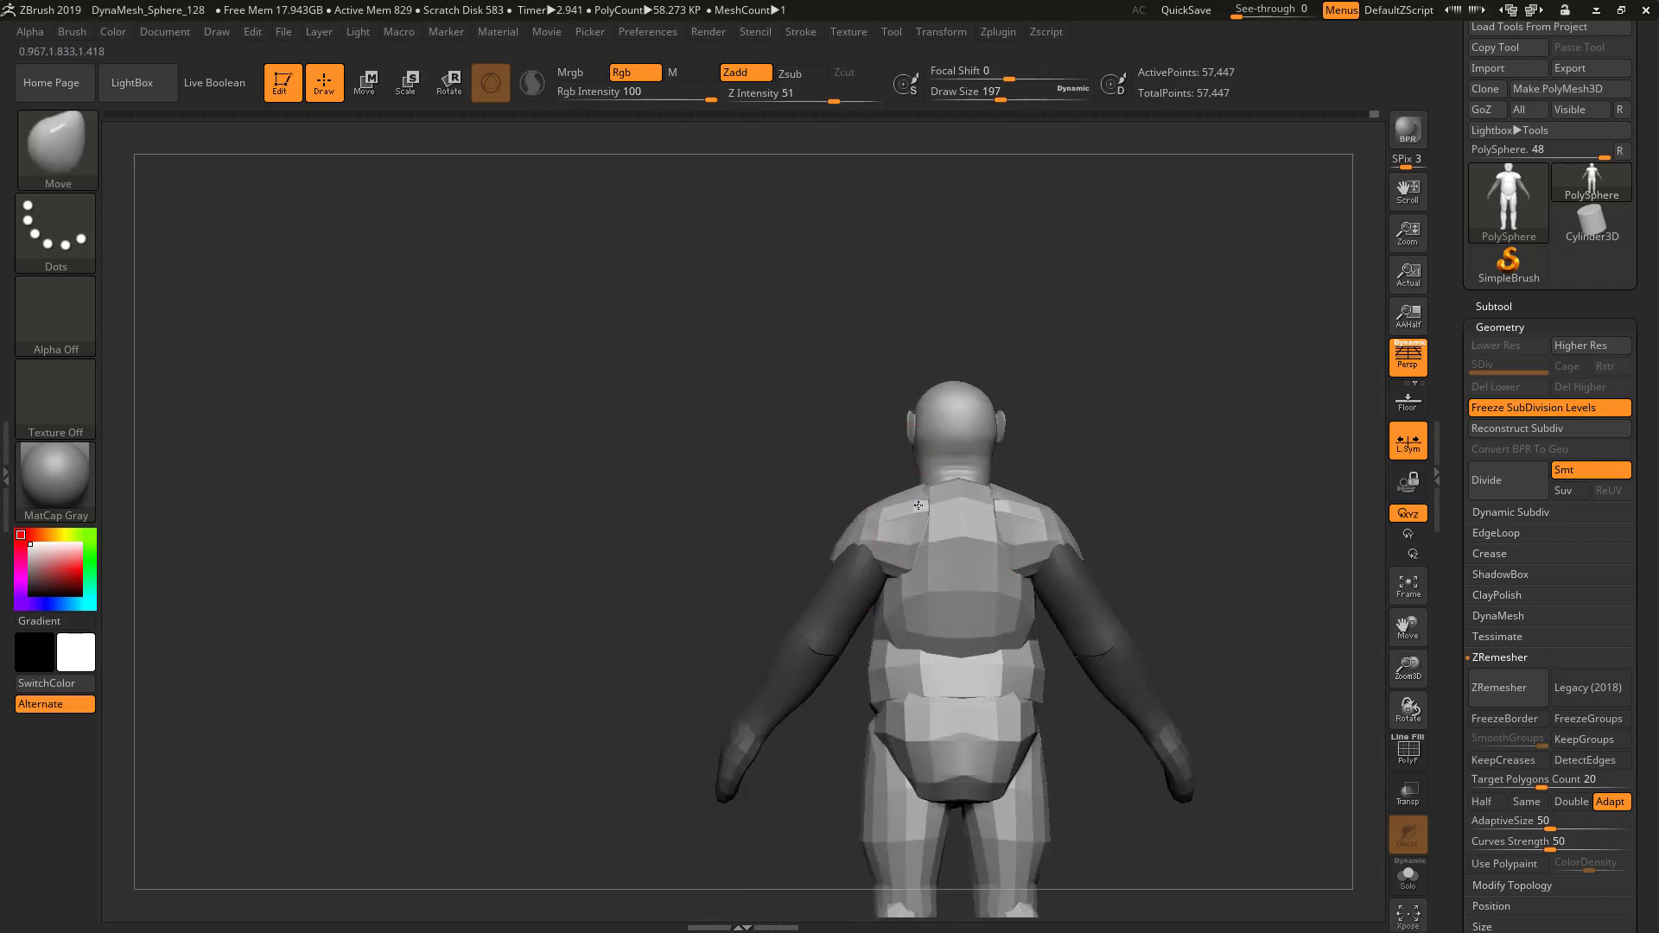
{"action": "left_click_drag", "start_coordinate": [1061, 517], "coordinate": [903, 536]}
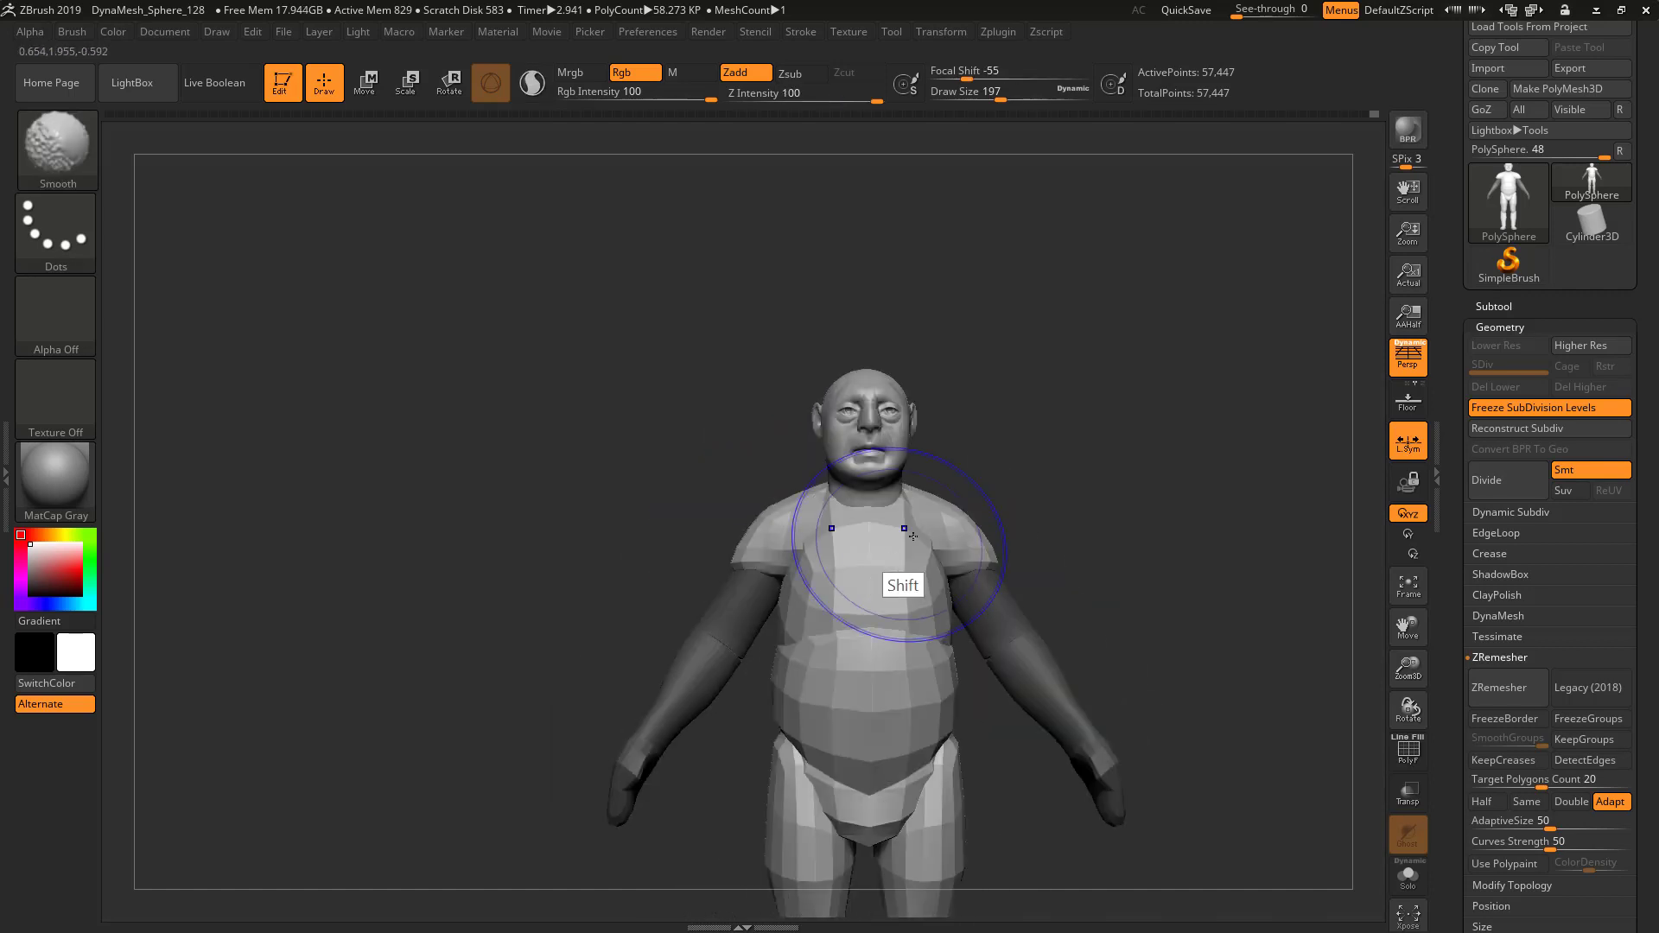
{"action": "left_click_drag", "start_coordinate": [1052, 510], "coordinate": [867, 511], "text": "alt"}
{"action": "left_click_drag", "start_coordinate": [884, 572], "coordinate": [897, 537], "text": "alt"}
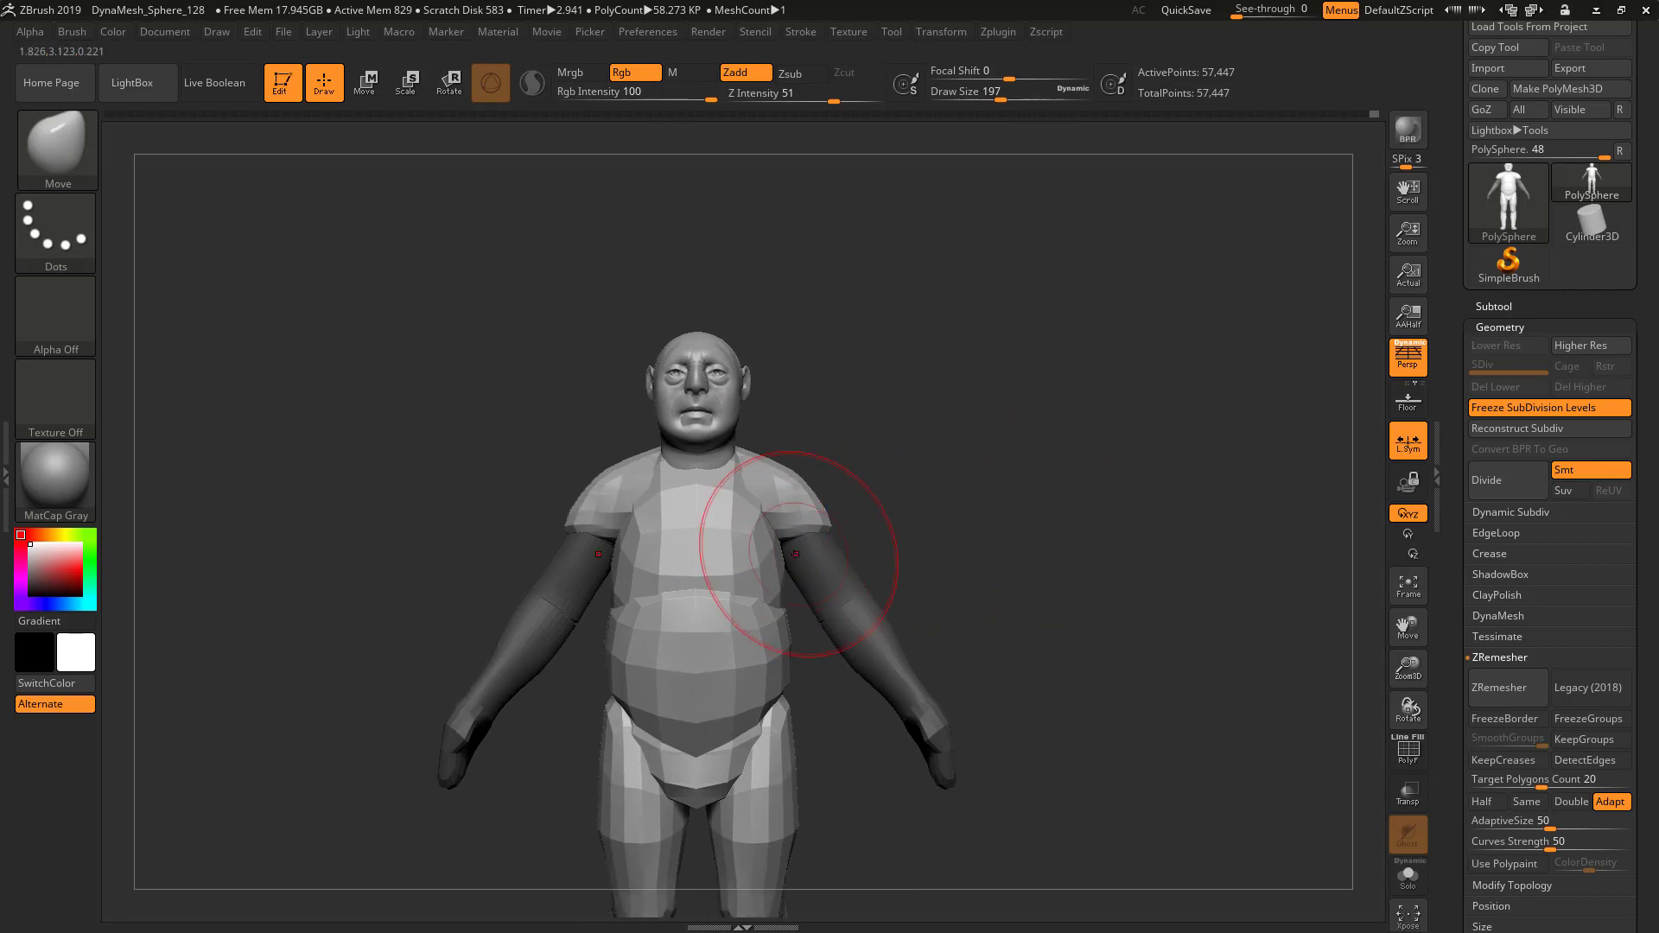
Reshape the sides of the waist and push the belly forward in profile with the Move brush, raising its draw size to 268
{"action": "left_click_drag", "start_coordinate": [778, 596], "coordinate": [795, 641]}
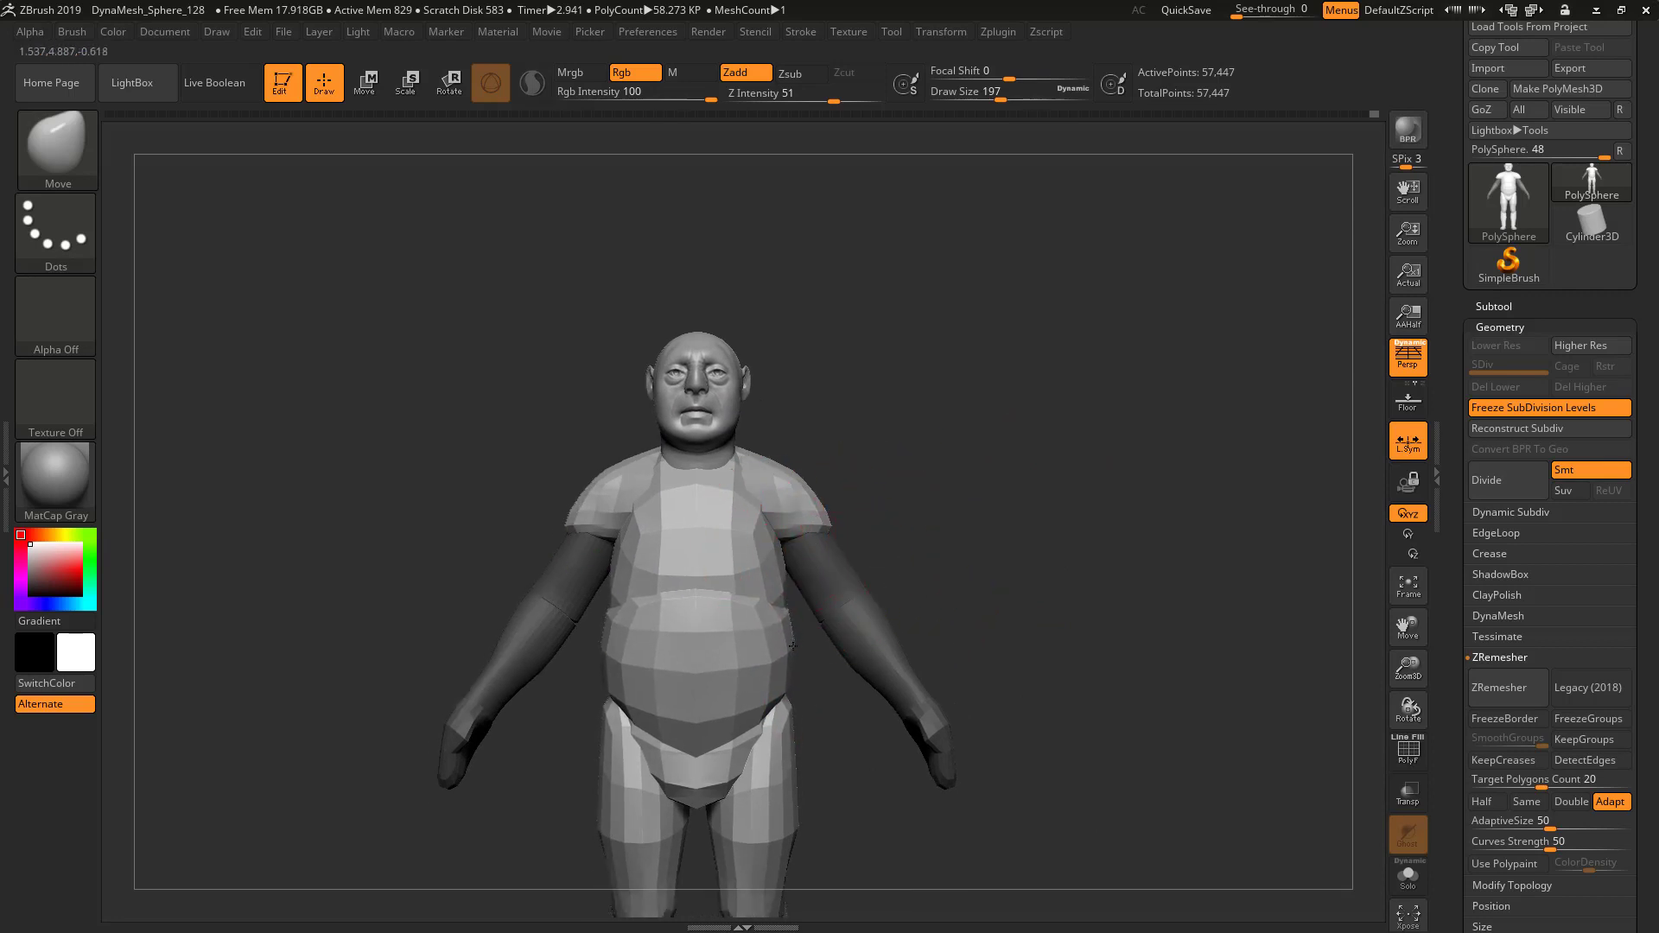
{"action": "key", "text": "s"}
{"action": "left_click_drag", "start_coordinate": [795, 707], "coordinate": [782, 702]}
{"action": "left_click_drag", "start_coordinate": [978, 606], "coordinate": [840, 641], "text": "shift"}
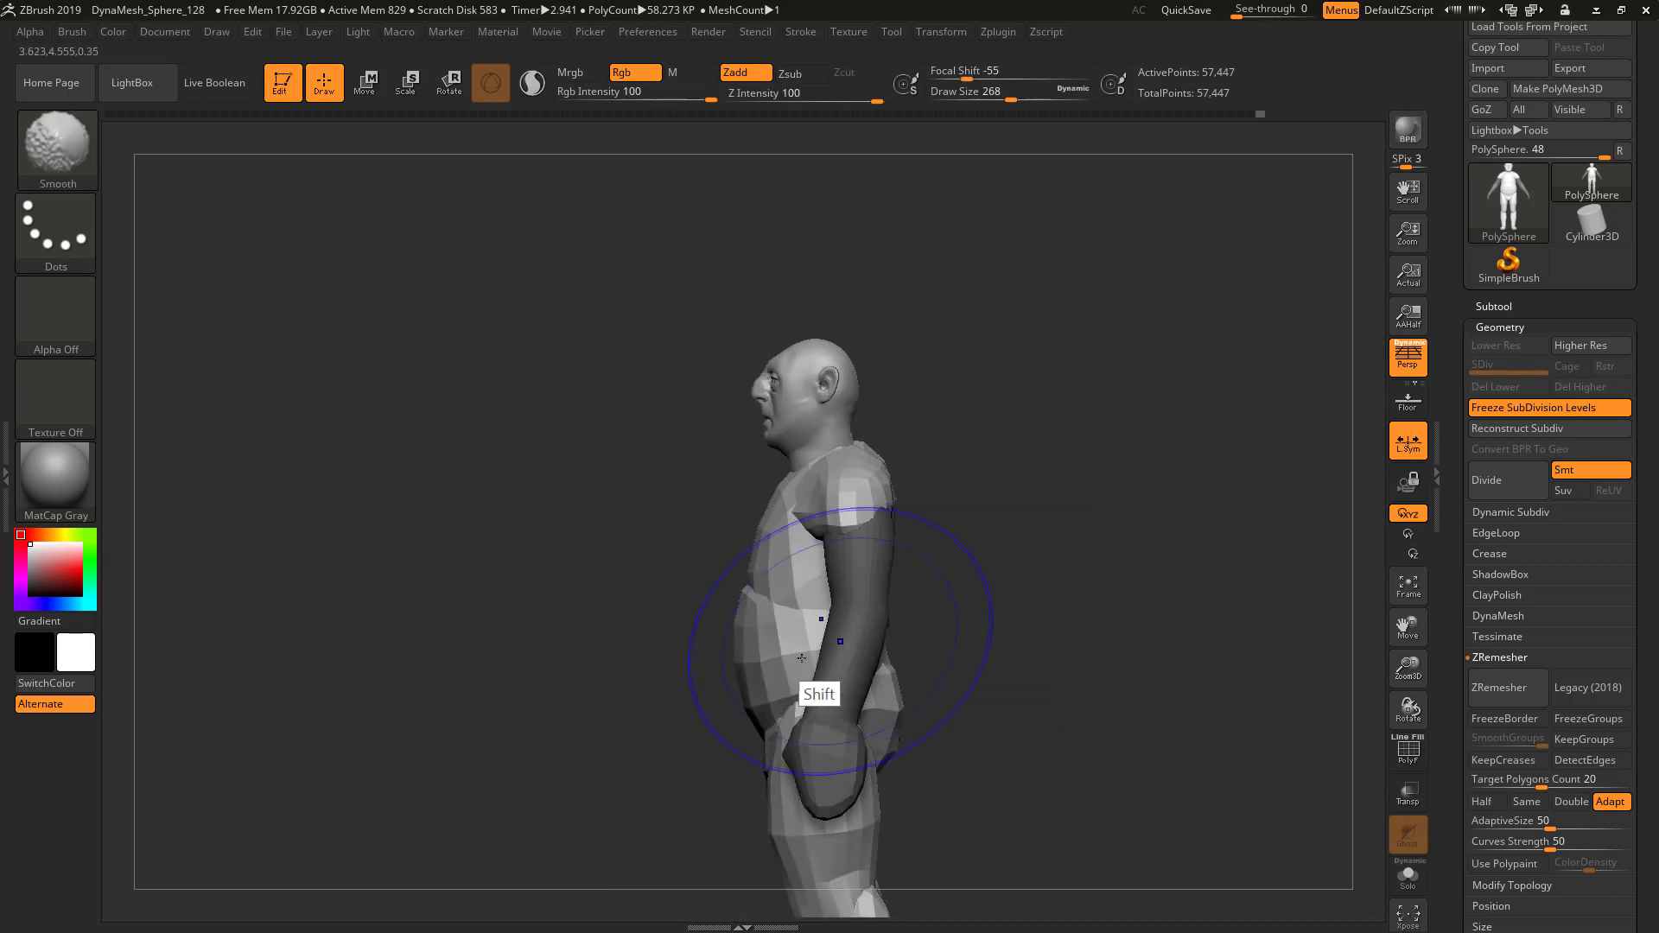
{"action": "left_click_drag", "start_coordinate": [764, 679], "coordinate": [738, 677]}
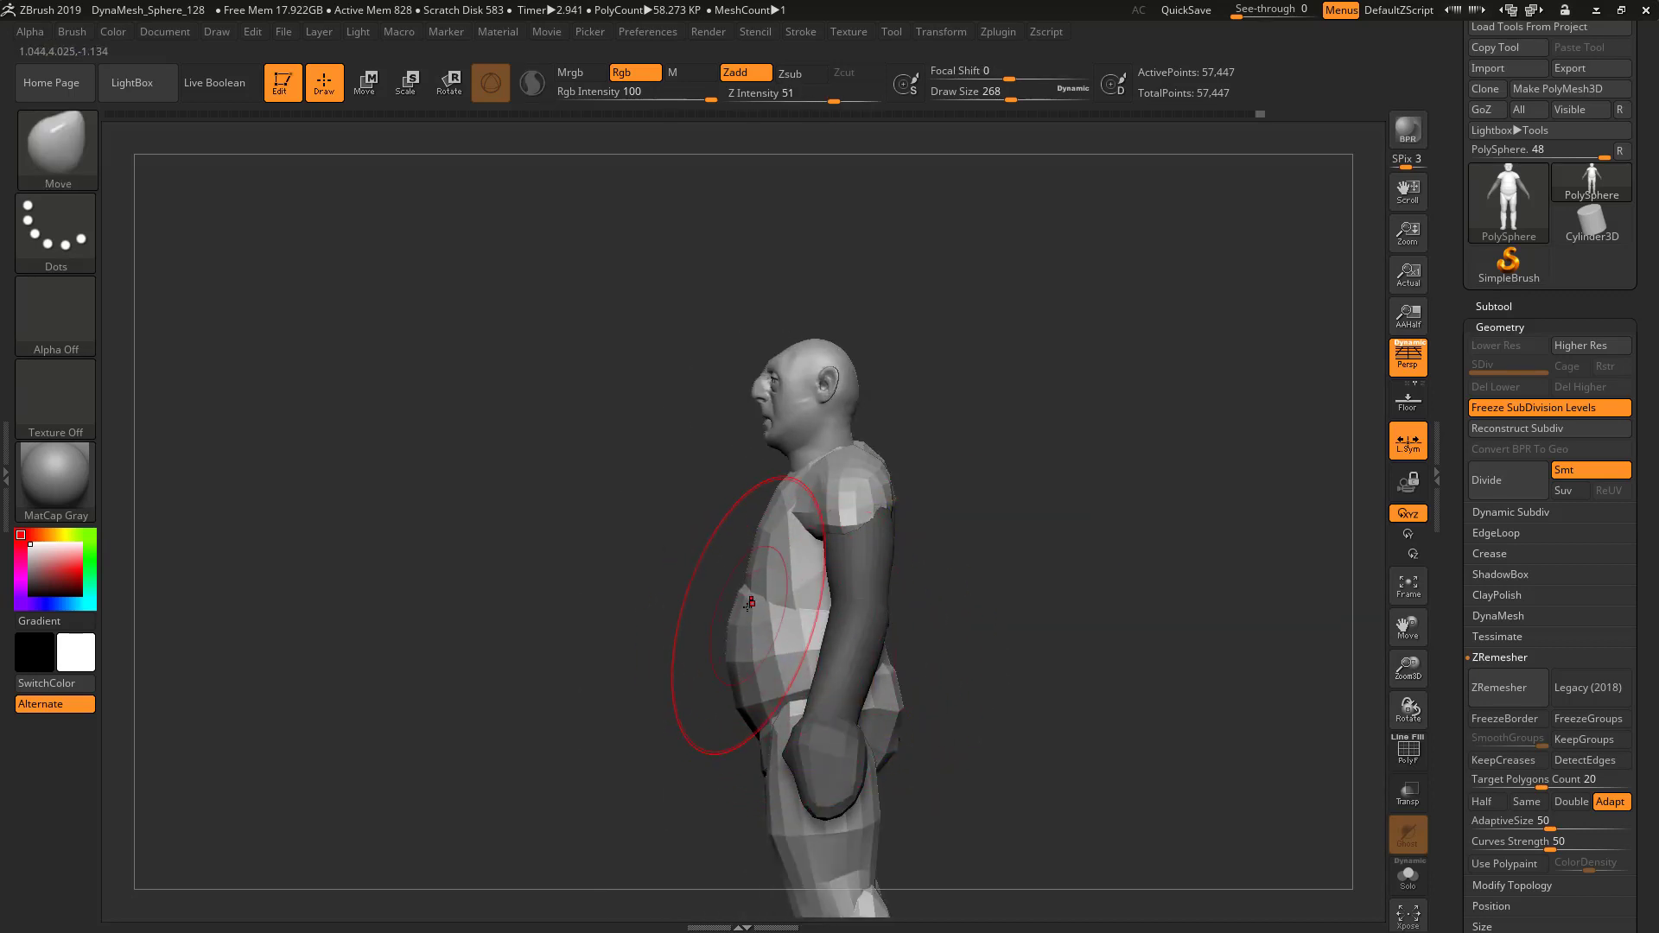
{"action": "left_click_drag", "start_coordinate": [746, 600], "coordinate": [733, 598]}
{"action": "left_click_drag", "start_coordinate": [931, 602], "coordinate": [898, 608]}
Widen the upper thighs from behind with the Move brush at draw size 163
{"action": "left_click_drag", "start_coordinate": [957, 669], "coordinate": [877, 695], "text": "shift"}
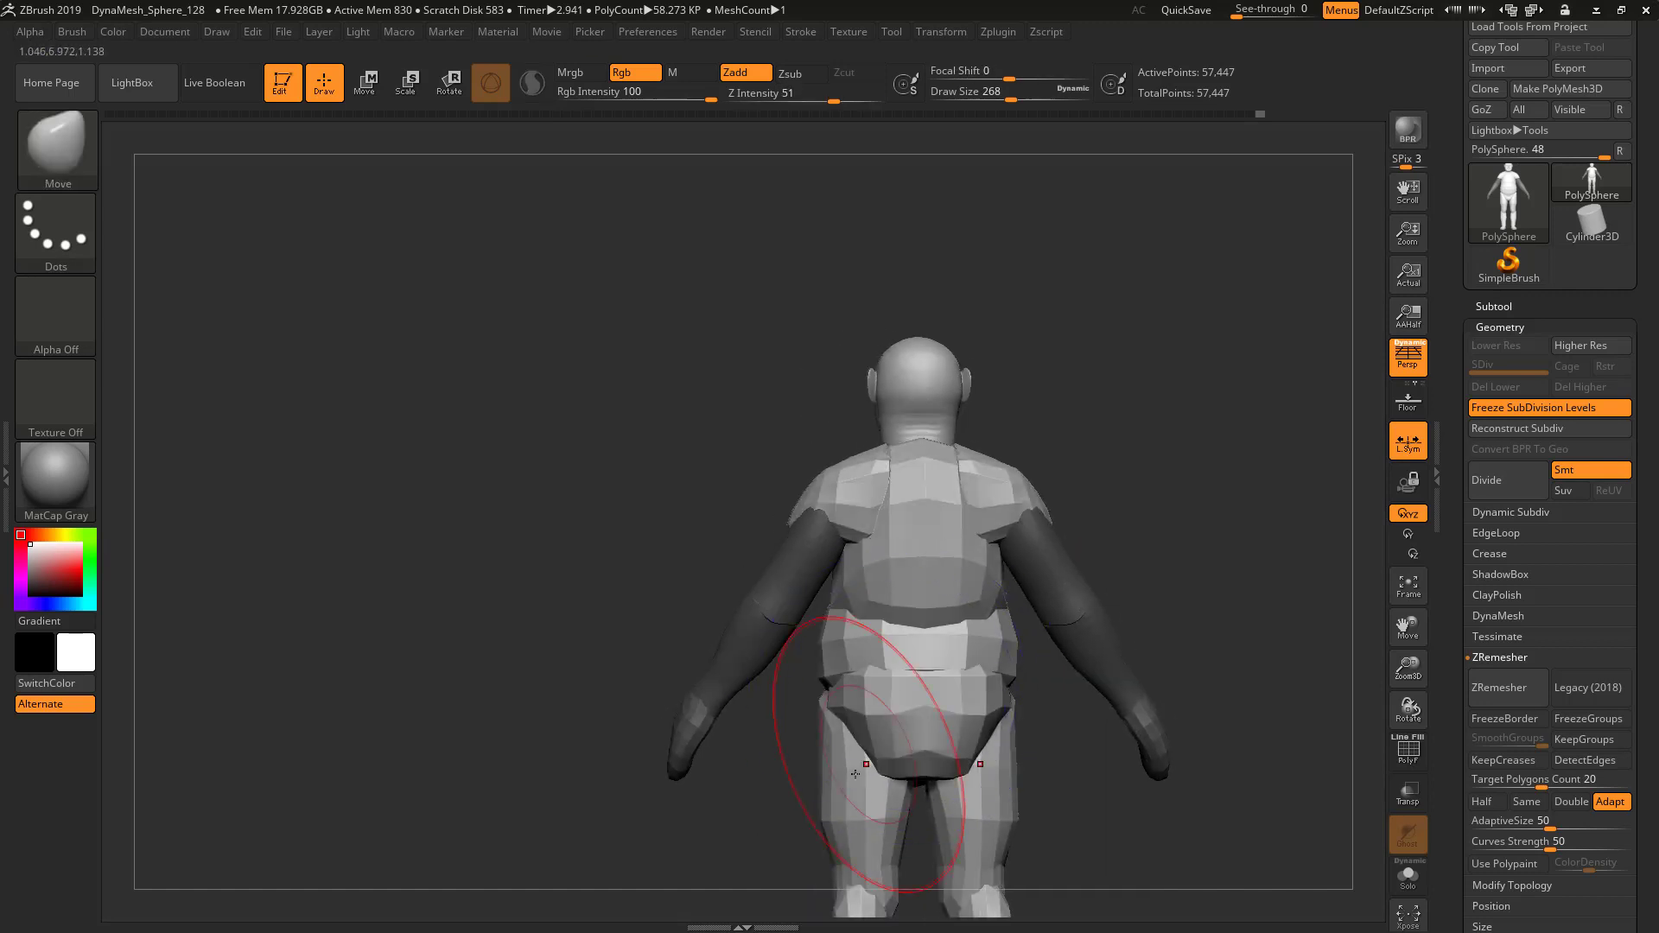
{"action": "key", "text": "s"}
{"action": "left_click_drag", "start_coordinate": [832, 774], "coordinate": [815, 774]}
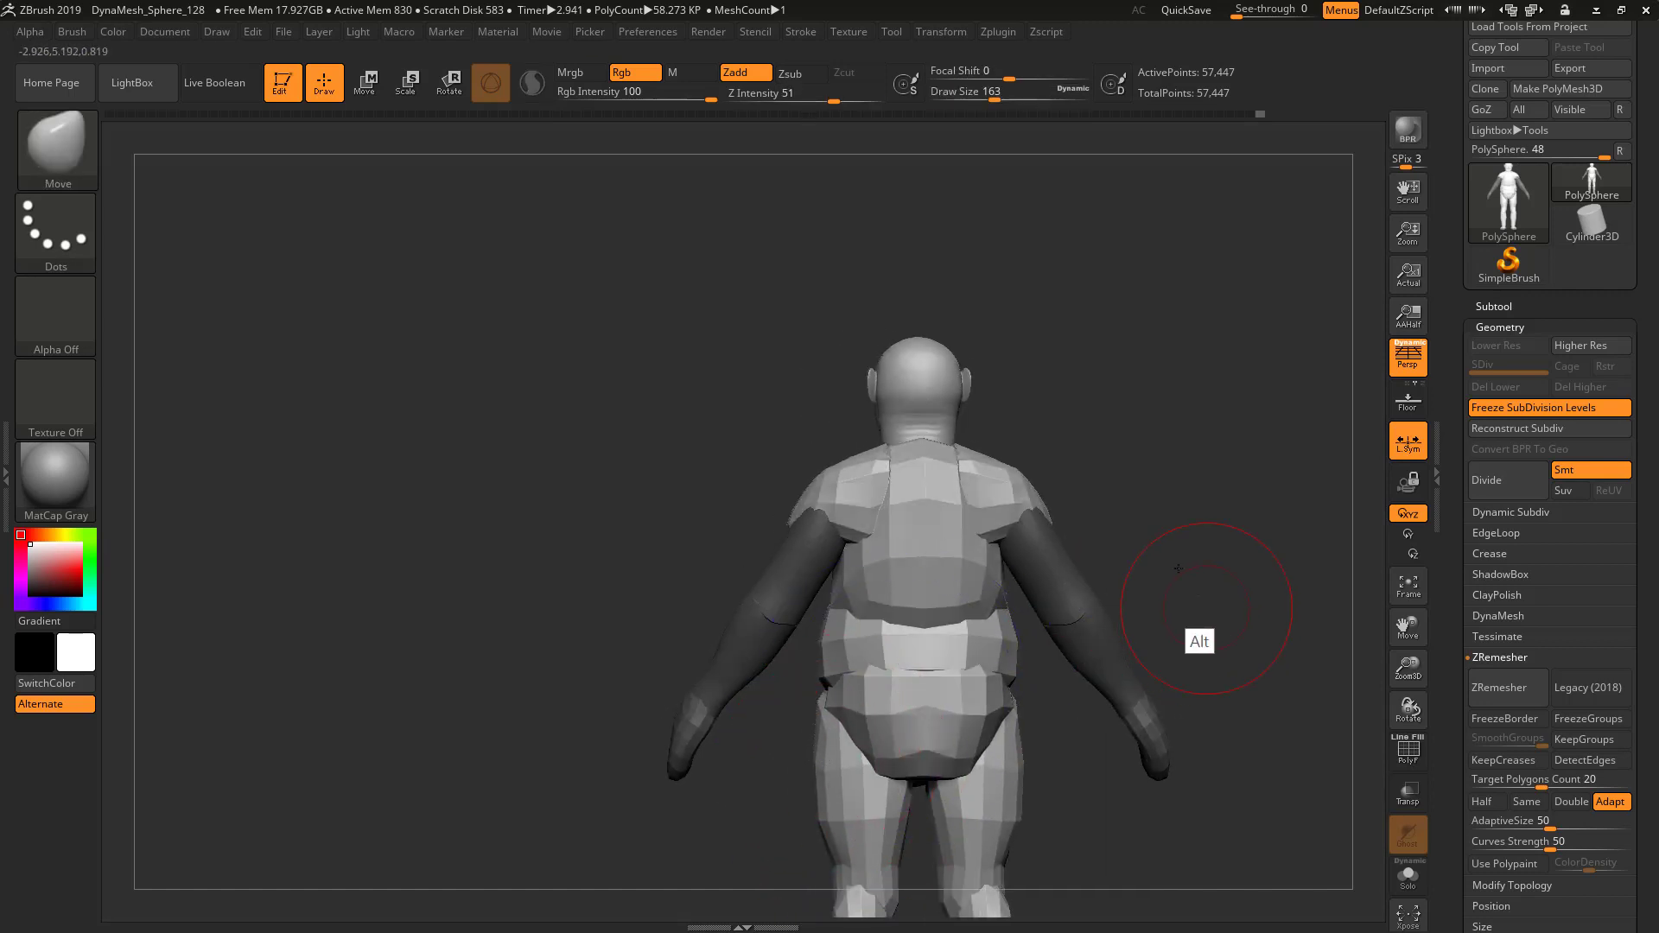
Adjust the lower thighs and inner knees with the Move brush, using draw sizes 228 and 94
{"action": "left_click_drag", "start_coordinate": [1198, 639], "coordinate": [1133, 394], "text": "alt"}
{"action": "left_click_drag", "start_coordinate": [823, 667], "coordinate": [819, 666]}
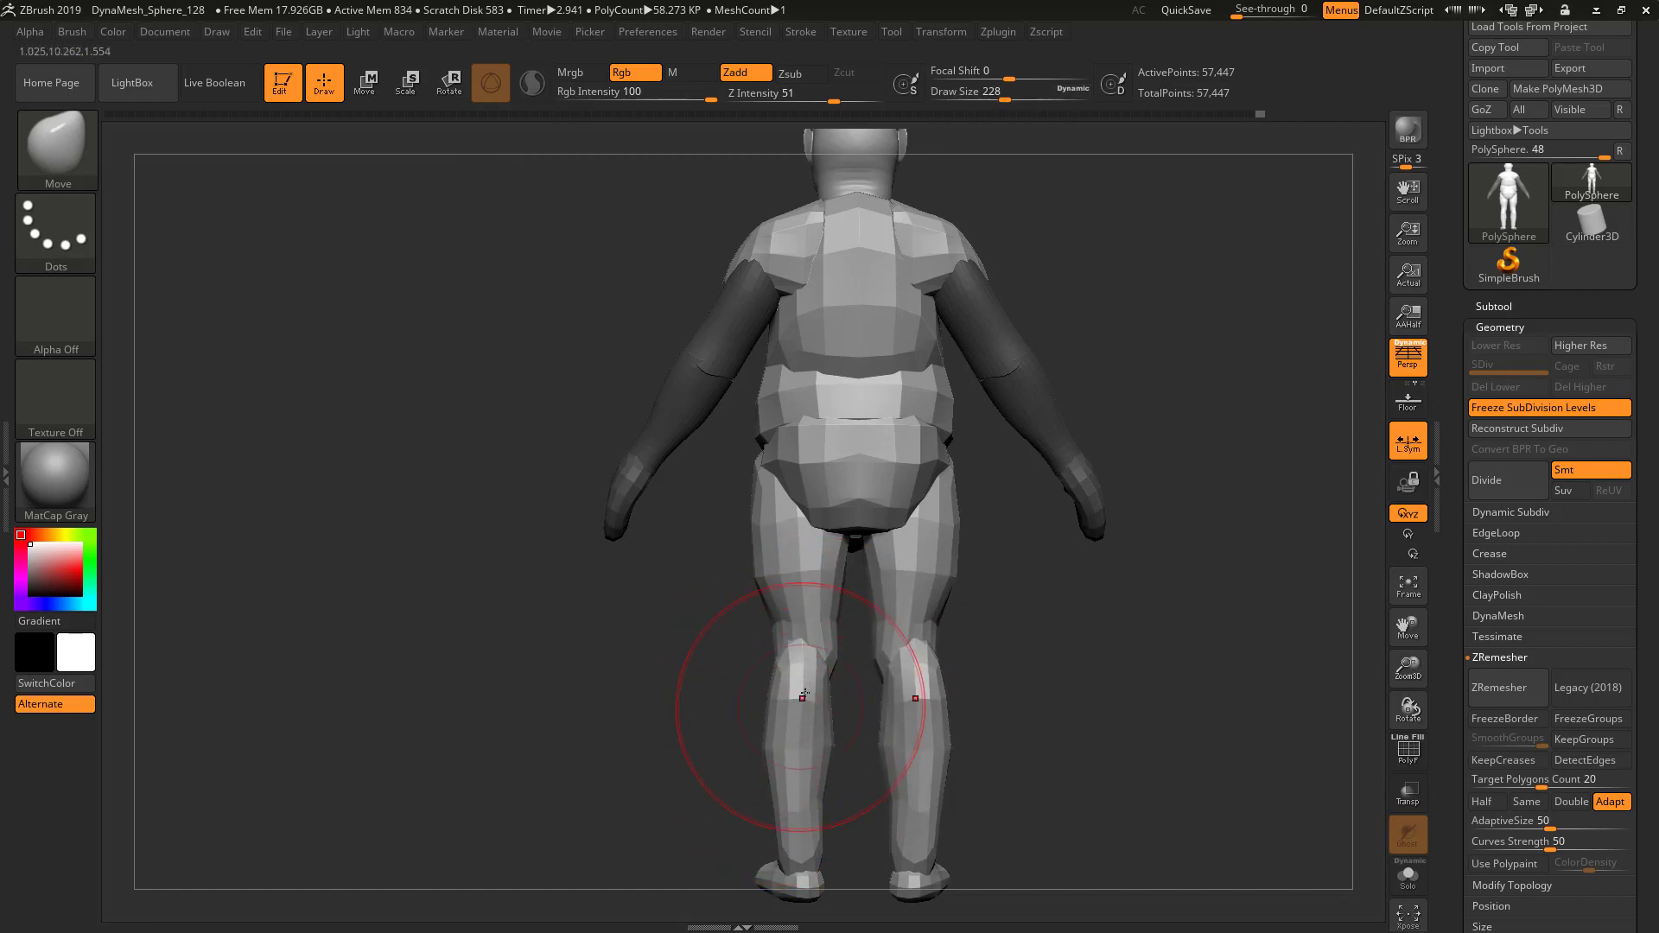
{"action": "mouse_move", "coordinate": [732, 724]}
{"action": "left_mouse_down"}
{"action": "mouse_move", "coordinate": [830, 729]}
{"action": "mouse_move", "coordinate": [835, 761]}
{"action": "left_mouse_up"}
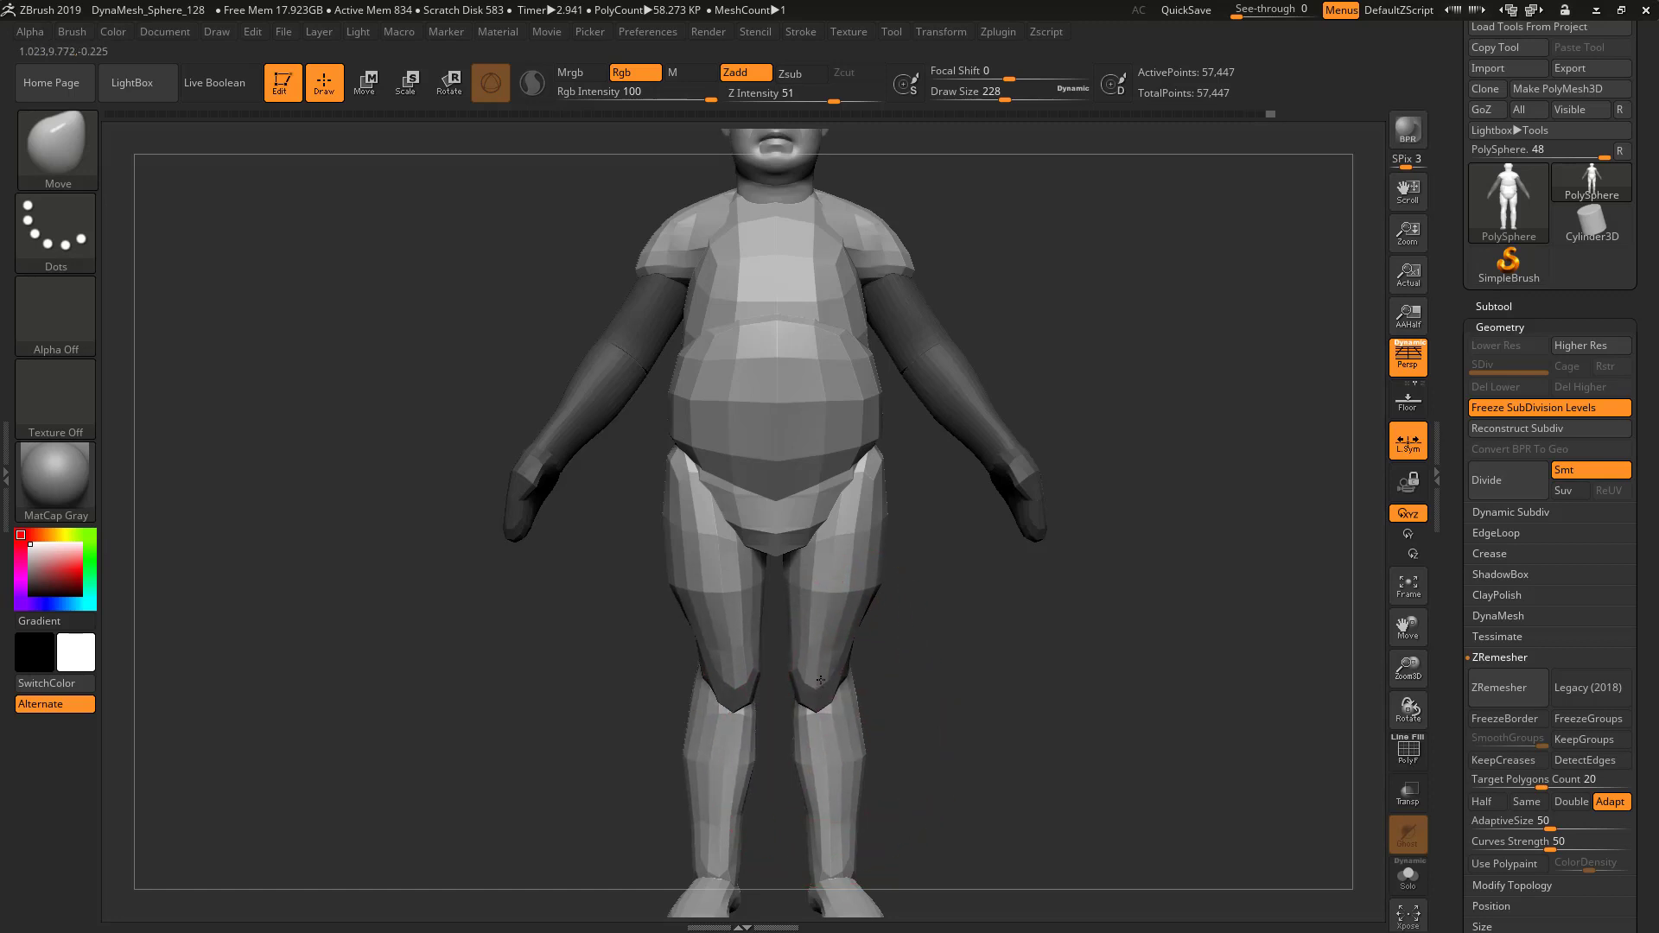
{"action": "key", "text": "s"}
{"action": "left_click_drag", "start_coordinate": [797, 675], "coordinate": [786, 672]}
{"action": "mouse_move", "coordinate": [967, 692]}
{"action": "left_mouse_down"}
{"action": "mouse_move", "coordinate": [785, 678]}
{"action": "mouse_move", "coordinate": [809, 682]}
{"action": "mouse_move", "coordinate": [816, 626]}
{"action": "left_mouse_up"}
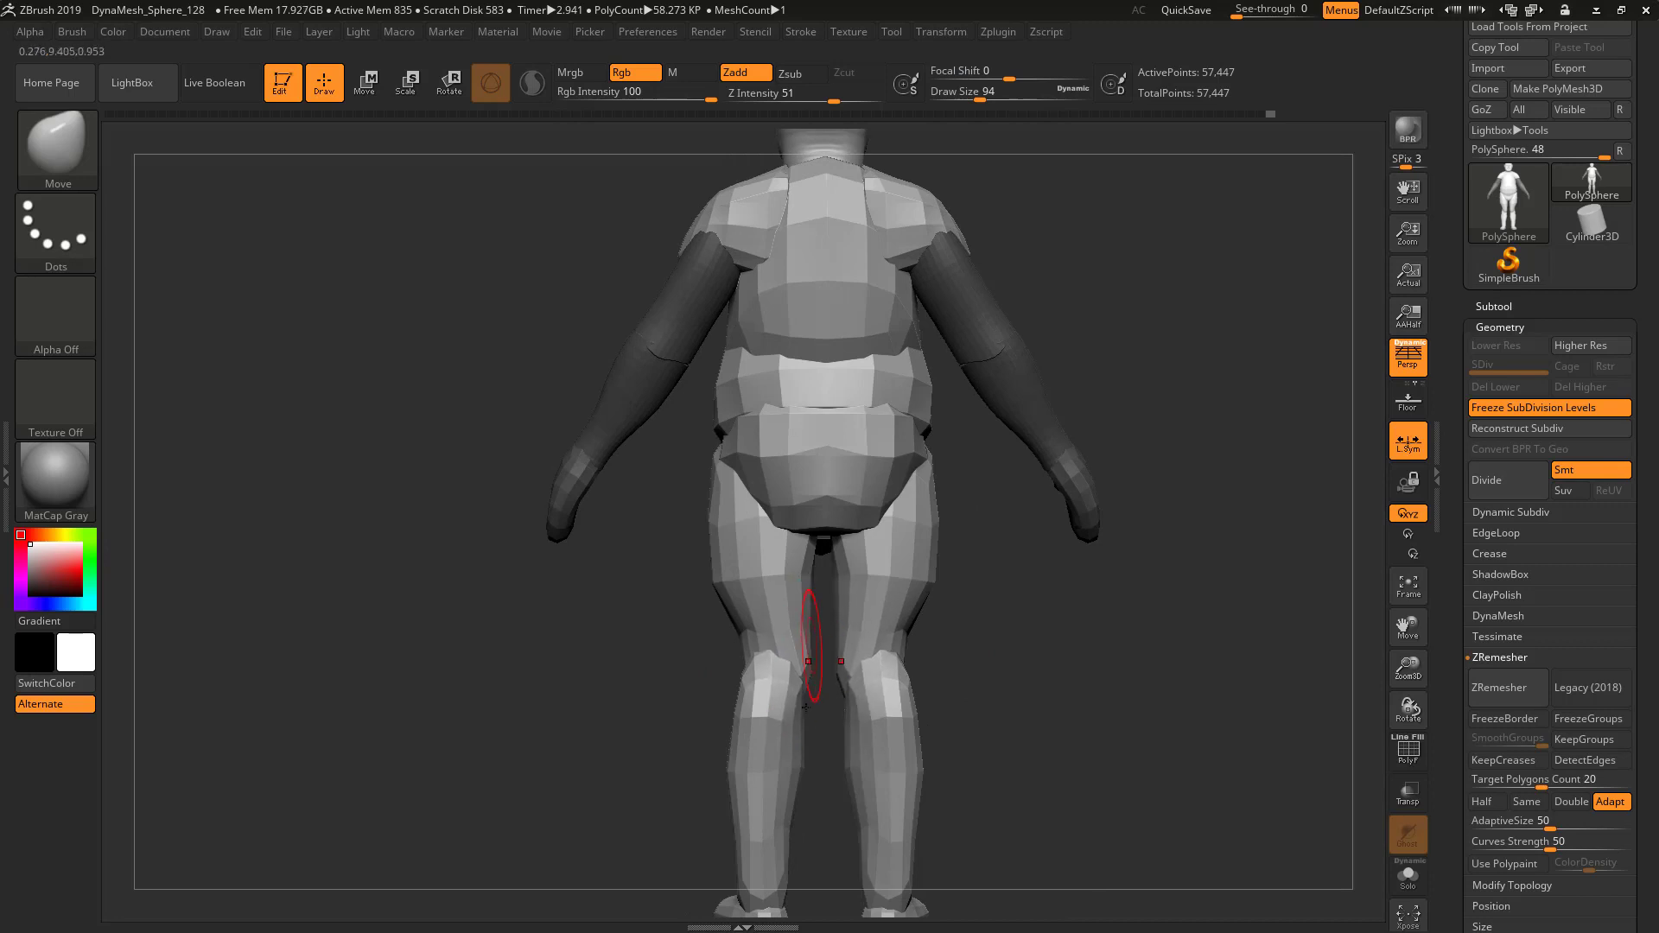
Reshape the backs of the knees, calves and ankles with the Move brush at draw size 149
{"action": "key", "text": "s"}
{"action": "left_click_drag", "start_coordinate": [798, 713], "coordinate": [812, 763]}
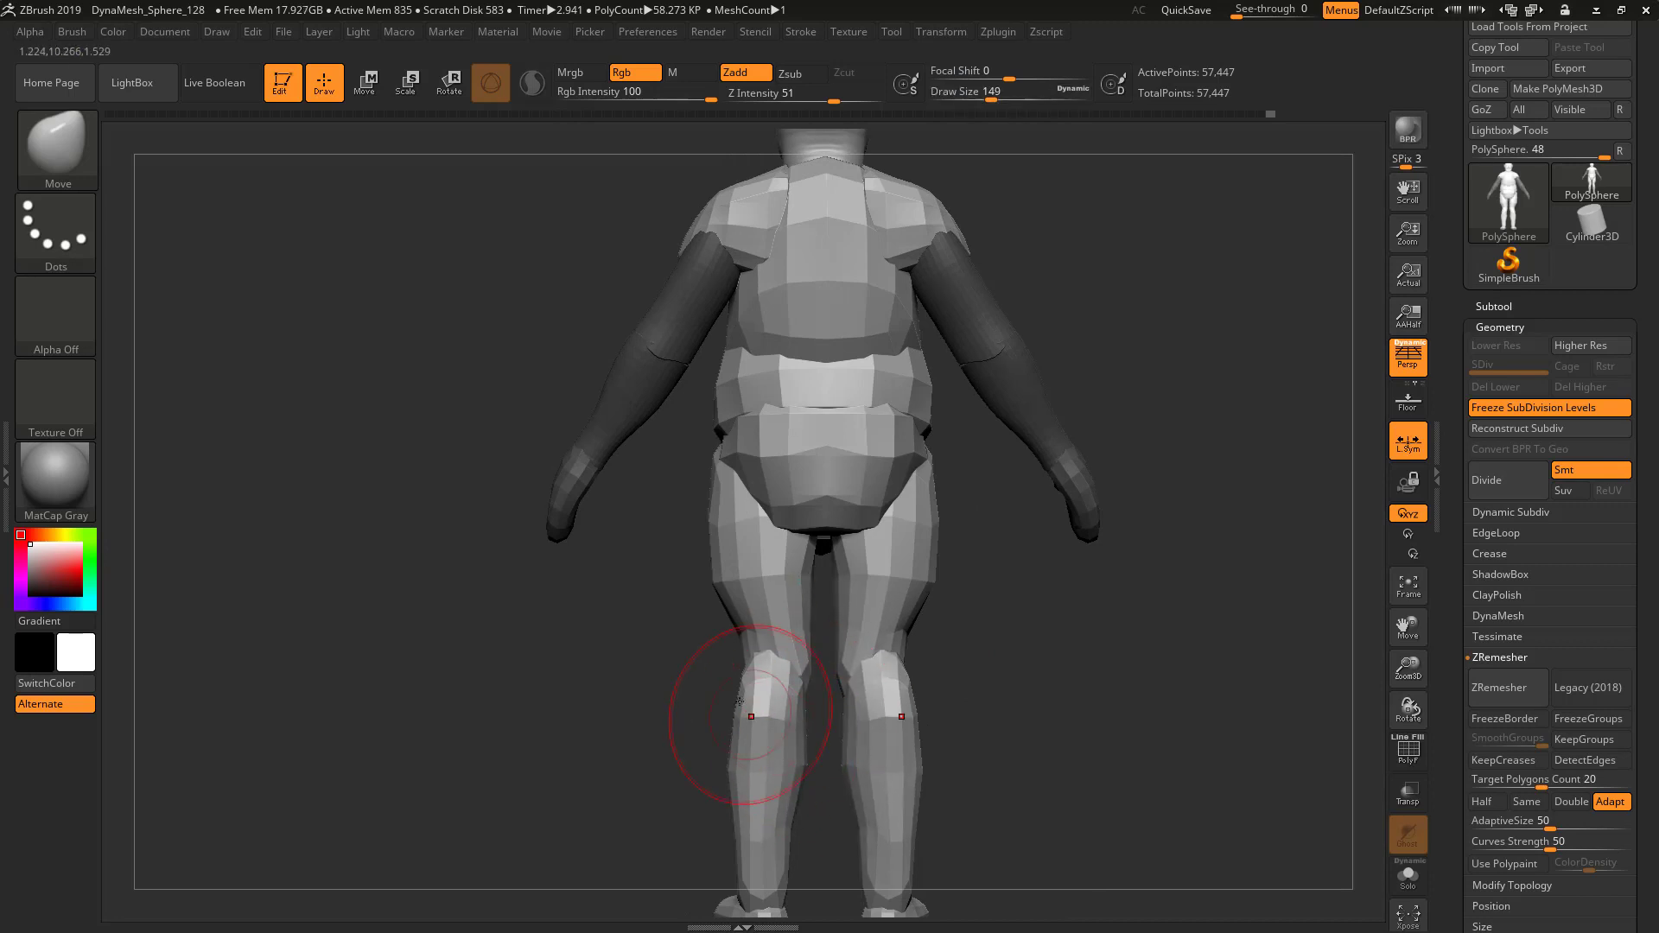
{"action": "left_click_drag", "start_coordinate": [738, 673], "coordinate": [748, 679]}
{"action": "left_click_drag", "start_coordinate": [747, 839], "coordinate": [762, 832]}
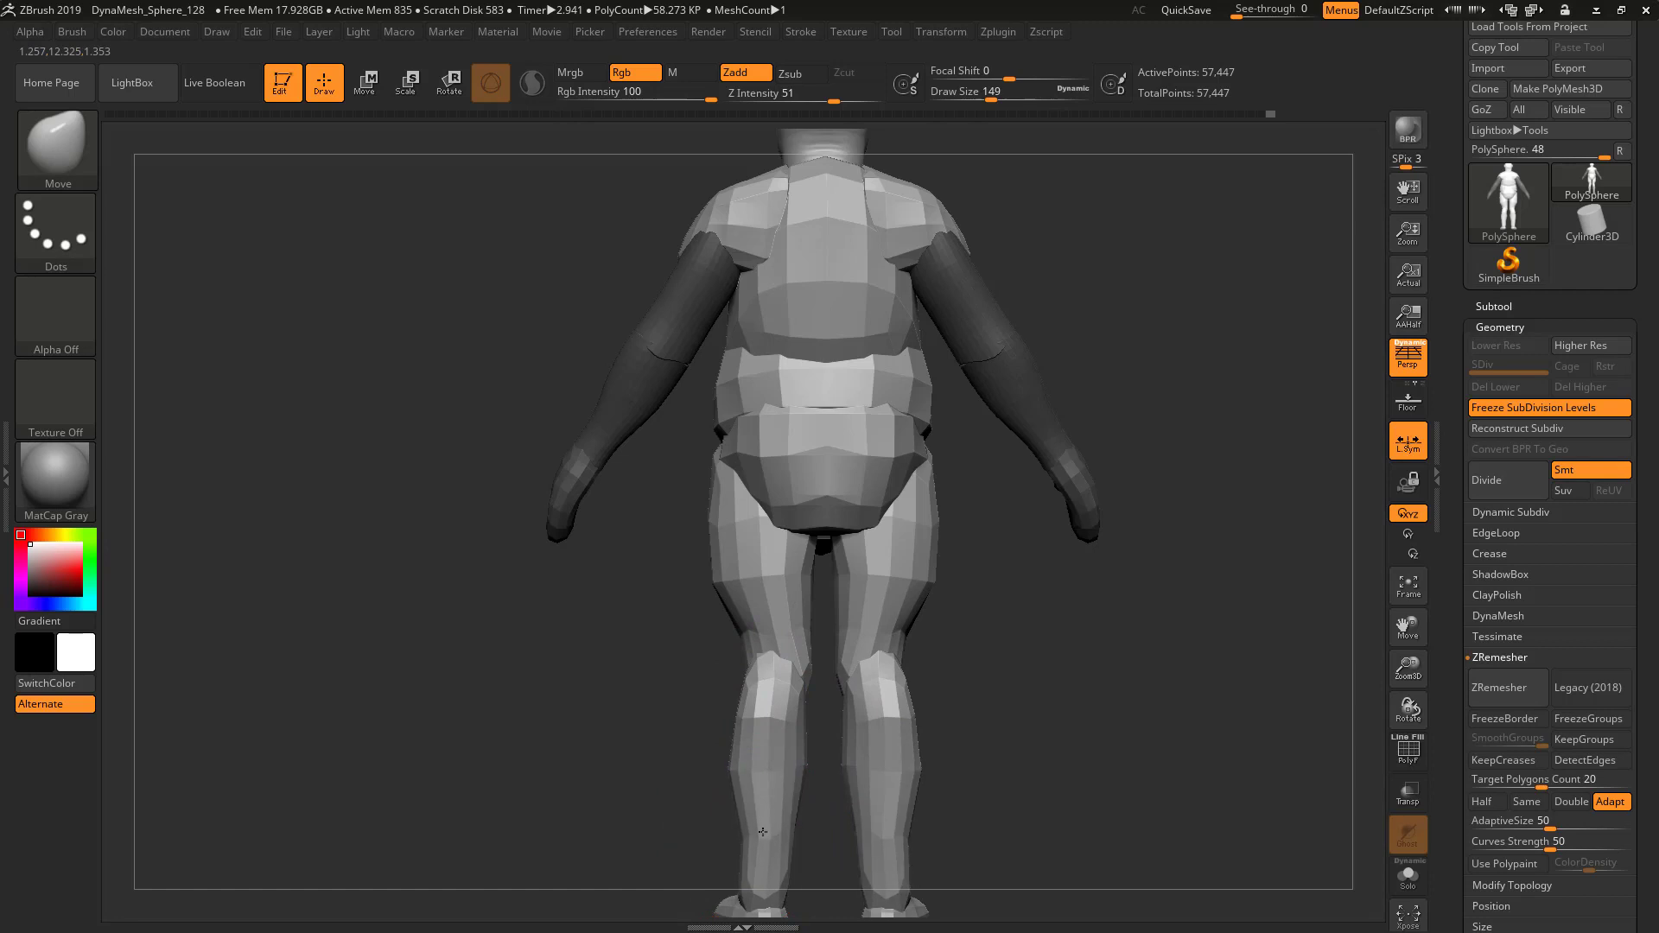
{"action": "left_click_drag", "start_coordinate": [732, 761], "coordinate": [740, 762]}
{"action": "left_click_drag", "start_coordinate": [767, 841], "coordinate": [757, 840]}
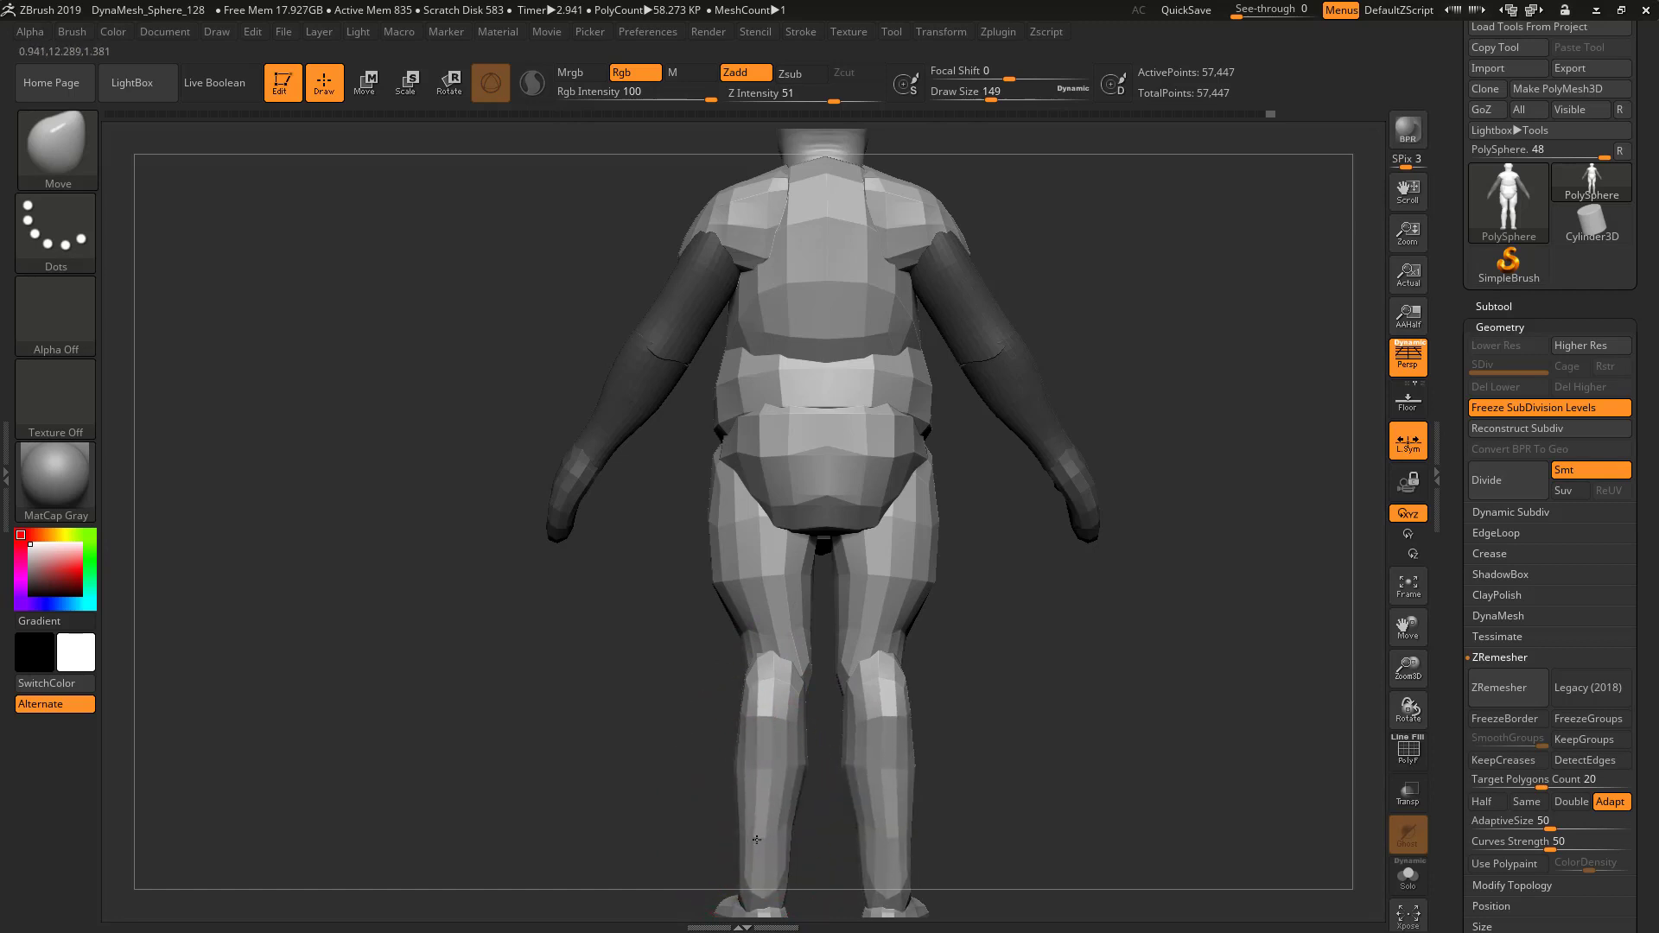
Invert the mask to free the arms, adjust them in profile with the Move brush at draw size 311, and clear the mask
{"action": "left_click_drag", "start_coordinate": [720, 774], "coordinate": [883, 647], "text": "shift"}
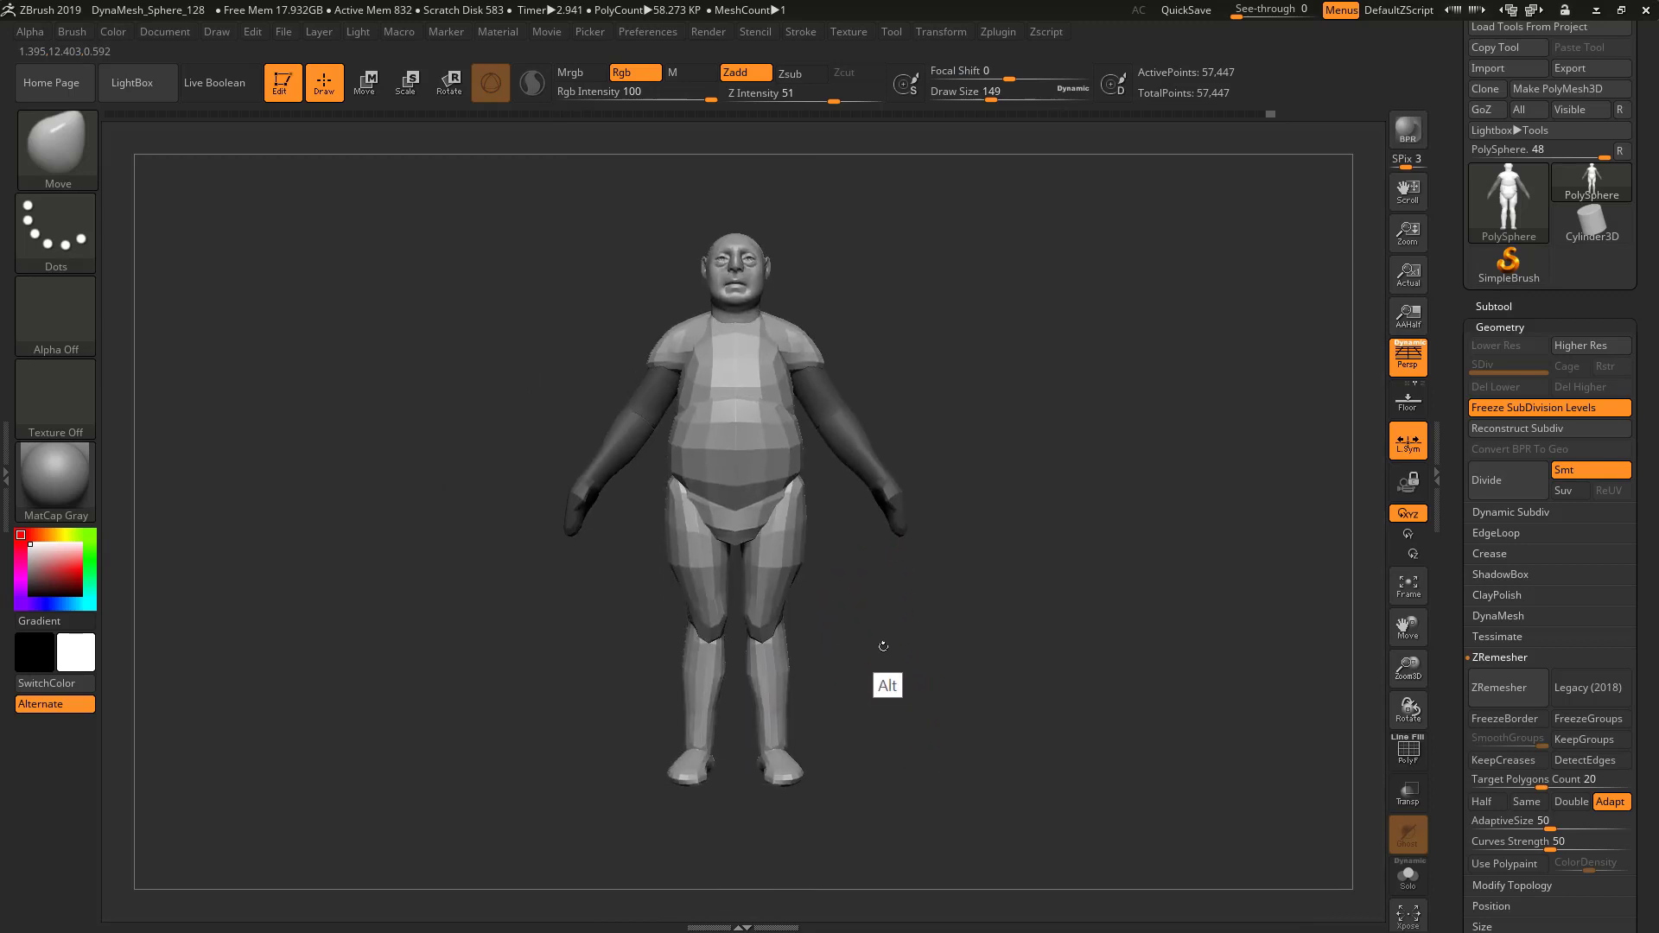
{"action": "left_click_drag", "start_coordinate": [933, 431], "coordinate": [851, 431]}
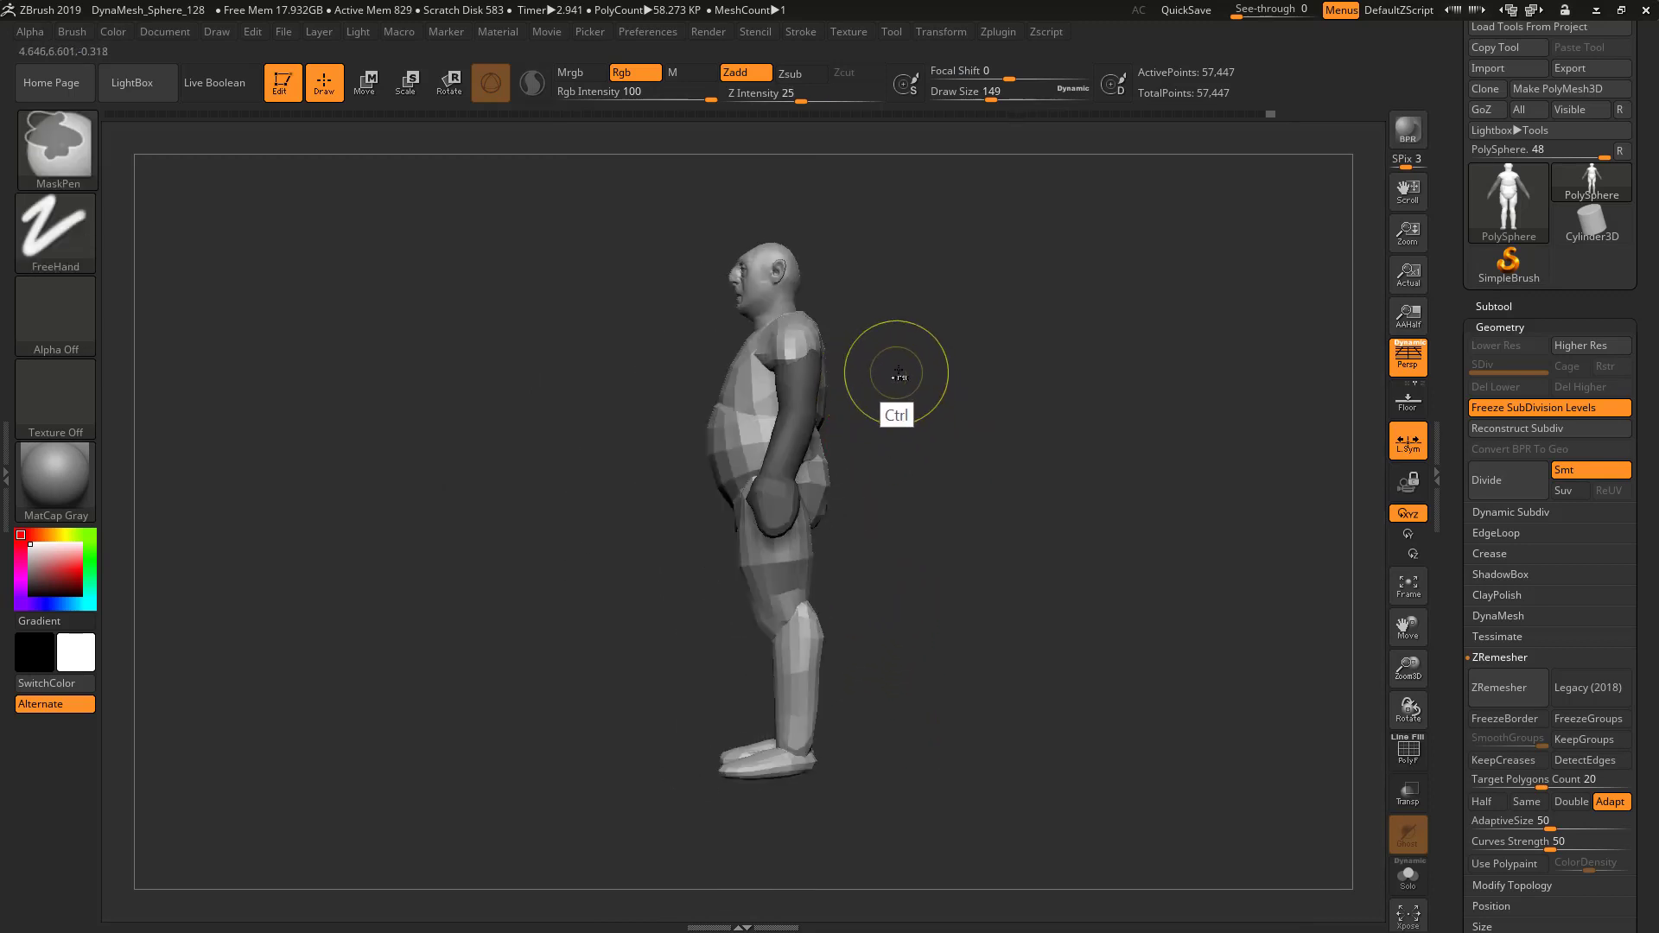
{"action": "left_click", "coordinate": [903, 405], "text": "ctrl"}
{"action": "key", "text": "s"}
{"action": "left_click_drag", "start_coordinate": [861, 369], "coordinate": [890, 369]}
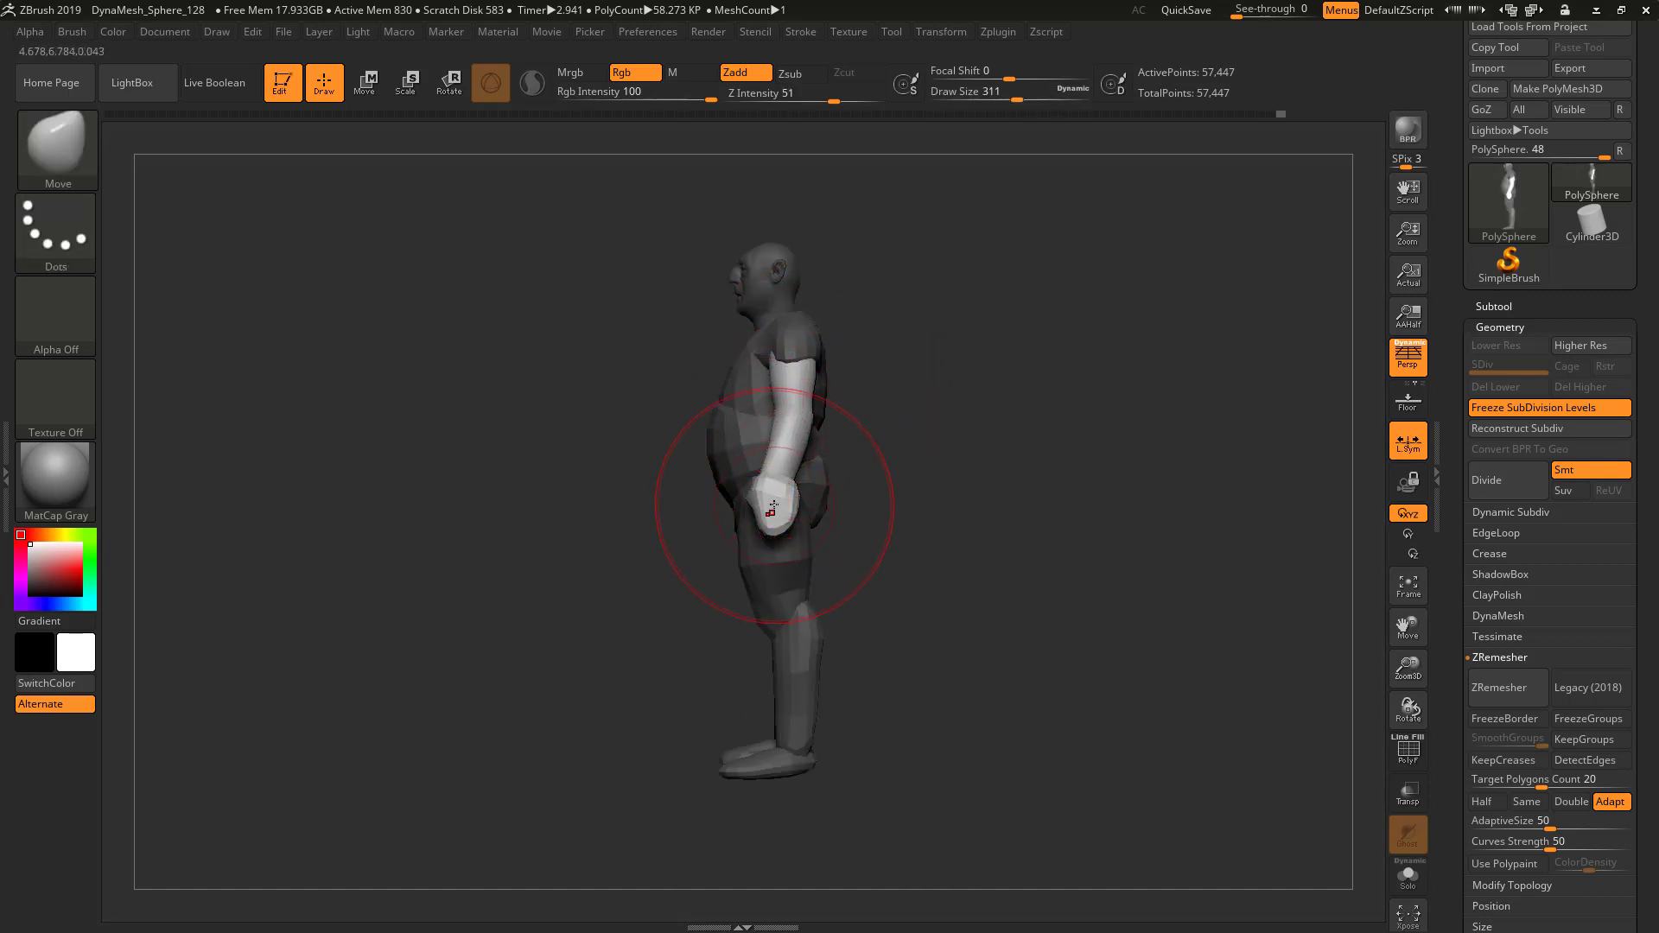
{"action": "left_click_drag", "start_coordinate": [912, 467], "coordinate": [985, 527], "text": "ctrl"}
Set the Move brush's draw size to 132 and return to the low-resolution figure with frozen subdivision levels
{"action": "left_click_drag", "start_coordinate": [952, 448], "coordinate": [1078, 554], "text": "alt"}
{"action": "mouse_move", "coordinate": [1059, 618]}
{"action": "left_mouse_down"}
{"action": "mouse_move", "coordinate": [1126, 614]}
{"action": "mouse_move", "coordinate": [1188, 670]}
{"action": "mouse_move", "coordinate": [1080, 719]}
{"action": "mouse_move", "coordinate": [1063, 689]}
{"action": "mouse_move", "coordinate": [1034, 684]}
{"action": "left_mouse_up"}
{"action": "key", "text": "s"}
{"action": "mouse_move", "coordinate": [918, 585]}
{"action": "left_mouse_down"}
{"action": "mouse_move", "coordinate": [892, 586]}
{"action": "mouse_move", "coordinate": [1016, 565]}
{"action": "mouse_move", "coordinate": [1070, 672]}
{"action": "left_mouse_up"}
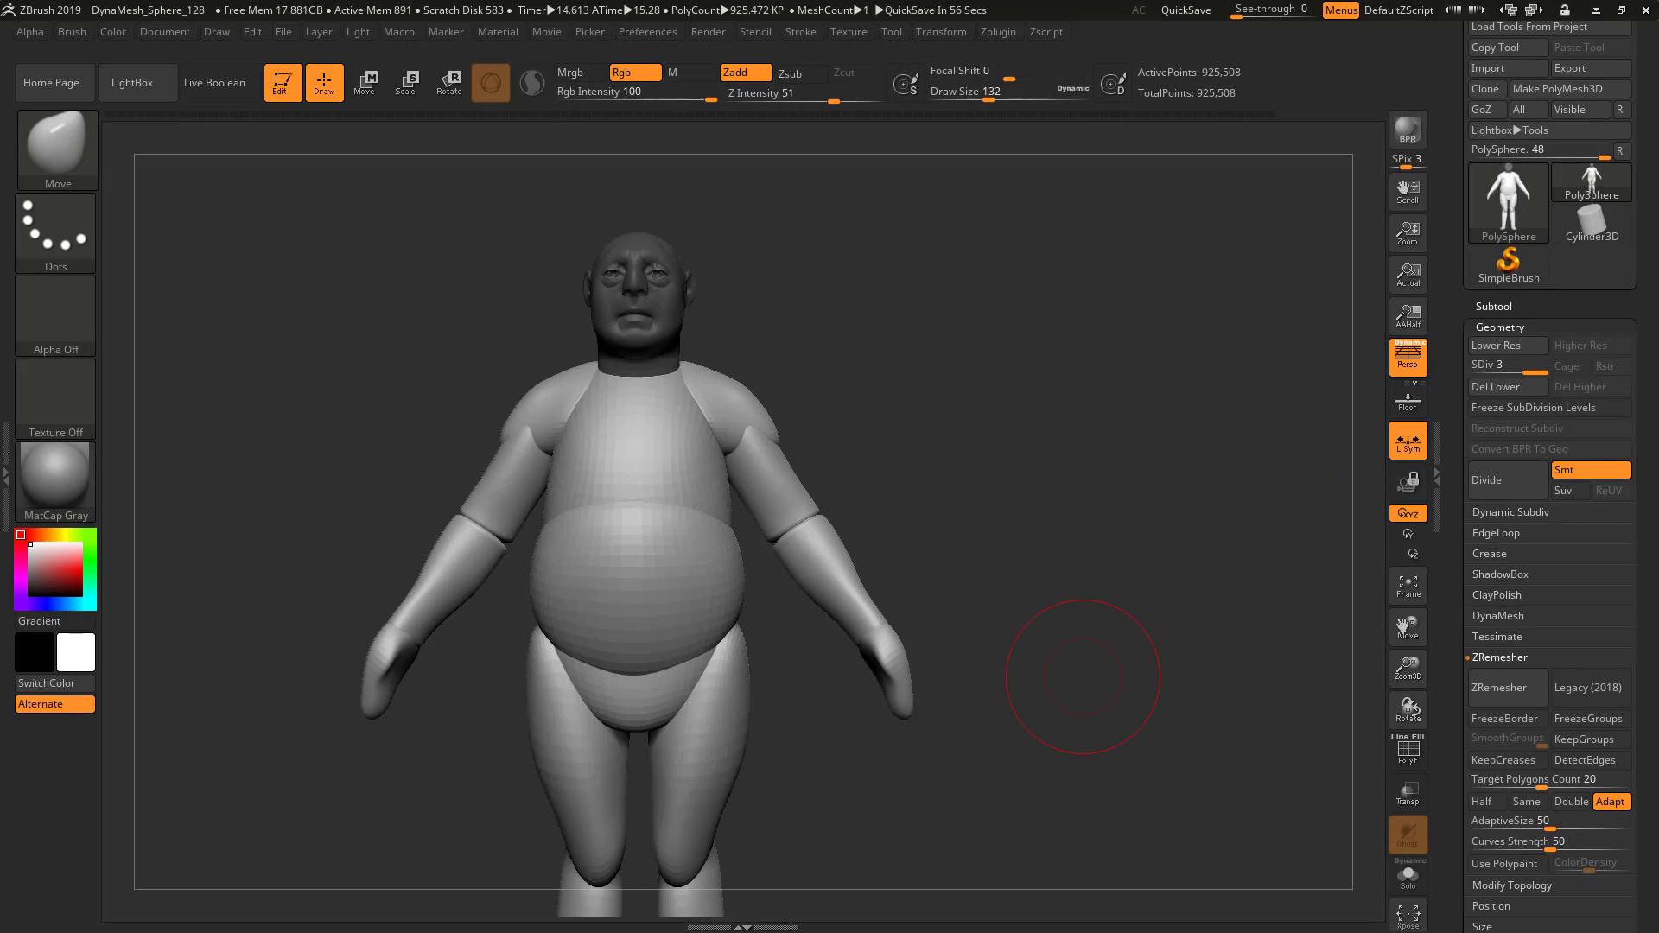
{"action": "key", "text": "shift+d"}
{"action": "key", "text": "shift+d"}
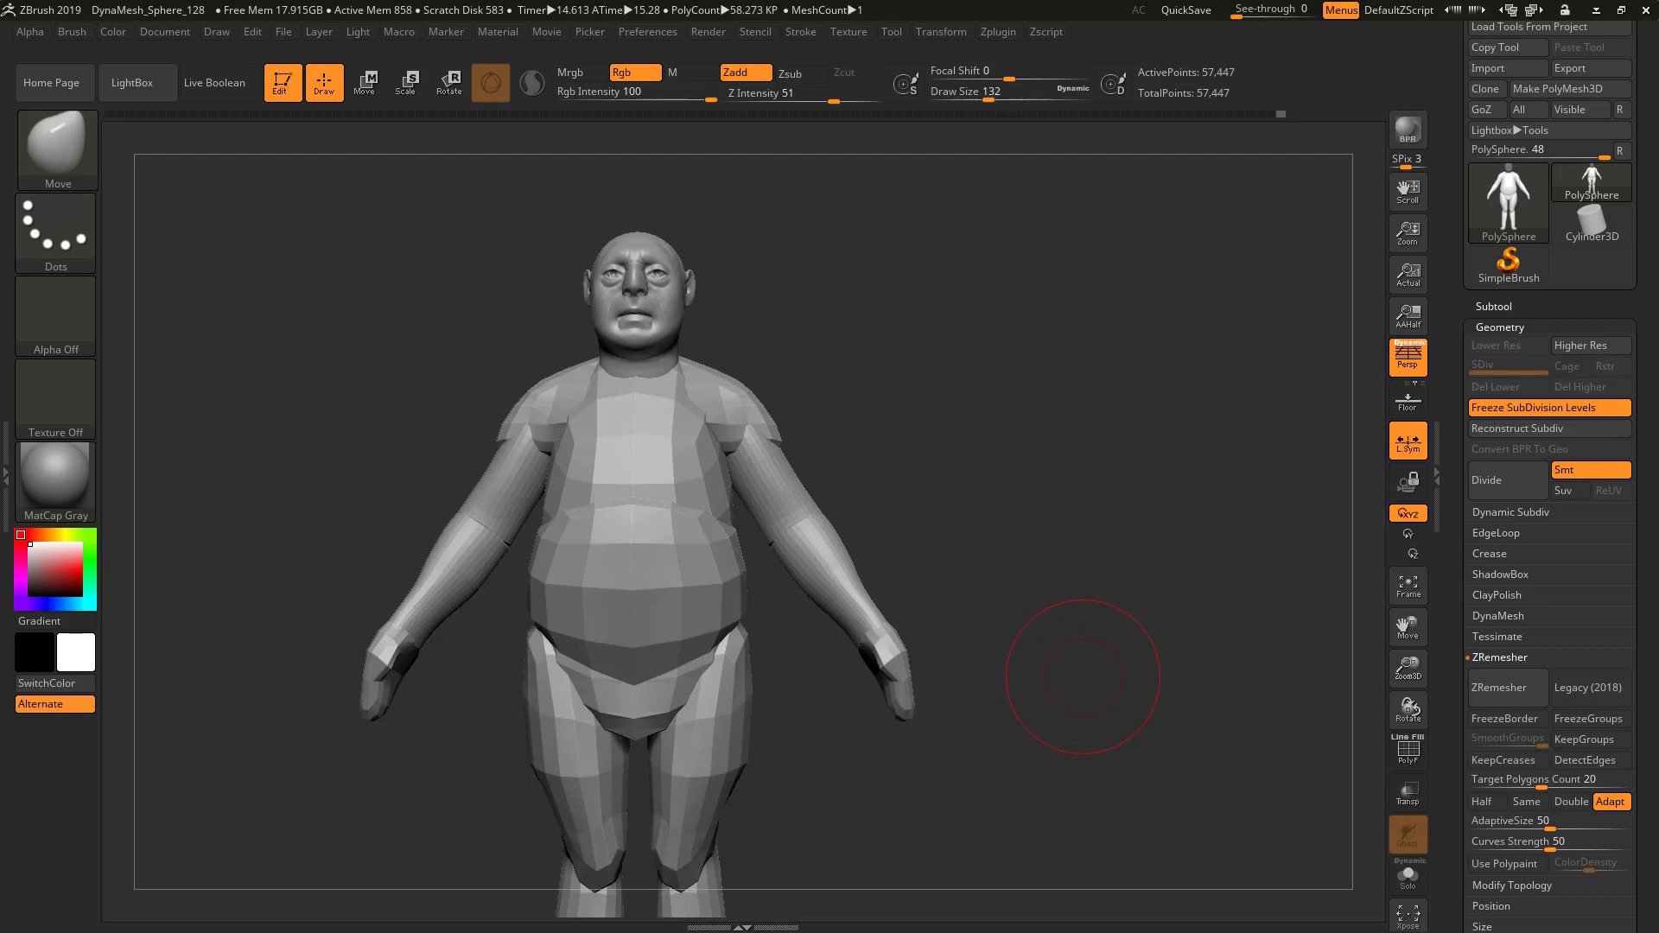
{"action": "left_click_drag", "start_coordinate": [1083, 677], "coordinate": [1206, 637]}
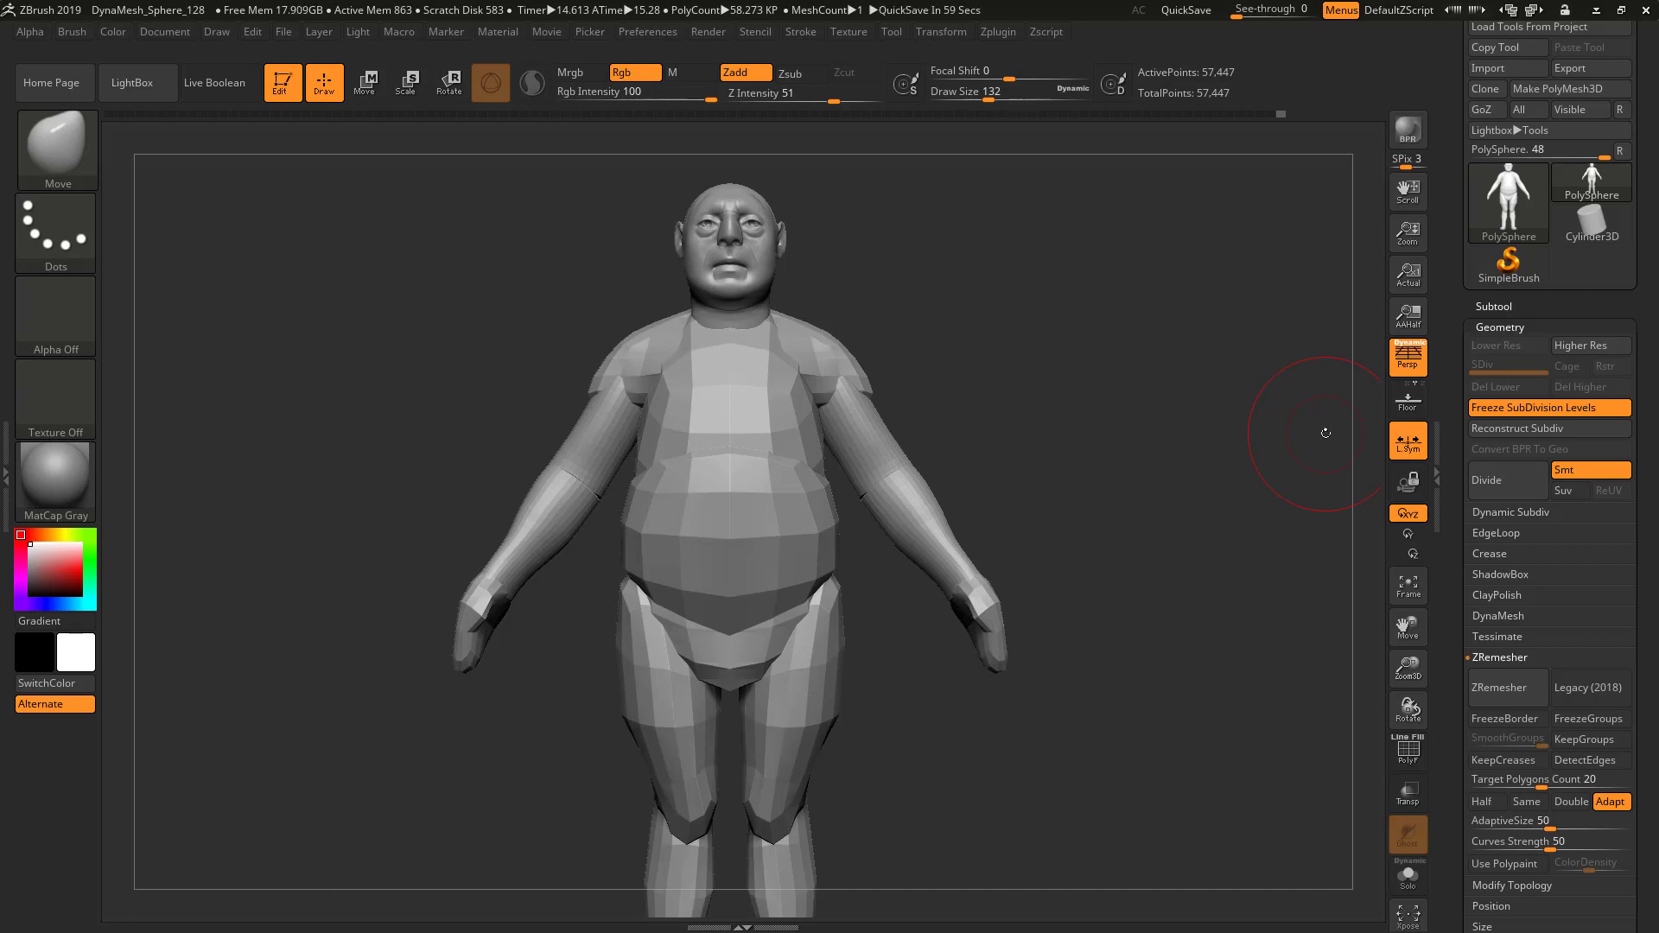
Fuse the figure's parts with DynaMesh at resolution 32, and turn DynaMesh mode off
{"action": "left_click", "coordinate": [1501, 658]}
{"action": "left_click", "coordinate": [1499, 615]}
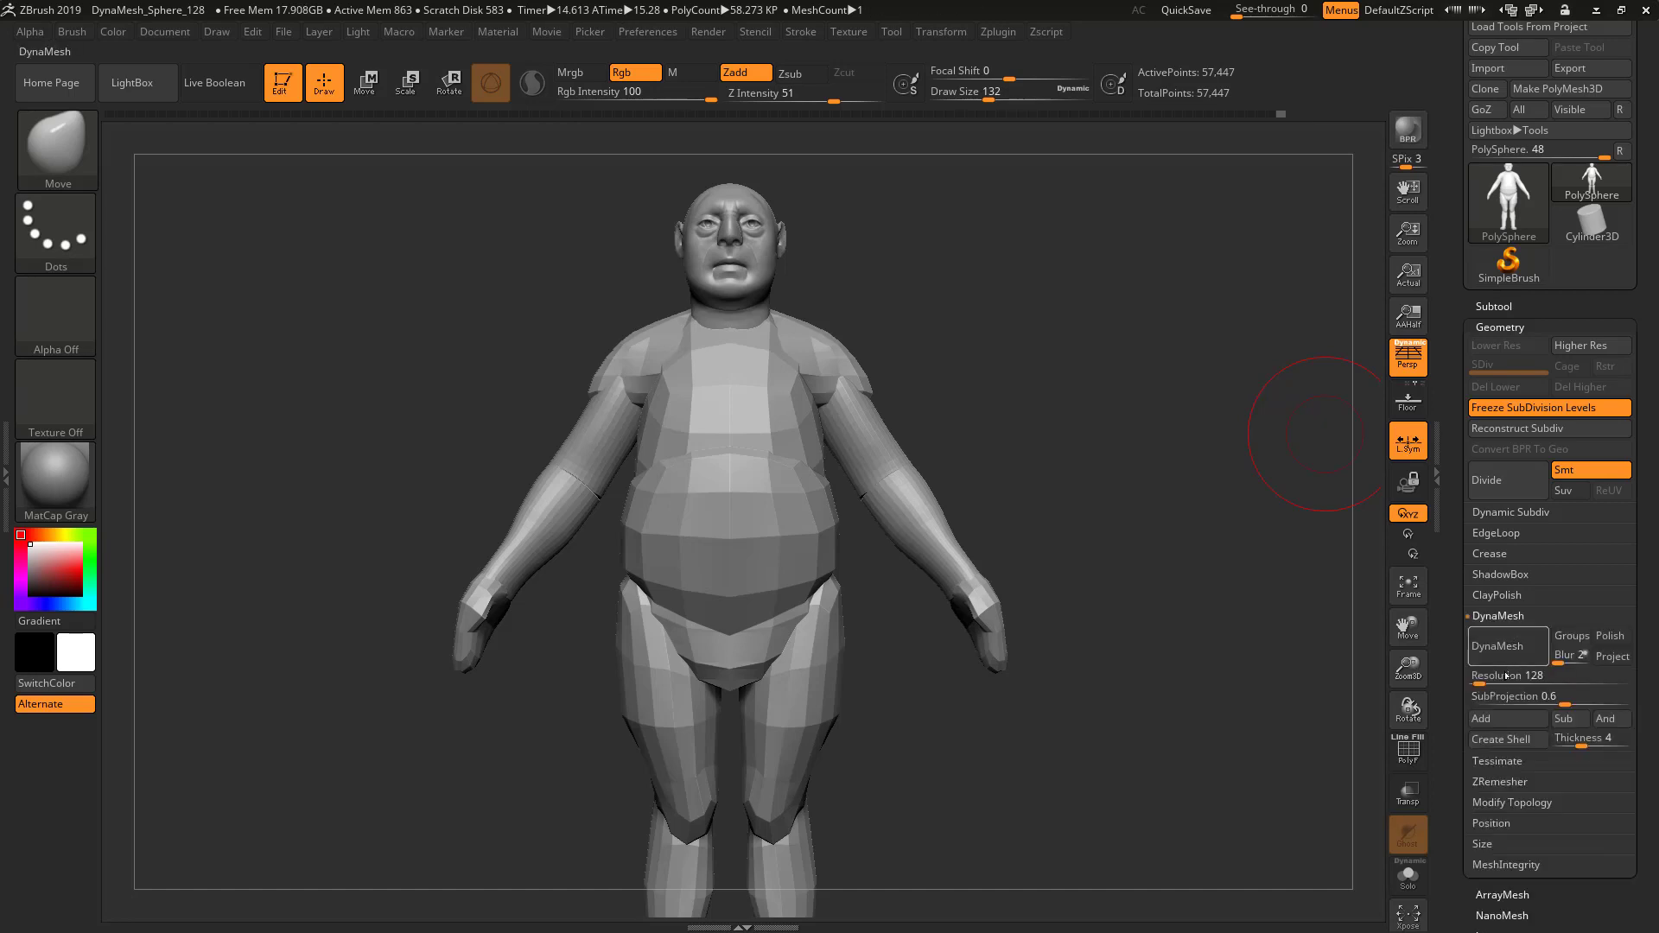
{"action": "type", "text": "32"}
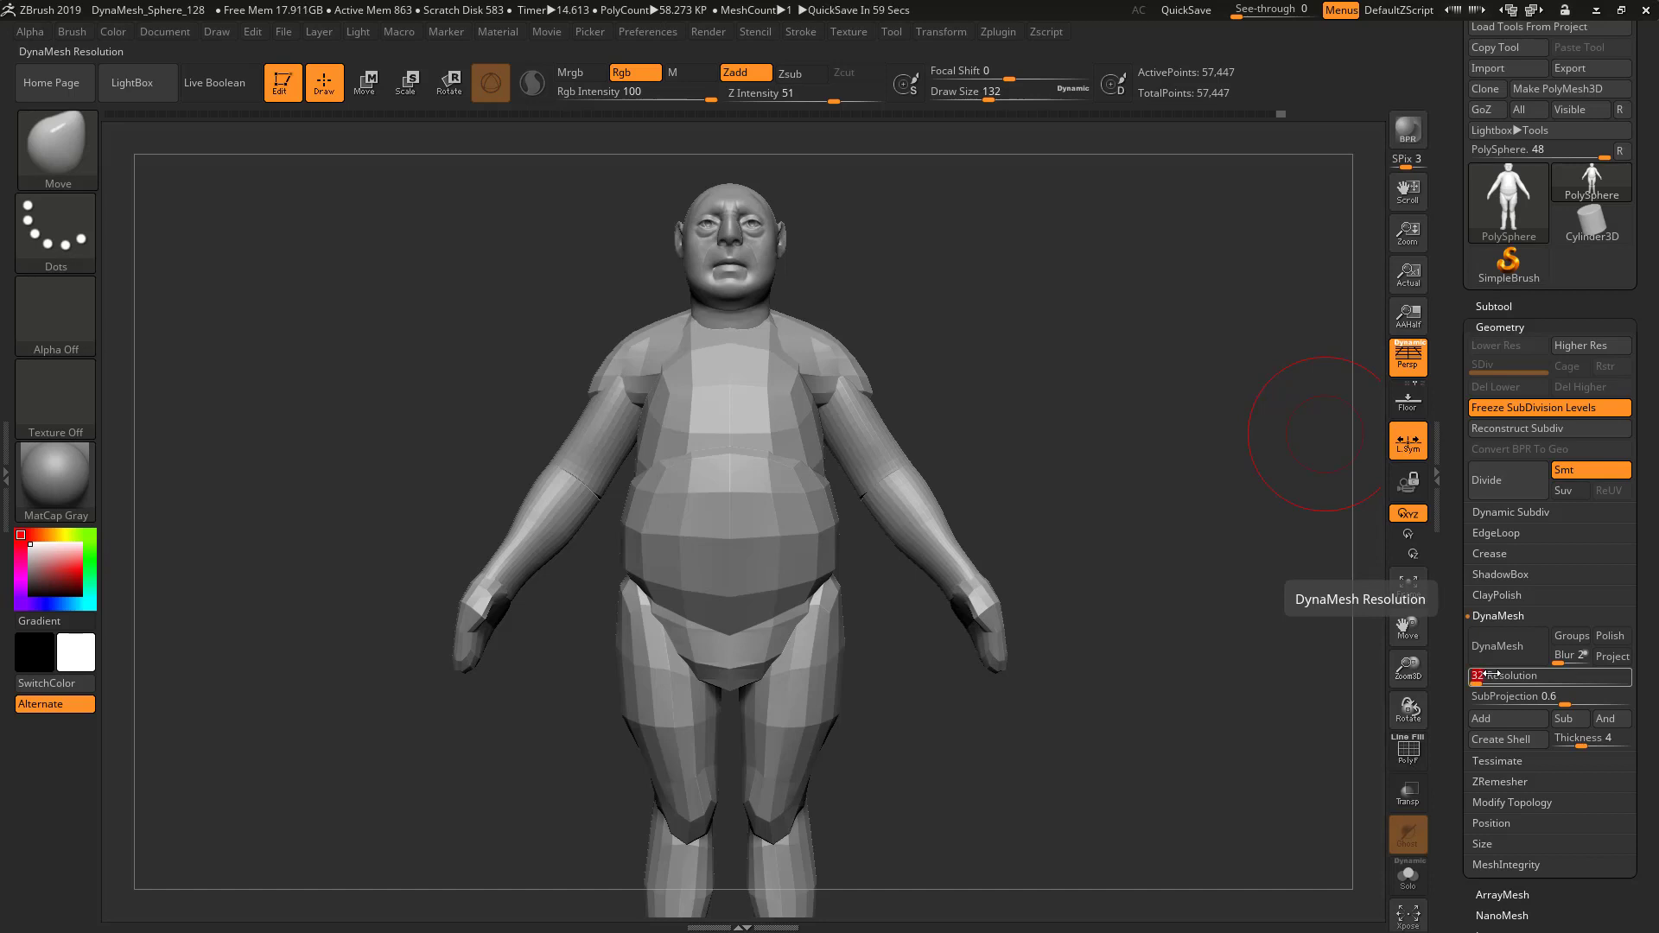
{"action": "left_click", "coordinate": [1495, 648]}
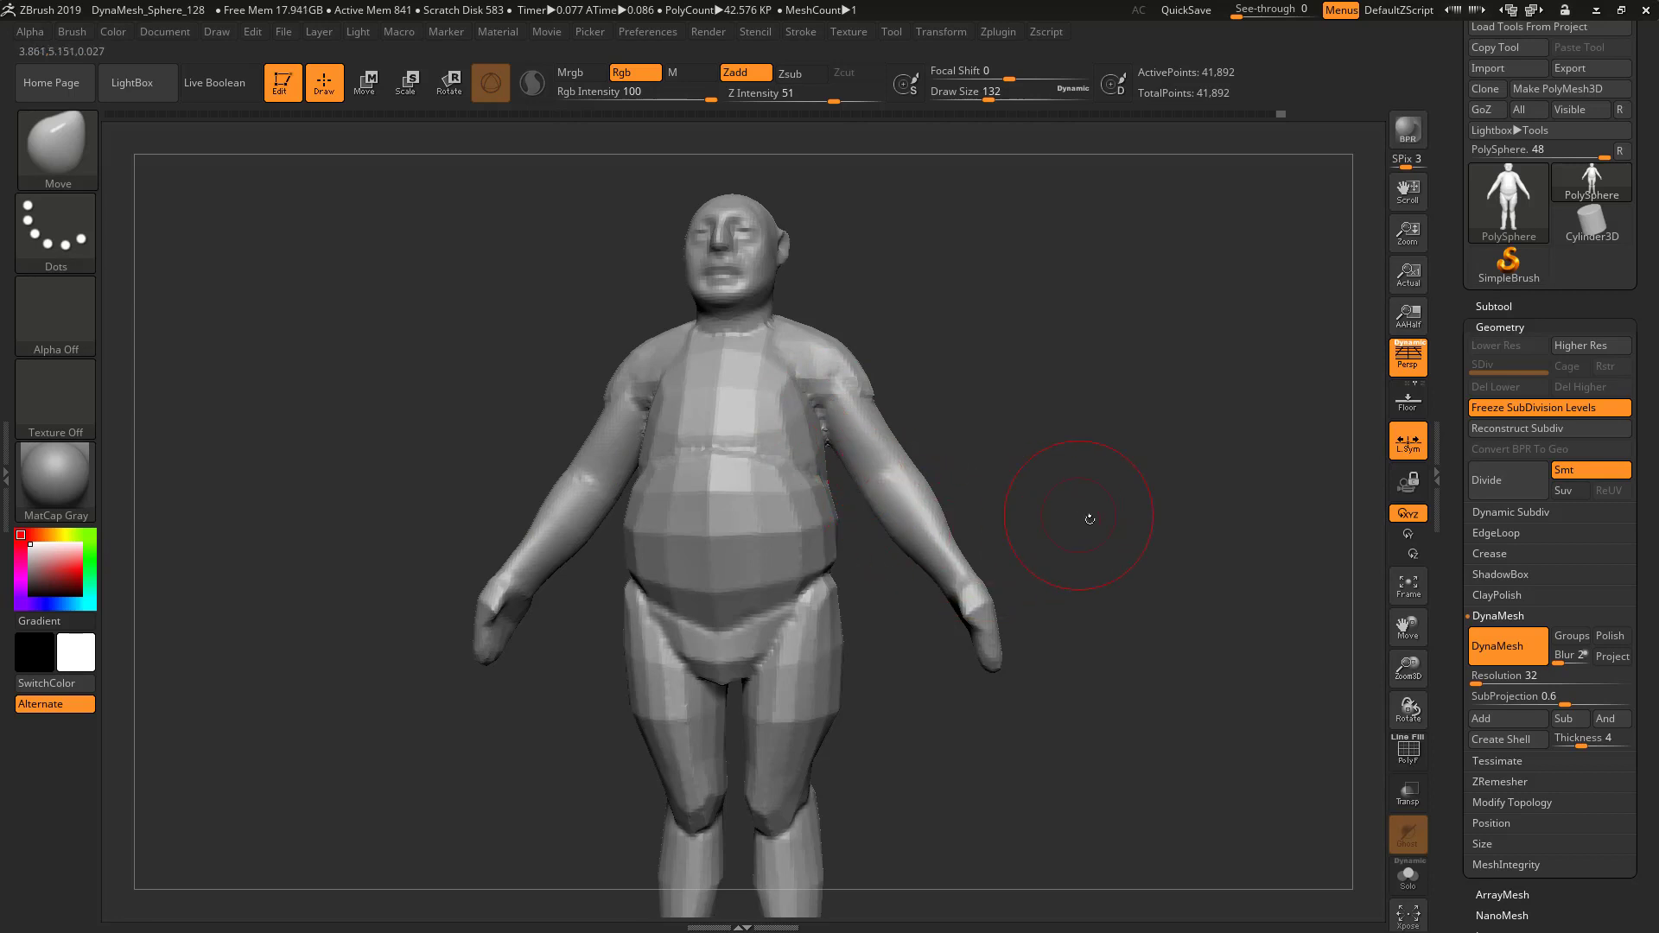
{"action": "left_click_drag", "start_coordinate": [1088, 519], "coordinate": [1107, 549], "text": "shift"}
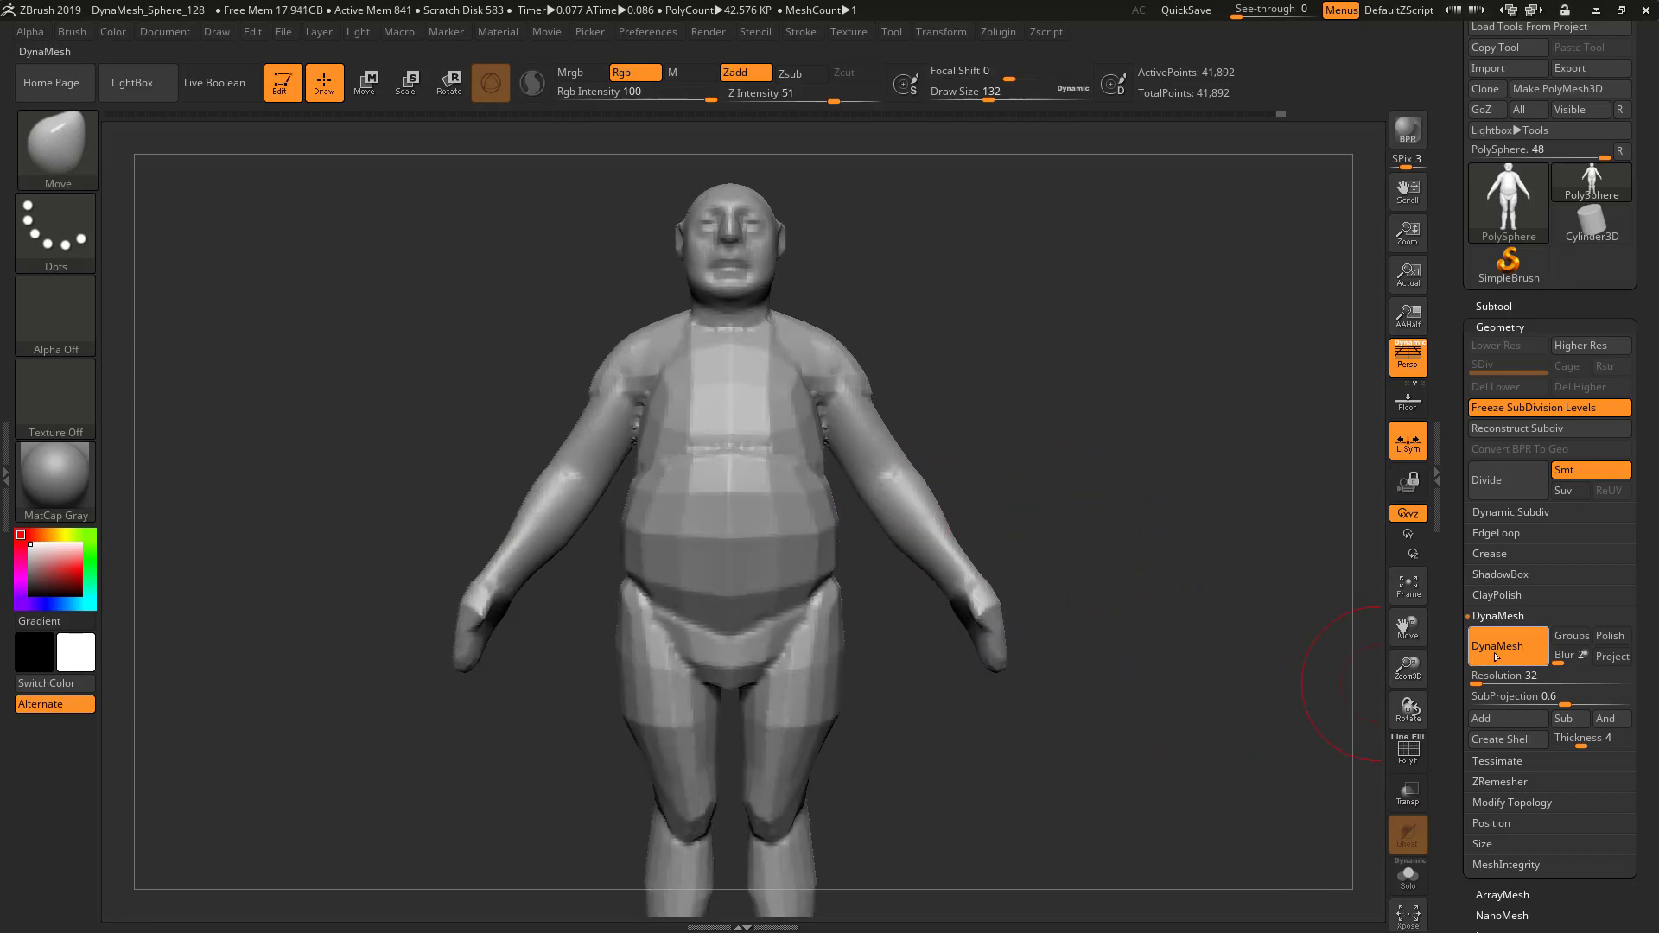
{"action": "left_click", "coordinate": [1501, 648]}
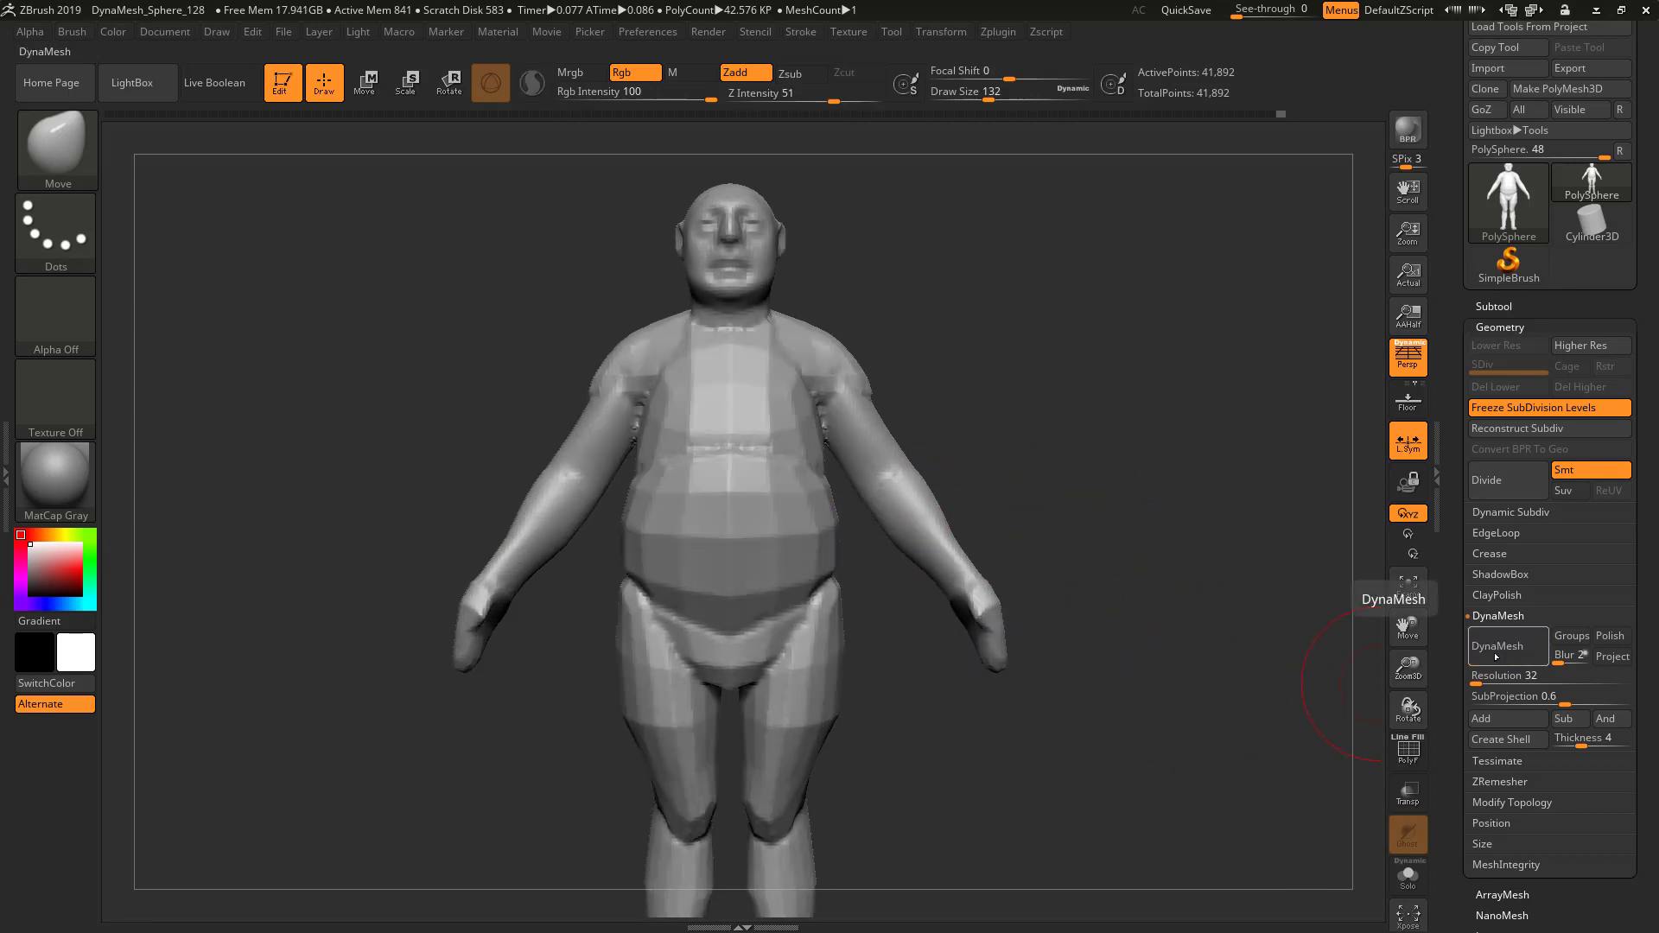
Run ZRemesher on the fused figure with a target polygons count of 20, and unfreeze the subdivision levels
{"action": "left_click", "coordinate": [1506, 783]}
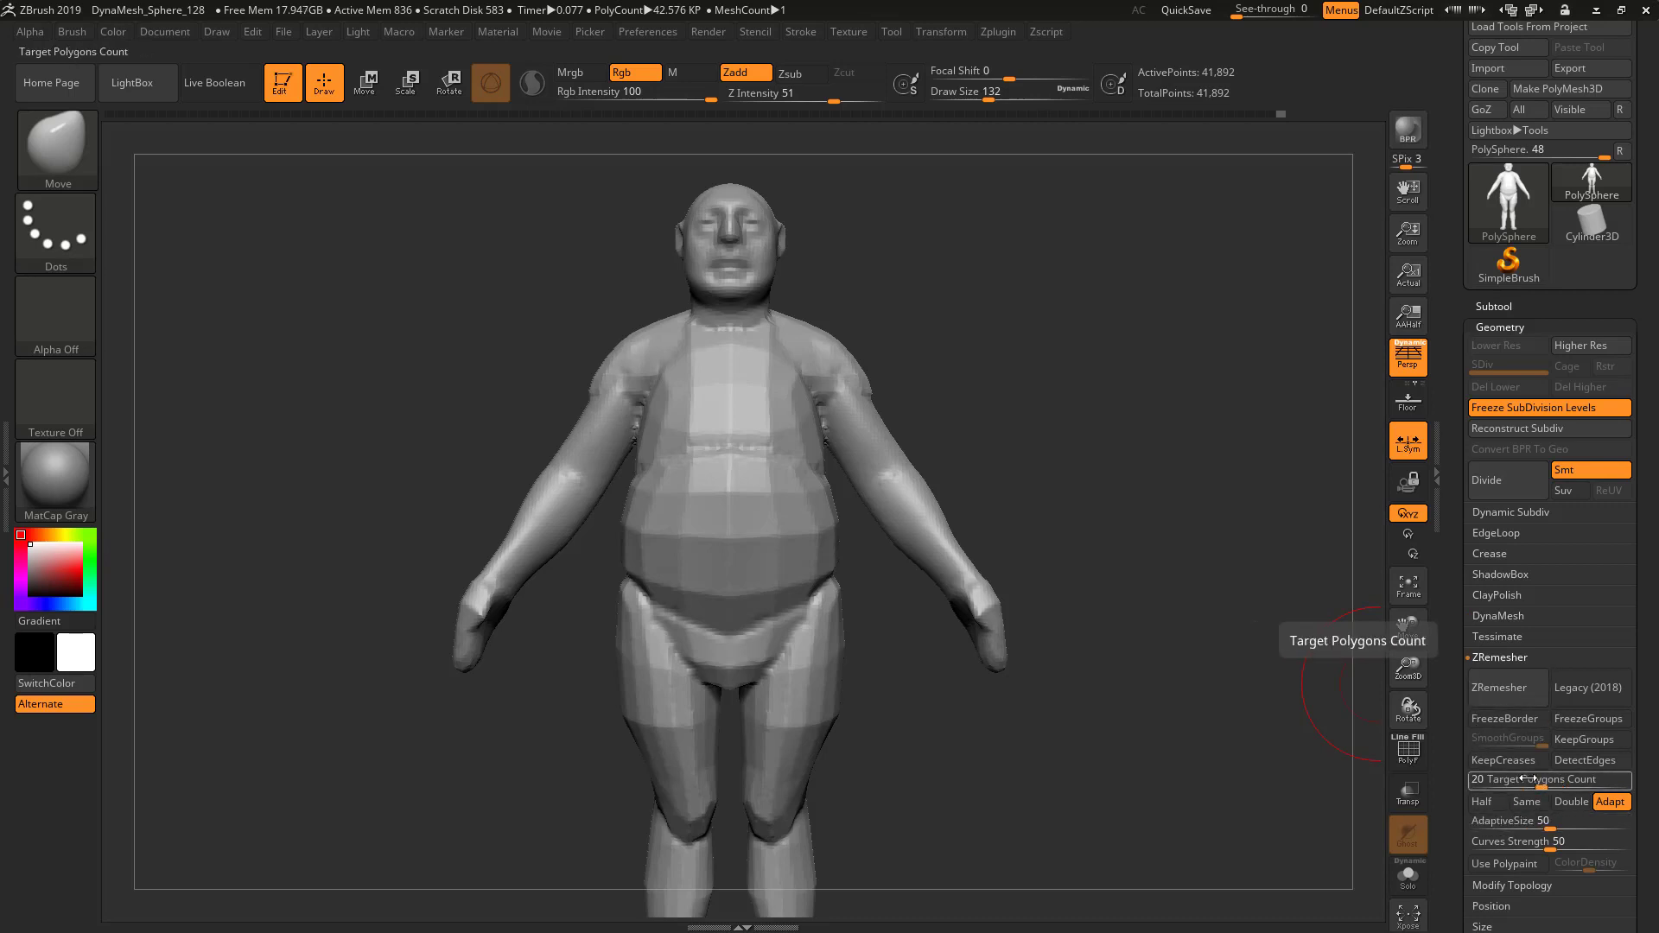
{"action": "left_click", "coordinate": [1513, 690]}
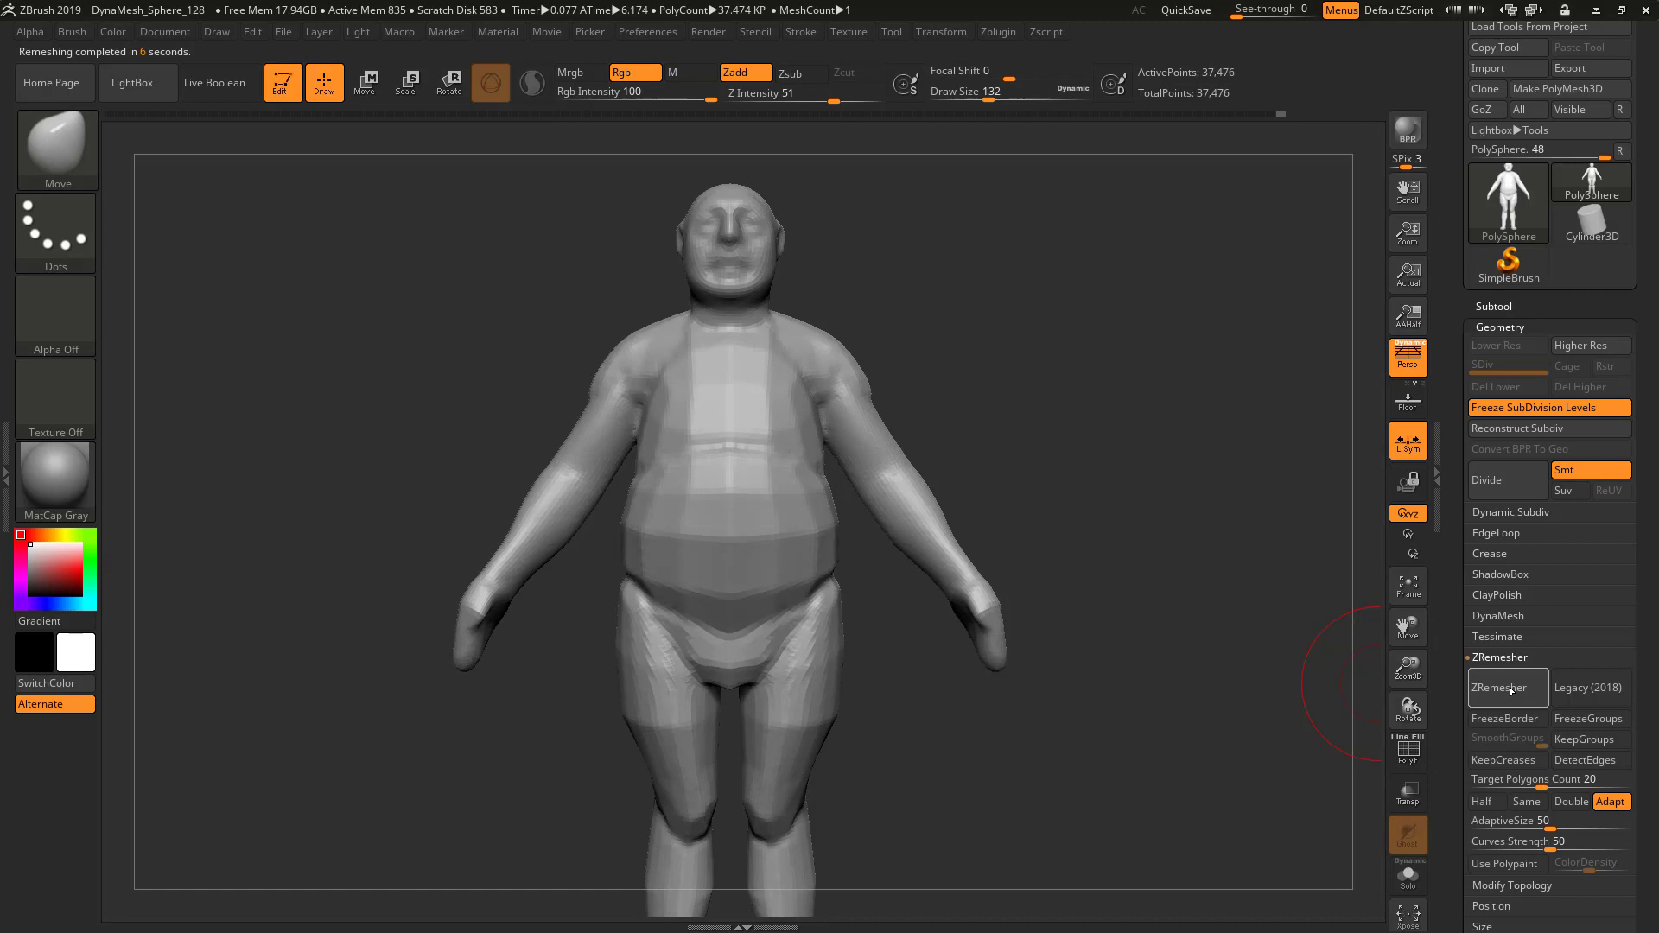
{"action": "left_click_drag", "start_coordinate": [1102, 702], "coordinate": [1139, 714]}
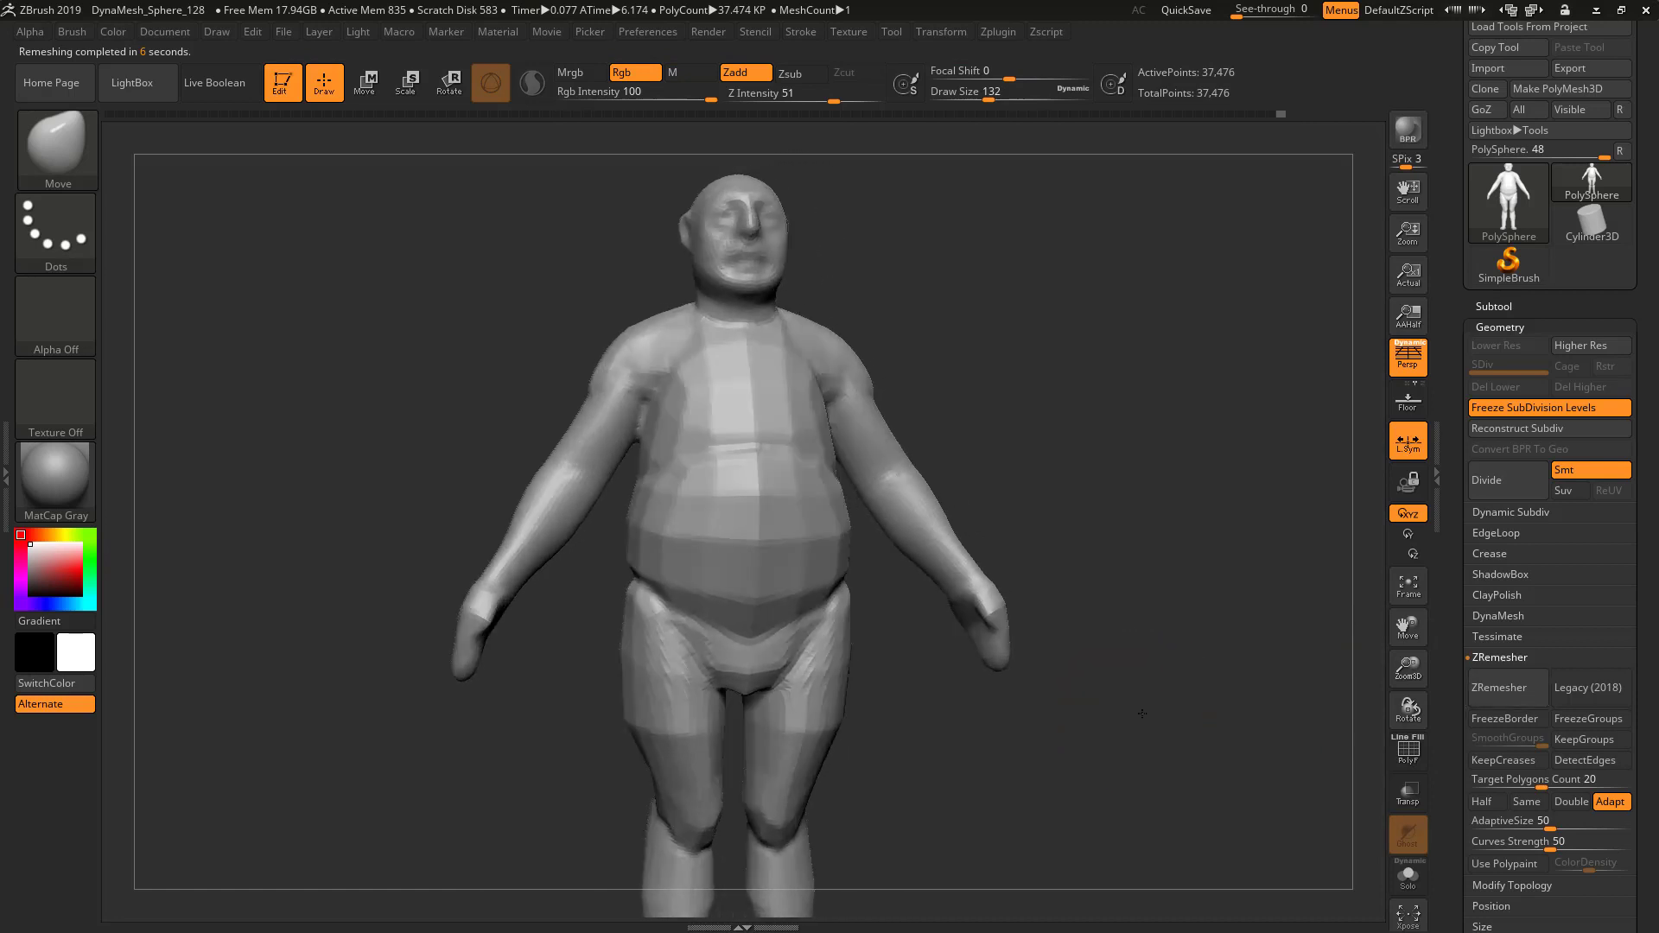
{"action": "left_click", "coordinate": [1503, 659]}
{"action": "left_click", "coordinate": [1514, 406]}
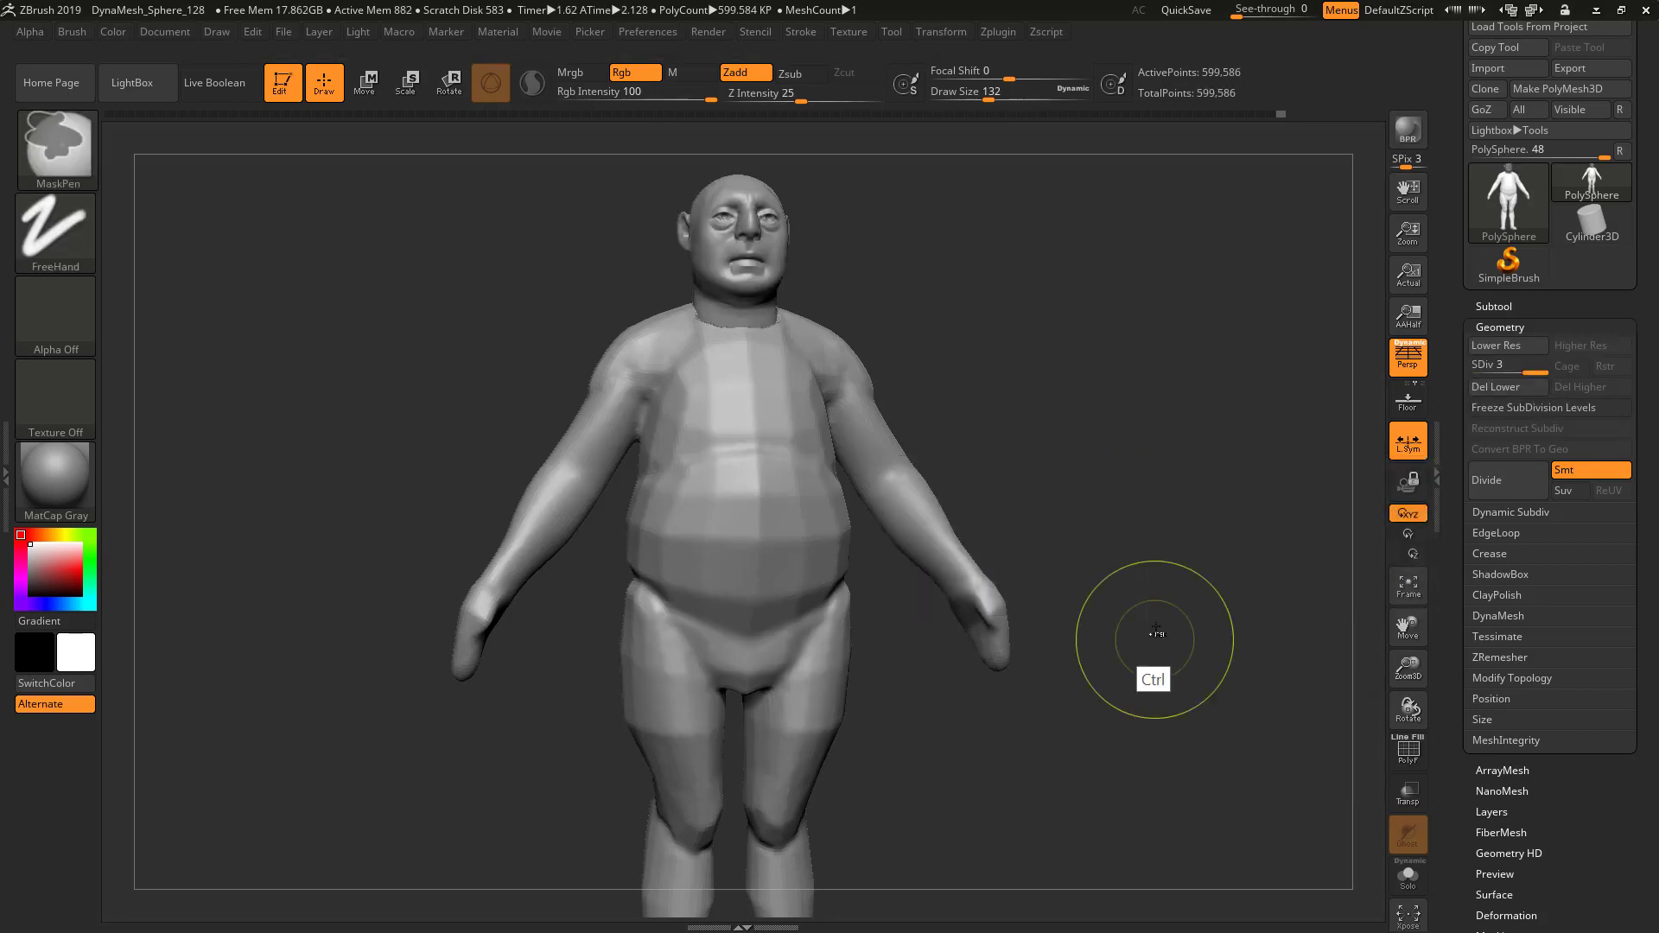
Set the Move brush's draw size to 83 and smooth the transition from the neck into the upper chest
{"action": "mouse_move", "coordinate": [1149, 630]}
{"action": "left_mouse_down"}
{"action": "mouse_move", "coordinate": [759, 352]}
{"action": "mouse_move", "coordinate": [745, 369]}
{"action": "mouse_move", "coordinate": [757, 360]}
{"action": "left_mouse_up"}
{"action": "key", "text": "s"}
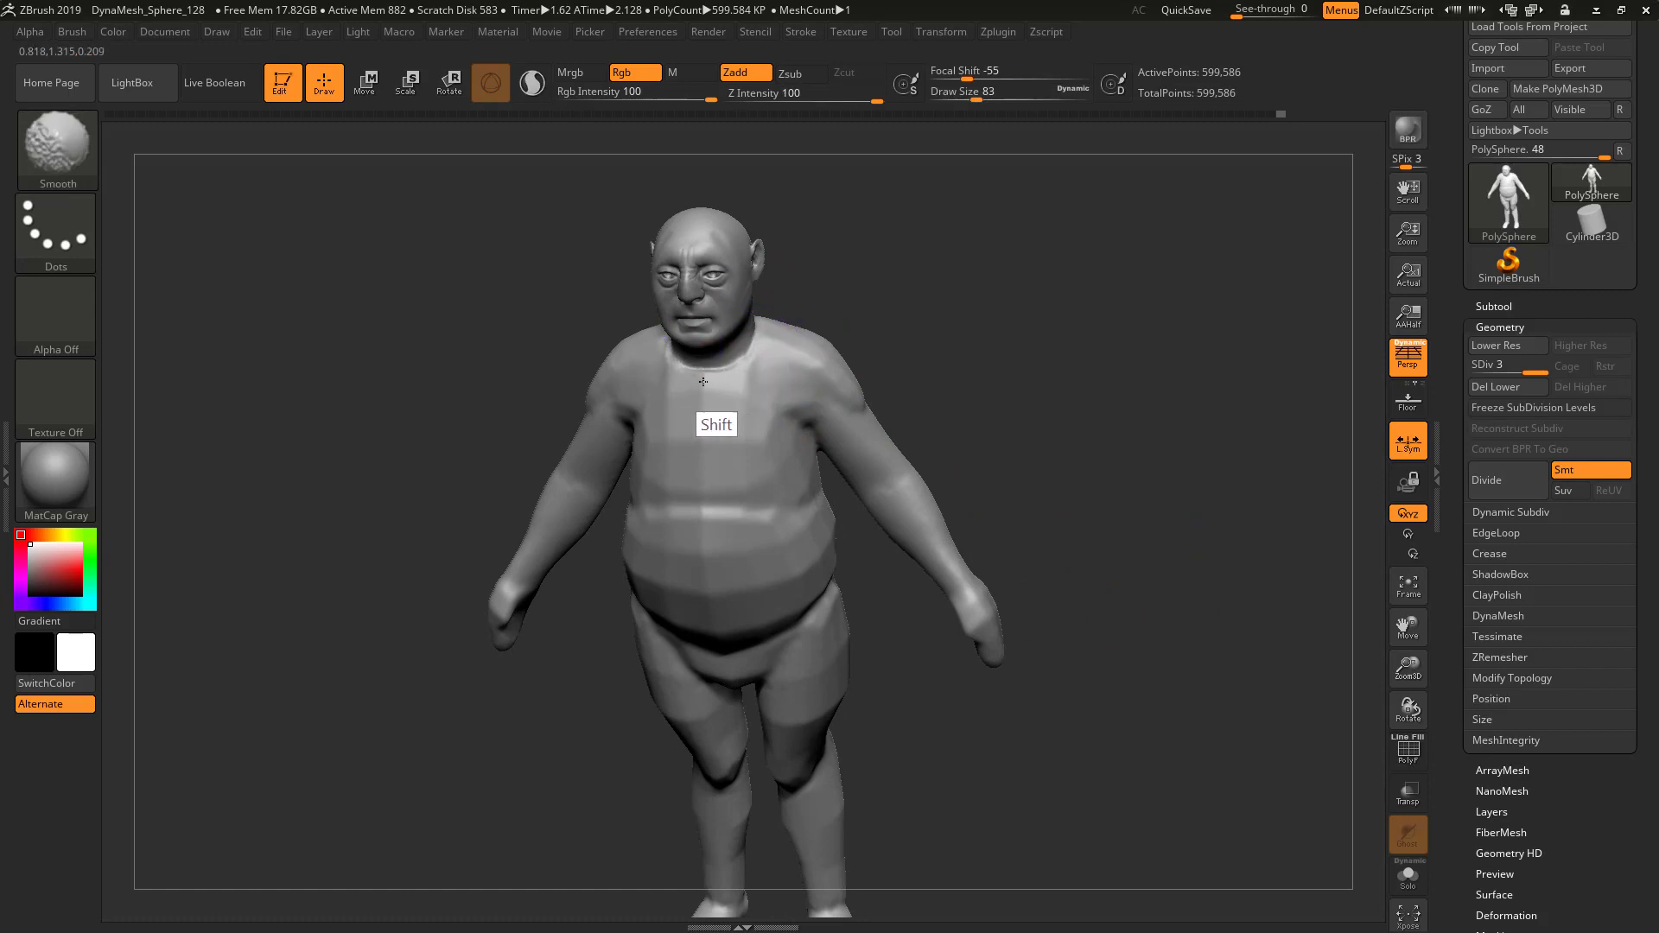
{"action": "left_click_drag", "start_coordinate": [897, 323], "coordinate": [807, 333]}
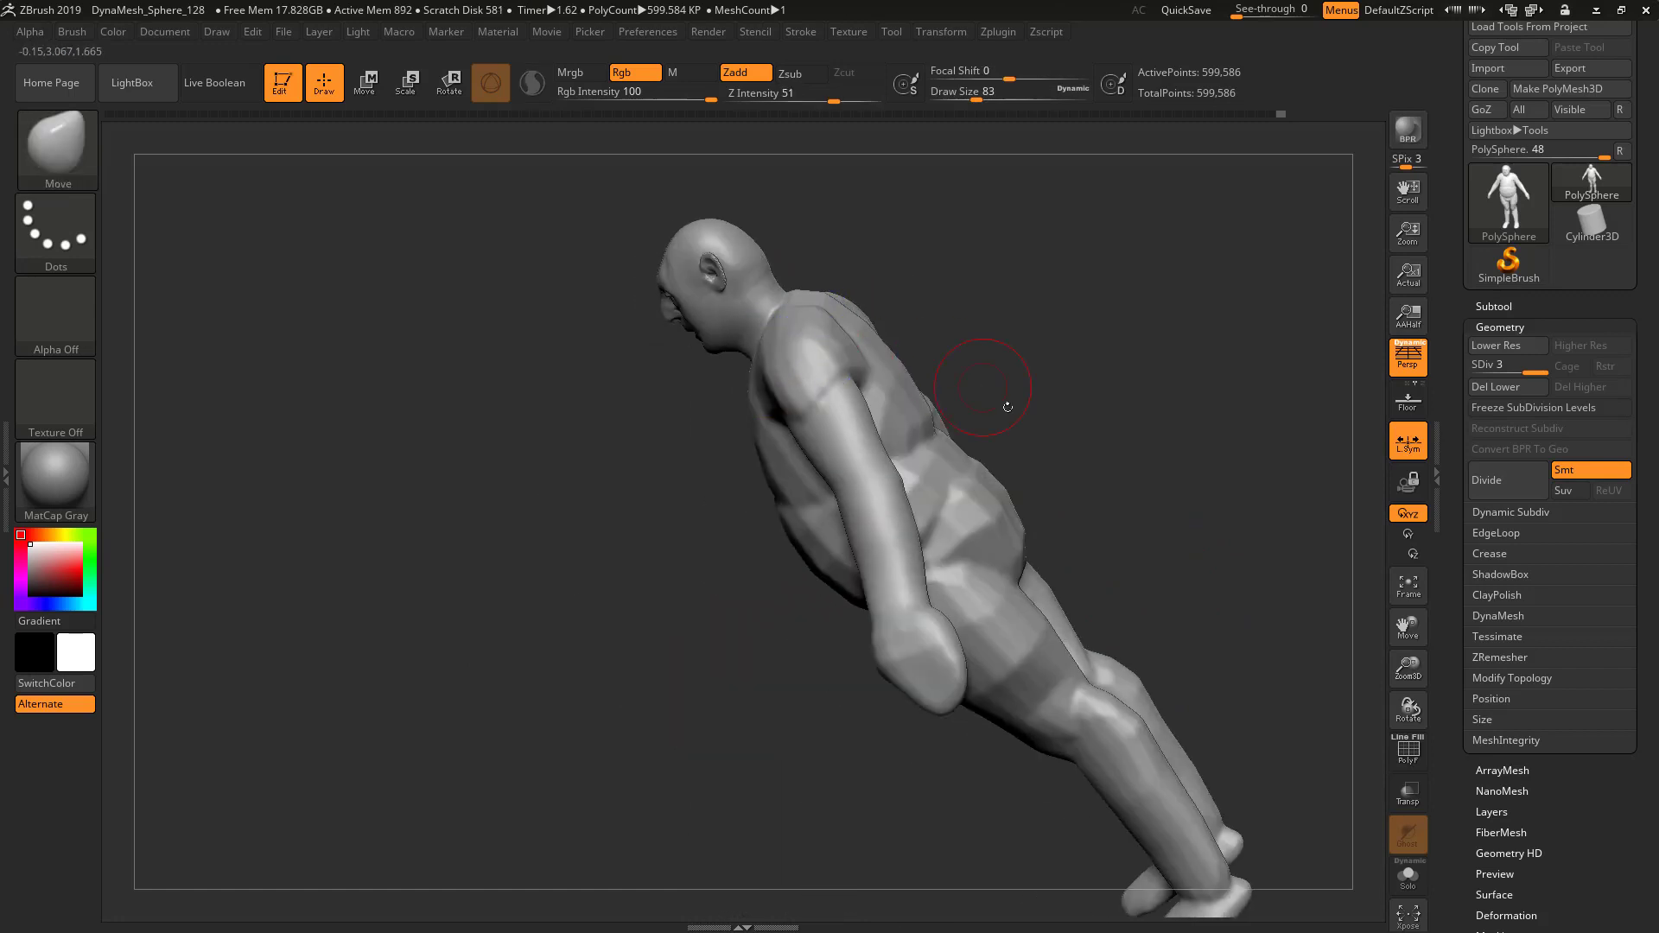
{"action": "mouse_move", "coordinate": [1008, 400]}
{"action": "left_mouse_down", "text": "shift"}
{"action": "mouse_move", "coordinate": [1092, 407]}
{"action": "mouse_move", "coordinate": [1074, 434]}
{"action": "left_mouse_up", "text": "shift"}
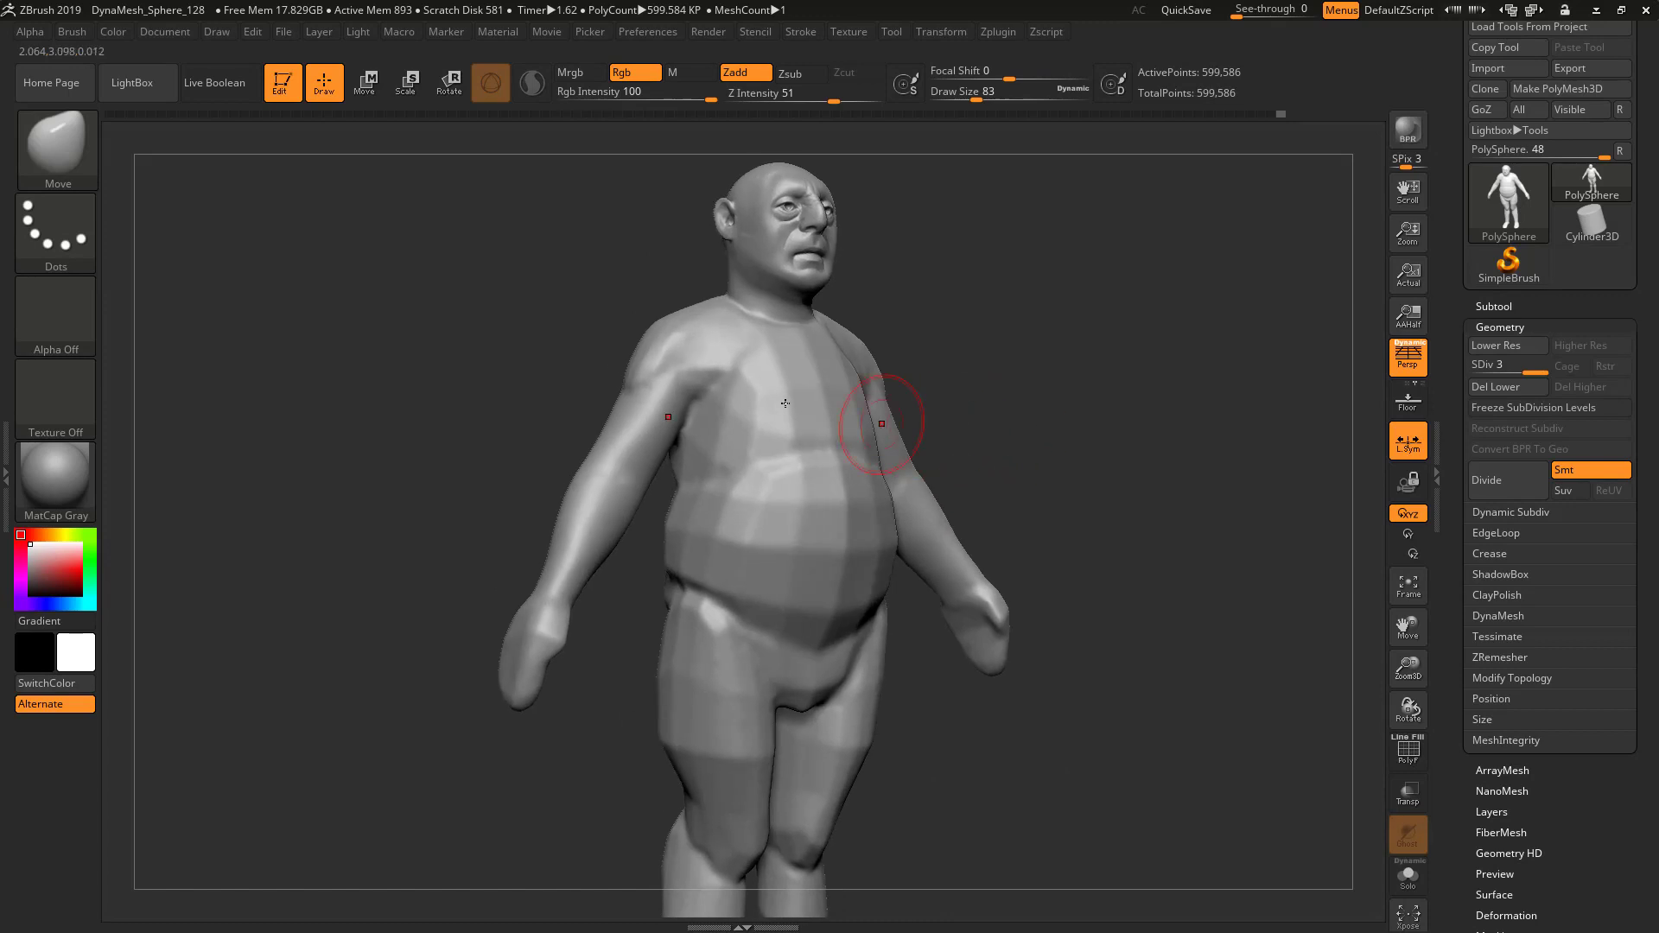
Build up the chest muscles with the RK_BallStylus brush, and carve their edge near the front of the shoulder at draw size 59
{"action": "key", "text": "1"}
{"action": "left_click_drag", "start_coordinate": [711, 380], "coordinate": [731, 370]}
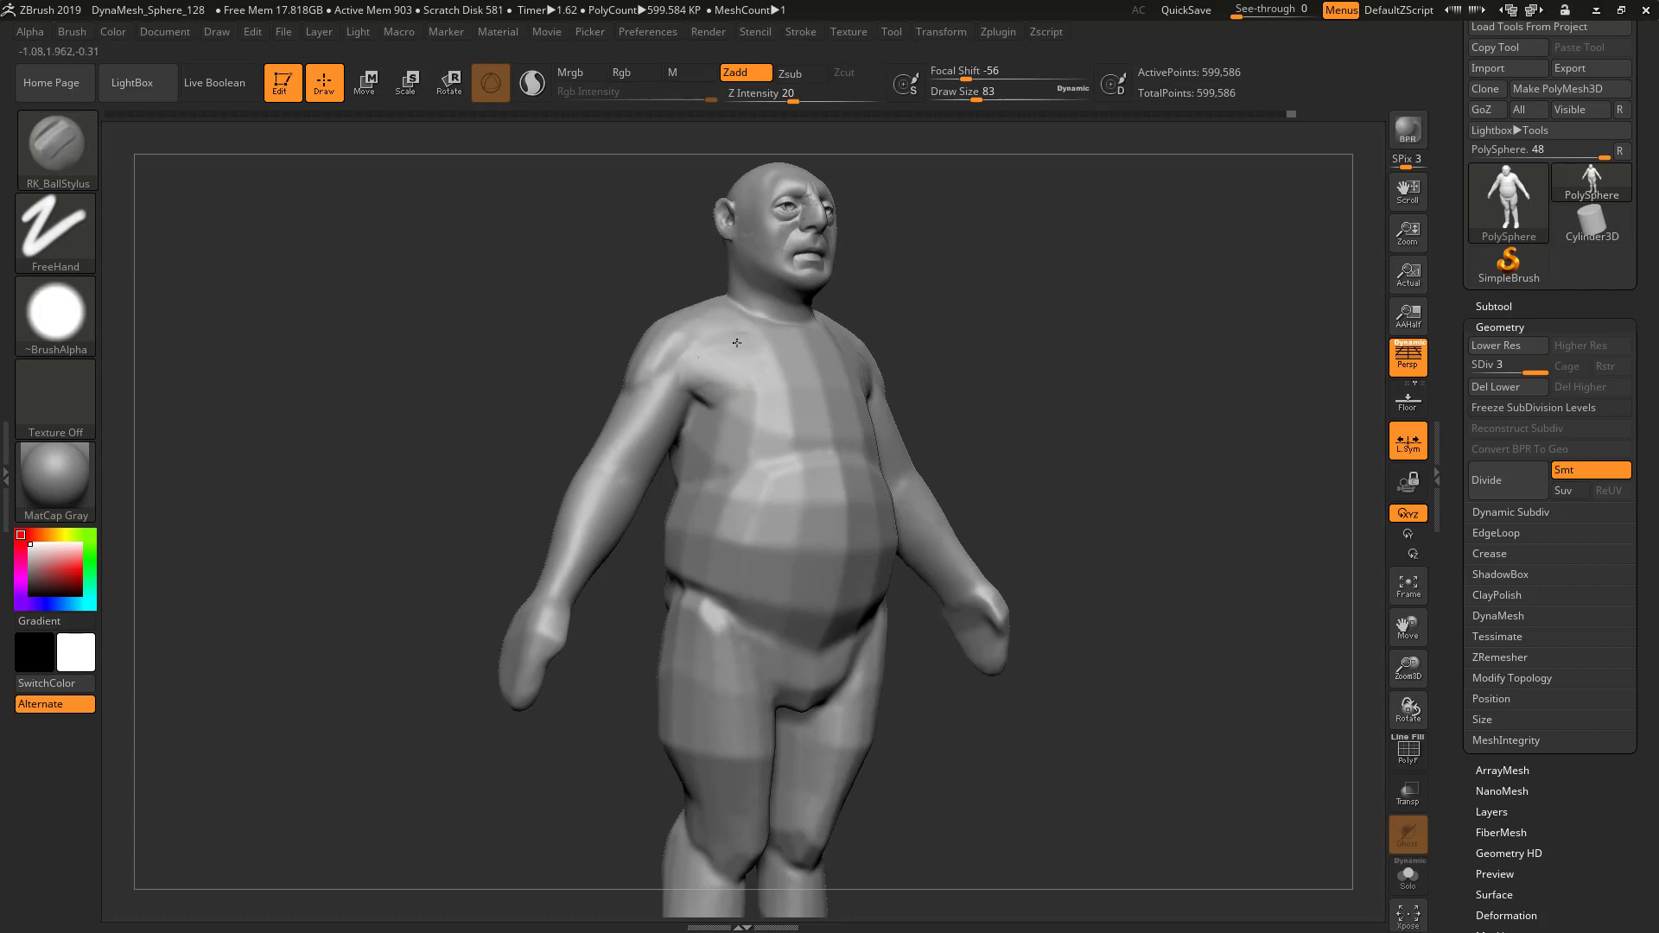
{"action": "mouse_move", "coordinate": [723, 387]}
{"action": "left_mouse_down"}
{"action": "mouse_move", "coordinate": [737, 395]}
{"action": "mouse_move", "coordinate": [716, 367]}
{"action": "mouse_move", "coordinate": [781, 386]}
{"action": "mouse_move", "coordinate": [722, 363]}
{"action": "mouse_move", "coordinate": [771, 364]}
{"action": "mouse_move", "coordinate": [706, 368]}
{"action": "left_mouse_up"}
{"action": "key", "text": "s"}
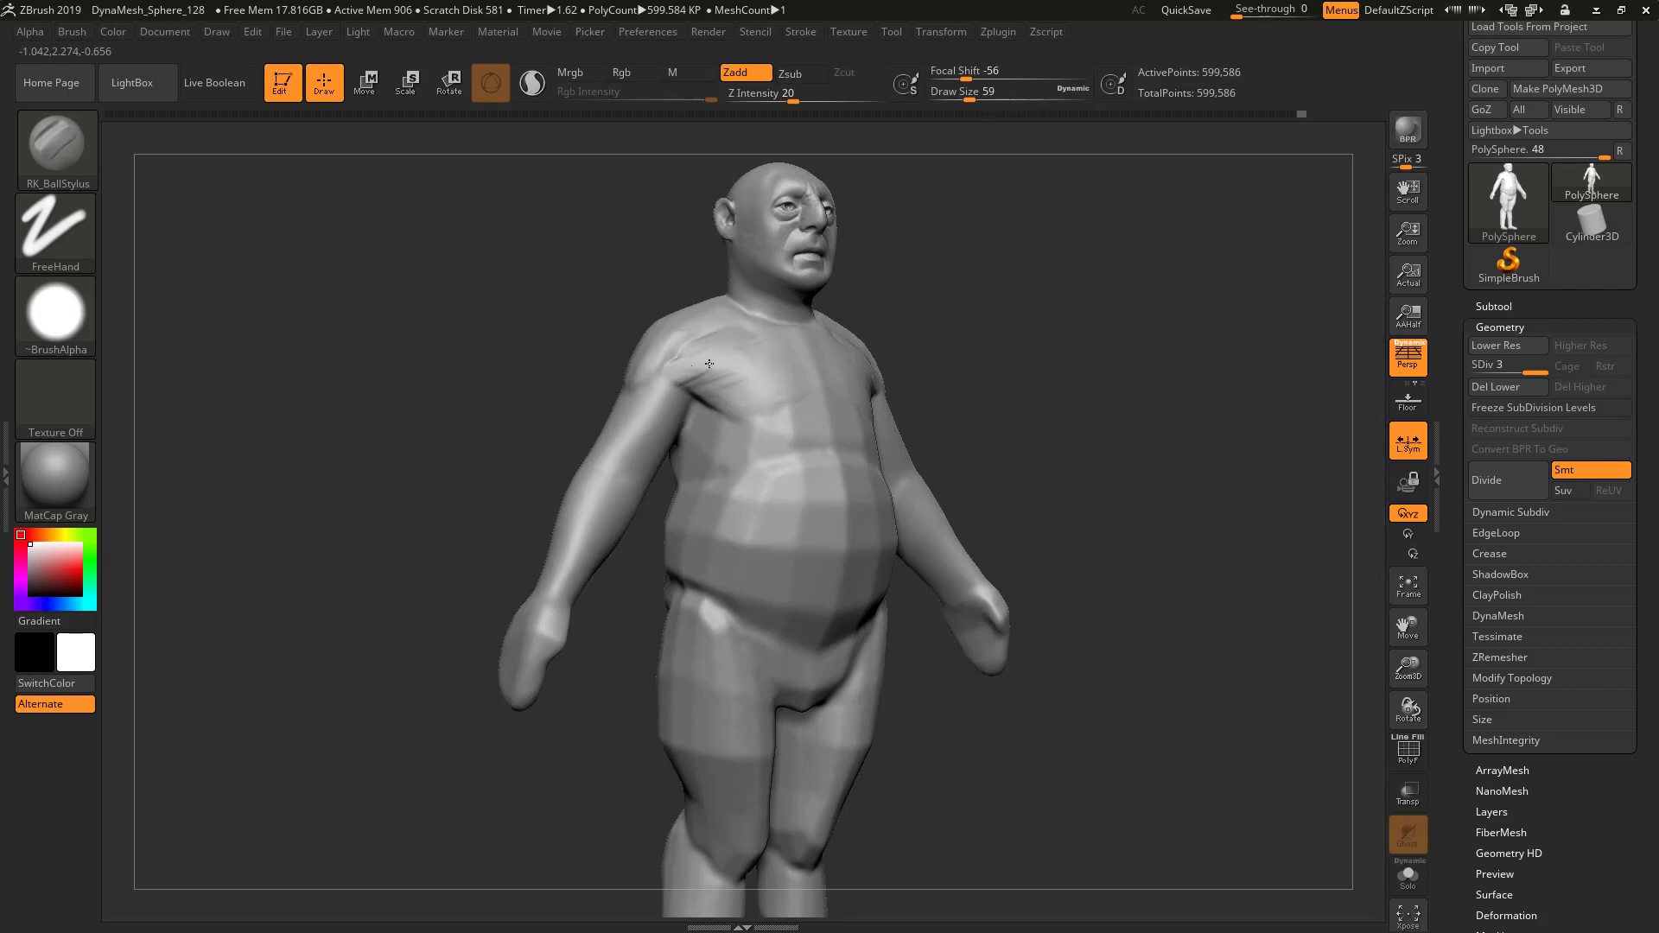
{"action": "left_click_drag", "start_coordinate": [681, 371], "coordinate": [713, 356], "text": "alt"}
{"action": "key", "text": "ctrl"}
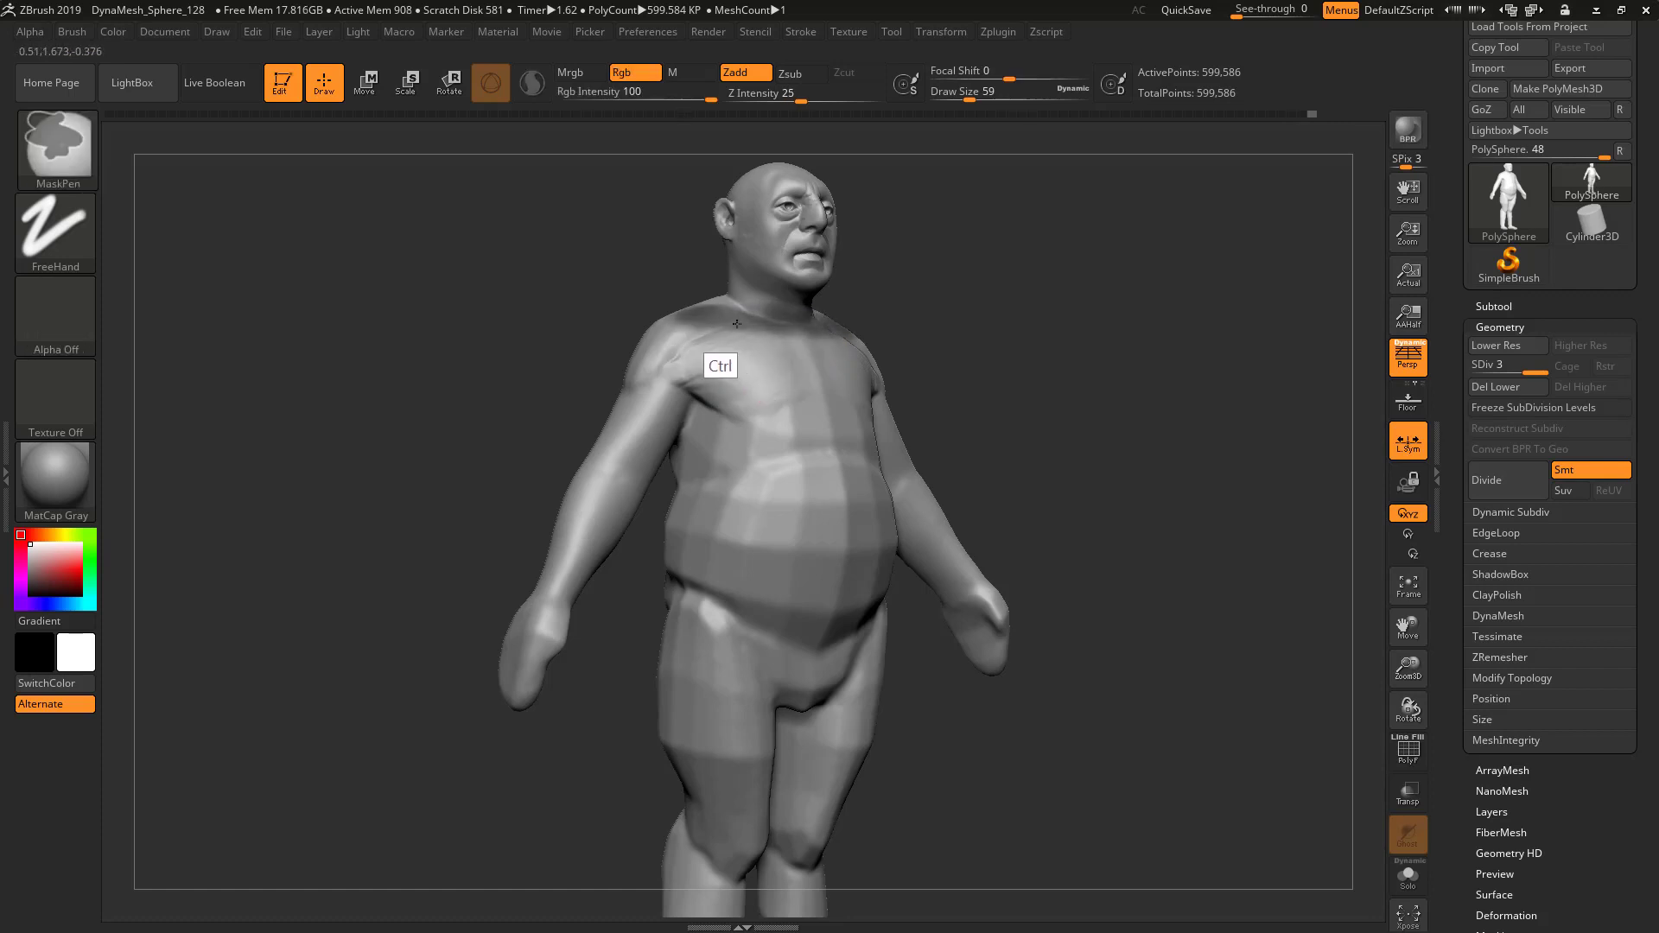
{"action": "left_click_drag", "start_coordinate": [736, 324], "coordinate": [814, 334], "text": "ctrl"}
{"action": "left_click_drag", "start_coordinate": [926, 351], "coordinate": [938, 368], "text": "ctrl"}
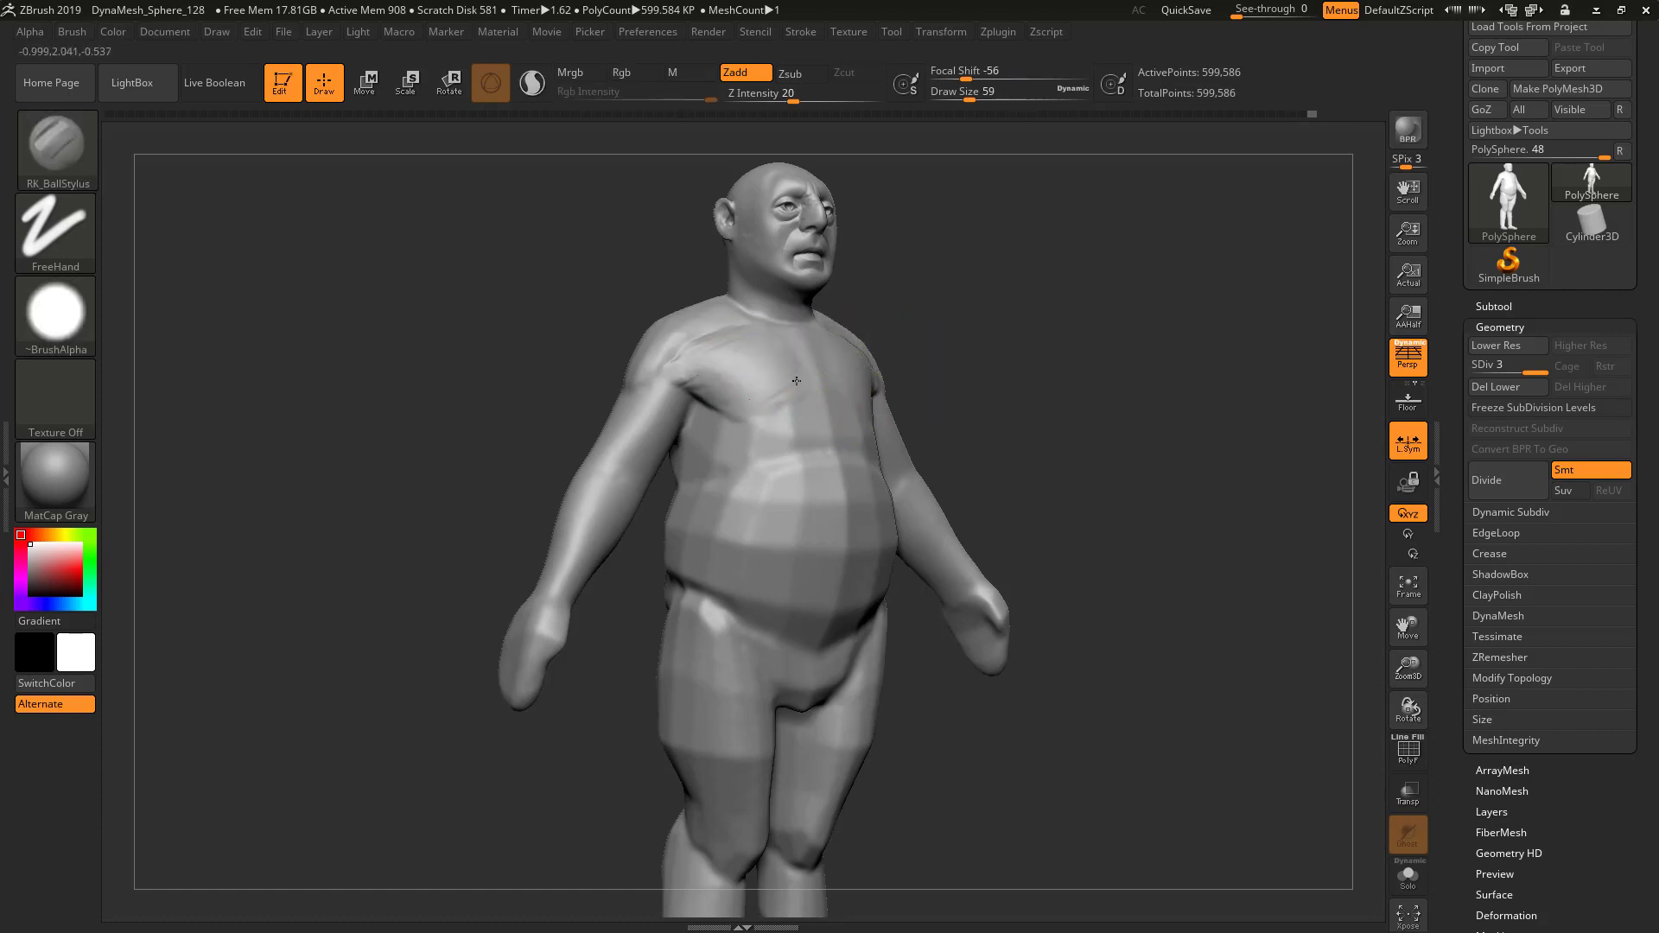
Define the chest muscle's lower edge toward the armpit, and sketch its fan of fibres as a temporary mask at draw size 7
{"action": "left_click_drag", "start_coordinate": [1028, 354], "coordinate": [916, 367]}
{"action": "left_click_drag", "start_coordinate": [916, 368], "coordinate": [1111, 452], "text": "shift"}
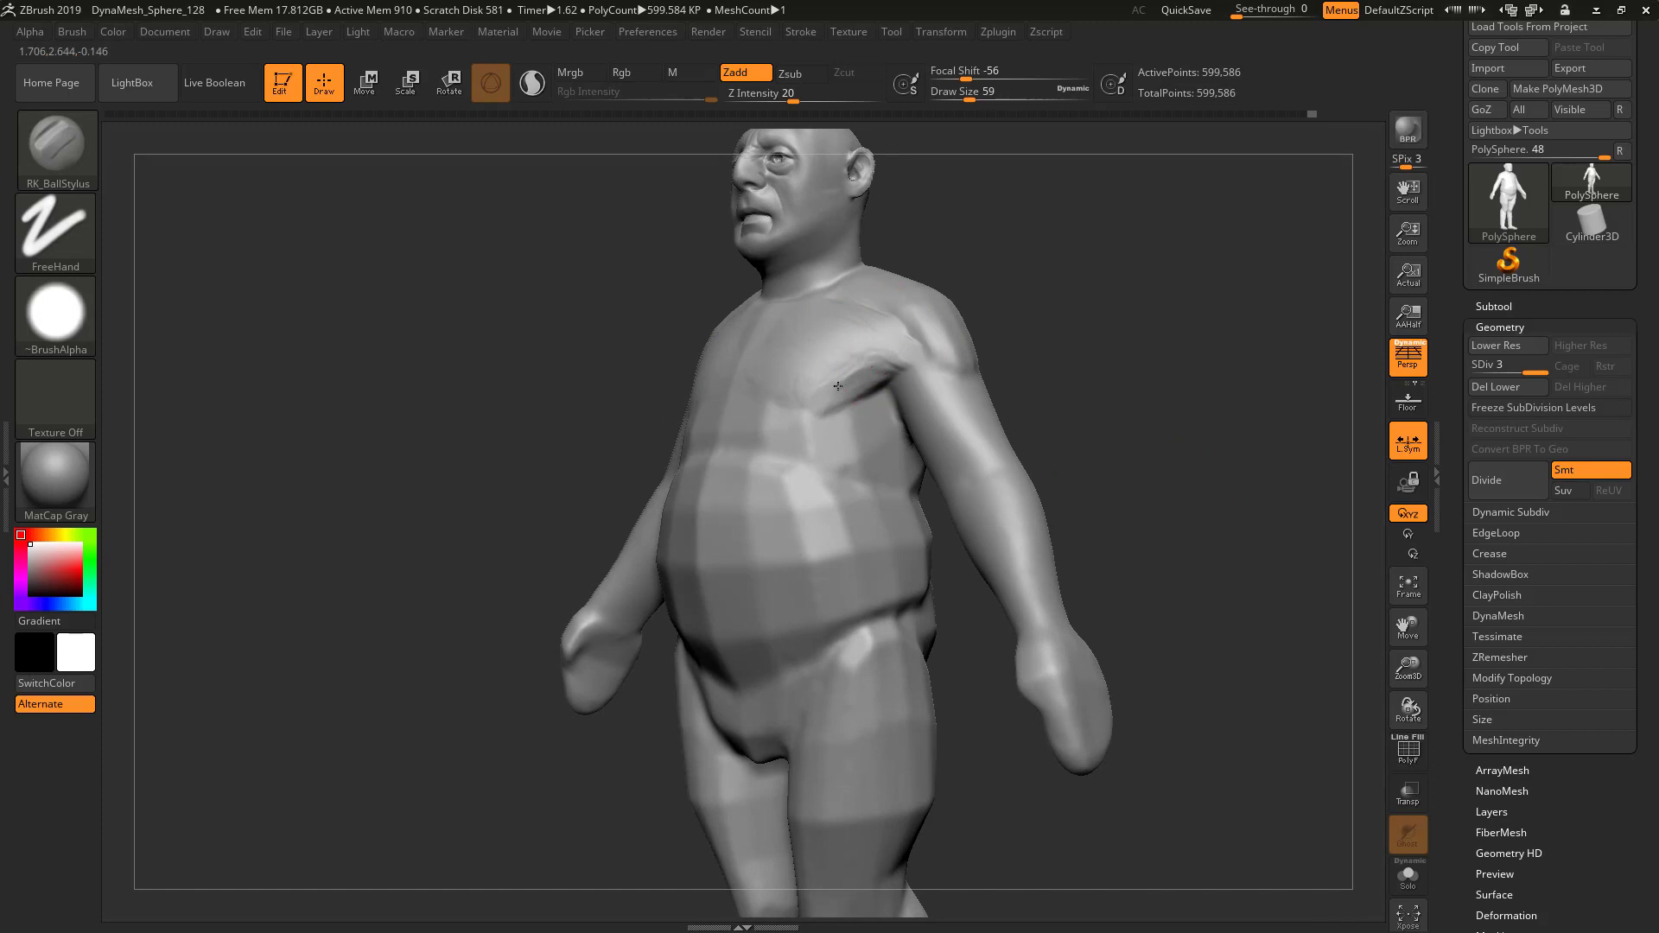
{"action": "mouse_move", "coordinate": [999, 360]}
{"action": "left_mouse_down"}
{"action": "mouse_move", "coordinate": [920, 350]}
{"action": "mouse_move", "coordinate": [840, 398]}
{"action": "mouse_move", "coordinate": [906, 333]}
{"action": "mouse_move", "coordinate": [804, 323]}
{"action": "mouse_move", "coordinate": [799, 411]}
{"action": "mouse_move", "coordinate": [870, 393]}
{"action": "mouse_move", "coordinate": [825, 341]}
{"action": "mouse_move", "coordinate": [875, 396]}
{"action": "left_mouse_up"}
{"action": "key", "text": "ctrl"}
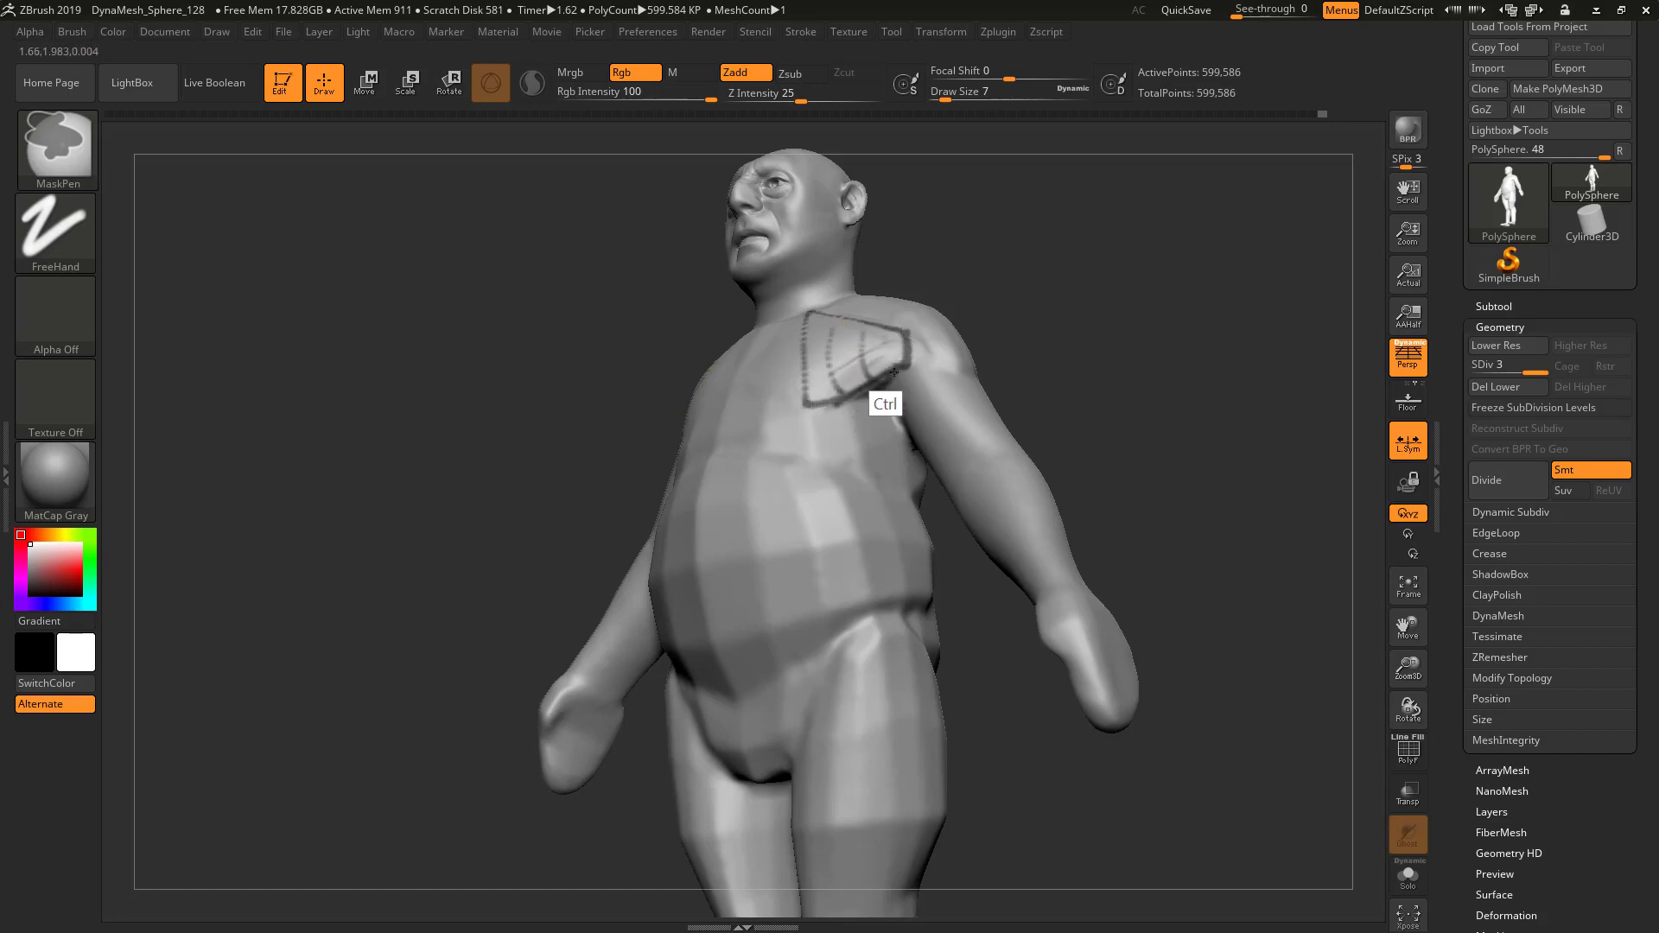
{"action": "left_click_drag", "start_coordinate": [1113, 393], "coordinate": [1062, 431], "text": "ctrl"}
Set the RK_BallStylus draw size to 59 and sculpt the chest muscle's fibres running up into the shoulder
{"action": "key", "text": "s"}
{"action": "left_click_drag", "start_coordinate": [910, 385], "coordinate": [932, 382]}
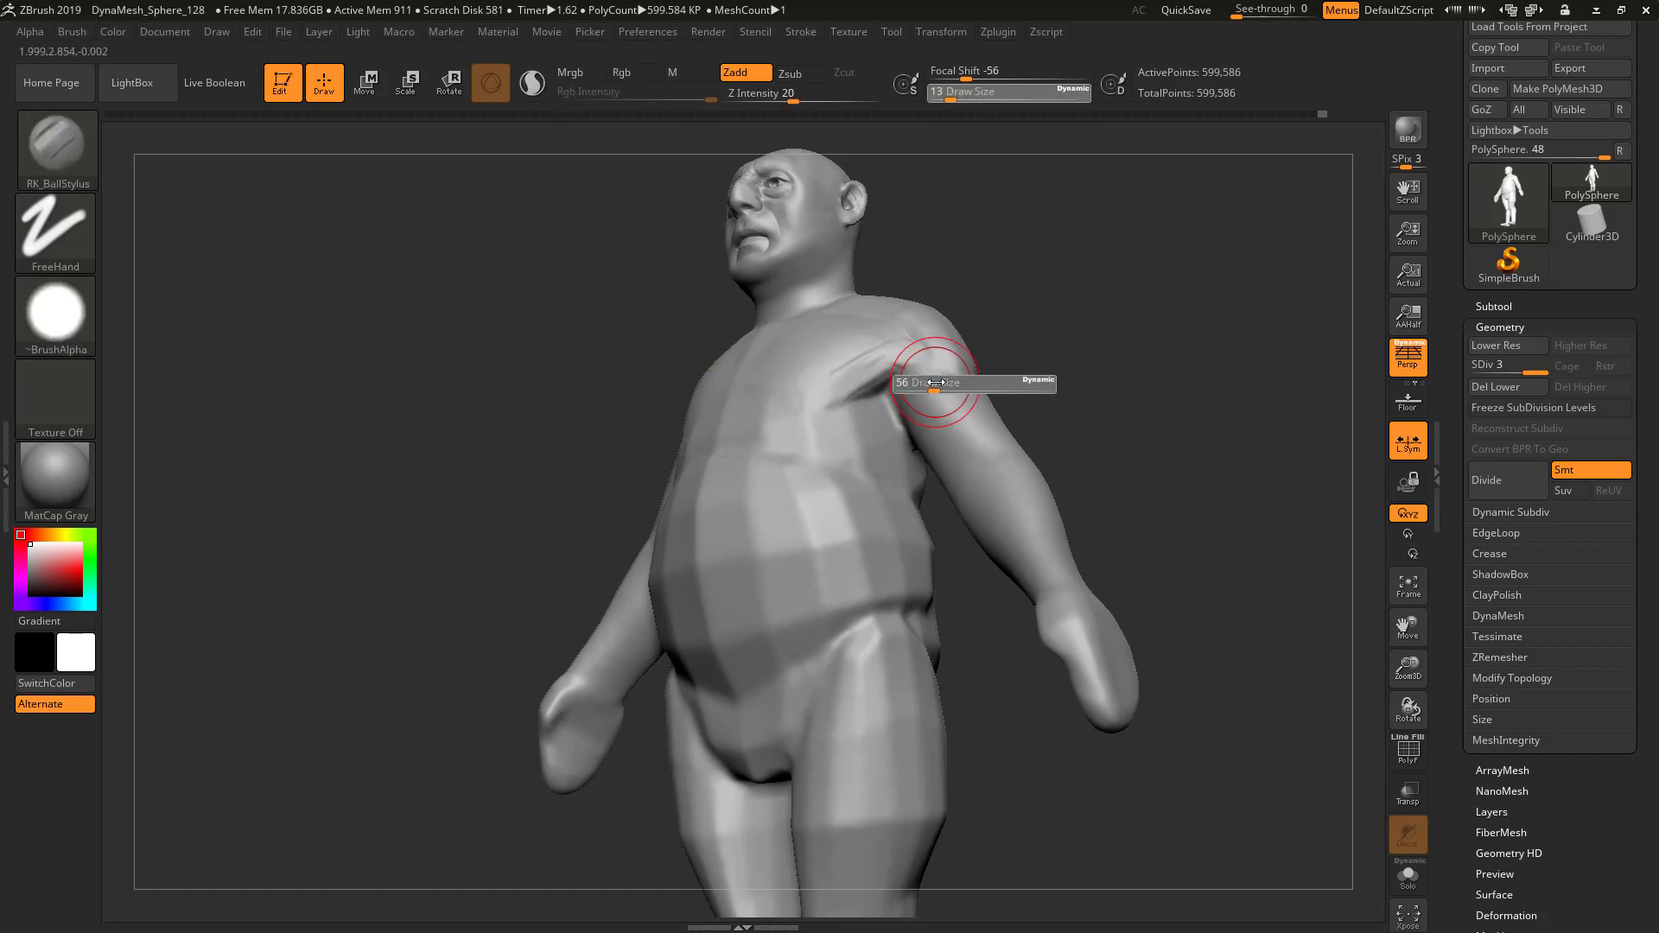
{"action": "mouse_move", "coordinate": [1080, 387]}
{"action": "left_mouse_down"}
{"action": "mouse_move", "coordinate": [1051, 392]}
{"action": "mouse_move", "coordinate": [974, 489]}
{"action": "left_mouse_up"}
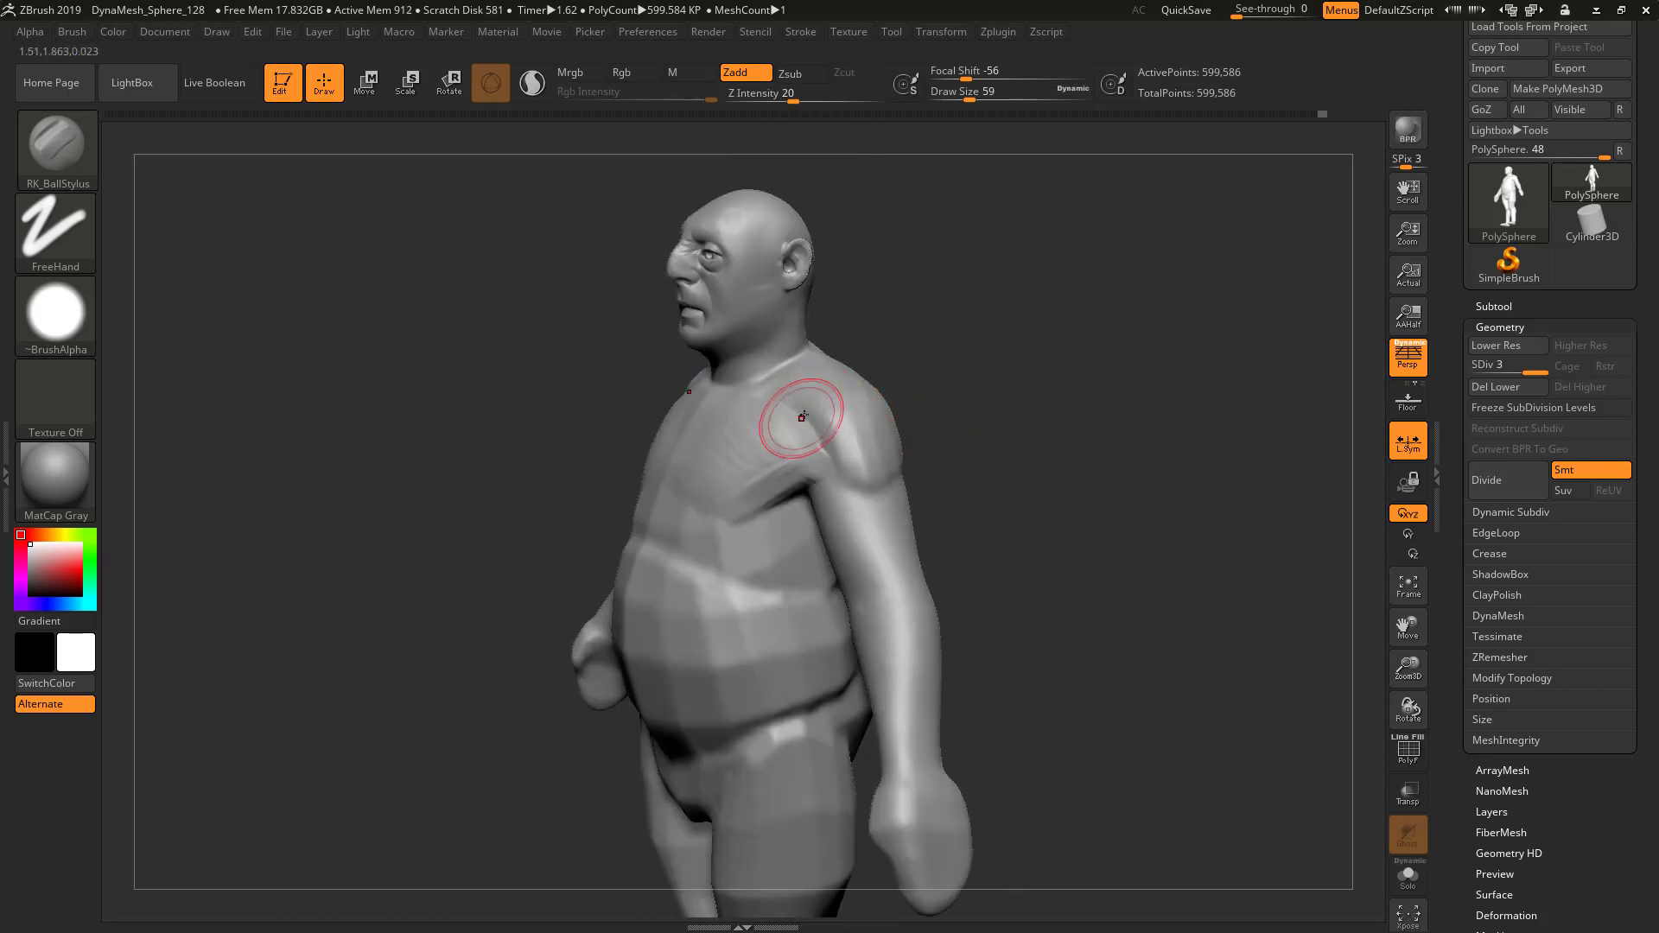
{"action": "mouse_move", "coordinate": [916, 419]}
{"action": "left_mouse_down"}
{"action": "mouse_move", "coordinate": [970, 418]}
{"action": "mouse_move", "coordinate": [1033, 459]}
{"action": "mouse_move", "coordinate": [1020, 528]}
{"action": "mouse_move", "coordinate": [1013, 511]}
{"action": "left_mouse_up"}
Set the draw size to 23 and sculpt the collarbones and the pit at the base of the neck
{"action": "key", "text": "s"}
{"action": "left_click_drag", "start_coordinate": [795, 409], "coordinate": [804, 422]}
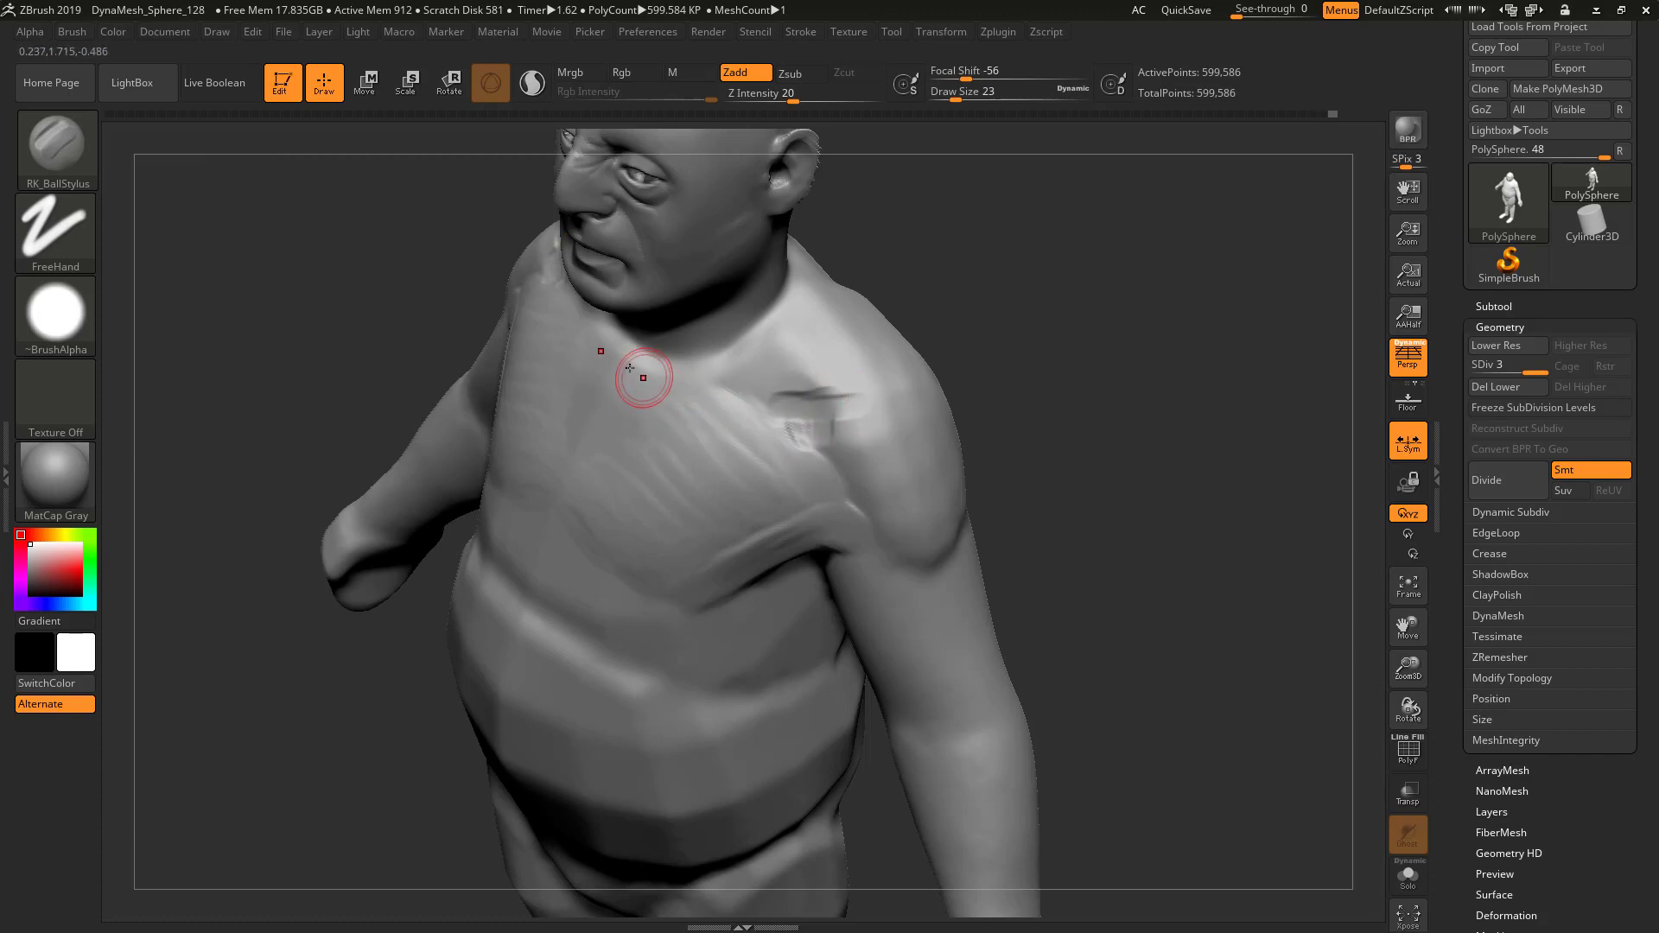
{"action": "mouse_move", "coordinate": [970, 352]}
{"action": "left_mouse_down", "text": "shift"}
{"action": "mouse_move", "coordinate": [1012, 326]}
{"action": "mouse_move", "coordinate": [1188, 384]}
{"action": "left_mouse_up", "text": "shift"}
{"action": "left_click_drag", "start_coordinate": [711, 424], "coordinate": [712, 429], "text": "alt"}
{"action": "left_click_drag", "start_coordinate": [1071, 285], "coordinate": [1037, 389]}
{"action": "mouse_move", "coordinate": [737, 448]}
{"action": "left_mouse_down"}
{"action": "mouse_move", "coordinate": [821, 410]}
{"action": "mouse_move", "coordinate": [895, 404]}
{"action": "mouse_move", "coordinate": [772, 432]}
{"action": "mouse_move", "coordinate": [968, 363]}
{"action": "mouse_move", "coordinate": [938, 378]}
{"action": "mouse_move", "coordinate": [950, 361]}
{"action": "left_mouse_up"}
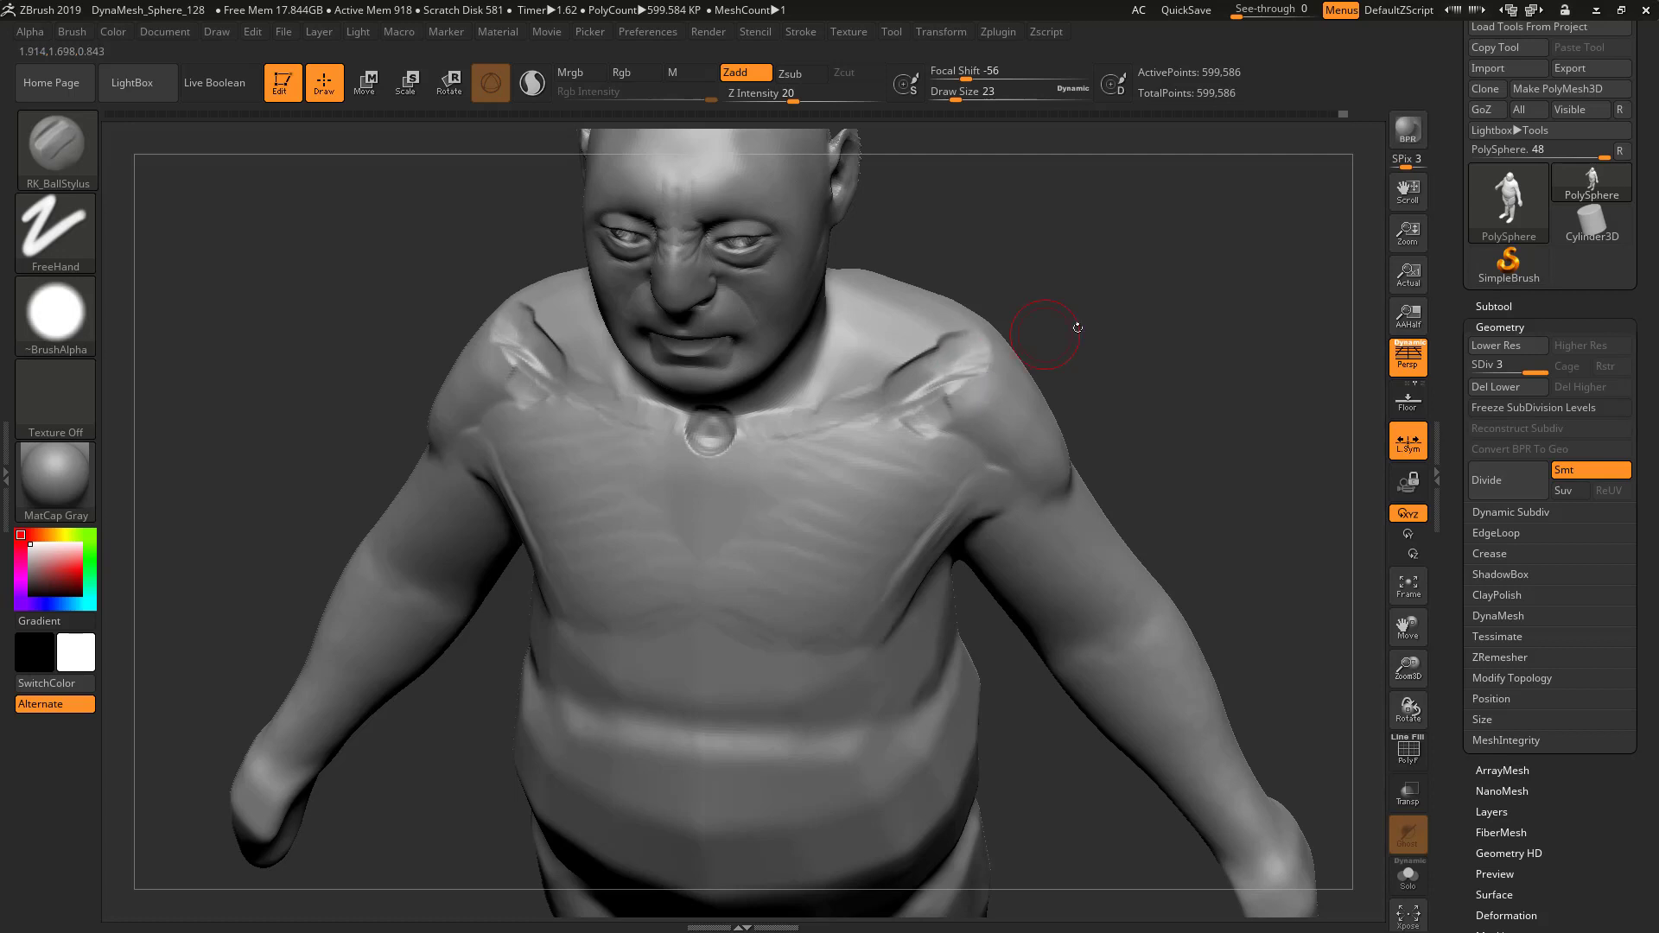
Extend the outer ends of the collarbones over the tops of the shoulders
{"action": "mouse_move", "coordinate": [1066, 334]}
{"action": "left_mouse_down"}
{"action": "mouse_move", "coordinate": [962, 348]}
{"action": "mouse_move", "coordinate": [985, 322]}
{"action": "left_mouse_up"}
{"action": "left_click_drag", "start_coordinate": [1133, 281], "coordinate": [1025, 339]}
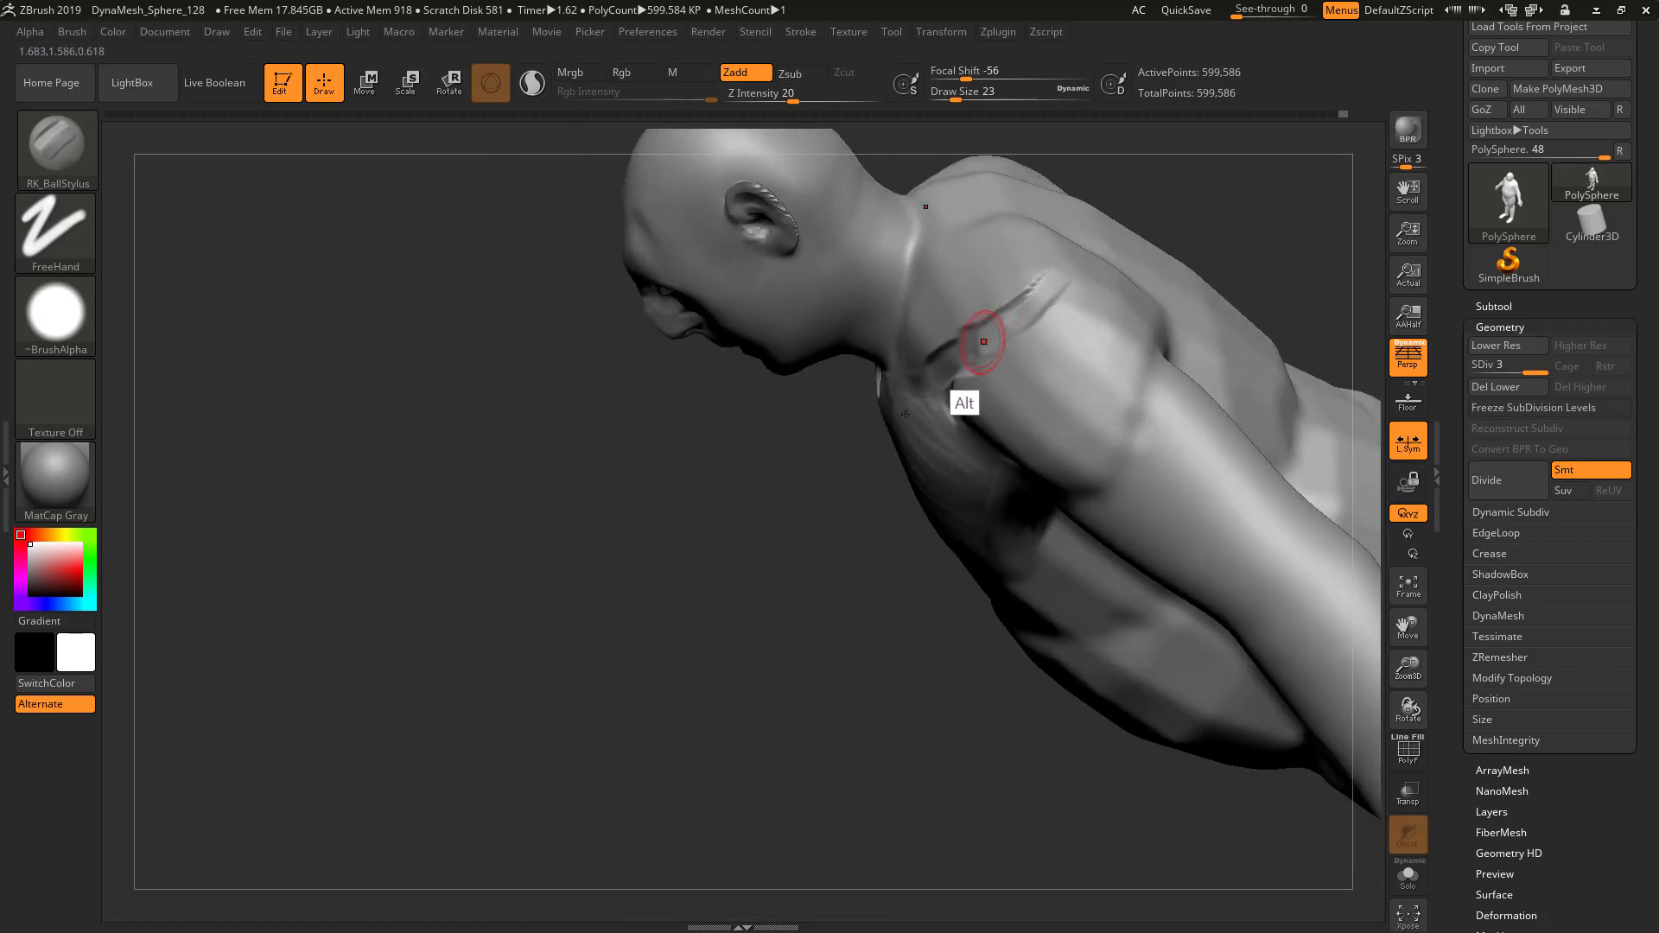
{"action": "left_click_drag", "start_coordinate": [967, 393], "coordinate": [859, 475]}
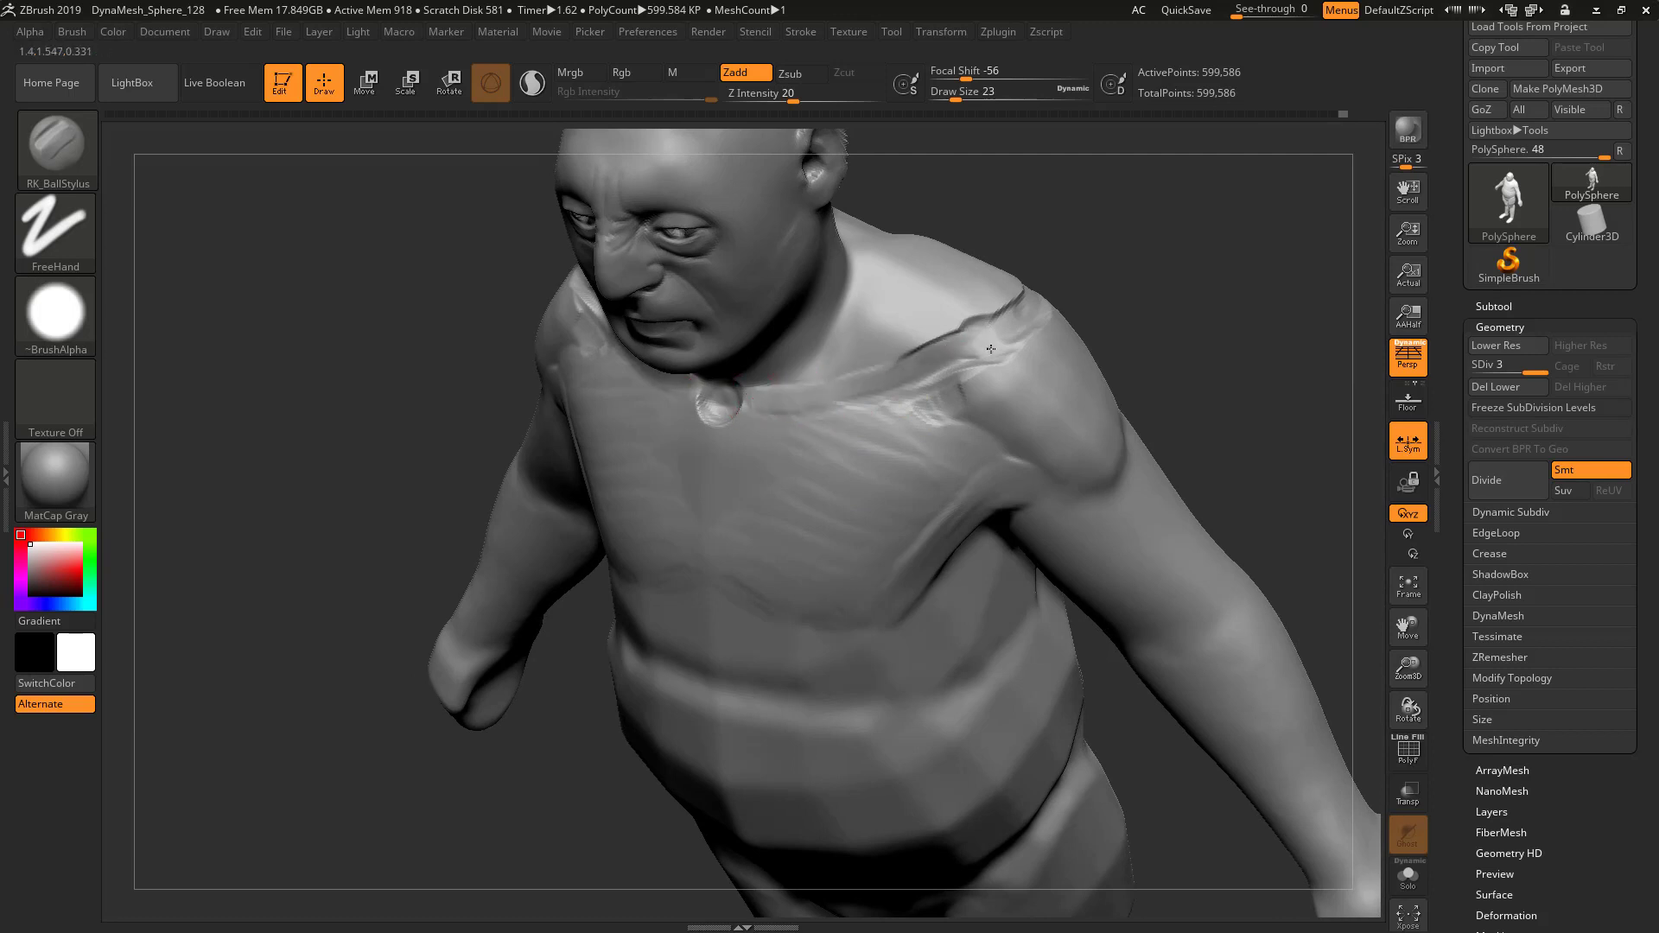
{"action": "left_click_drag", "start_coordinate": [1232, 311], "coordinate": [1080, 319]}
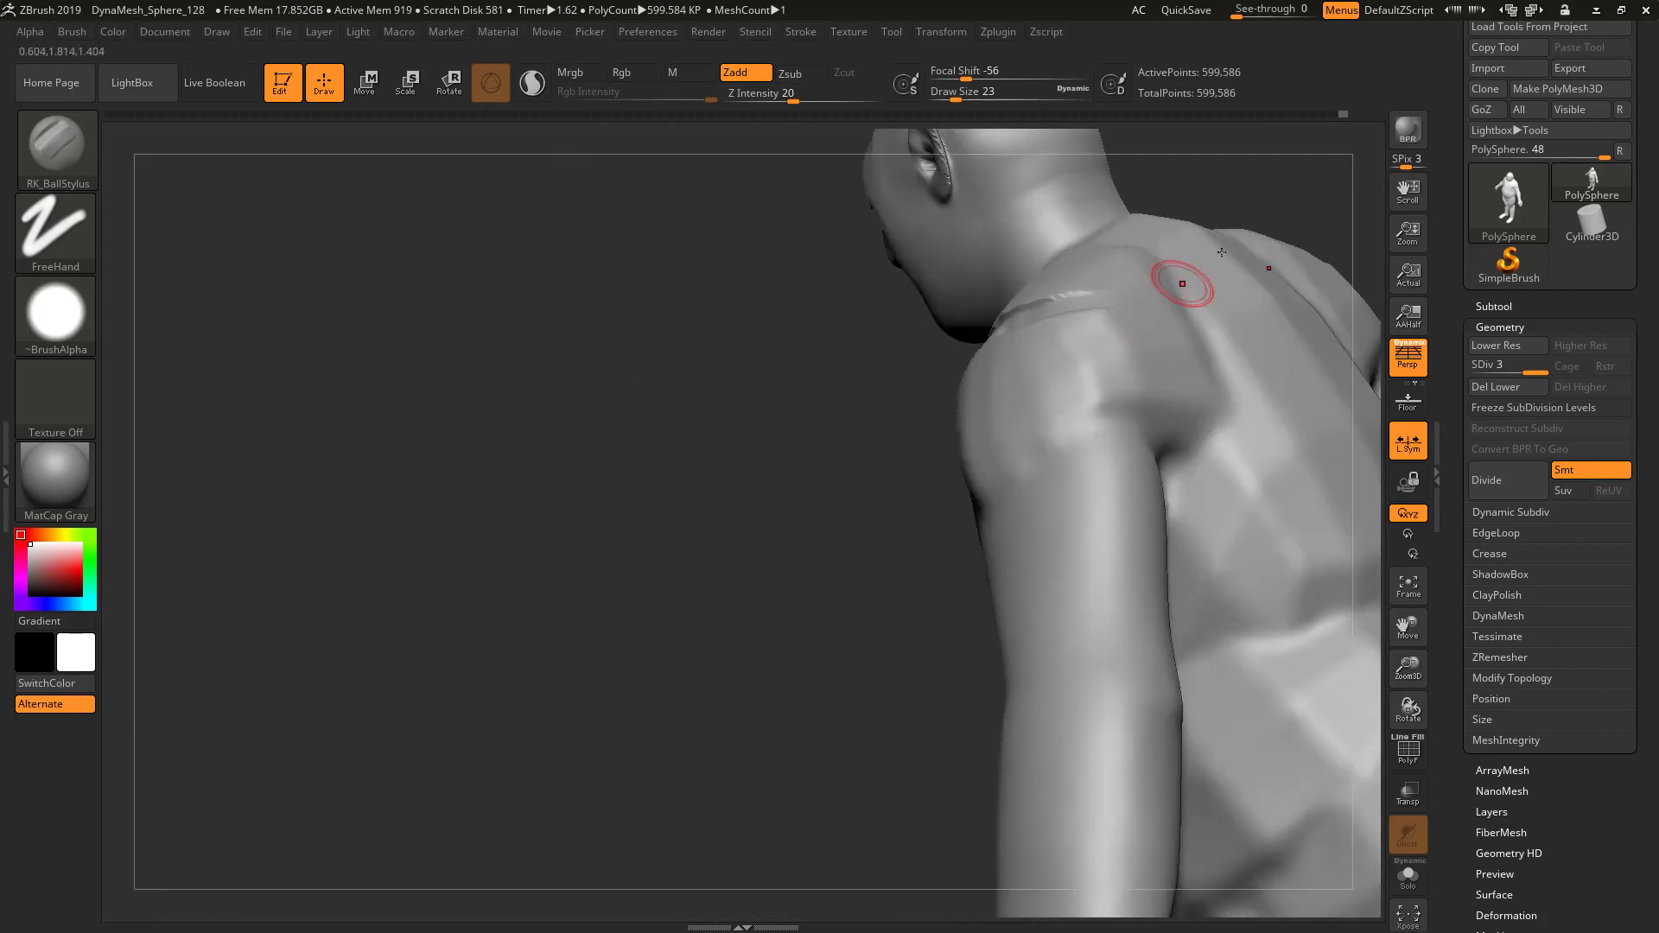
{"action": "left_click_drag", "start_coordinate": [851, 493], "coordinate": [829, 540]}
Carve the shoulder blades' upper ridge from the shoulder tops diagonally across the upper back
{"action": "left_click_drag", "start_coordinate": [976, 333], "coordinate": [1027, 366], "text": "alt"}
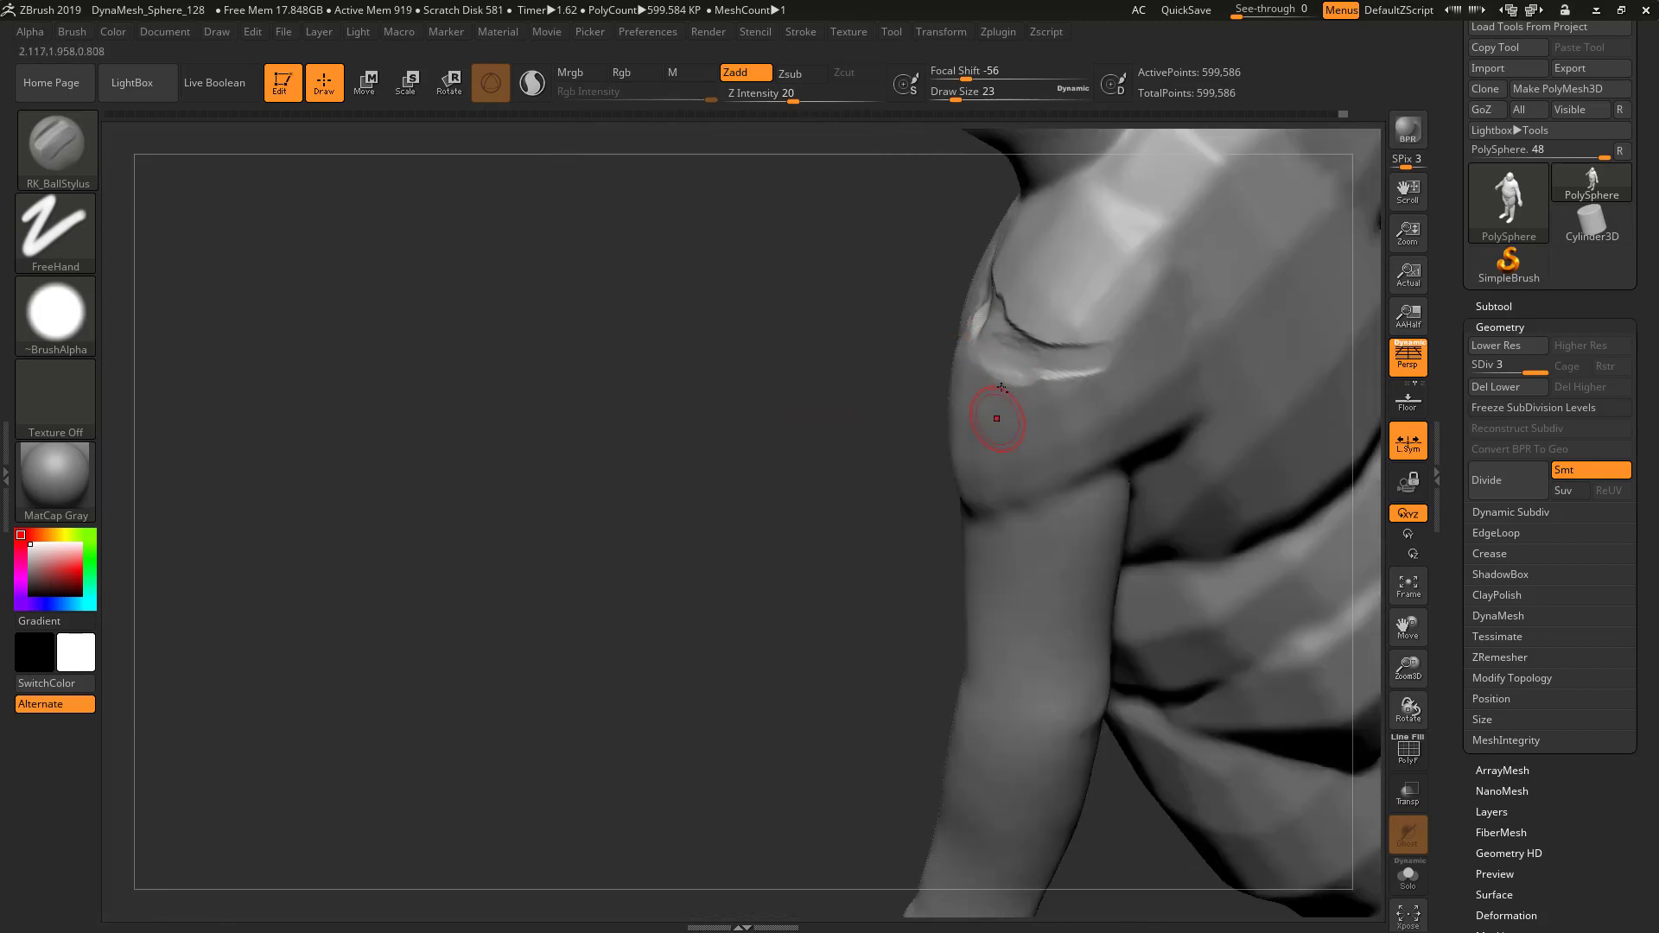
{"action": "left_click_drag", "start_coordinate": [958, 440], "coordinate": [750, 531], "text": "alt"}
{"action": "left_click_drag", "start_coordinate": [800, 467], "coordinate": [954, 439], "text": "alt"}
{"action": "left_click_drag", "start_coordinate": [558, 597], "coordinate": [676, 534]}
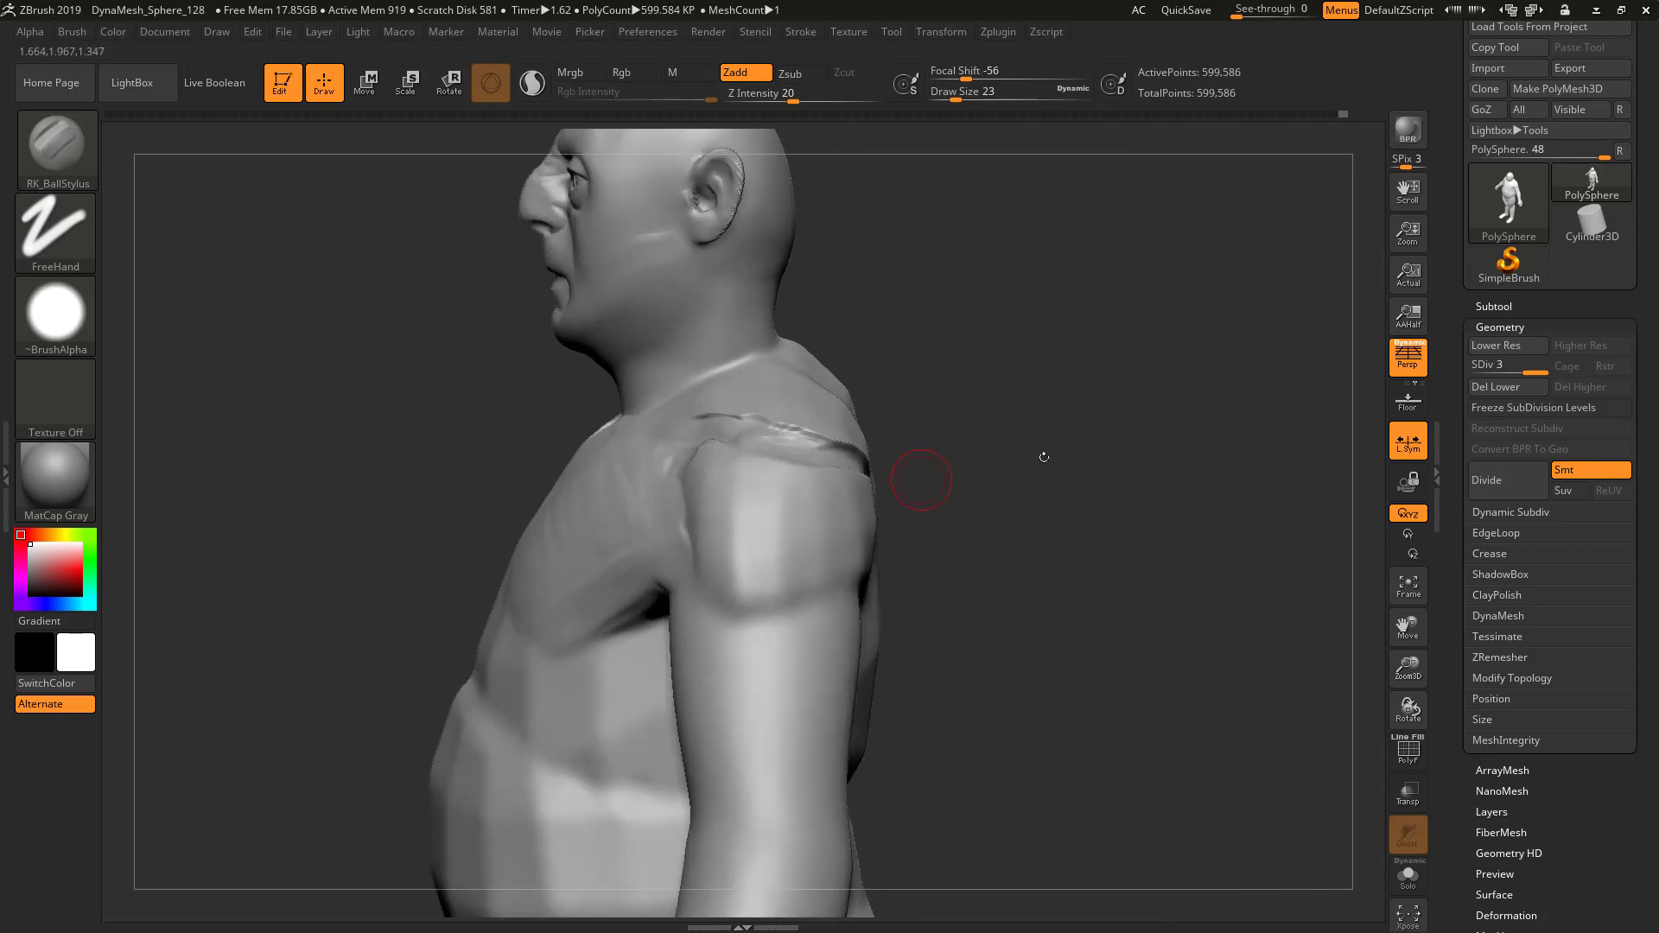
{"action": "mouse_move", "coordinate": [1071, 458]}
{"action": "left_mouse_down"}
{"action": "mouse_move", "coordinate": [911, 479]}
{"action": "mouse_move", "coordinate": [961, 508]}
{"action": "left_mouse_up"}
{"action": "left_click_drag", "start_coordinate": [849, 464], "coordinate": [957, 512], "text": "alt"}
{"action": "mouse_move", "coordinate": [856, 471]}
{"action": "left_mouse_down", "text": "alt"}
{"action": "mouse_move", "coordinate": [968, 515]}
{"action": "mouse_move", "coordinate": [962, 621]}
{"action": "left_mouse_up", "text": "alt"}
Set the draw size to 41 and build up the muscle mass over the shoulder blades
{"action": "key", "text": "s"}
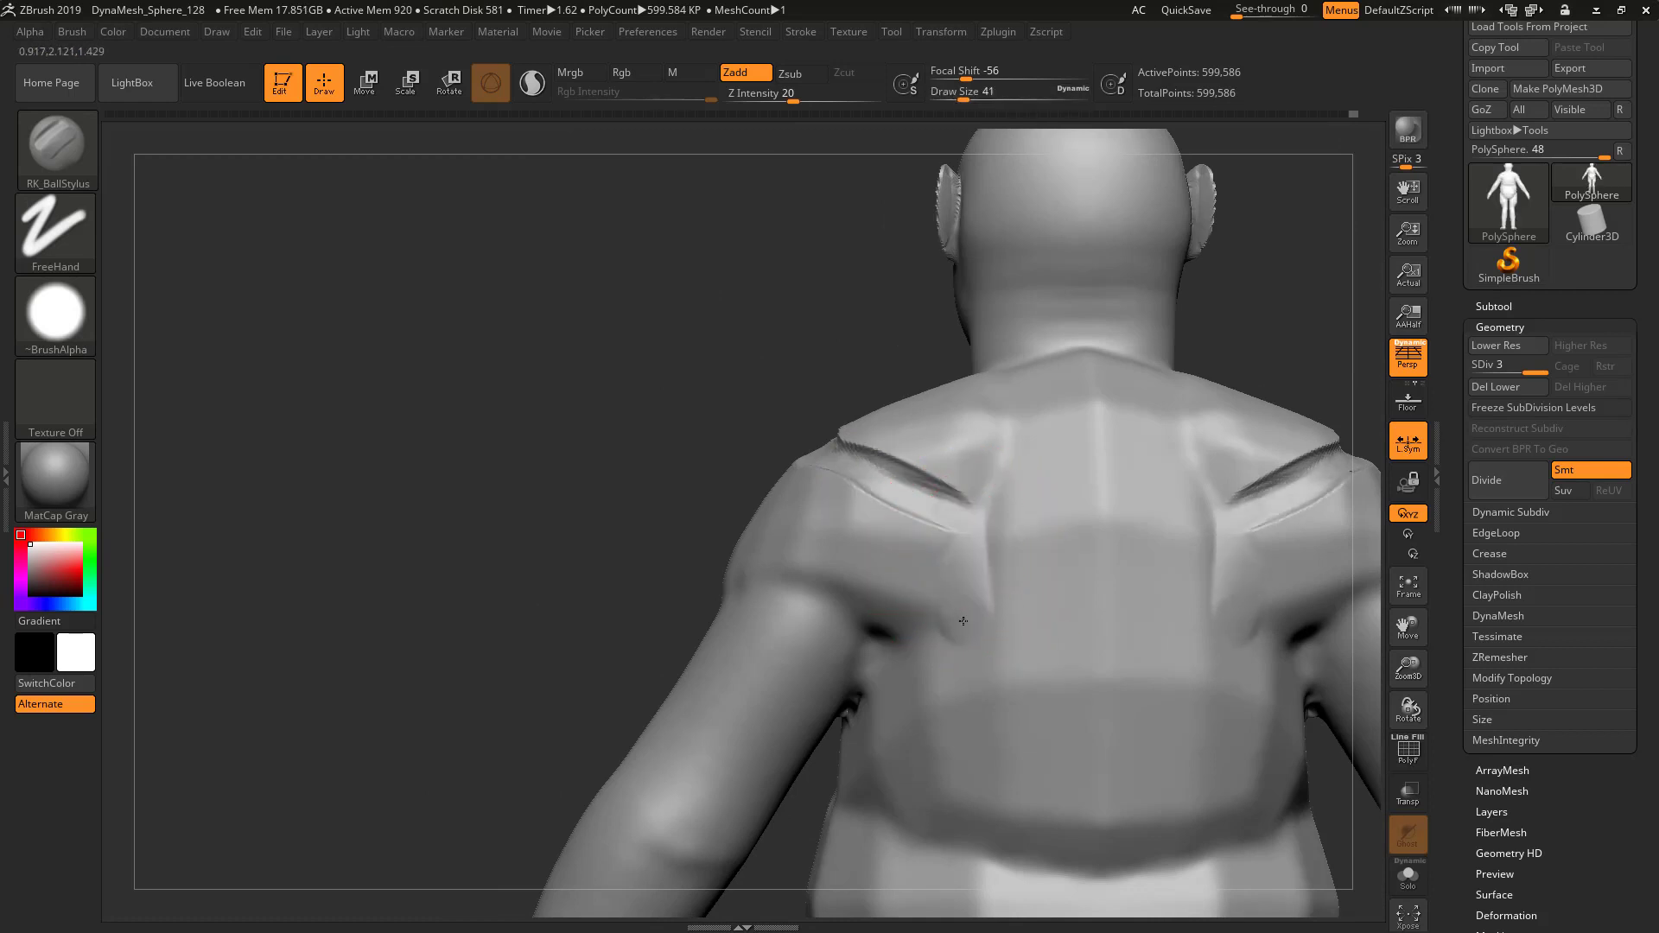
{"action": "mouse_move", "coordinate": [965, 522]}
{"action": "left_mouse_down"}
{"action": "mouse_move", "coordinate": [960, 606]}
{"action": "mouse_move", "coordinate": [914, 641]}
{"action": "mouse_move", "coordinate": [851, 643]}
{"action": "mouse_move", "coordinate": [828, 620]}
{"action": "left_mouse_up"}
{"action": "left_click_drag", "start_coordinate": [928, 674], "coordinate": [871, 648]}
{"action": "mouse_move", "coordinate": [932, 652]}
{"action": "left_mouse_down"}
{"action": "mouse_move", "coordinate": [924, 575]}
{"action": "mouse_move", "coordinate": [903, 566]}
{"action": "left_mouse_up"}
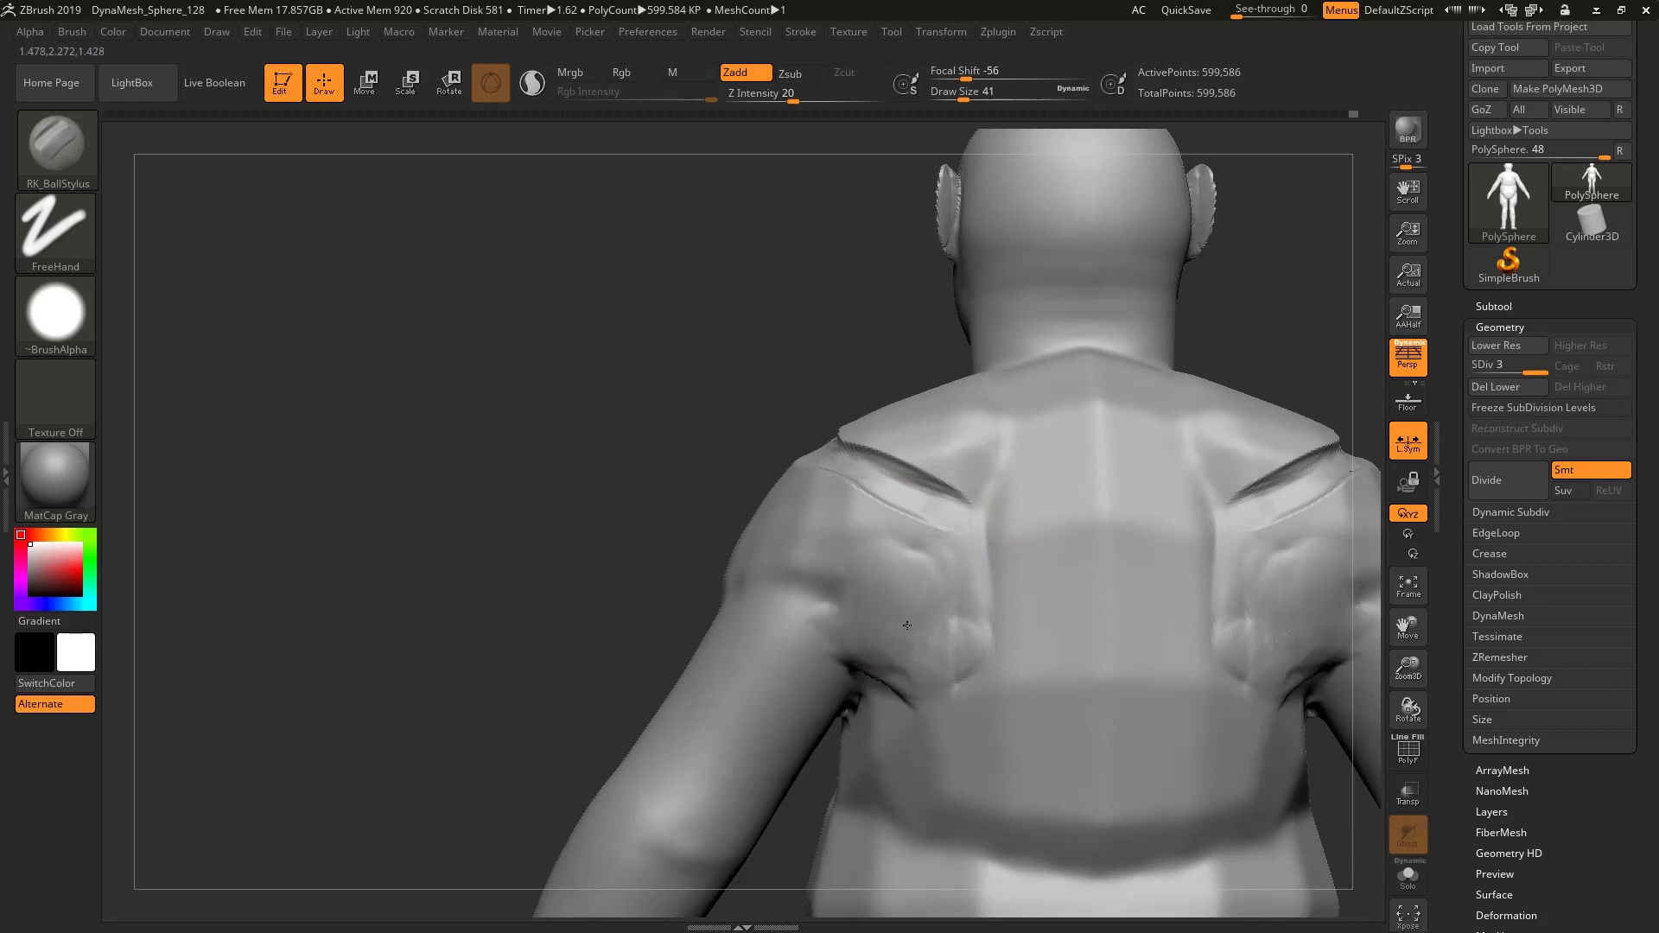
{"action": "left_click_drag", "start_coordinate": [936, 558], "coordinate": [959, 610]}
{"action": "mouse_move", "coordinate": [875, 529]}
{"action": "left_mouse_down"}
{"action": "mouse_move", "coordinate": [955, 557]}
{"action": "mouse_move", "coordinate": [957, 576]}
{"action": "left_mouse_up"}
{"action": "left_click_drag", "start_coordinate": [986, 516], "coordinate": [983, 638]}
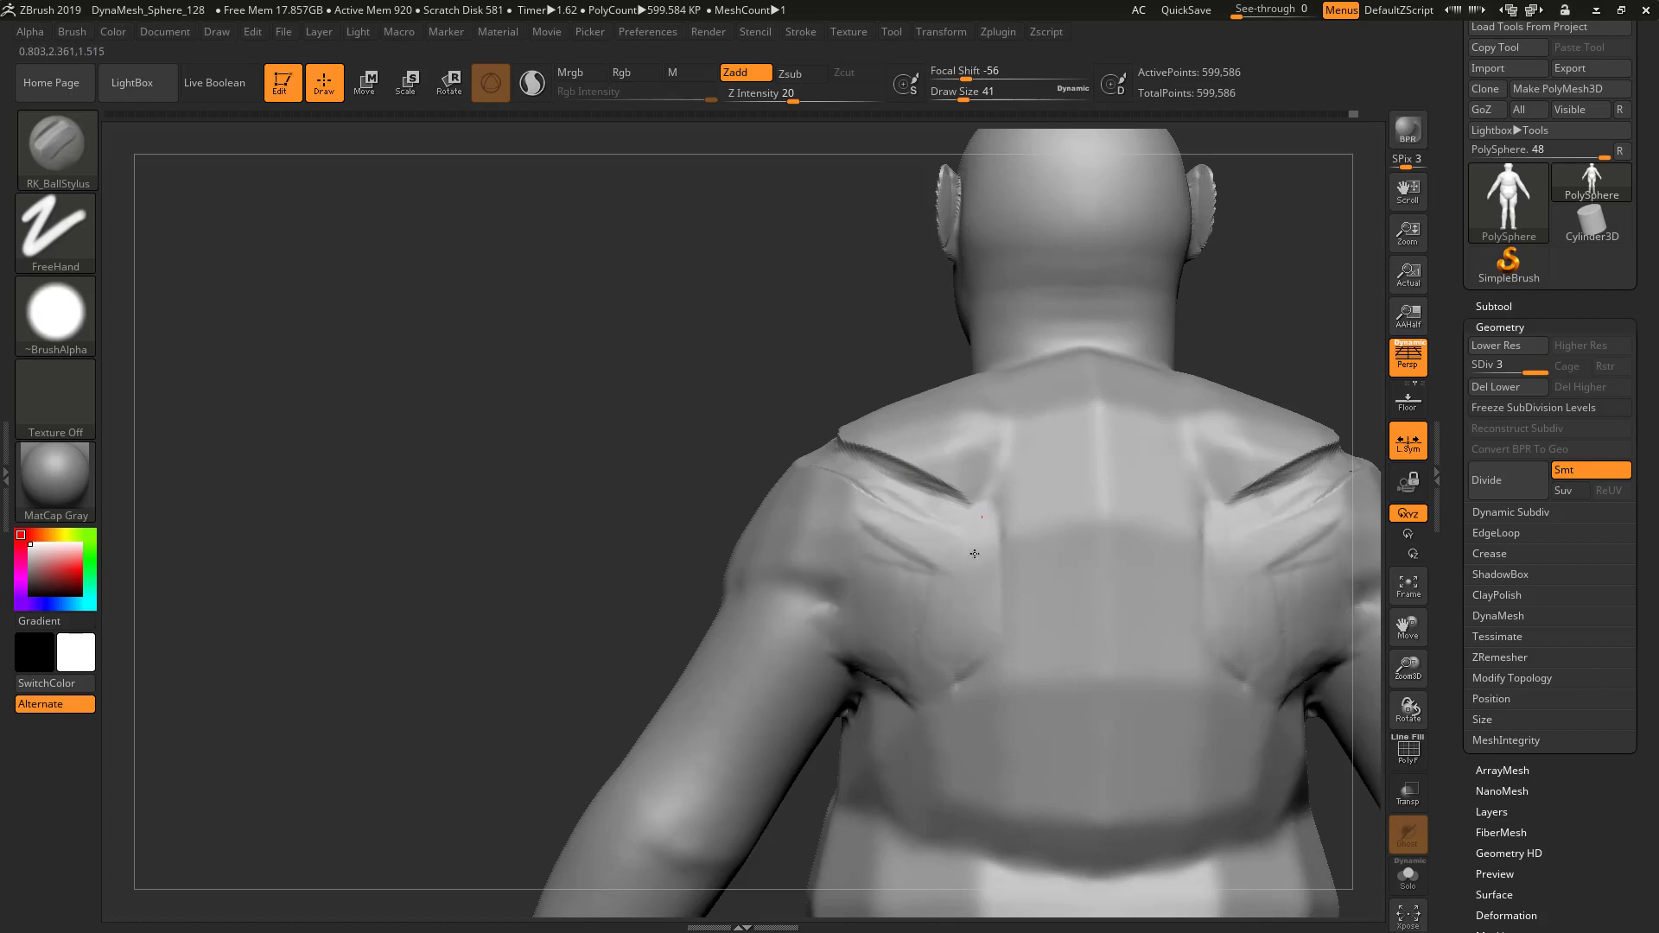
Smooth the shoulder blade area and blend its muscles into the back of the shoulders with more strokes
{"action": "left_click_drag", "start_coordinate": [975, 553], "coordinate": [969, 550], "text": "shift"}
{"action": "mouse_move", "coordinate": [884, 511]}
{"action": "left_mouse_down"}
{"action": "mouse_move", "coordinate": [828, 594]}
{"action": "mouse_move", "coordinate": [899, 631]}
{"action": "left_mouse_up"}
{"action": "left_click_drag", "start_coordinate": [840, 564], "coordinate": [790, 617]}
{"action": "left_click_drag", "start_coordinate": [847, 530], "coordinate": [797, 629]}
{"action": "mouse_move", "coordinate": [791, 523]}
{"action": "left_mouse_down", "text": "alt"}
{"action": "mouse_move", "coordinate": [842, 510]}
{"action": "mouse_move", "coordinate": [834, 436]}
{"action": "mouse_move", "coordinate": [851, 432]}
{"action": "mouse_move", "coordinate": [888, 437]}
{"action": "mouse_move", "coordinate": [941, 515]}
{"action": "mouse_move", "coordinate": [955, 497]}
{"action": "left_mouse_up", "text": "alt"}
{"action": "left_click_drag", "start_coordinate": [664, 626], "coordinate": [690, 622]}
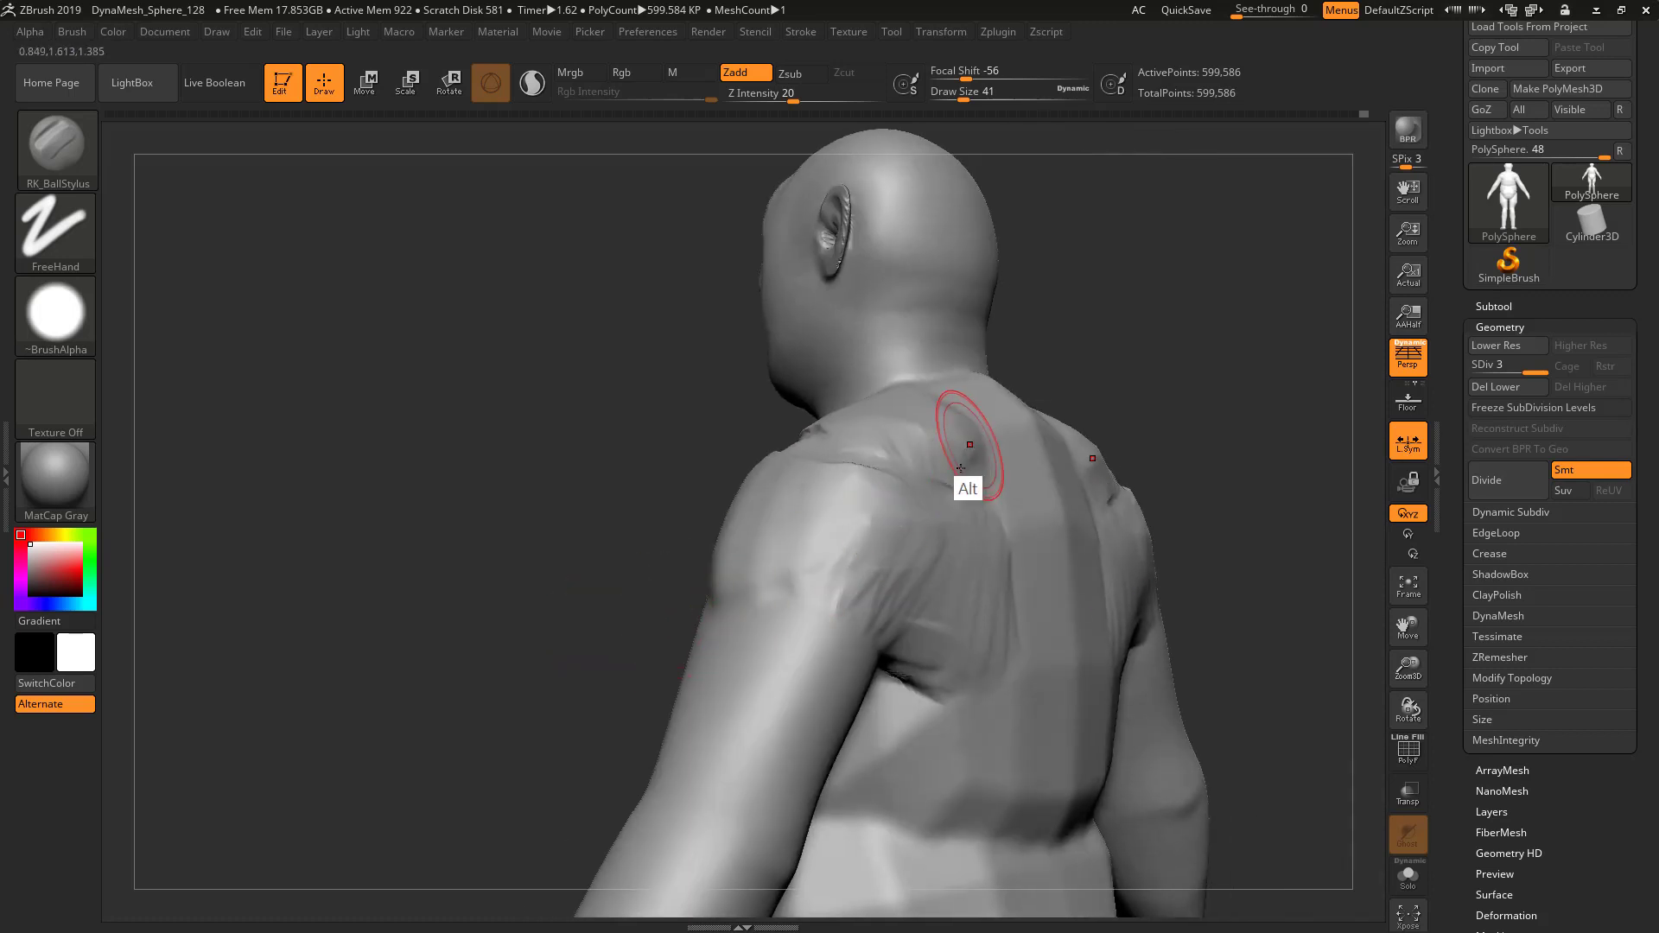
Carve the trapezius between the neck, the shoulder tops and the inner ends of the shoulder blades
{"action": "mouse_move", "coordinate": [965, 443]}
{"action": "left_mouse_down", "text": "alt"}
{"action": "mouse_move", "coordinate": [956, 469]}
{"action": "mouse_move", "coordinate": [902, 460]}
{"action": "left_mouse_up", "text": "alt"}
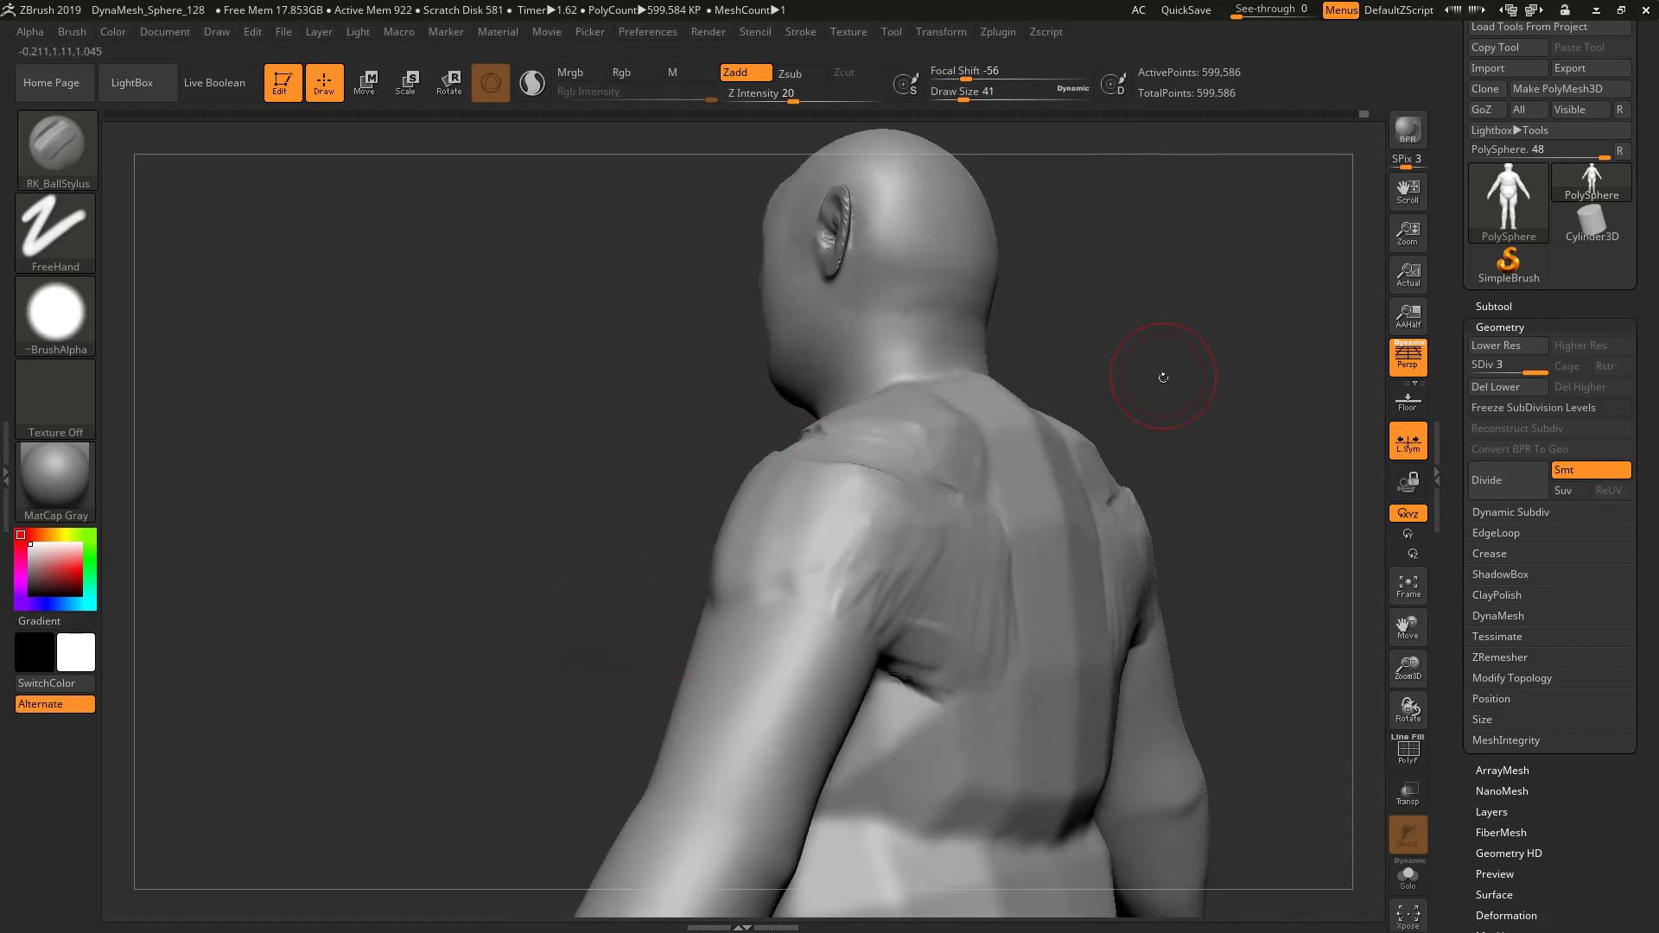
{"action": "left_click_drag", "start_coordinate": [1163, 378], "coordinate": [1091, 380]}
{"action": "left_click_drag", "start_coordinate": [854, 499], "coordinate": [795, 480], "text": "alt"}
{"action": "mouse_move", "coordinate": [959, 499]}
{"action": "left_mouse_down", "text": "alt"}
{"action": "mouse_move", "coordinate": [998, 451]}
{"action": "mouse_move", "coordinate": [1009, 482]}
{"action": "left_mouse_up", "text": "alt"}
{"action": "left_click_drag", "start_coordinate": [1231, 344], "coordinate": [1217, 338]}
{"action": "left_click_drag", "start_coordinate": [1074, 365], "coordinate": [1012, 332]}
{"action": "mouse_move", "coordinate": [1052, 437]}
{"action": "left_mouse_down", "text": "alt"}
{"action": "mouse_move", "coordinate": [1110, 427]}
{"action": "mouse_move", "coordinate": [983, 371]}
{"action": "mouse_move", "coordinate": [1007, 437]}
{"action": "mouse_move", "coordinate": [1050, 458]}
{"action": "mouse_move", "coordinate": [1053, 397]}
{"action": "mouse_move", "coordinate": [922, 484]}
{"action": "mouse_move", "coordinate": [907, 418]}
{"action": "mouse_move", "coordinate": [1042, 475]}
{"action": "mouse_move", "coordinate": [1011, 428]}
{"action": "left_mouse_up", "text": "alt"}
{"action": "left_click_drag", "start_coordinate": [1284, 288], "coordinate": [1317, 281]}
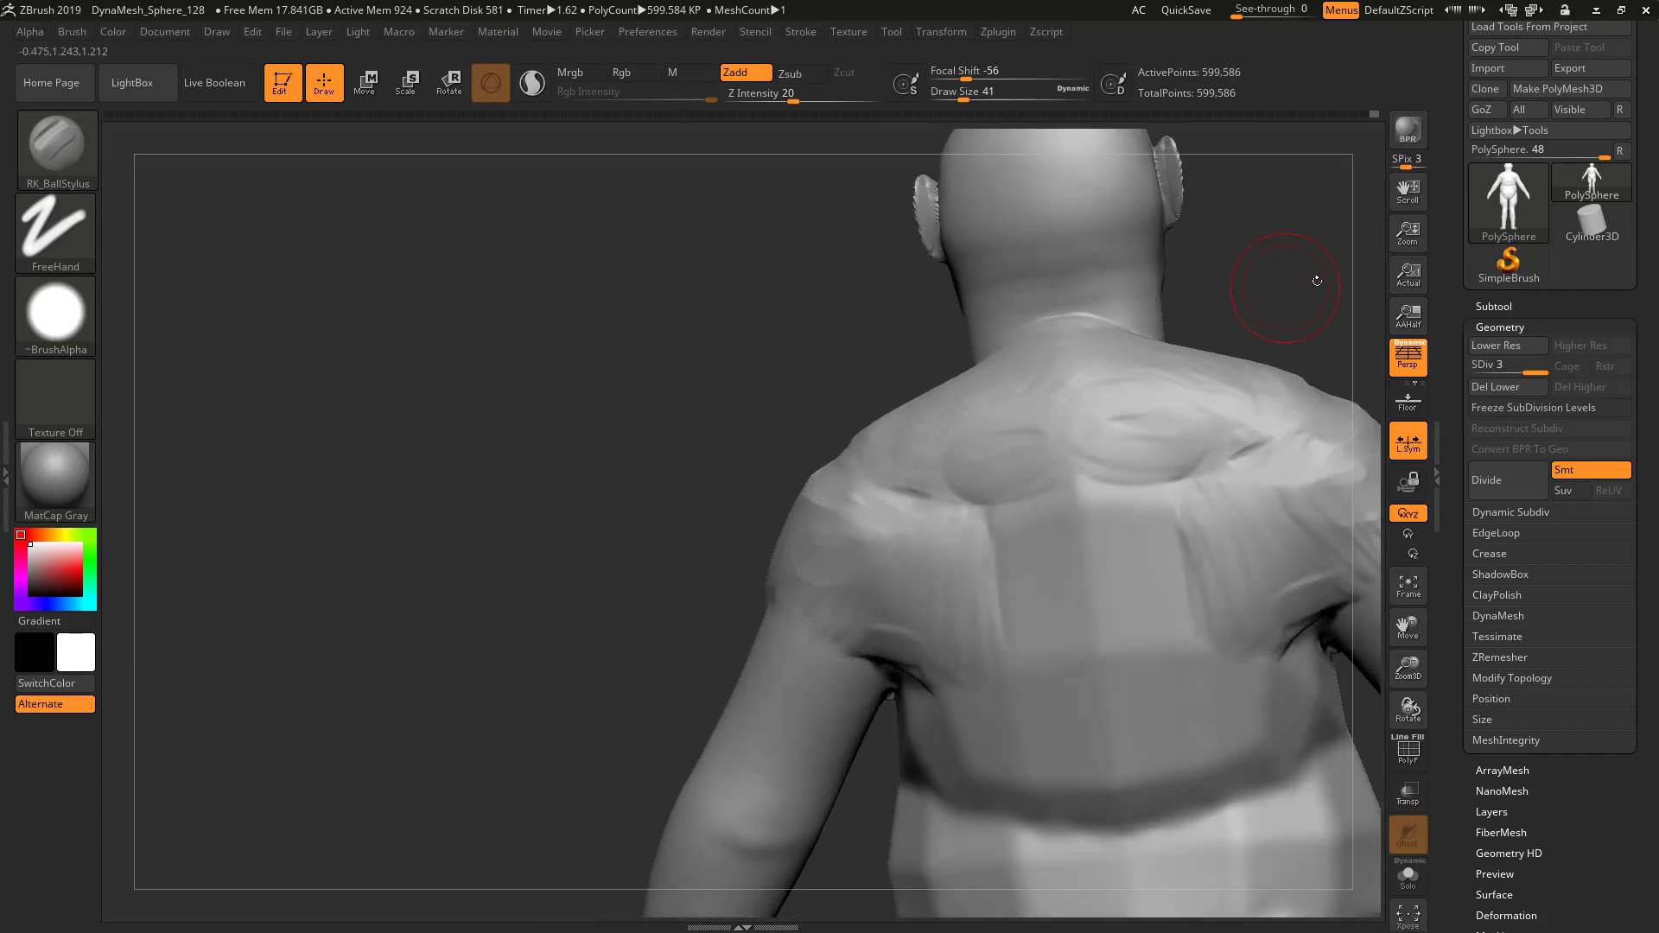
Refine the rear shoulder, and carve the central spine furrow from the upper back down to the waist
{"action": "left_click_drag", "start_coordinate": [1231, 352], "coordinate": [1127, 400], "text": "alt"}
{"action": "mouse_move", "coordinate": [941, 528]}
{"action": "left_mouse_down"}
{"action": "mouse_move", "coordinate": [841, 496]}
{"action": "mouse_move", "coordinate": [882, 580]}
{"action": "mouse_move", "coordinate": [919, 578]}
{"action": "mouse_move", "coordinate": [864, 549]}
{"action": "left_mouse_up"}
{"action": "left_click_drag", "start_coordinate": [962, 489], "coordinate": [956, 600], "text": "alt"}
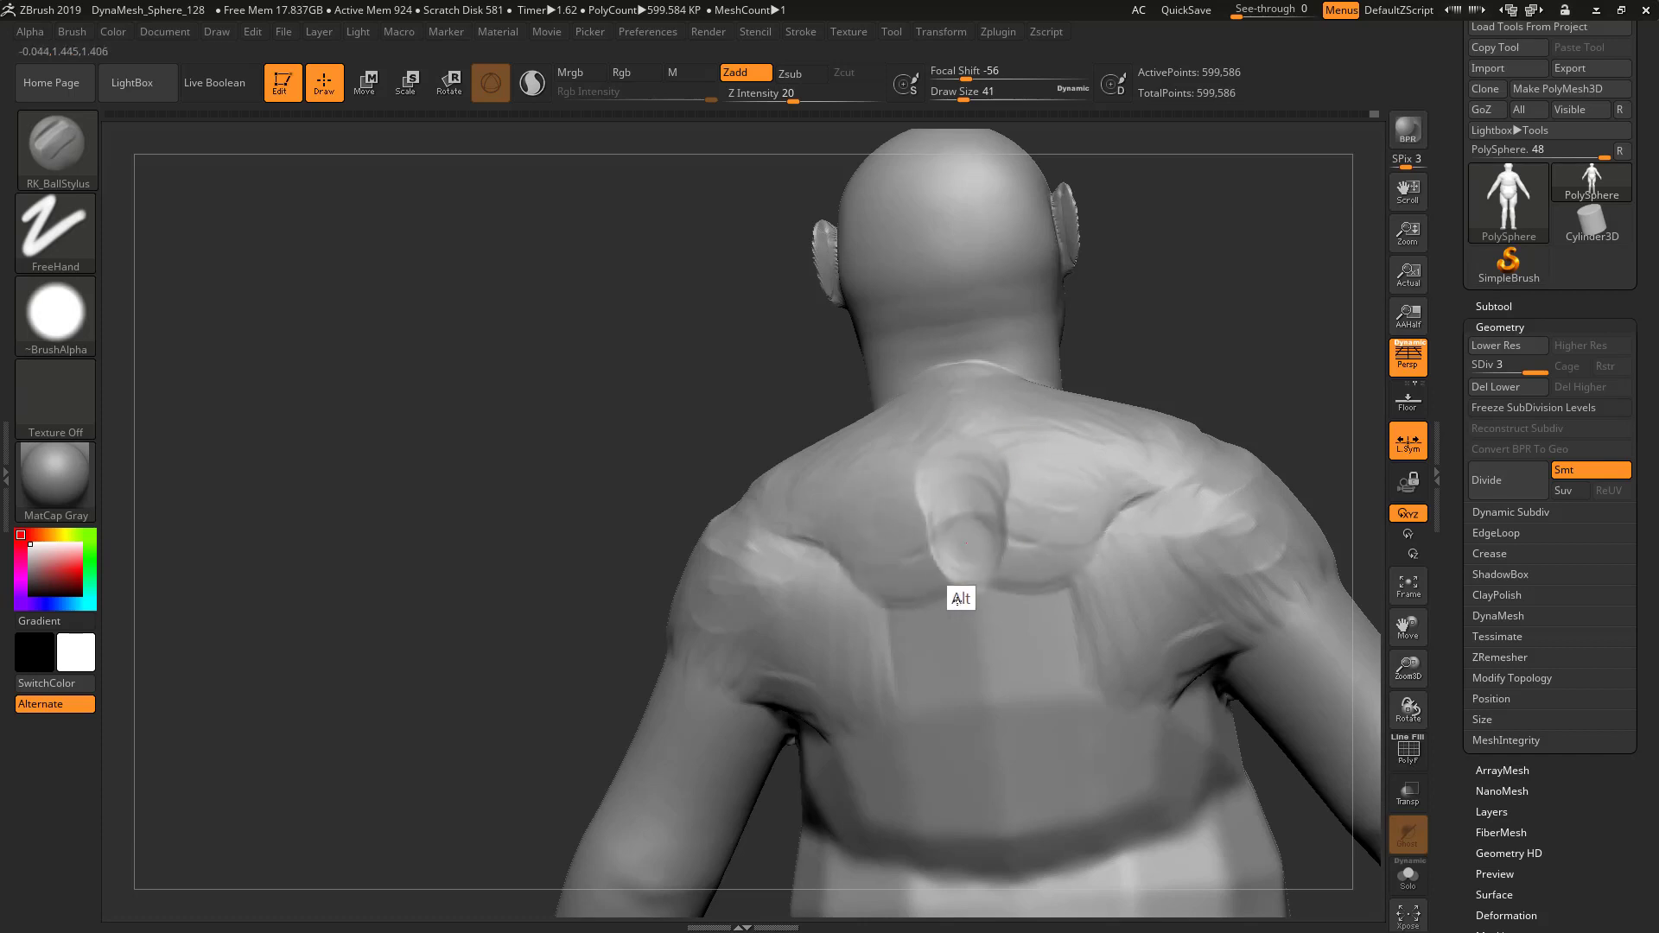
{"action": "mouse_move", "coordinate": [1262, 355]}
{"action": "left_mouse_down"}
{"action": "mouse_move", "coordinate": [1103, 374]}
{"action": "mouse_move", "coordinate": [837, 585]}
{"action": "mouse_move", "coordinate": [812, 514]}
{"action": "mouse_move", "coordinate": [850, 706]}
{"action": "left_mouse_up"}
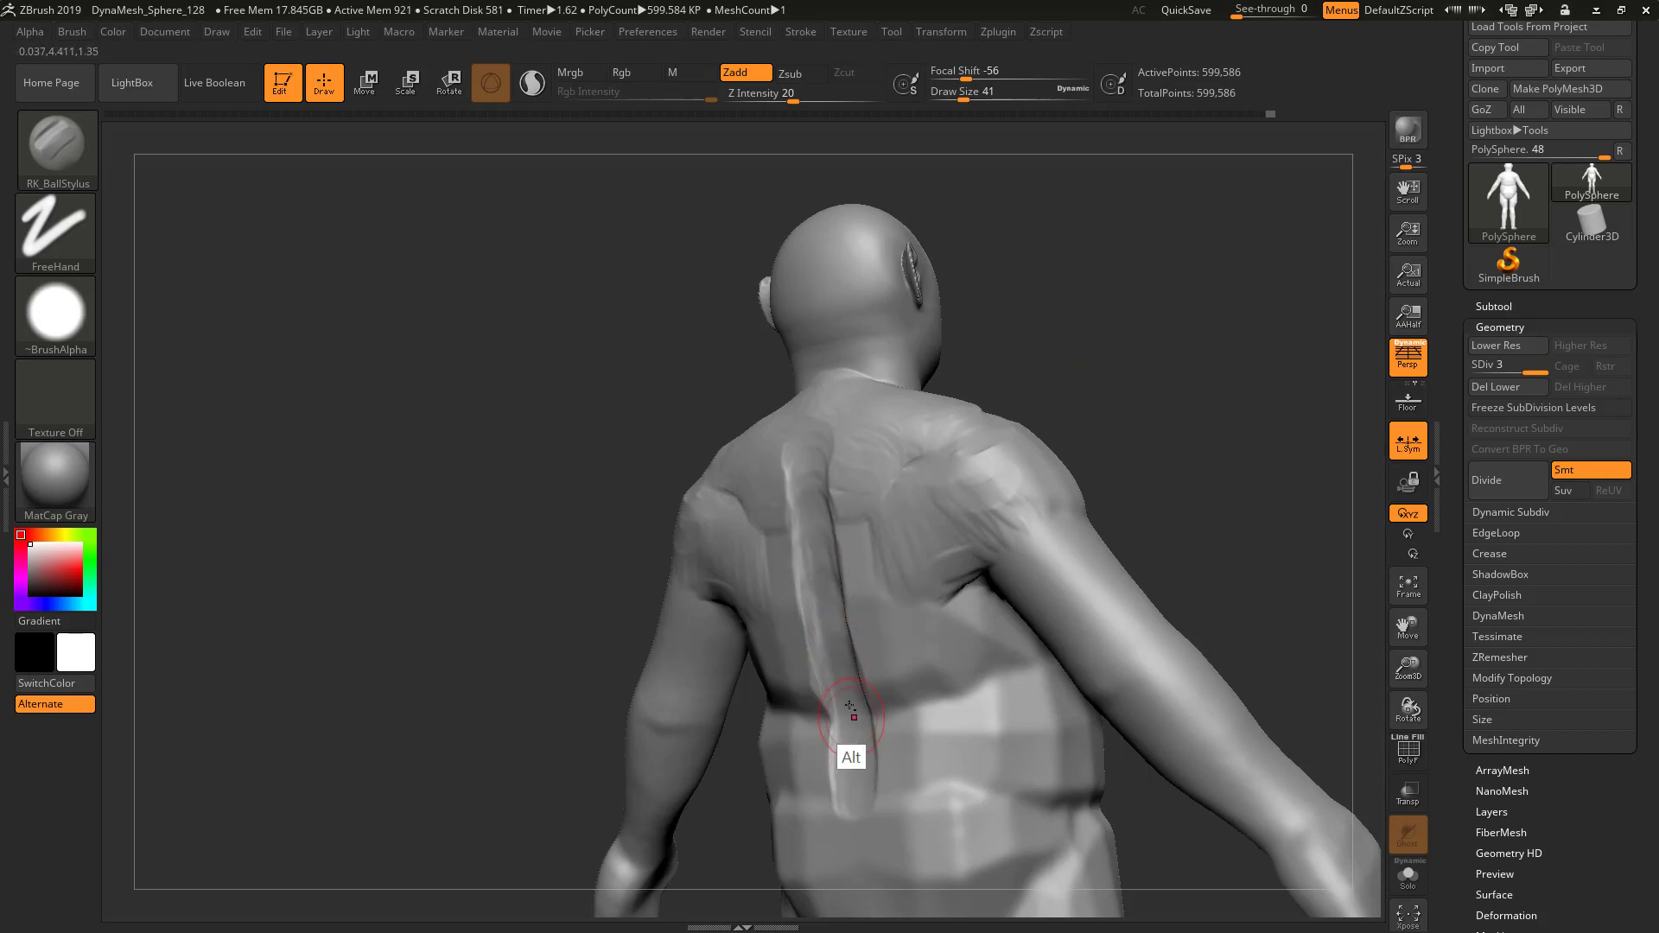
{"action": "left_click_drag", "start_coordinate": [1248, 530], "coordinate": [1167, 518]}
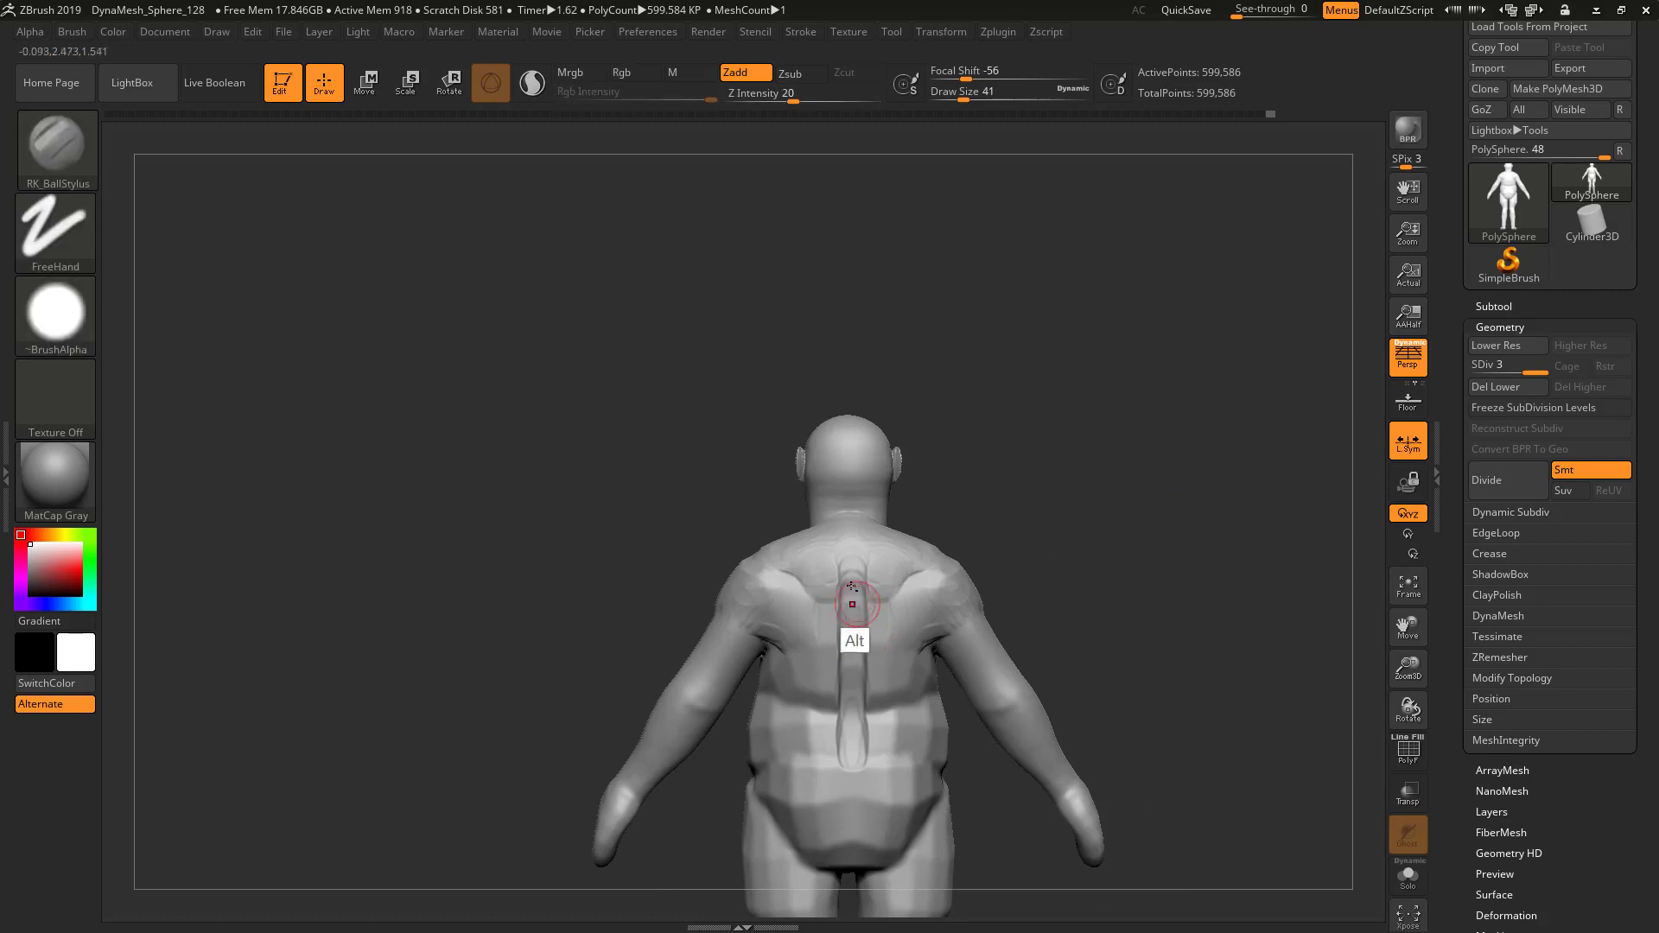
{"action": "mouse_move", "coordinate": [852, 604]}
{"action": "left_mouse_down", "text": "alt"}
{"action": "mouse_move", "coordinate": [855, 801]}
{"action": "mouse_move", "coordinate": [854, 764]}
{"action": "mouse_move", "coordinate": [828, 783]}
{"action": "mouse_move", "coordinate": [859, 760]}
{"action": "left_mouse_up", "text": "alt"}
Carve grooves along both sides of the spine to shape the long back muscles
{"action": "mouse_move", "coordinate": [1123, 651]}
{"action": "left_mouse_down"}
{"action": "mouse_move", "coordinate": [1144, 570]}
{"action": "mouse_move", "coordinate": [1293, 598]}
{"action": "mouse_move", "coordinate": [1274, 411]}
{"action": "left_mouse_up"}
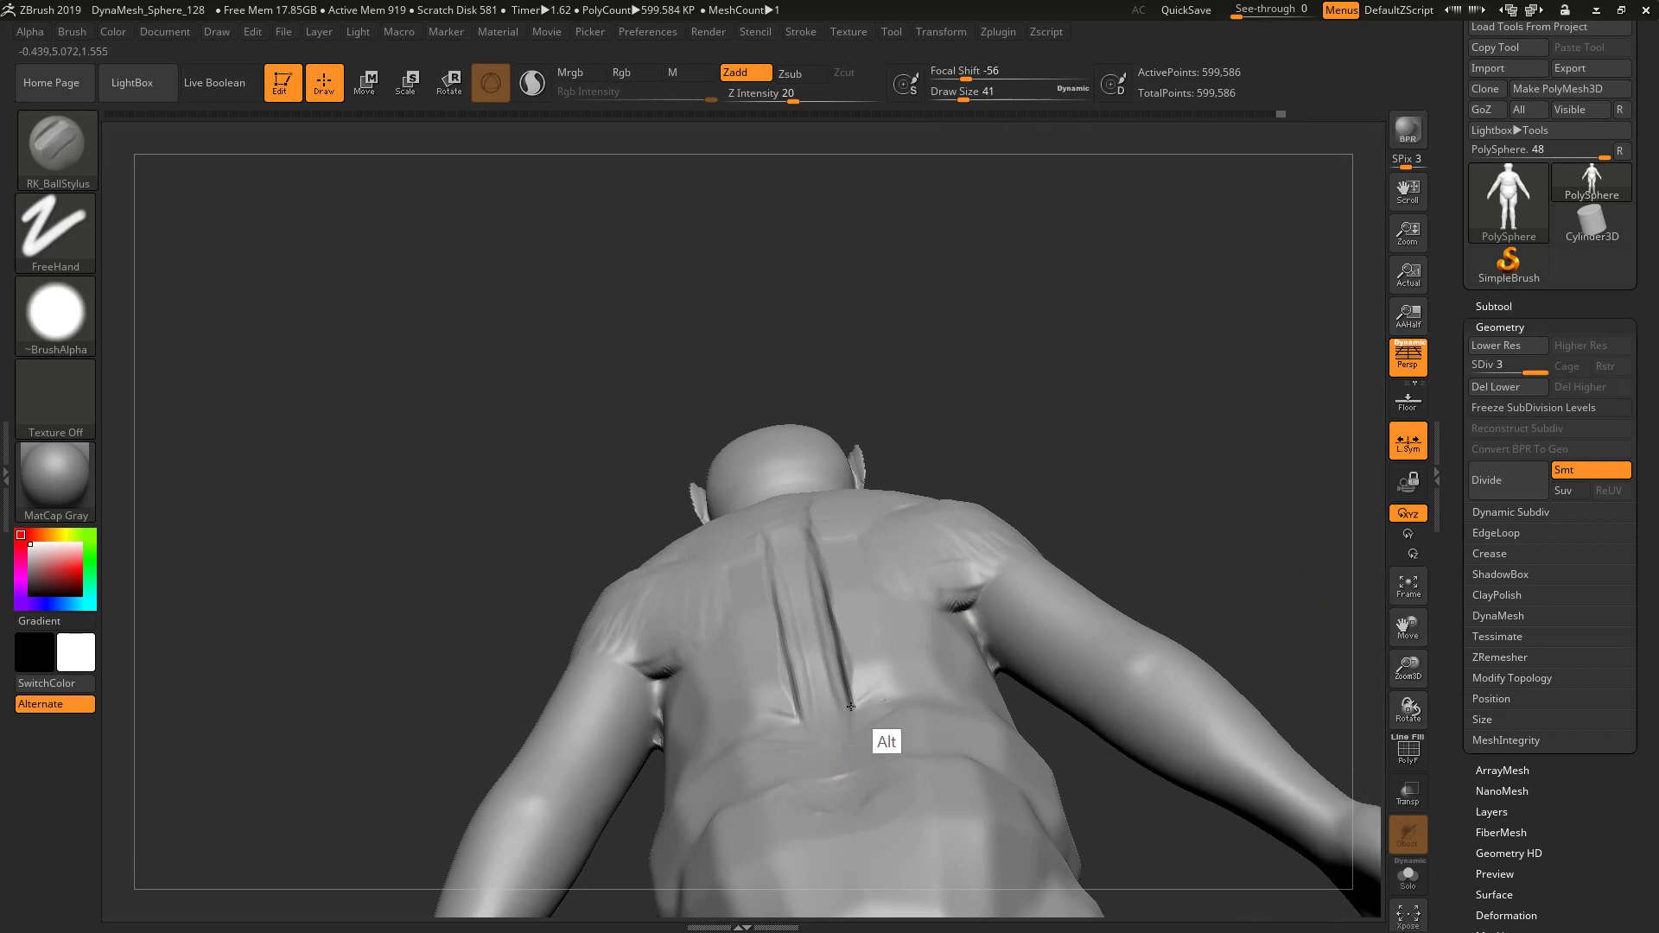
{"action": "mouse_move", "coordinate": [851, 707]}
{"action": "left_mouse_down", "text": "alt"}
{"action": "mouse_move", "coordinate": [802, 550]}
{"action": "mouse_move", "coordinate": [816, 509]}
{"action": "mouse_move", "coordinate": [772, 506]}
{"action": "left_mouse_up", "text": "alt"}
{"action": "mouse_move", "coordinate": [1098, 588]}
{"action": "left_mouse_down"}
{"action": "mouse_move", "coordinate": [1101, 534]}
{"action": "mouse_move", "coordinate": [1072, 484]}
{"action": "left_mouse_up"}
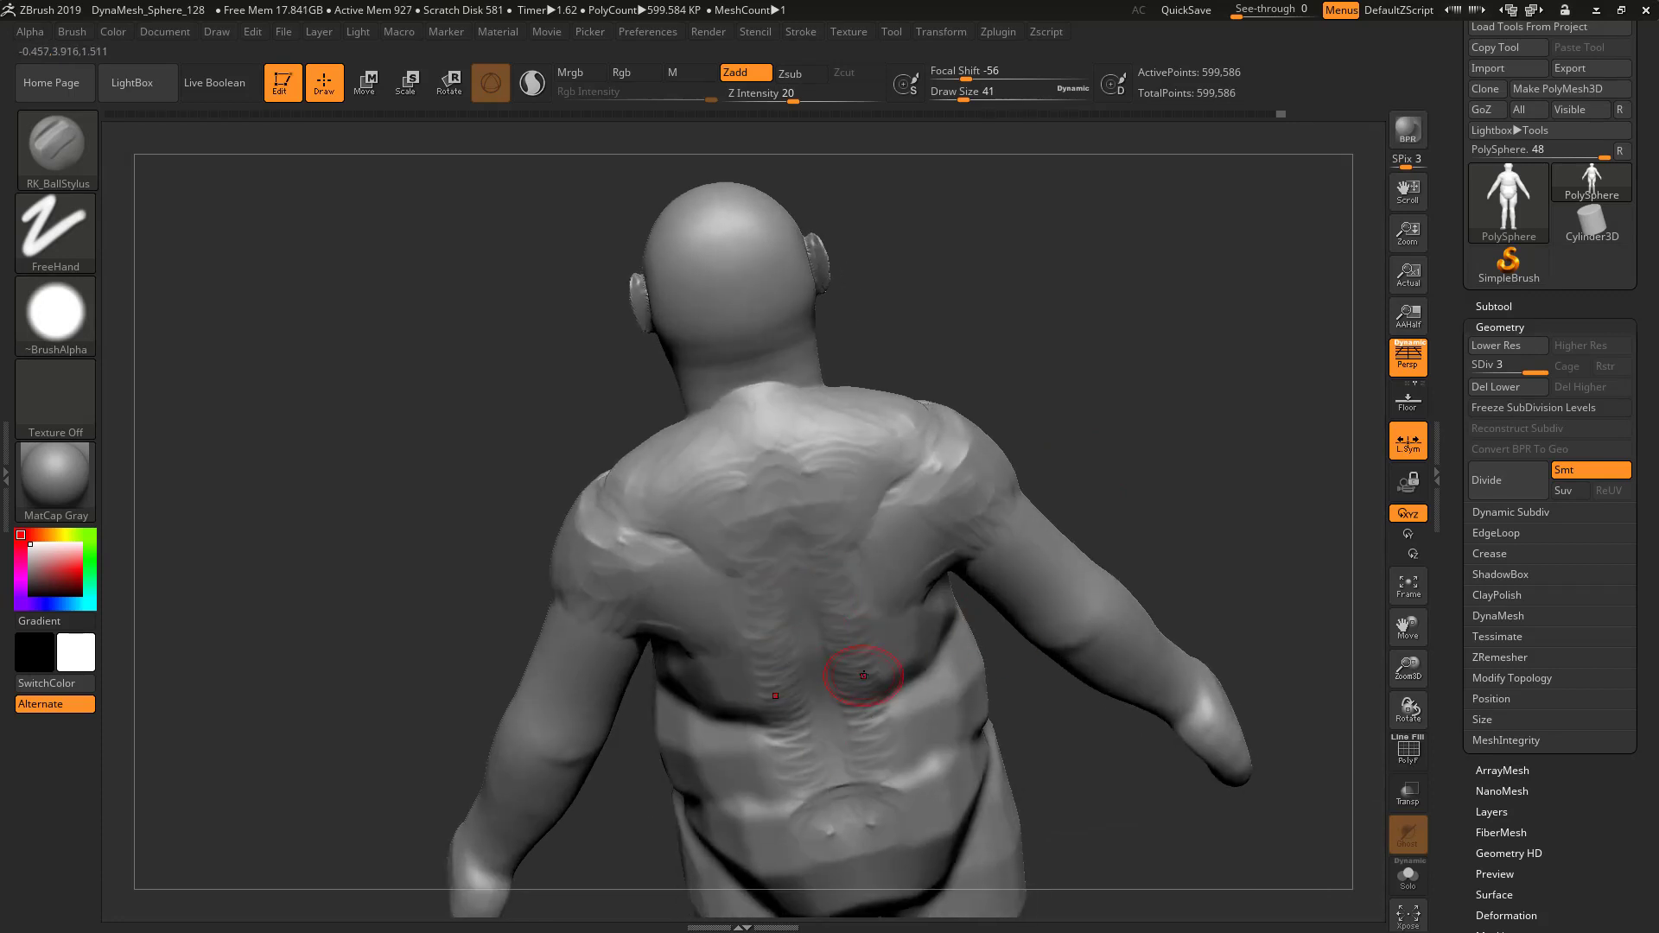
Set the draw size to 94 and smooth the muscle columns beside the spine
{"action": "key", "text": "s"}
{"action": "left_click_drag", "start_coordinate": [863, 676], "coordinate": [879, 677]}
{"action": "left_click_drag", "start_coordinate": [1115, 691], "coordinate": [1050, 661]}
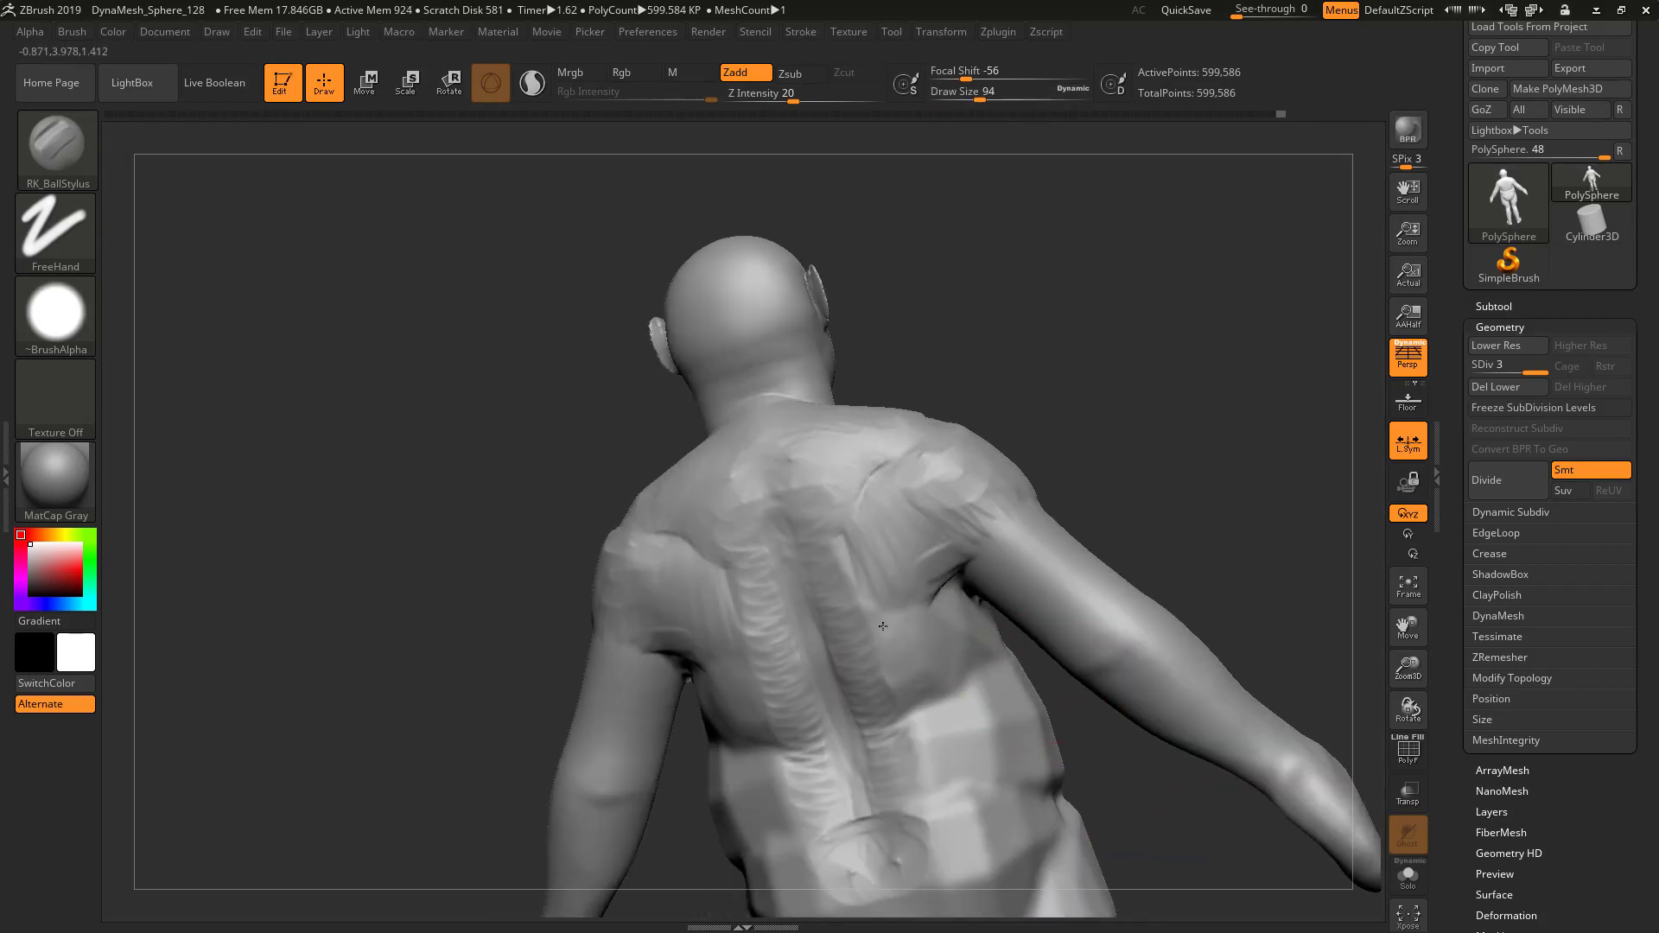
{"action": "left_click_drag", "start_coordinate": [840, 596], "coordinate": [797, 540], "text": "shift"}
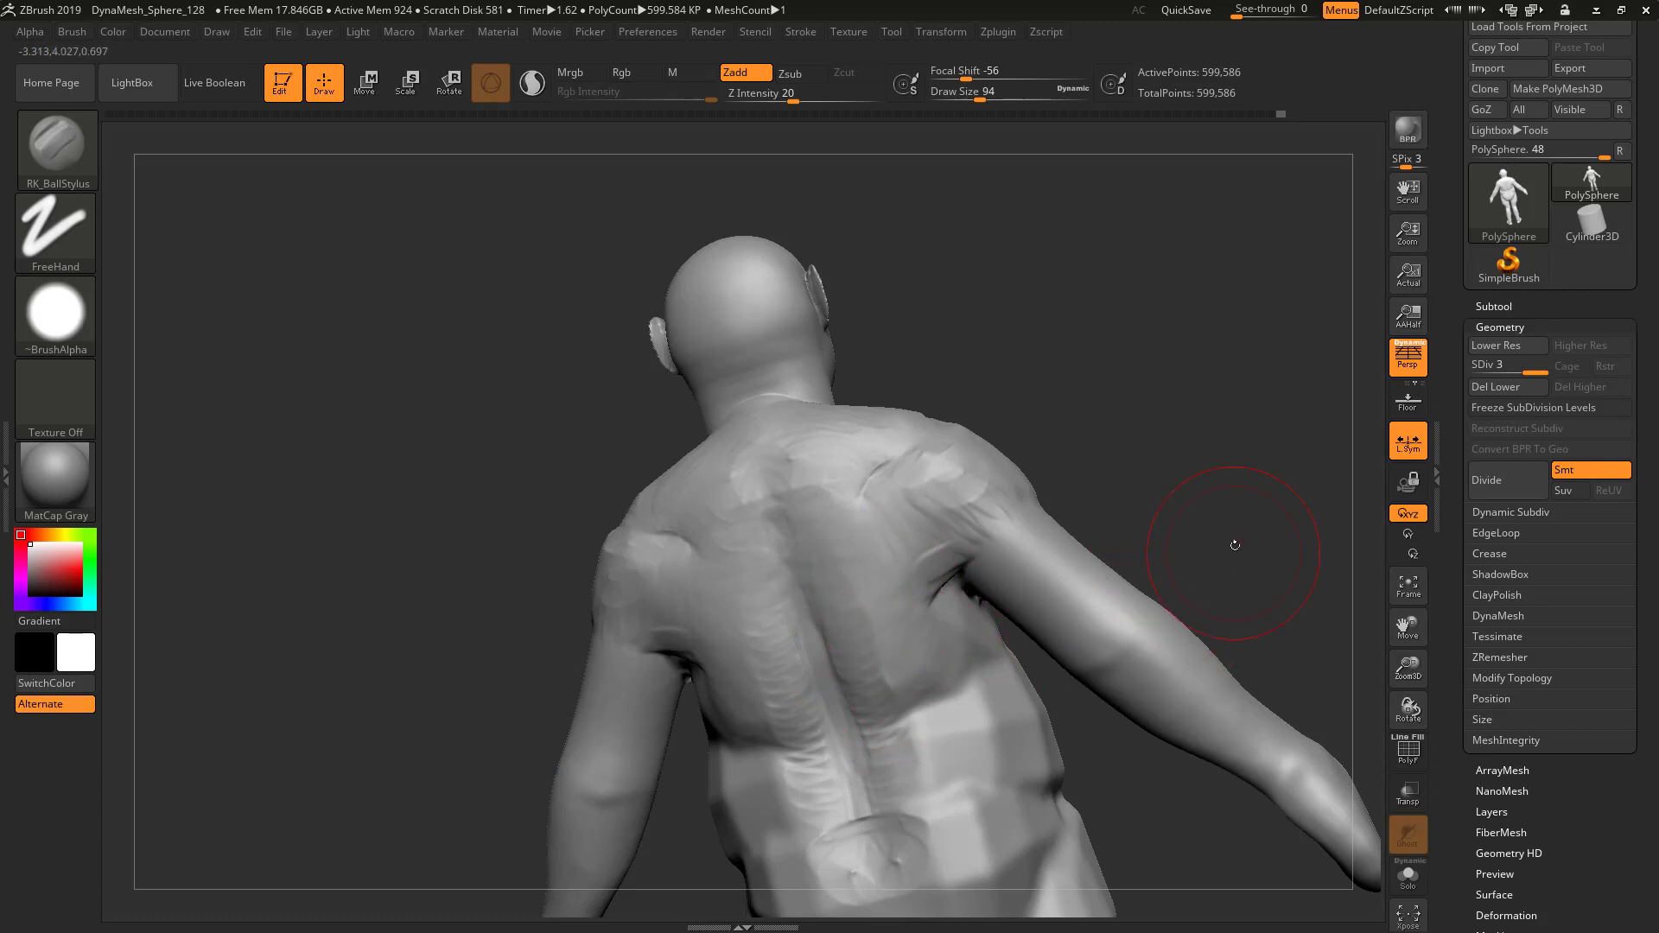
Set the draw size to 51 and carve the hollow on the back just behind the armpit
{"action": "left_click_drag", "start_coordinate": [1233, 545], "coordinate": [1149, 441]}
{"action": "key", "text": "s"}
{"action": "left_click_drag", "start_coordinate": [1036, 564], "coordinate": [1022, 564]}
{"action": "right_click_drag", "start_coordinate": [984, 644], "coordinate": [963, 594], "text": "alt"}
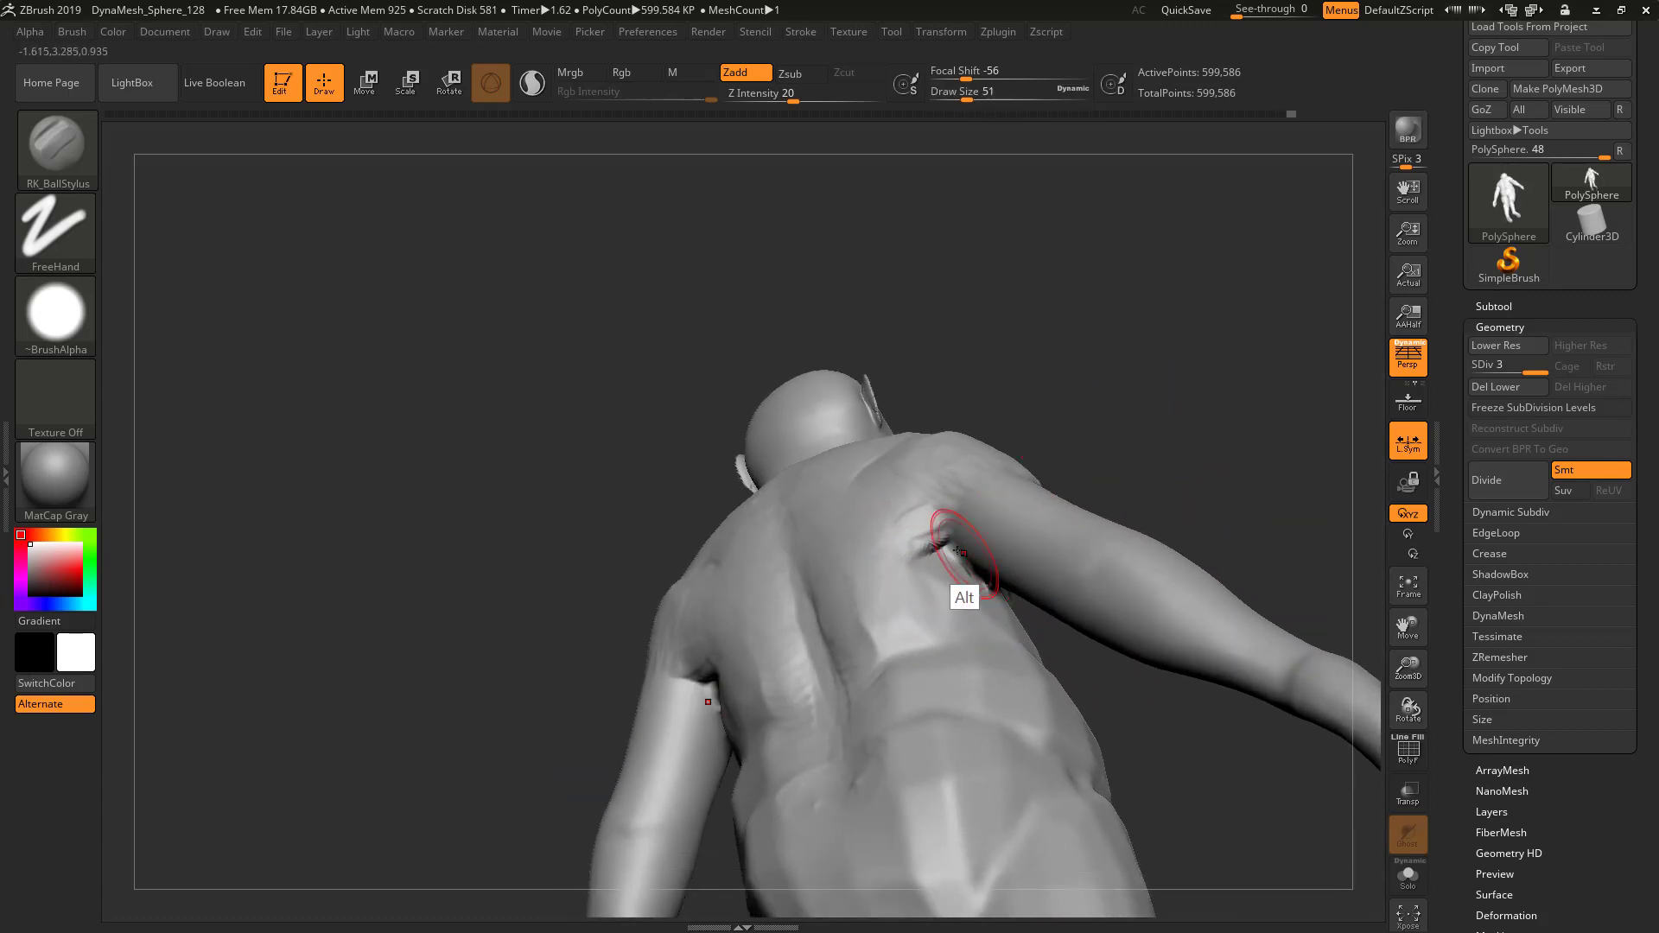
{"action": "left_click_drag", "start_coordinate": [950, 529], "coordinate": [935, 547]}
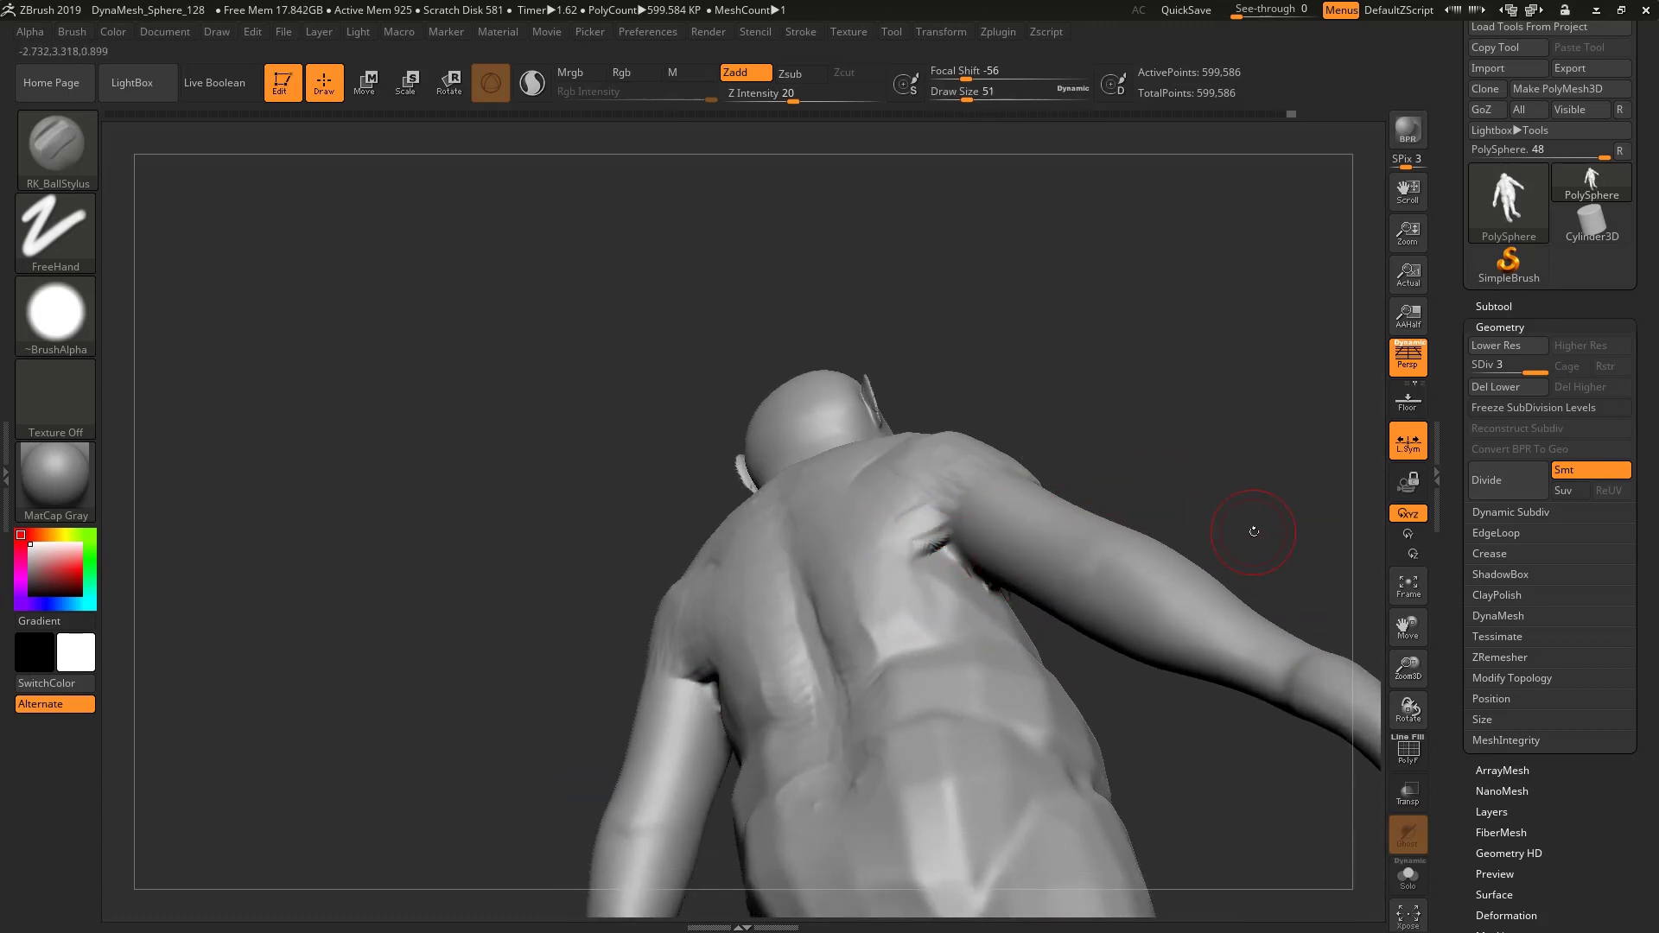
Open the Windows screen sketch and mark the spine, shoulder and armpit muscle lines over the figure's back in red
{"action": "key", "text": "super+w"}
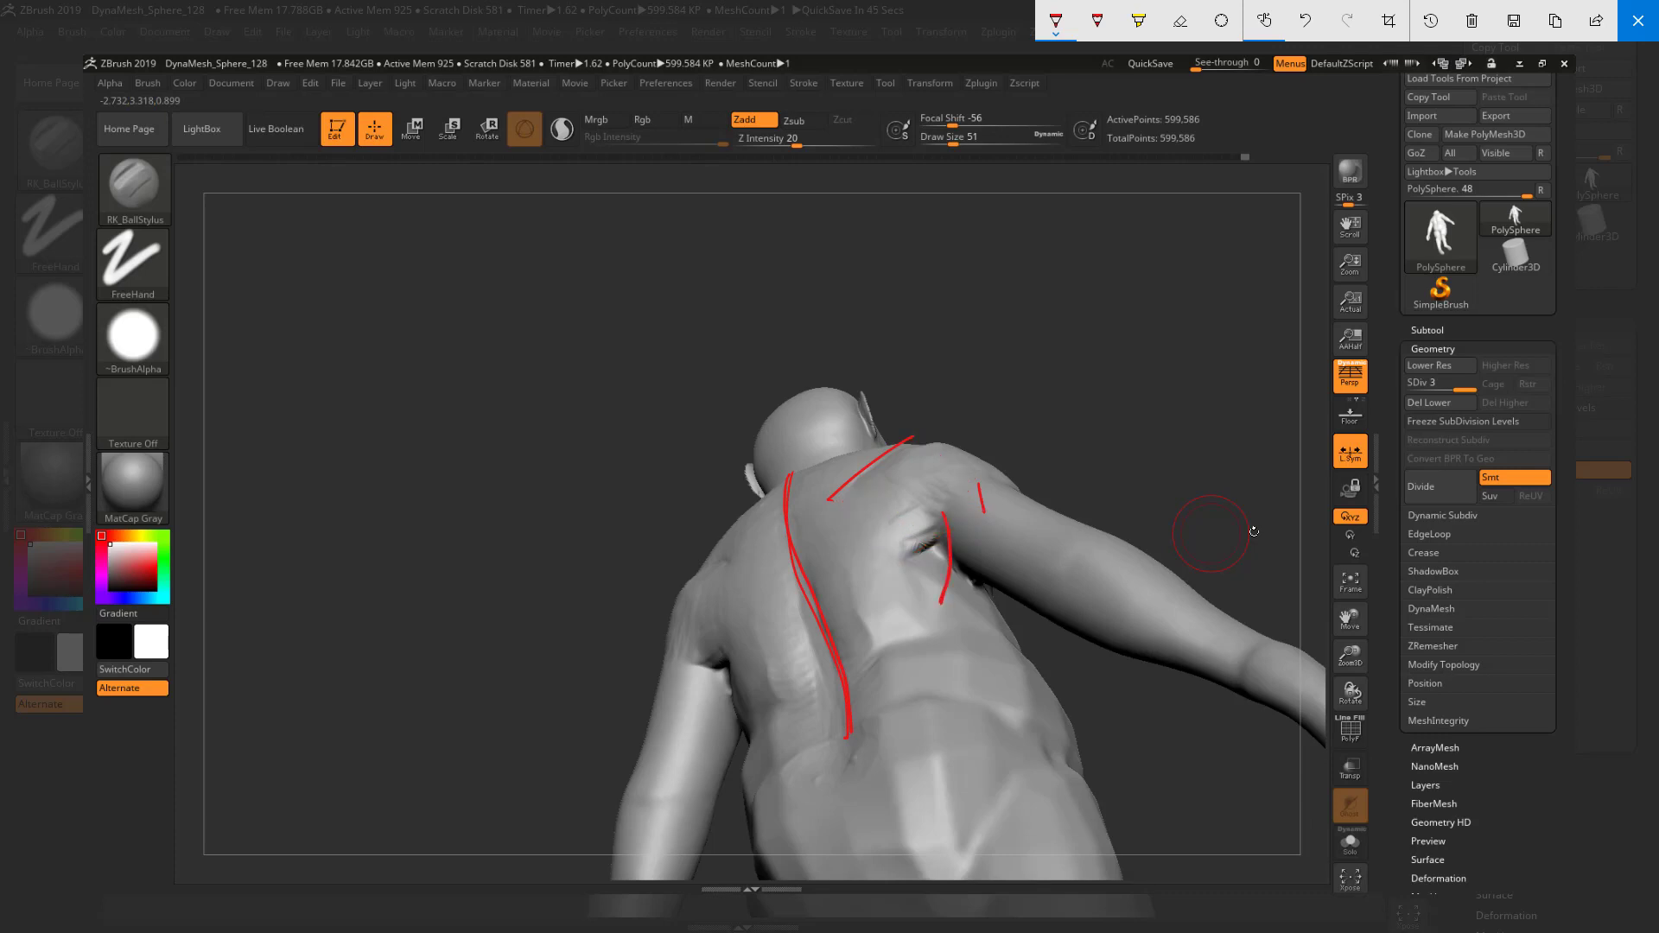
{"action": "left_click_drag", "start_coordinate": [939, 509], "coordinate": [860, 557]}
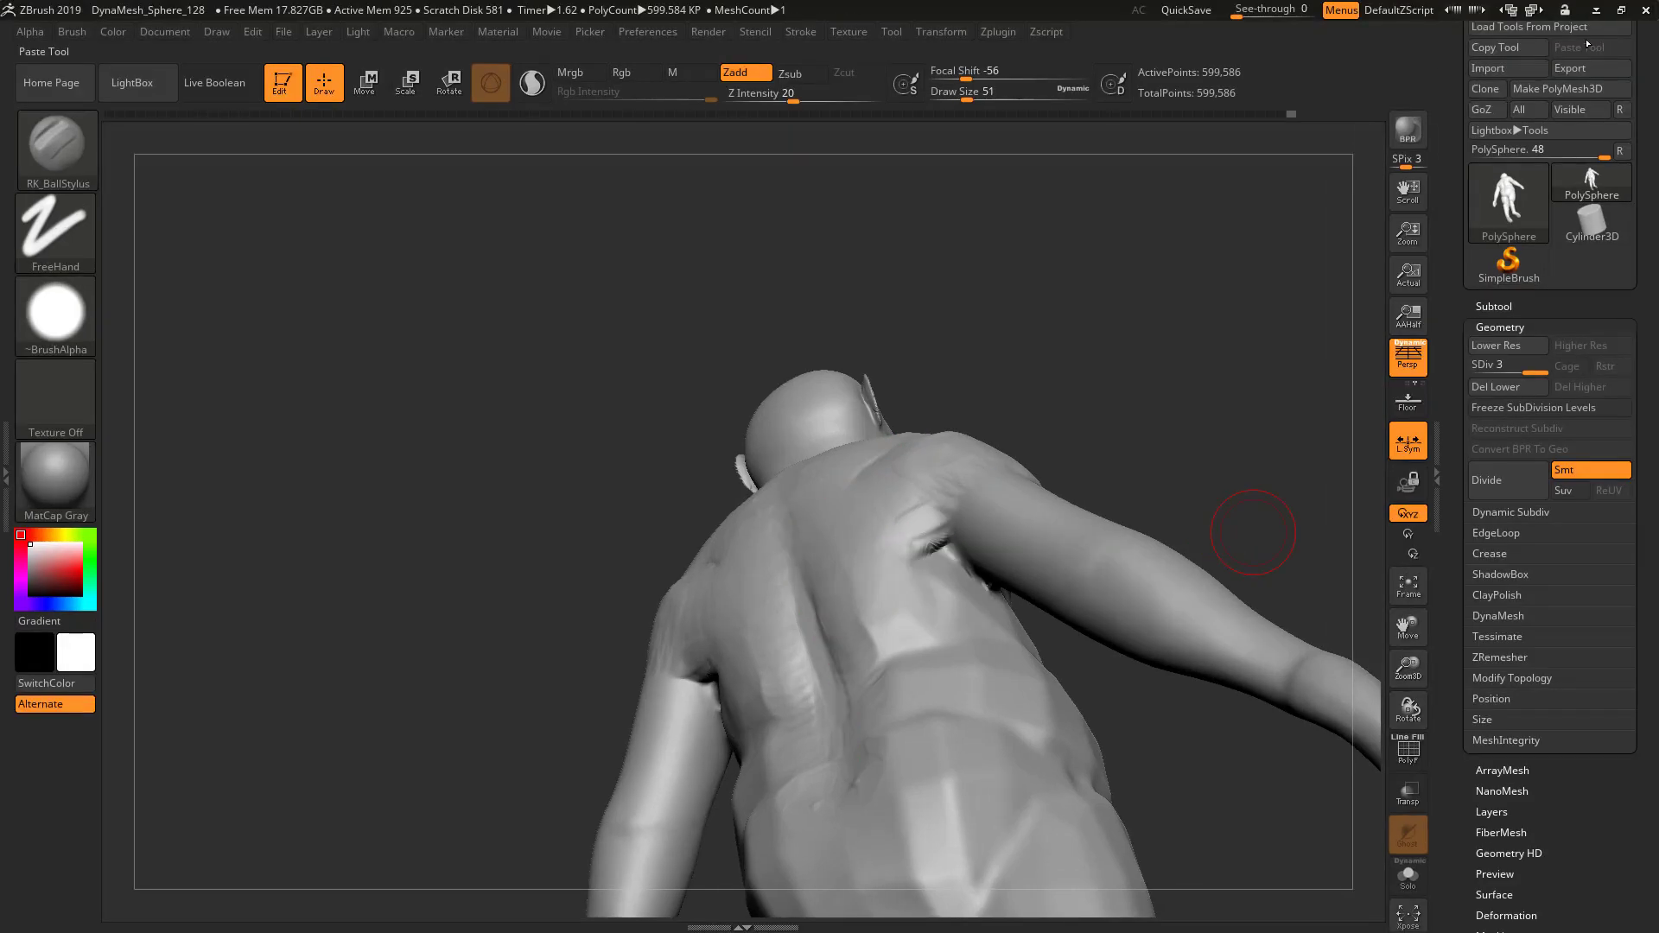
Build up and carve the muscle forms on the back around the armpit and outer shoulder blade
{"action": "left_click_drag", "start_coordinate": [1254, 535], "coordinate": [1229, 596]}
{"action": "mouse_move", "coordinate": [939, 543]}
{"action": "left_mouse_down"}
{"action": "mouse_move", "coordinate": [961, 600]}
{"action": "mouse_move", "coordinate": [915, 583]}
{"action": "left_mouse_up"}
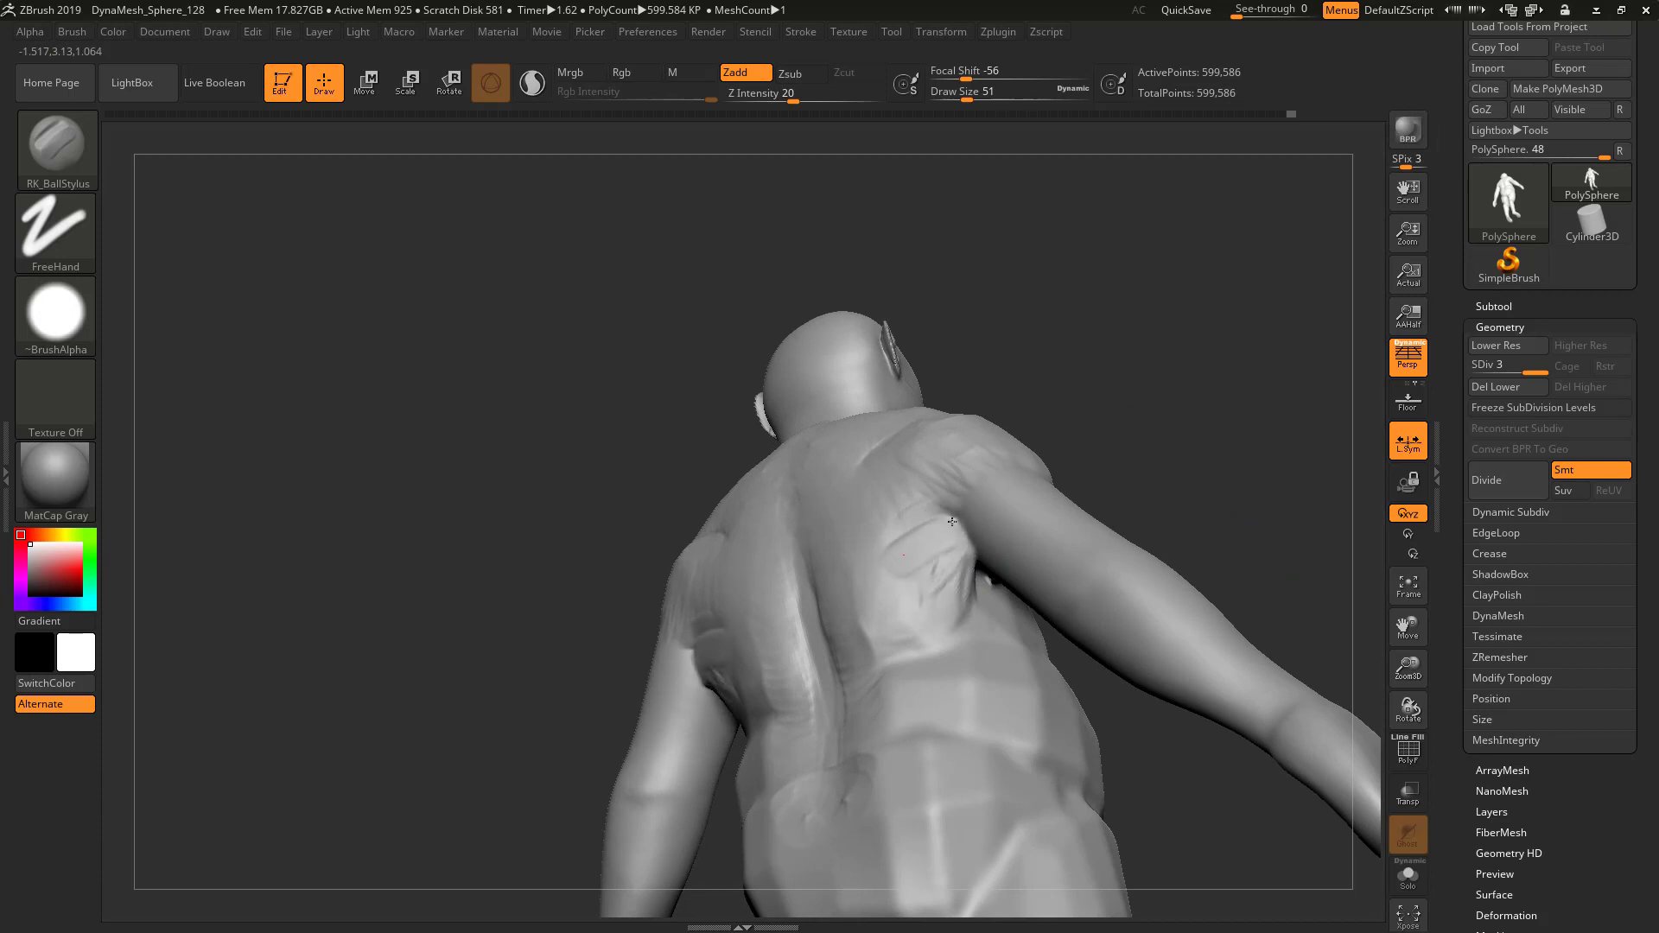
{"action": "mouse_move", "coordinate": [1140, 479]}
{"action": "left_mouse_down"}
{"action": "mouse_move", "coordinate": [1137, 396]}
{"action": "mouse_move", "coordinate": [975, 559]}
{"action": "left_mouse_up"}
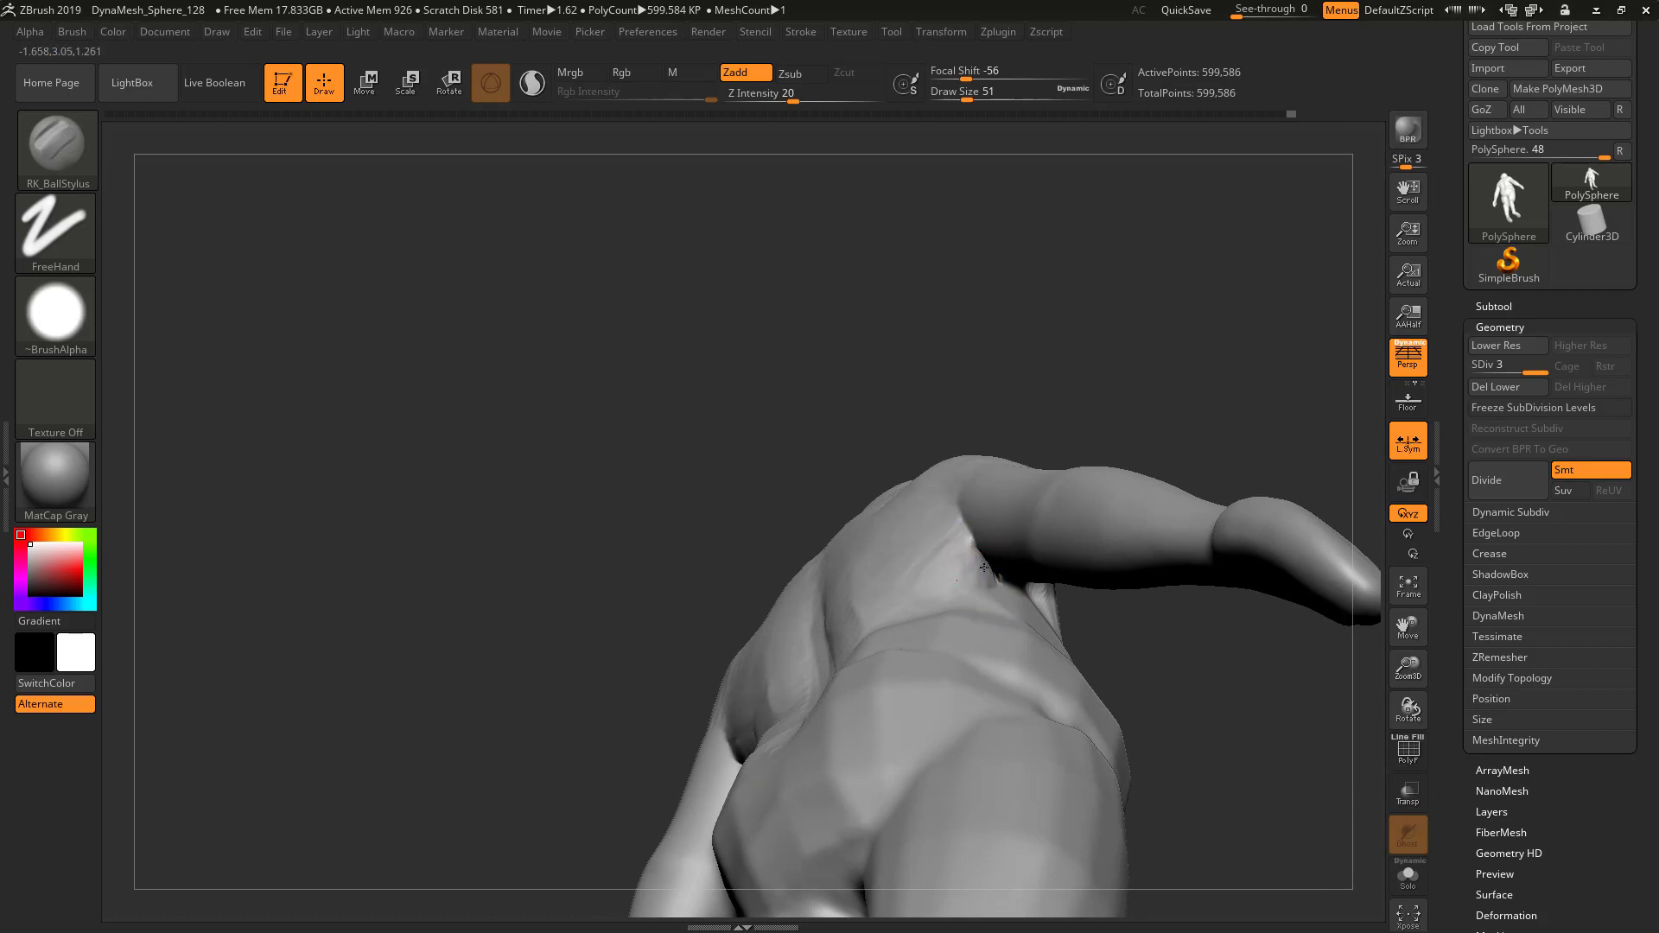
{"action": "left_click_drag", "start_coordinate": [1120, 391], "coordinate": [1120, 486]}
{"action": "left_click_drag", "start_coordinate": [951, 581], "coordinate": [963, 619]}
{"action": "mouse_move", "coordinate": [878, 582]}
{"action": "left_mouse_down", "text": "alt"}
{"action": "mouse_move", "coordinate": [926, 629]}
{"action": "mouse_move", "coordinate": [846, 656]}
{"action": "left_mouse_up", "text": "alt"}
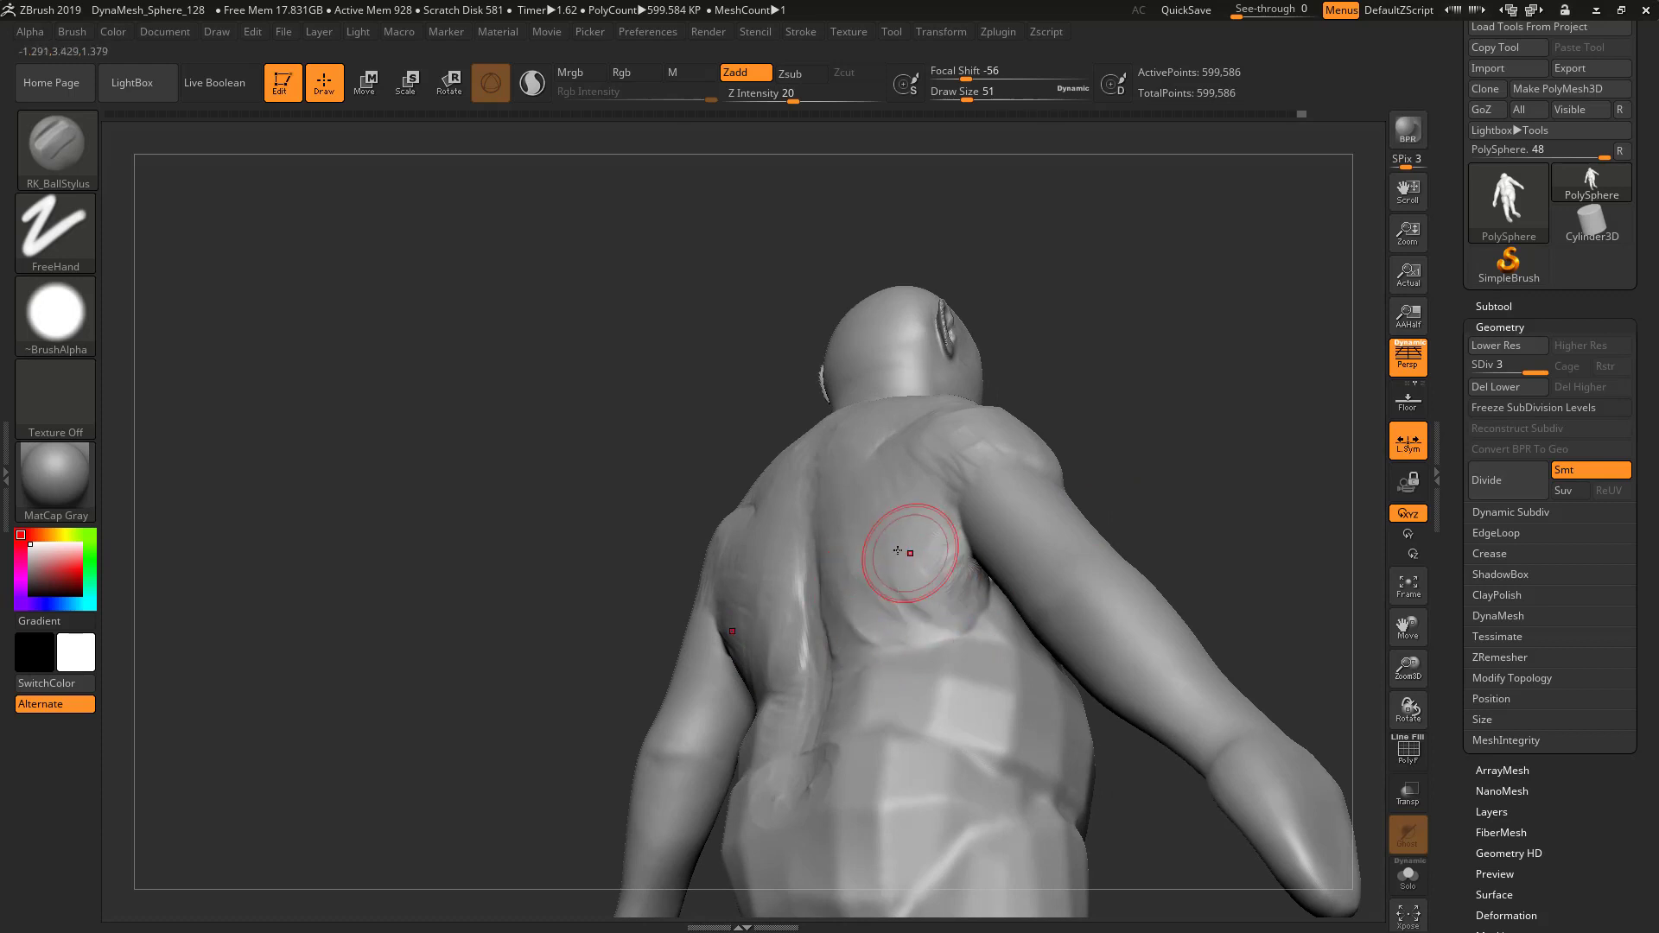
{"action": "left_click_drag", "start_coordinate": [980, 577], "coordinate": [972, 619]}
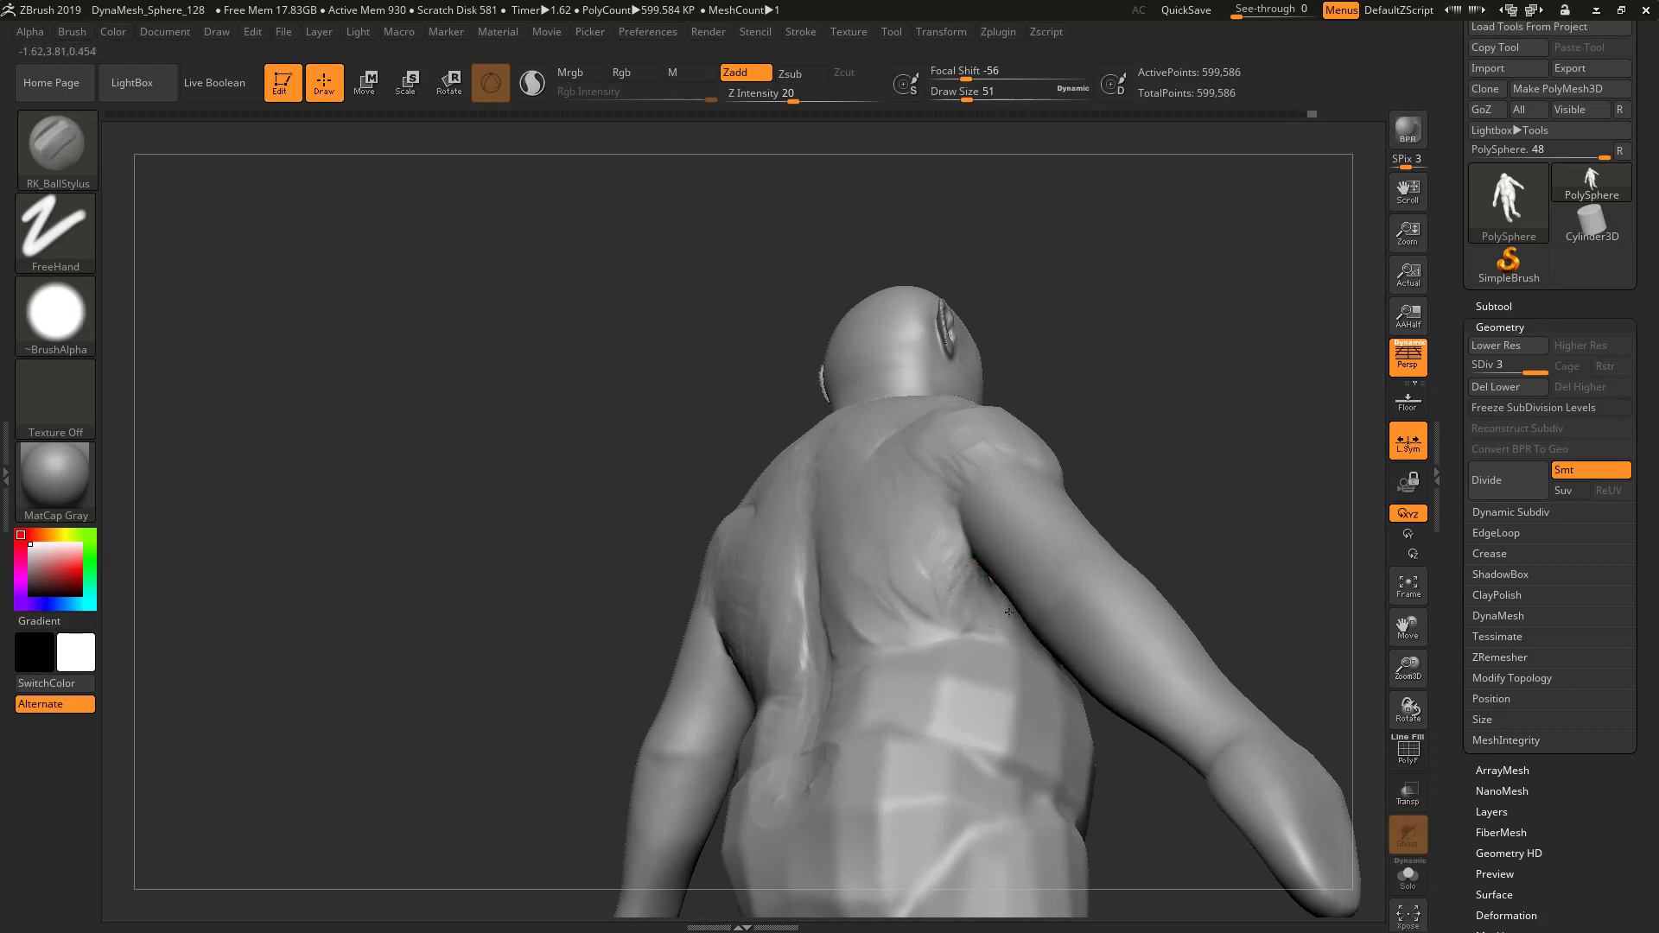
Carve the area below the shoulder blade downward to shape the broad side muscle of the back
{"action": "left_click_drag", "start_coordinate": [1149, 518], "coordinate": [1219, 584]}
{"action": "left_click_drag", "start_coordinate": [1225, 496], "coordinate": [1110, 519]}
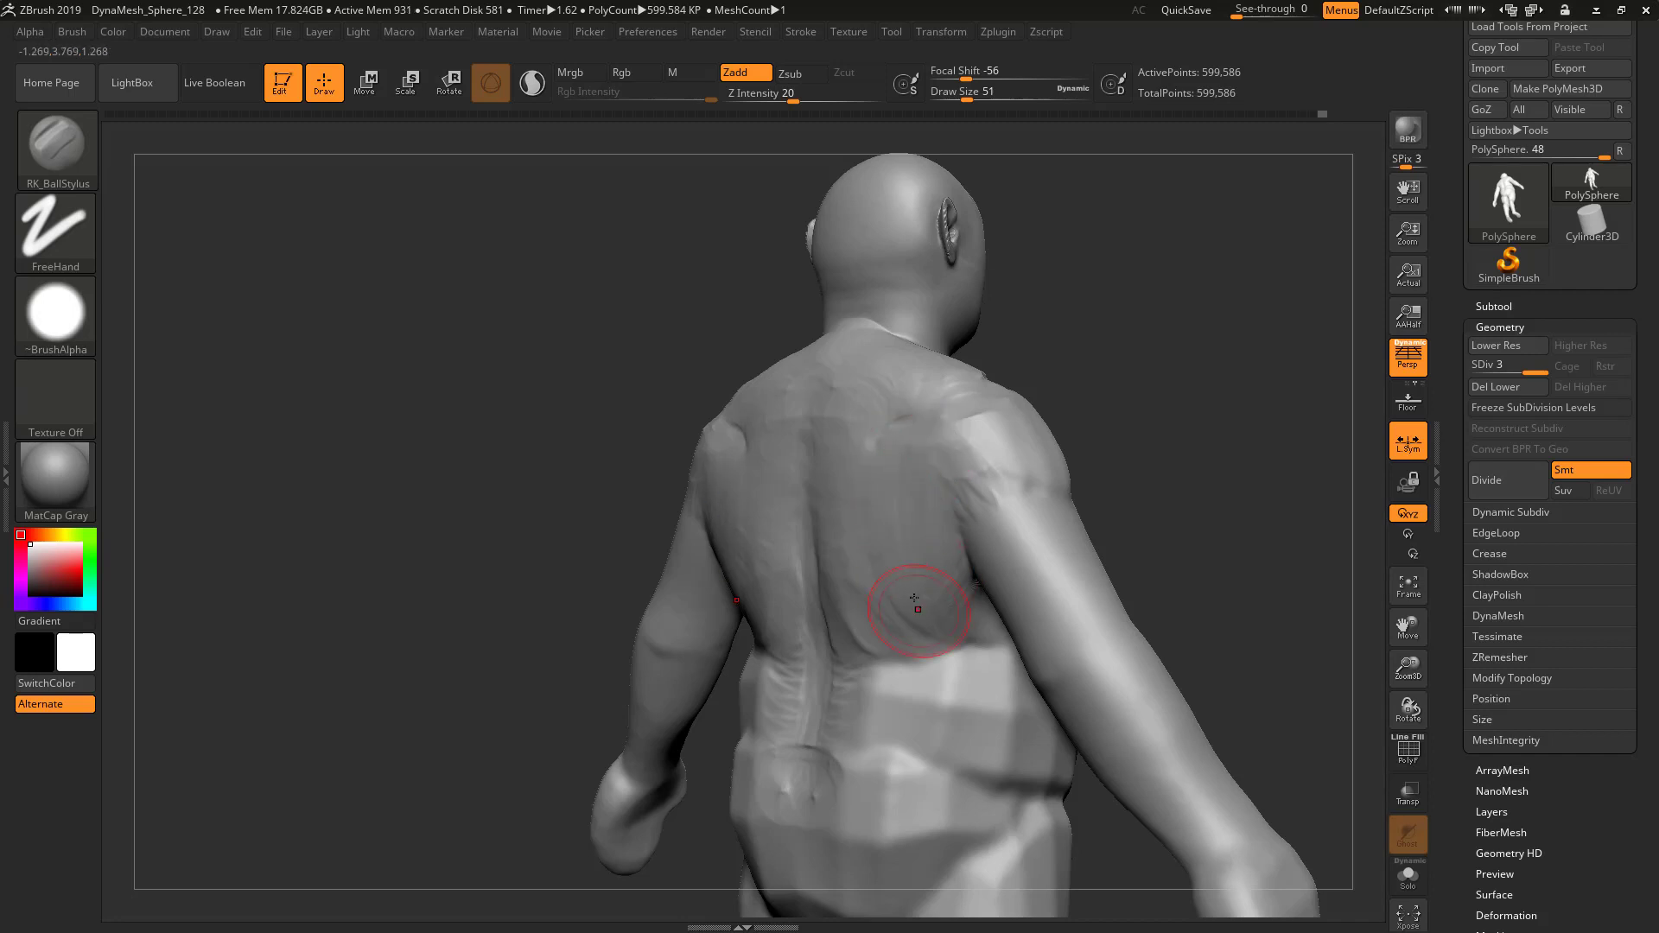
{"action": "left_click_drag", "start_coordinate": [874, 553], "coordinate": [870, 656], "text": "alt"}
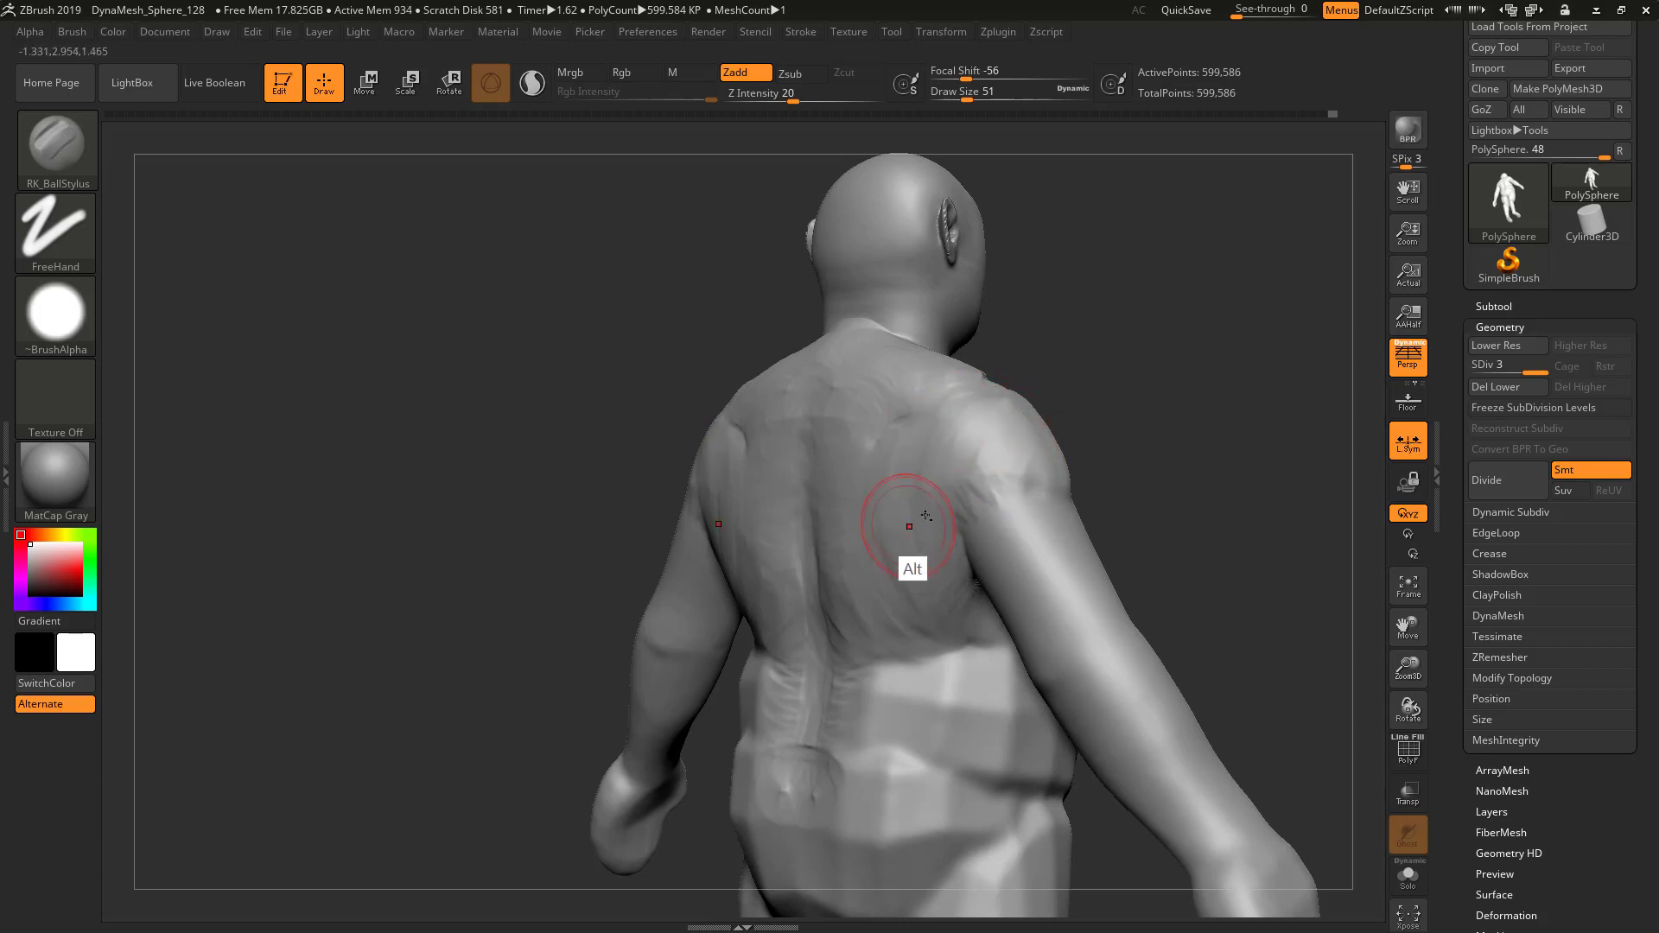
Set the draw size to 18, mark curved muscle directions behind the shoulder with mask strokes, and clear the mask
{"action": "left_click_drag", "start_coordinate": [1126, 406], "coordinate": [978, 438]}
{"action": "key", "text": "s"}
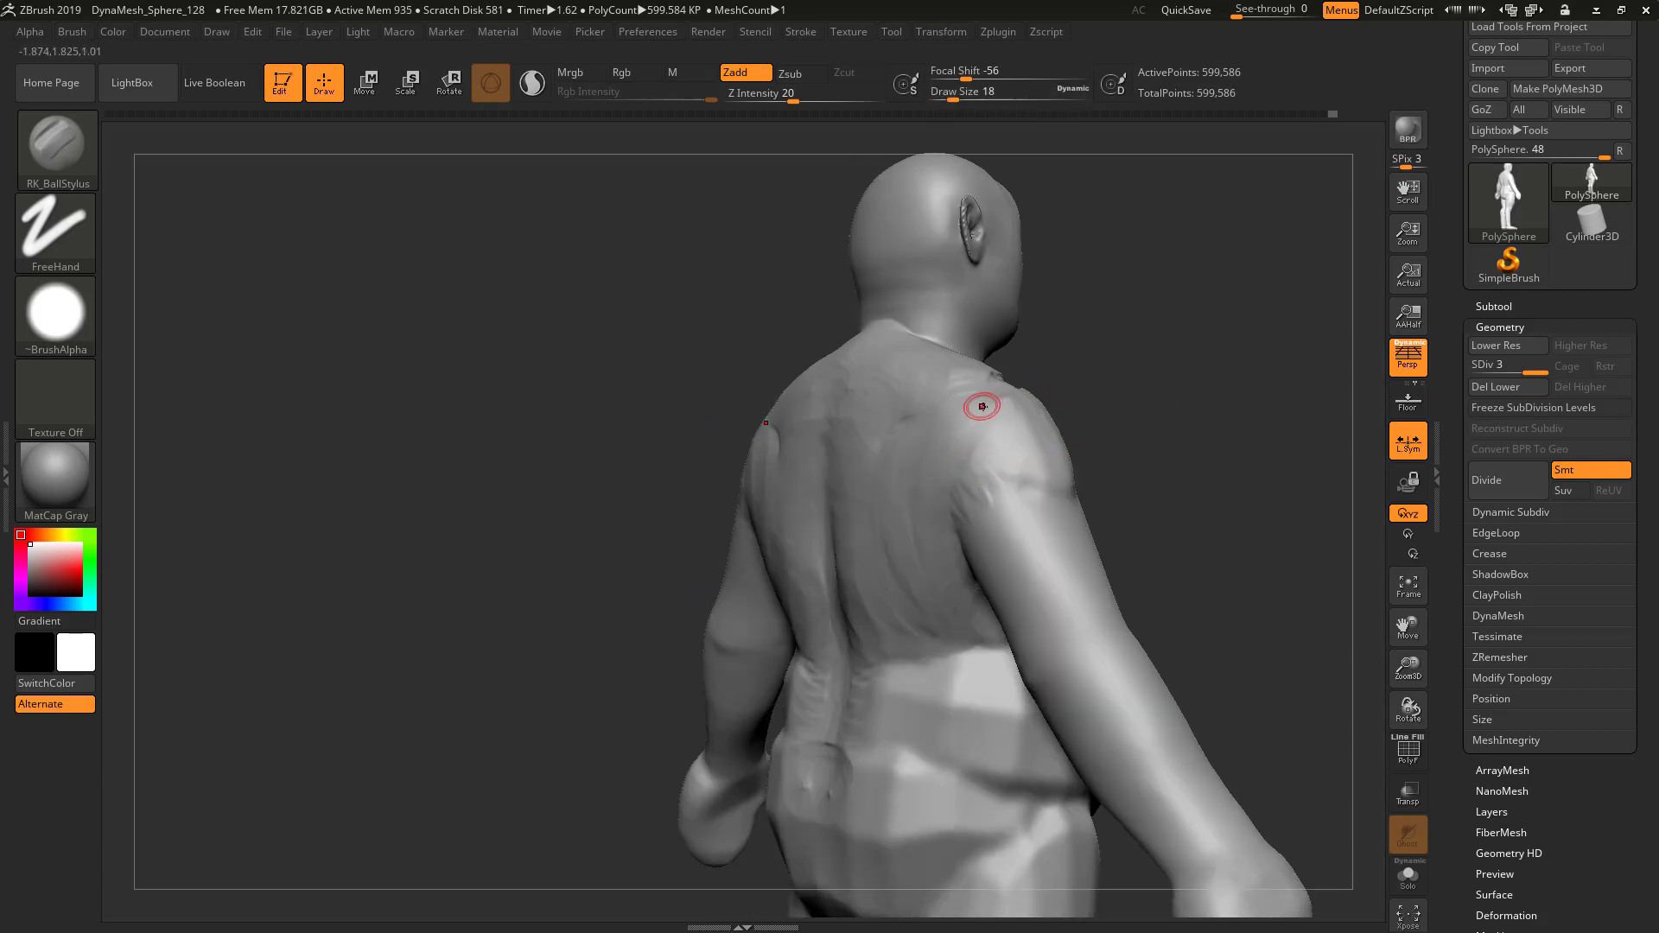
{"action": "key", "text": "ctrl"}
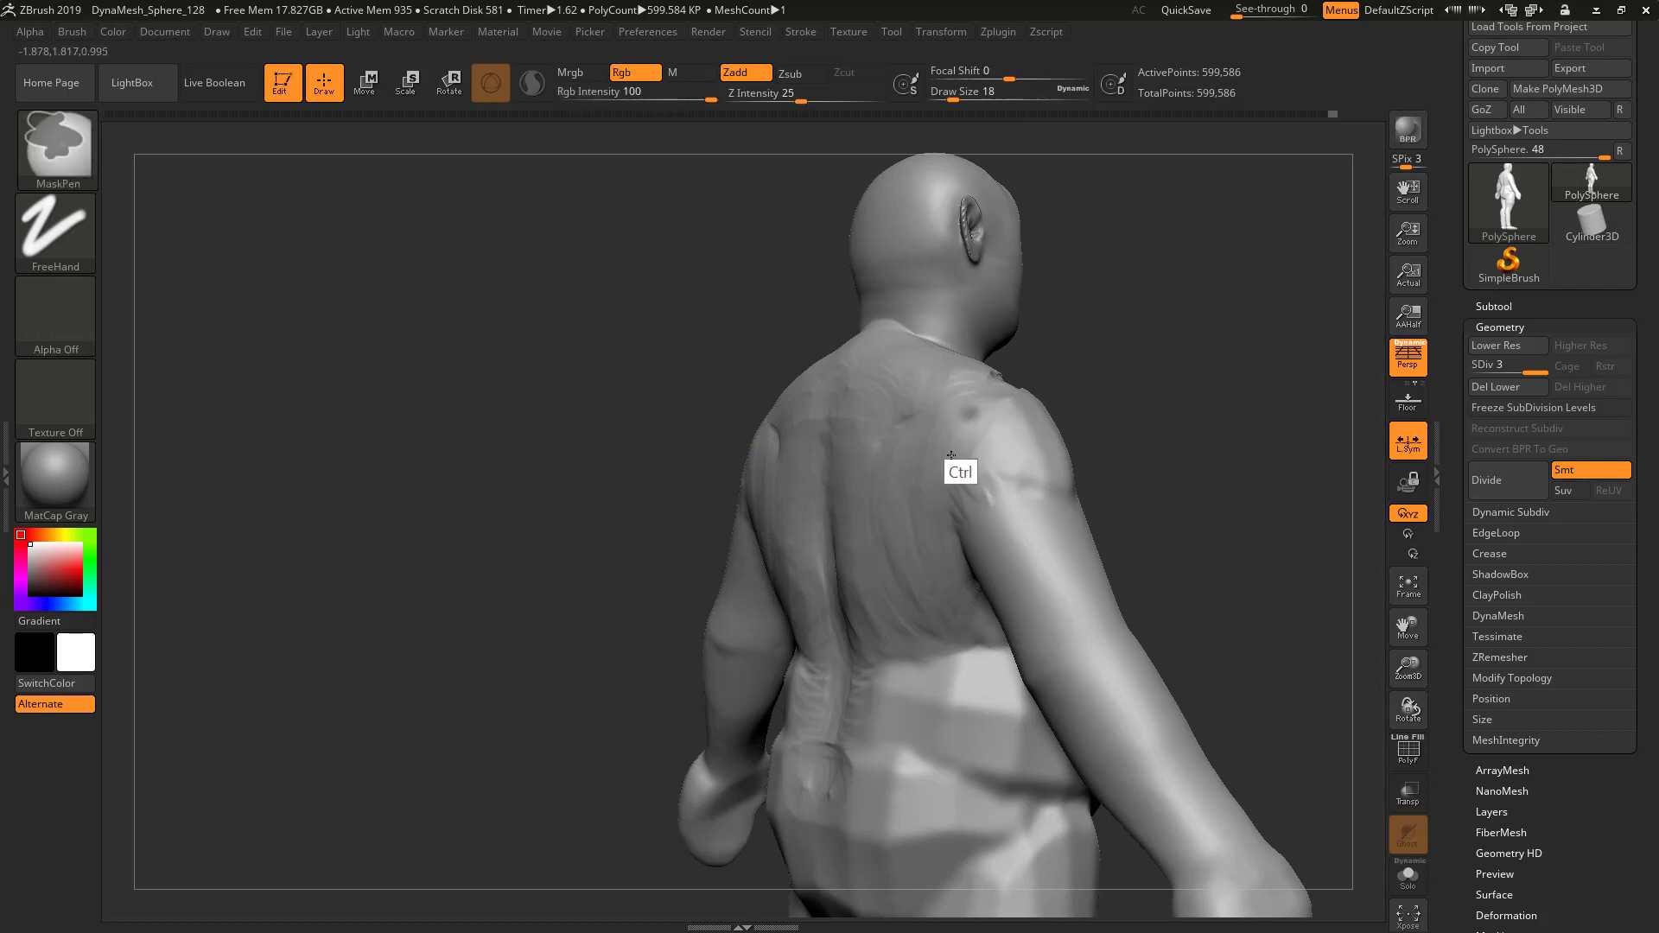
{"action": "left_click_drag", "start_coordinate": [950, 455], "coordinate": [967, 642], "text": "ctrl"}
{"action": "left_click_drag", "start_coordinate": [946, 414], "coordinate": [923, 617], "text": "ctrl"}
{"action": "left_click_drag", "start_coordinate": [895, 436], "coordinate": [921, 591], "text": "ctrl"}
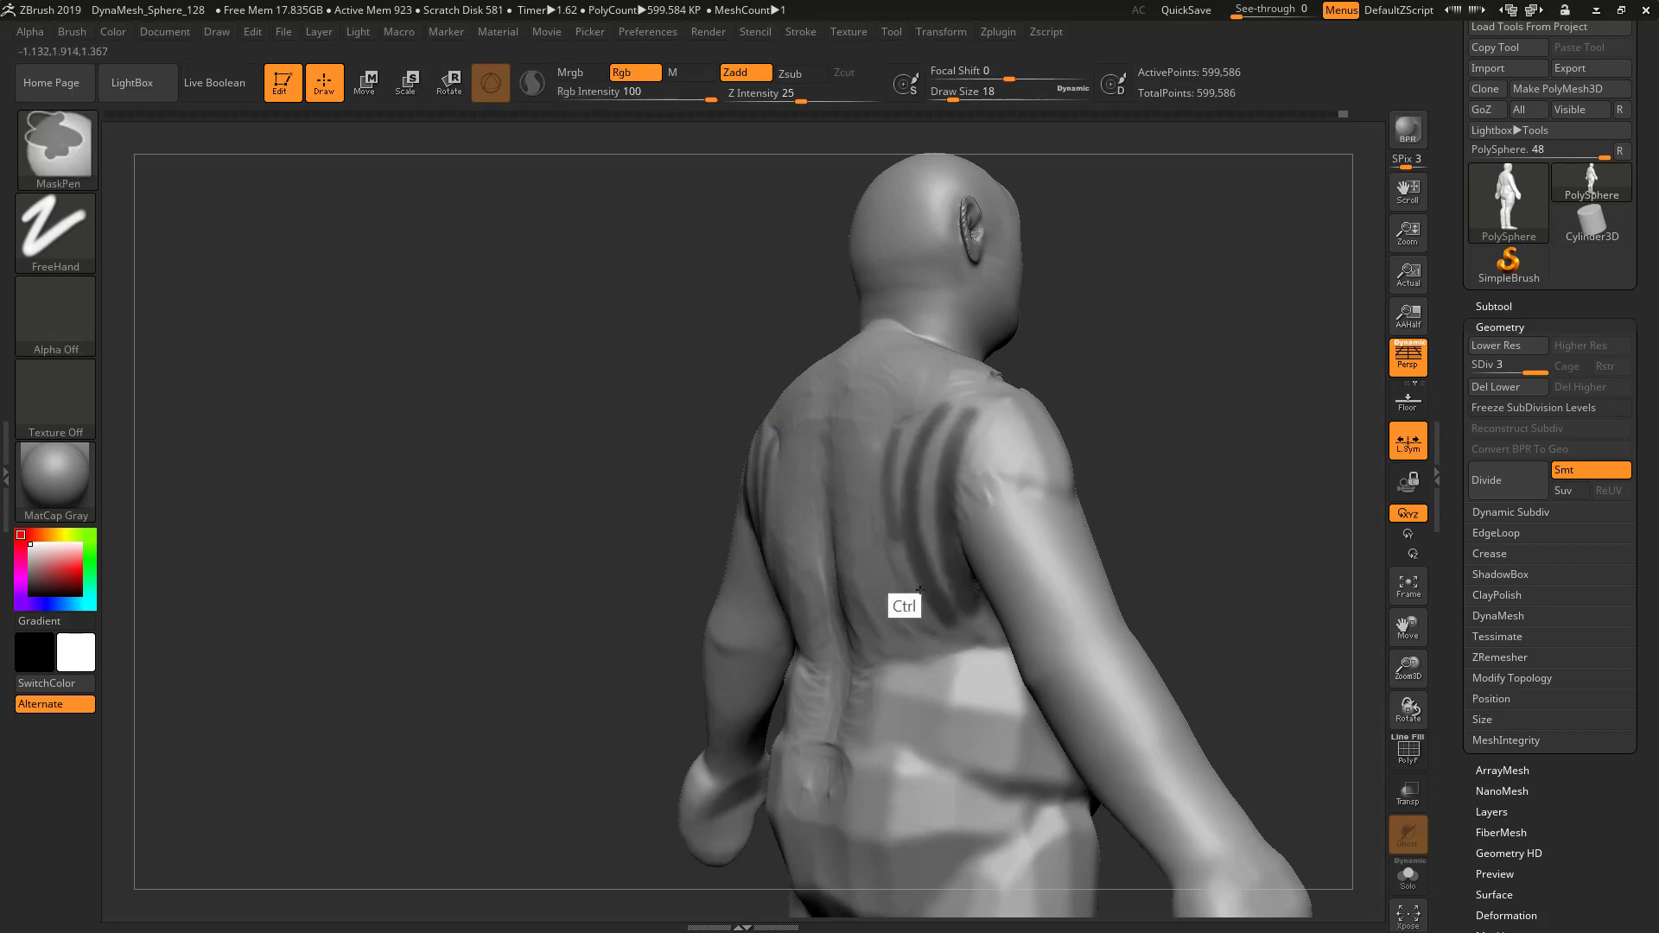
{"action": "mouse_move", "coordinate": [1144, 450]}
{"action": "left_mouse_down", "text": "ctrl"}
{"action": "mouse_move", "coordinate": [1159, 517]}
{"action": "mouse_move", "coordinate": [1141, 481]}
{"action": "mouse_move", "coordinate": [1188, 458]}
{"action": "left_mouse_up", "text": "ctrl"}
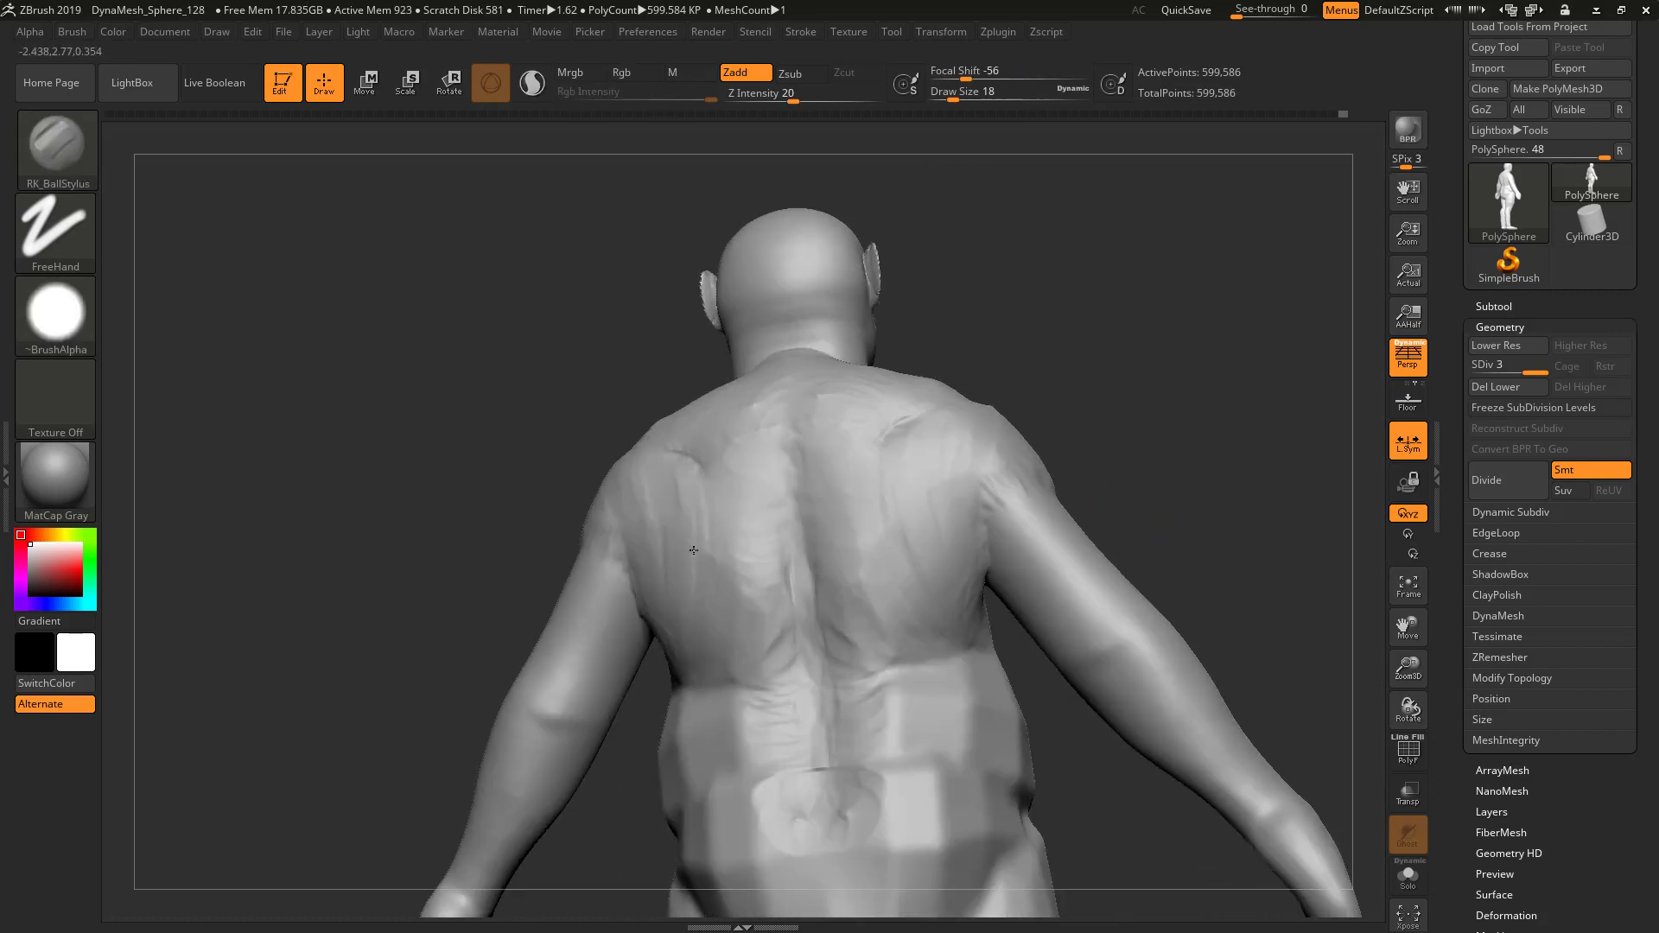
Set the draw size to 41 and build up the outer back and the ridge above the shoulder blades
{"action": "left_click_drag", "start_coordinate": [668, 546], "coordinate": [635, 522], "text": "shift"}
{"action": "key", "text": "s"}
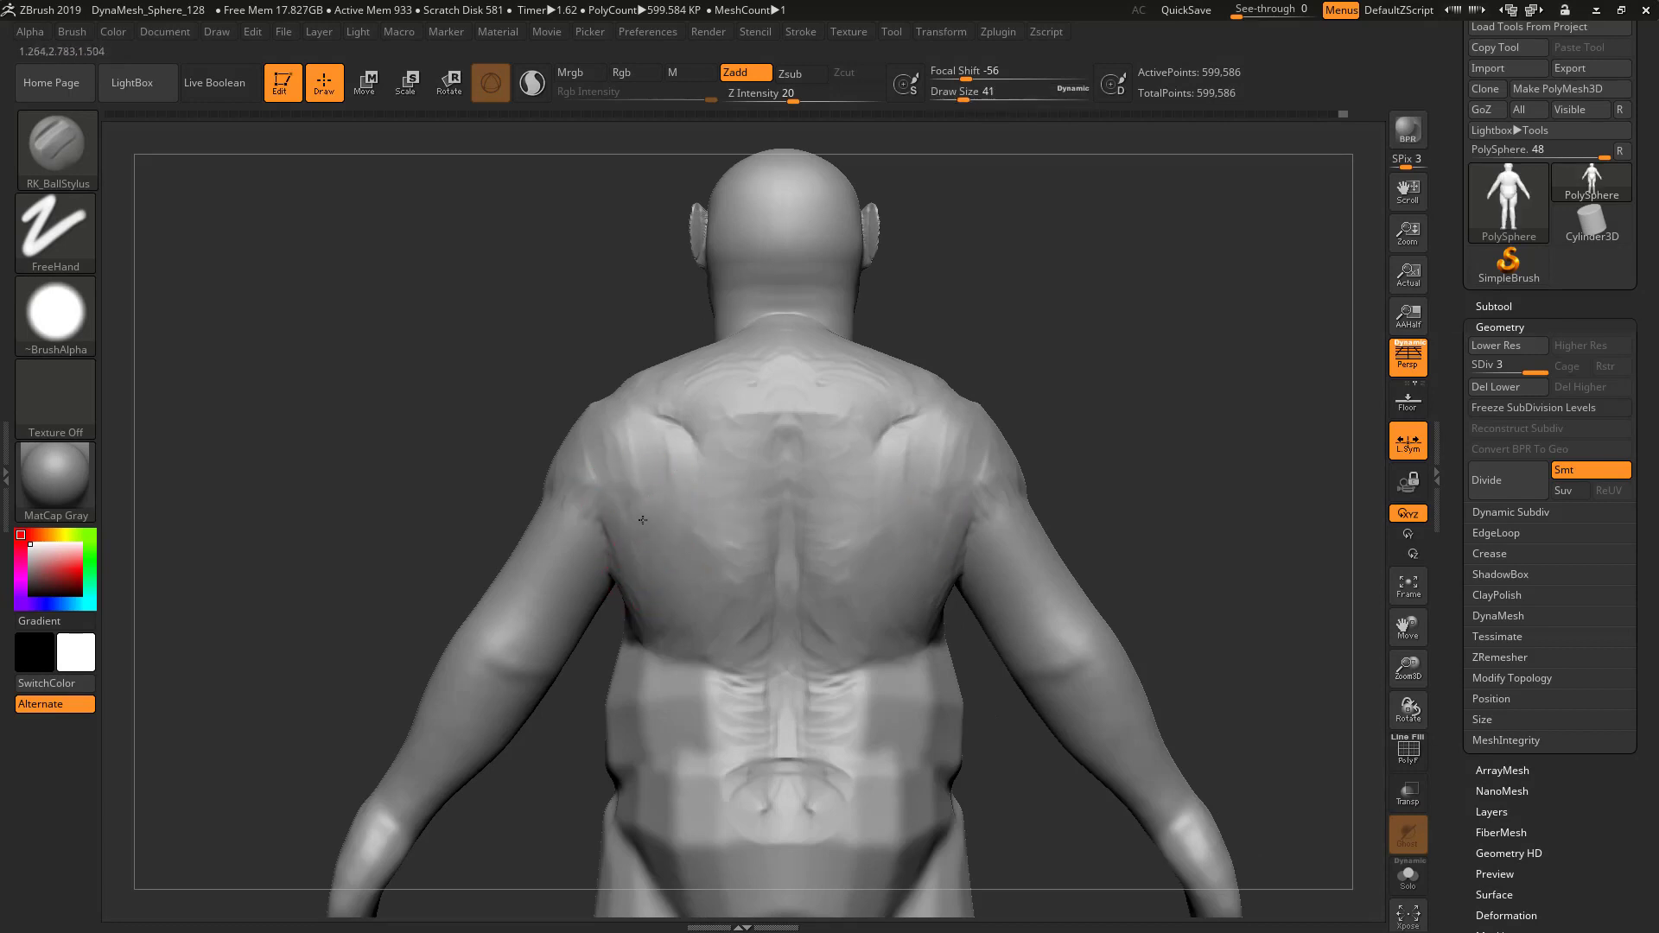
{"action": "mouse_move", "coordinate": [643, 521]}
{"action": "left_mouse_down"}
{"action": "mouse_move", "coordinate": [594, 473]}
{"action": "mouse_move", "coordinate": [588, 435]}
{"action": "mouse_move", "coordinate": [648, 474]}
{"action": "left_mouse_up"}
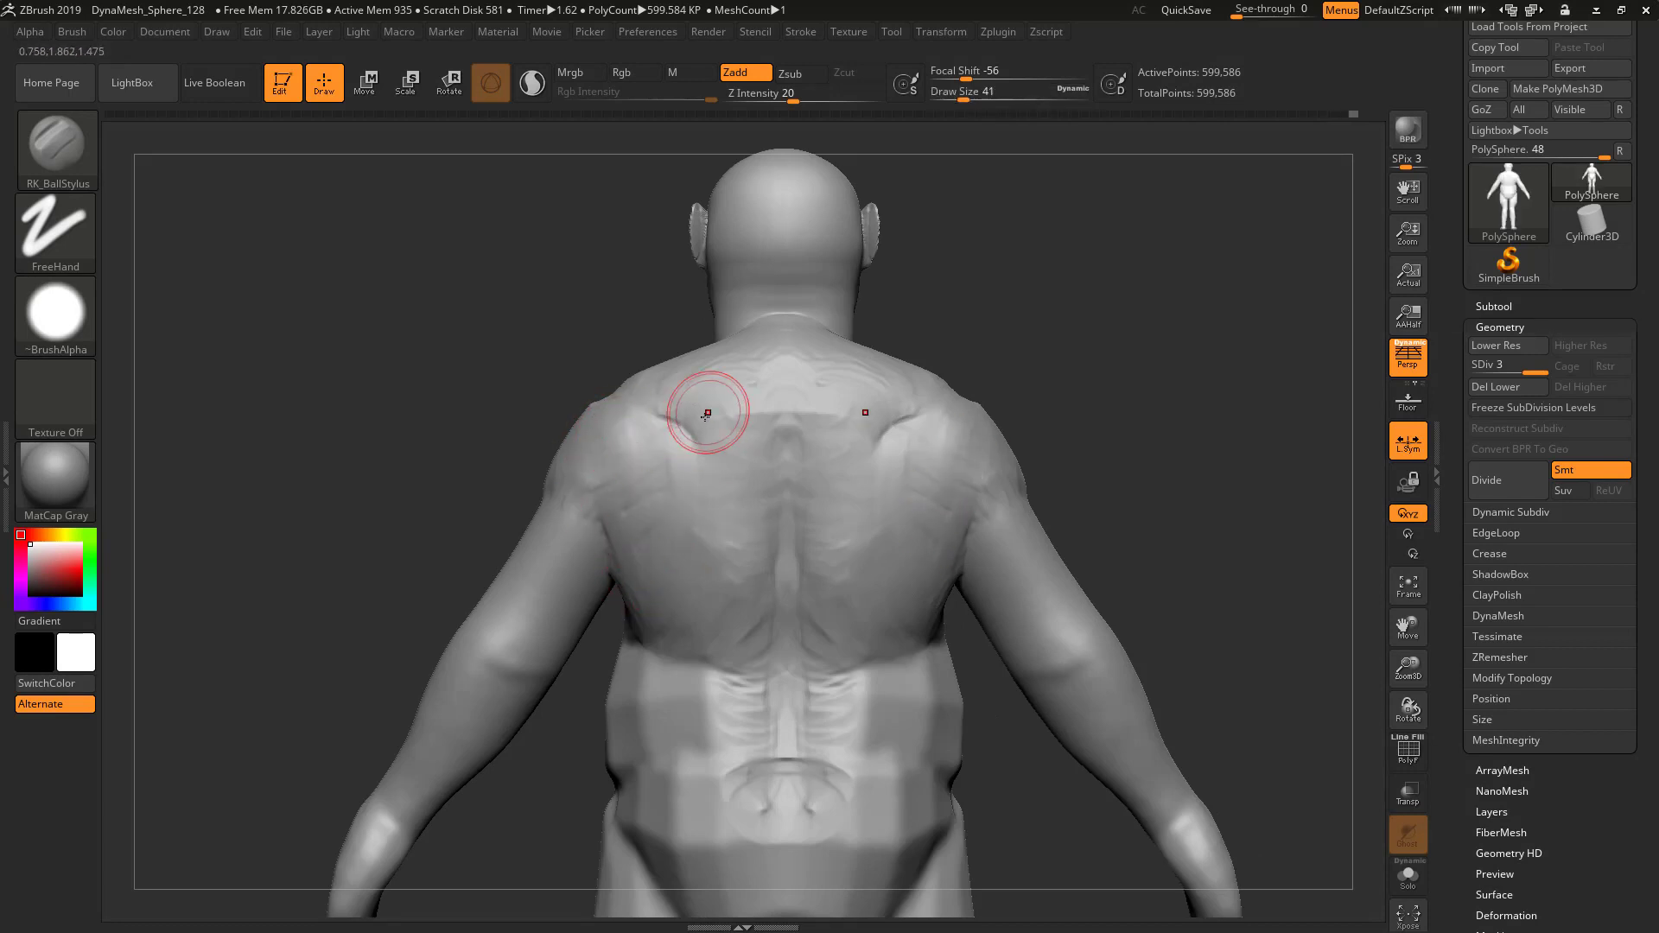
{"action": "mouse_move", "coordinate": [702, 398]}
{"action": "left_mouse_down"}
{"action": "mouse_move", "coordinate": [710, 433]}
{"action": "mouse_move", "coordinate": [745, 415]}
{"action": "mouse_move", "coordinate": [804, 425]}
{"action": "mouse_move", "coordinate": [735, 396]}
{"action": "mouse_move", "coordinate": [776, 433]}
{"action": "left_mouse_up"}
Raise a curved ridge from the spine toward the flank to define the lower edge of the back muscle
{"action": "left_click_drag", "start_coordinate": [1081, 374], "coordinate": [802, 426]}
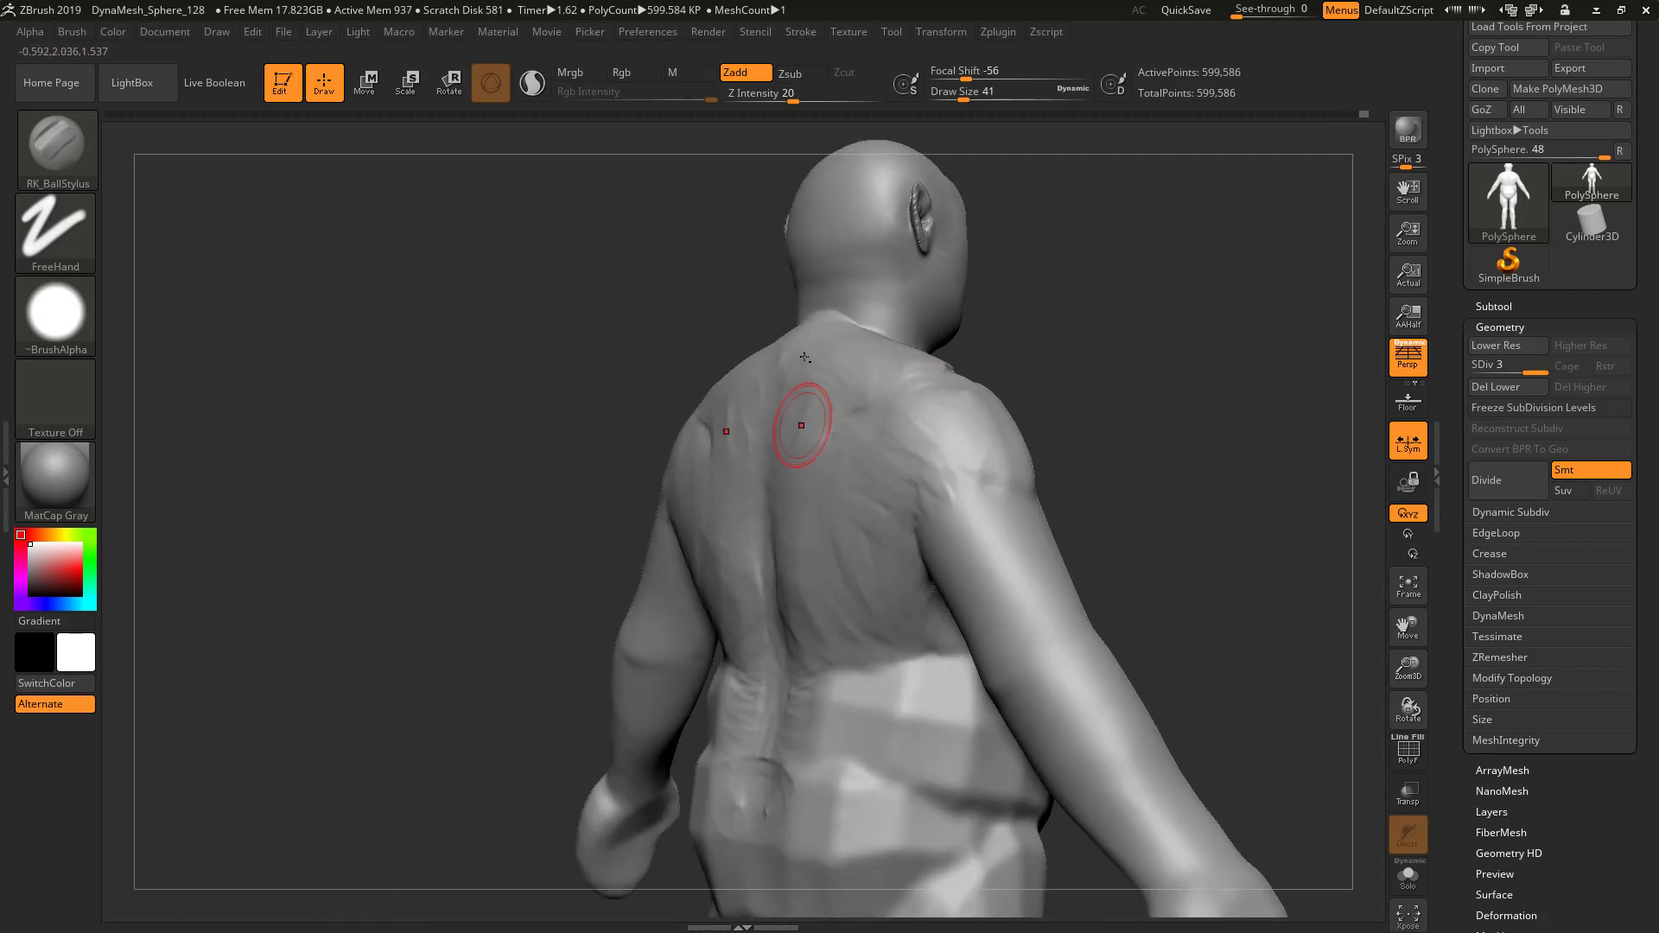
{"action": "left_click_drag", "start_coordinate": [1160, 507], "coordinate": [1163, 458], "text": "alt"}
{"action": "left_click_drag", "start_coordinate": [1085, 494], "coordinate": [1147, 503]}
{"action": "left_click_drag", "start_coordinate": [853, 611], "coordinate": [966, 650]}
{"action": "left_click_drag", "start_coordinate": [834, 580], "coordinate": [926, 645]}
{"action": "left_click_drag", "start_coordinate": [847, 590], "coordinate": [926, 645]}
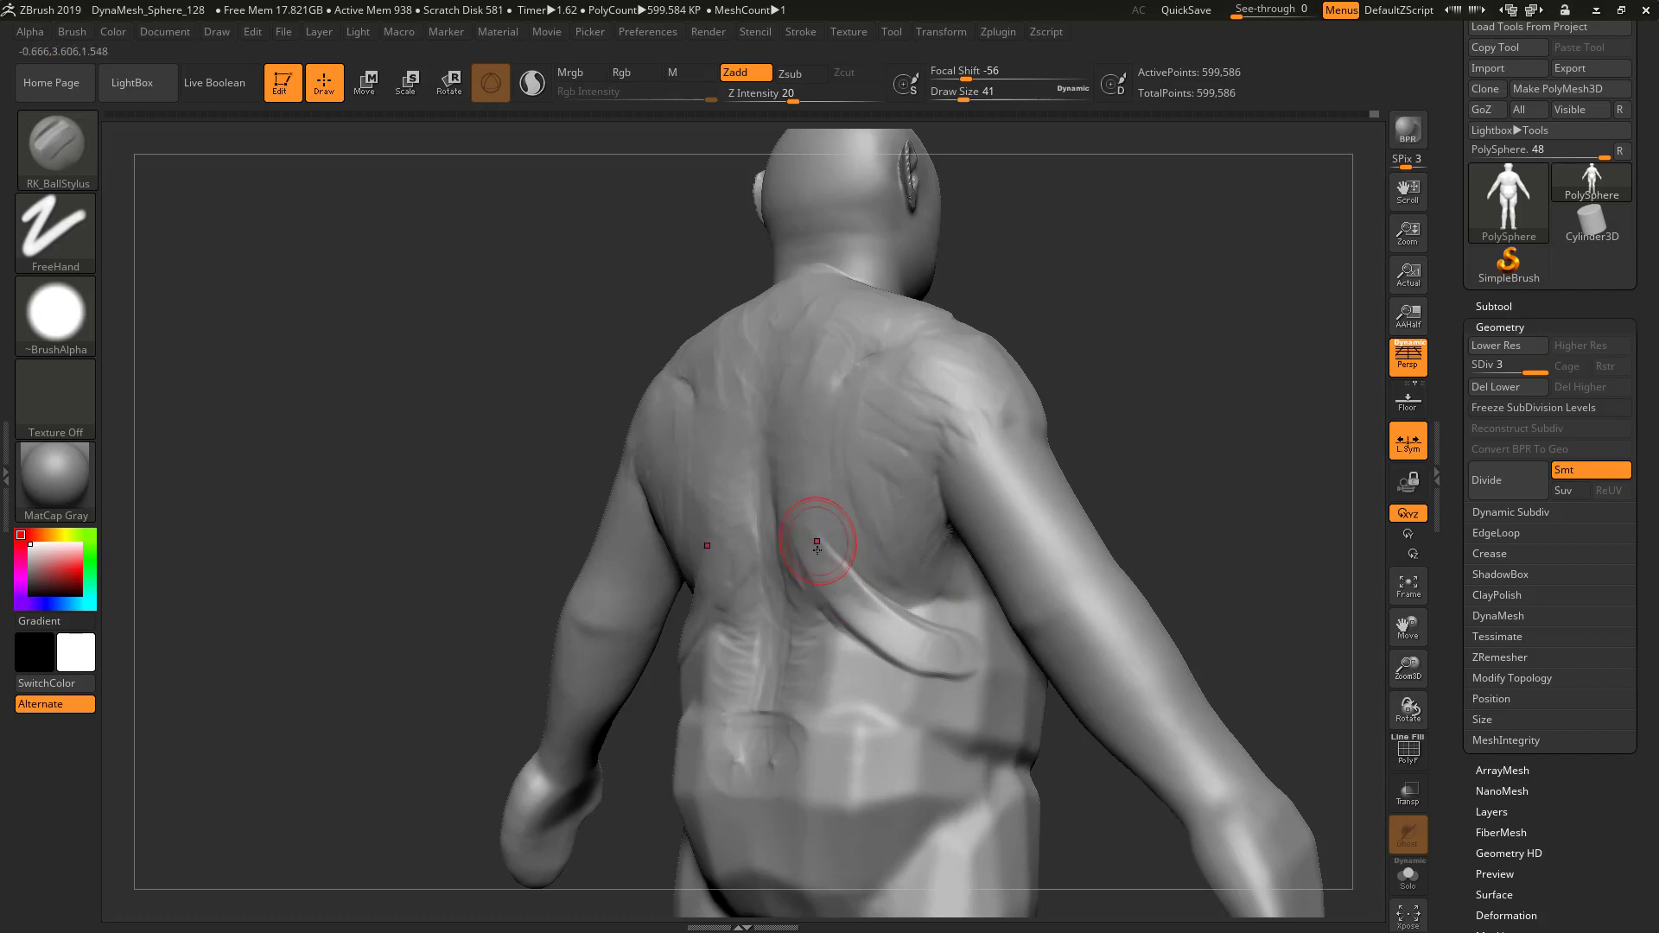
Build up the flank below the curved back-muscle ridge and the column beside the lower spine
{"action": "mouse_move", "coordinate": [1127, 448]}
{"action": "left_mouse_down"}
{"action": "mouse_move", "coordinate": [1111, 474]}
{"action": "mouse_move", "coordinate": [692, 507]}
{"action": "left_mouse_up"}
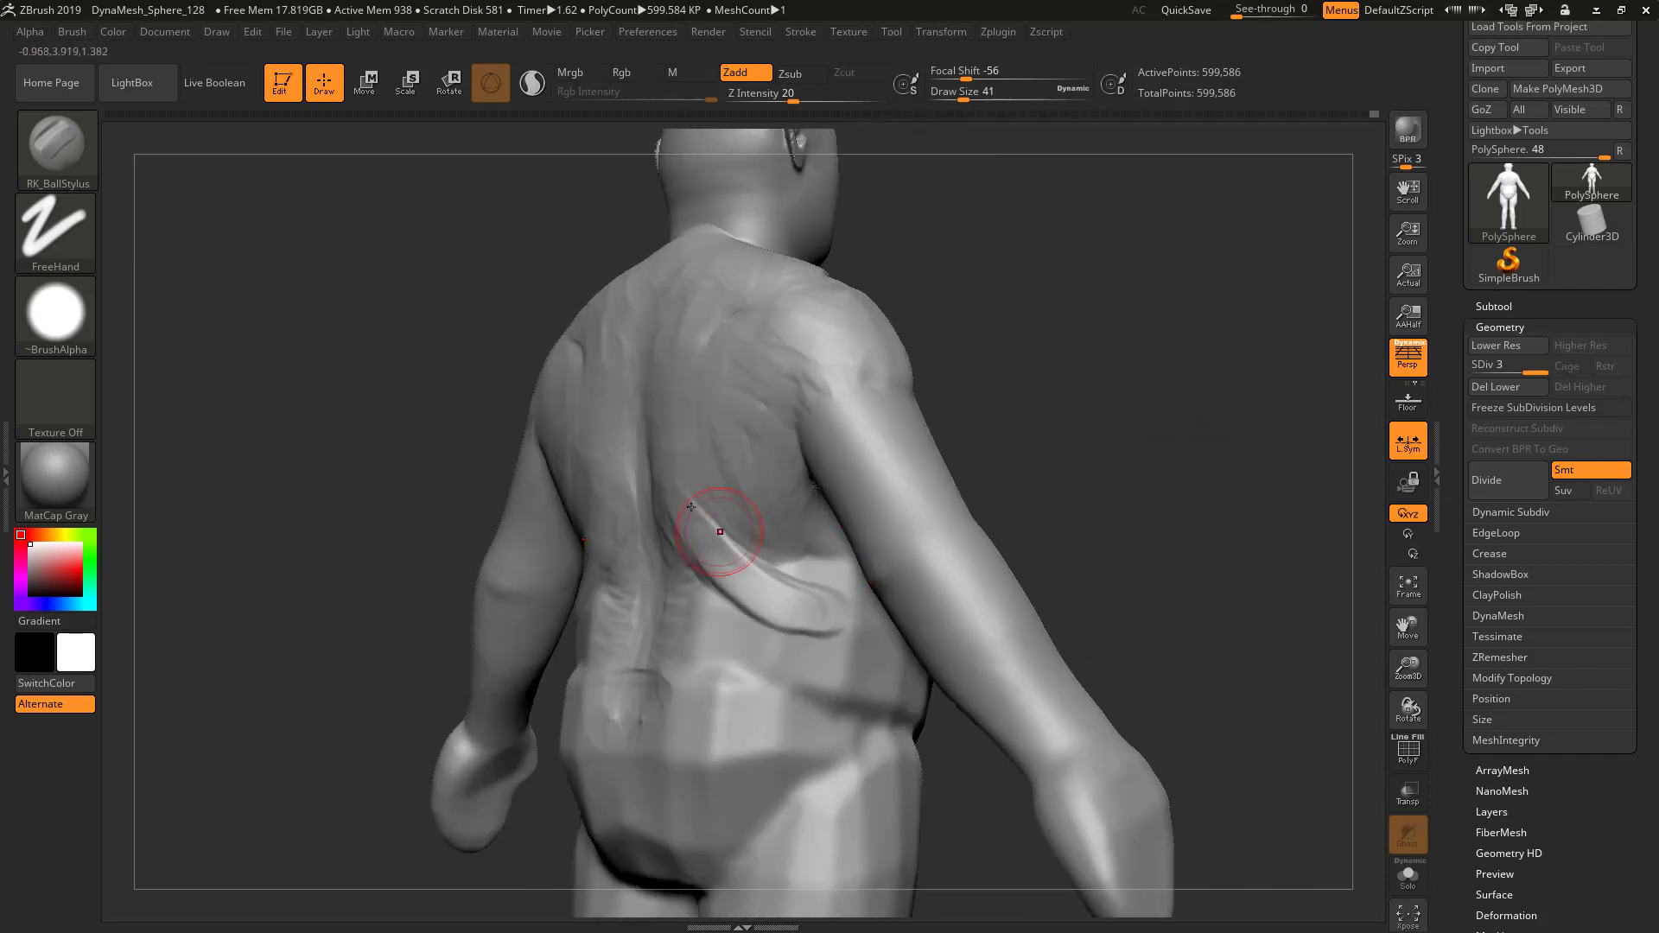
{"action": "left_click_drag", "start_coordinate": [1115, 546], "coordinate": [1037, 474]}
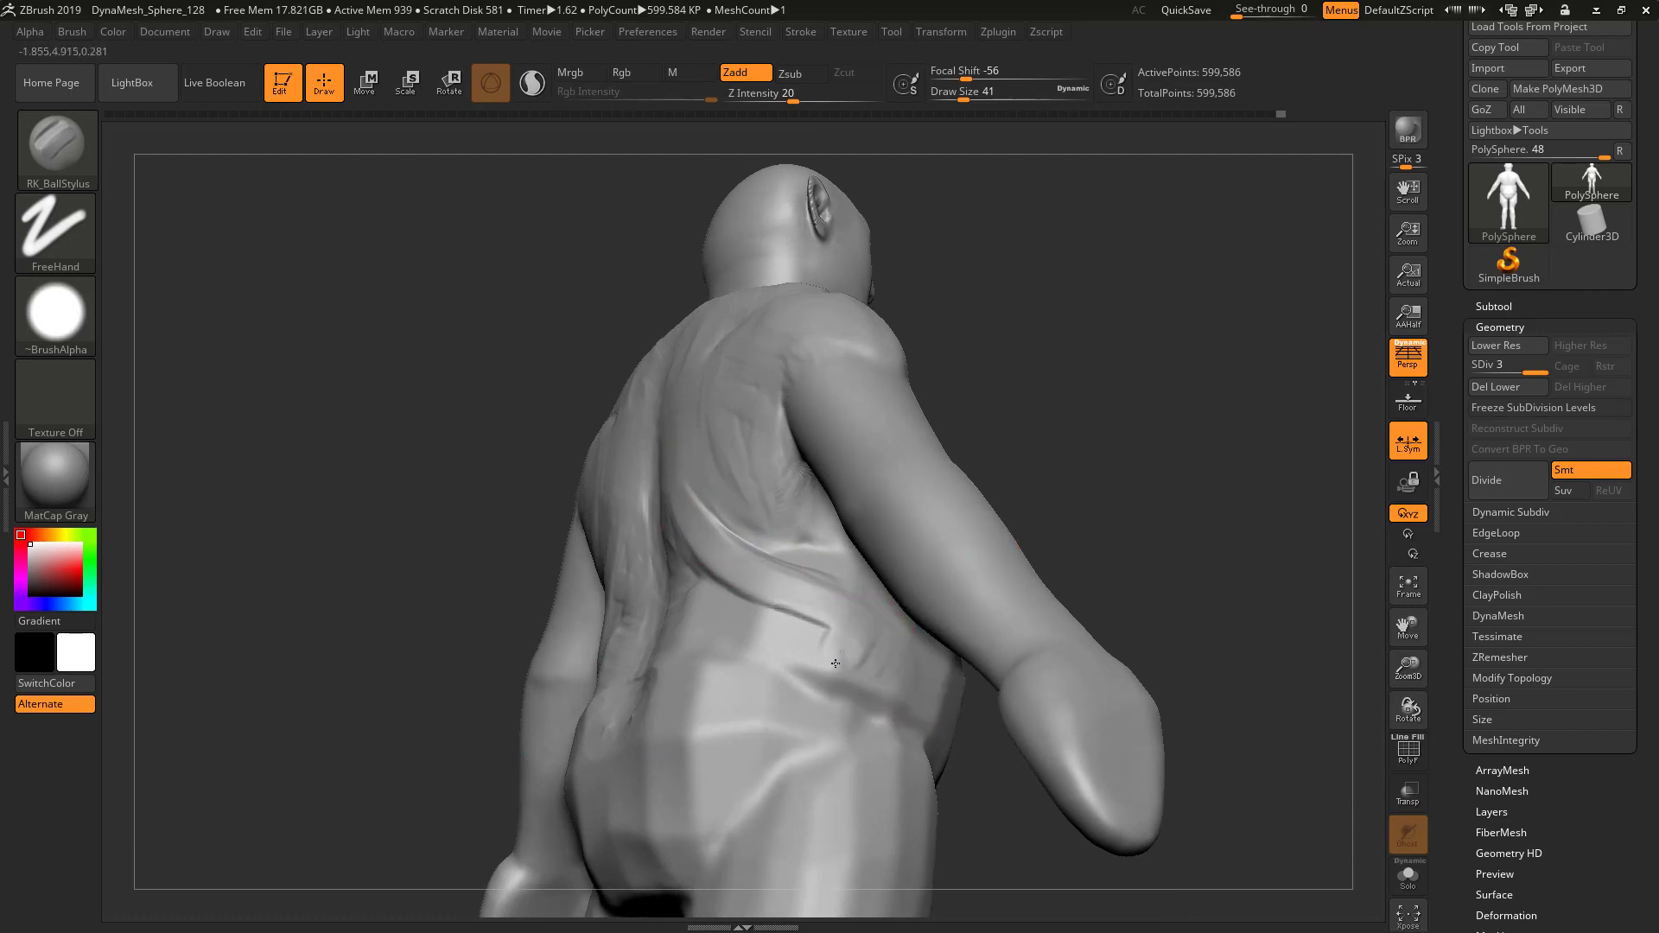
{"action": "left_click_drag", "start_coordinate": [835, 664], "coordinate": [832, 670]}
{"action": "mouse_move", "coordinate": [814, 615]}
{"action": "left_mouse_down"}
{"action": "mouse_move", "coordinate": [782, 664]}
{"action": "mouse_move", "coordinate": [680, 589]}
{"action": "left_mouse_up"}
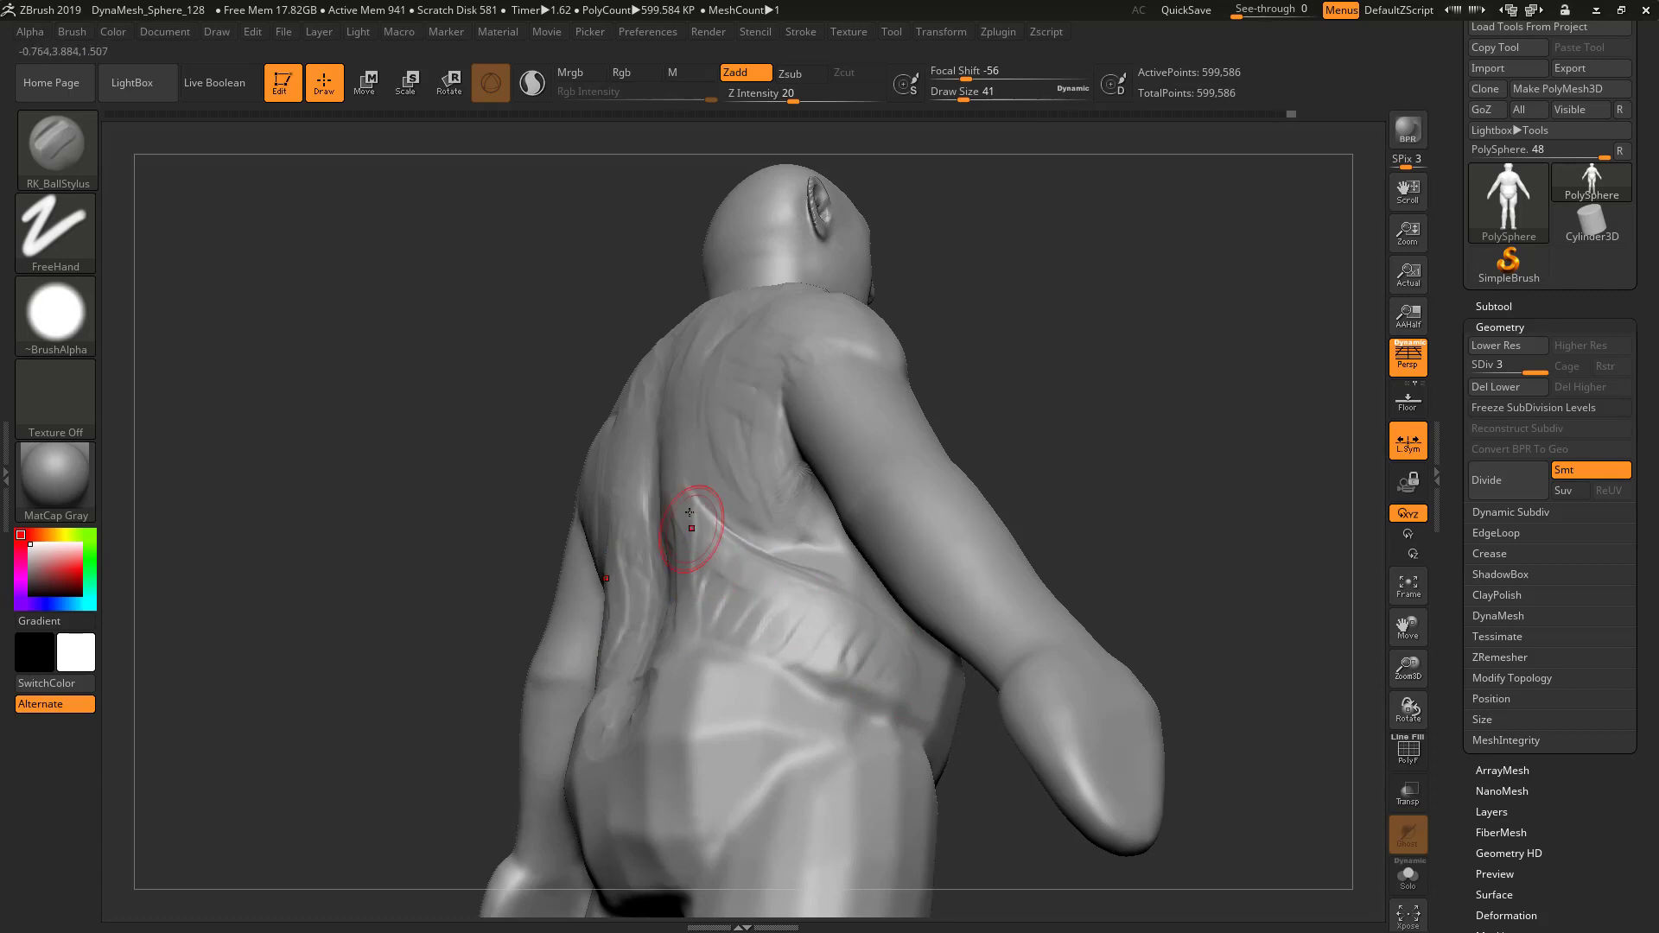
{"action": "mouse_move", "coordinate": [675, 519]}
{"action": "left_mouse_down"}
{"action": "mouse_move", "coordinate": [685, 632]}
{"action": "mouse_move", "coordinate": [708, 602]}
{"action": "left_mouse_up"}
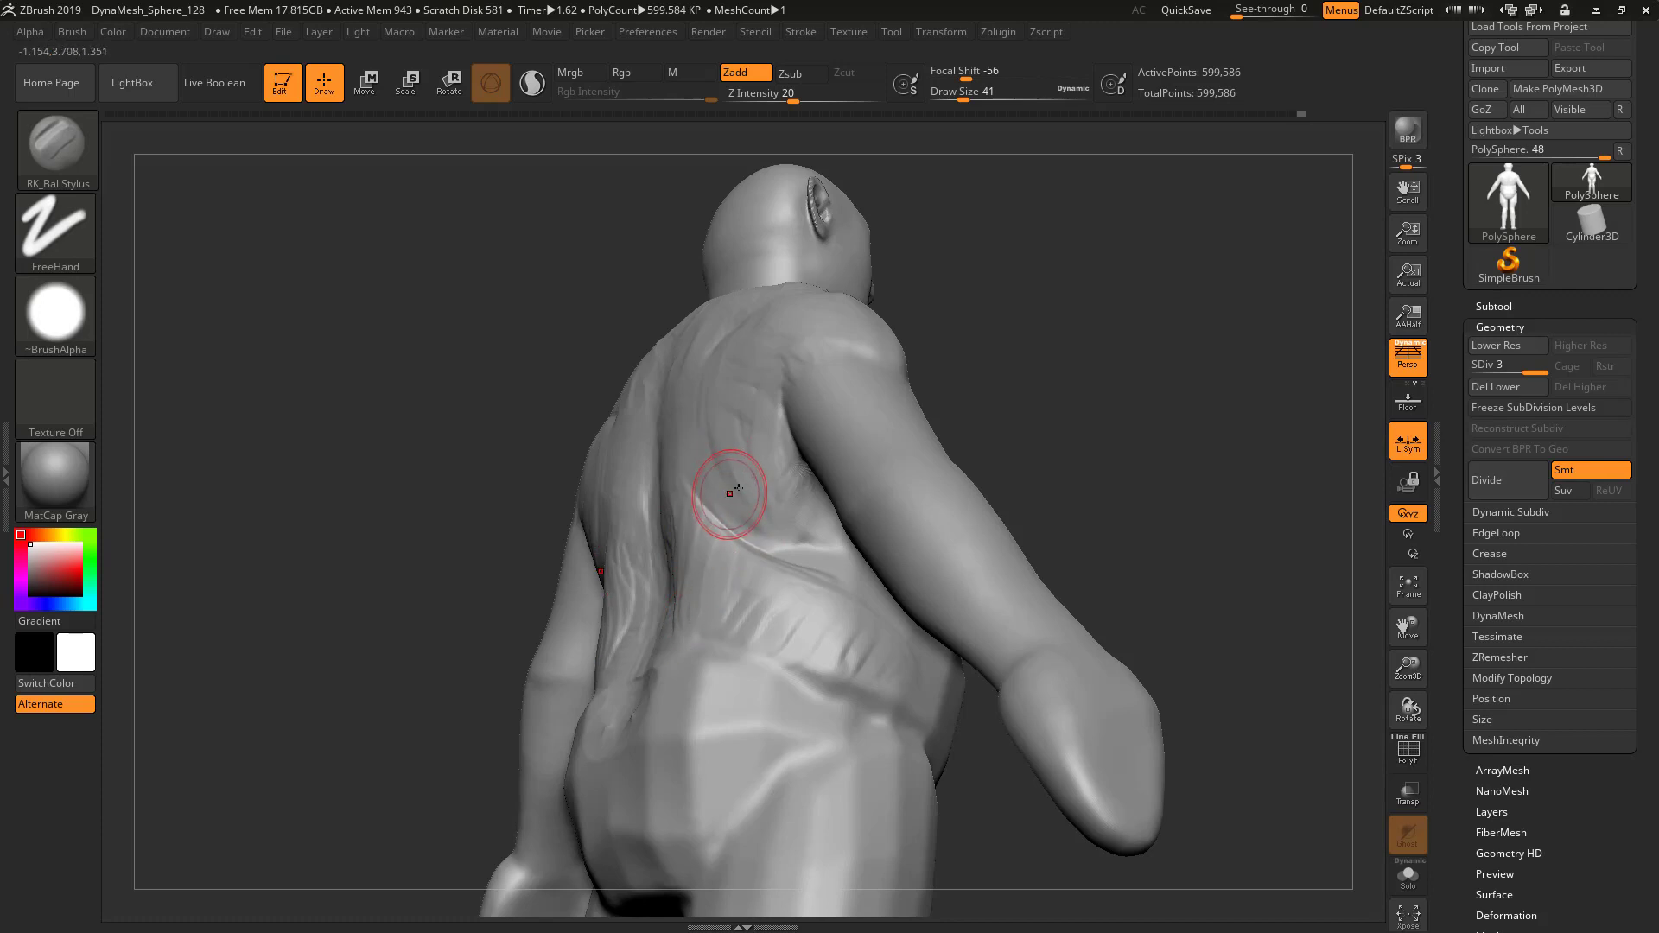
Carve the flank beneath the back-muscle ridge, following the forms around the figure's side
{"action": "mouse_move", "coordinate": [1041, 389]}
{"action": "left_mouse_down"}
{"action": "mouse_move", "coordinate": [1011, 475]}
{"action": "mouse_move", "coordinate": [1019, 399]}
{"action": "left_mouse_up"}
{"action": "left_click_drag", "start_coordinate": [730, 526], "coordinate": [813, 627], "text": "alt"}
{"action": "mouse_move", "coordinate": [934, 537]}
{"action": "right_mouse_down"}
{"action": "mouse_move", "coordinate": [842, 605]}
{"action": "mouse_move", "coordinate": [794, 570]}
{"action": "mouse_move", "coordinate": [933, 541]}
{"action": "right_mouse_up"}
{"action": "mouse_move", "coordinate": [854, 609]}
{"action": "left_mouse_down", "text": "alt"}
{"action": "mouse_move", "coordinate": [890, 630]}
{"action": "mouse_move", "coordinate": [837, 530]}
{"action": "mouse_move", "coordinate": [886, 562]}
{"action": "left_mouse_up", "text": "alt"}
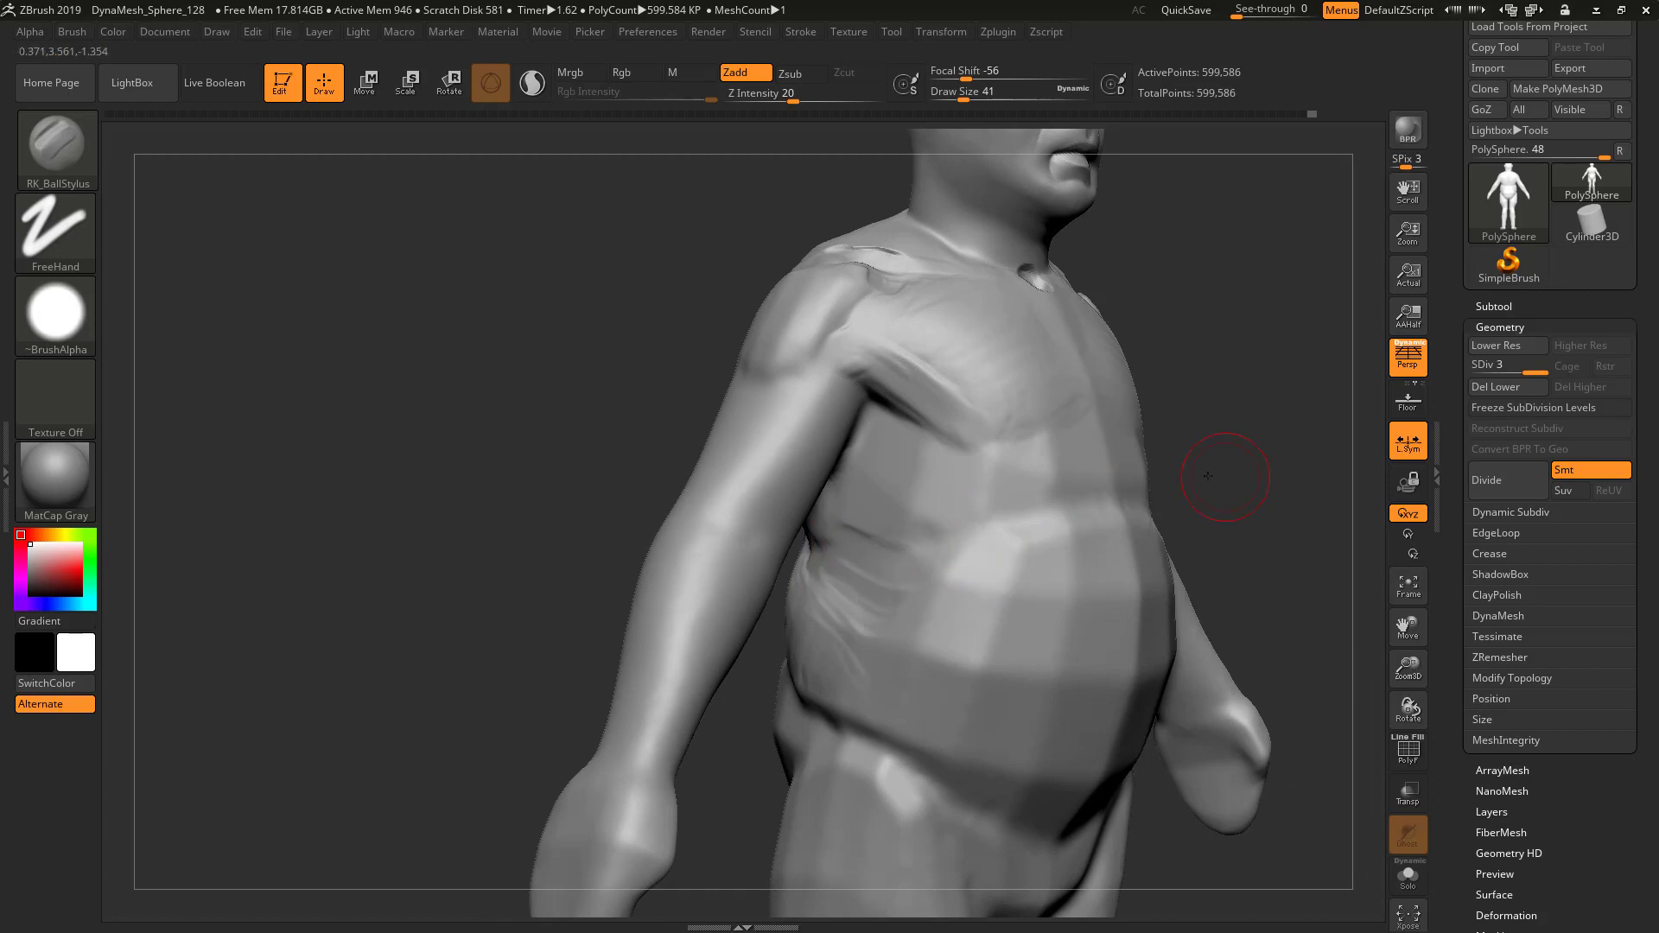
Carve diagonal furrows across the front of the flank below the ribcage and a crease beside the belly
{"action": "right_click_drag", "start_coordinate": [1233, 474], "coordinate": [956, 541]}
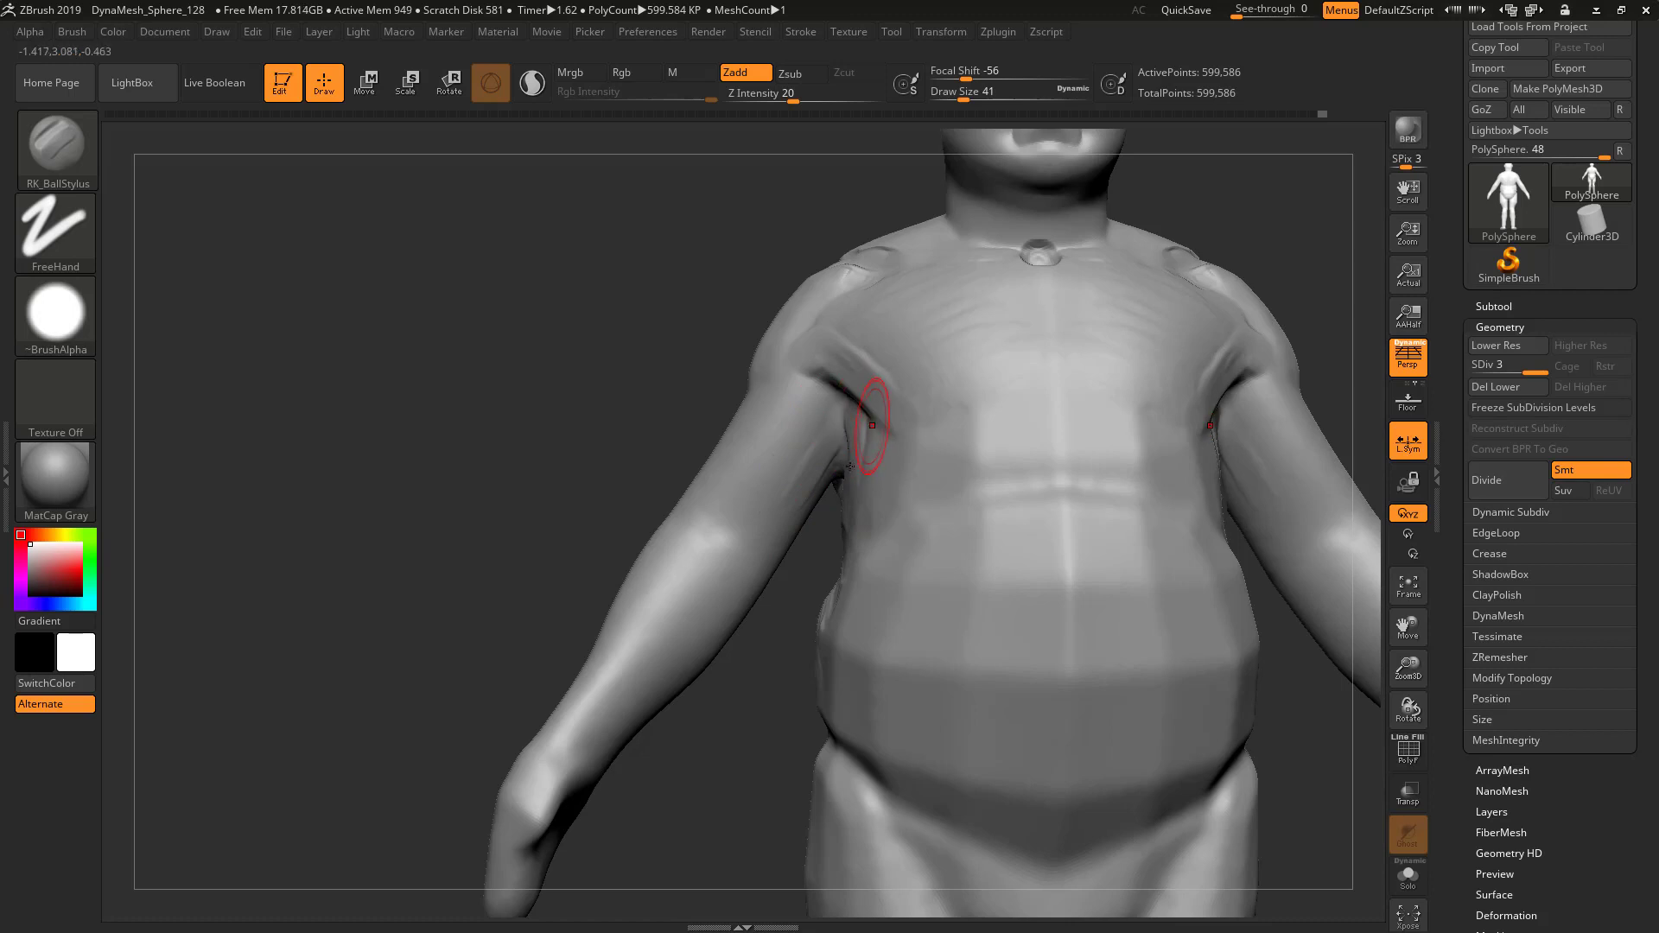
{"action": "left_click_drag", "start_coordinate": [767, 692], "coordinate": [834, 682]}
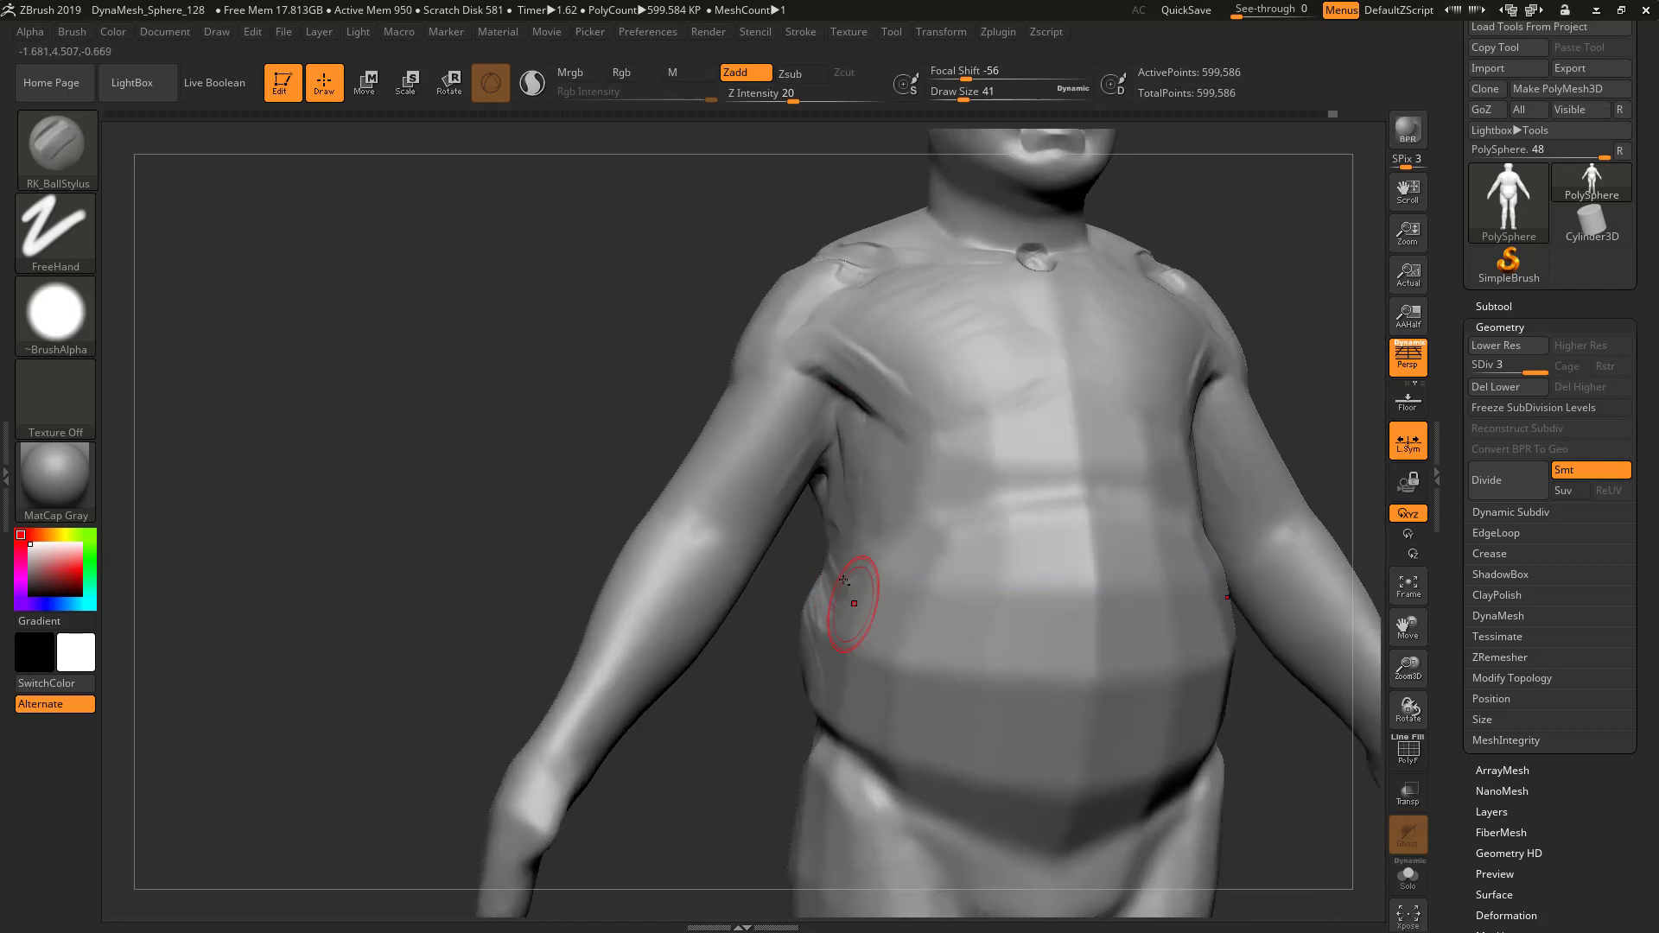
{"action": "mouse_move", "coordinate": [838, 596]}
{"action": "left_mouse_down", "text": "alt"}
{"action": "mouse_move", "coordinate": [893, 644]}
{"action": "mouse_move", "coordinate": [888, 593]}
{"action": "mouse_move", "coordinate": [925, 608]}
{"action": "mouse_move", "coordinate": [850, 542]}
{"action": "mouse_move", "coordinate": [930, 644]}
{"action": "mouse_move", "coordinate": [954, 646]}
{"action": "left_mouse_up", "text": "alt"}
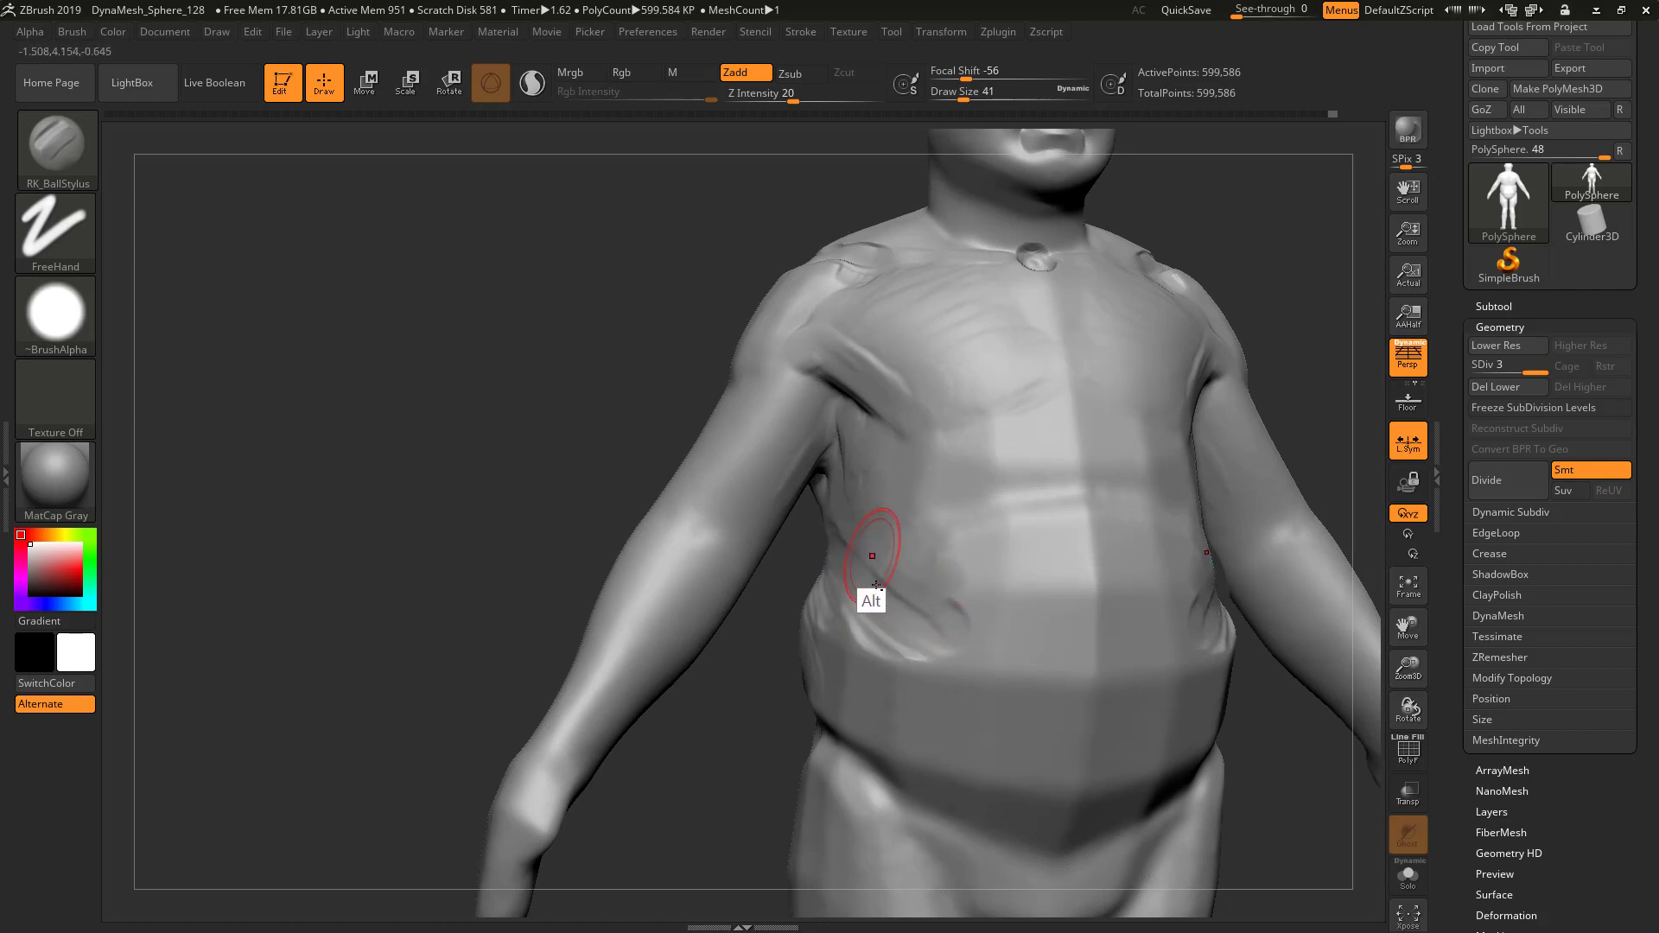
{"action": "mouse_move", "coordinate": [876, 552]}
{"action": "left_mouse_down", "text": "alt"}
{"action": "mouse_move", "coordinate": [924, 591]}
{"action": "mouse_move", "coordinate": [930, 641]}
{"action": "left_mouse_up", "text": "alt"}
{"action": "right_click_drag", "start_coordinate": [763, 688], "coordinate": [764, 678]}
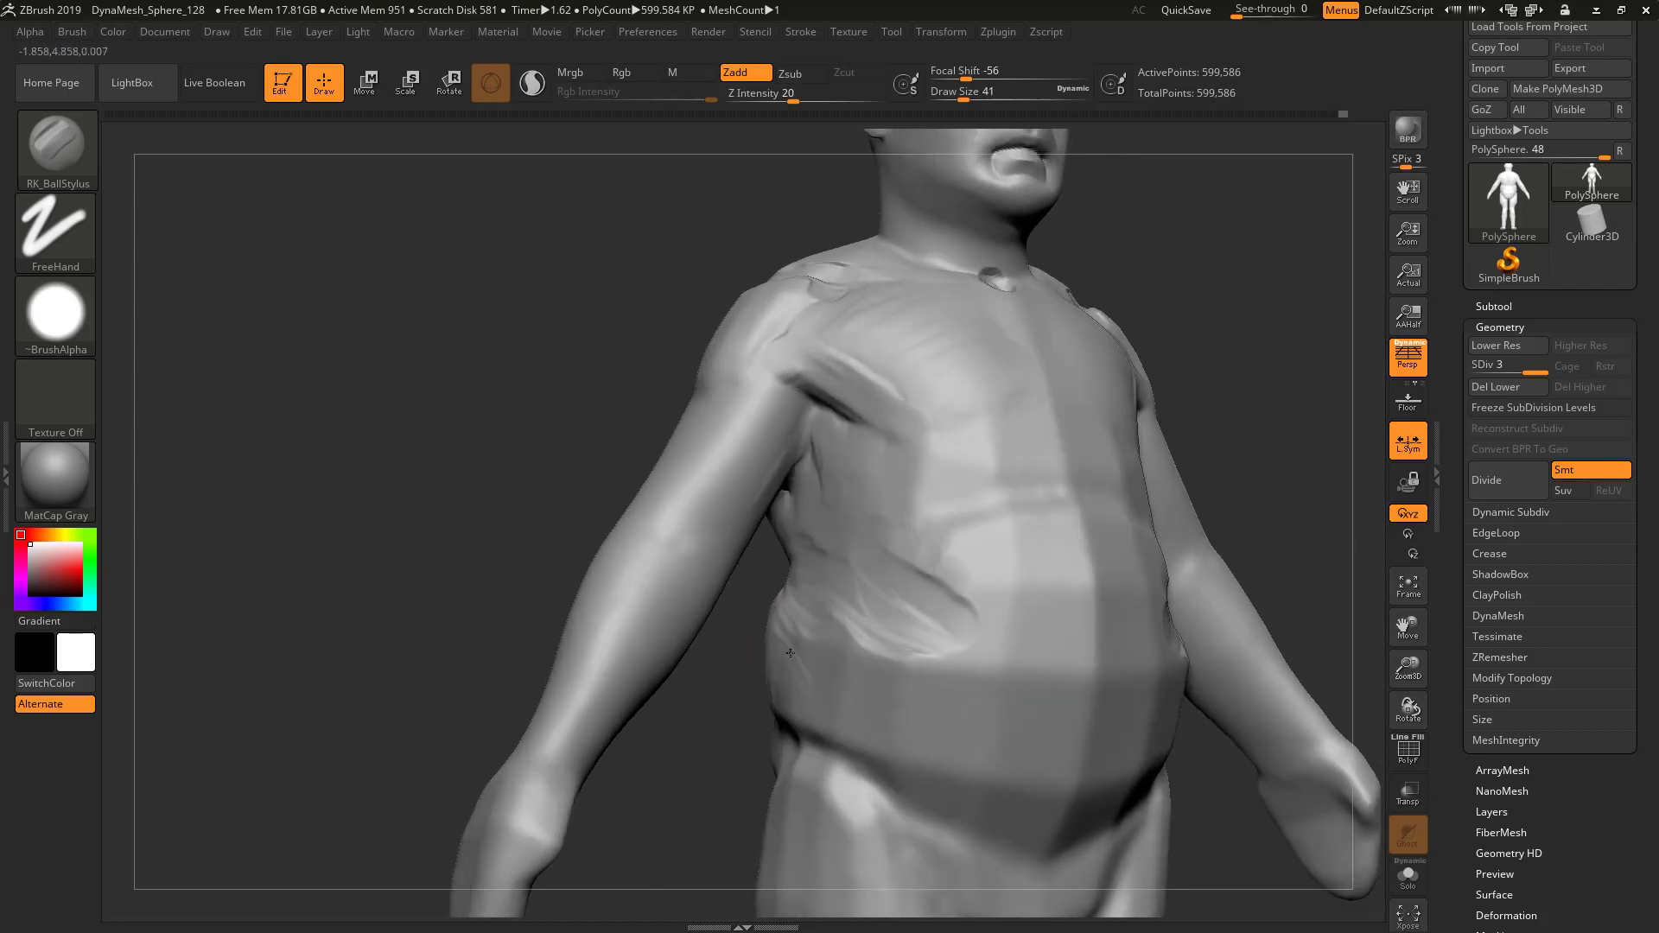
{"action": "mouse_move", "coordinate": [792, 662]}
{"action": "left_mouse_down", "text": "alt"}
{"action": "mouse_move", "coordinate": [780, 650]}
{"action": "mouse_move", "coordinate": [871, 625]}
{"action": "mouse_move", "coordinate": [946, 665]}
{"action": "left_mouse_up", "text": "alt"}
Carve along the lower edge of the back muscle and deepen the fold at the base of the flank
{"action": "right_click_drag", "start_coordinate": [944, 734], "coordinate": [873, 744]}
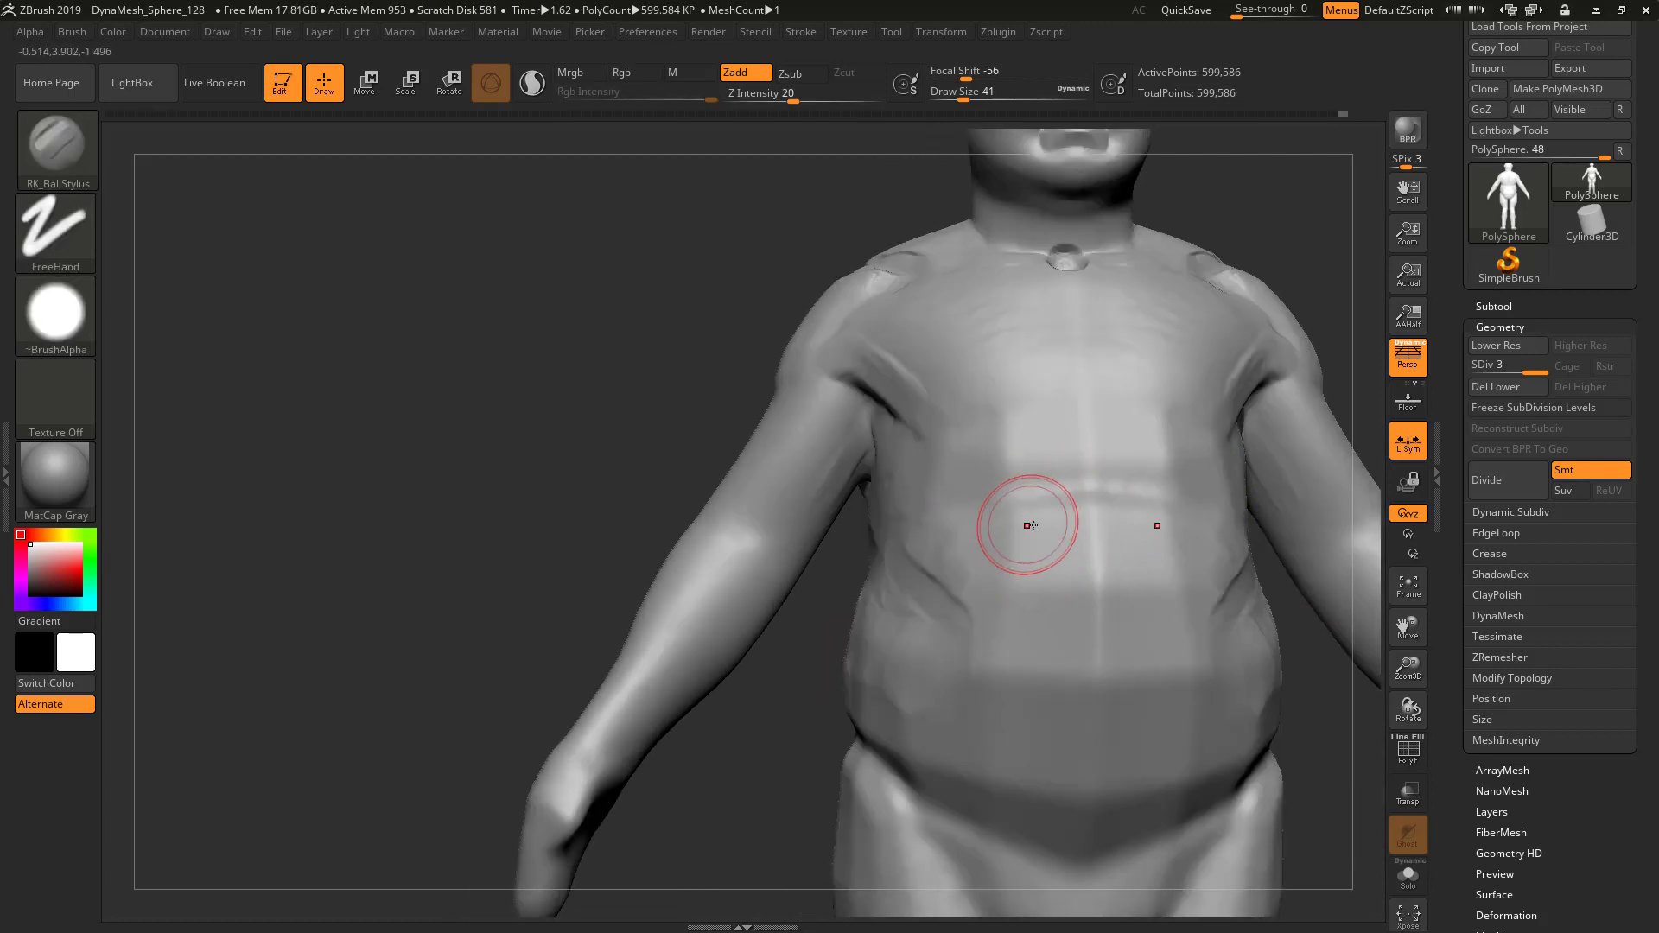
{"action": "mouse_move", "coordinate": [766, 730]}
{"action": "right_mouse_down"}
{"action": "mouse_move", "coordinate": [1085, 581]}
{"action": "mouse_move", "coordinate": [682, 538]}
{"action": "right_mouse_up"}
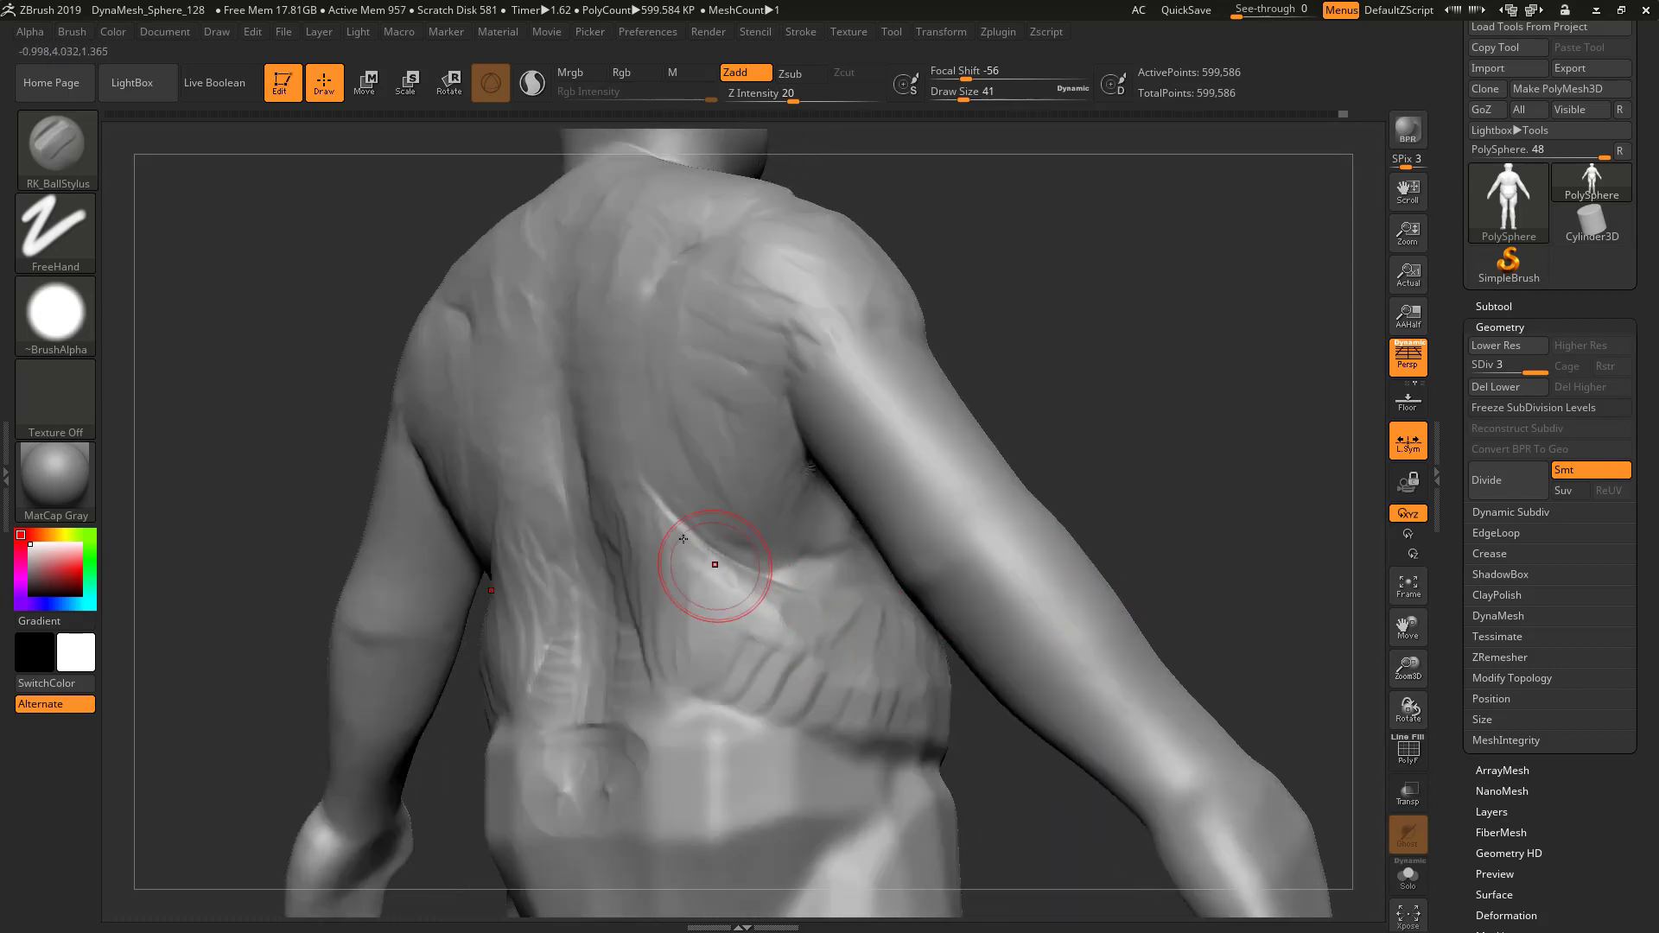
{"action": "mouse_move", "coordinate": [682, 539]}
{"action": "left_mouse_down", "text": "alt"}
{"action": "mouse_move", "coordinate": [768, 583]}
{"action": "mouse_move", "coordinate": [779, 641]}
{"action": "mouse_move", "coordinate": [948, 730]}
{"action": "mouse_move", "coordinate": [913, 735]}
{"action": "left_mouse_up", "text": "alt"}
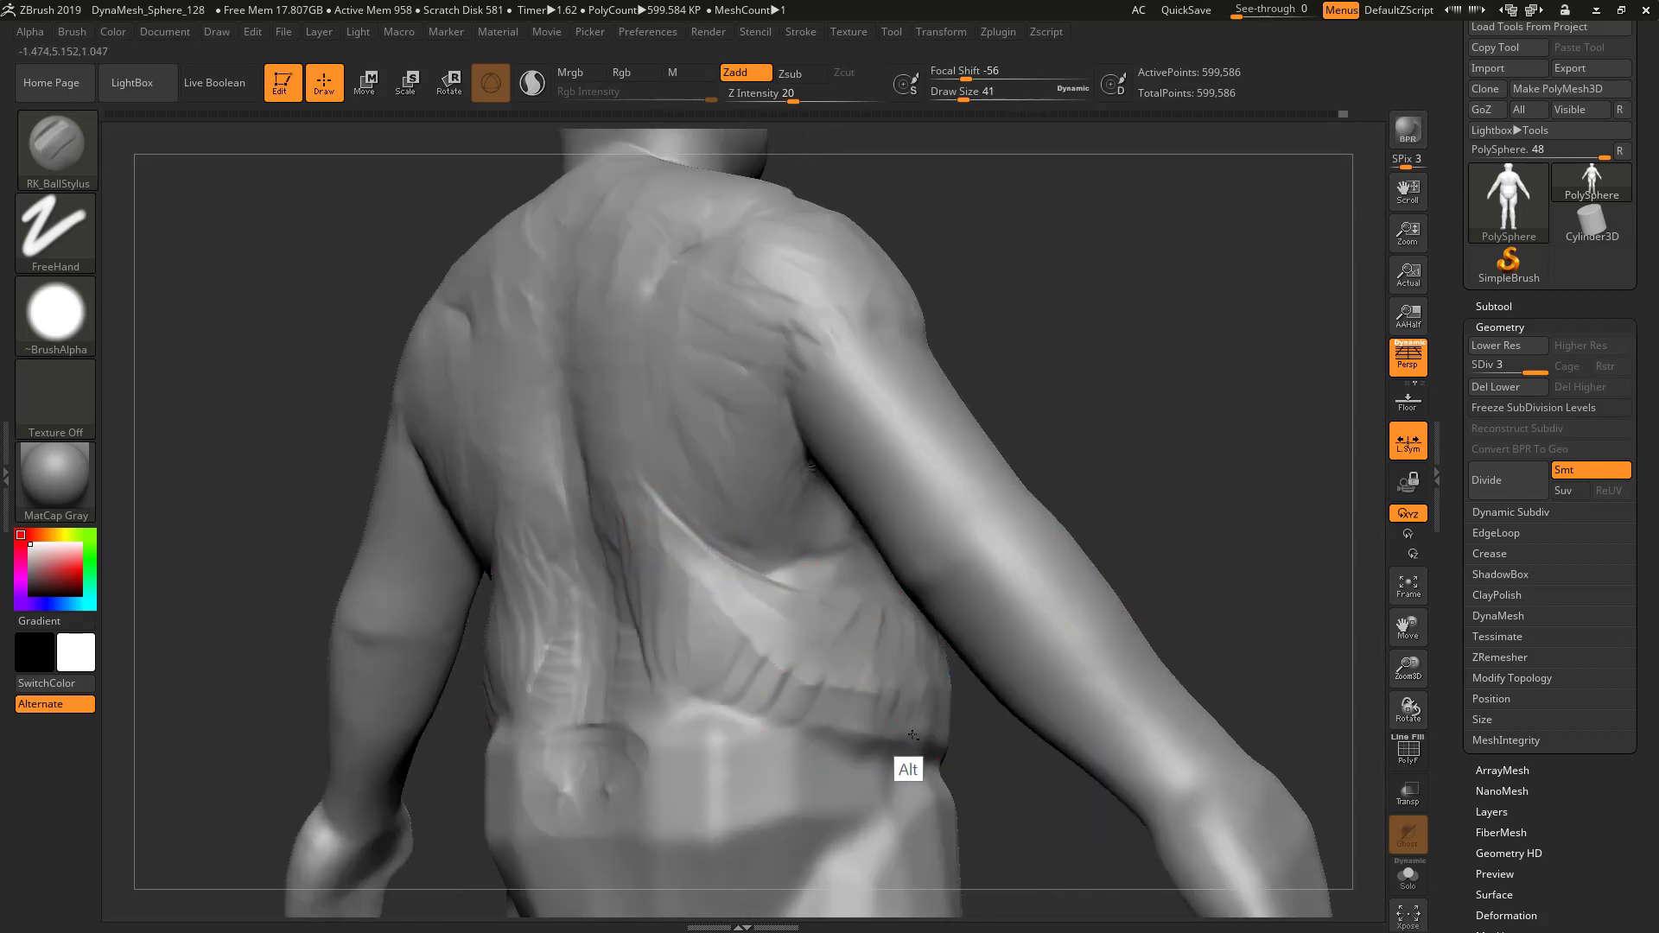
{"action": "left_click_drag", "start_coordinate": [797, 716], "coordinate": [927, 749], "text": "alt"}
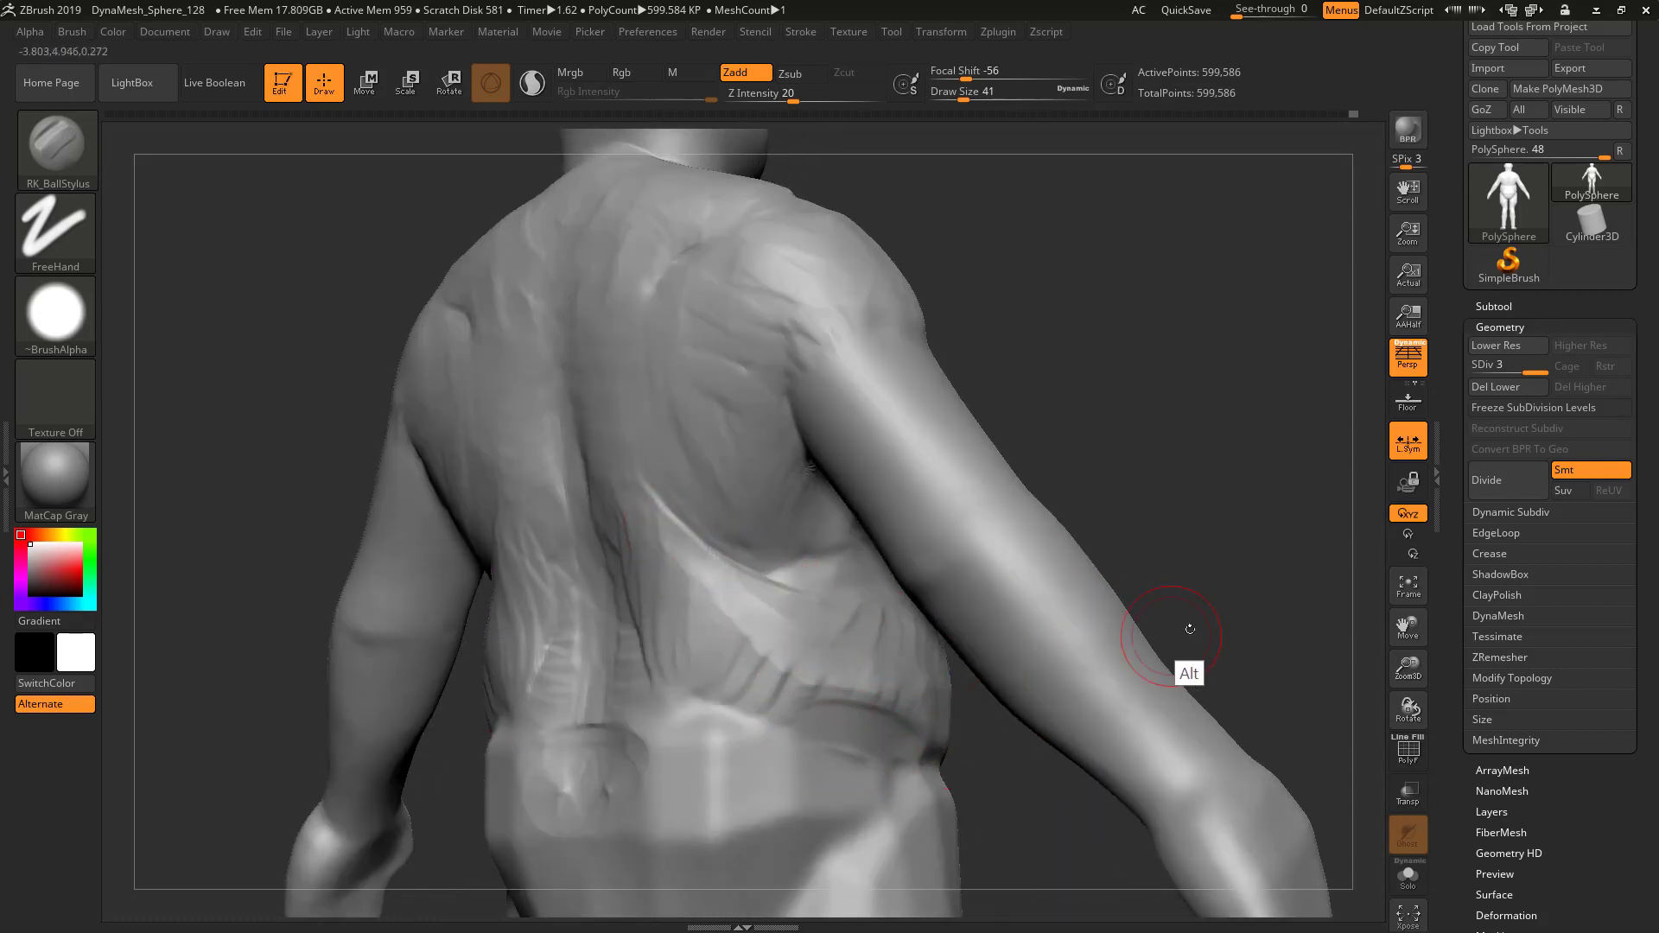
Set the draw size to 94 and carve the side of the belly on the front of the figure
{"action": "mouse_move", "coordinate": [1190, 630]}
{"action": "left_mouse_down", "text": "alt"}
{"action": "mouse_move", "coordinate": [1114, 566]}
{"action": "mouse_move", "coordinate": [1137, 609]}
{"action": "mouse_move", "coordinate": [1170, 575]}
{"action": "mouse_move", "coordinate": [1185, 606]}
{"action": "left_mouse_up", "text": "alt"}
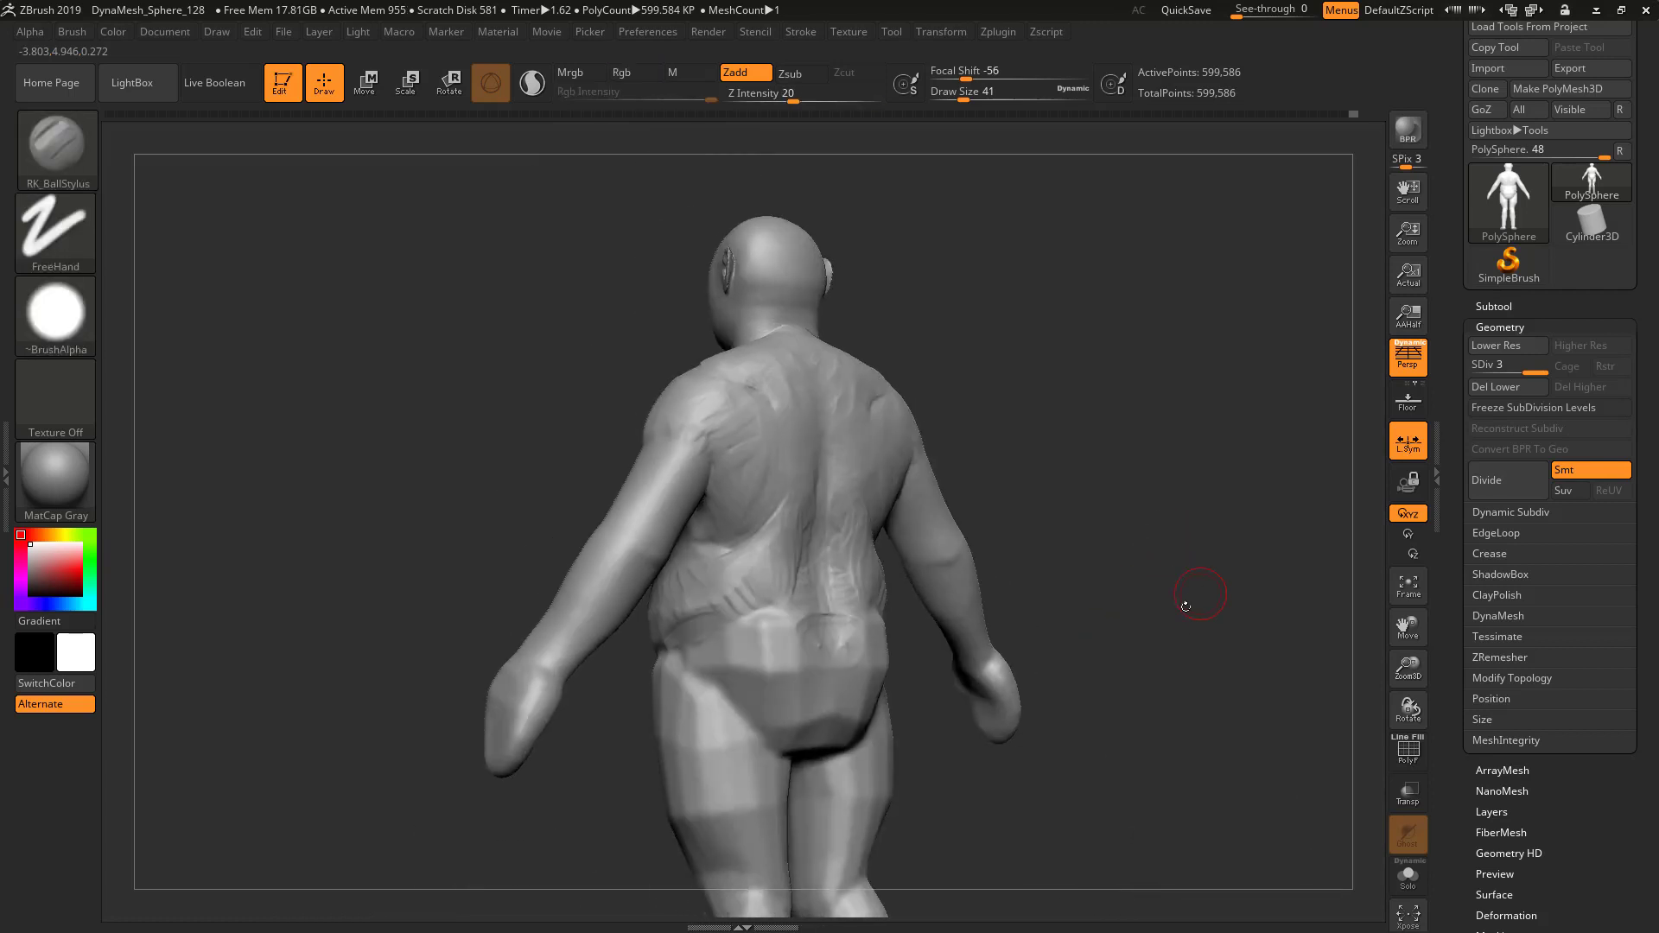
{"action": "right_click_drag", "start_coordinate": [1186, 607], "coordinate": [1167, 612], "text": "alt"}
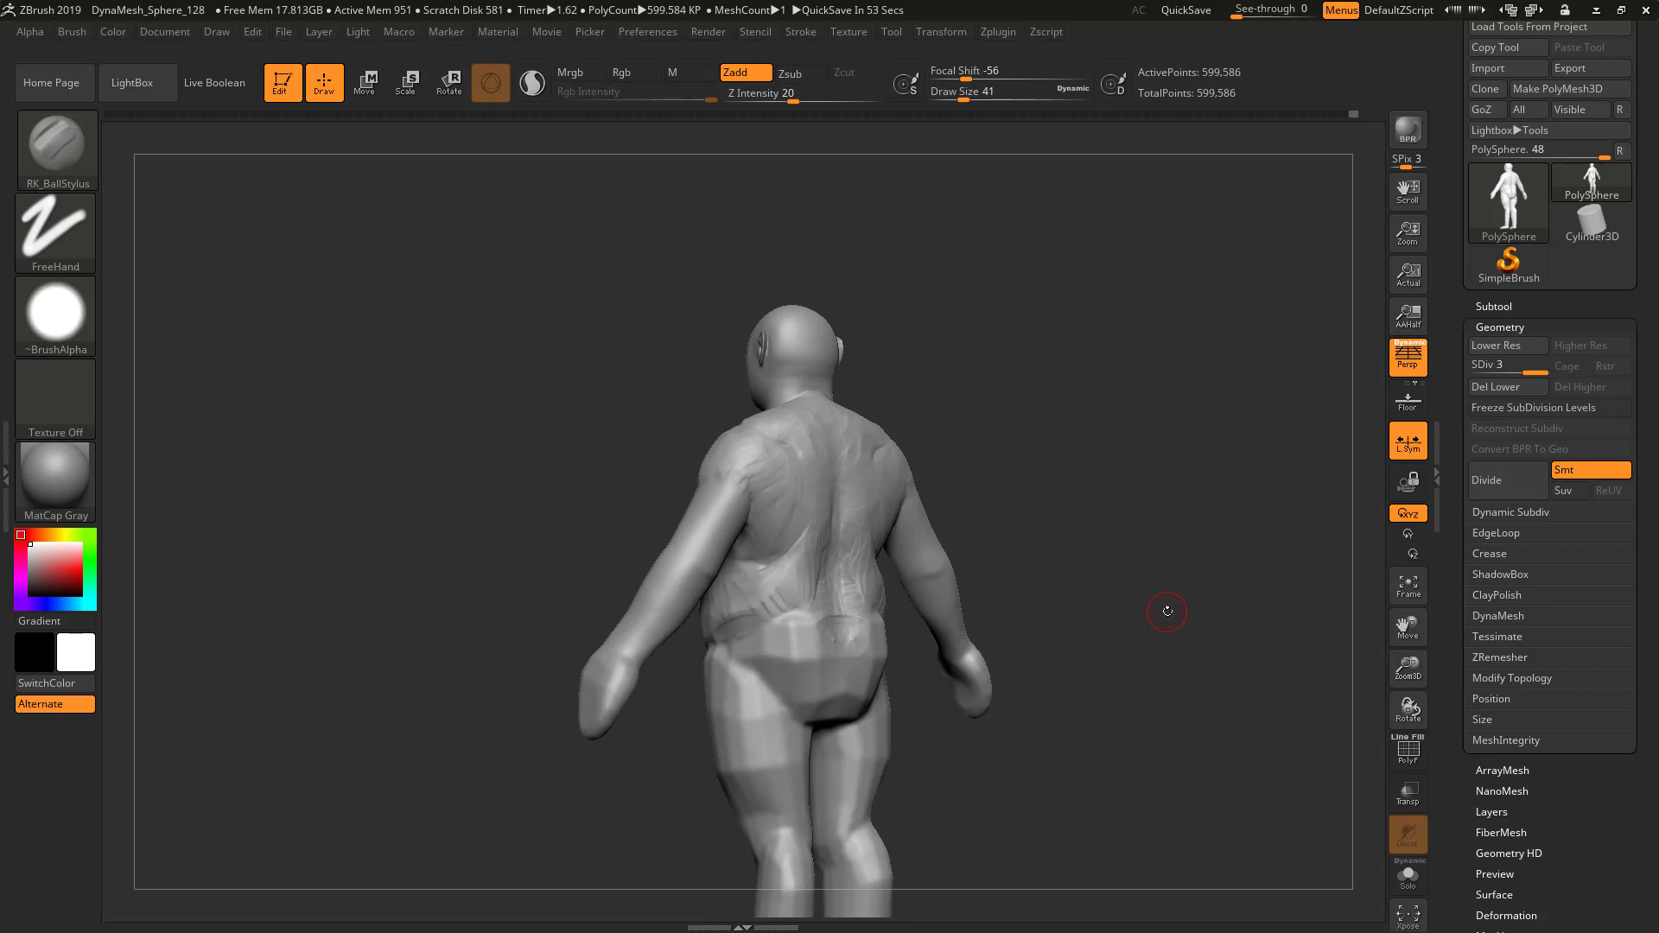
{"action": "mouse_move", "coordinate": [1137, 776]}
{"action": "left_mouse_down"}
{"action": "mouse_move", "coordinate": [1114, 671]}
{"action": "mouse_move", "coordinate": [1182, 711]}
{"action": "mouse_move", "coordinate": [1120, 709]}
{"action": "mouse_move", "coordinate": [1166, 661]}
{"action": "mouse_move", "coordinate": [1255, 668]}
{"action": "left_mouse_up"}
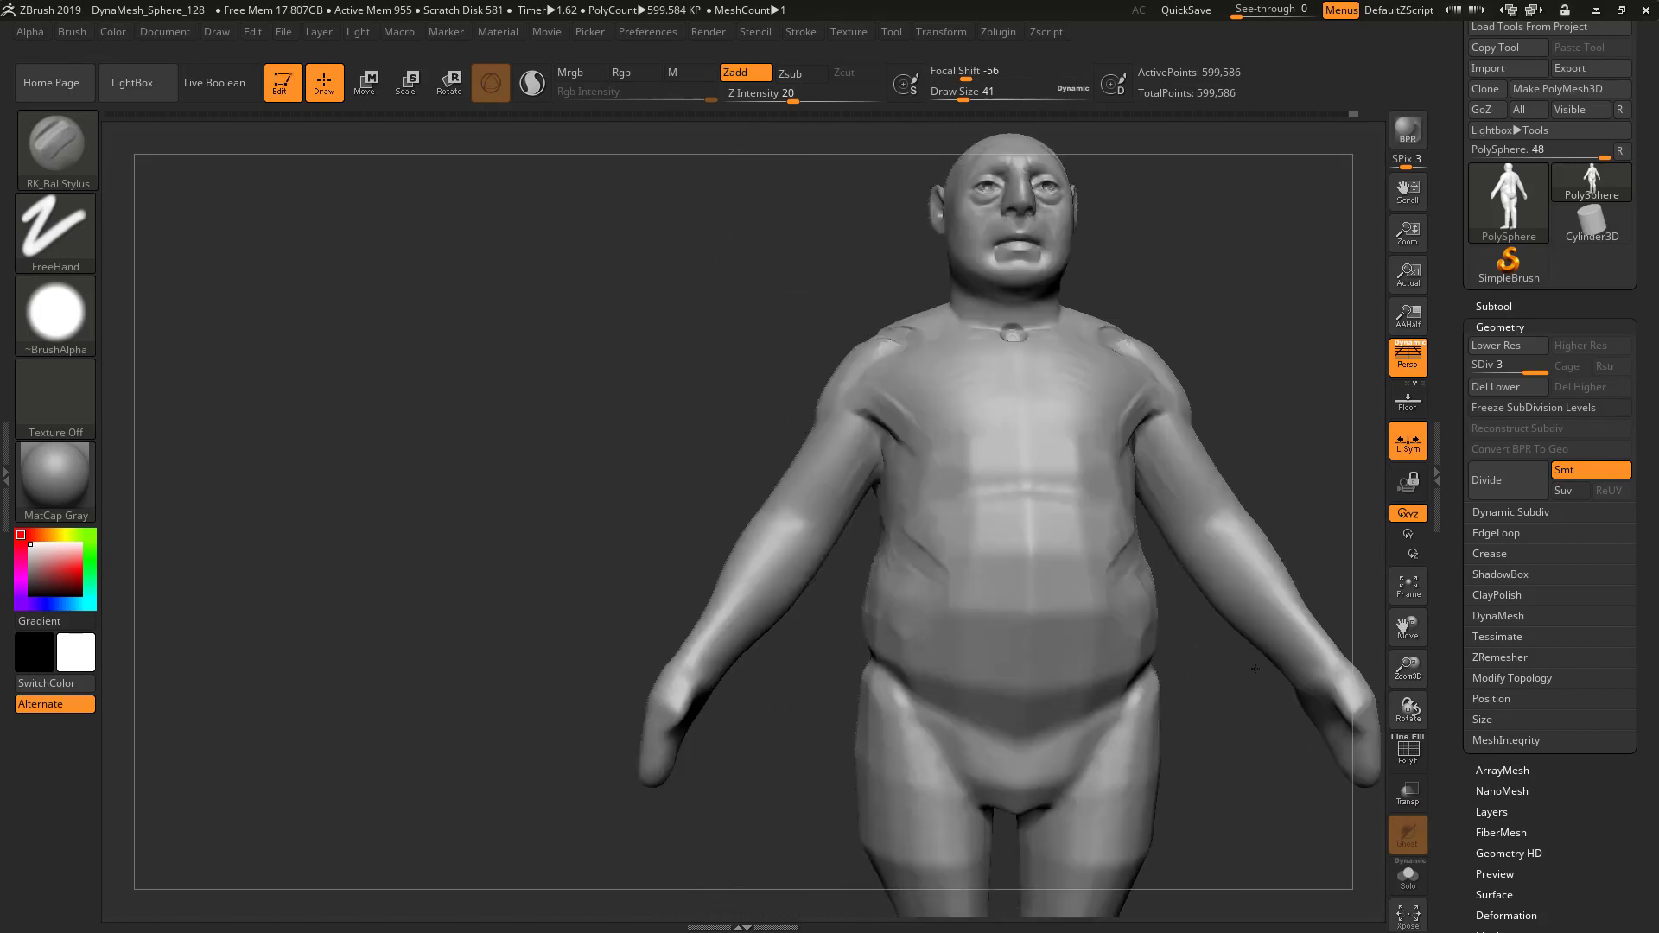
{"action": "mouse_move", "coordinate": [1307, 437]}
{"action": "left_mouse_down"}
{"action": "mouse_move", "coordinate": [1139, 596]}
{"action": "mouse_move", "coordinate": [1158, 562]}
{"action": "mouse_move", "coordinate": [1141, 530]}
{"action": "left_mouse_up"}
{"action": "key", "text": "alt"}
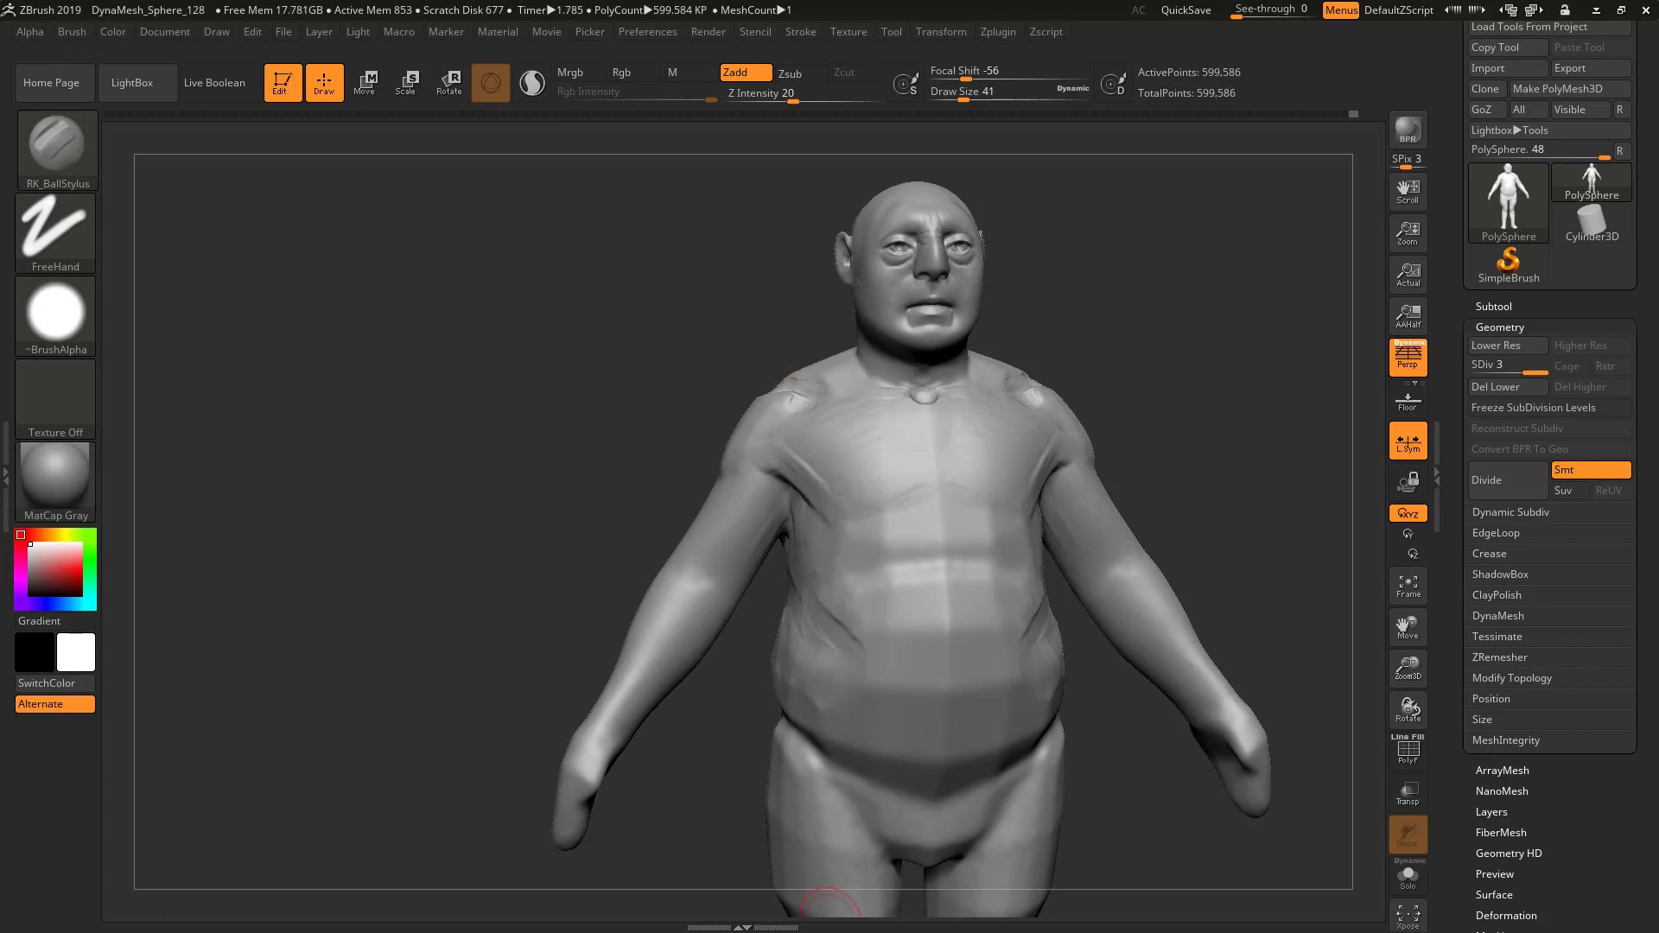
{"action": "key", "text": "s"}
{"action": "left_click_drag", "start_coordinate": [838, 658], "coordinate": [859, 648]}
{"action": "left_click_drag", "start_coordinate": [1123, 471], "coordinate": [1203, 481]}
{"action": "left_click_drag", "start_coordinate": [792, 626], "coordinate": [809, 610], "text": "alt"}
Set the draw size to 49, mark the flank and abdominal muscle areas with mask strokes, and clear the mask
{"action": "key", "text": "s"}
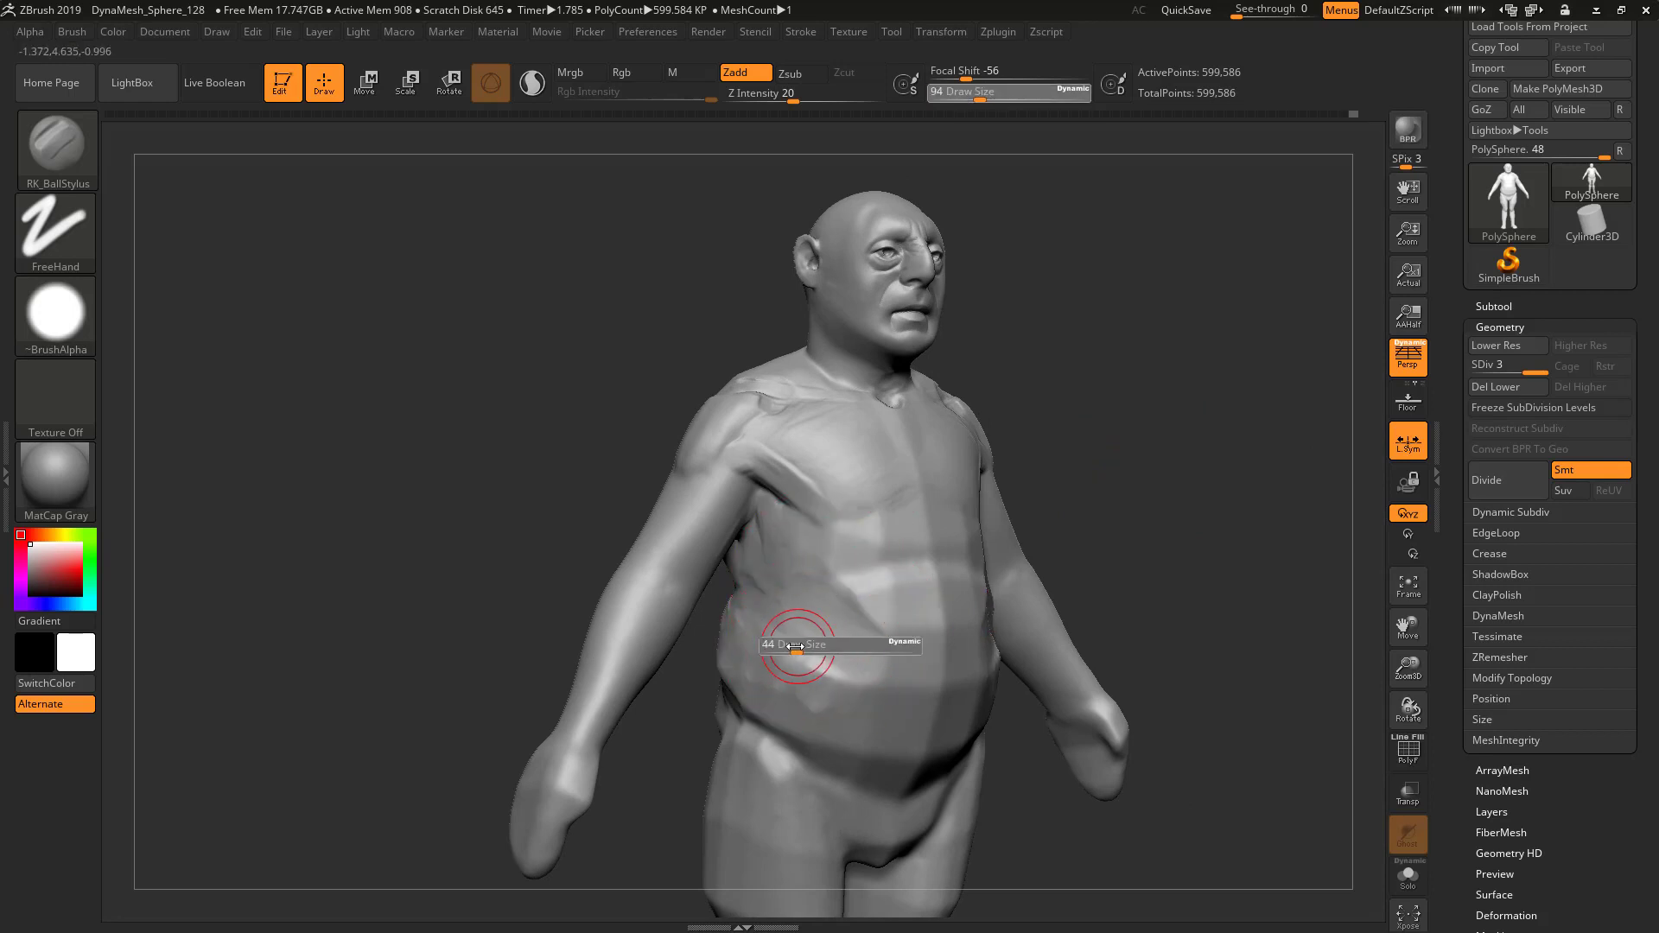
{"action": "key", "text": "ctrl"}
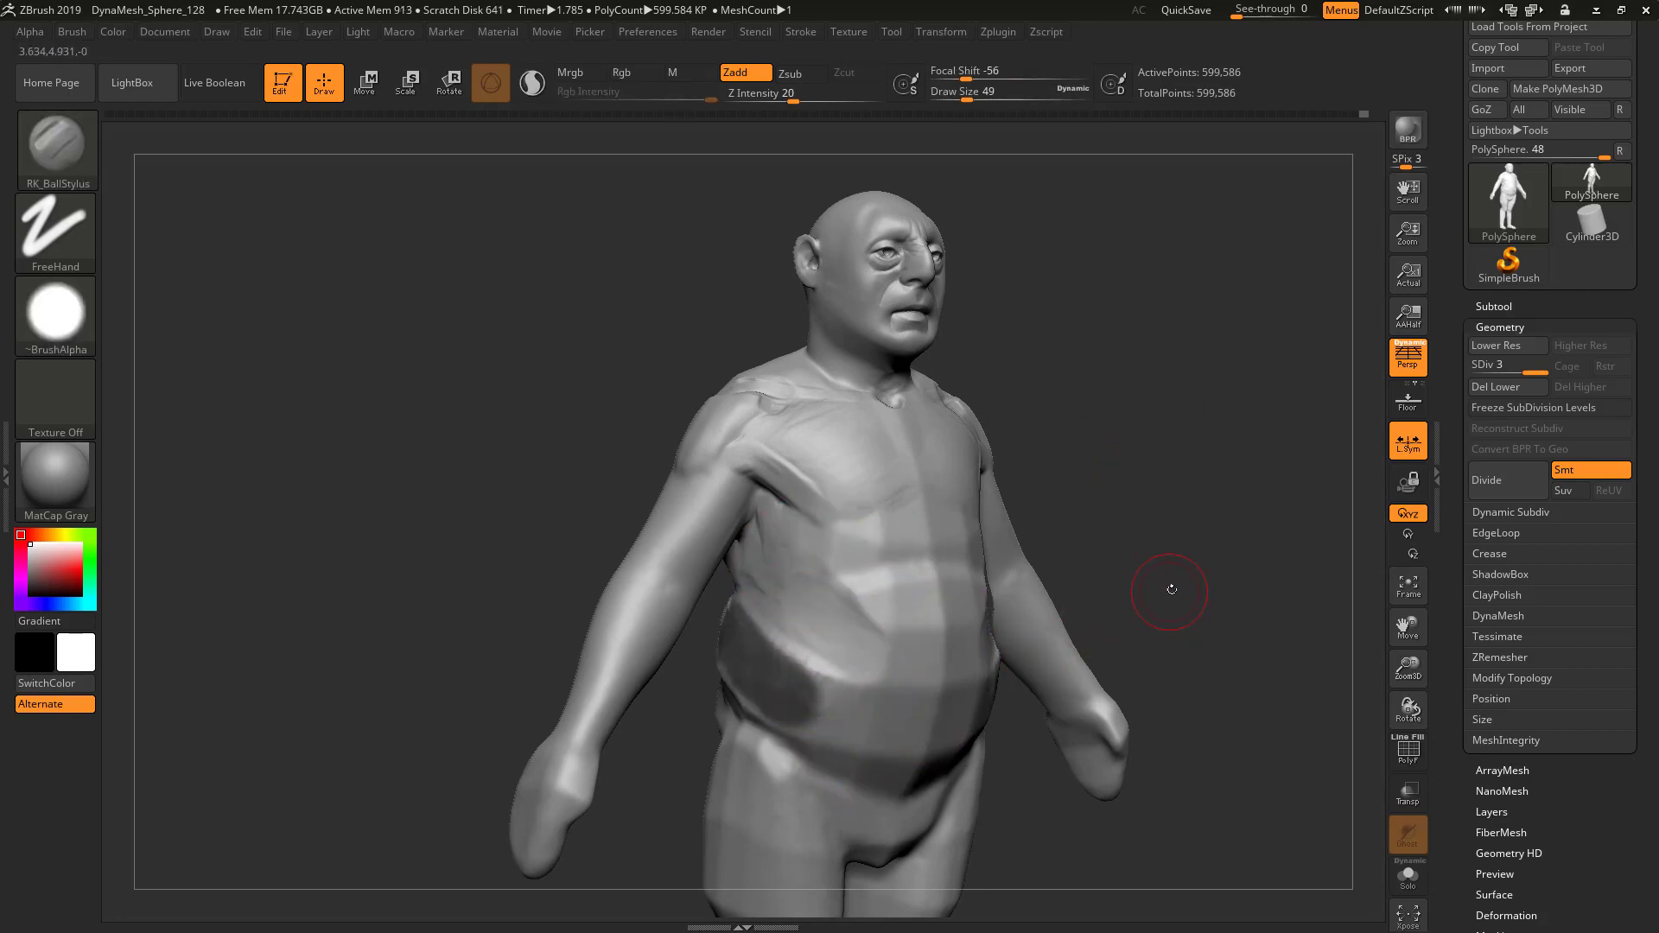
{"action": "left_click_drag", "start_coordinate": [1201, 586], "coordinate": [1170, 572]}
{"action": "mouse_move", "coordinate": [900, 652]}
{"action": "left_mouse_down", "text": "ctrl"}
{"action": "mouse_move", "coordinate": [911, 618]}
{"action": "mouse_move", "coordinate": [854, 678]}
{"action": "mouse_move", "coordinate": [933, 666]}
{"action": "mouse_move", "coordinate": [907, 492]}
{"action": "mouse_move", "coordinate": [817, 482]}
{"action": "mouse_move", "coordinate": [867, 465]}
{"action": "left_mouse_up", "text": "ctrl"}
{"action": "mouse_move", "coordinate": [1073, 475]}
{"action": "left_mouse_down"}
{"action": "mouse_move", "coordinate": [1178, 481]}
{"action": "mouse_move", "coordinate": [1108, 508]}
{"action": "left_mouse_up"}
{"action": "mouse_move", "coordinate": [761, 760]}
{"action": "left_mouse_down", "text": "ctrl"}
{"action": "mouse_move", "coordinate": [740, 807]}
{"action": "mouse_move", "coordinate": [795, 830]}
{"action": "left_mouse_up", "text": "ctrl"}
{"action": "mouse_move", "coordinate": [1201, 602]}
{"action": "left_mouse_down", "text": "alt"}
{"action": "mouse_move", "coordinate": [1202, 536]}
{"action": "mouse_move", "coordinate": [1158, 553]}
{"action": "left_mouse_up", "text": "alt"}
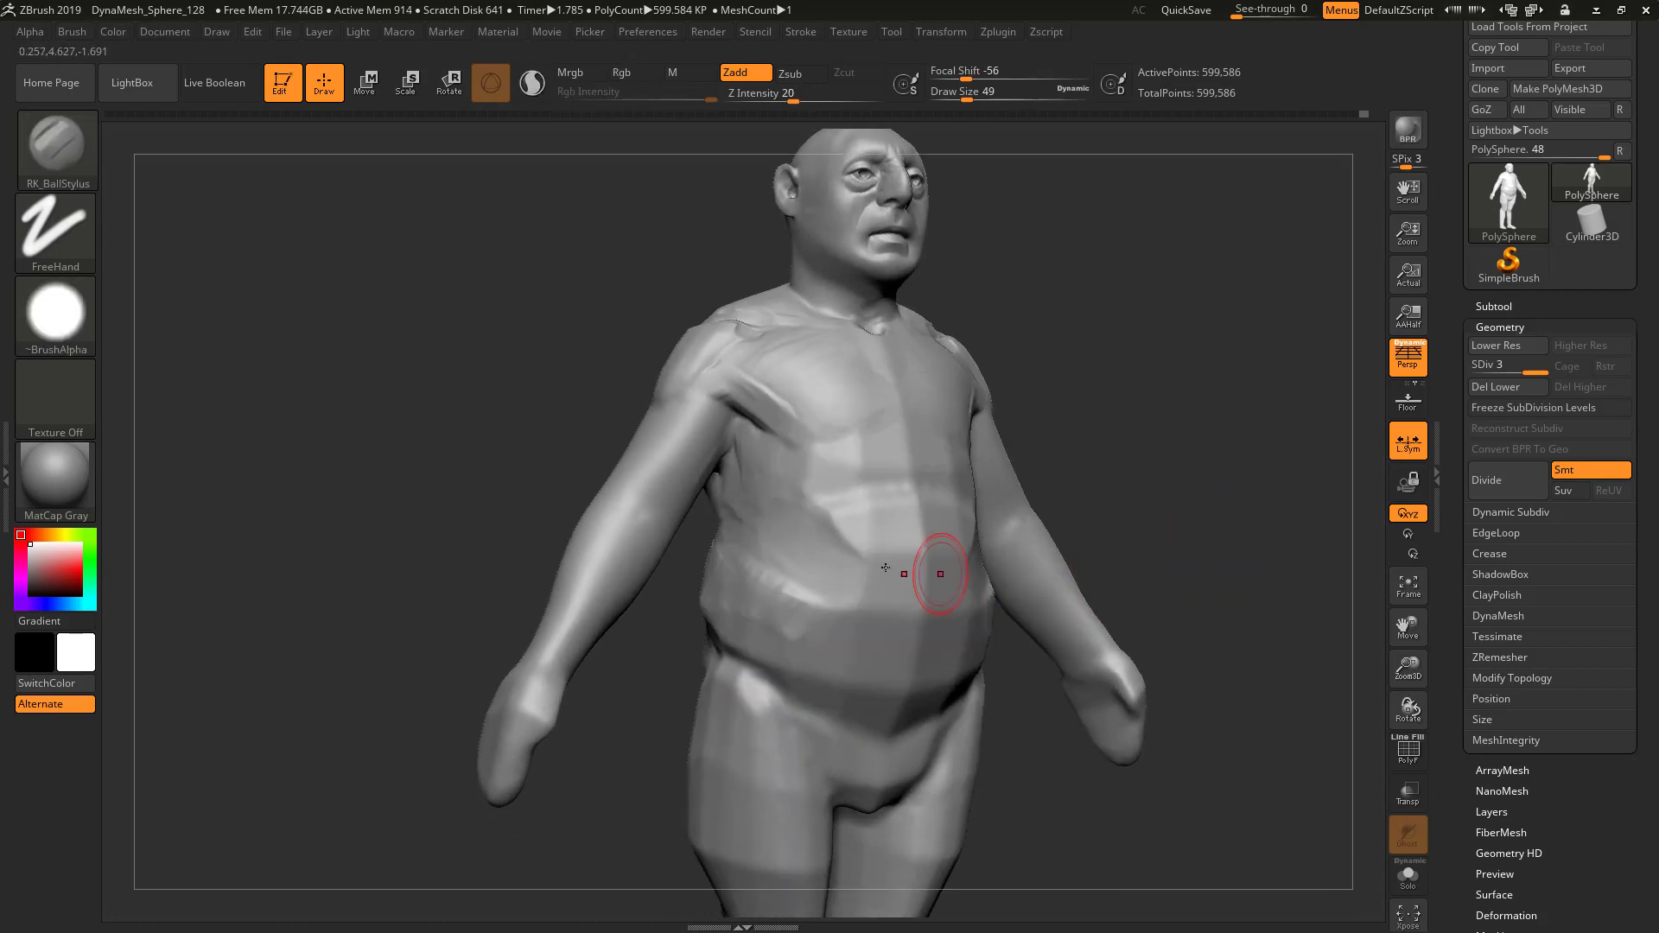
Set the draw size to 108 and sculpt rounded forms across the front of the belly and ribcage
{"action": "key", "text": "s"}
{"action": "left_click_drag", "start_coordinate": [884, 564], "coordinate": [897, 564]}
{"action": "mouse_move", "coordinate": [1192, 536]}
{"action": "left_mouse_down", "text": "alt"}
{"action": "mouse_move", "coordinate": [1196, 488]}
{"action": "mouse_move", "coordinate": [1188, 596]}
{"action": "left_mouse_up", "text": "alt"}
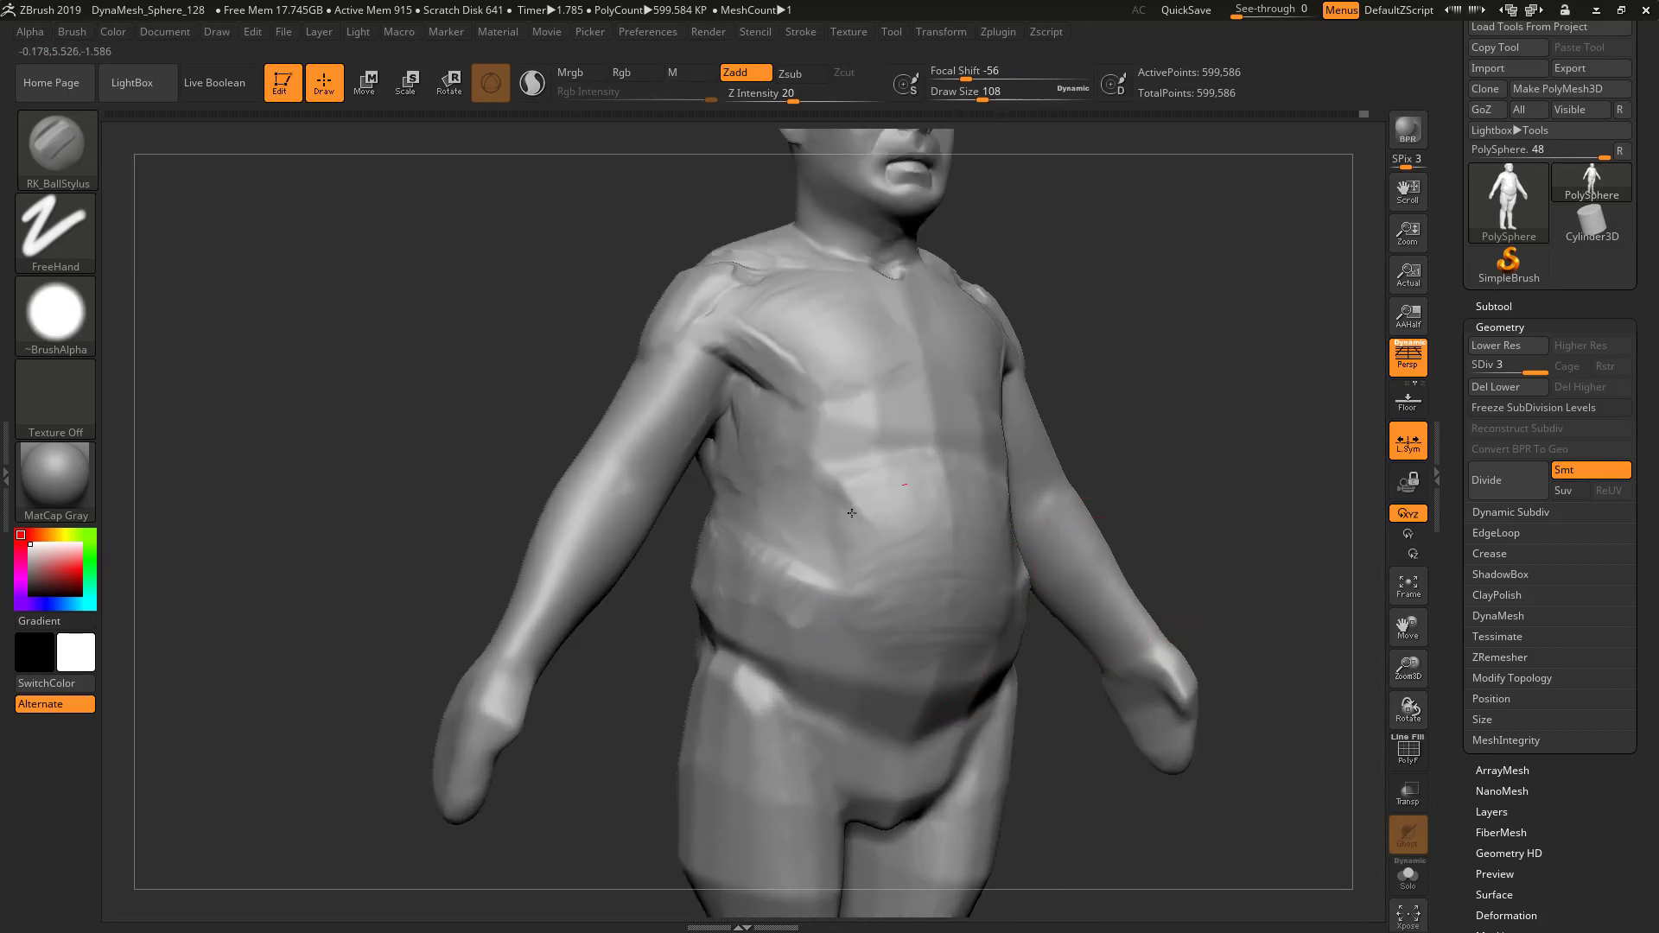
{"action": "mouse_move", "coordinate": [856, 487]}
{"action": "left_mouse_down", "text": "alt"}
{"action": "mouse_move", "coordinate": [831, 522]}
{"action": "mouse_move", "coordinate": [932, 412]}
{"action": "mouse_move", "coordinate": [826, 453]}
{"action": "mouse_move", "coordinate": [914, 363]}
{"action": "mouse_move", "coordinate": [856, 374]}
{"action": "mouse_move", "coordinate": [914, 331]}
{"action": "mouse_move", "coordinate": [914, 370]}
{"action": "mouse_move", "coordinate": [853, 332]}
{"action": "mouse_move", "coordinate": [788, 356]}
{"action": "mouse_move", "coordinate": [759, 277]}
{"action": "mouse_move", "coordinate": [717, 334]}
{"action": "left_mouse_up", "text": "alt"}
Set the draw size to 51 and define the lower edge of the chest muscle above the belly
{"action": "key", "text": "s"}
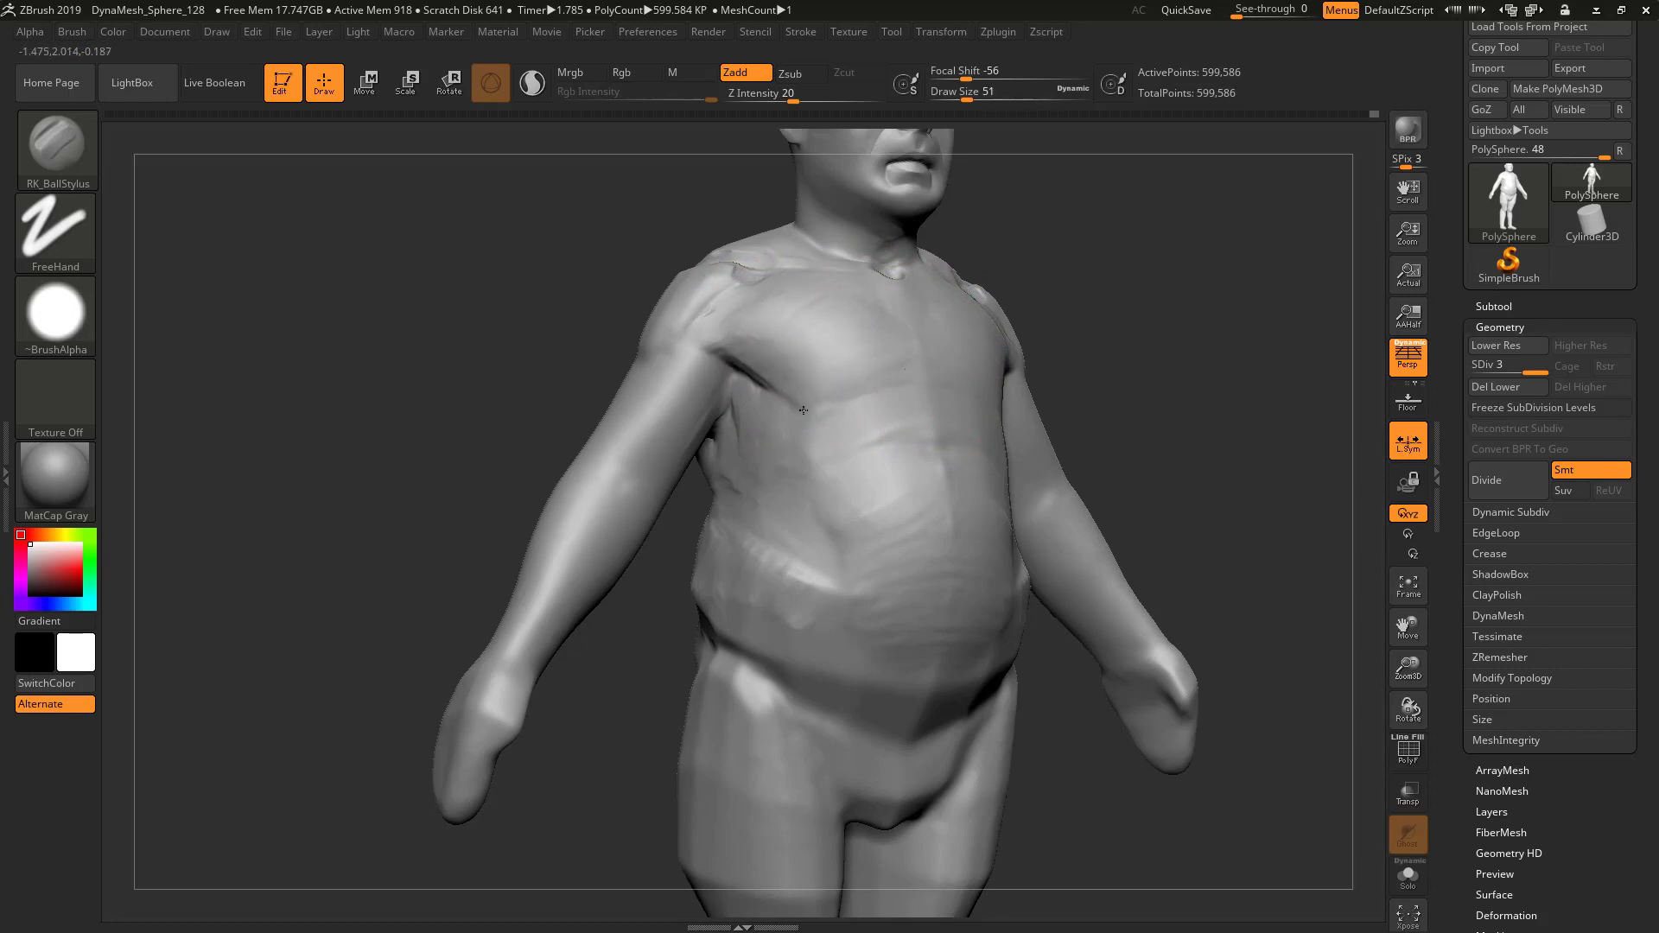
{"action": "left_click_drag", "start_coordinate": [803, 411], "coordinate": [874, 399]}
{"action": "mouse_move", "coordinate": [1068, 407]}
{"action": "left_mouse_down"}
{"action": "mouse_move", "coordinate": [1155, 403]}
{"action": "mouse_move", "coordinate": [889, 352]}
{"action": "left_mouse_up"}
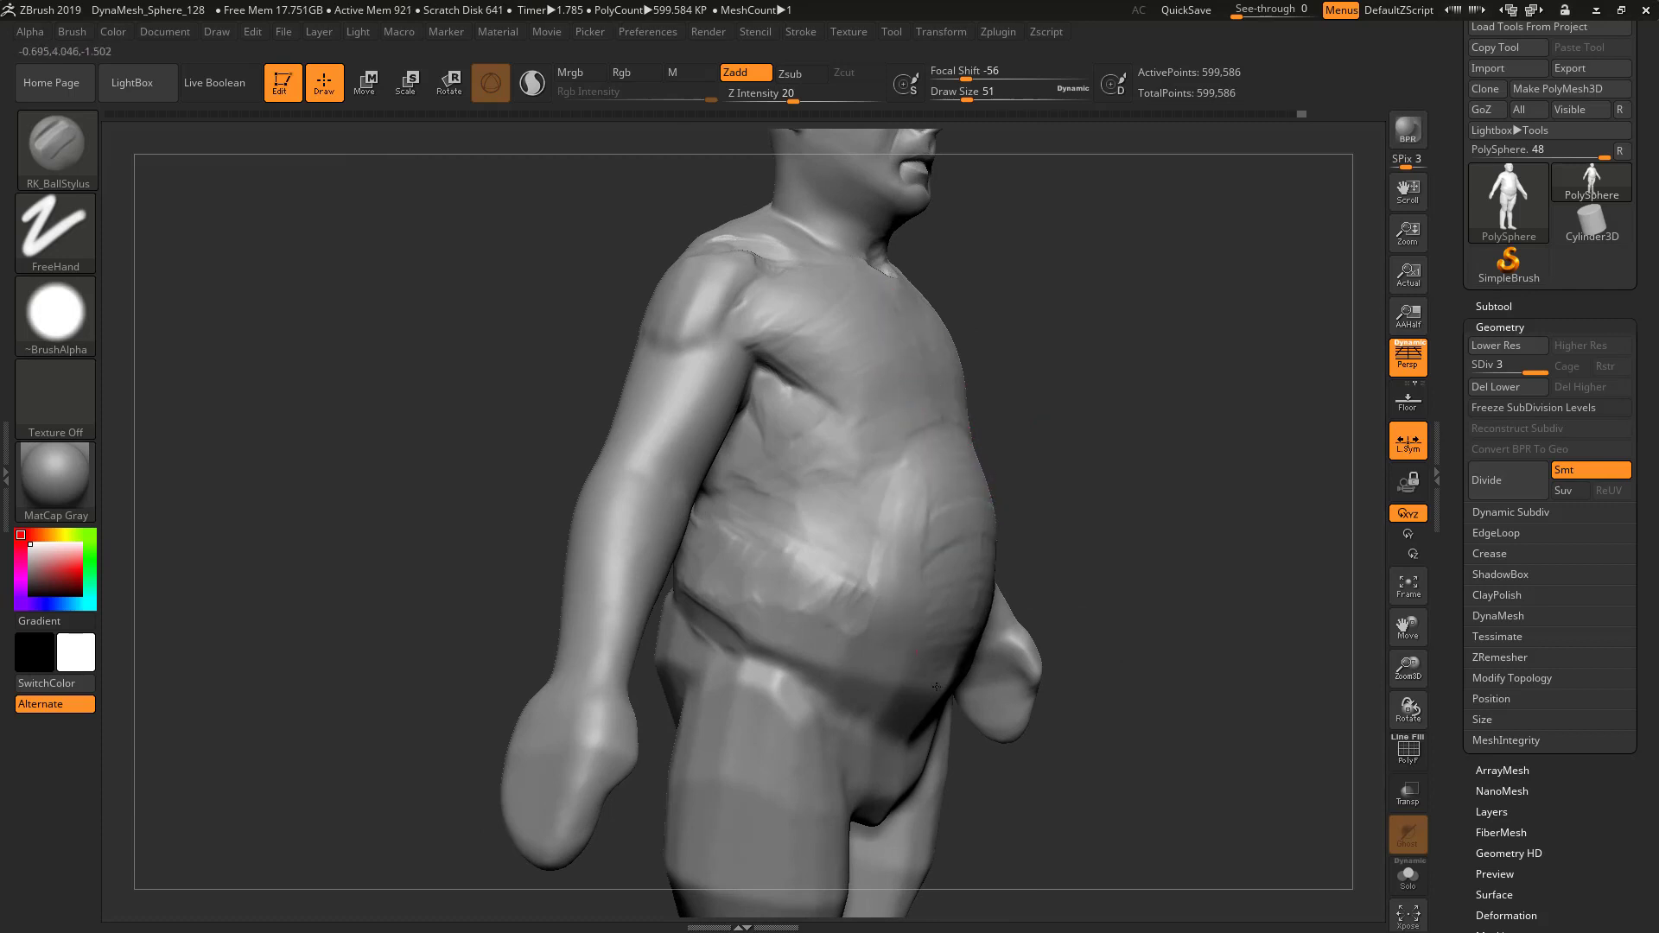
Carve the fold beneath the hanging belly and smooth the pubic area below it
{"action": "left_click_drag", "start_coordinate": [1102, 624], "coordinate": [925, 618]}
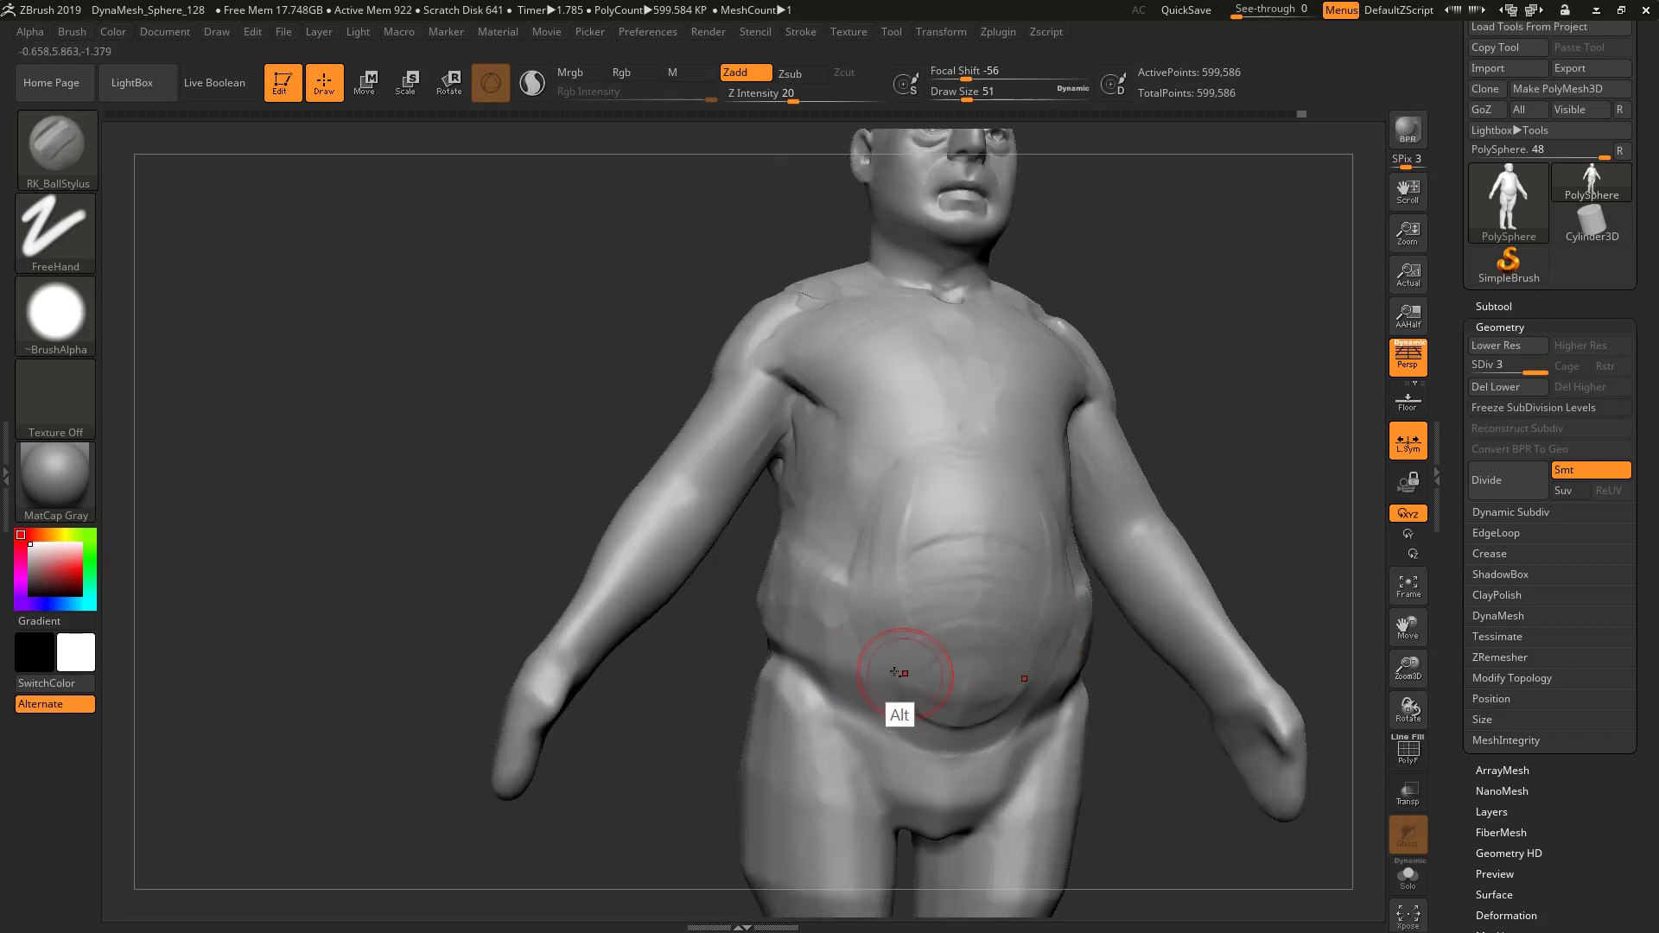
{"action": "left_click_drag", "start_coordinate": [949, 705], "coordinate": [1001, 714], "text": "alt"}
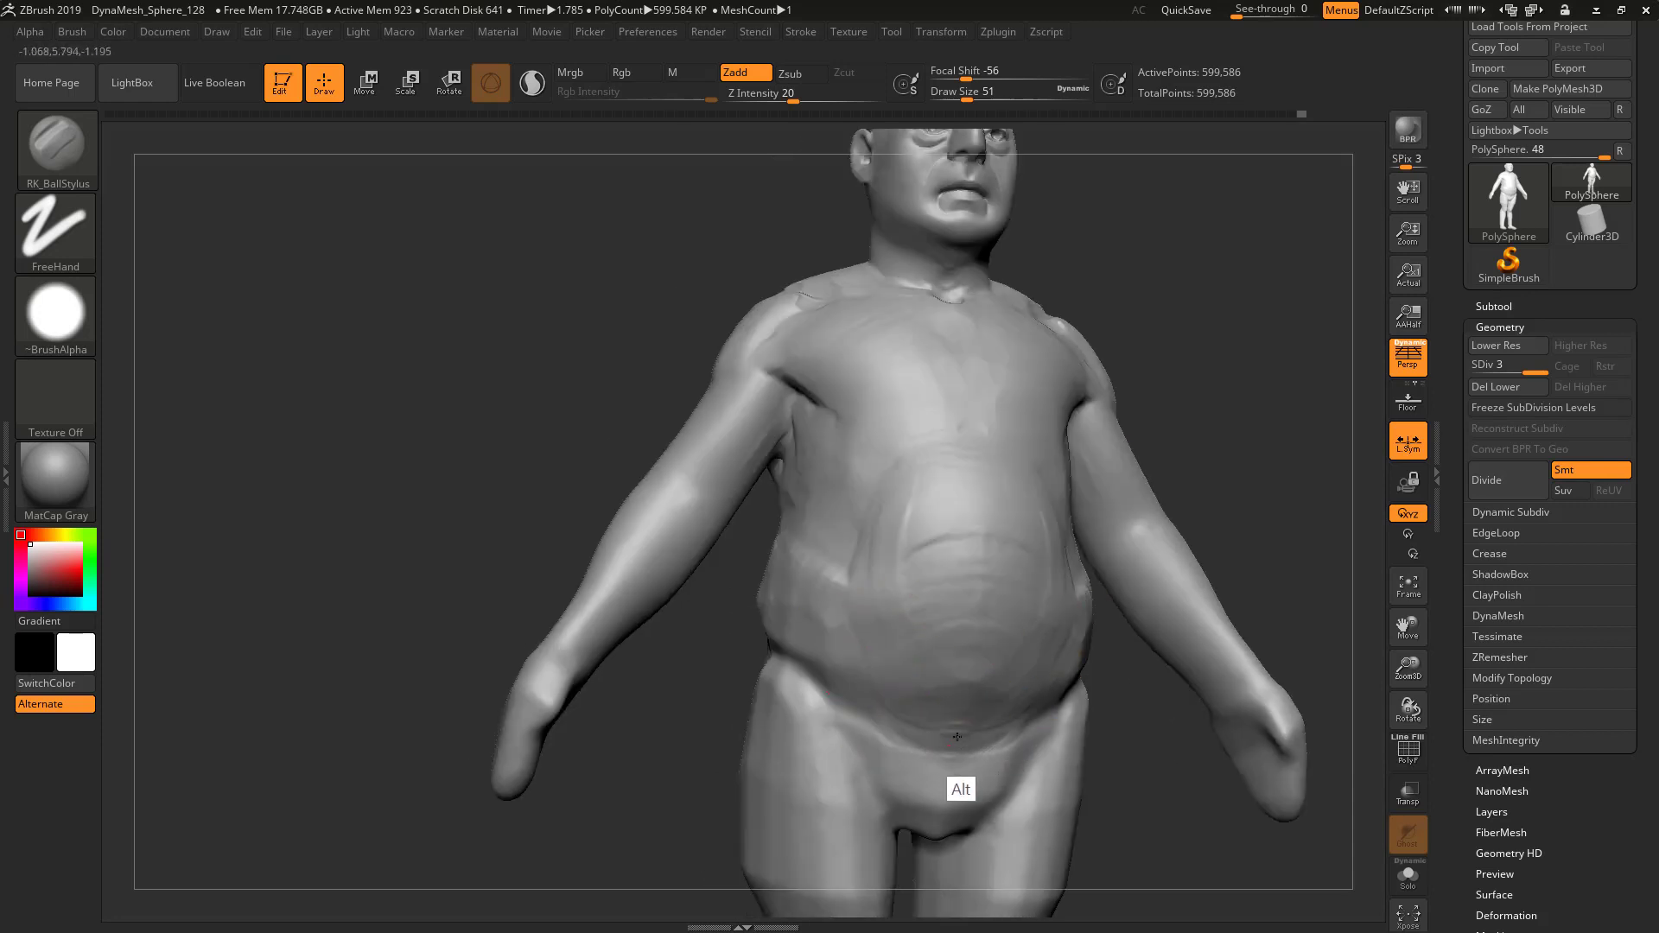
{"action": "mouse_move", "coordinate": [972, 749]}
{"action": "left_mouse_down", "text": "shift"}
{"action": "mouse_move", "coordinate": [890, 746]}
{"action": "mouse_move", "coordinate": [936, 844]}
{"action": "mouse_move", "coordinate": [893, 823]}
{"action": "left_mouse_up", "text": "shift"}
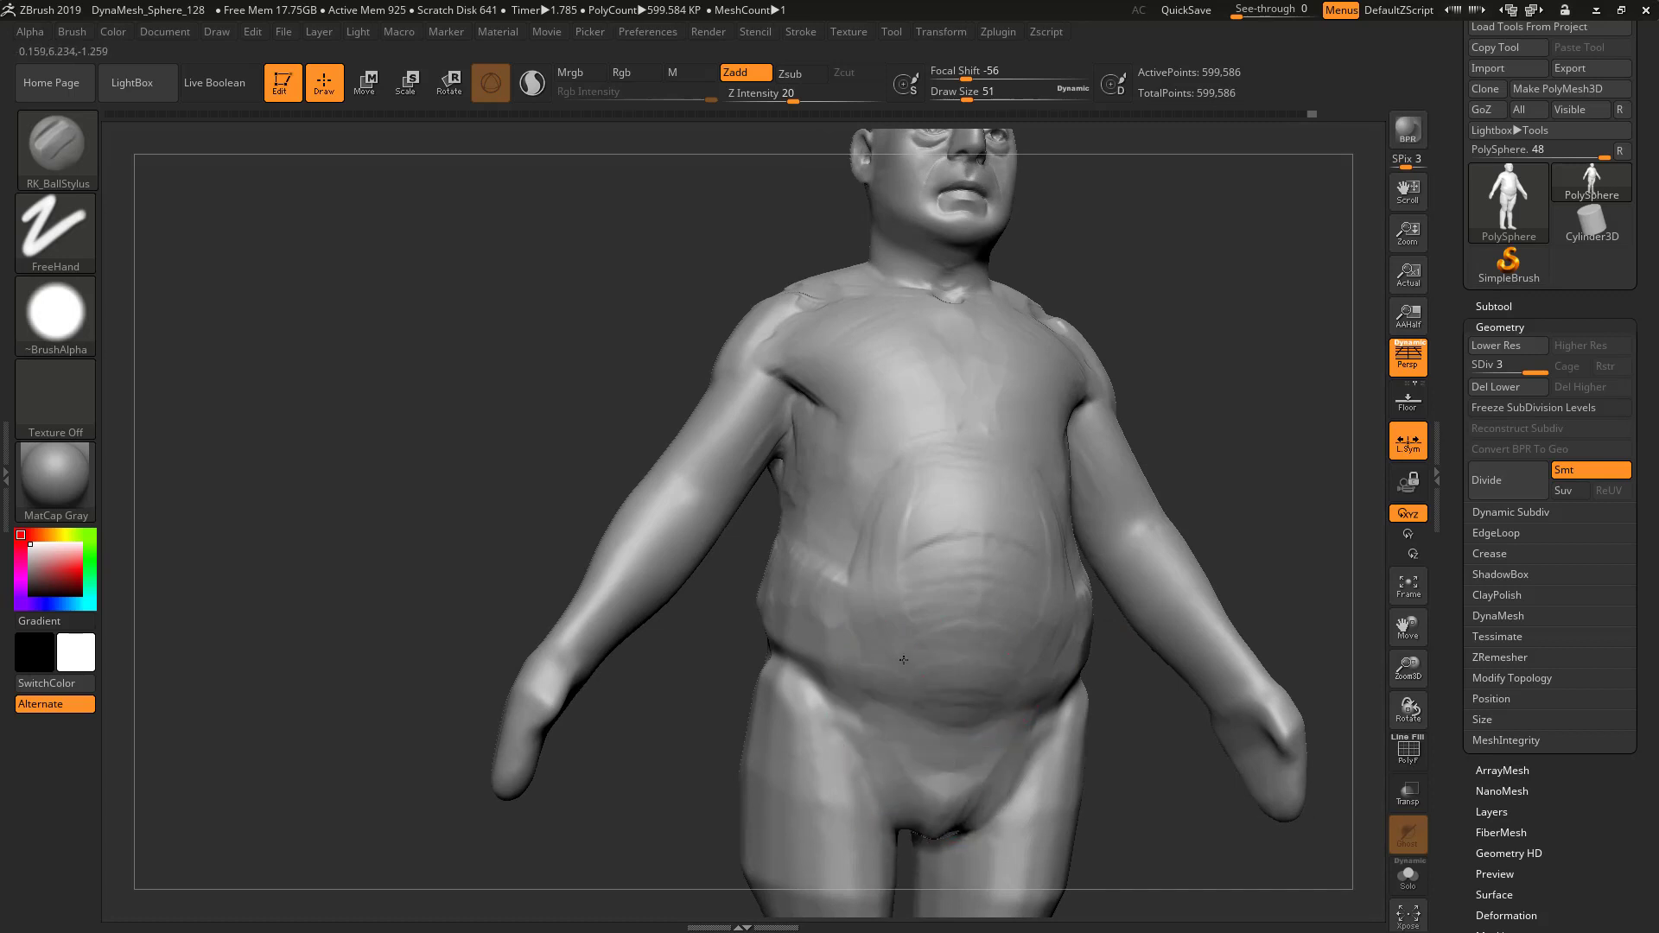
Carve creases into the front of the flank and build up the rounded lower rim of the belly
{"action": "left_click_drag", "start_coordinate": [1227, 520], "coordinate": [1068, 534]}
{"action": "left_click_drag", "start_coordinate": [1132, 592], "coordinate": [1158, 578], "text": "alt"}
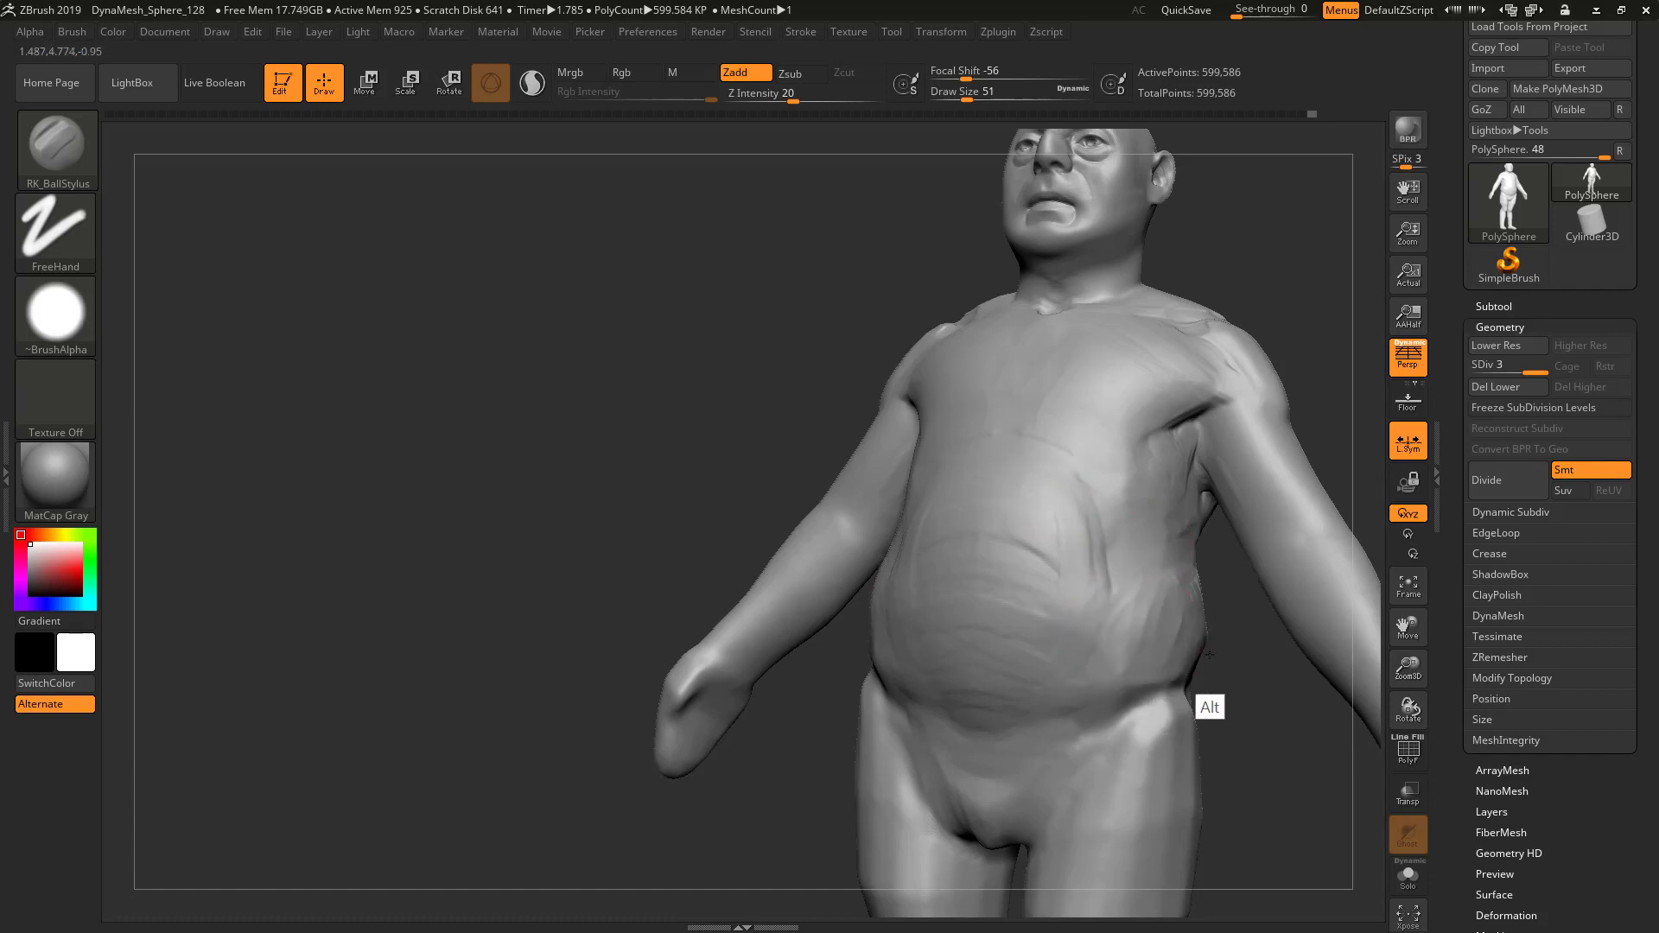
{"action": "left_click_drag", "start_coordinate": [1159, 658], "coordinate": [1109, 643], "text": "alt"}
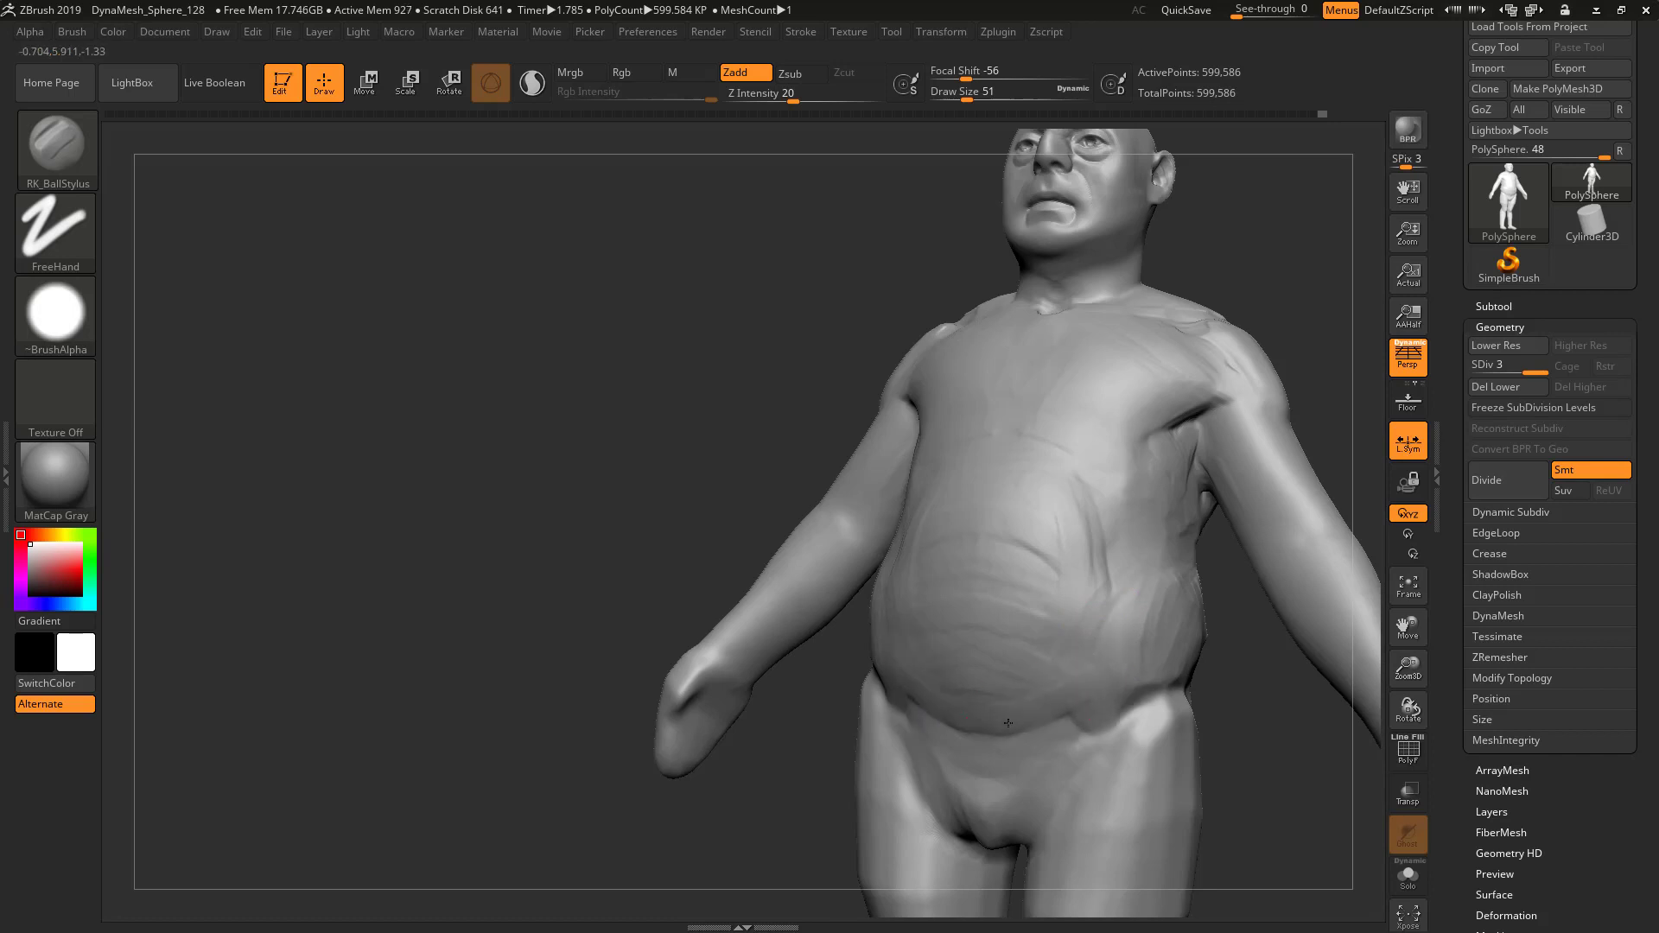
{"action": "left_click_drag", "start_coordinate": [1008, 723], "coordinate": [952, 716]}
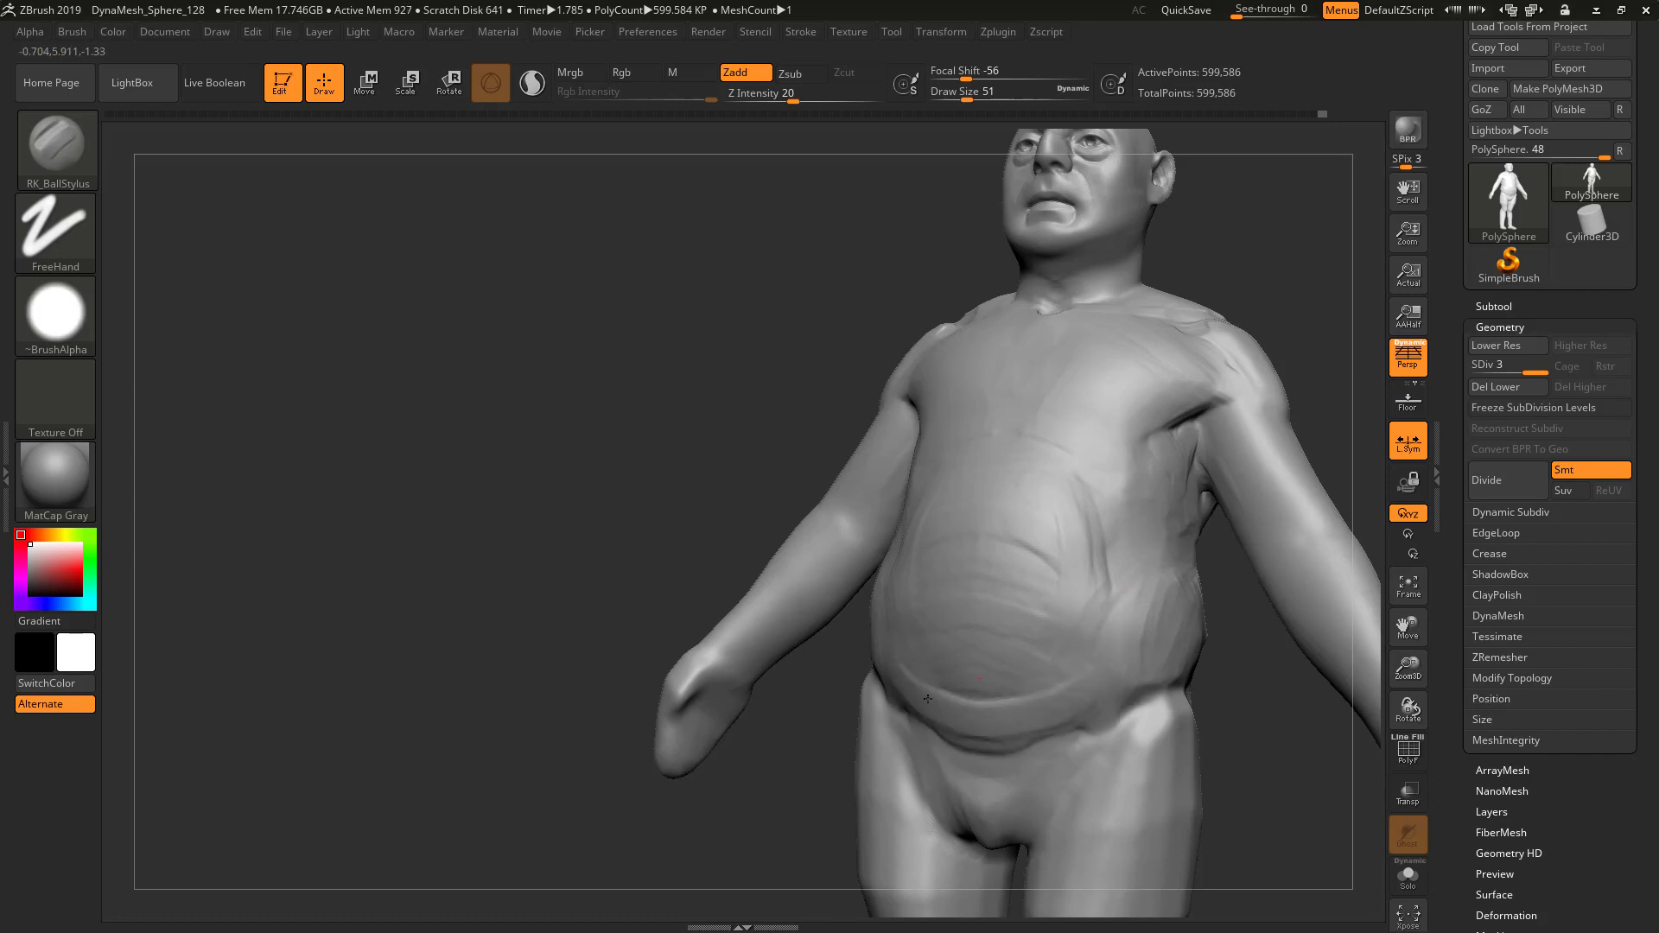
{"action": "left_click_drag", "start_coordinate": [927, 693], "coordinate": [986, 704]}
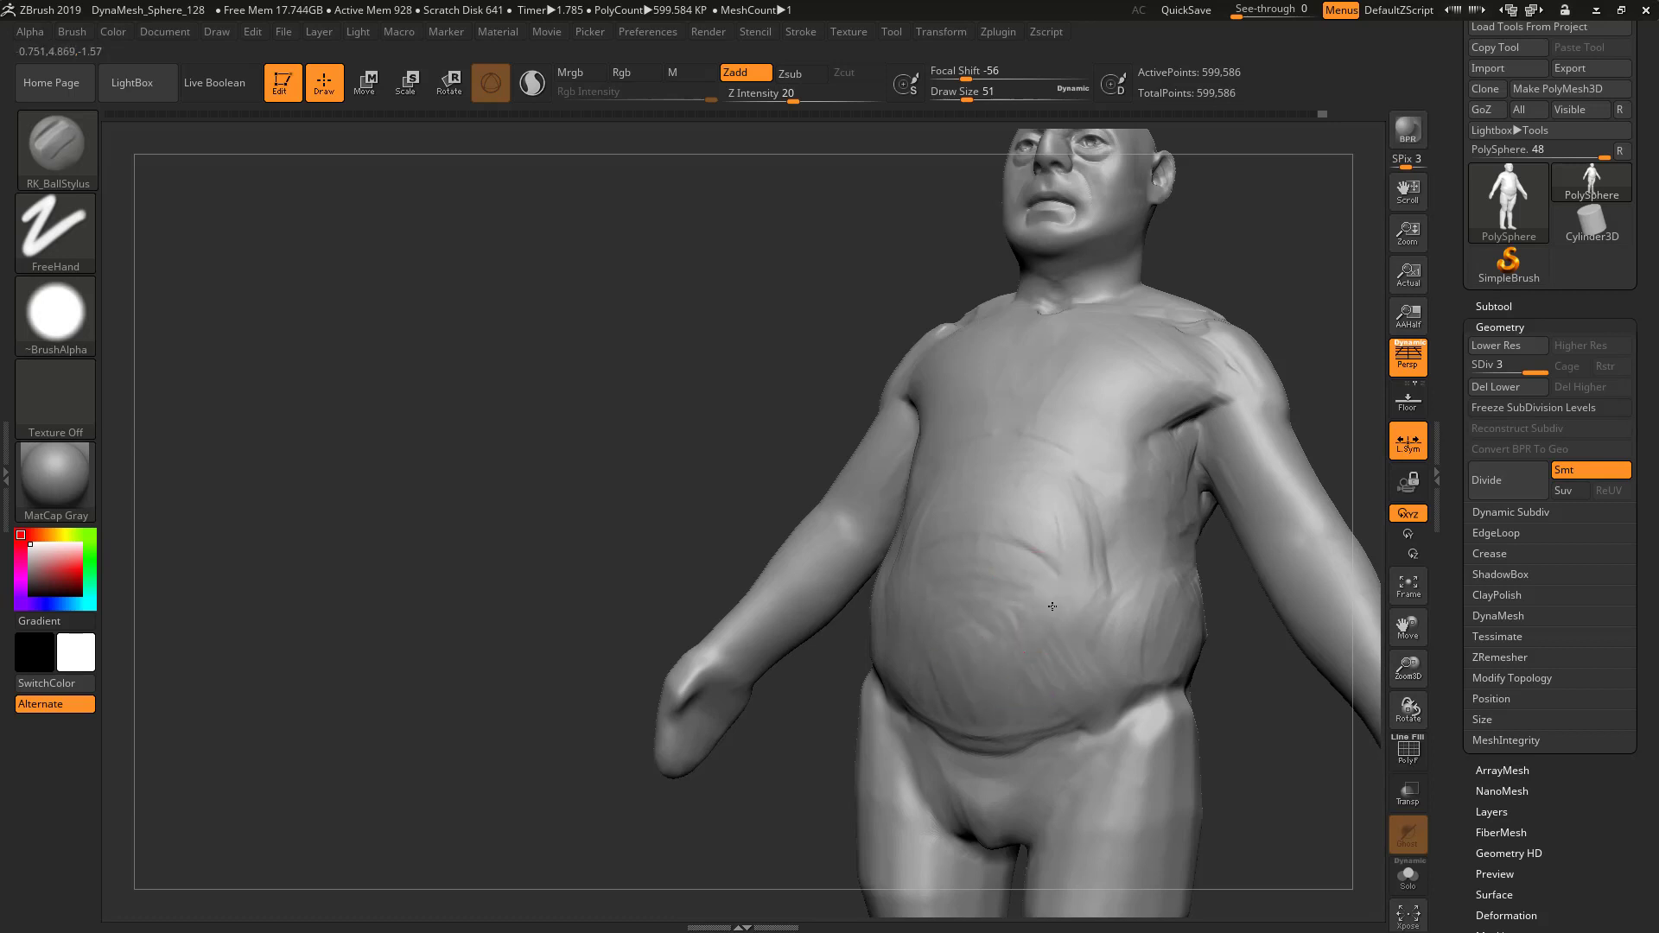
Build up the outer lower edge of the chest near the armpit and refine the side of the upper belly
{"action": "mouse_move", "coordinate": [1210, 563]}
{"action": "left_mouse_down"}
{"action": "mouse_move", "coordinate": [1296, 393]}
{"action": "mouse_move", "coordinate": [1129, 438]}
{"action": "mouse_move", "coordinate": [898, 551]}
{"action": "left_mouse_up"}
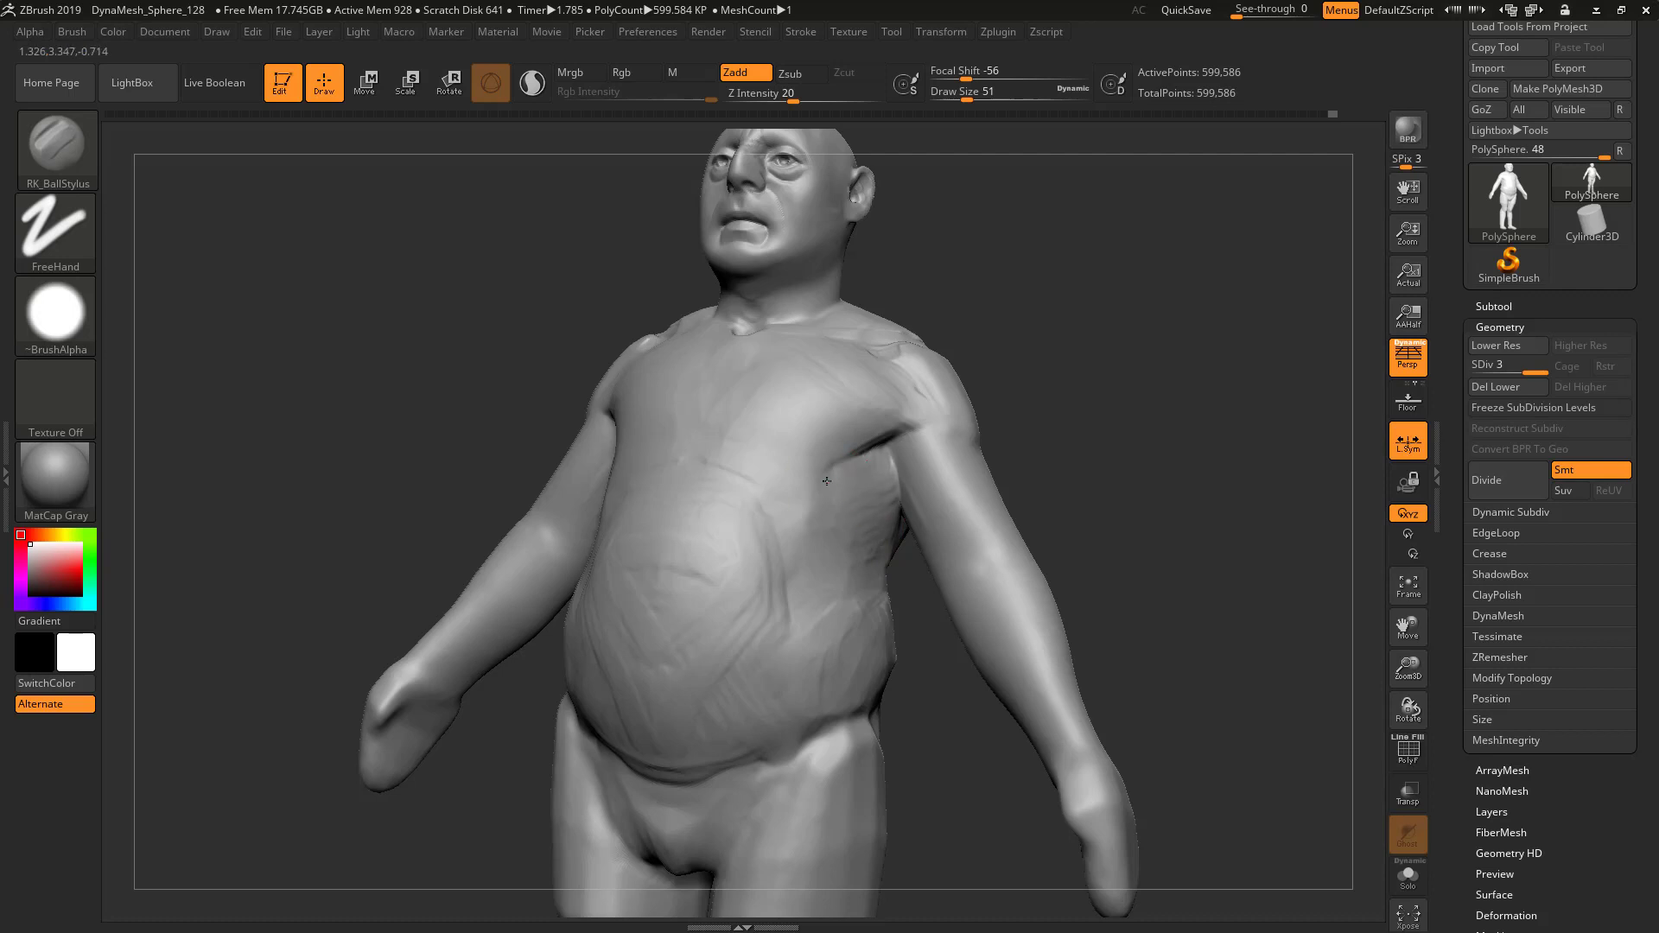
{"action": "mouse_move", "coordinate": [852, 459]}
{"action": "left_mouse_down"}
{"action": "mouse_move", "coordinate": [897, 430]}
{"action": "mouse_move", "coordinate": [883, 434]}
{"action": "left_mouse_up"}
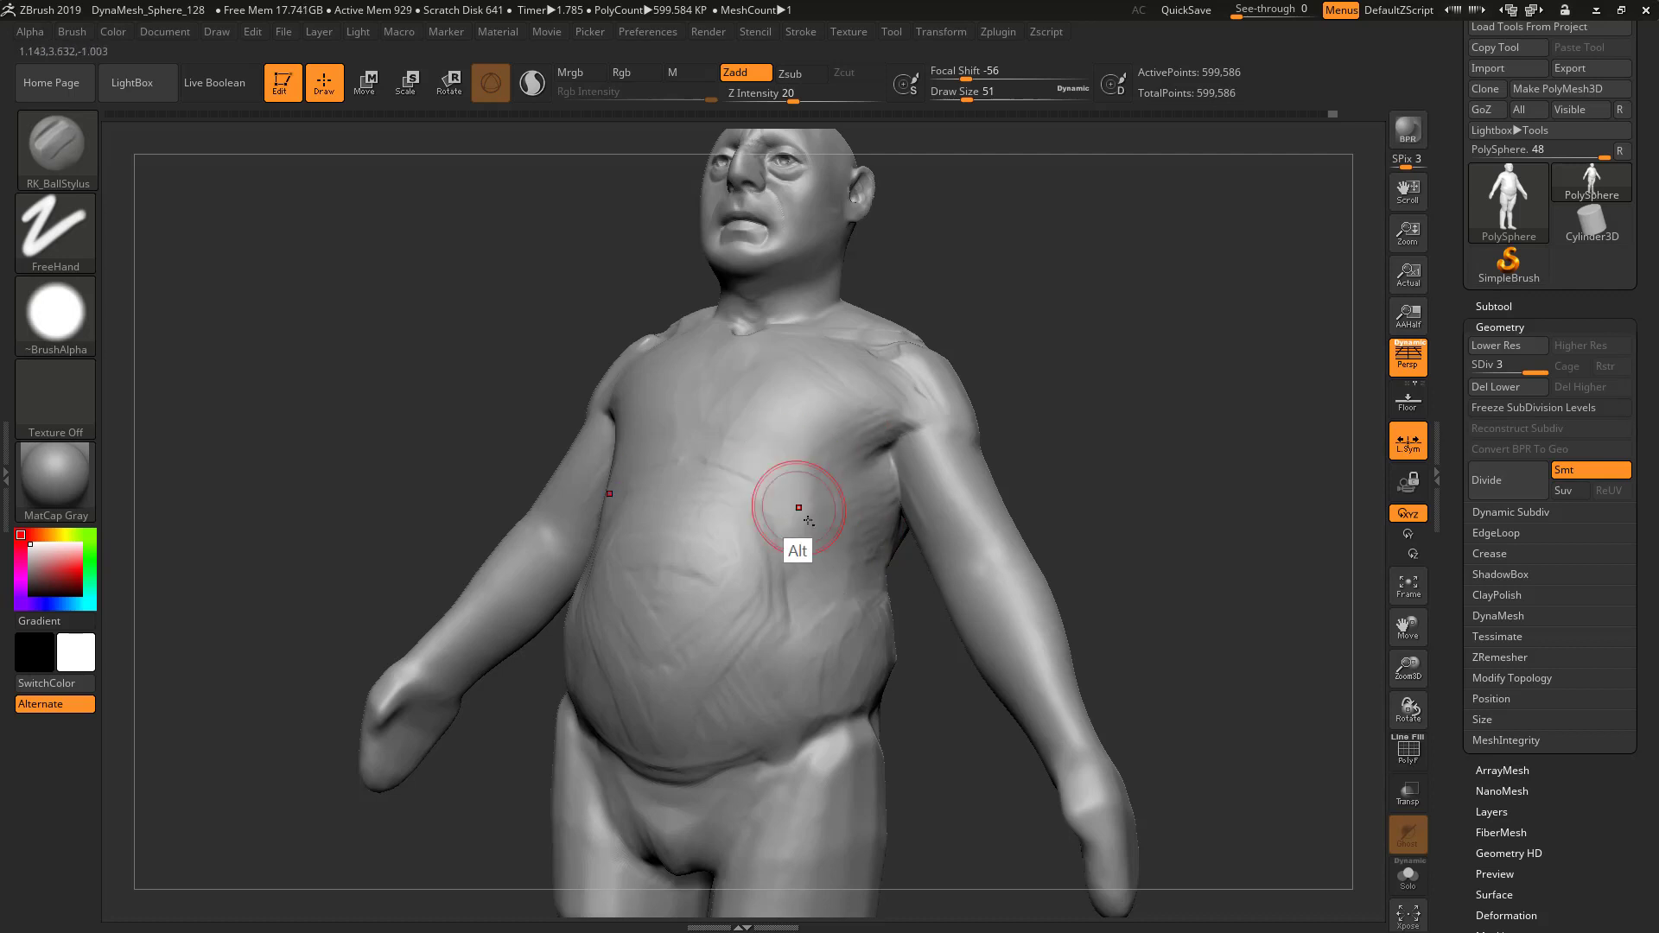
{"action": "mouse_move", "coordinate": [1042, 532]}
{"action": "left_mouse_down"}
{"action": "mouse_move", "coordinate": [866, 575]}
{"action": "mouse_move", "coordinate": [788, 644]}
{"action": "left_mouse_up"}
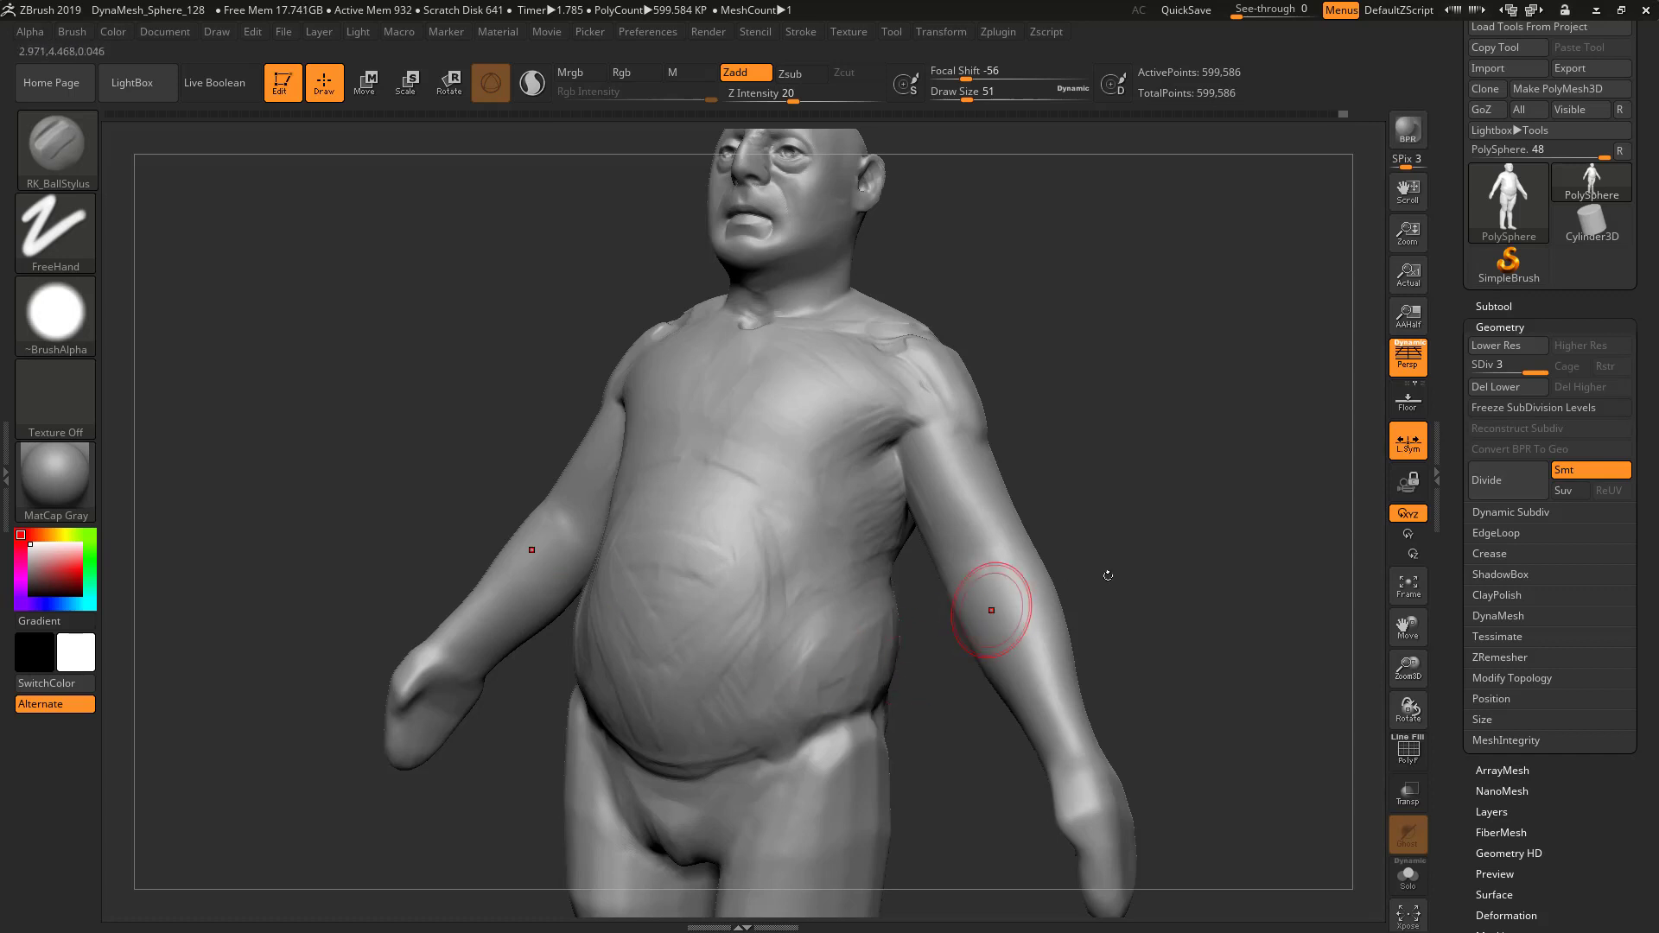
Build up the lower edge of the back muscle and the rear of the flank beneath it
{"action": "mouse_move", "coordinate": [1104, 573]}
{"action": "left_mouse_down"}
{"action": "mouse_move", "coordinate": [769, 588]}
{"action": "mouse_move", "coordinate": [712, 479]}
{"action": "left_mouse_up"}
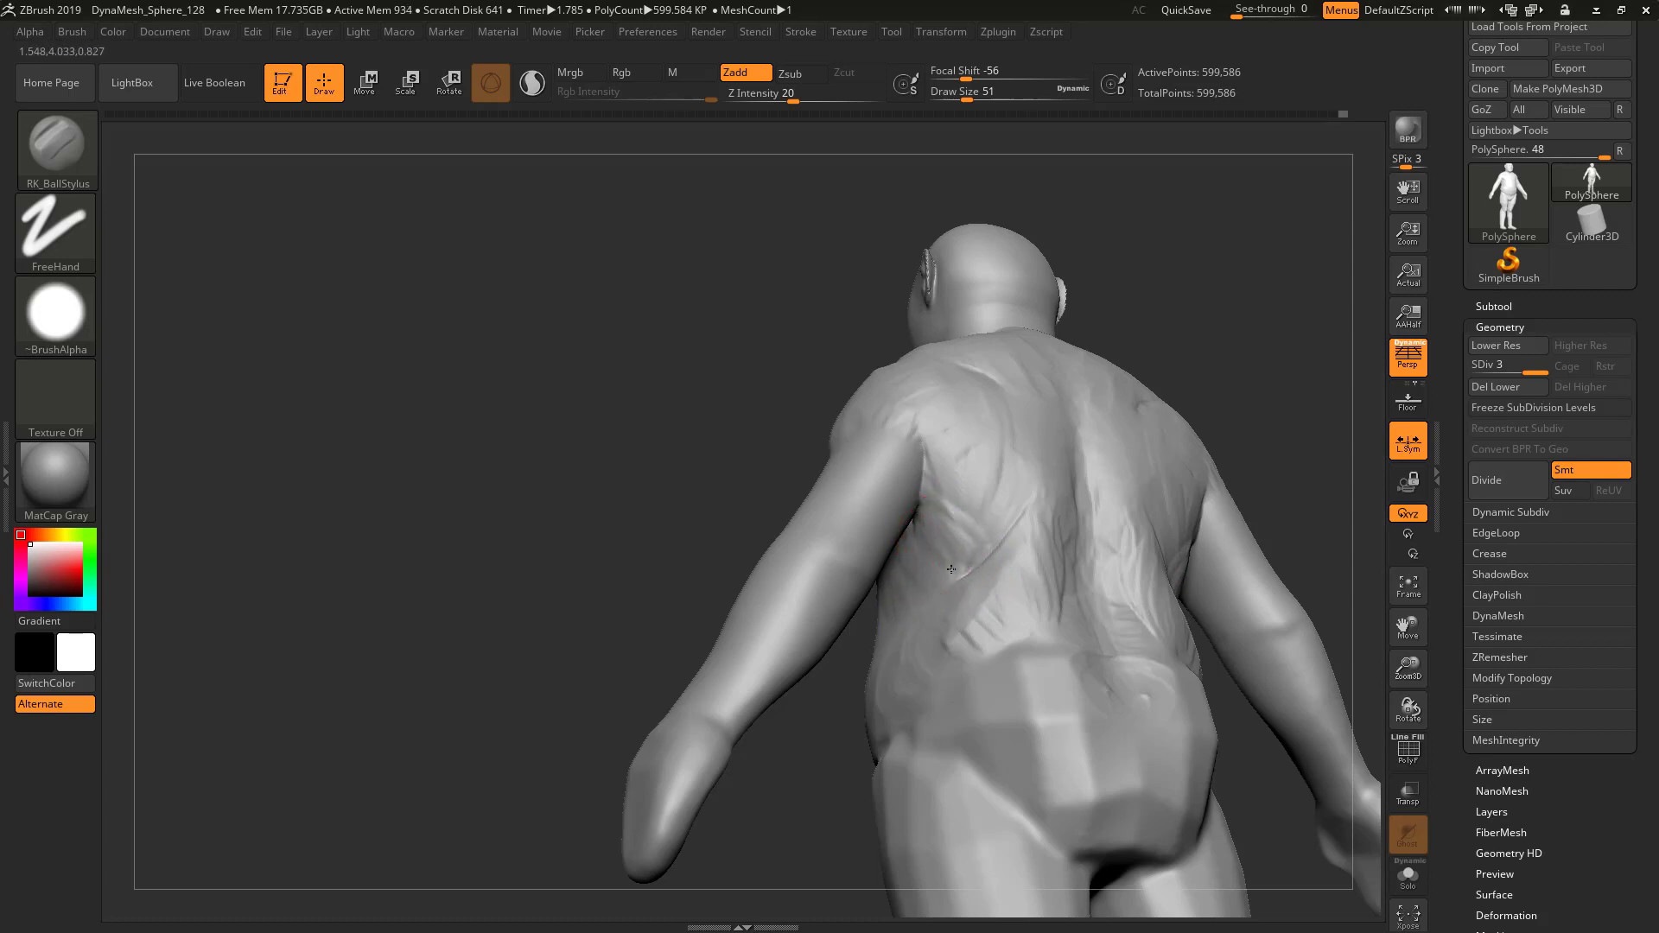
{"action": "left_click_drag", "start_coordinate": [957, 536], "coordinate": [1000, 514]}
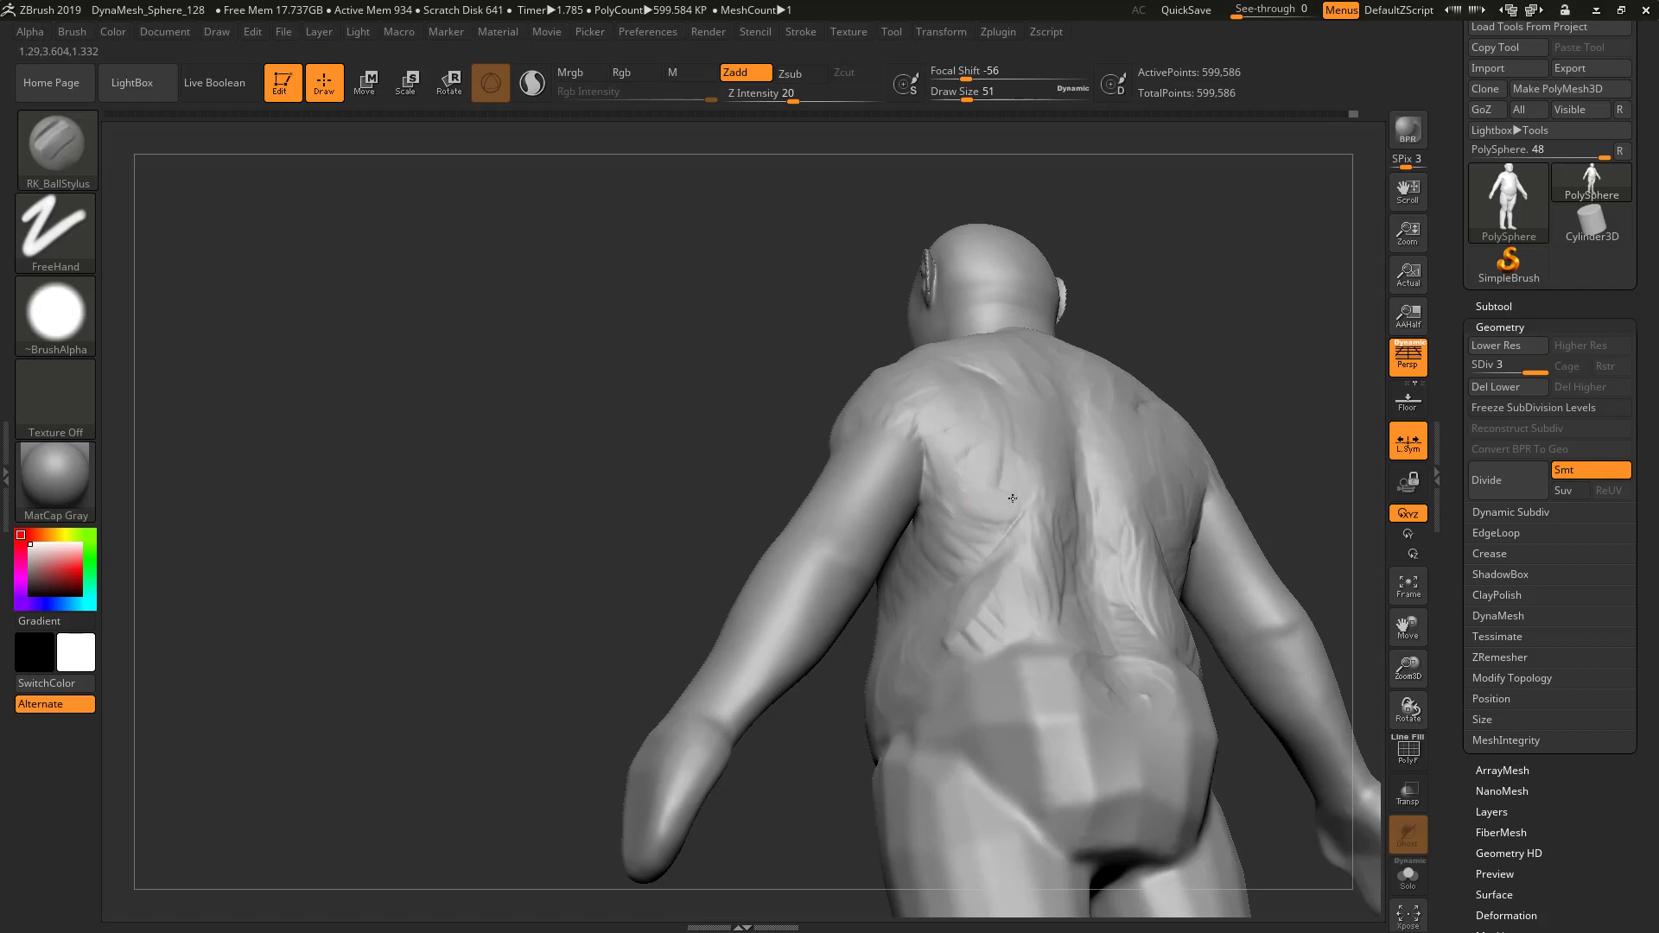
{"action": "left_click_drag", "start_coordinate": [1214, 346], "coordinate": [1324, 399]}
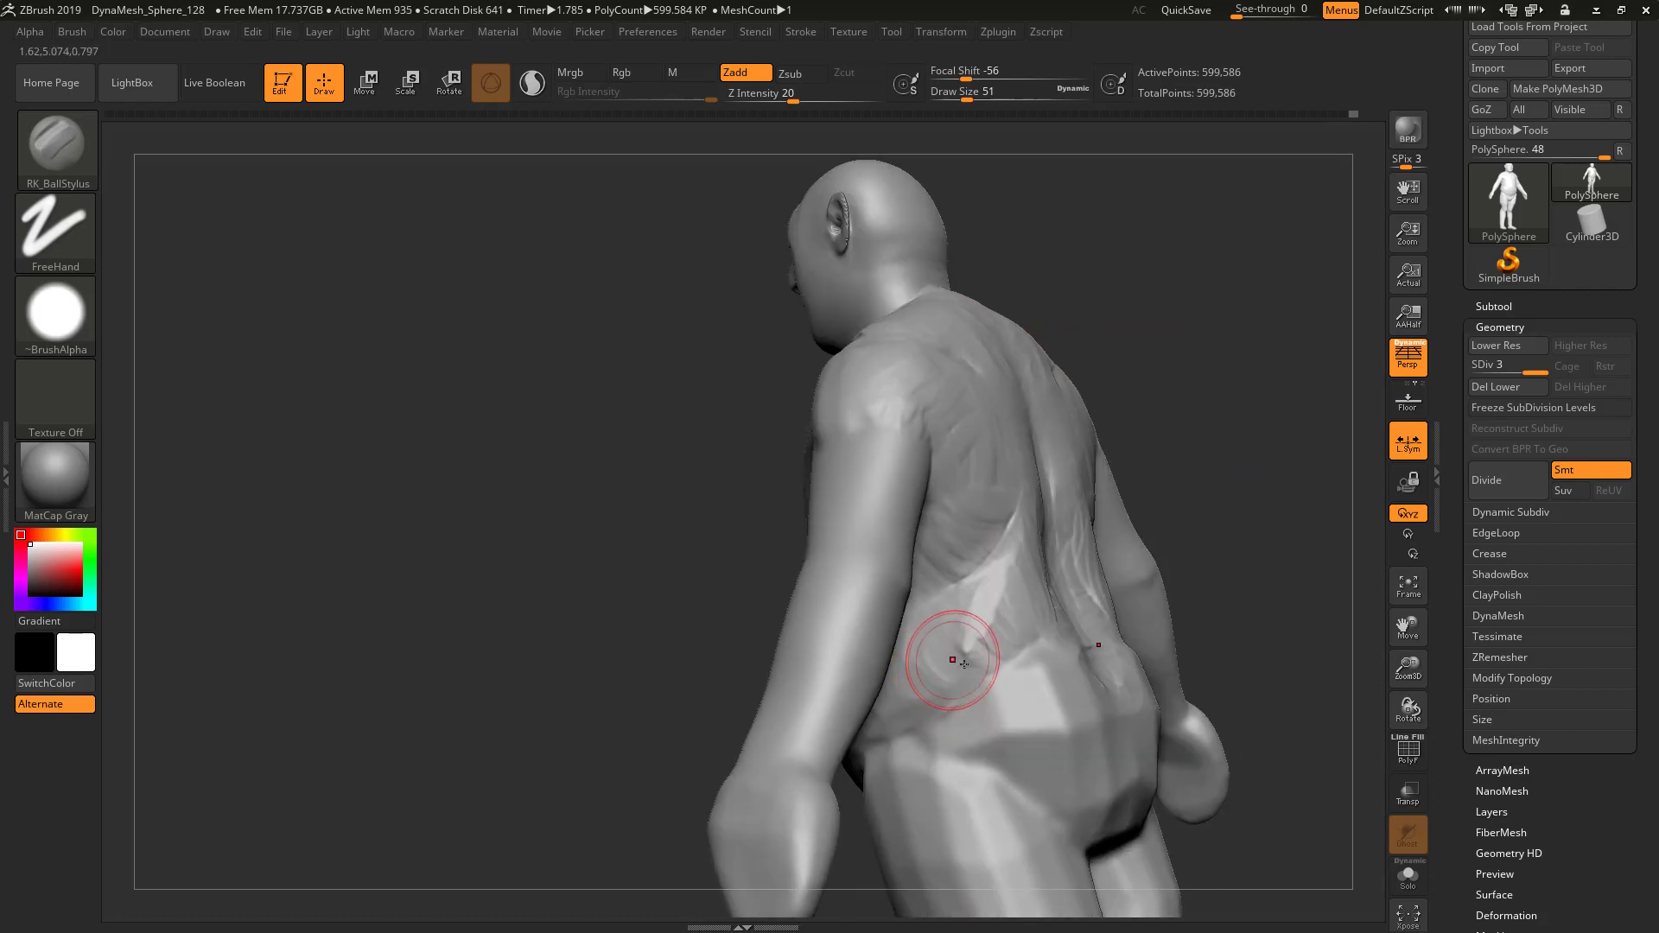
{"action": "mouse_move", "coordinate": [957, 654]}
{"action": "left_mouse_down"}
{"action": "mouse_move", "coordinate": [975, 667]}
{"action": "mouse_move", "coordinate": [998, 625]}
{"action": "left_mouse_up"}
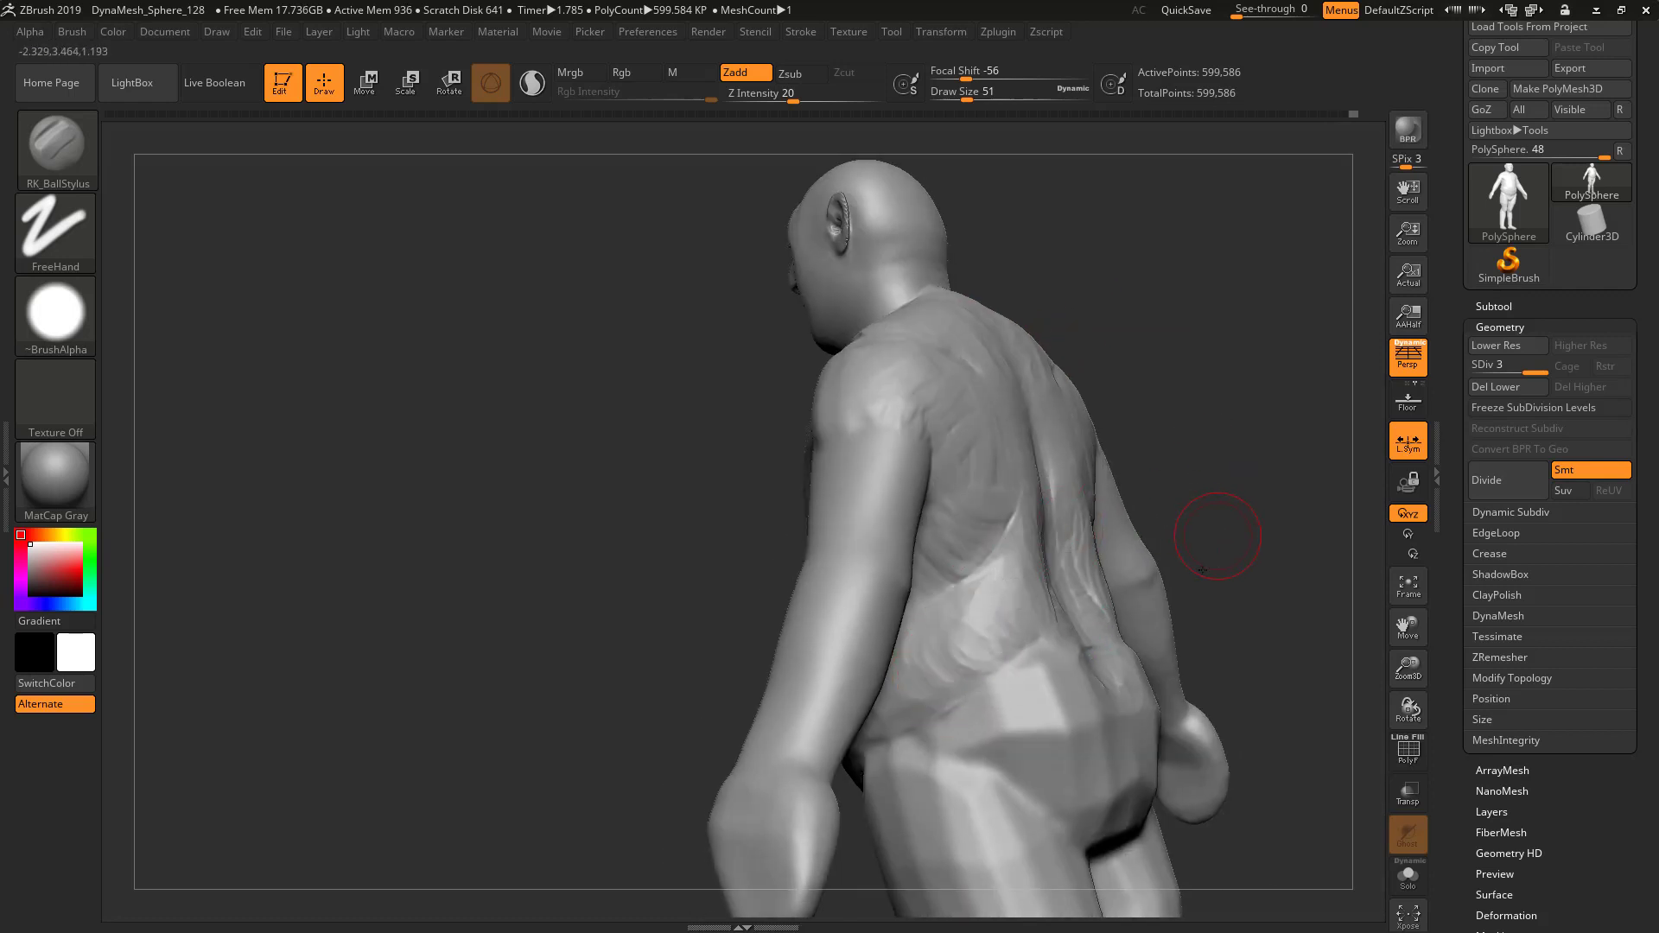
Carve the crease between the flanks and hips across the lower back and shape the sacrum area
{"action": "mouse_move", "coordinate": [1215, 541]}
{"action": "left_mouse_down"}
{"action": "mouse_move", "coordinate": [1139, 553]}
{"action": "mouse_move", "coordinate": [1007, 642]}
{"action": "mouse_move", "coordinate": [1028, 670]}
{"action": "mouse_move", "coordinate": [1102, 647]}
{"action": "mouse_move", "coordinate": [1013, 670]}
{"action": "left_mouse_up"}
{"action": "mouse_move", "coordinate": [1092, 603]}
{"action": "left_mouse_down", "text": "alt"}
{"action": "mouse_move", "coordinate": [1043, 632]}
{"action": "mouse_move", "coordinate": [1094, 640]}
{"action": "left_mouse_up", "text": "alt"}
{"action": "left_click_drag", "start_coordinate": [1339, 509], "coordinate": [1245, 527]}
{"action": "mouse_move", "coordinate": [990, 638]}
{"action": "left_mouse_down", "text": "alt"}
{"action": "mouse_move", "coordinate": [1094, 604]}
{"action": "mouse_move", "coordinate": [1143, 641]}
{"action": "mouse_move", "coordinate": [1029, 678]}
{"action": "left_mouse_up", "text": "alt"}
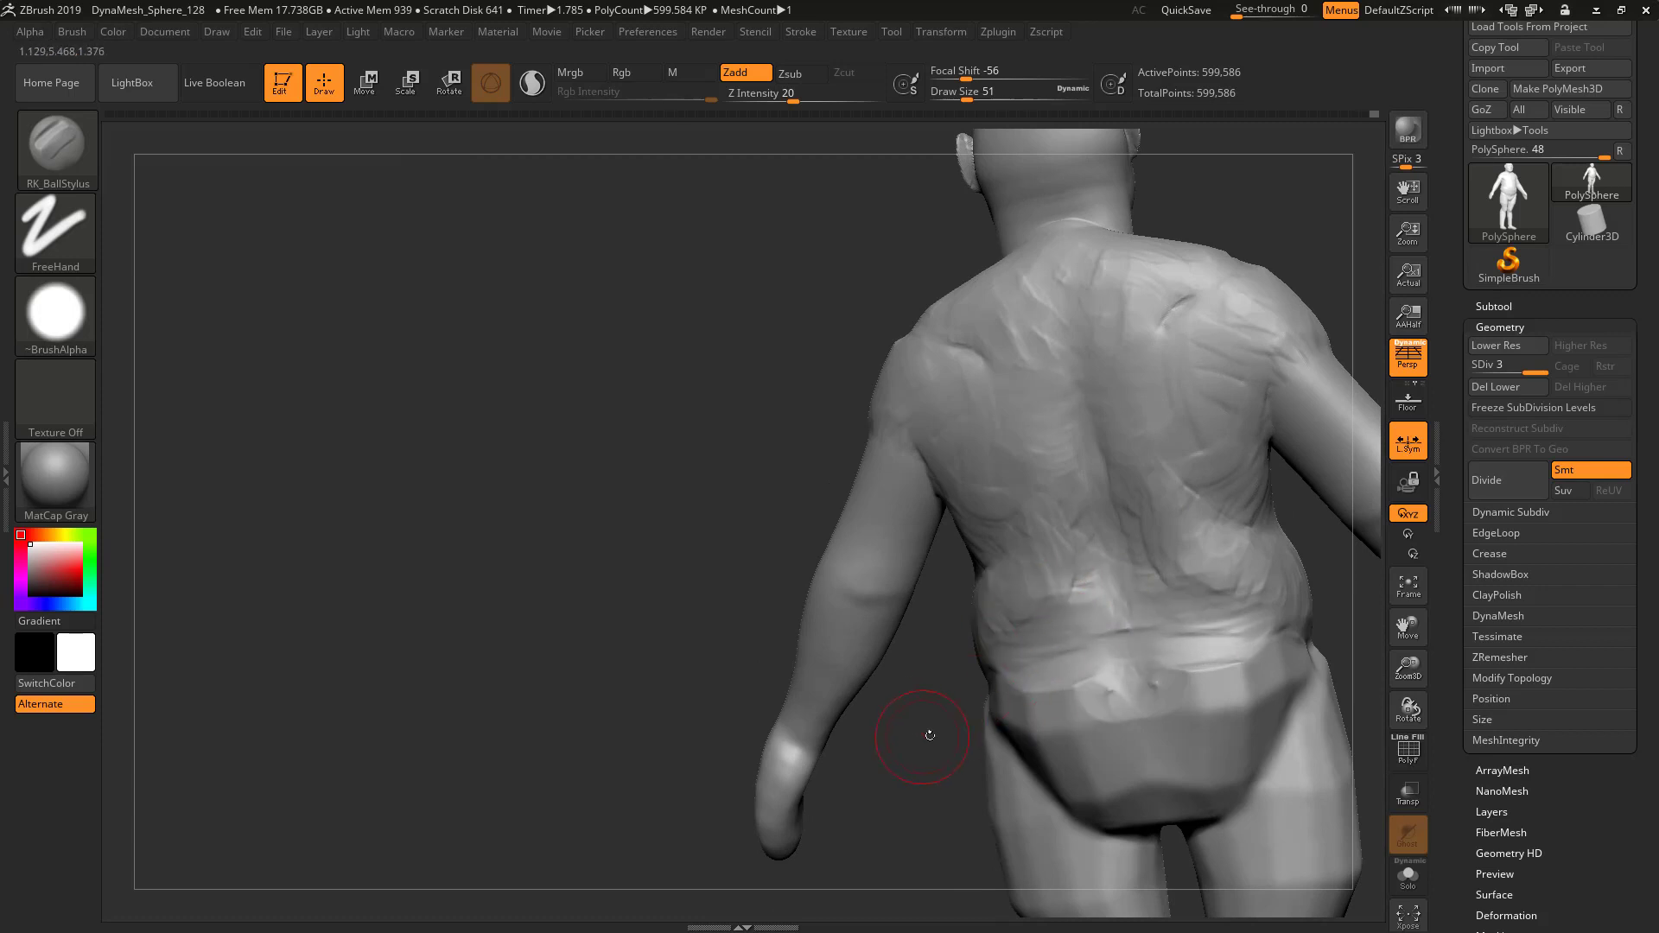
{"action": "left_click_drag", "start_coordinate": [930, 735], "coordinate": [1074, 677]}
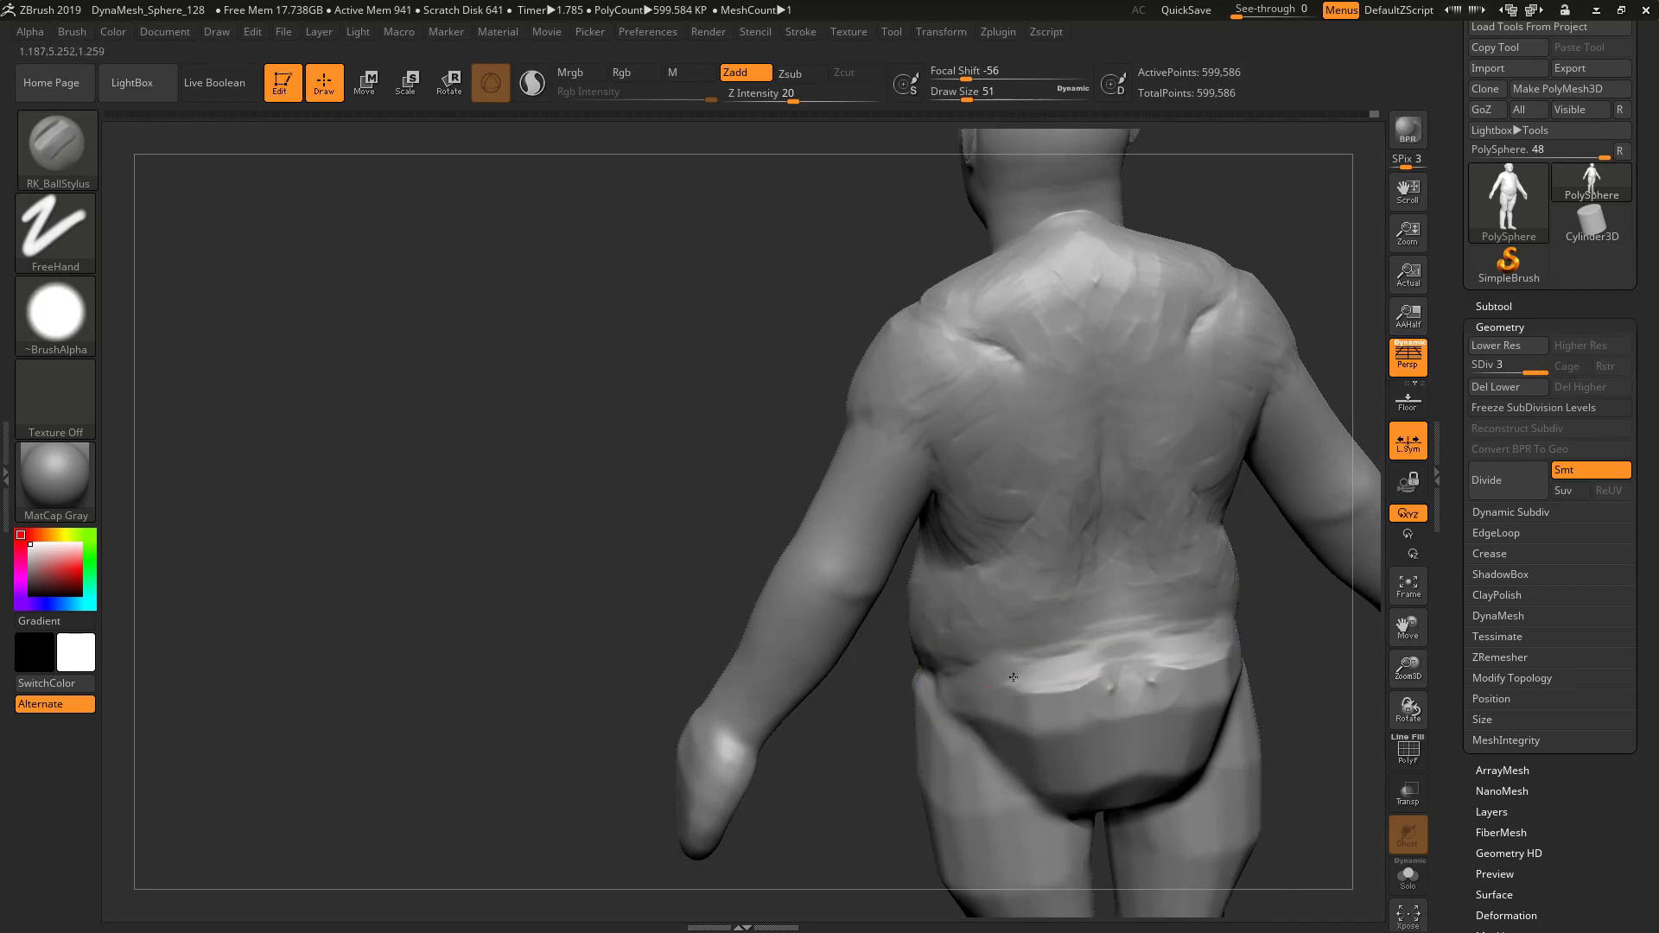
{"action": "mouse_move", "coordinate": [1069, 694]}
{"action": "left_mouse_down", "text": "alt"}
{"action": "mouse_move", "coordinate": [1019, 678]}
{"action": "mouse_move", "coordinate": [1107, 708]}
{"action": "left_mouse_up", "text": "alt"}
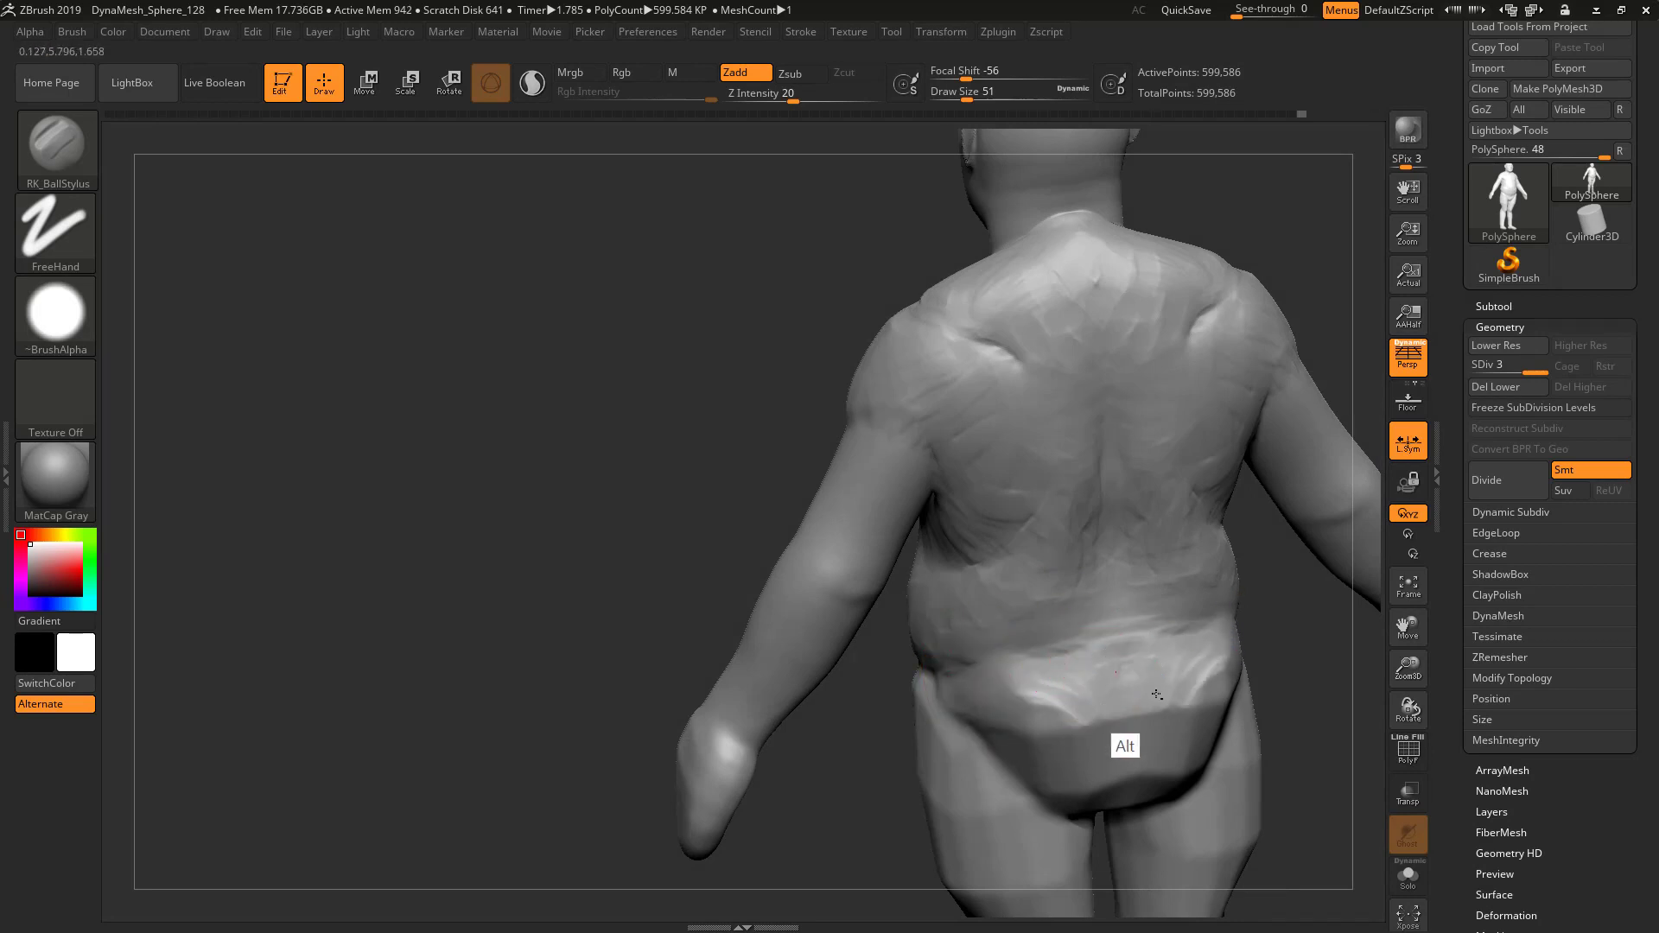
Carve the upper part of the buttock and the hip crease running beneath the flank
{"action": "left_click_drag", "start_coordinate": [1296, 673], "coordinate": [1259, 648], "text": "alt"}
{"action": "left_click_drag", "start_coordinate": [1086, 569], "coordinate": [1072, 621], "text": "alt"}
{"action": "left_click_drag", "start_coordinate": [1144, 698], "coordinate": [1258, 691]}
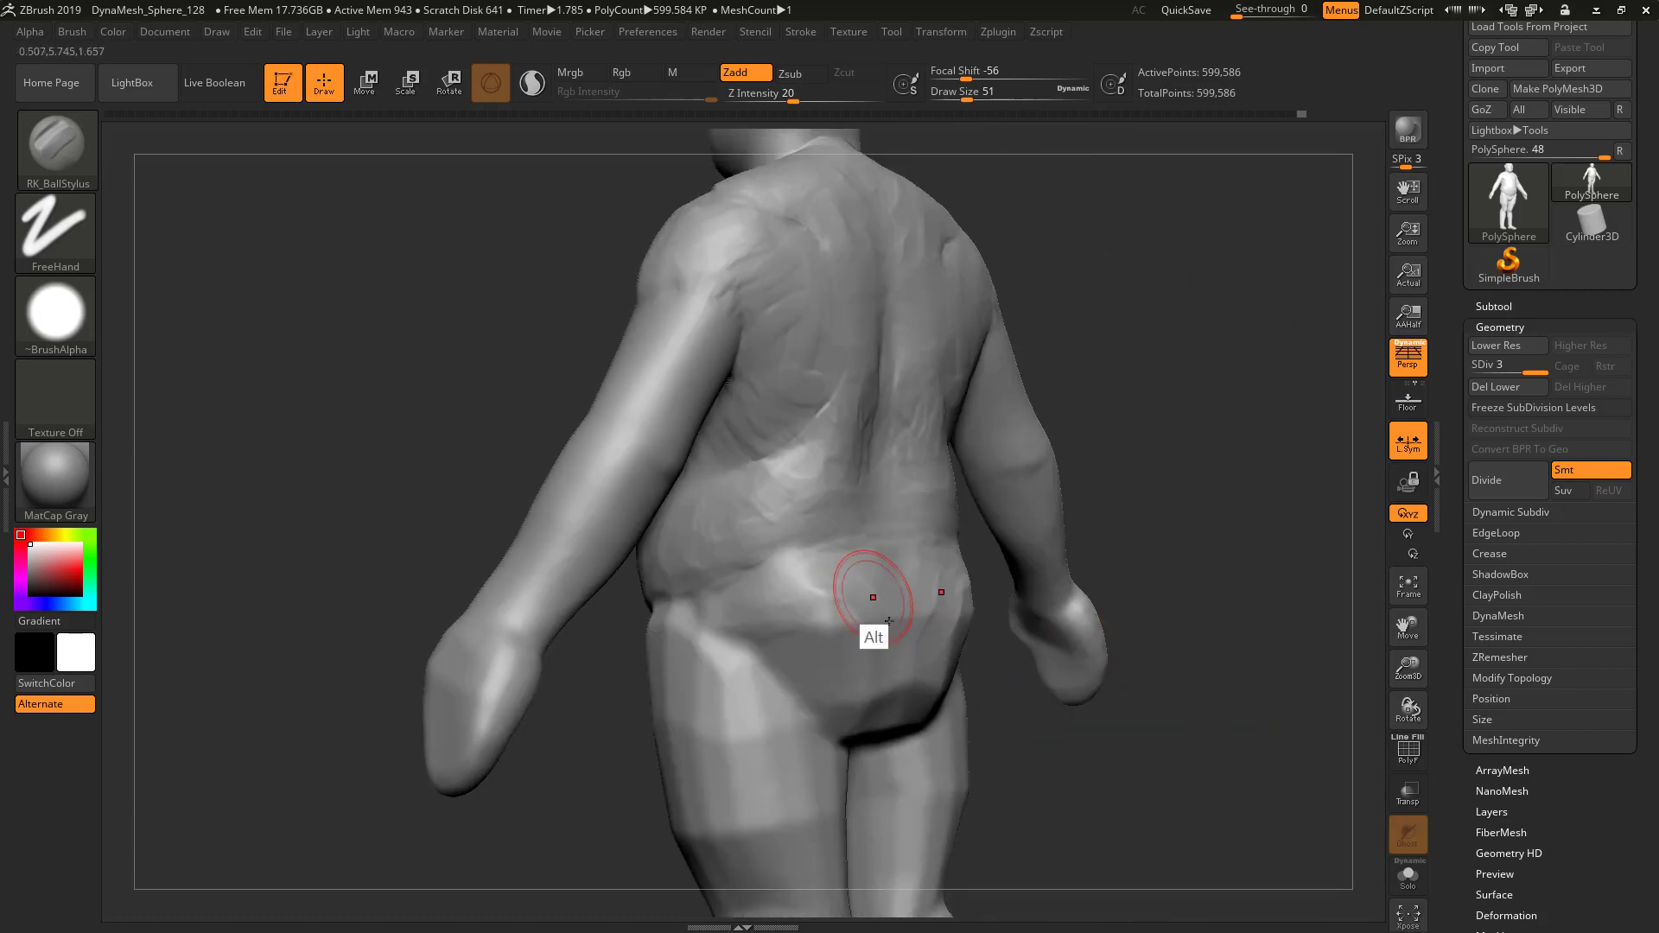
{"action": "mouse_move", "coordinate": [875, 602]}
{"action": "left_mouse_down", "text": "alt"}
{"action": "mouse_move", "coordinate": [803, 627]}
{"action": "mouse_move", "coordinate": [762, 609]}
{"action": "left_mouse_up", "text": "alt"}
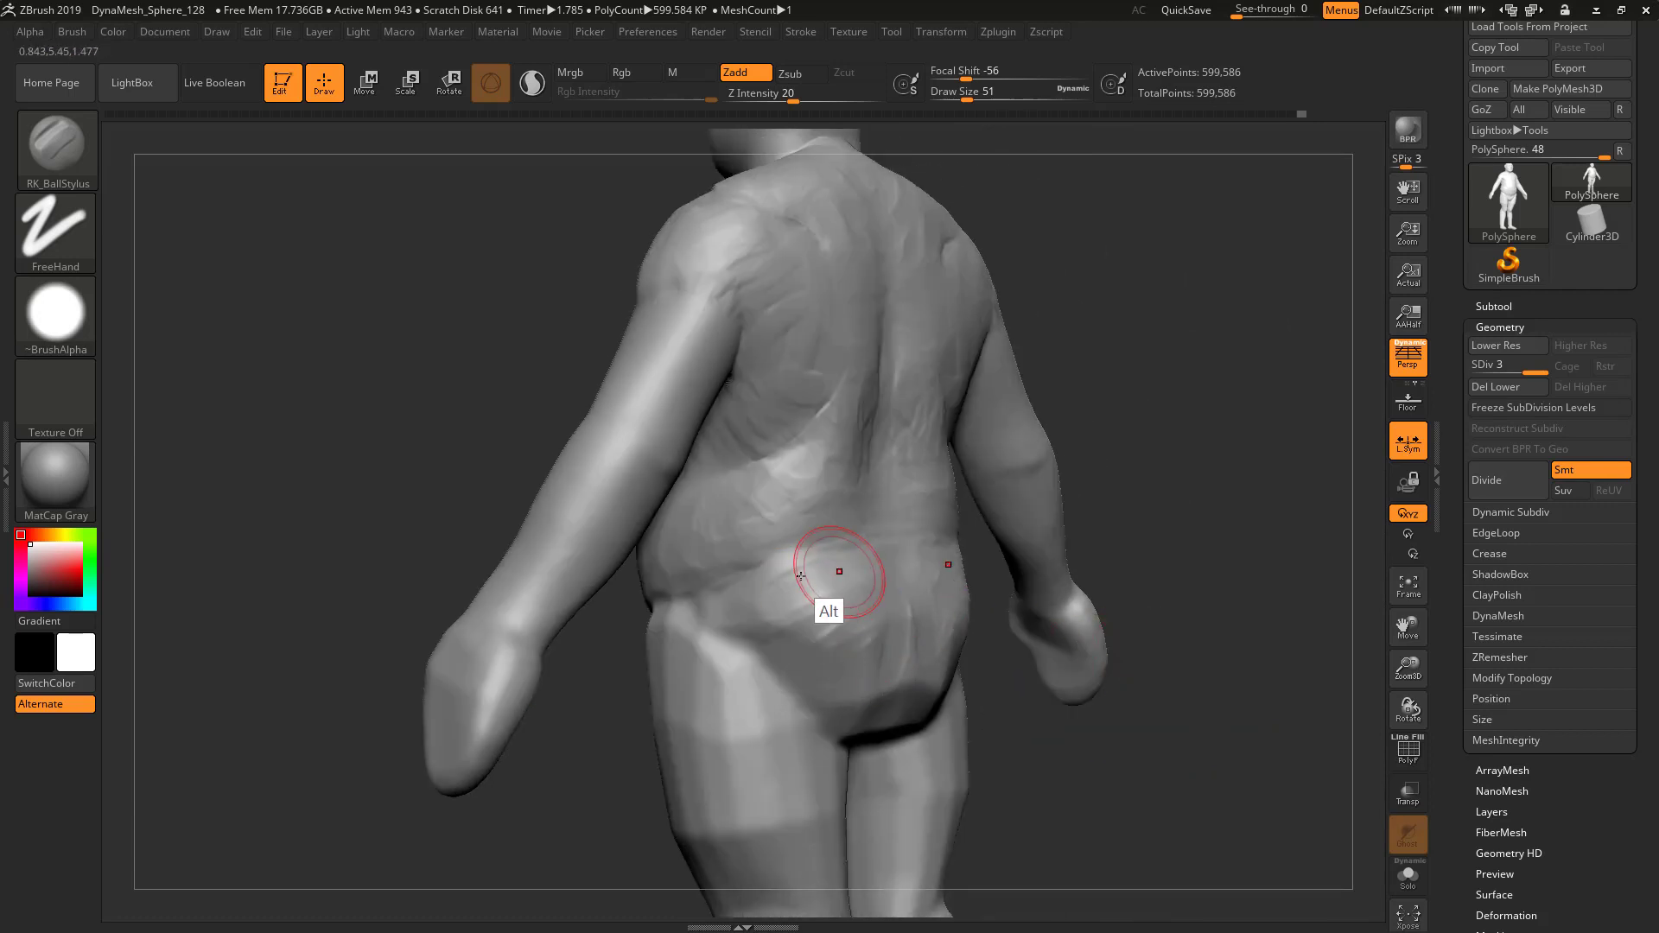
{"action": "mouse_move", "coordinate": [822, 556]}
{"action": "left_mouse_down", "text": "alt"}
{"action": "mouse_move", "coordinate": [781, 593]}
{"action": "mouse_move", "coordinate": [691, 618]}
{"action": "left_mouse_up", "text": "alt"}
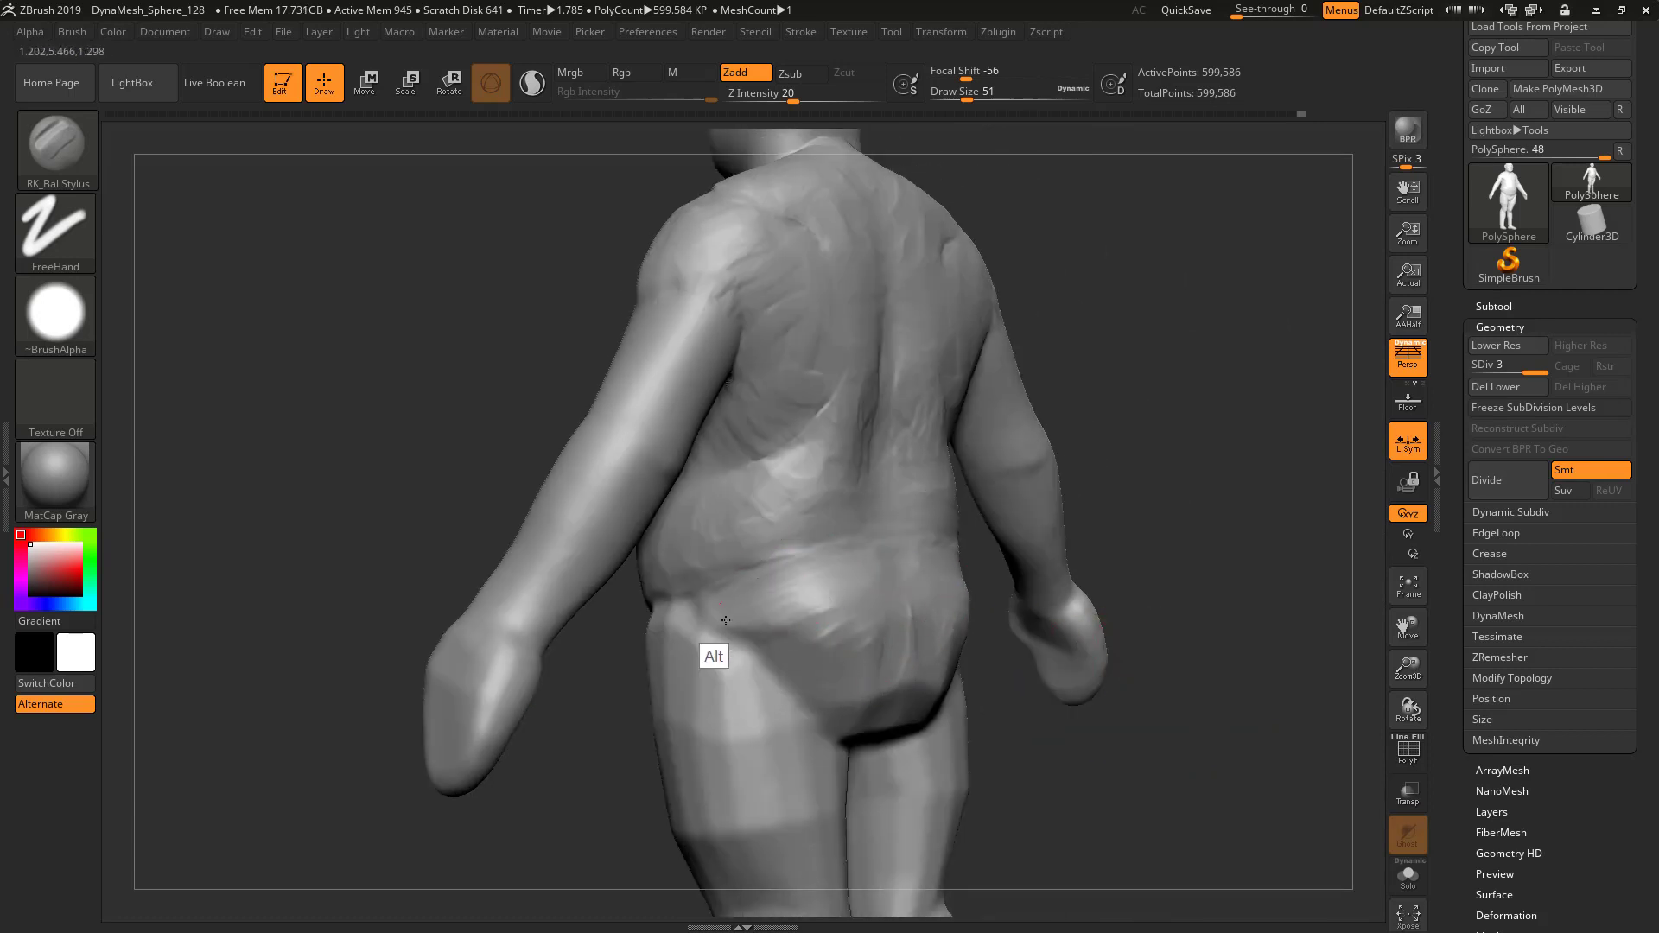
{"action": "mouse_move", "coordinate": [804, 608]}
{"action": "left_mouse_down", "text": "alt"}
{"action": "mouse_move", "coordinate": [771, 633]}
{"action": "mouse_move", "coordinate": [697, 632]}
{"action": "left_mouse_up", "text": "alt"}
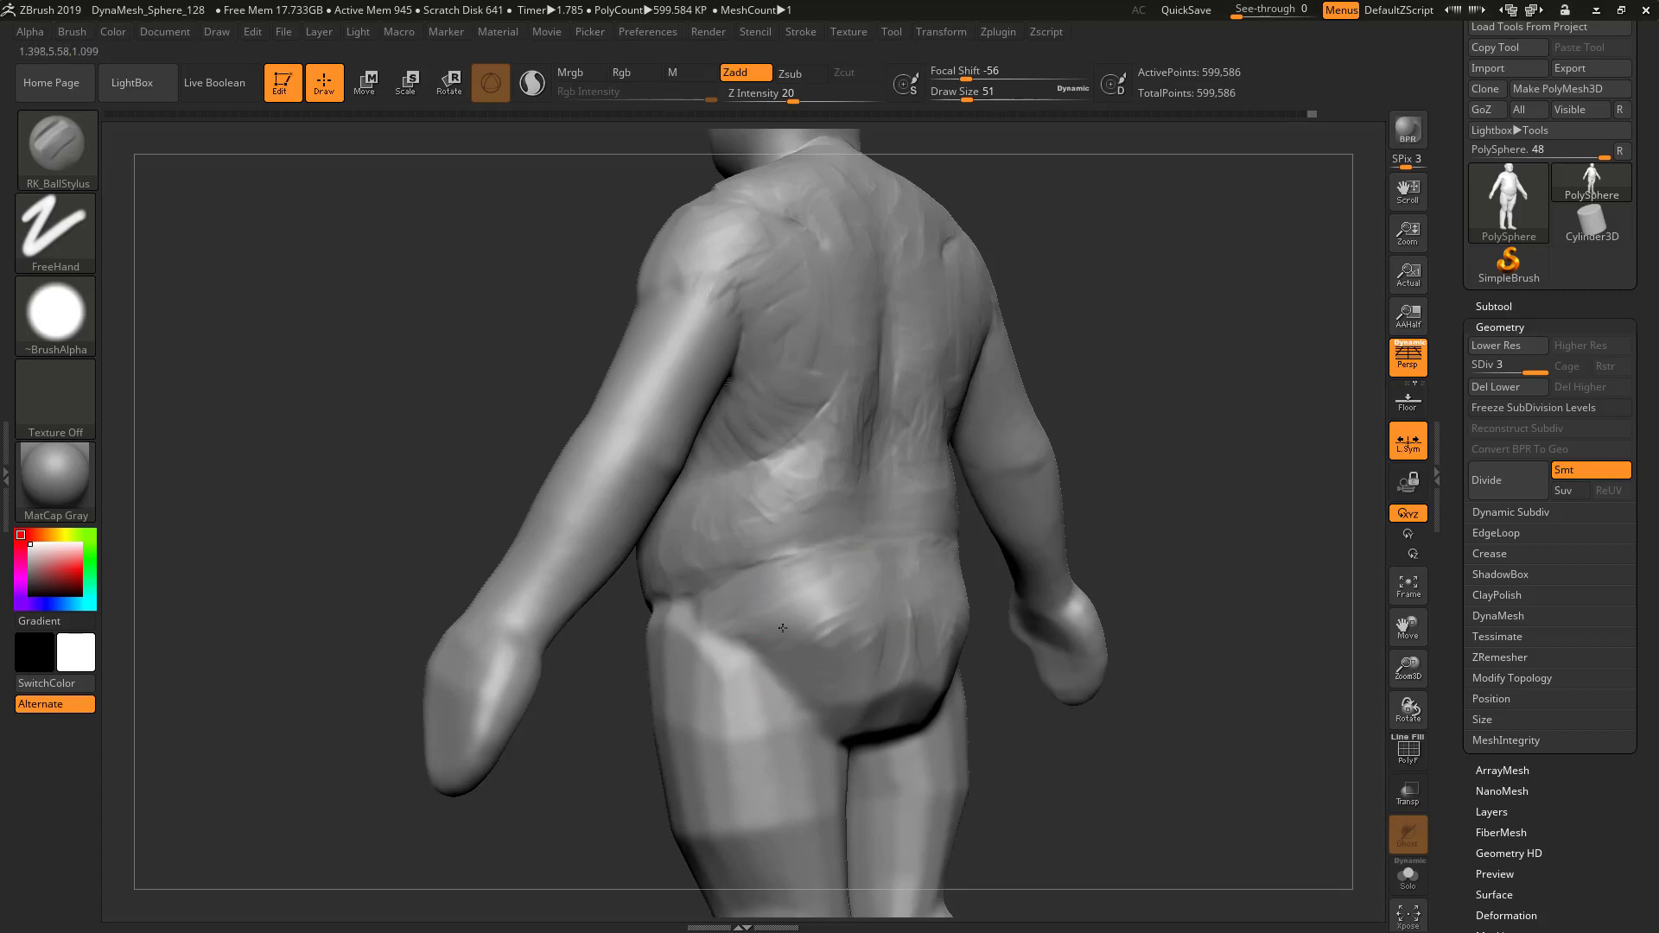
Round the buttocks and shape their lower edge above the backs of the thighs
{"action": "left_click_drag", "start_coordinate": [826, 627], "coordinate": [871, 641], "text": "alt"}
{"action": "mouse_move", "coordinate": [901, 704]}
{"action": "left_mouse_down", "text": "alt"}
{"action": "mouse_move", "coordinate": [861, 715]}
{"action": "mouse_move", "coordinate": [776, 630]}
{"action": "left_mouse_up", "text": "alt"}
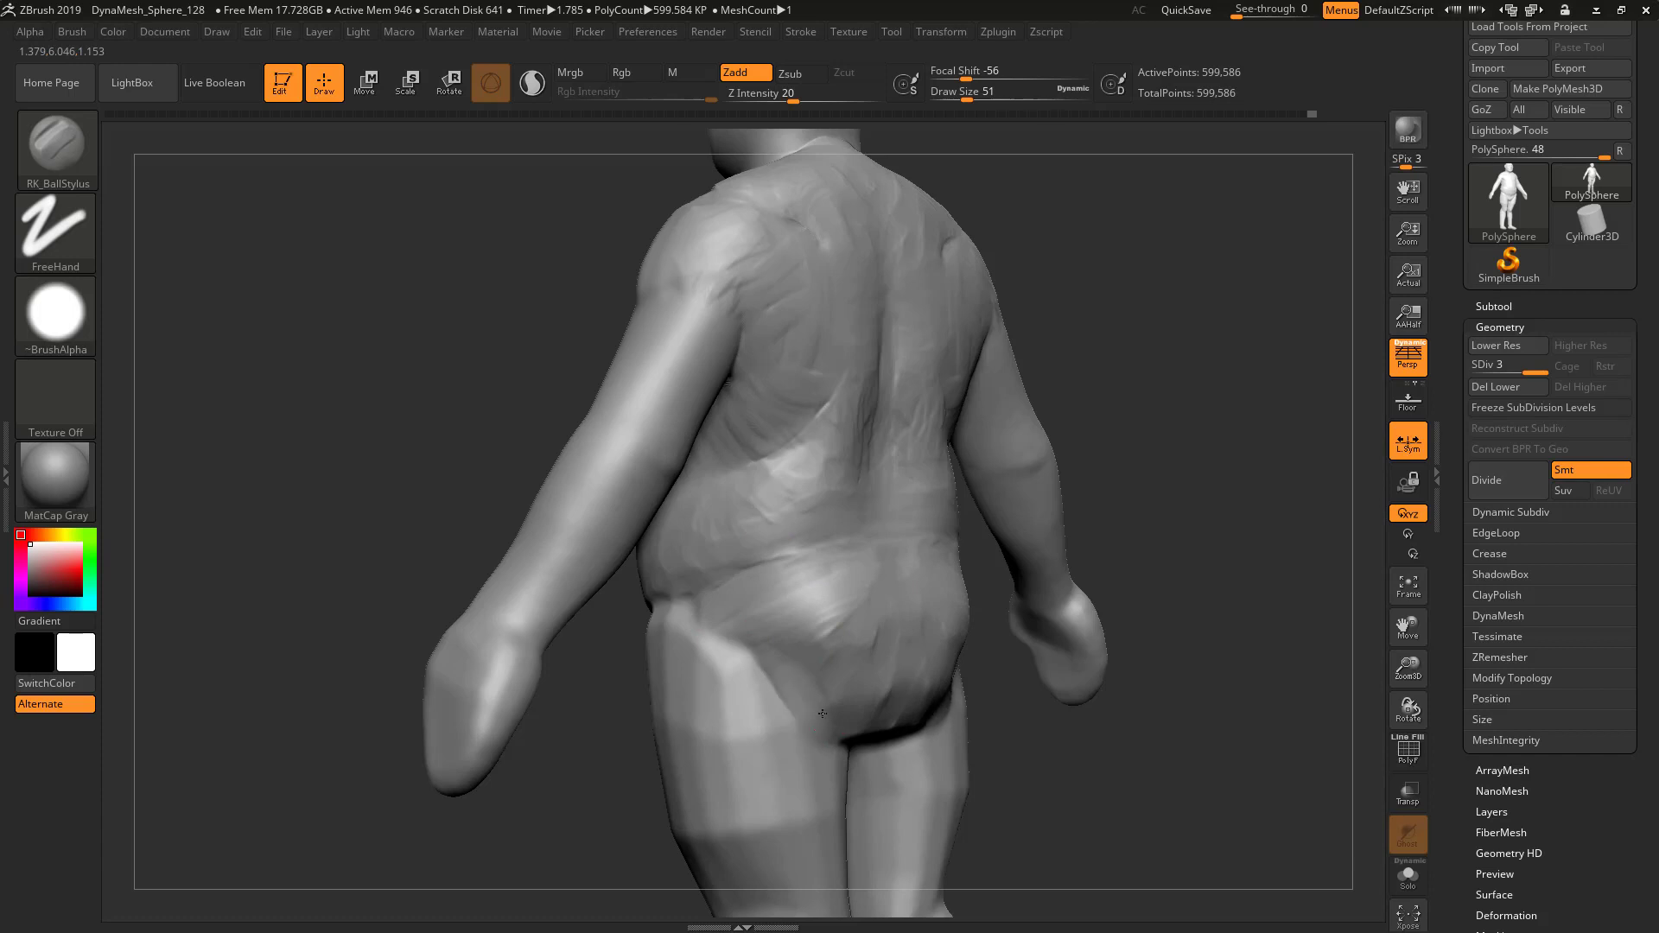
{"action": "mouse_move", "coordinate": [1056, 742]}
{"action": "left_mouse_down"}
{"action": "mouse_move", "coordinate": [955, 722]}
{"action": "mouse_move", "coordinate": [1021, 738]}
{"action": "mouse_move", "coordinate": [930, 727]}
{"action": "mouse_move", "coordinate": [864, 743]}
{"action": "mouse_move", "coordinate": [936, 752]}
{"action": "mouse_move", "coordinate": [890, 665]}
{"action": "left_mouse_up"}
{"action": "mouse_move", "coordinate": [1036, 696]}
{"action": "left_mouse_down"}
{"action": "mouse_move", "coordinate": [1017, 730]}
{"action": "mouse_move", "coordinate": [1044, 644]}
{"action": "left_mouse_up"}
{"action": "left_click_drag", "start_coordinate": [1149, 724], "coordinate": [926, 688]}
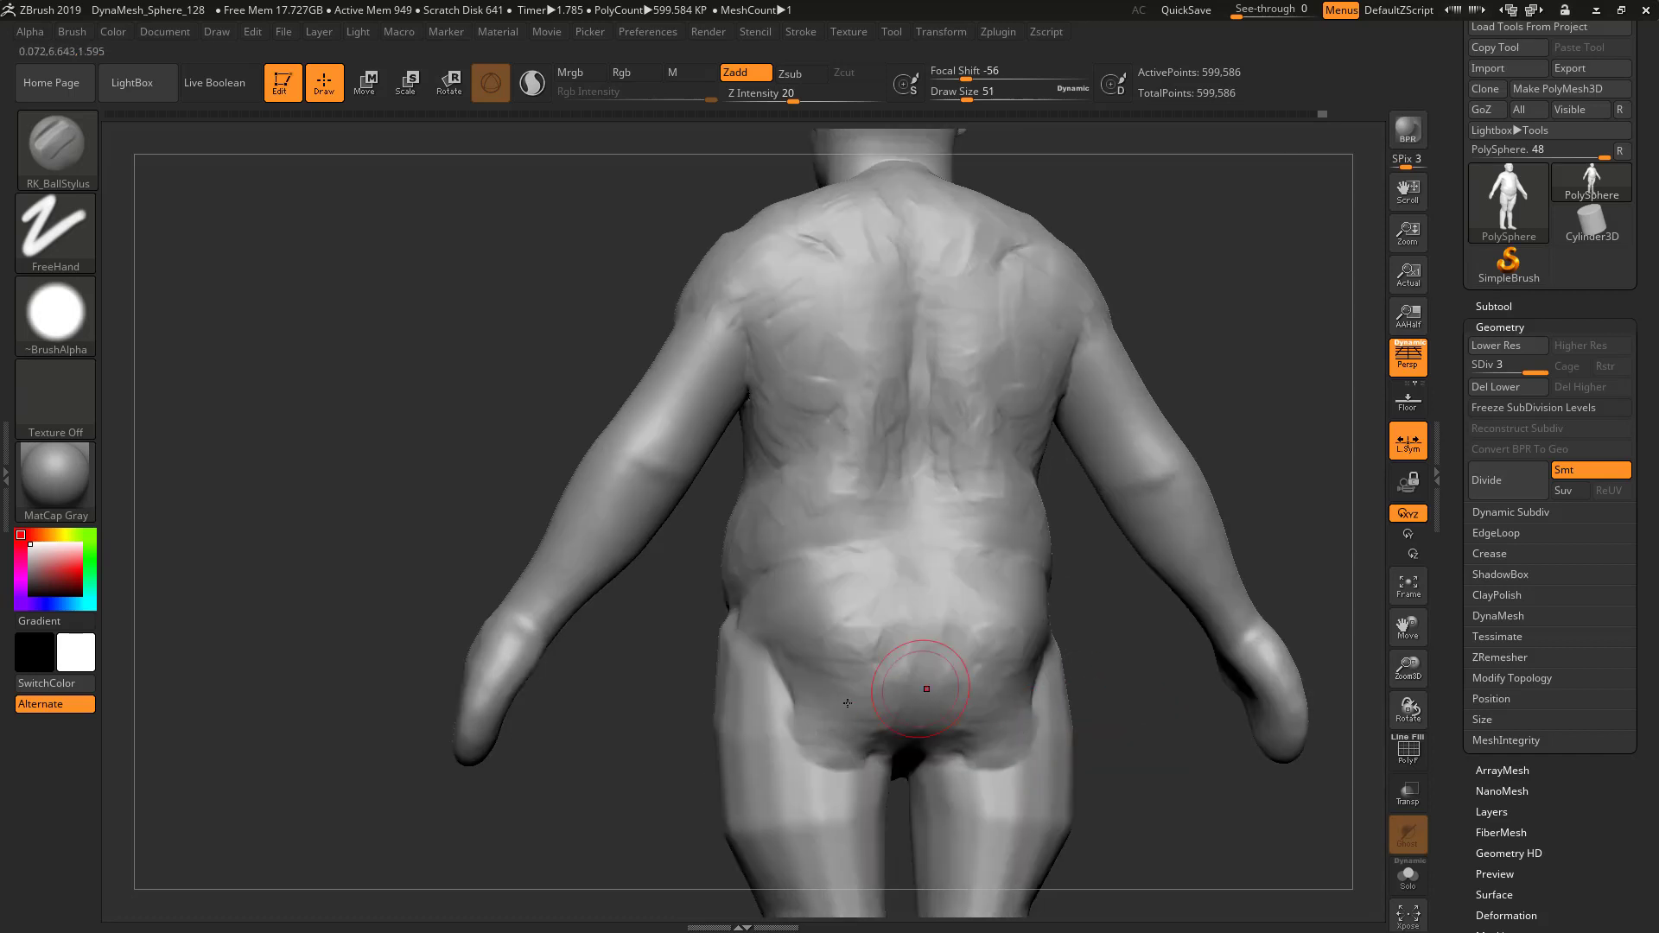
Carve down the ridge between the hip and the outer thigh to blend the side of the buttock
{"action": "left_click_drag", "start_coordinate": [745, 664], "coordinate": [786, 738], "text": "alt"}
{"action": "left_click_drag", "start_coordinate": [570, 760], "coordinate": [674, 753]}
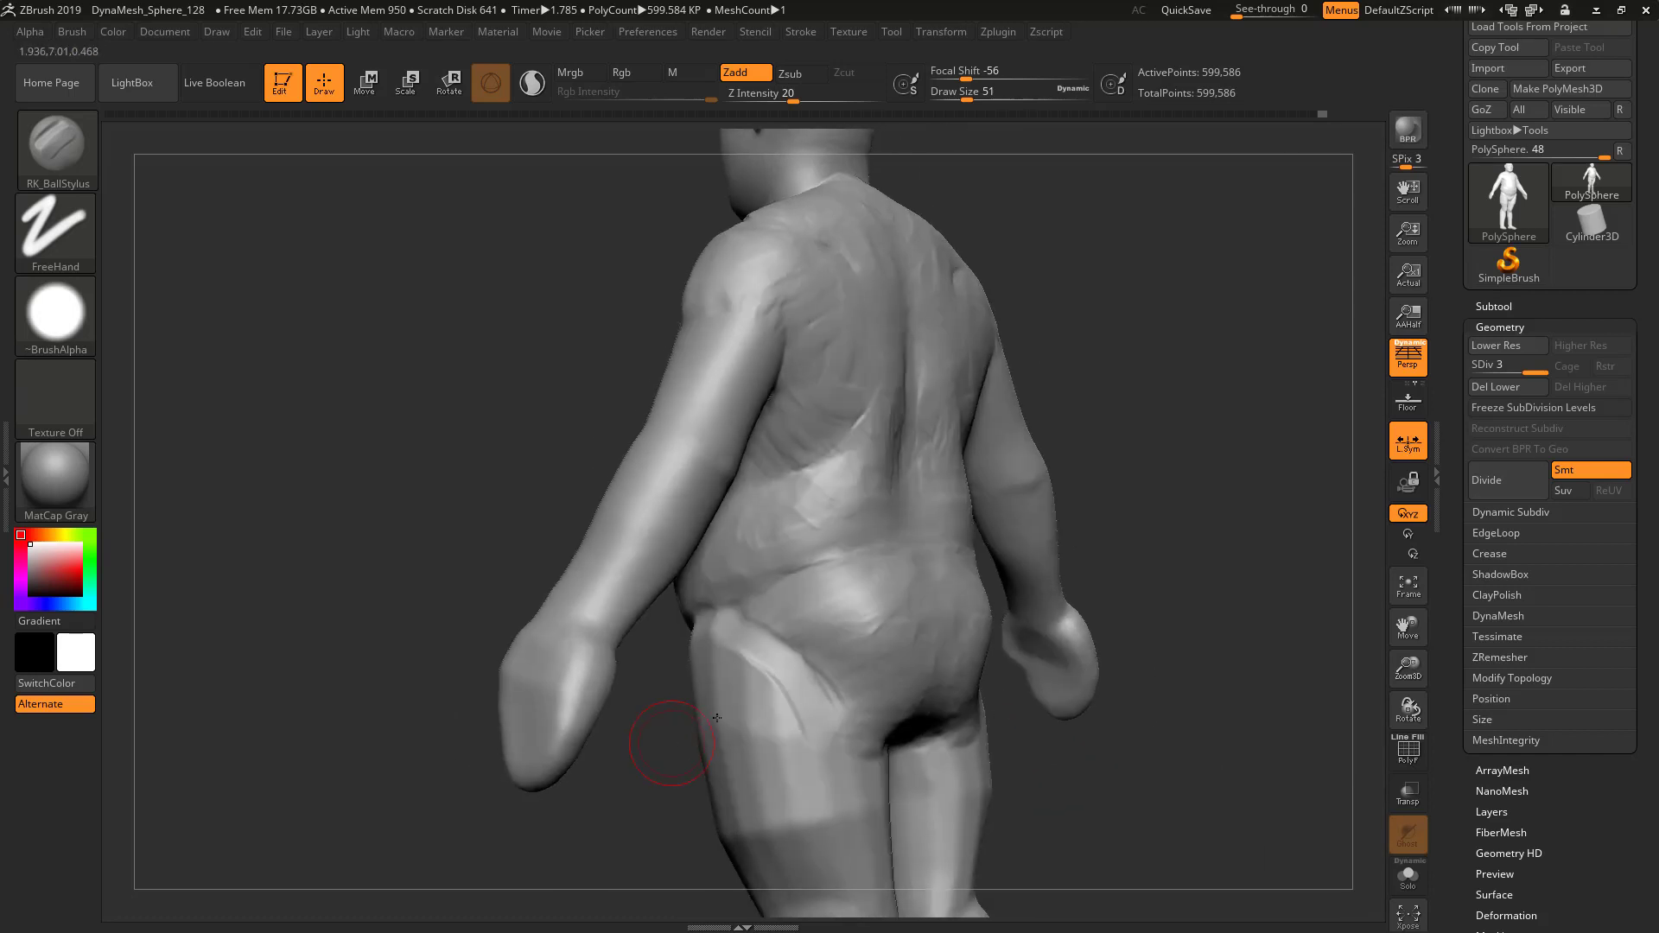
{"action": "mouse_move", "coordinate": [750, 637]}
{"action": "left_mouse_down", "text": "alt"}
{"action": "mouse_move", "coordinate": [813, 720]}
{"action": "mouse_move", "coordinate": [704, 651]}
{"action": "mouse_move", "coordinate": [821, 691]}
{"action": "mouse_move", "coordinate": [749, 622]}
{"action": "mouse_move", "coordinate": [725, 634]}
{"action": "left_mouse_up", "text": "alt"}
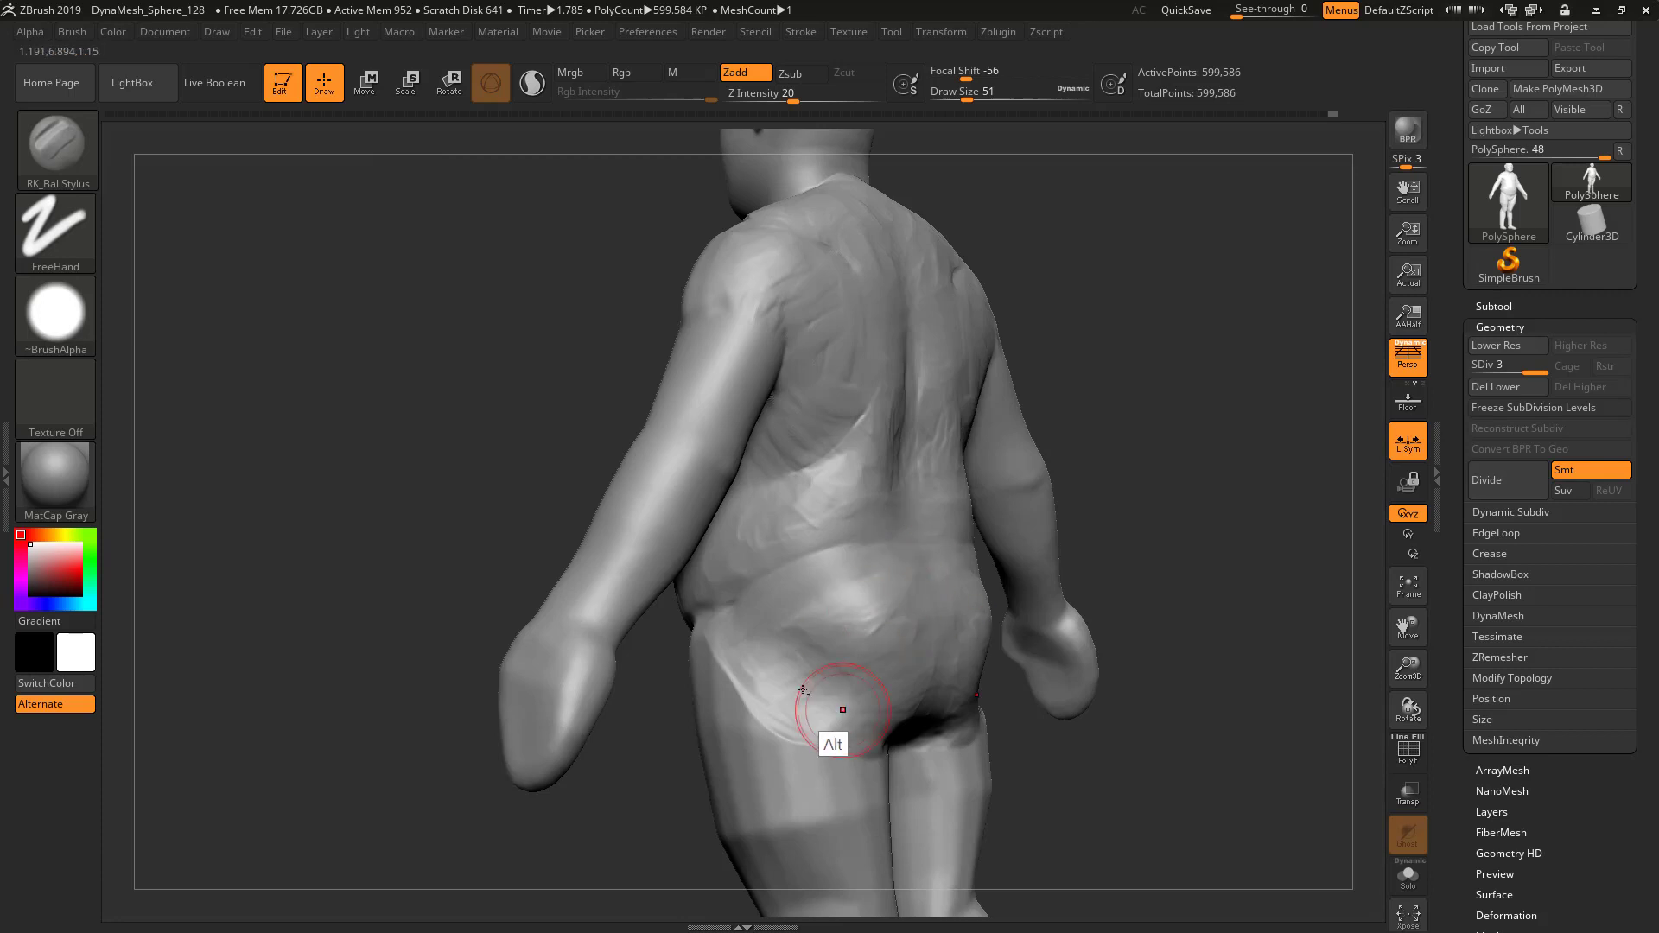
{"action": "mouse_move", "coordinate": [844, 707]}
{"action": "left_mouse_down", "text": "alt"}
{"action": "mouse_move", "coordinate": [842, 759]}
{"action": "mouse_move", "coordinate": [780, 737]}
{"action": "mouse_move", "coordinate": [819, 793]}
{"action": "left_mouse_up", "text": "alt"}
Carve a long vertical groove down the outer thigh from the hip to just above the knee
{"action": "left_click_drag", "start_coordinate": [1074, 754], "coordinate": [1060, 522], "text": "alt"}
{"action": "left_click_drag", "start_coordinate": [1115, 597], "coordinate": [1047, 667]}
{"action": "left_click_drag", "start_coordinate": [756, 487], "coordinate": [773, 658], "text": "alt"}
{"action": "left_click_drag", "start_coordinate": [562, 683], "coordinate": [743, 707]}
{"action": "left_click_drag", "start_coordinate": [753, 486], "coordinate": [755, 749], "text": "alt"}
{"action": "left_click_drag", "start_coordinate": [746, 527], "coordinate": [750, 751], "text": "alt"}
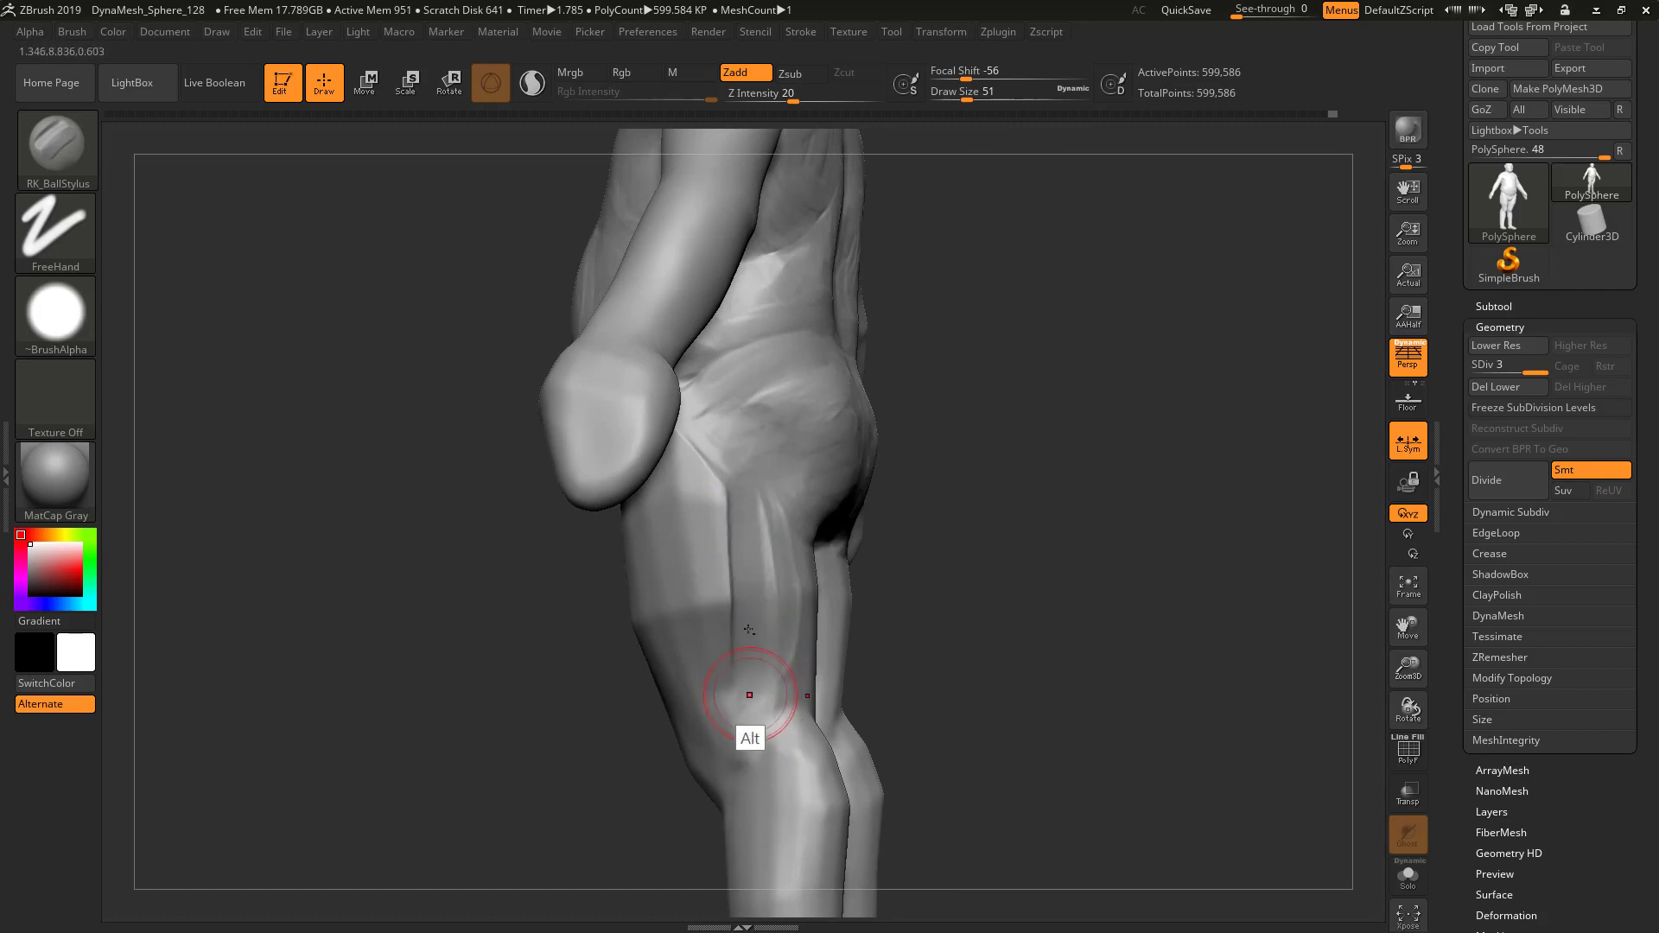
{"action": "left_click_drag", "start_coordinate": [741, 468], "coordinate": [755, 789], "text": "alt"}
{"action": "left_click_drag", "start_coordinate": [747, 503], "coordinate": [751, 791], "text": "alt"}
{"action": "mouse_move", "coordinate": [969, 745]}
{"action": "left_mouse_down"}
{"action": "mouse_move", "coordinate": [993, 604]}
{"action": "mouse_move", "coordinate": [980, 554]}
{"action": "left_mouse_up"}
{"action": "left_click_drag", "start_coordinate": [749, 473], "coordinate": [755, 691], "text": "alt"}
{"action": "left_click_drag", "start_coordinate": [745, 480], "coordinate": [758, 683], "text": "alt"}
{"action": "left_click_drag", "start_coordinate": [932, 566], "coordinate": [929, 632]}
Mark the outer, front and rear thigh muscle areas with mask strokes, and clear the mask
{"action": "left_click_drag", "start_coordinate": [745, 458], "coordinate": [737, 655], "text": "ctrl"}
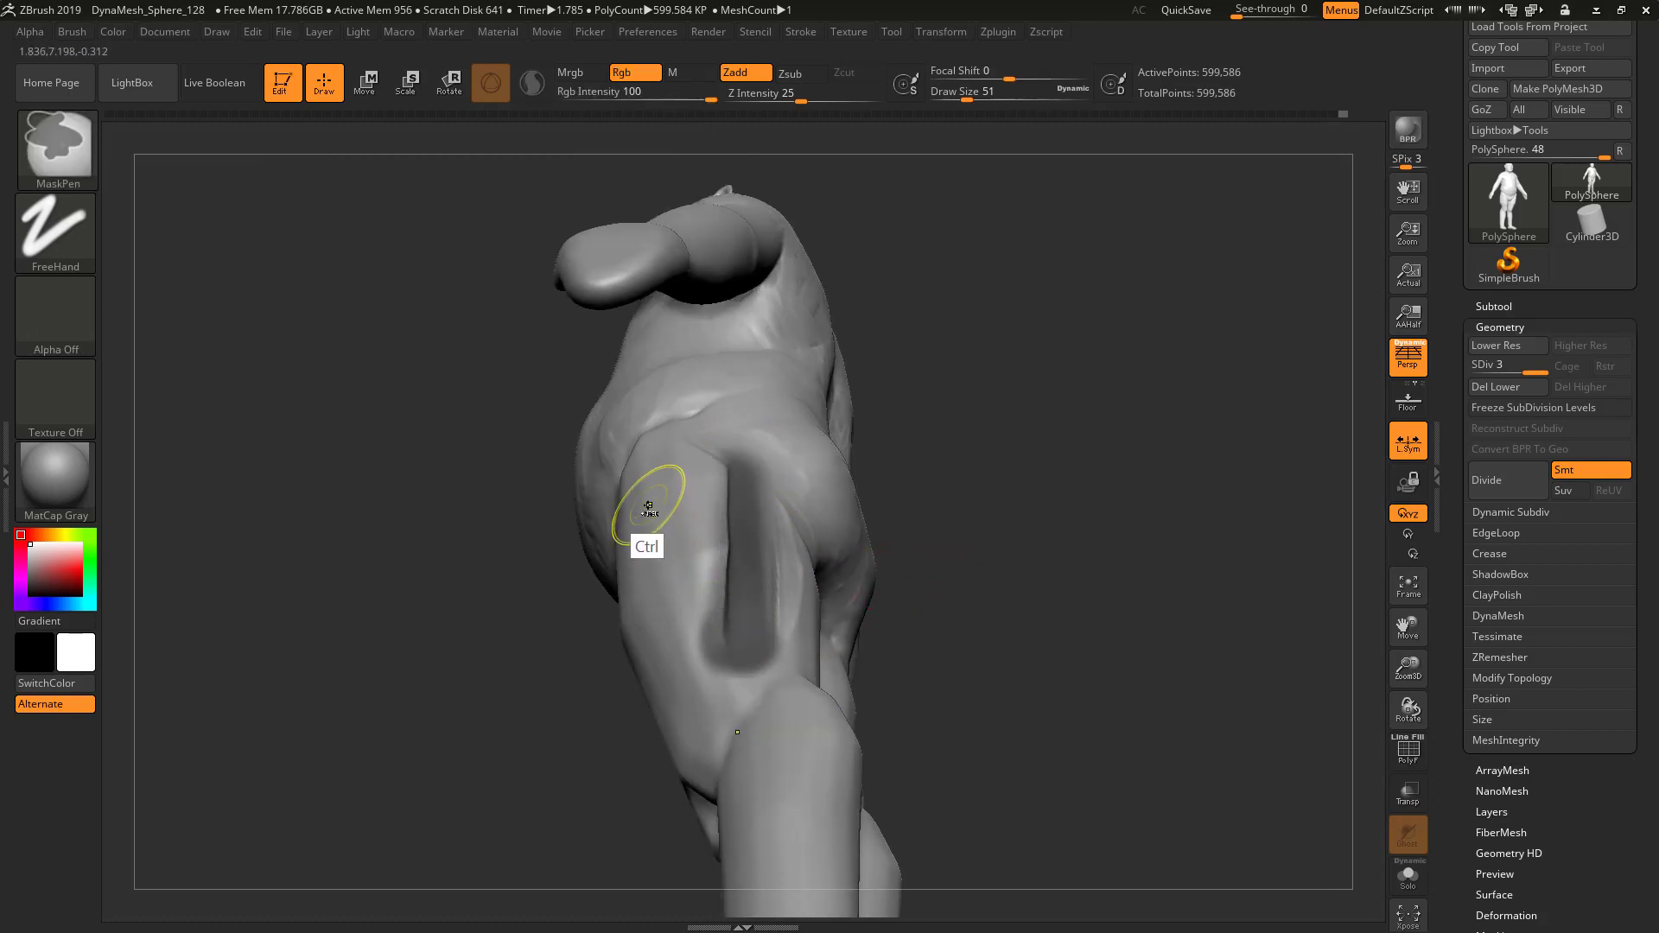
{"action": "left_click_drag", "start_coordinate": [664, 510], "coordinate": [656, 536], "text": "ctrl"}
{"action": "left_click_drag", "start_coordinate": [994, 595], "coordinate": [903, 635]}
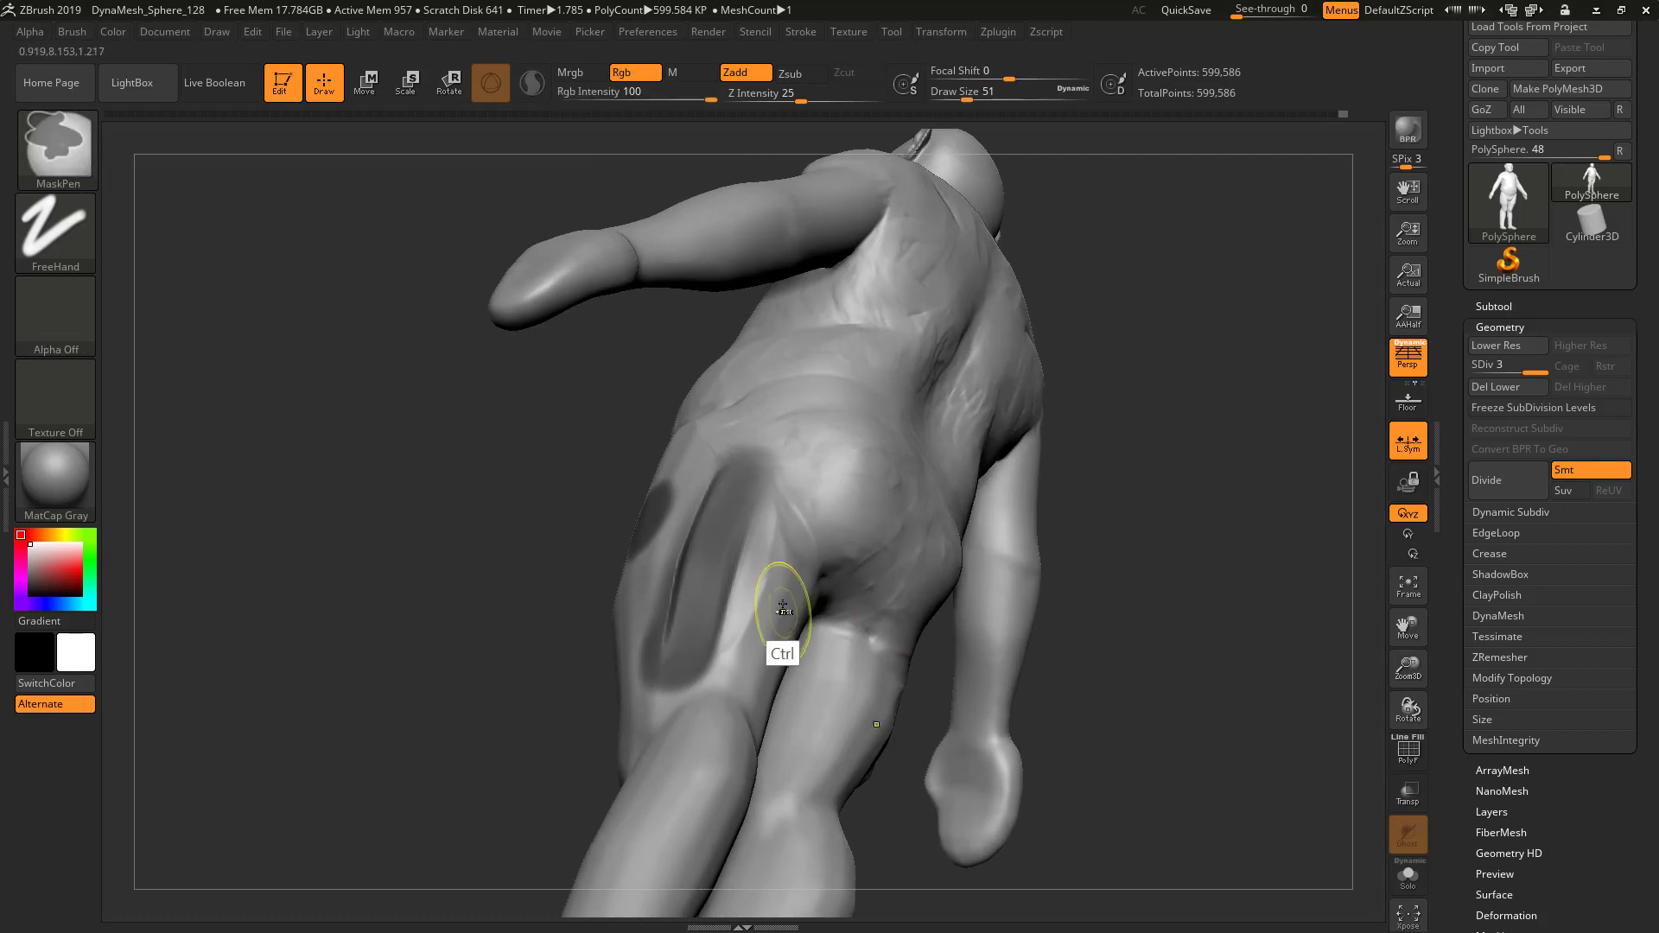
{"action": "left_click_drag", "start_coordinate": [781, 602], "coordinate": [783, 625], "text": "ctrl"}
{"action": "left_click_drag", "start_coordinate": [1159, 572], "coordinate": [955, 686]}
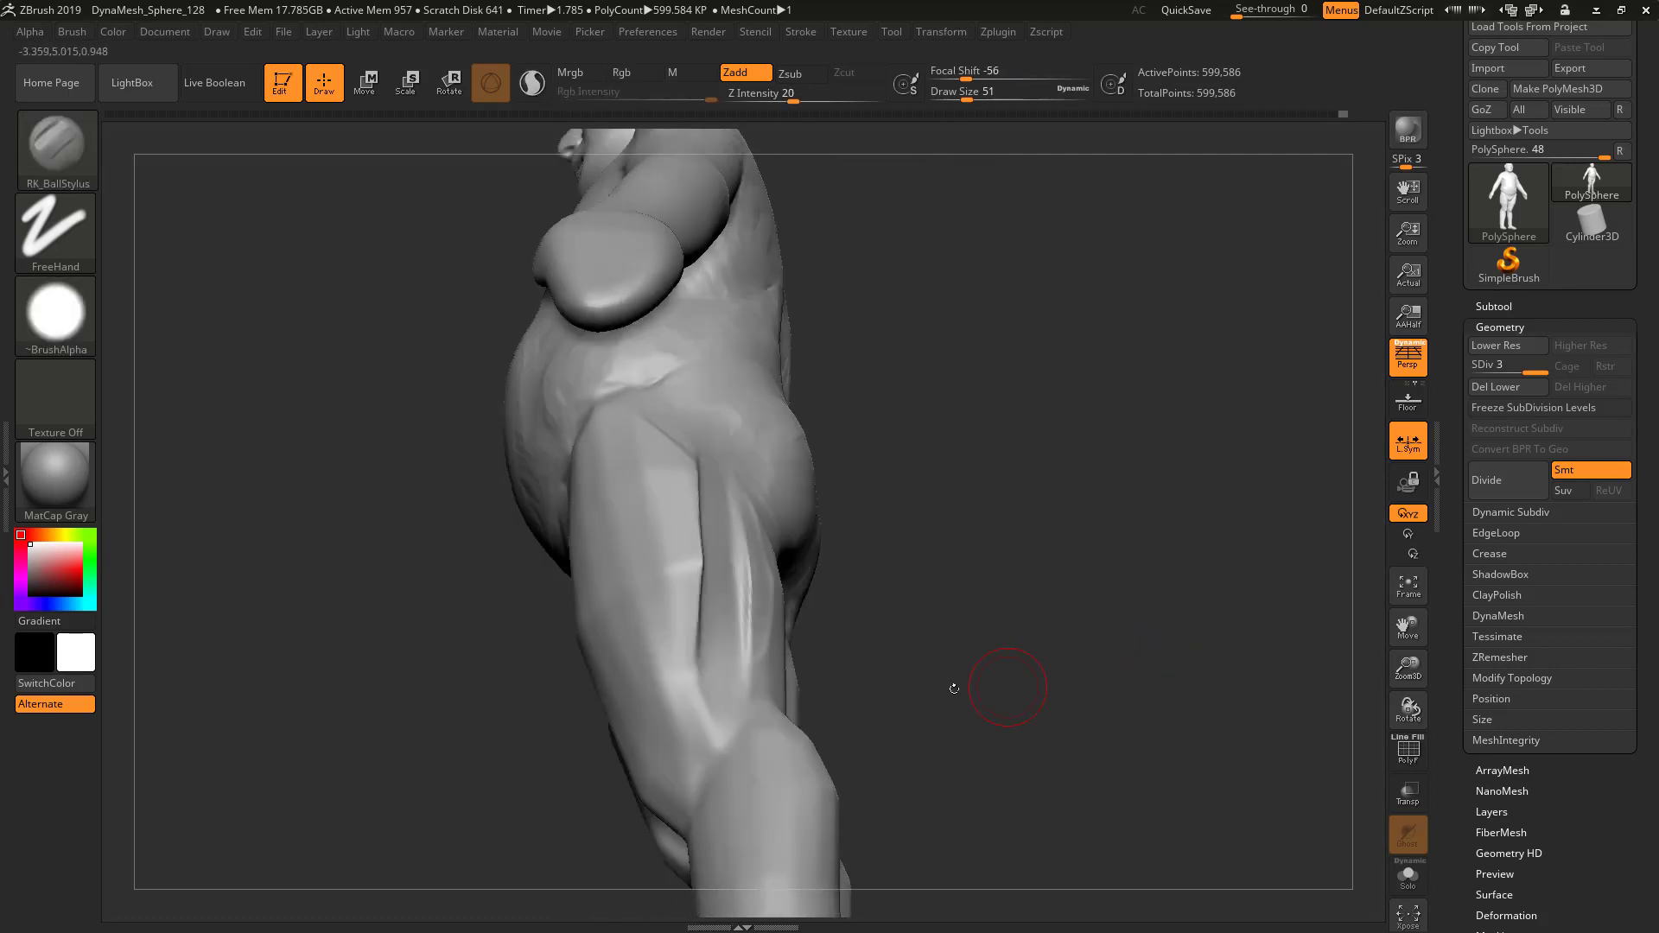
Carve down the hard ridge along the outer thigh and soften the groove behind it from hip to knee
{"action": "mouse_move", "coordinate": [712, 593]}
{"action": "left_mouse_down", "text": "alt"}
{"action": "mouse_move", "coordinate": [664, 467]}
{"action": "mouse_move", "coordinate": [676, 644]}
{"action": "left_mouse_up", "text": "alt"}
{"action": "left_click_drag", "start_coordinate": [655, 511], "coordinate": [691, 710], "text": "alt"}
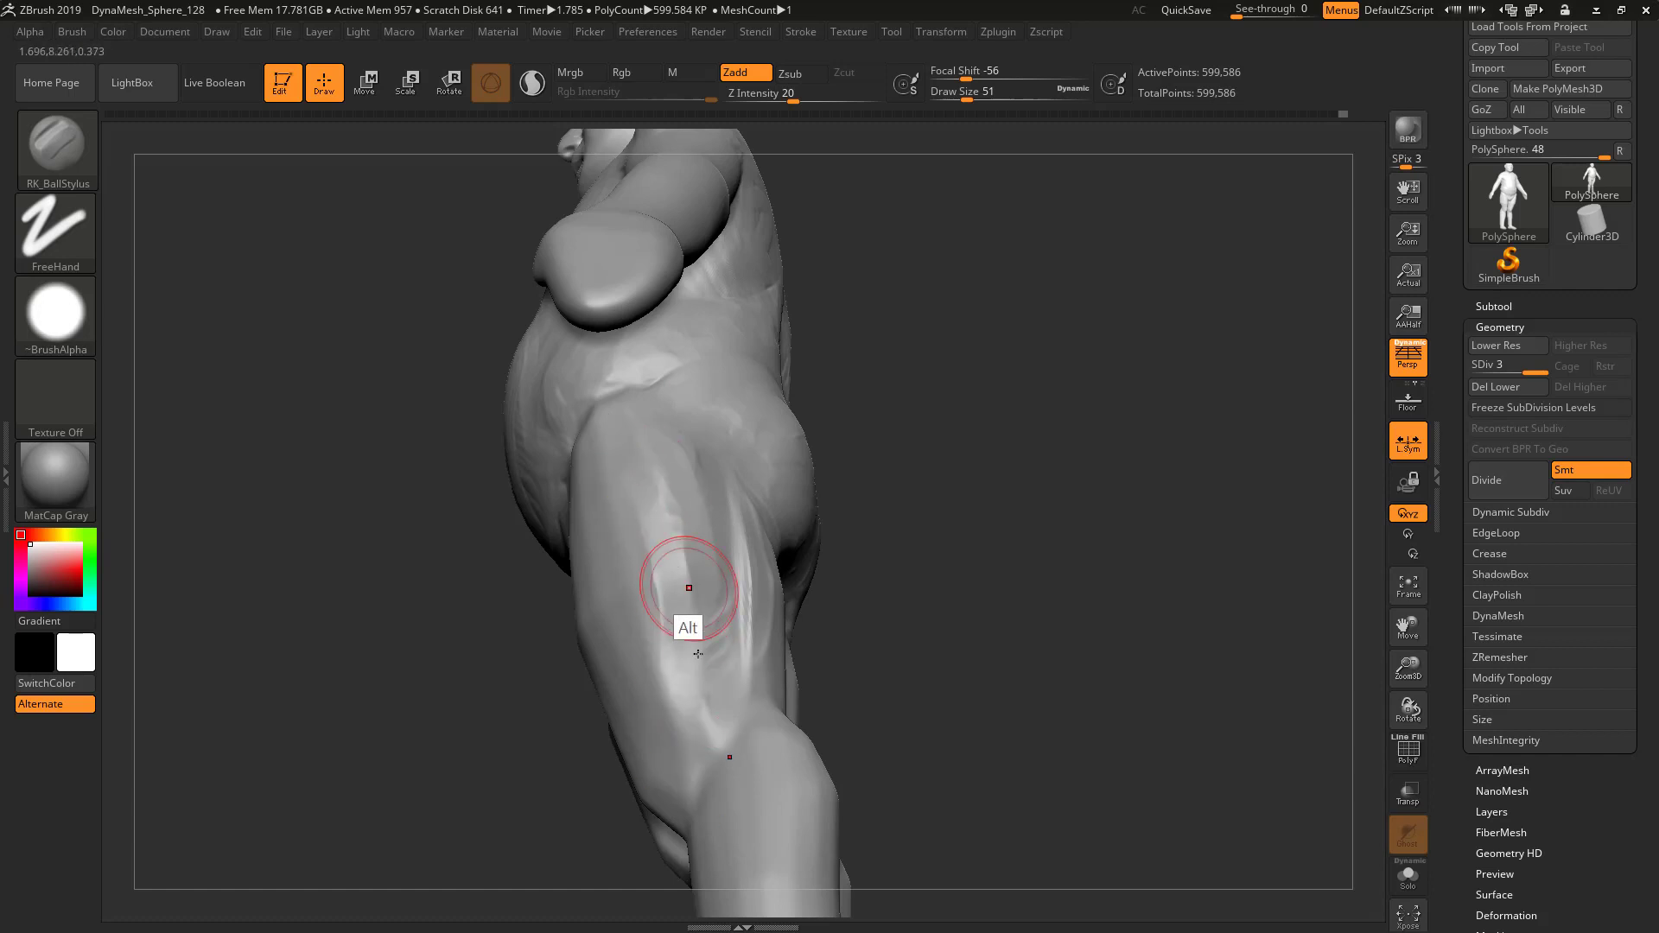
{"action": "left_click_drag", "start_coordinate": [689, 585], "coordinate": [718, 745], "text": "alt"}
{"action": "left_click_drag", "start_coordinate": [743, 659], "coordinate": [735, 512], "text": "alt"}
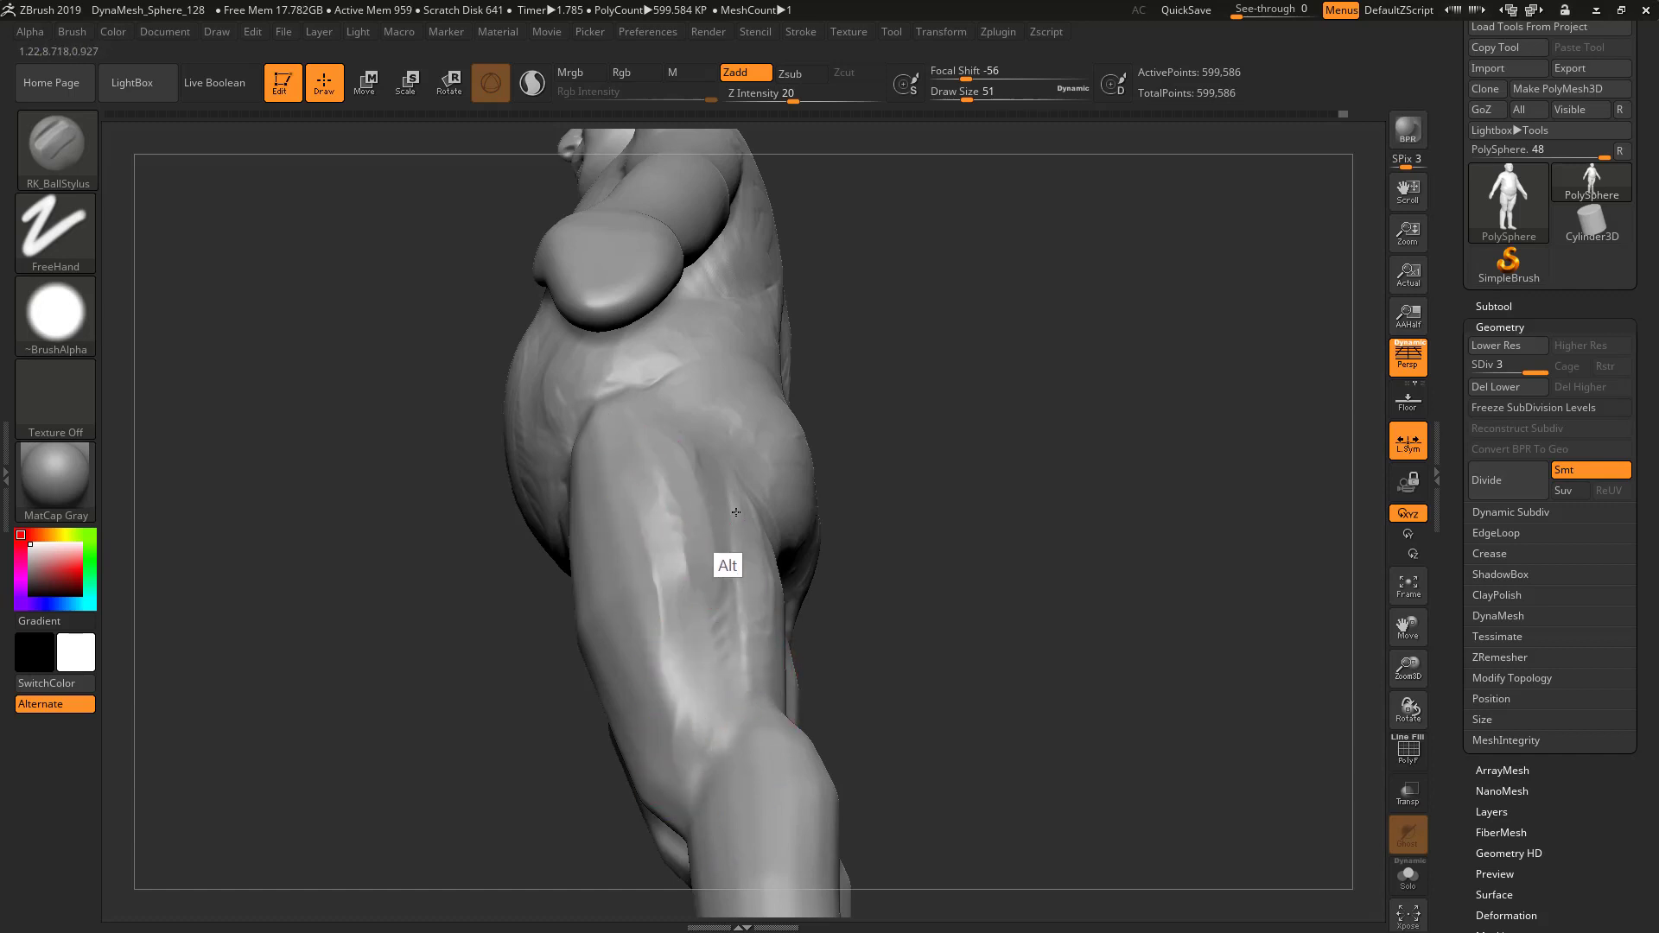
{"action": "left_click_drag", "start_coordinate": [984, 518], "coordinate": [881, 656]}
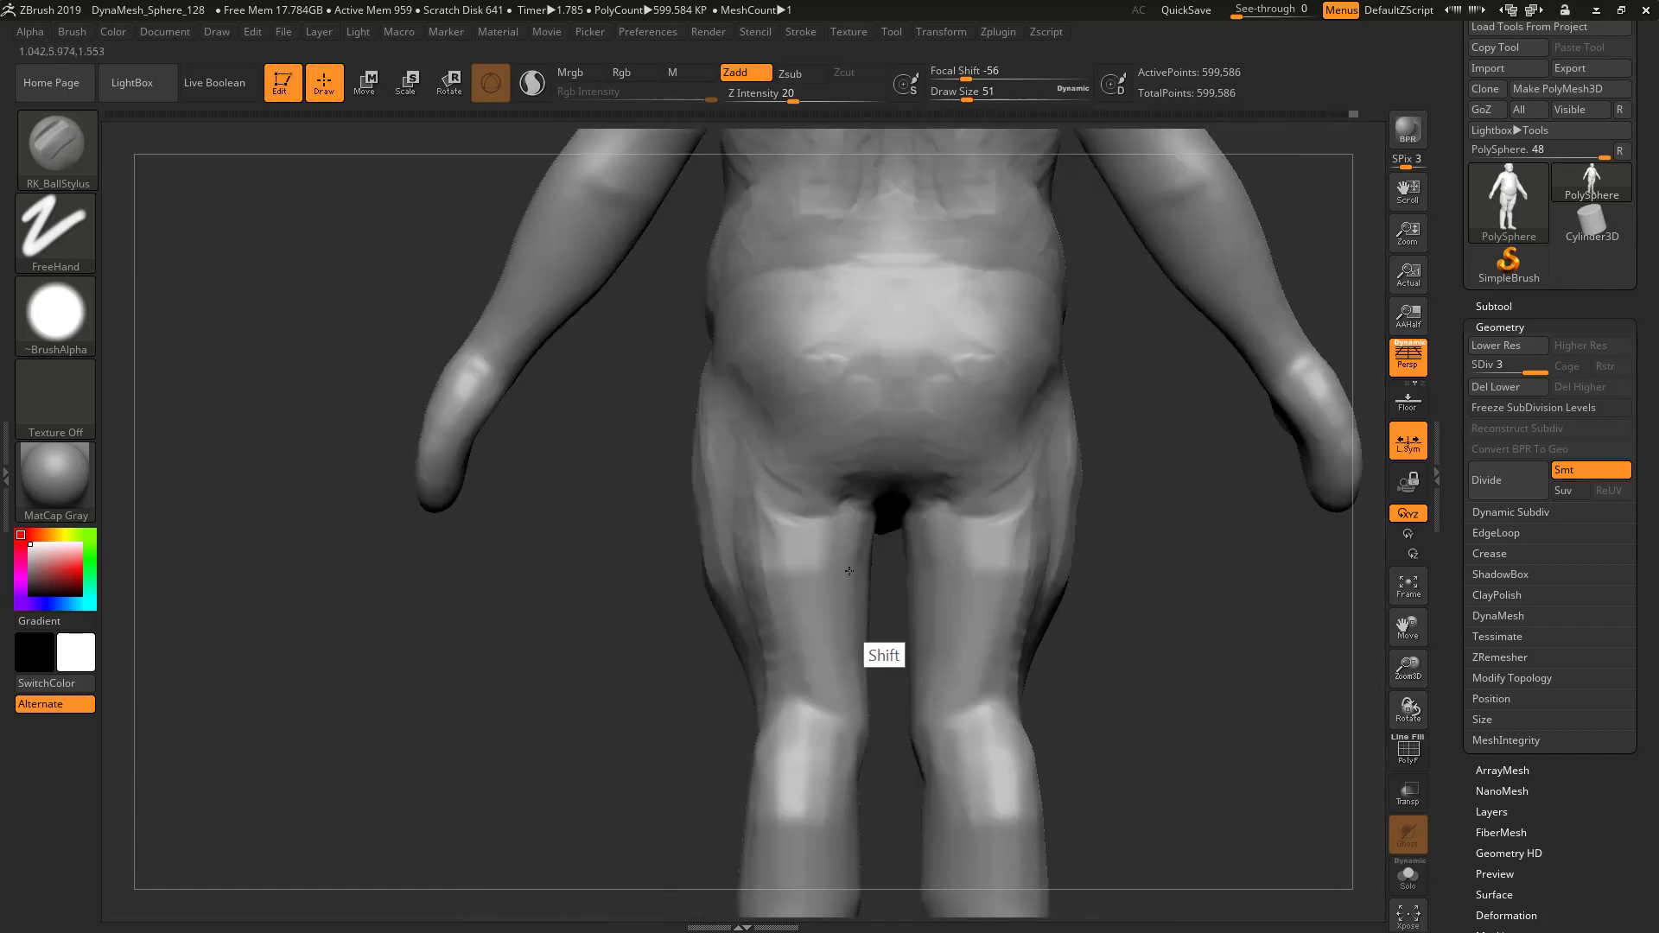
Carve down the outer hips from behind and in front, and refine the flank where the belly meets the hip
{"action": "left_click_drag", "start_coordinate": [739, 549], "coordinate": [741, 608], "text": "alt"}
{"action": "mouse_move", "coordinate": [718, 503]}
{"action": "left_mouse_down", "text": "alt"}
{"action": "mouse_move", "coordinate": [697, 593]}
{"action": "mouse_move", "coordinate": [707, 537]}
{"action": "mouse_move", "coordinate": [658, 390]}
{"action": "left_mouse_up", "text": "alt"}
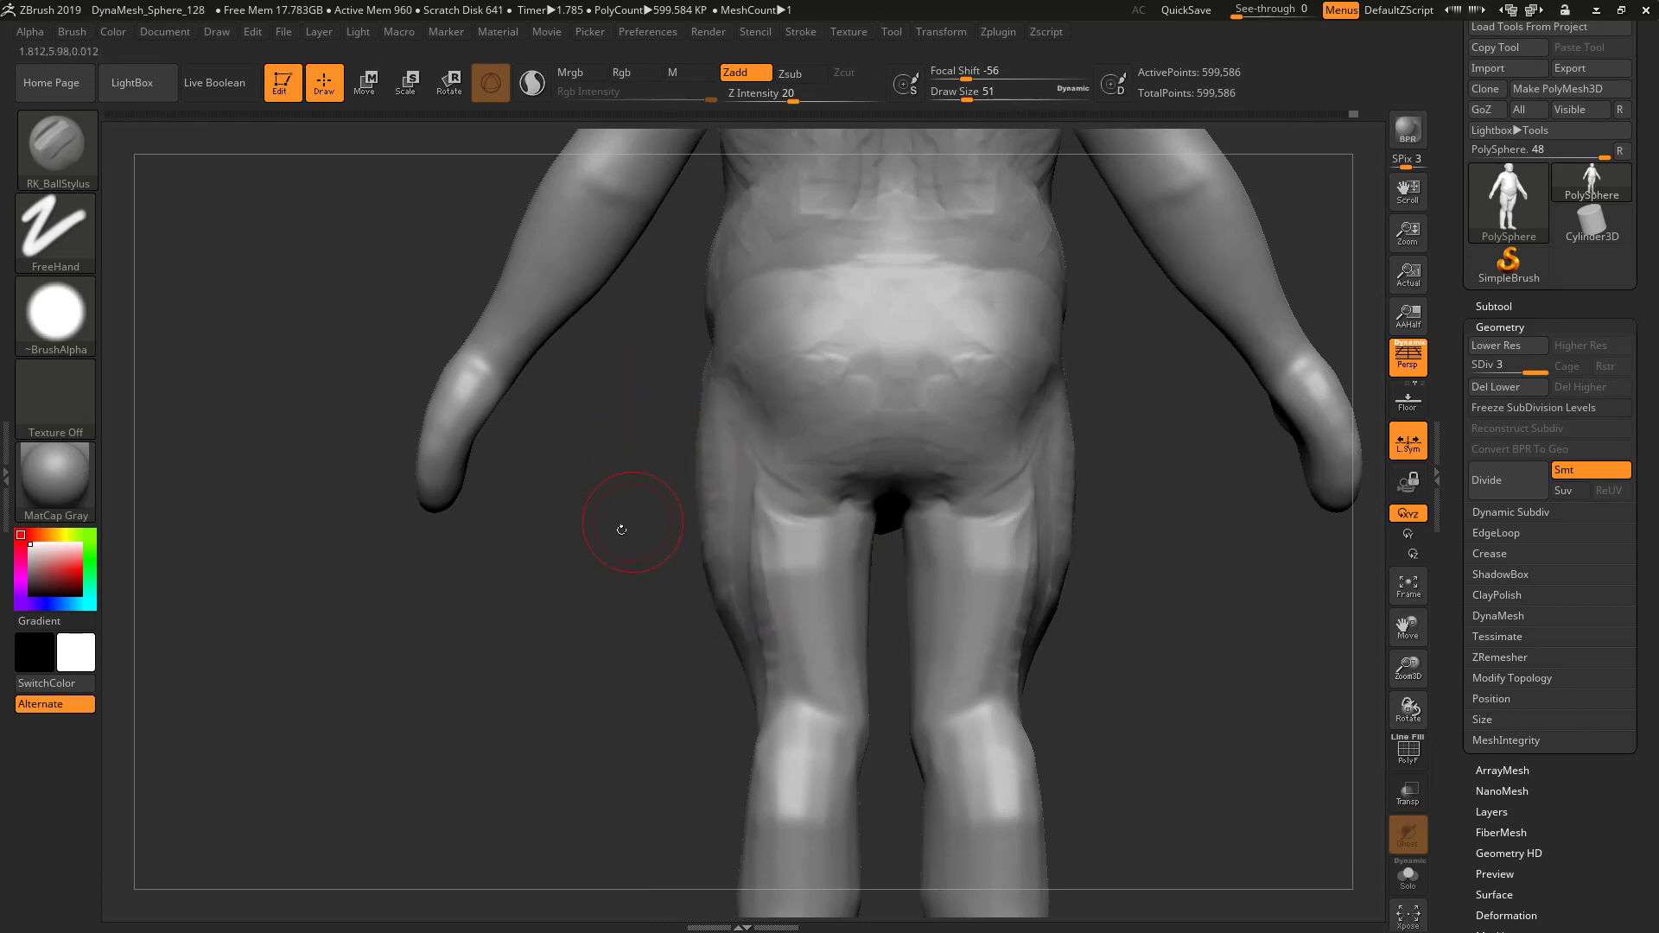
{"action": "mouse_move", "coordinate": [624, 450]}
{"action": "left_mouse_down"}
{"action": "mouse_move", "coordinate": [916, 458]}
{"action": "mouse_move", "coordinate": [967, 441]}
{"action": "left_mouse_up"}
{"action": "left_click_drag", "start_coordinate": [672, 352], "coordinate": [596, 451], "text": "alt"}
{"action": "mouse_move", "coordinate": [765, 519]}
{"action": "left_mouse_down"}
{"action": "mouse_move", "coordinate": [856, 565]}
{"action": "mouse_move", "coordinate": [1079, 548]}
{"action": "left_mouse_up"}
{"action": "mouse_move", "coordinate": [524, 444]}
{"action": "left_mouse_down", "text": "alt"}
{"action": "mouse_move", "coordinate": [608, 401]}
{"action": "mouse_move", "coordinate": [594, 419]}
{"action": "left_mouse_up", "text": "alt"}
{"action": "left_click_drag", "start_coordinate": [506, 355], "coordinate": [559, 362], "text": "alt"}
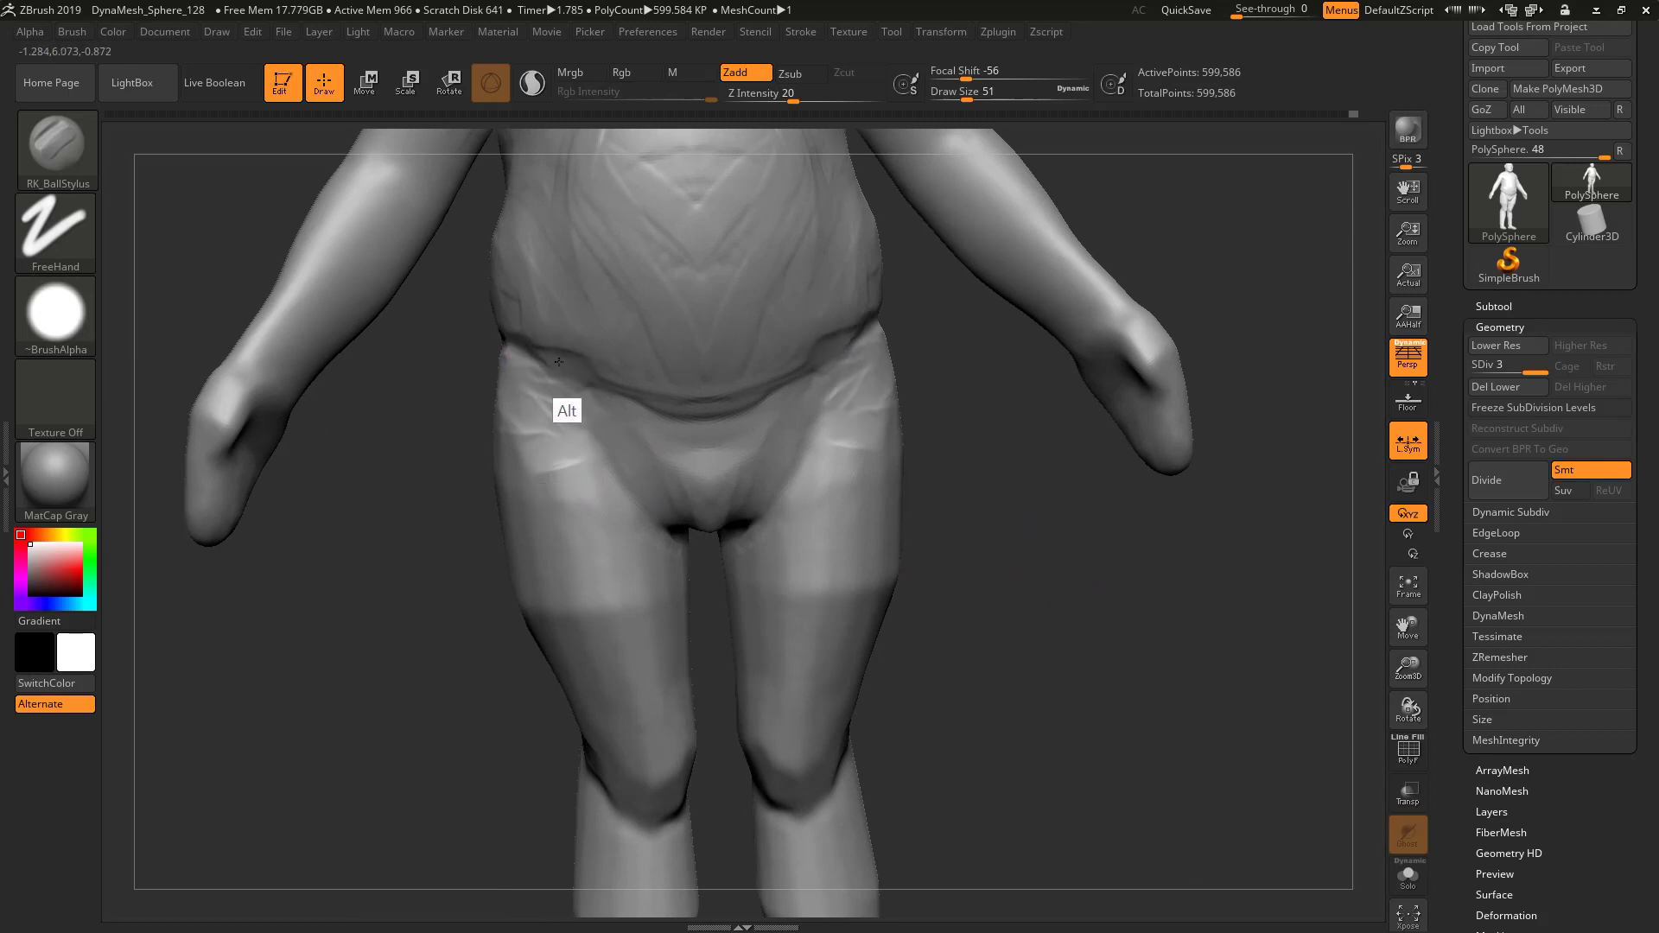
{"action": "left_click_drag", "start_coordinate": [955, 743], "coordinate": [989, 622], "text": "alt"}
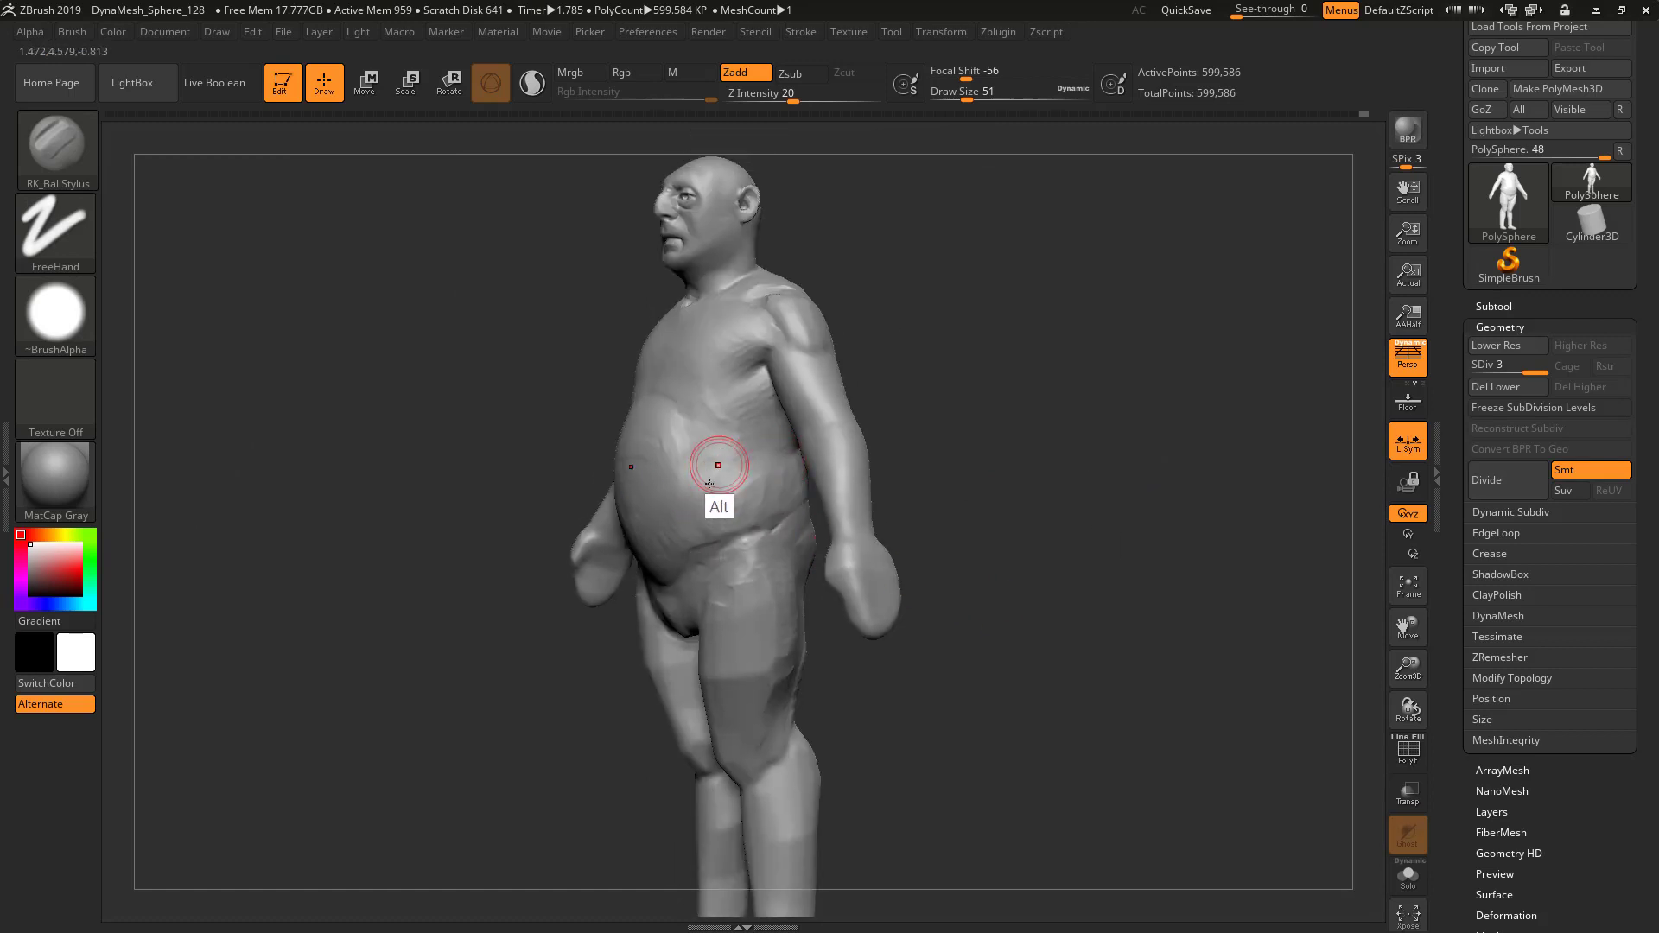
{"action": "mouse_move", "coordinate": [718, 465]}
{"action": "left_mouse_down", "text": "alt"}
{"action": "mouse_move", "coordinate": [729, 508]}
{"action": "mouse_move", "coordinate": [773, 536]}
{"action": "left_mouse_up", "text": "alt"}
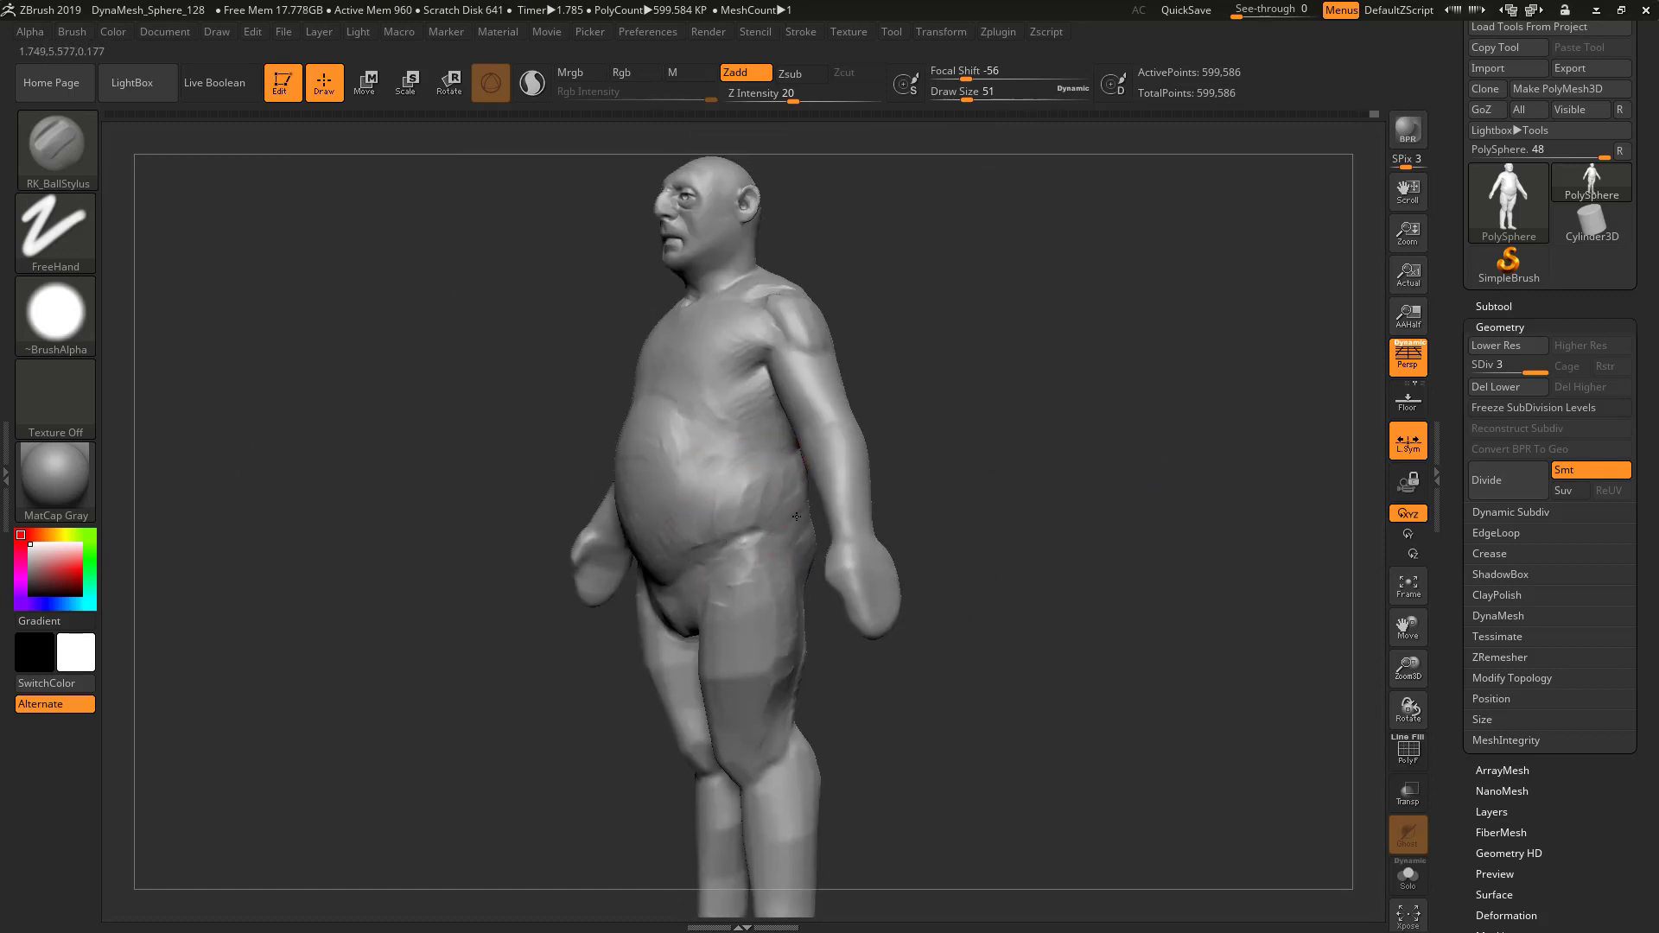
Reduce the draw size to 27 and mark the elbow and wrist bones on the arm with small raised spots
{"action": "left_click_drag", "start_coordinate": [951, 499], "coordinate": [862, 510]}
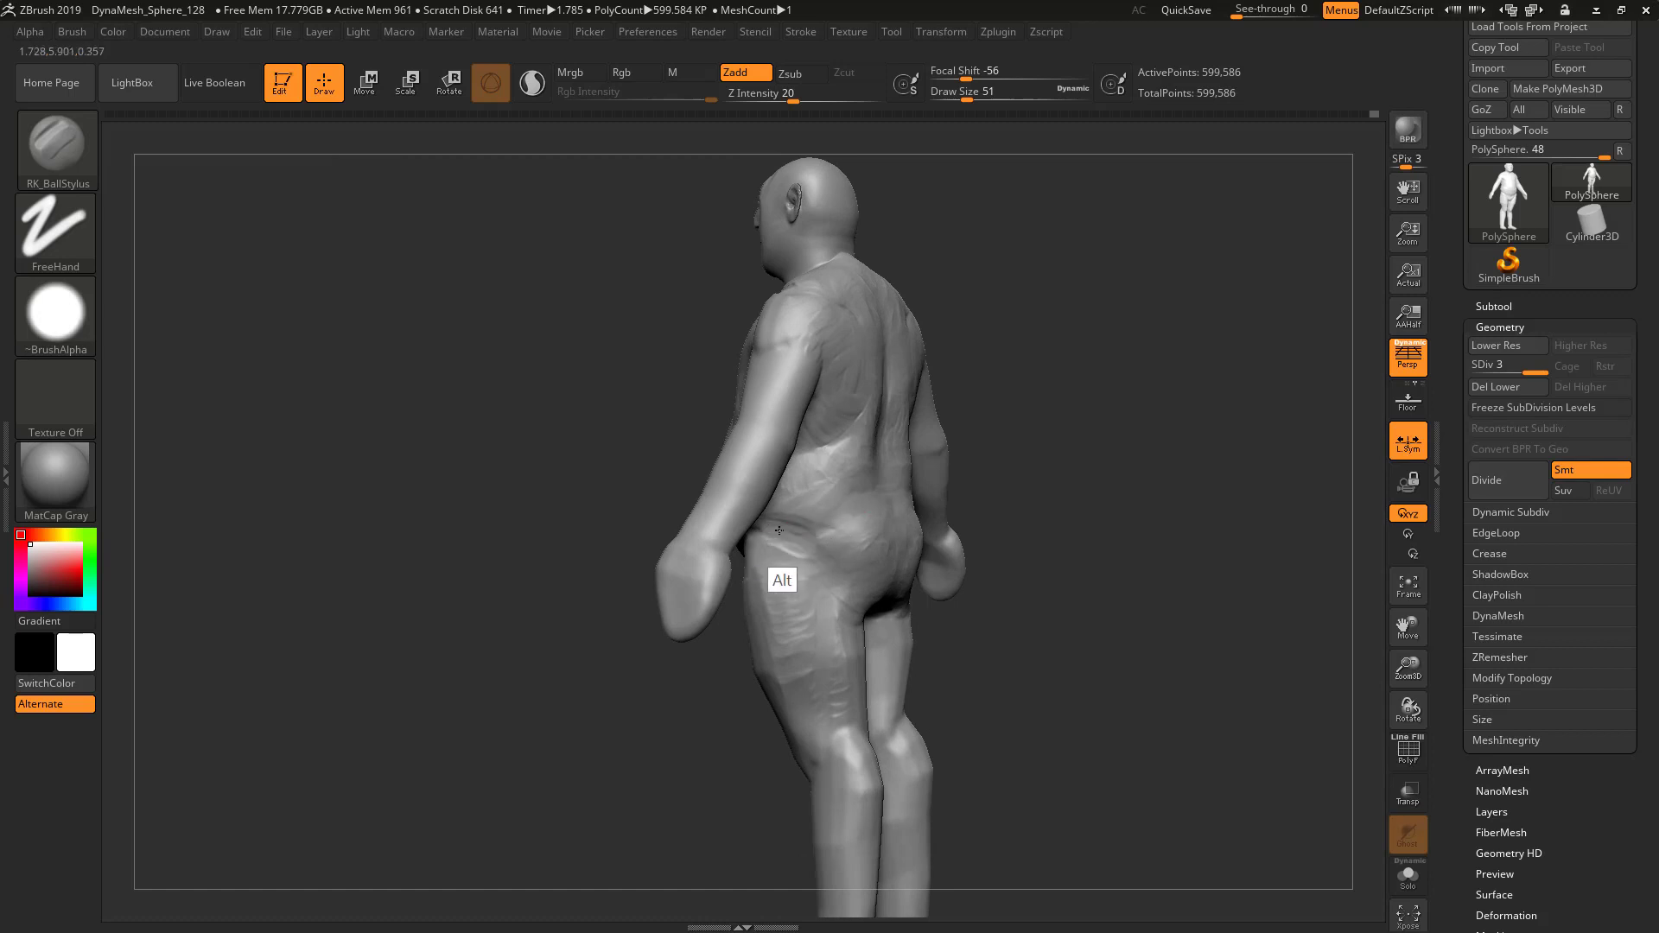
{"action": "left_click_drag", "start_coordinate": [985, 509], "coordinate": [933, 513]}
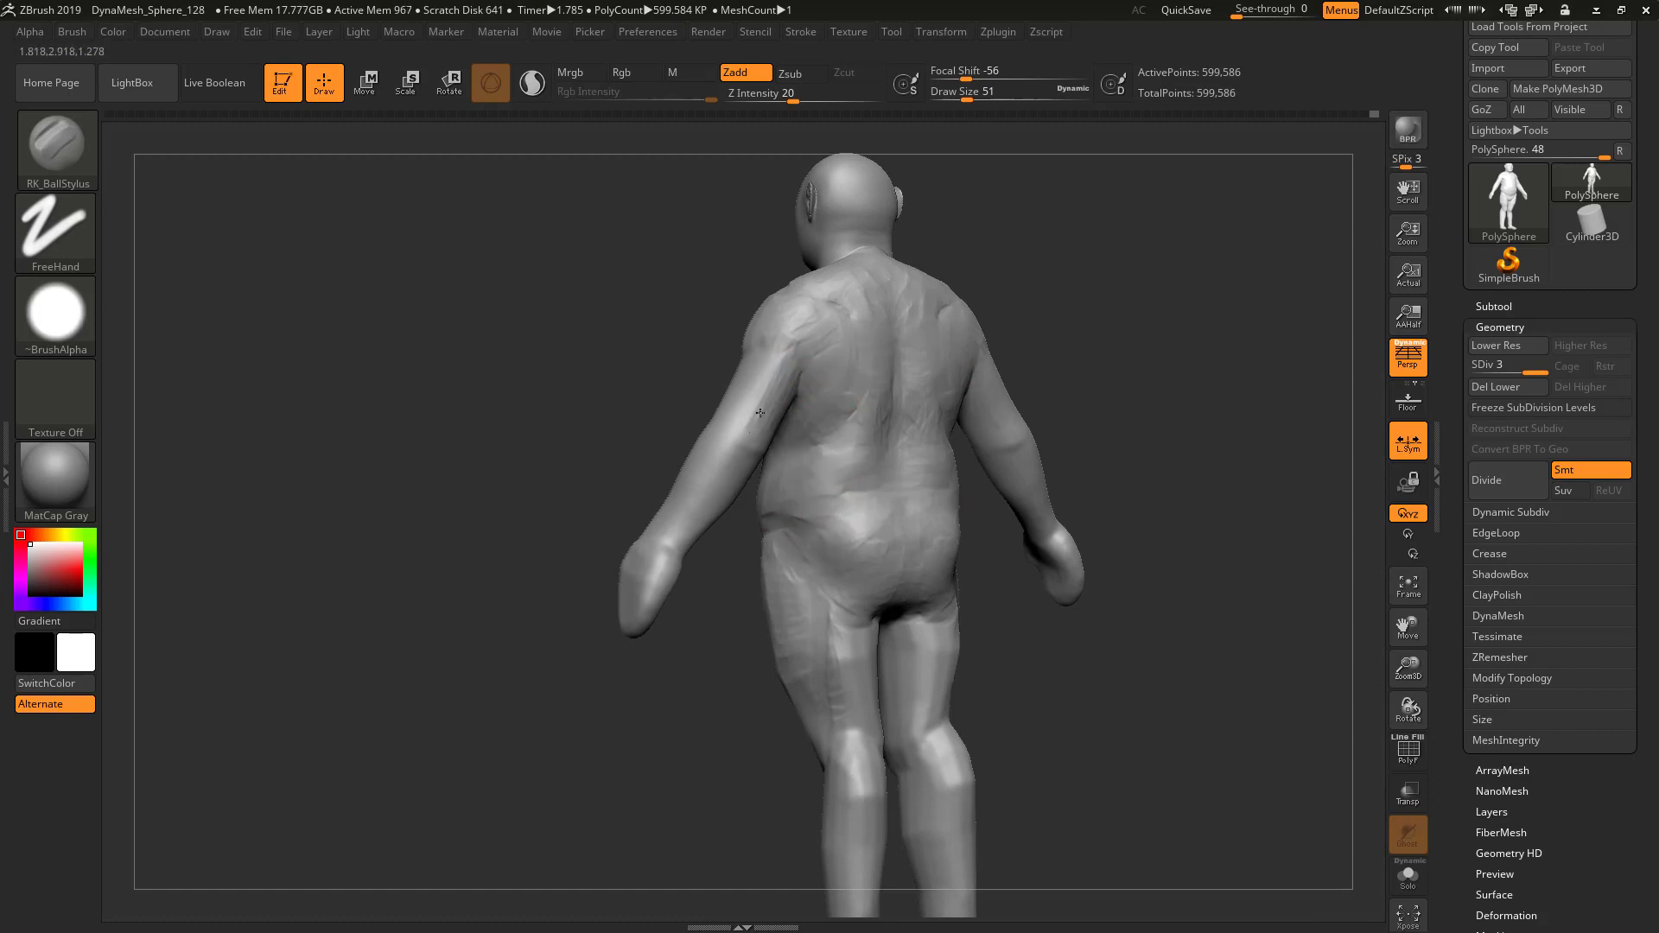
{"action": "left_click_drag", "start_coordinate": [529, 635], "coordinate": [574, 644]}
{"action": "mouse_move", "coordinate": [1050, 510]}
{"action": "left_mouse_down", "text": "alt"}
{"action": "mouse_move", "coordinate": [1000, 511]}
{"action": "mouse_move", "coordinate": [1193, 515]}
{"action": "mouse_move", "coordinate": [1265, 490]}
{"action": "mouse_move", "coordinate": [1227, 494]}
{"action": "left_mouse_up", "text": "alt"}
{"action": "mouse_move", "coordinate": [1102, 490]}
{"action": "left_mouse_down", "text": "alt"}
{"action": "mouse_move", "coordinate": [1137, 481]}
{"action": "mouse_move", "coordinate": [1129, 418]}
{"action": "mouse_move", "coordinate": [1180, 389]}
{"action": "left_mouse_up", "text": "alt"}
{"action": "key", "text": "s"}
{"action": "mouse_move", "coordinate": [794, 425]}
{"action": "left_mouse_down"}
{"action": "mouse_move", "coordinate": [782, 397]}
{"action": "mouse_move", "coordinate": [787, 419]}
{"action": "left_mouse_up"}
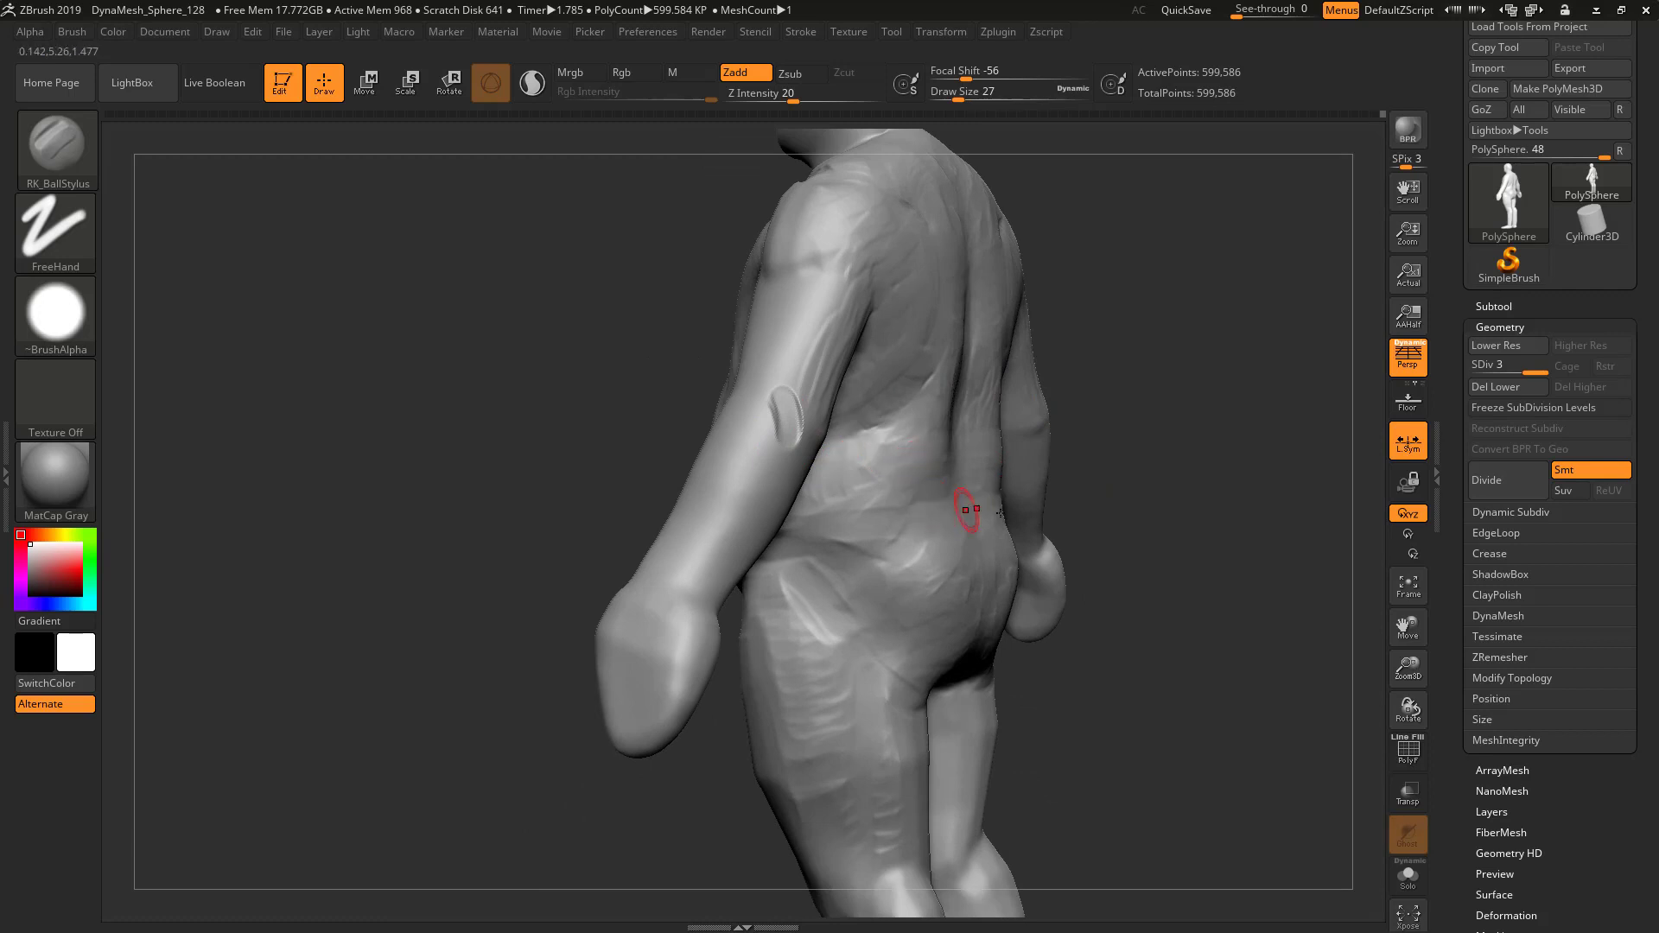
{"action": "mouse_move", "coordinate": [1187, 520]}
{"action": "left_mouse_down"}
{"action": "mouse_move", "coordinate": [853, 456]}
{"action": "mouse_move", "coordinate": [836, 437]}
{"action": "mouse_move", "coordinate": [819, 457]}
{"action": "left_mouse_up"}
{"action": "left_click_drag", "start_coordinate": [673, 511], "coordinate": [791, 491]}
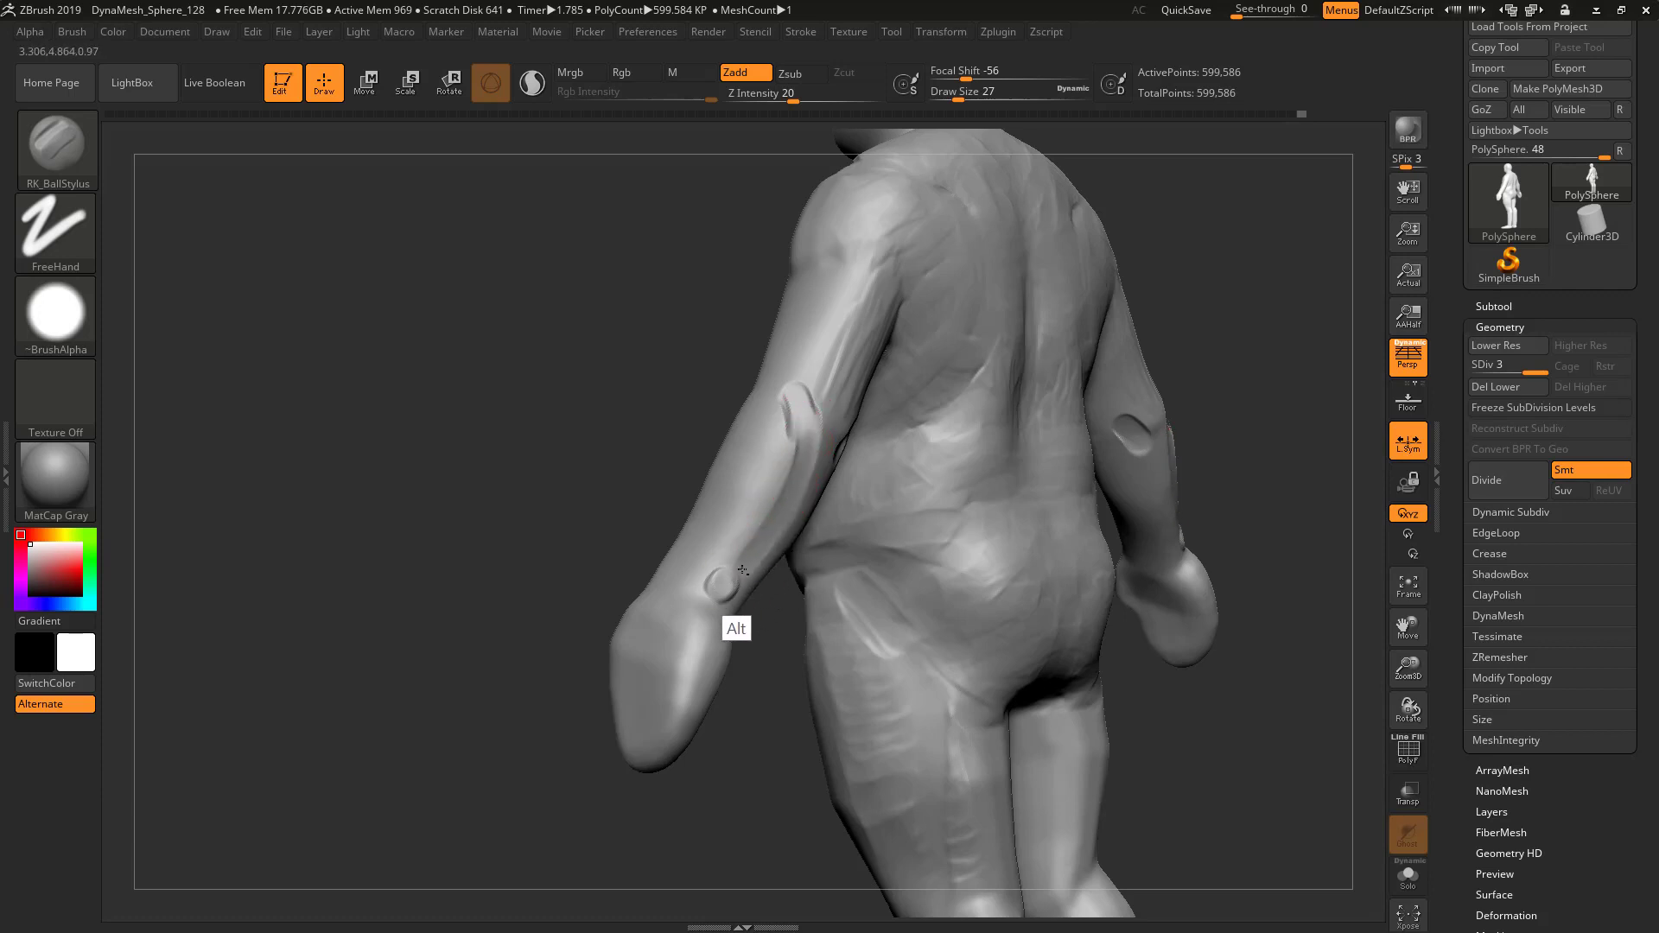
Carve the elbow crook where the upper arm meets the forearm, and shape the lower upper arm above it
{"action": "left_click_drag", "start_coordinate": [1233, 315], "coordinate": [846, 433]}
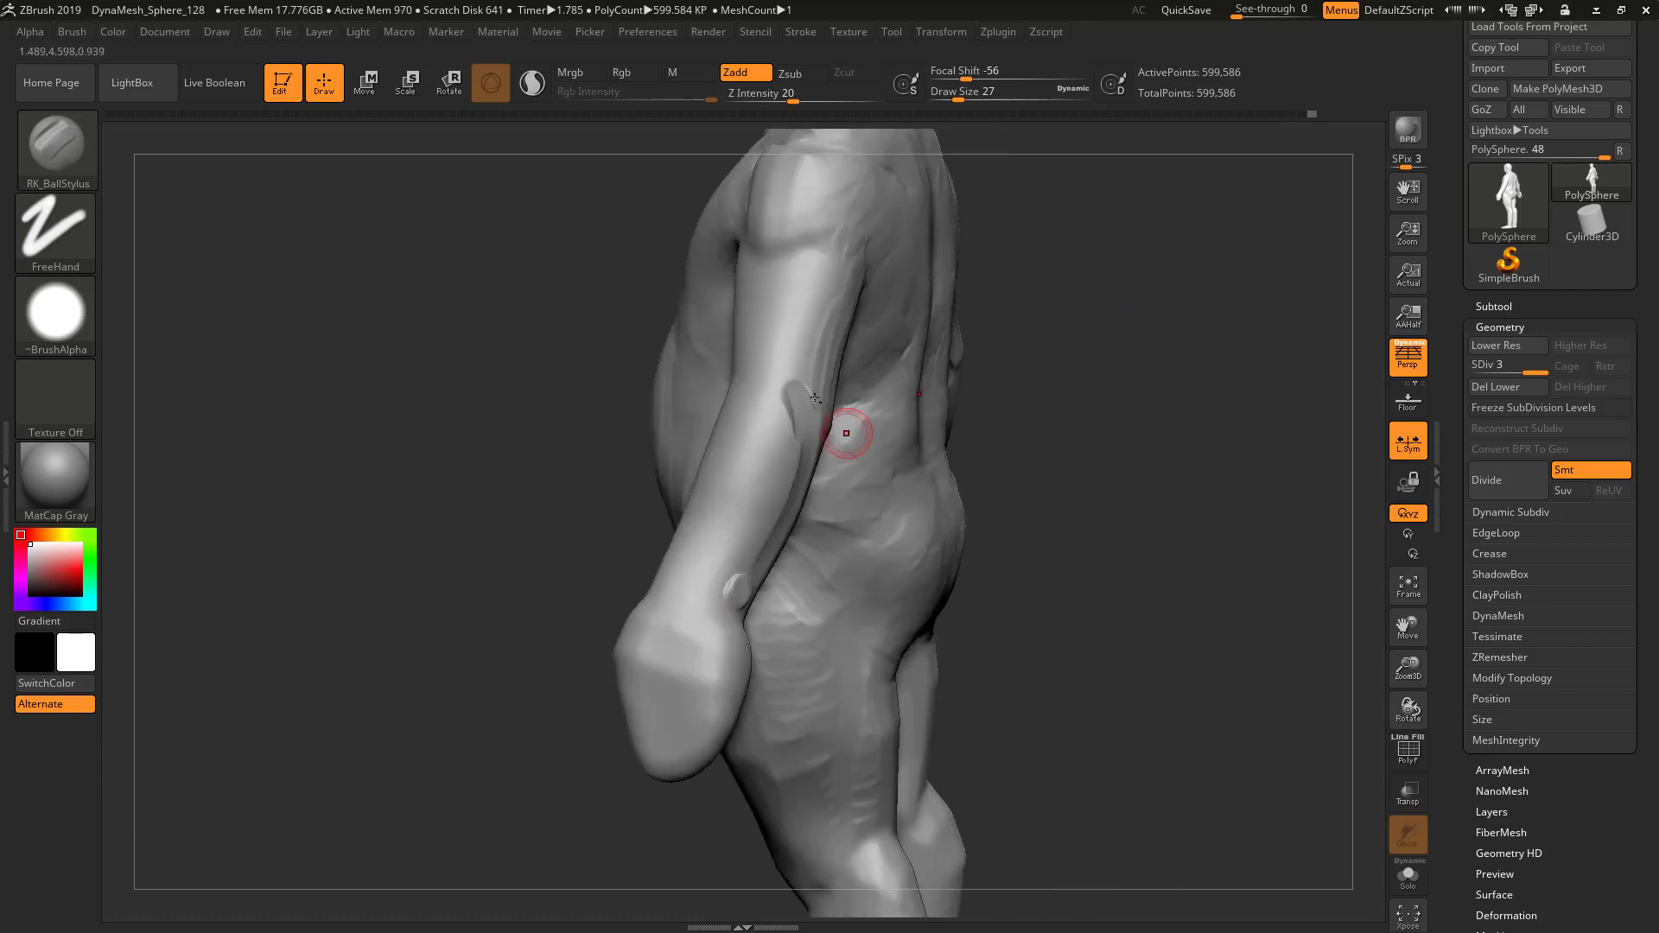
{"action": "mouse_move", "coordinate": [788, 343]}
{"action": "left_mouse_down", "text": "alt"}
{"action": "mouse_move", "coordinate": [810, 416]}
{"action": "mouse_move", "coordinate": [782, 394]}
{"action": "mouse_move", "coordinate": [786, 426]}
{"action": "mouse_move", "coordinate": [780, 382]}
{"action": "left_mouse_up", "text": "alt"}
{"action": "left_click_drag", "start_coordinate": [1043, 389], "coordinate": [1087, 501], "text": "ctrl"}
{"action": "left_click_drag", "start_coordinate": [968, 452], "coordinate": [860, 423]}
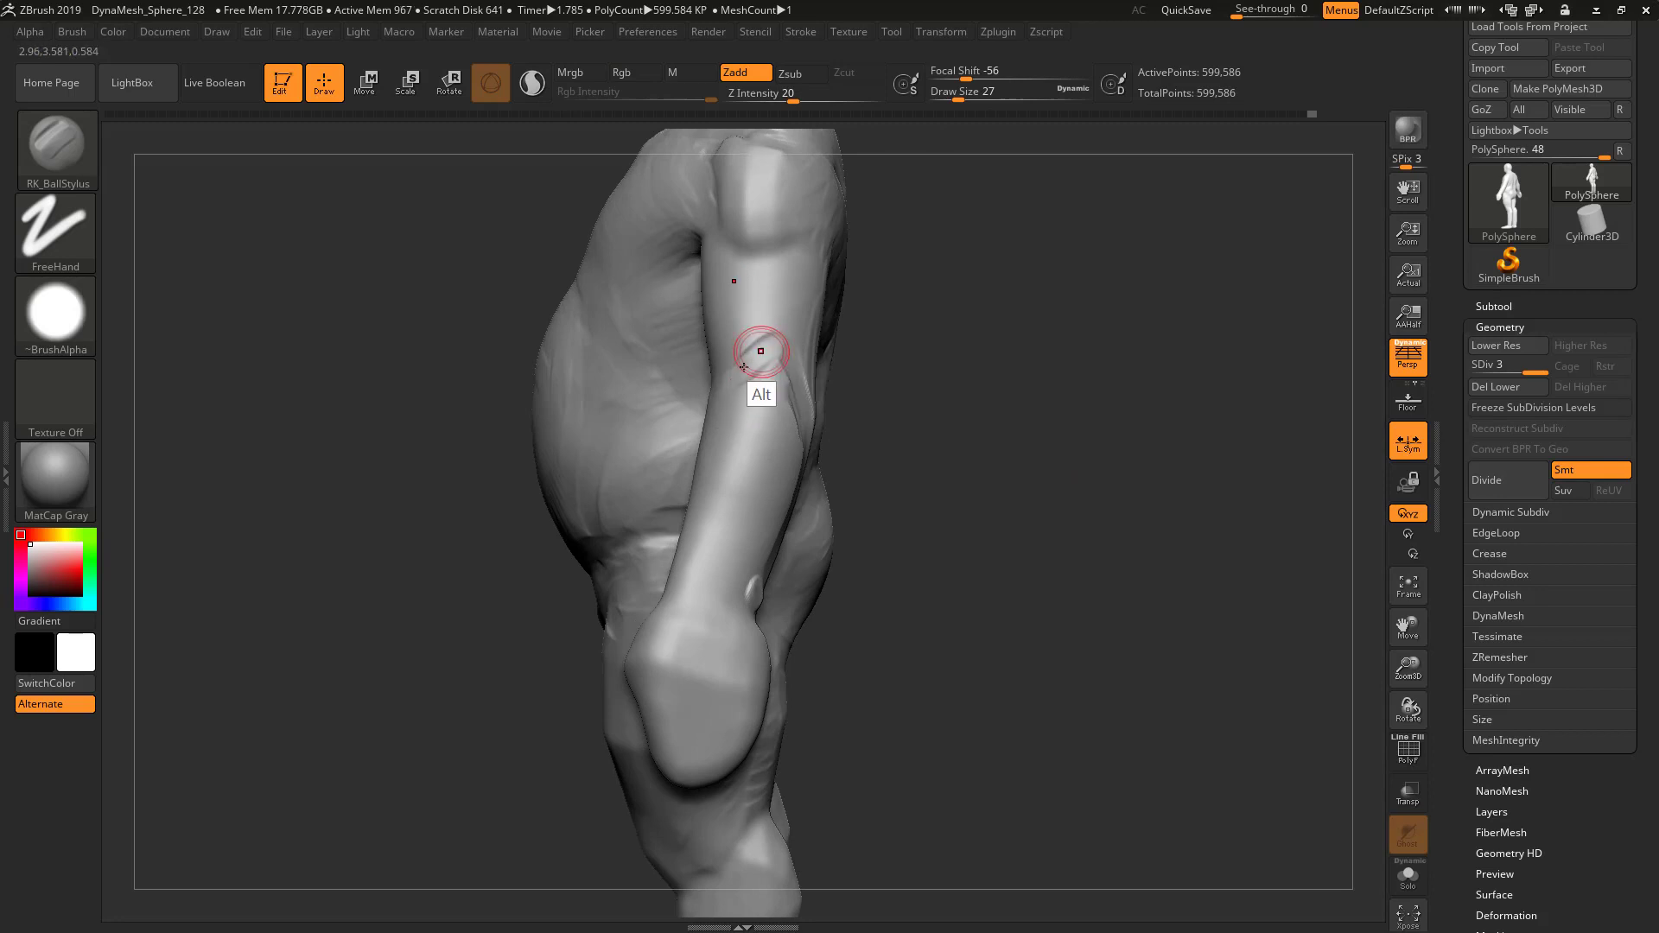
{"action": "mouse_move", "coordinate": [924, 367]}
{"action": "left_mouse_down"}
{"action": "mouse_move", "coordinate": [743, 369]}
{"action": "mouse_move", "coordinate": [724, 409]}
{"action": "mouse_move", "coordinate": [699, 404]}
{"action": "mouse_move", "coordinate": [700, 429]}
{"action": "mouse_move", "coordinate": [676, 410]}
{"action": "mouse_move", "coordinate": [686, 398]}
{"action": "left_mouse_up"}
{"action": "left_click_drag", "start_coordinate": [744, 349], "coordinate": [728, 358], "text": "alt"}
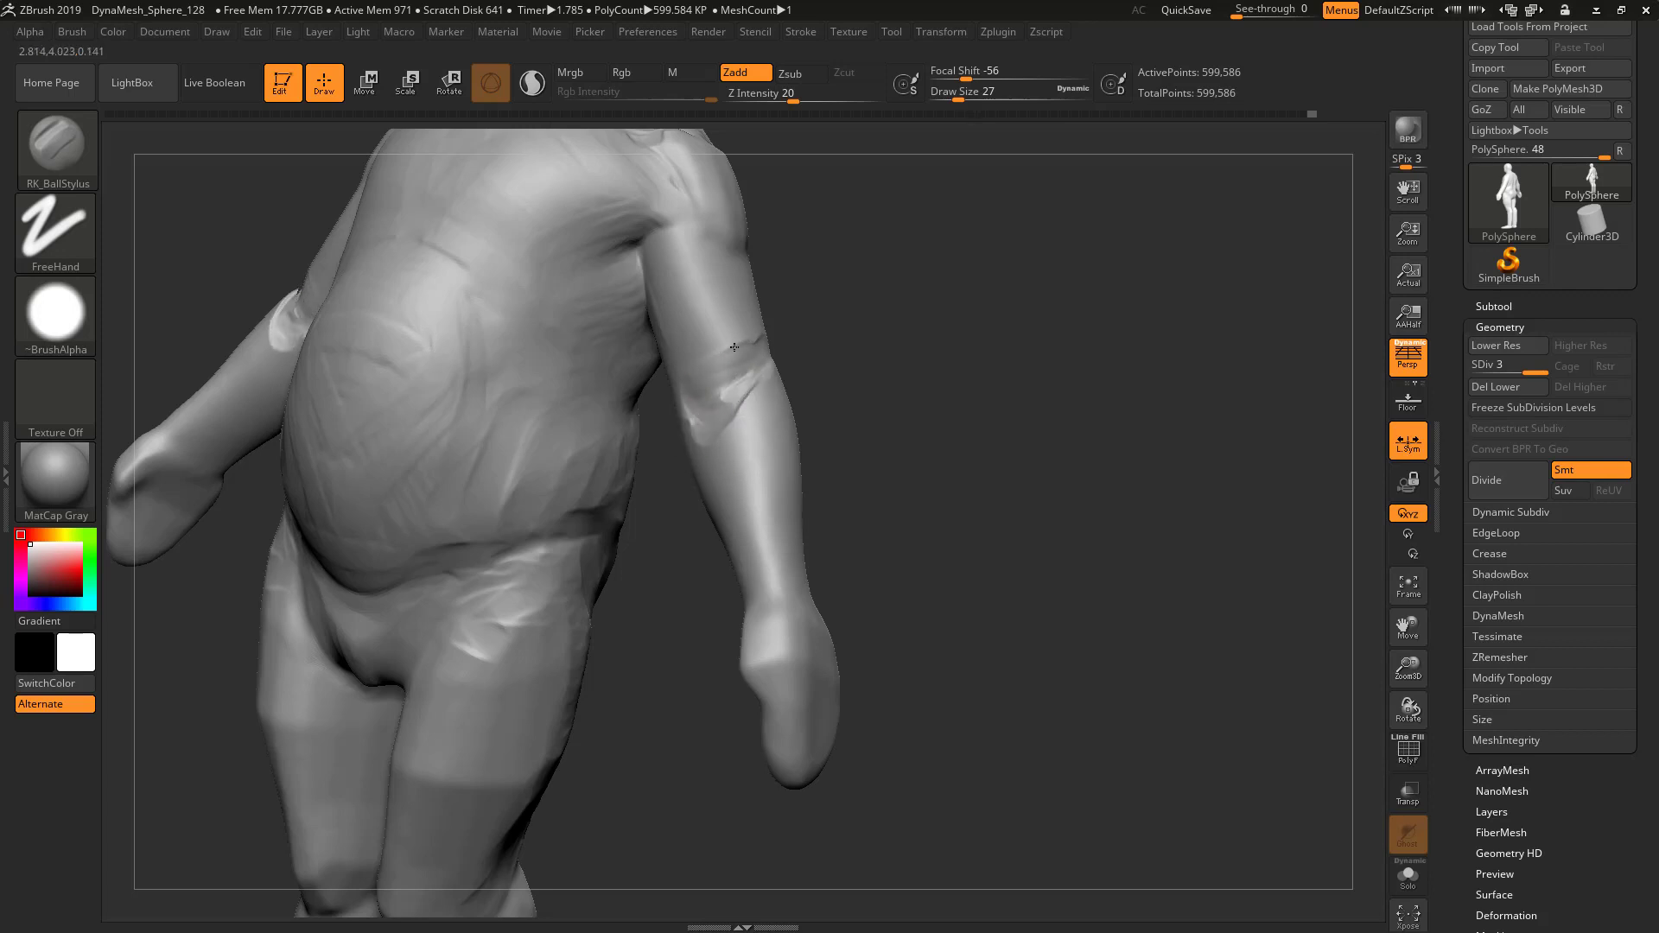
{"action": "mouse_move", "coordinate": [858, 337]}
{"action": "left_mouse_down"}
{"action": "mouse_move", "coordinate": [775, 363]}
{"action": "mouse_move", "coordinate": [766, 259]}
{"action": "mouse_move", "coordinate": [730, 345]}
{"action": "mouse_move", "coordinate": [726, 285]}
{"action": "left_mouse_up"}
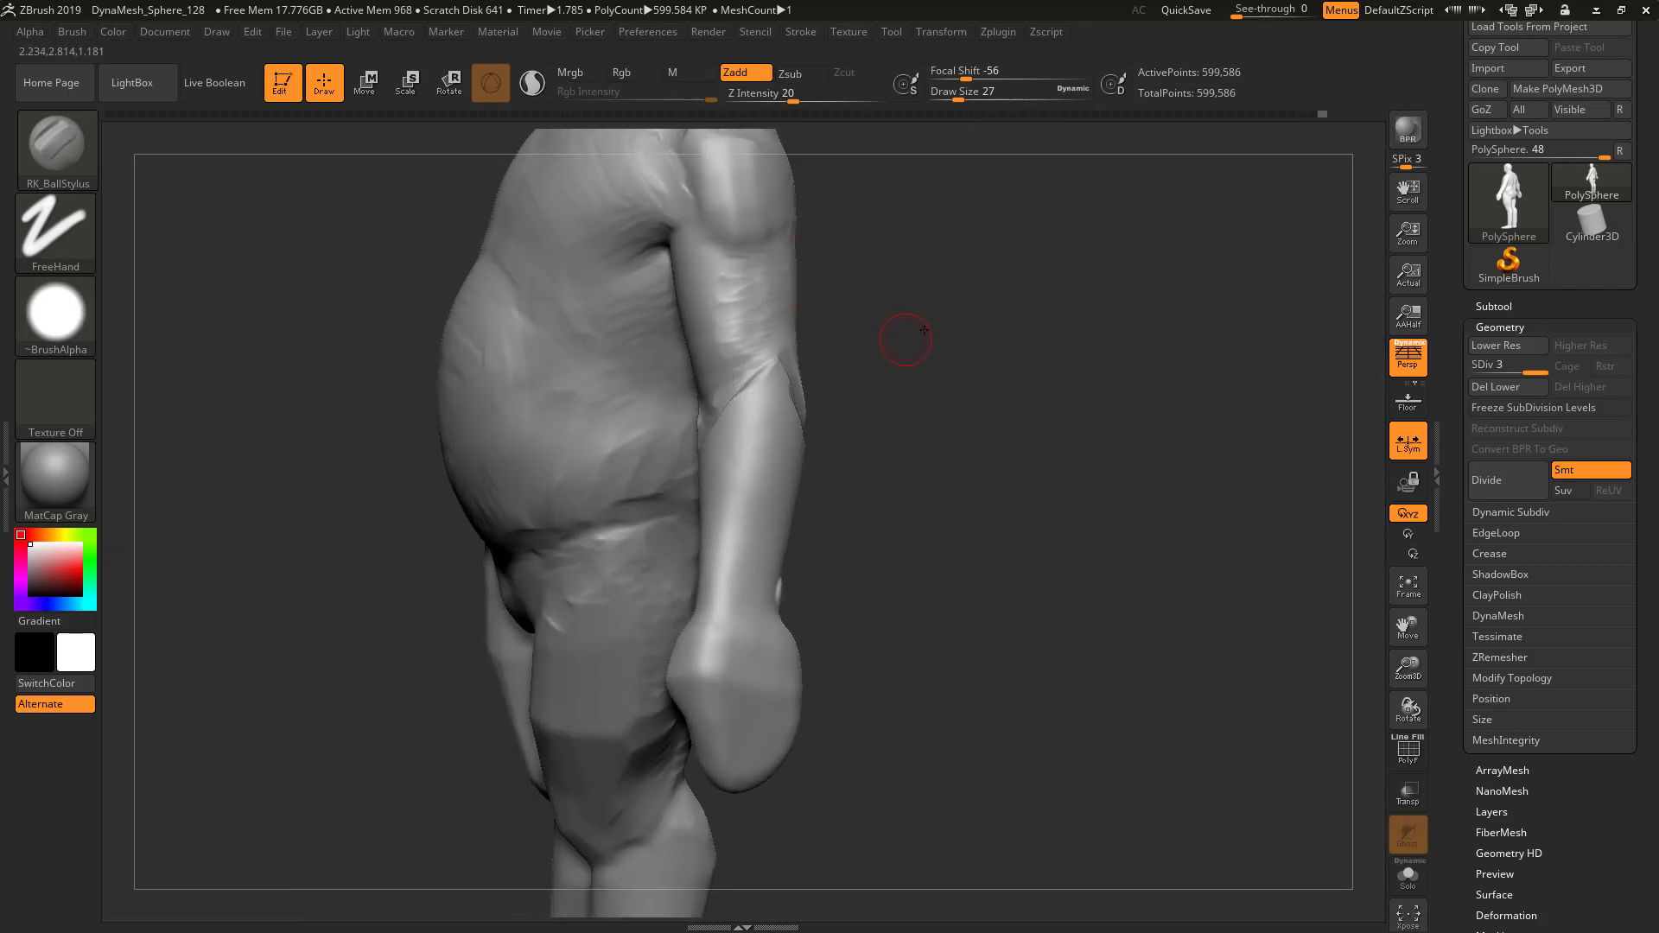
{"action": "left_click_drag", "start_coordinate": [903, 345], "coordinate": [757, 374]}
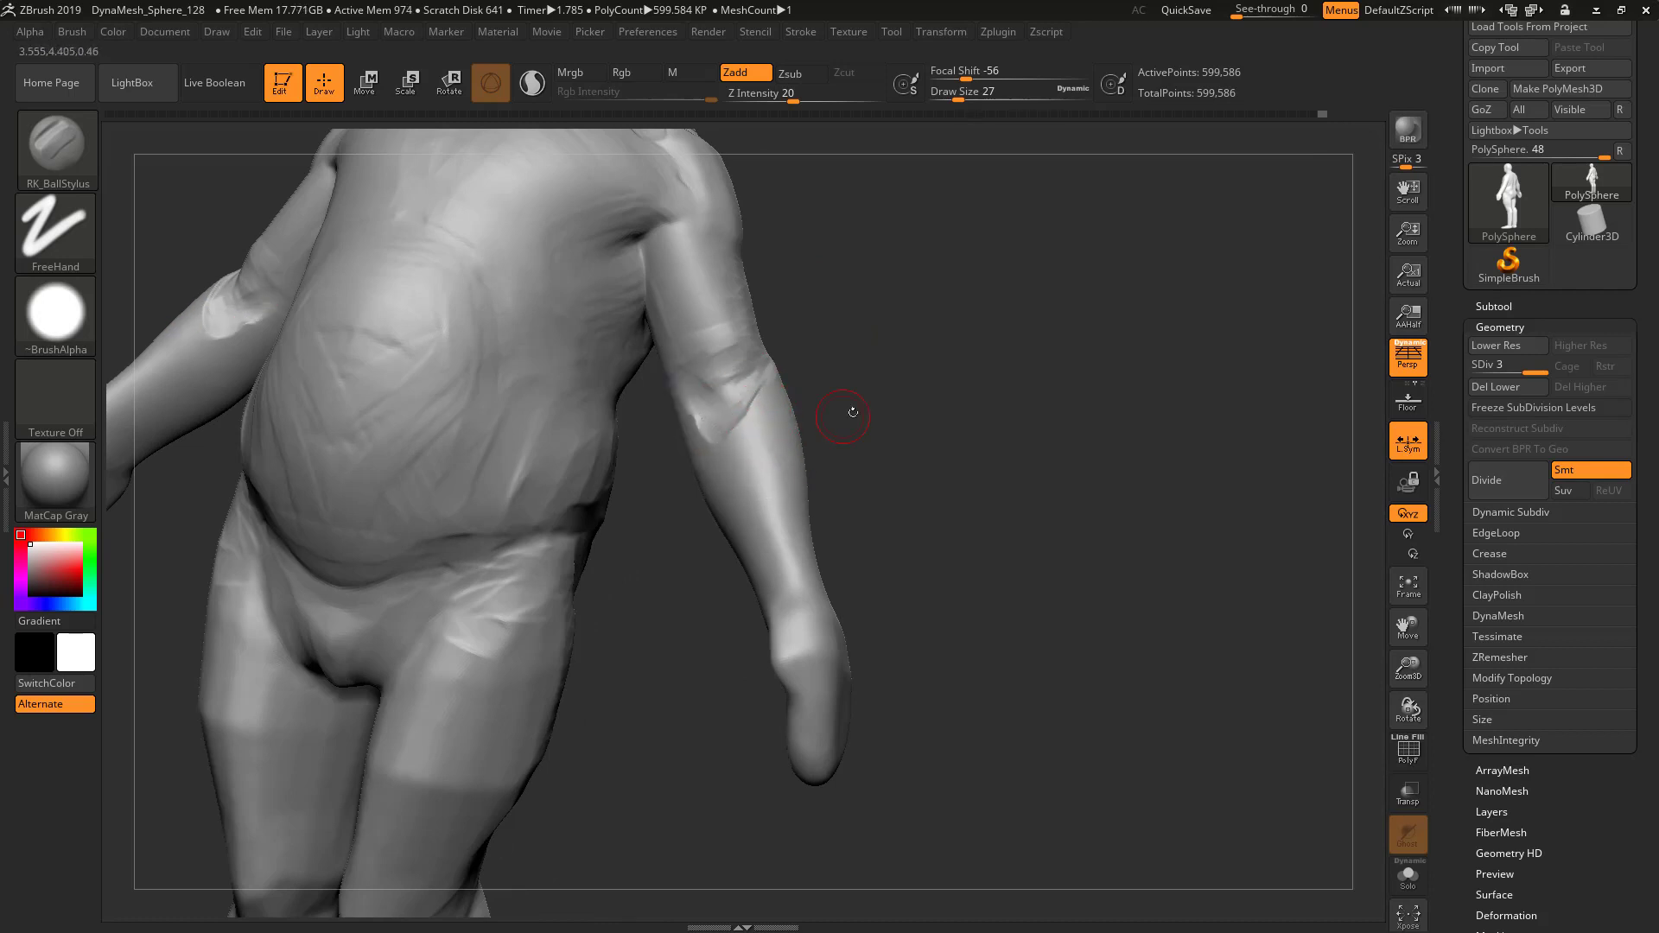
Mark the inner and outer forearm muscle starts beside the elbow crook with mask spots, and undo them
{"action": "left_click_drag", "start_coordinate": [790, 428], "coordinate": [764, 434]}
{"action": "left_click", "coordinate": [763, 399], "text": "ctrl"}
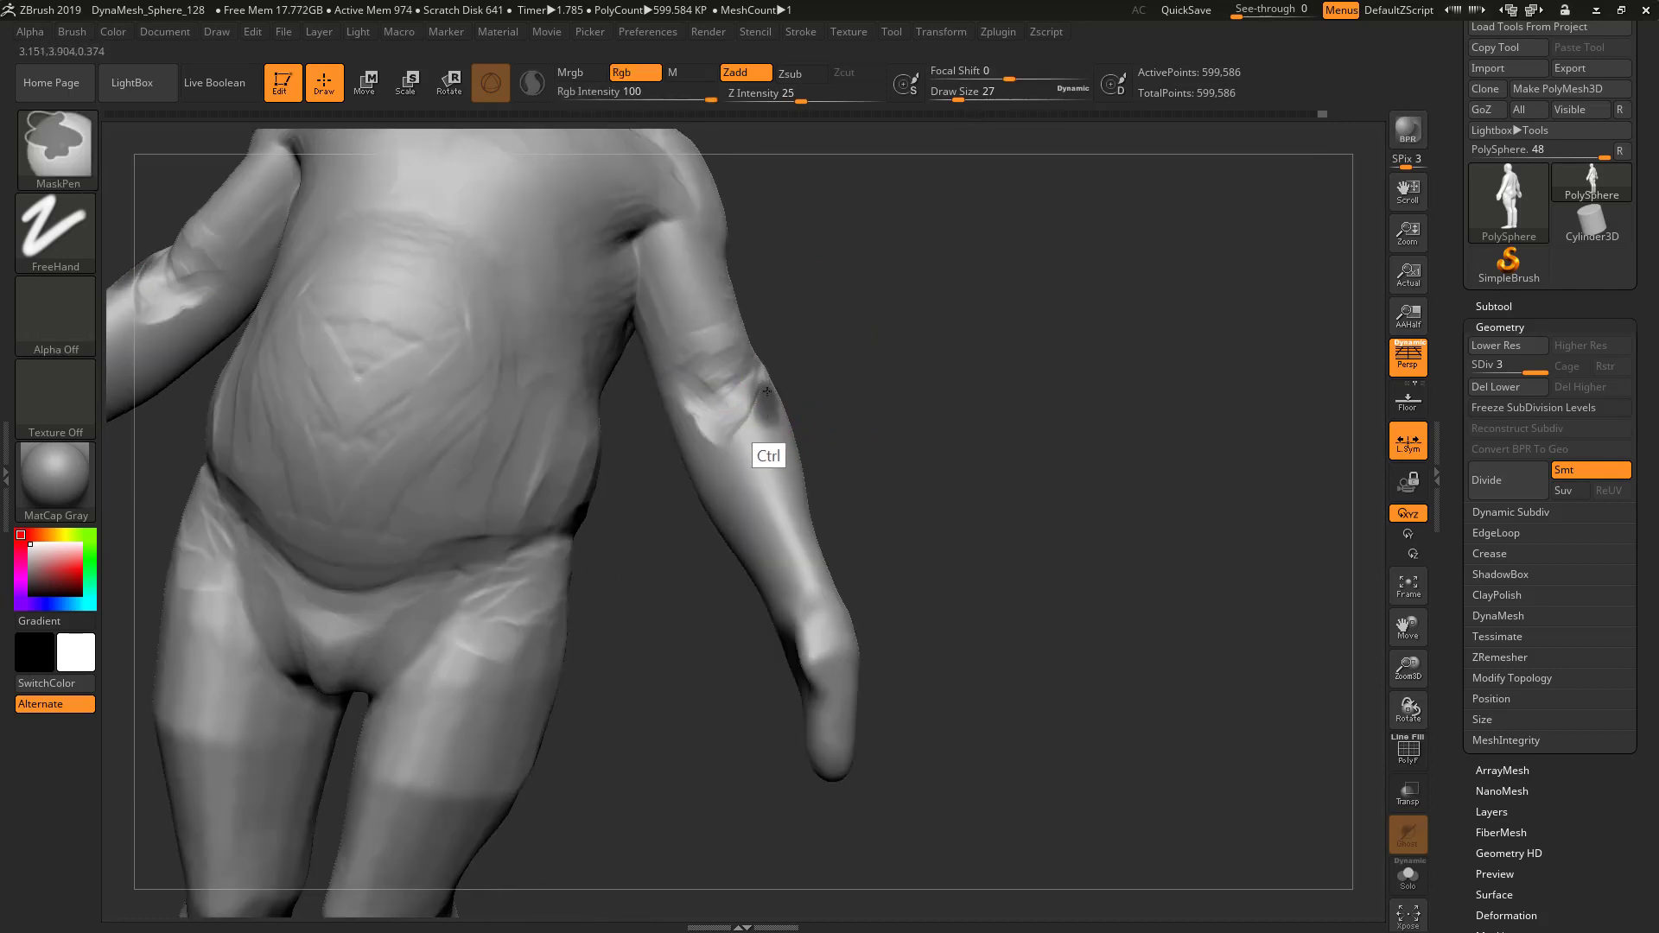
{"action": "left_click", "coordinate": [710, 456], "text": "ctrl"}
{"action": "left_click_drag", "start_coordinate": [712, 468], "coordinate": [714, 473], "text": "ctrl"}
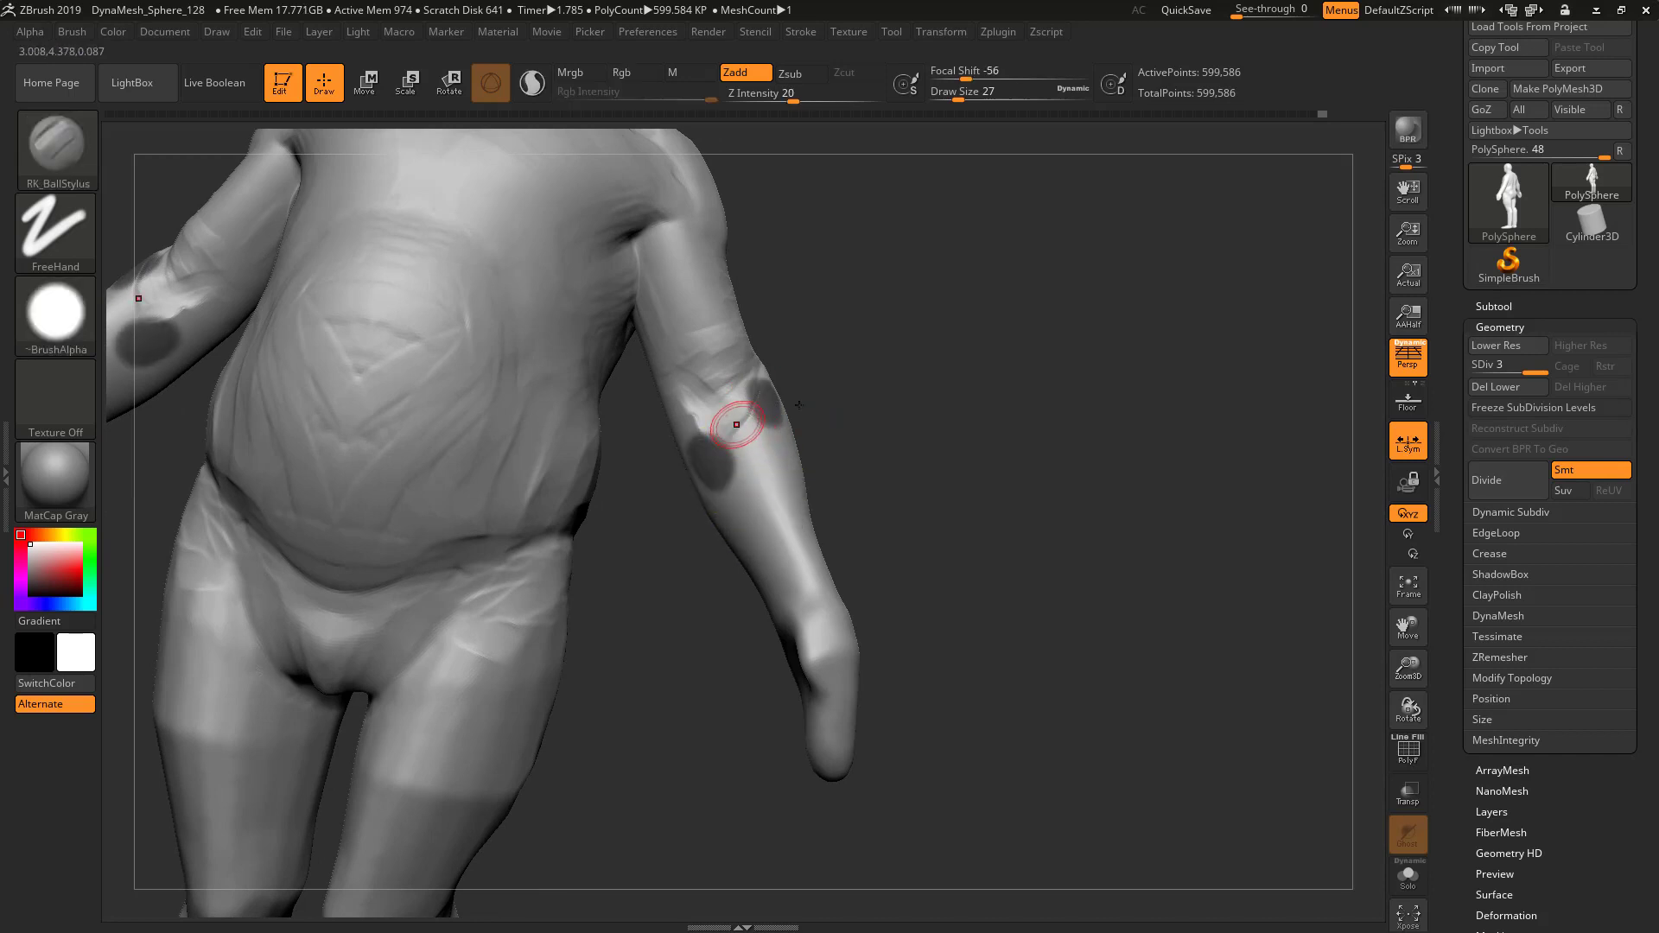
{"action": "key", "text": "ctrl+z"}
{"action": "key", "text": "ctrl+z"}
Carve around the elbow crook and along the inner side of the upper forearm
{"action": "mouse_move", "coordinate": [742, 404]}
{"action": "left_mouse_down", "text": "alt"}
{"action": "mouse_move", "coordinate": [729, 433]}
{"action": "mouse_move", "coordinate": [788, 589]}
{"action": "mouse_move", "coordinate": [742, 524]}
{"action": "mouse_move", "coordinate": [723, 439]}
{"action": "mouse_move", "coordinate": [698, 421]}
{"action": "left_mouse_up", "text": "alt"}
{"action": "mouse_move", "coordinate": [800, 429]}
{"action": "left_mouse_down", "text": "alt"}
{"action": "mouse_move", "coordinate": [769, 553]}
{"action": "mouse_move", "coordinate": [765, 389]}
{"action": "mouse_move", "coordinate": [734, 429]}
{"action": "mouse_move", "coordinate": [742, 389]}
{"action": "left_mouse_up", "text": "alt"}
{"action": "mouse_move", "coordinate": [920, 445]}
{"action": "left_mouse_down"}
{"action": "mouse_move", "coordinate": [885, 455]}
{"action": "mouse_move", "coordinate": [942, 479]}
{"action": "mouse_move", "coordinate": [774, 556]}
{"action": "mouse_move", "coordinate": [786, 443]}
{"action": "left_mouse_up"}
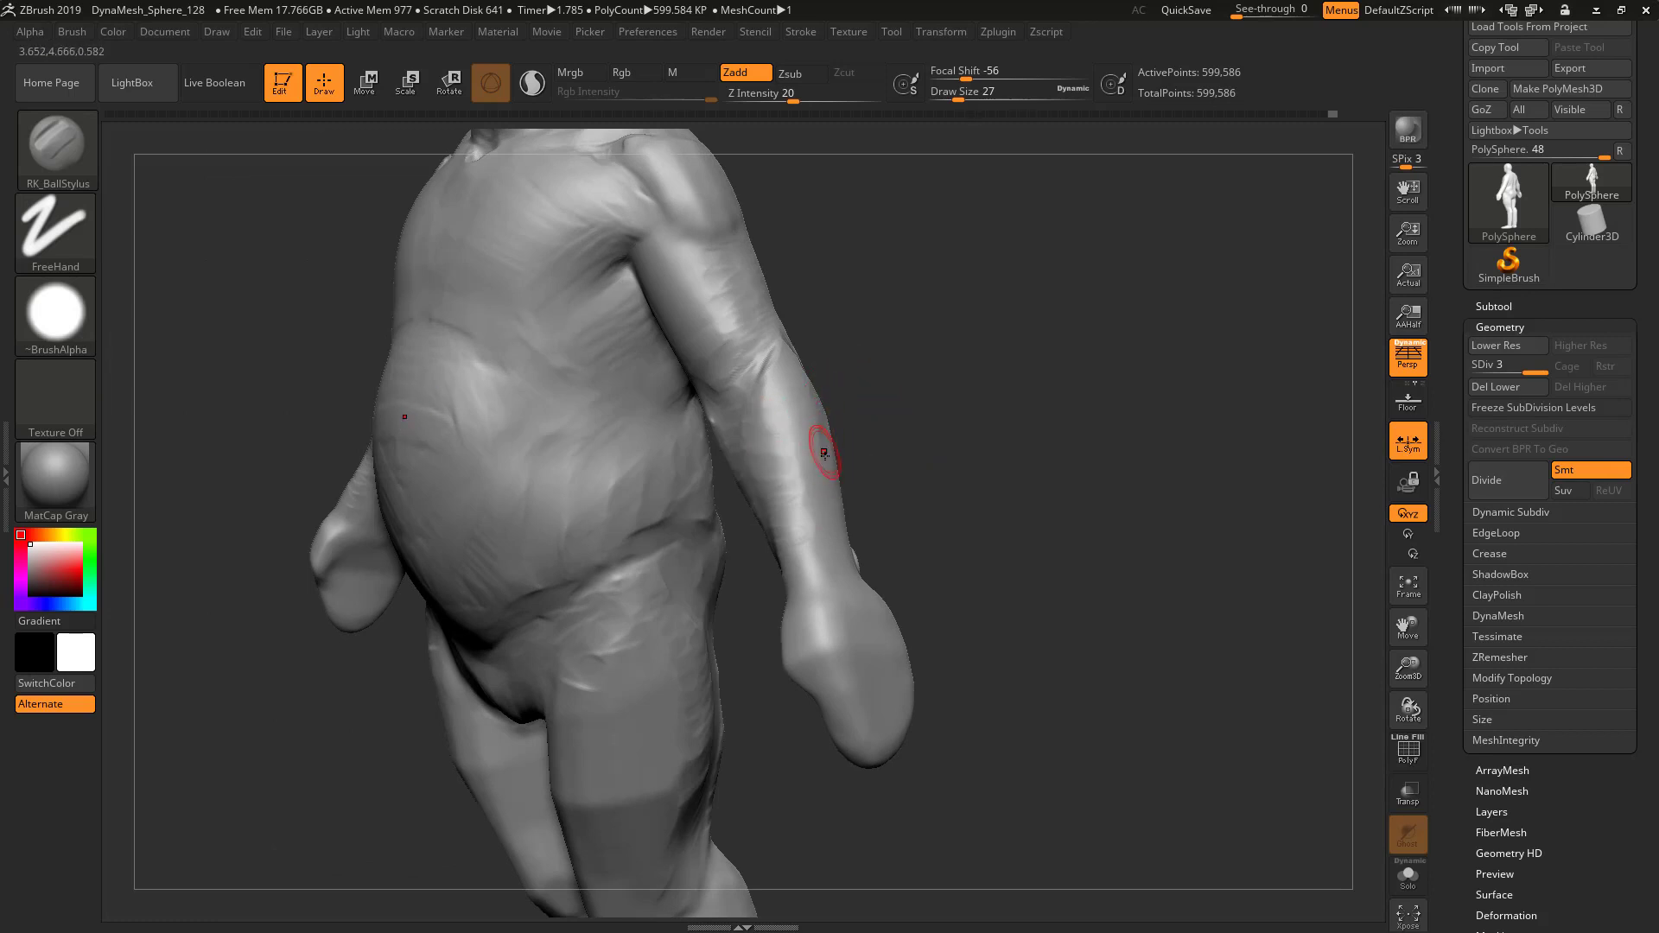
{"action": "left_click_drag", "start_coordinate": [897, 446], "coordinate": [785, 369]}
Mark two muscle starts on the outer forearm just below the elbow with mask spots
{"action": "key", "text": "ctrl"}
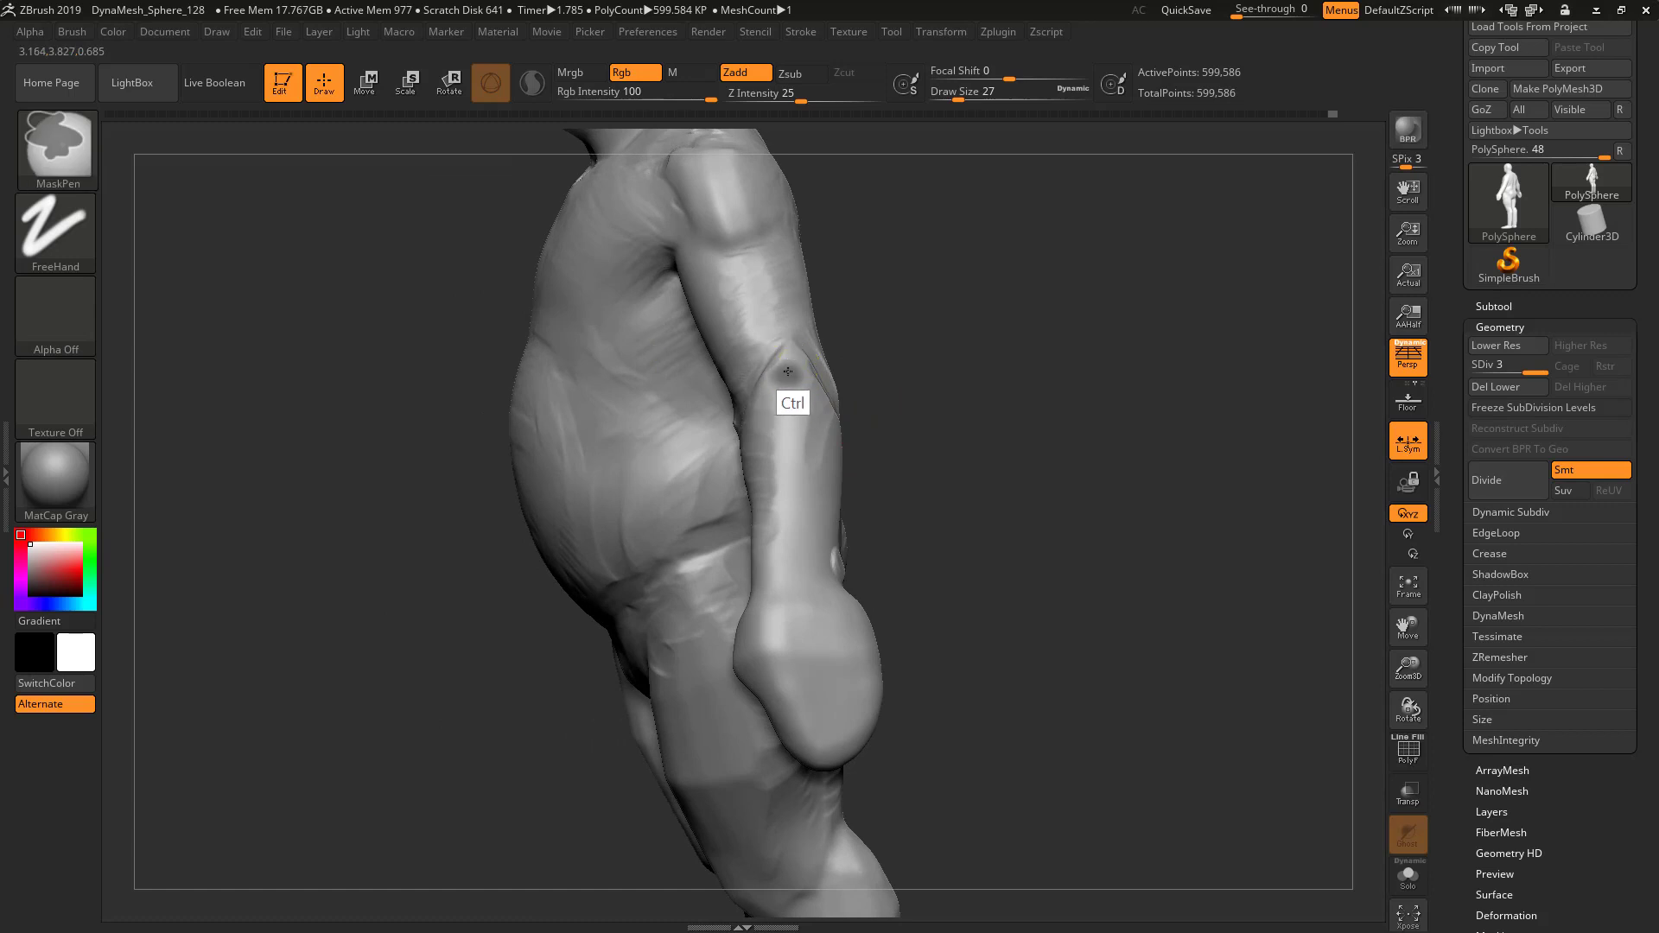
{"action": "left_click_drag", "start_coordinate": [899, 423], "coordinate": [826, 415]}
{"action": "key", "text": "ctrl"}
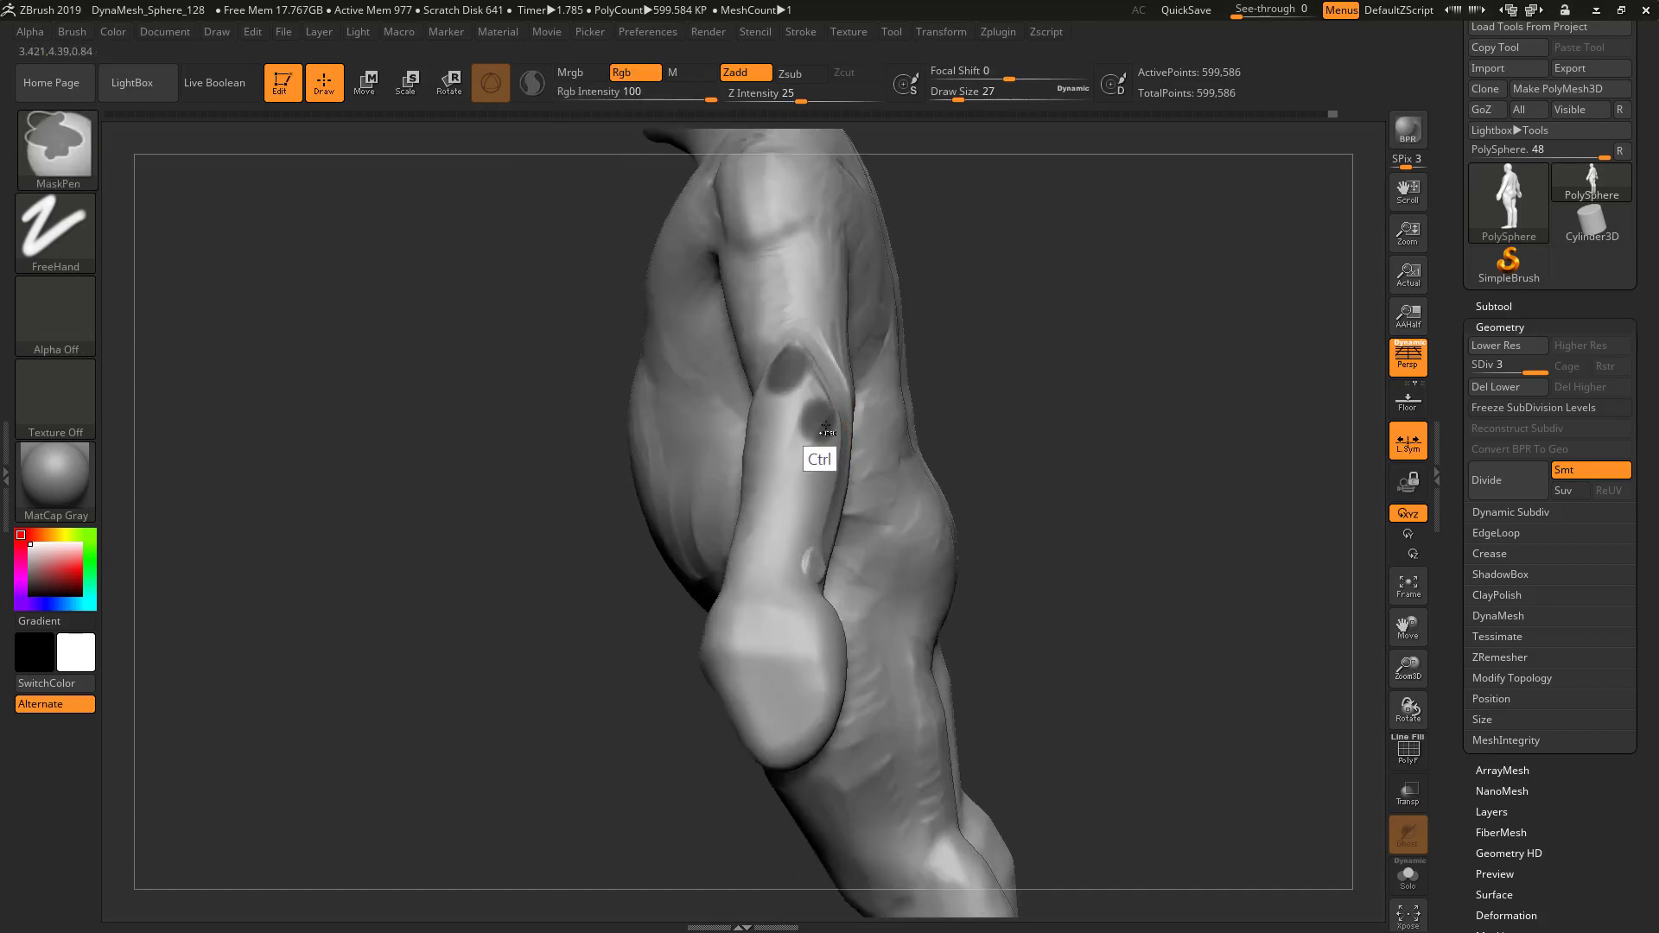
{"action": "left_click_drag", "start_coordinate": [1008, 463], "coordinate": [806, 436]}
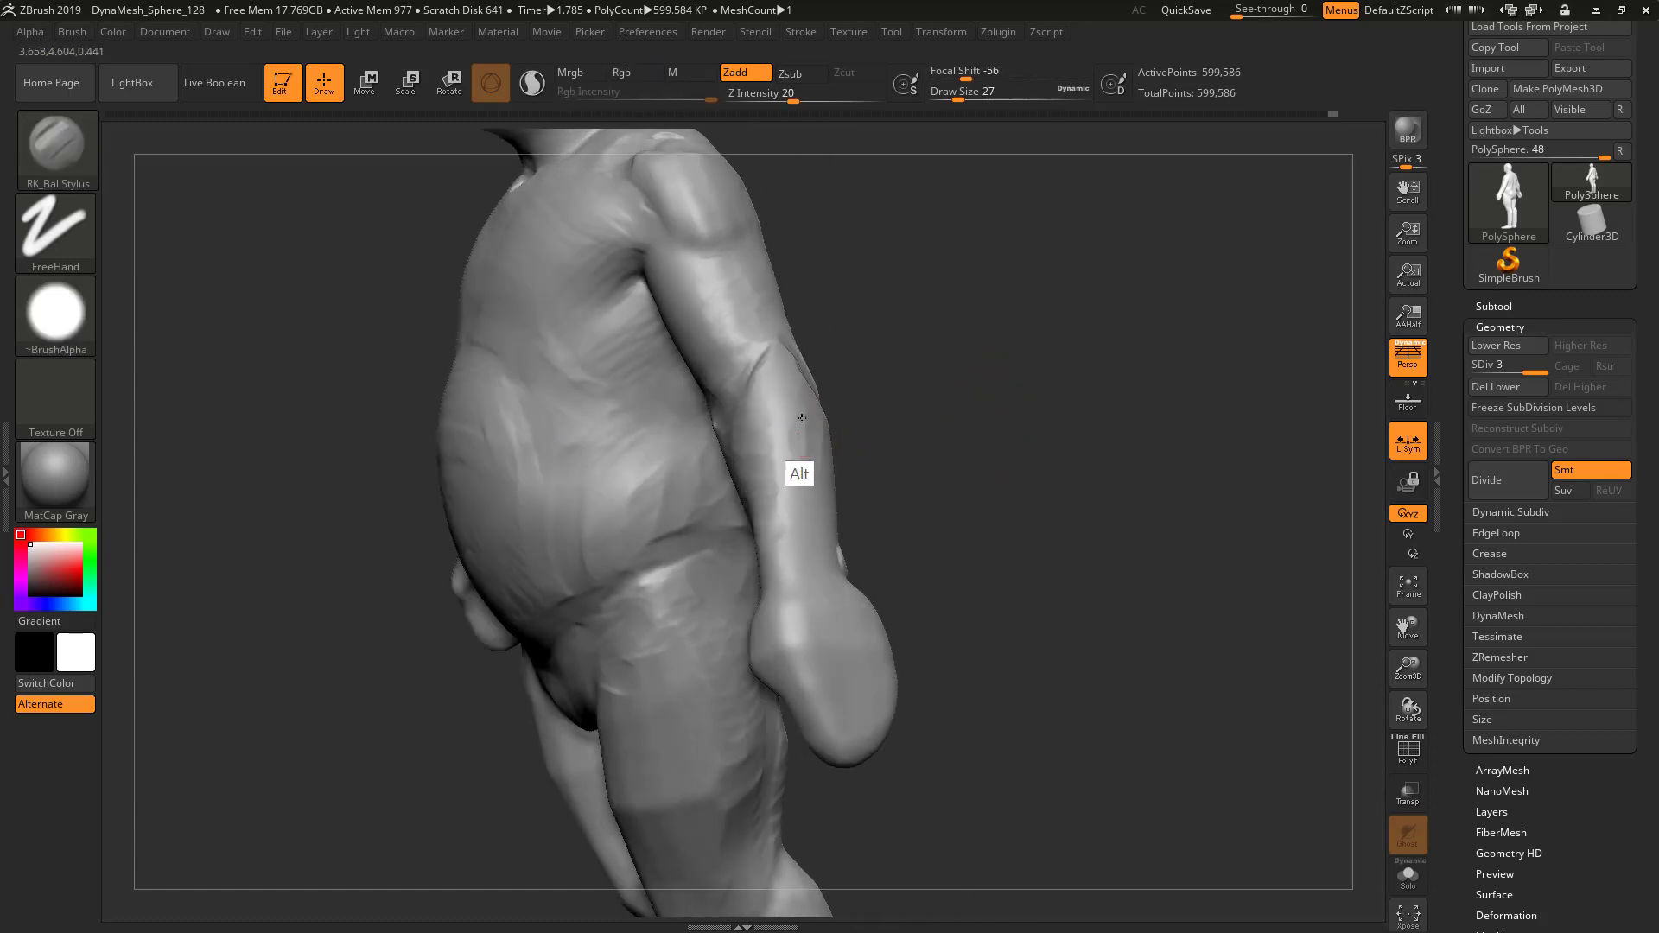
Carve long grooves down the outer forearm from the elbow to the wrist to separate its muscle masses
{"action": "left_click_drag", "start_coordinate": [977, 415], "coordinate": [834, 384]}
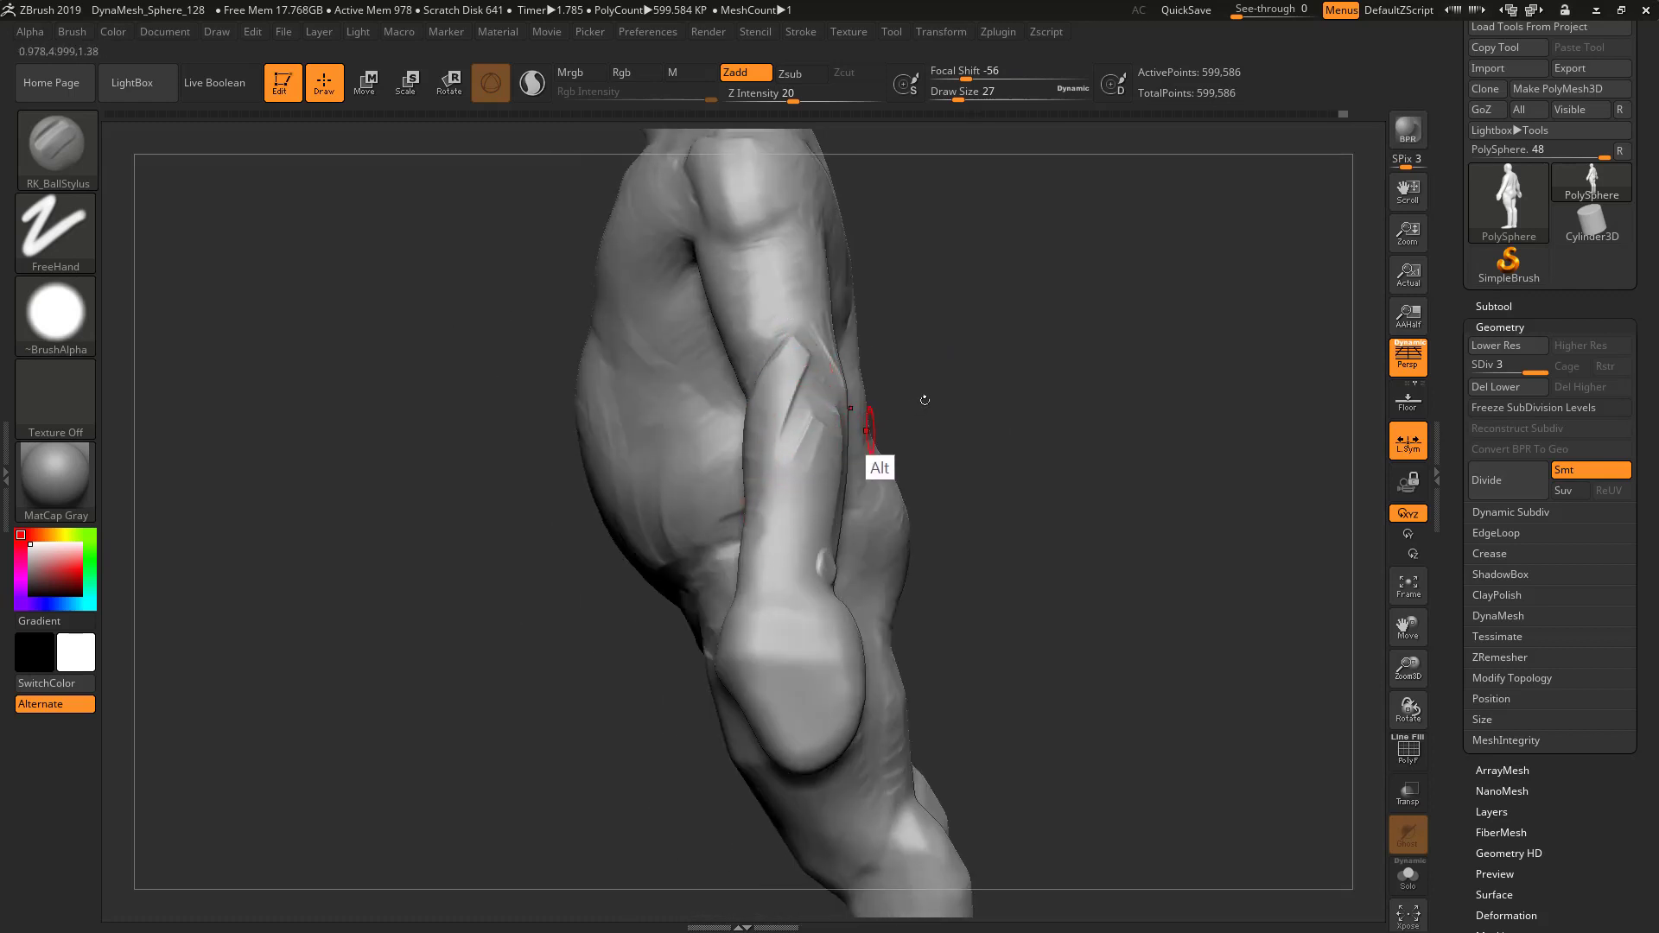
{"action": "left_click_drag", "start_coordinate": [867, 463], "coordinate": [847, 442]}
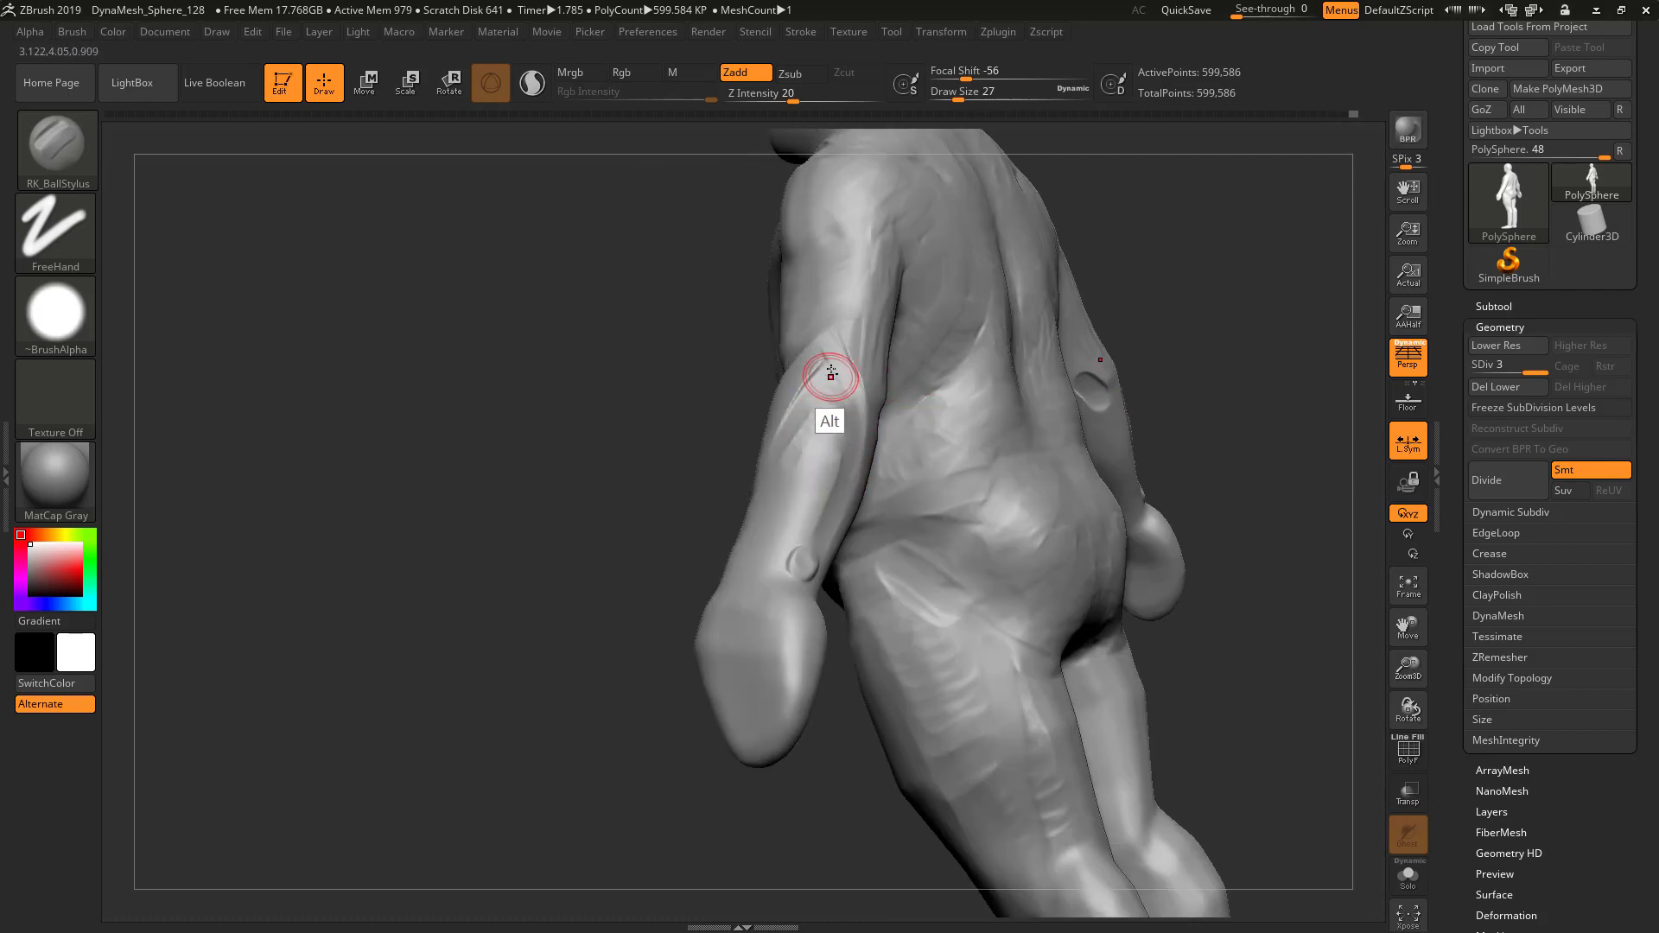
{"action": "left_click_drag", "start_coordinate": [829, 374], "coordinate": [751, 481], "text": "alt"}
{"action": "left_click_drag", "start_coordinate": [613, 510], "coordinate": [785, 519]}
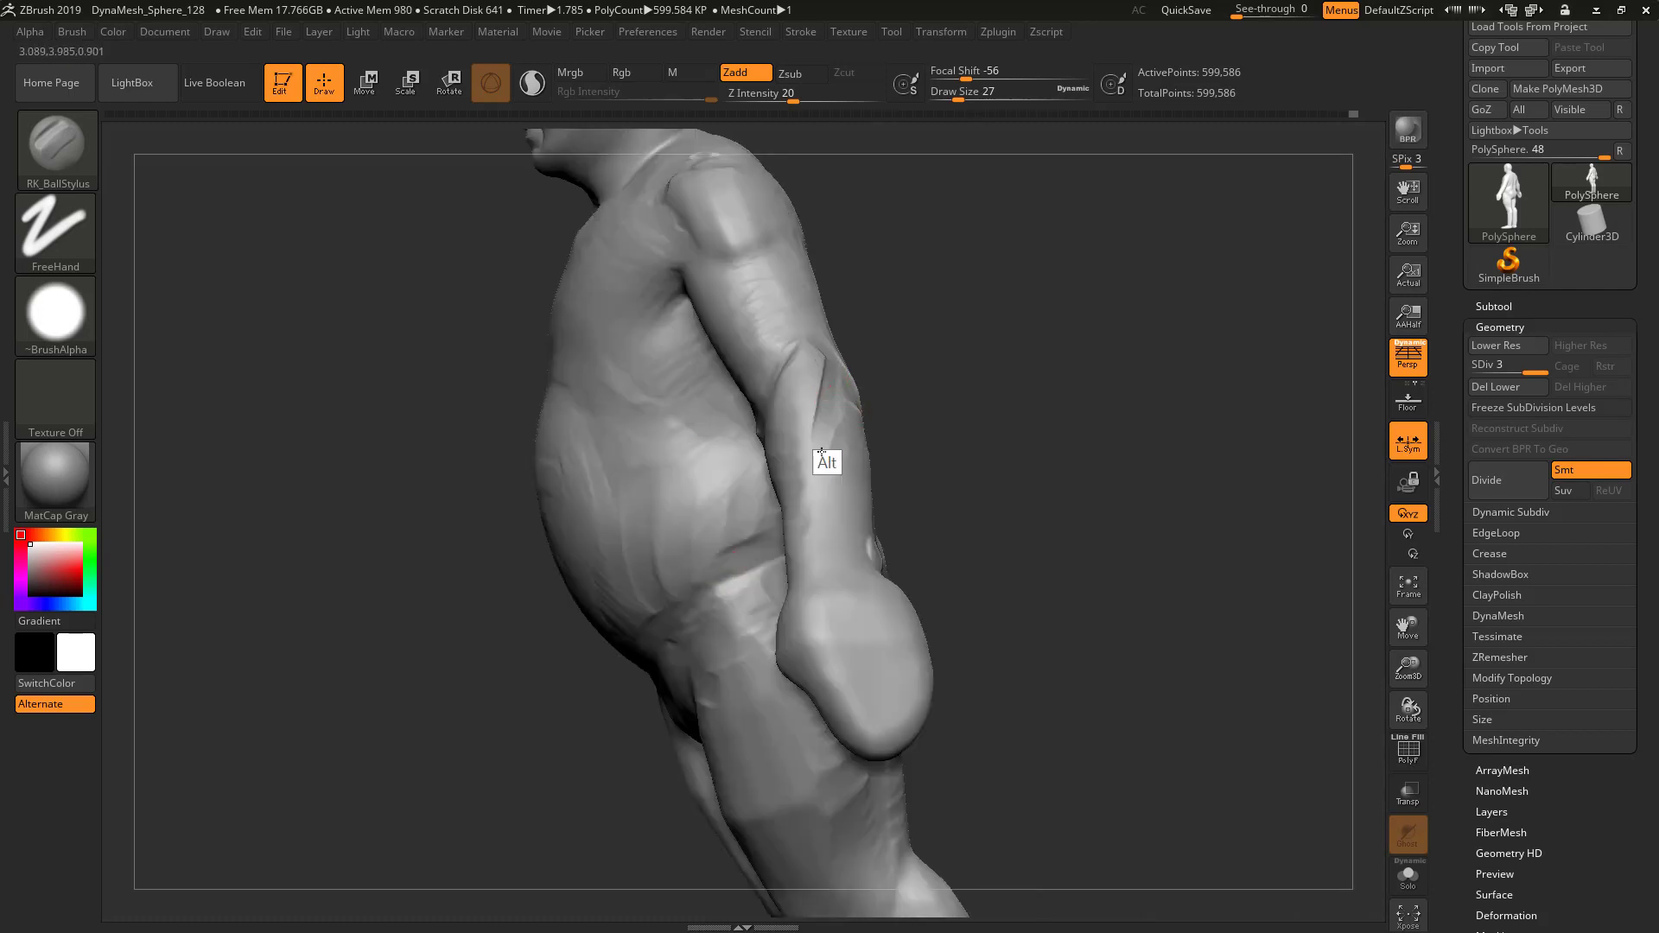
{"action": "left_click_drag", "start_coordinate": [827, 373], "coordinate": [802, 542], "text": "alt"}
{"action": "mouse_move", "coordinate": [793, 510]}
{"action": "right_mouse_down"}
{"action": "mouse_move", "coordinate": [937, 433]}
{"action": "mouse_move", "coordinate": [930, 459]}
{"action": "mouse_move", "coordinate": [849, 453]}
{"action": "right_mouse_up"}
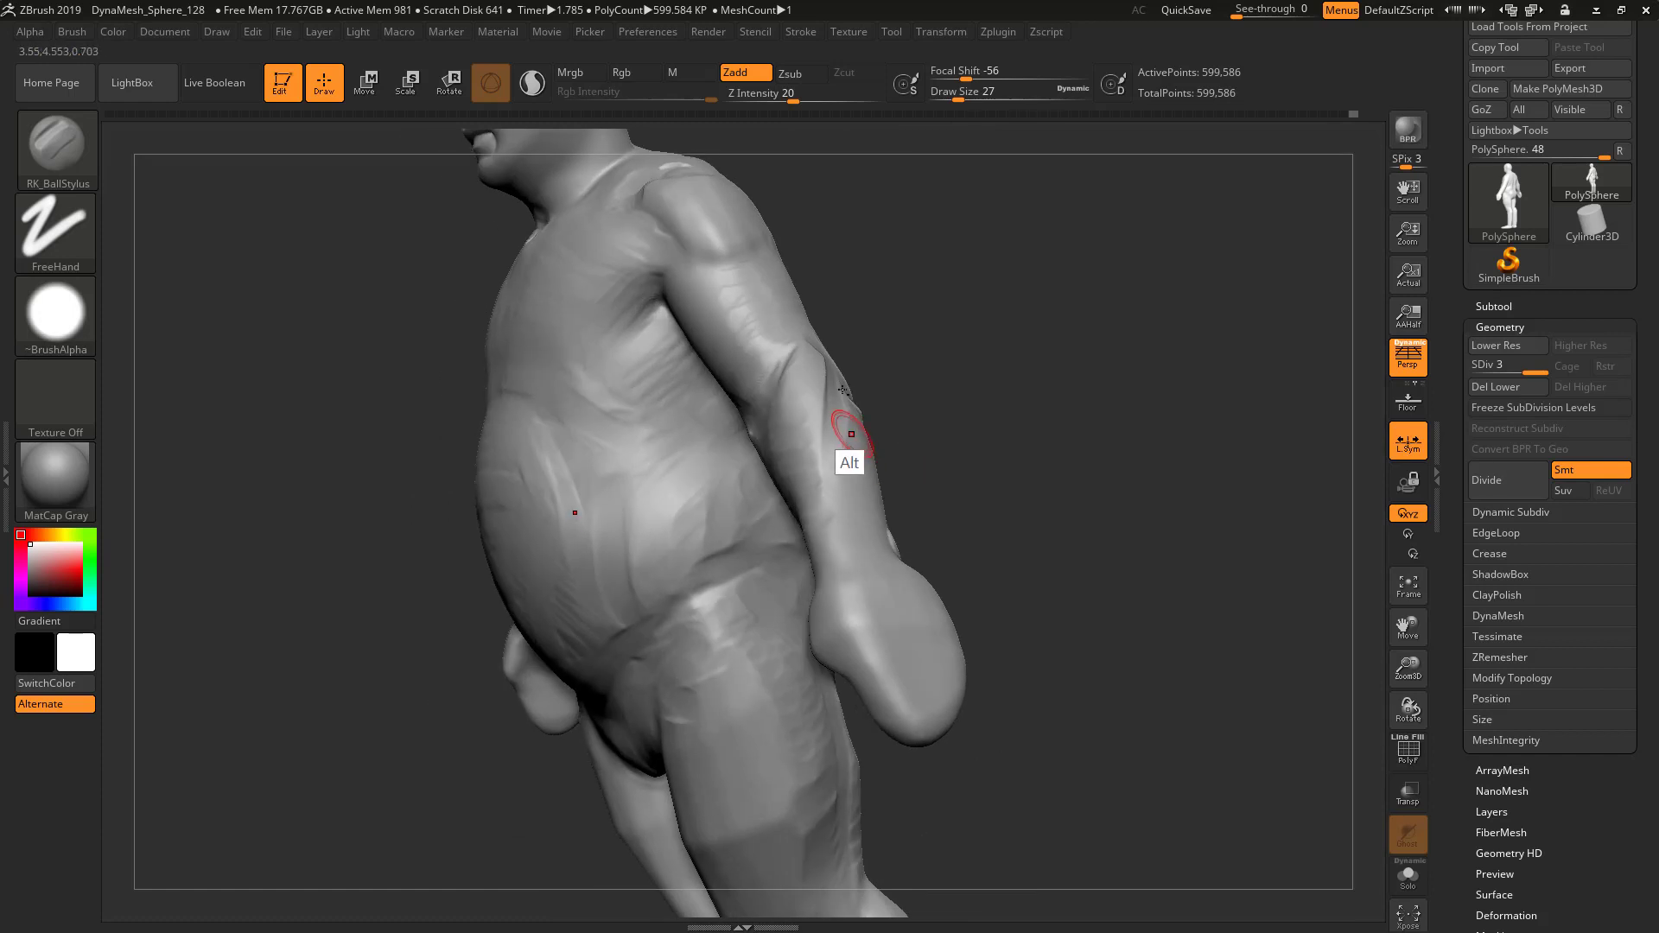
{"action": "left_click_drag", "start_coordinate": [833, 373], "coordinate": [844, 556], "text": "alt"}
{"action": "right_click_drag", "start_coordinate": [956, 574], "coordinate": [846, 553]}
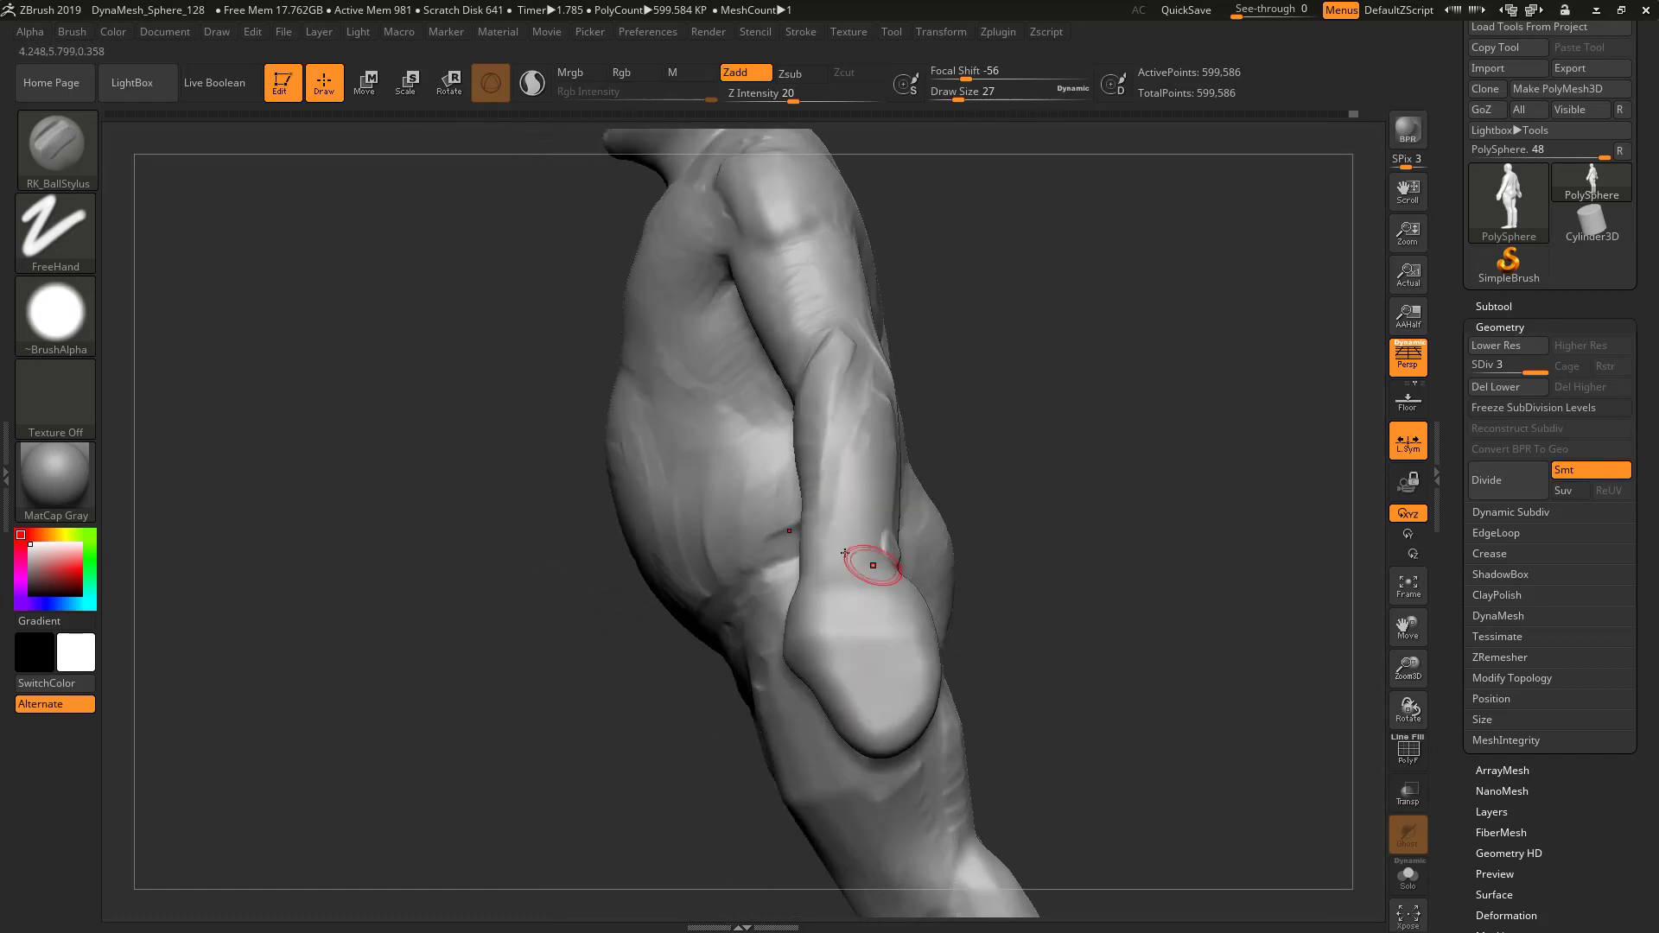
Carve across the wrist and the back of the hand to flatten them and blend in the wrist bone
{"action": "mouse_move", "coordinate": [813, 553]}
{"action": "left_mouse_down", "text": "alt"}
{"action": "mouse_move", "coordinate": [822, 660]}
{"action": "mouse_move", "coordinate": [903, 630]}
{"action": "mouse_move", "coordinate": [869, 660]}
{"action": "mouse_move", "coordinate": [918, 615]}
{"action": "left_mouse_up", "text": "alt"}
{"action": "right_click_drag", "start_coordinate": [1037, 587], "coordinate": [918, 578]}
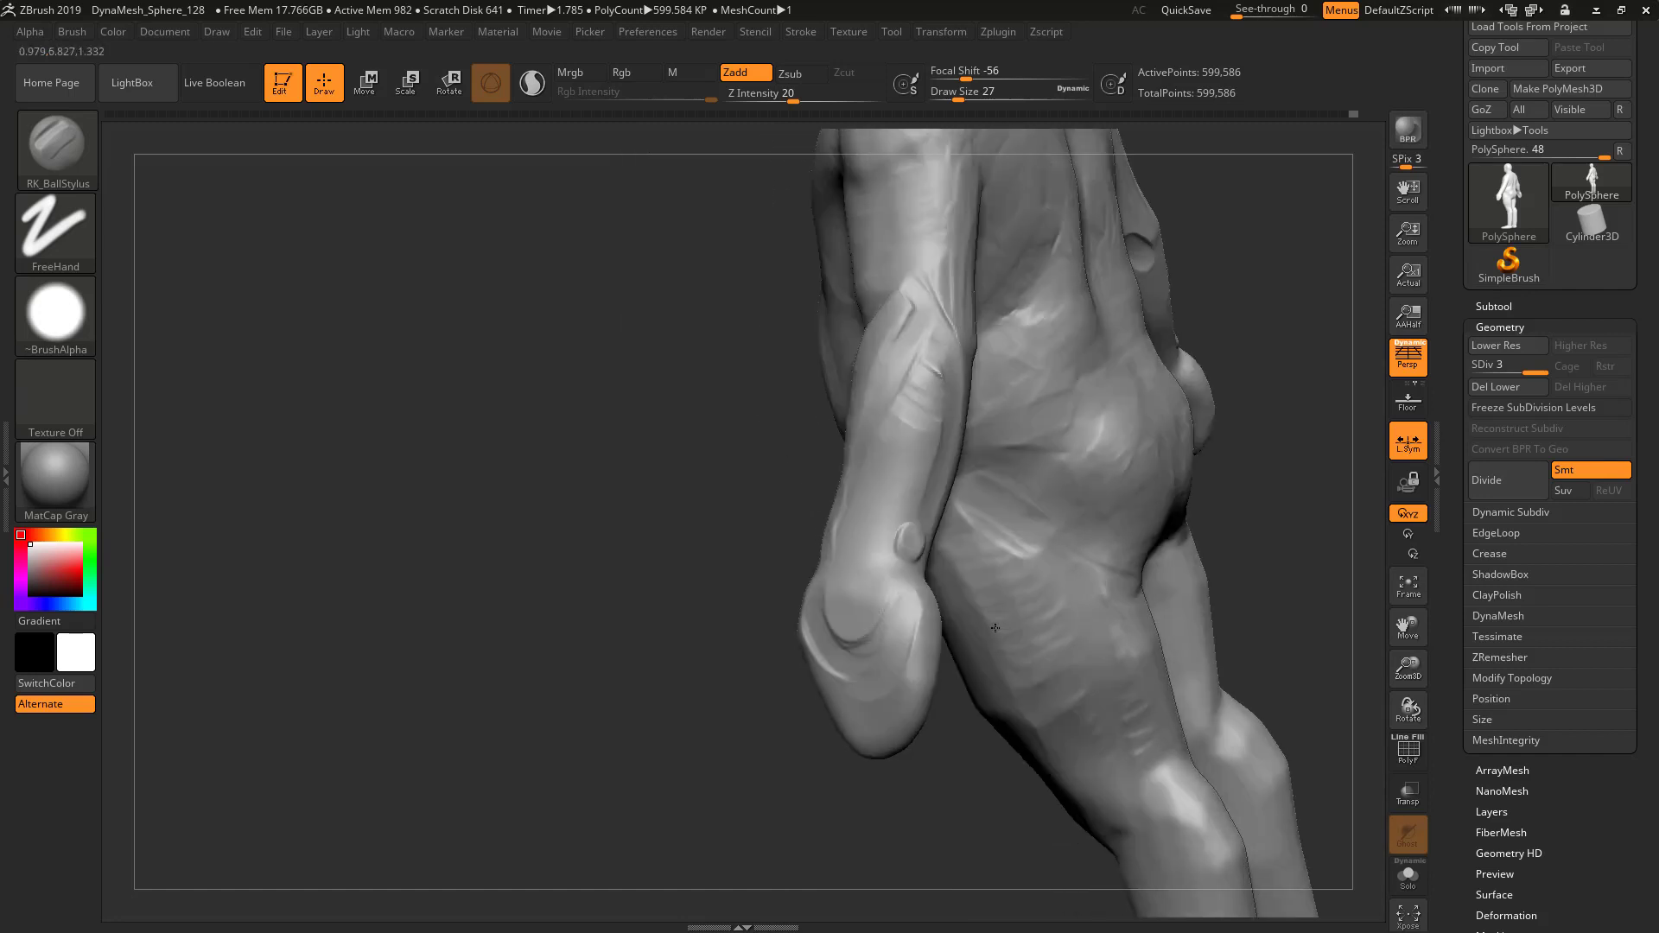
{"action": "mouse_move", "coordinate": [910, 561]}
{"action": "left_mouse_down", "text": "alt"}
{"action": "mouse_move", "coordinate": [890, 655]}
{"action": "mouse_move", "coordinate": [905, 616]}
{"action": "mouse_move", "coordinate": [860, 670]}
{"action": "mouse_move", "coordinate": [830, 635]}
{"action": "mouse_move", "coordinate": [838, 596]}
{"action": "mouse_move", "coordinate": [891, 568]}
{"action": "left_mouse_up", "text": "alt"}
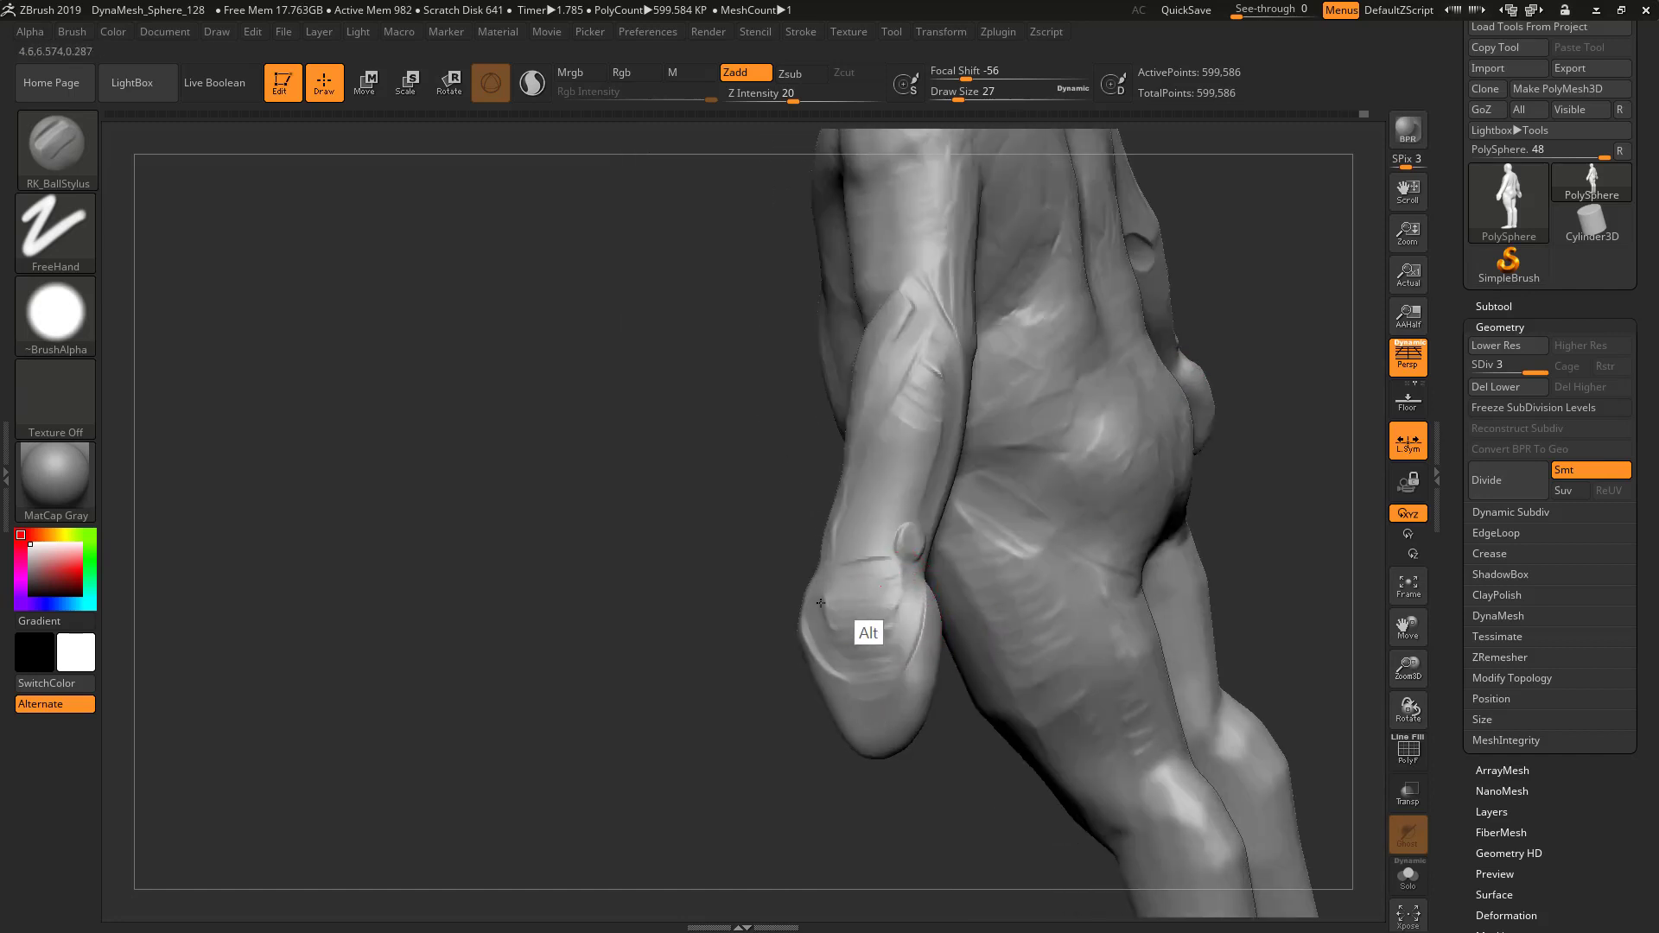
{"action": "mouse_move", "coordinate": [814, 619]}
{"action": "left_mouse_down", "text": "alt"}
{"action": "mouse_move", "coordinate": [821, 682]}
{"action": "mouse_move", "coordinate": [799, 635]}
{"action": "mouse_move", "coordinate": [851, 708]}
{"action": "mouse_move", "coordinate": [907, 584]}
{"action": "left_mouse_up", "text": "alt"}
{"action": "mouse_move", "coordinate": [913, 662]}
{"action": "left_mouse_down", "text": "alt"}
{"action": "mouse_move", "coordinate": [884, 613]}
{"action": "mouse_move", "coordinate": [919, 533]}
{"action": "mouse_move", "coordinate": [890, 520]}
{"action": "mouse_move", "coordinate": [888, 485]}
{"action": "left_mouse_up", "text": "alt"}
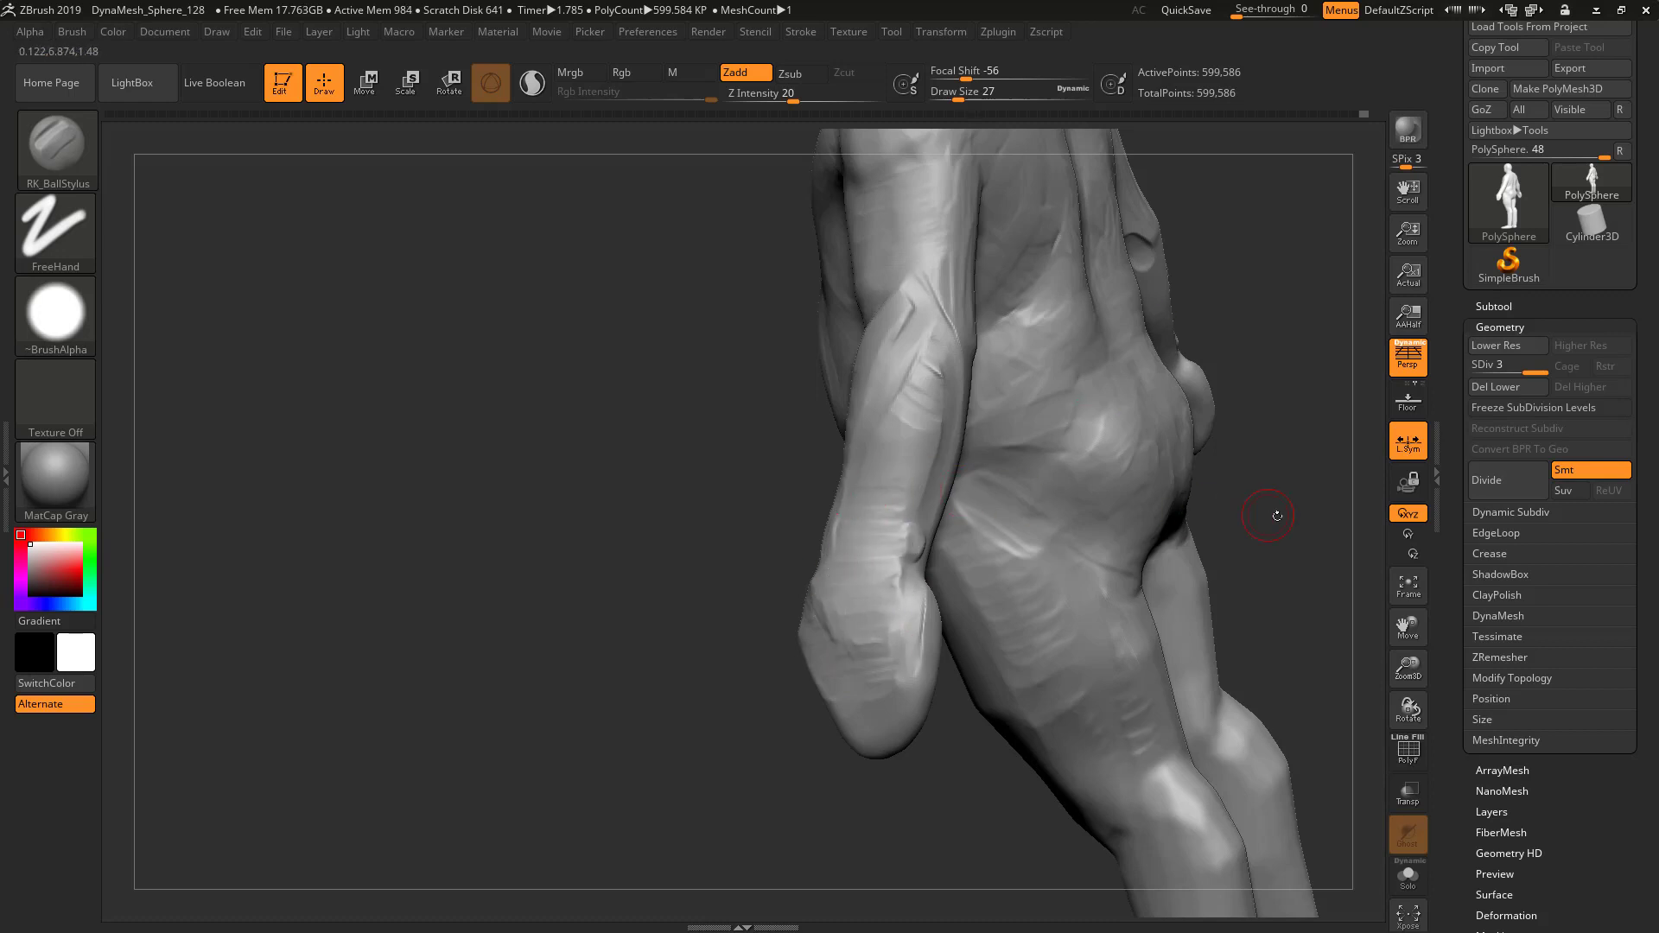
Carve curved strokes across the back of the hand below the wrist from a side view
{"action": "left_click_drag", "start_coordinate": [1278, 516], "coordinate": [1015, 519]}
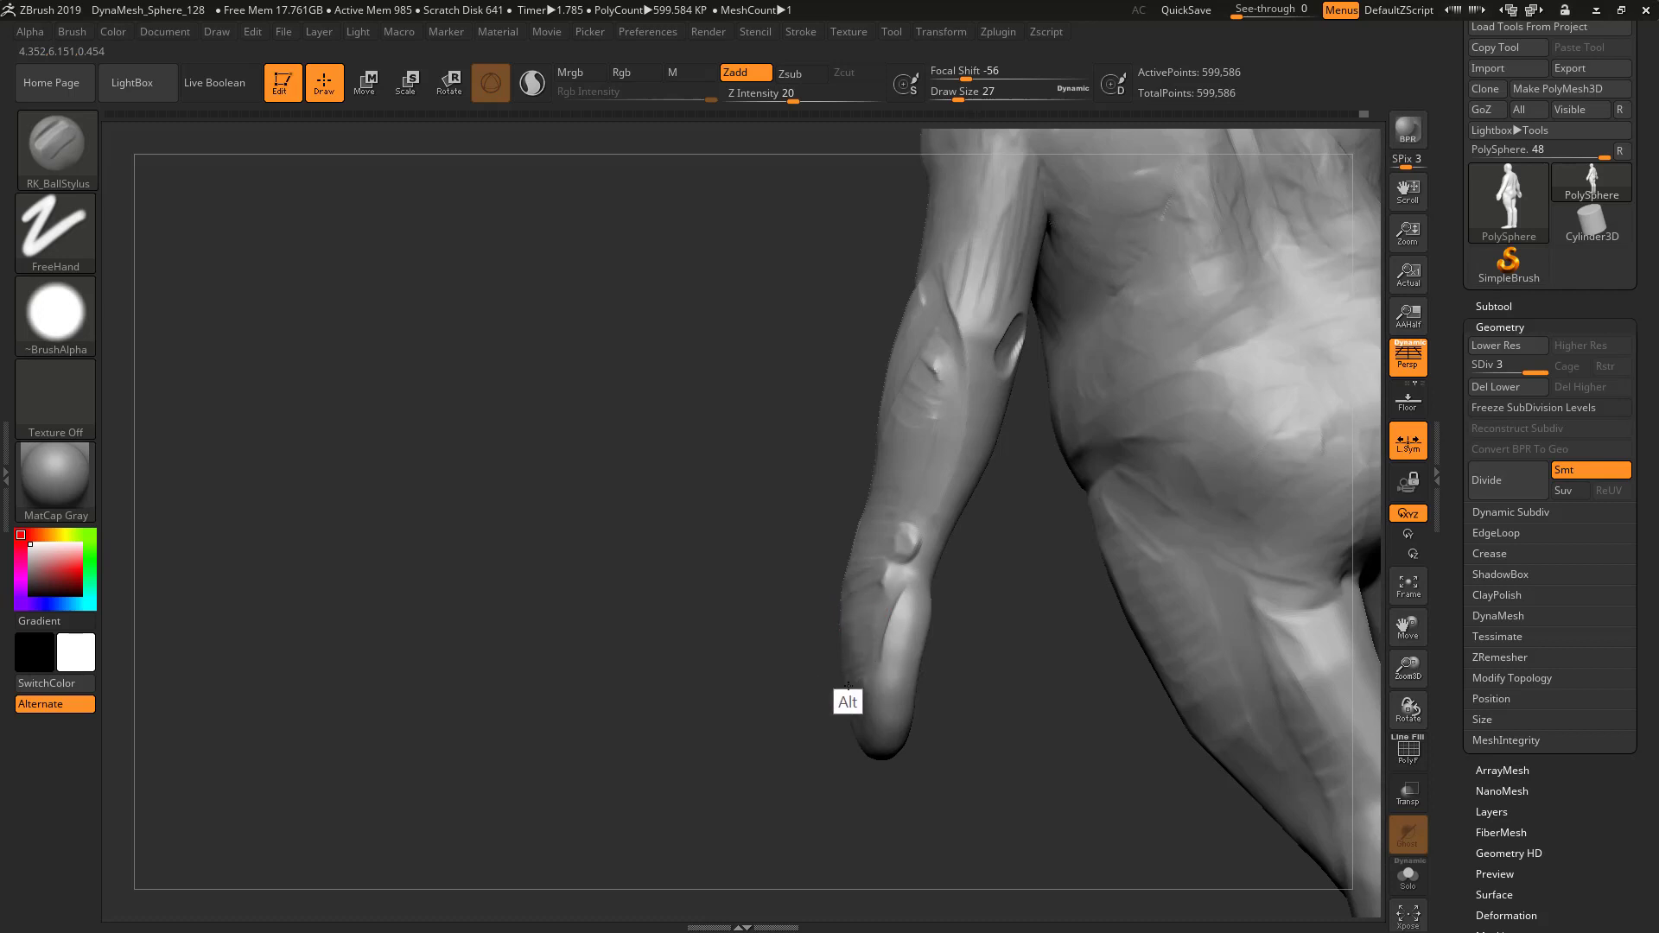
{"action": "left_click_drag", "start_coordinate": [700, 724], "coordinate": [941, 717]}
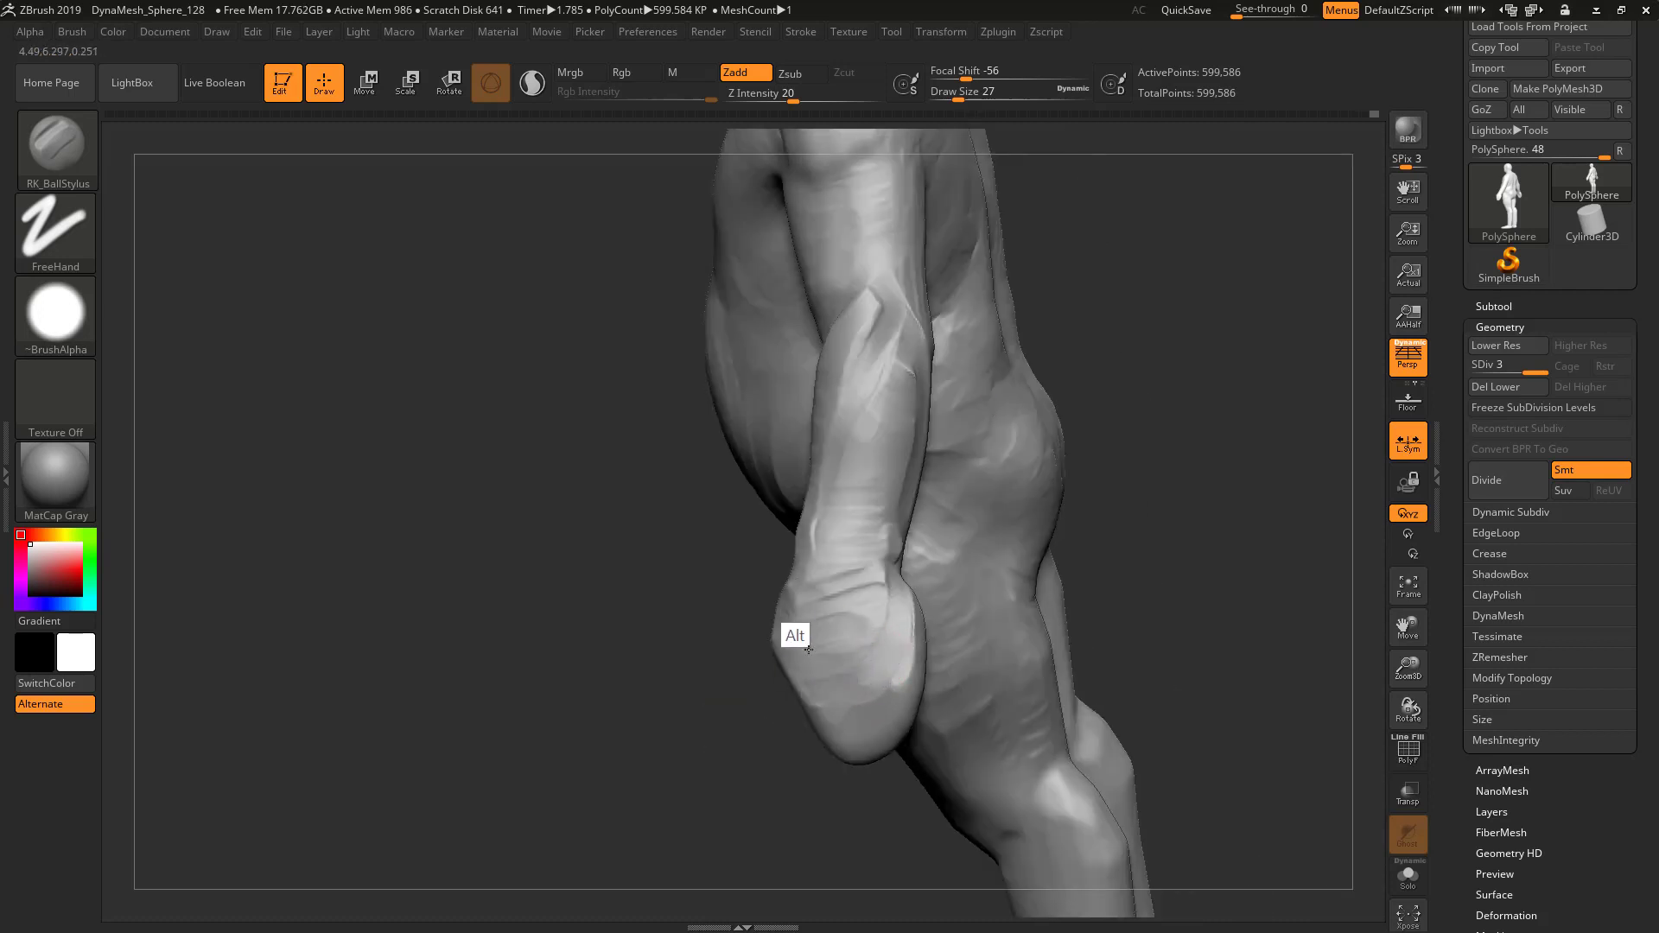
{"action": "mouse_move", "coordinate": [808, 649]}
{"action": "left_mouse_down", "text": "alt"}
{"action": "mouse_move", "coordinate": [791, 596]}
{"action": "mouse_move", "coordinate": [799, 635]}
{"action": "mouse_move", "coordinate": [886, 654]}
{"action": "left_mouse_up", "text": "alt"}
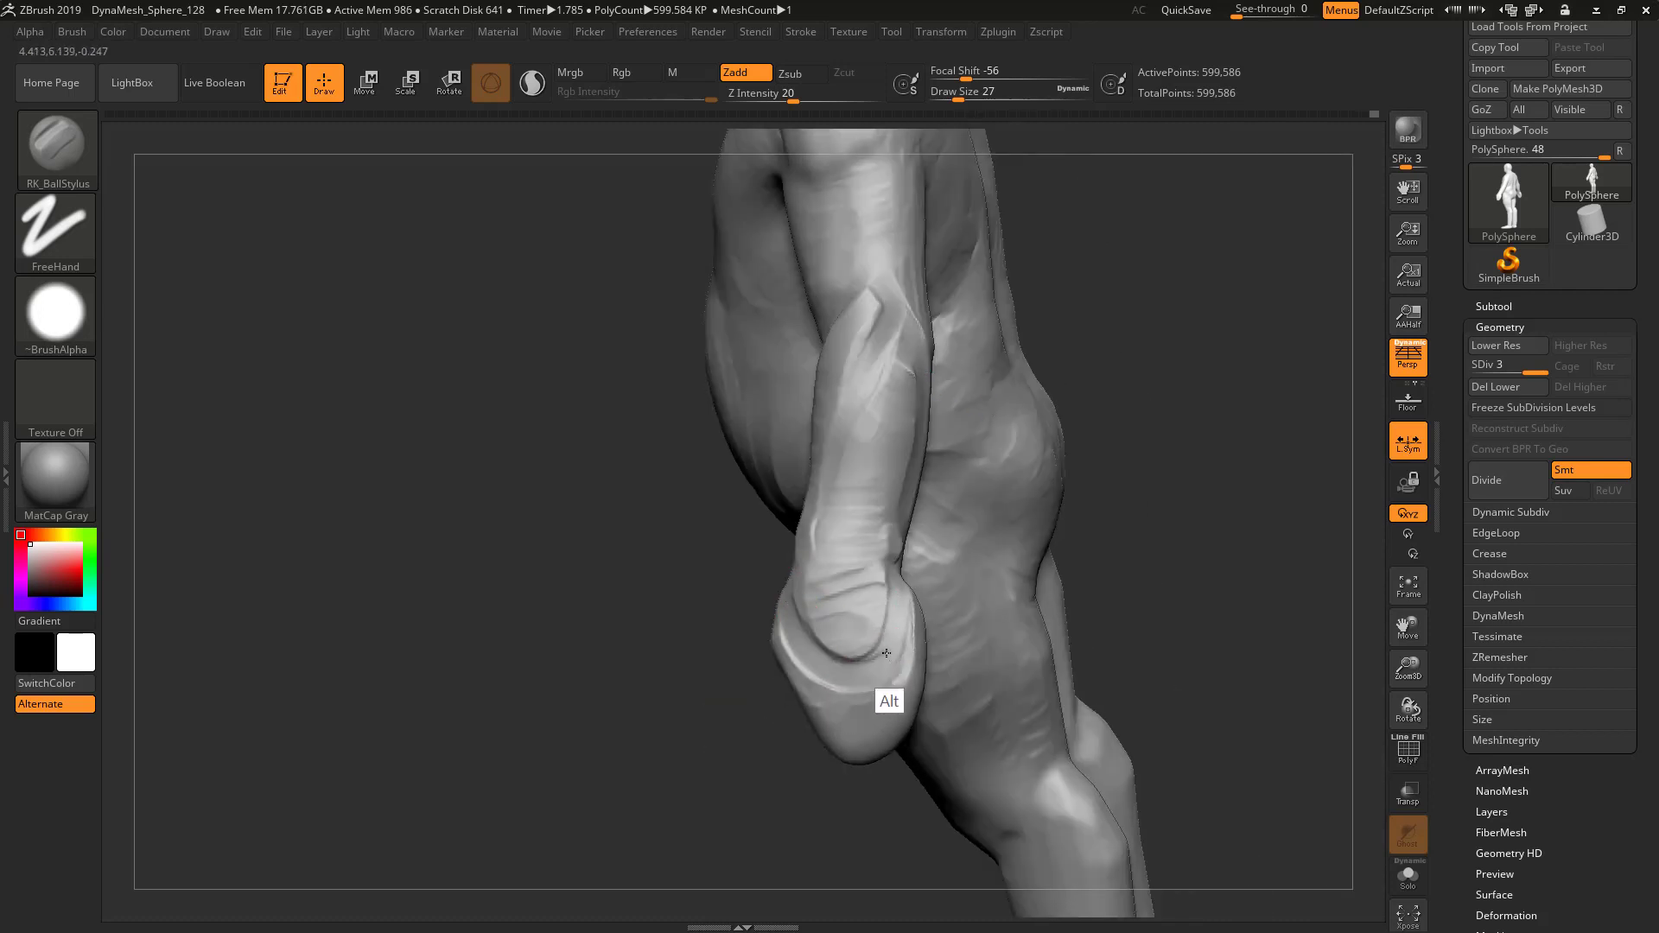
Sculpt the thumb base on the inner side of the hand and carve the transition into the wrist and palm
{"action": "left_click_drag", "start_coordinate": [1096, 588], "coordinate": [1214, 586]}
{"action": "mouse_move", "coordinate": [840, 701]}
{"action": "left_mouse_down", "text": "alt"}
{"action": "mouse_move", "coordinate": [890, 689]}
{"action": "mouse_move", "coordinate": [893, 706]}
{"action": "mouse_move", "coordinate": [901, 659]}
{"action": "mouse_move", "coordinate": [868, 644]}
{"action": "mouse_move", "coordinate": [823, 658]}
{"action": "mouse_move", "coordinate": [799, 627]}
{"action": "mouse_move", "coordinate": [819, 589]}
{"action": "mouse_move", "coordinate": [828, 687]}
{"action": "mouse_move", "coordinate": [788, 706]}
{"action": "mouse_move", "coordinate": [800, 667]}
{"action": "mouse_move", "coordinate": [811, 684]}
{"action": "left_mouse_up", "text": "alt"}
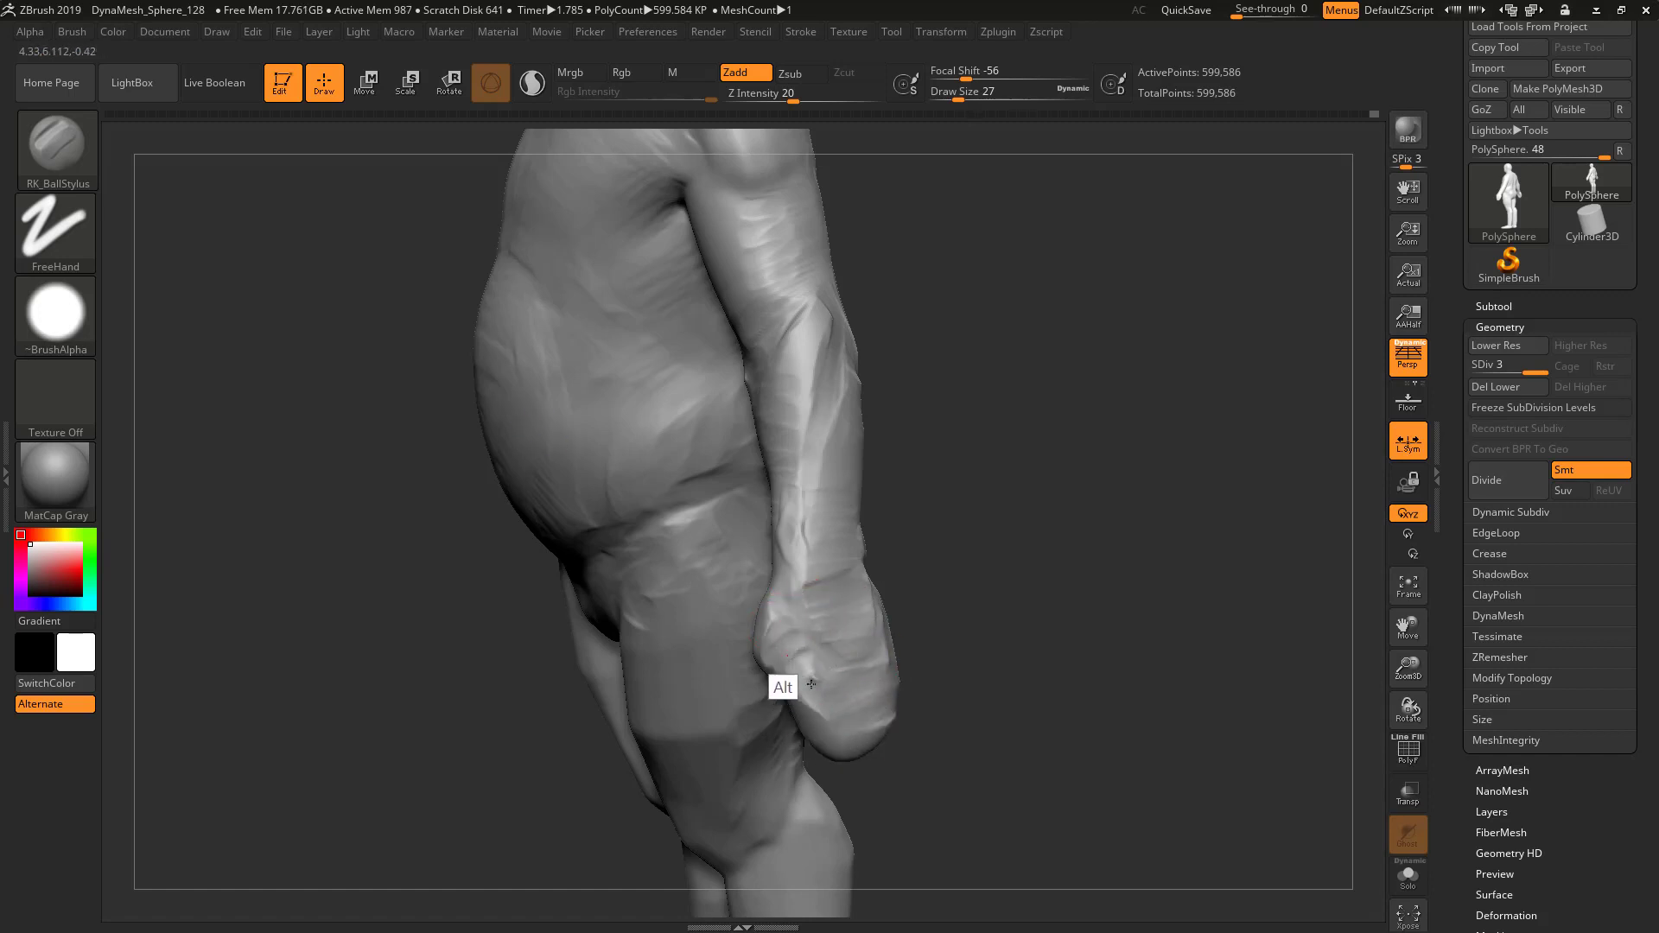
{"action": "left_click_drag", "start_coordinate": [989, 685], "coordinate": [1063, 658]}
{"action": "left_click_drag", "start_coordinate": [849, 685], "coordinate": [890, 661]}
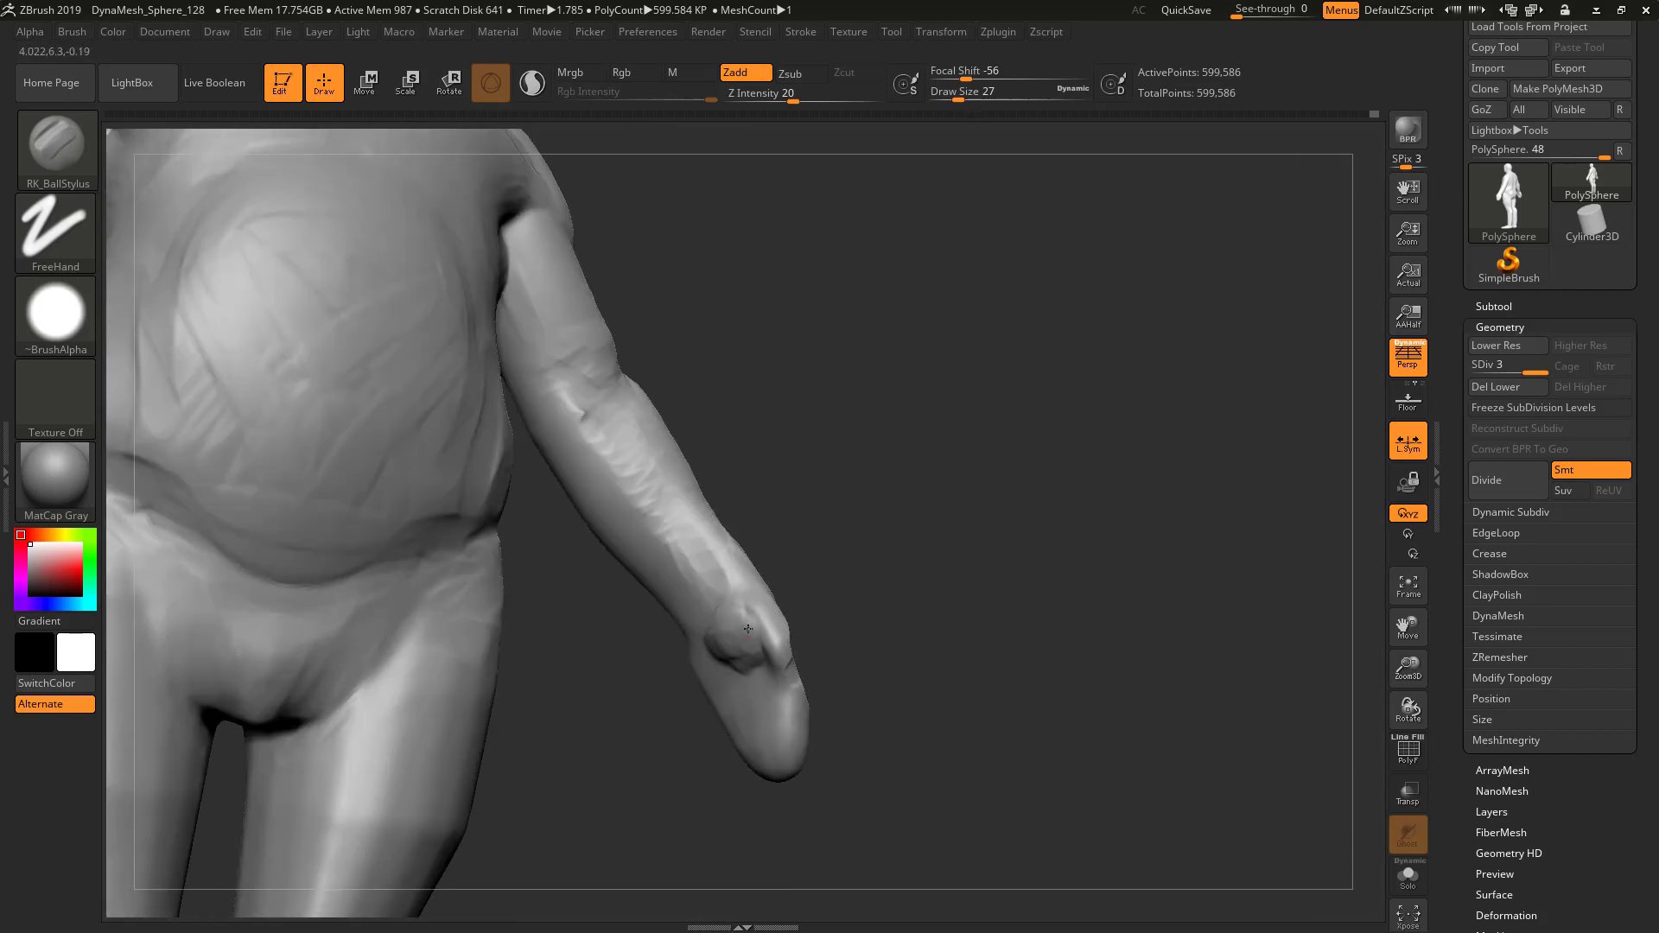
{"action": "left_click_drag", "start_coordinate": [851, 678], "coordinate": [869, 606]}
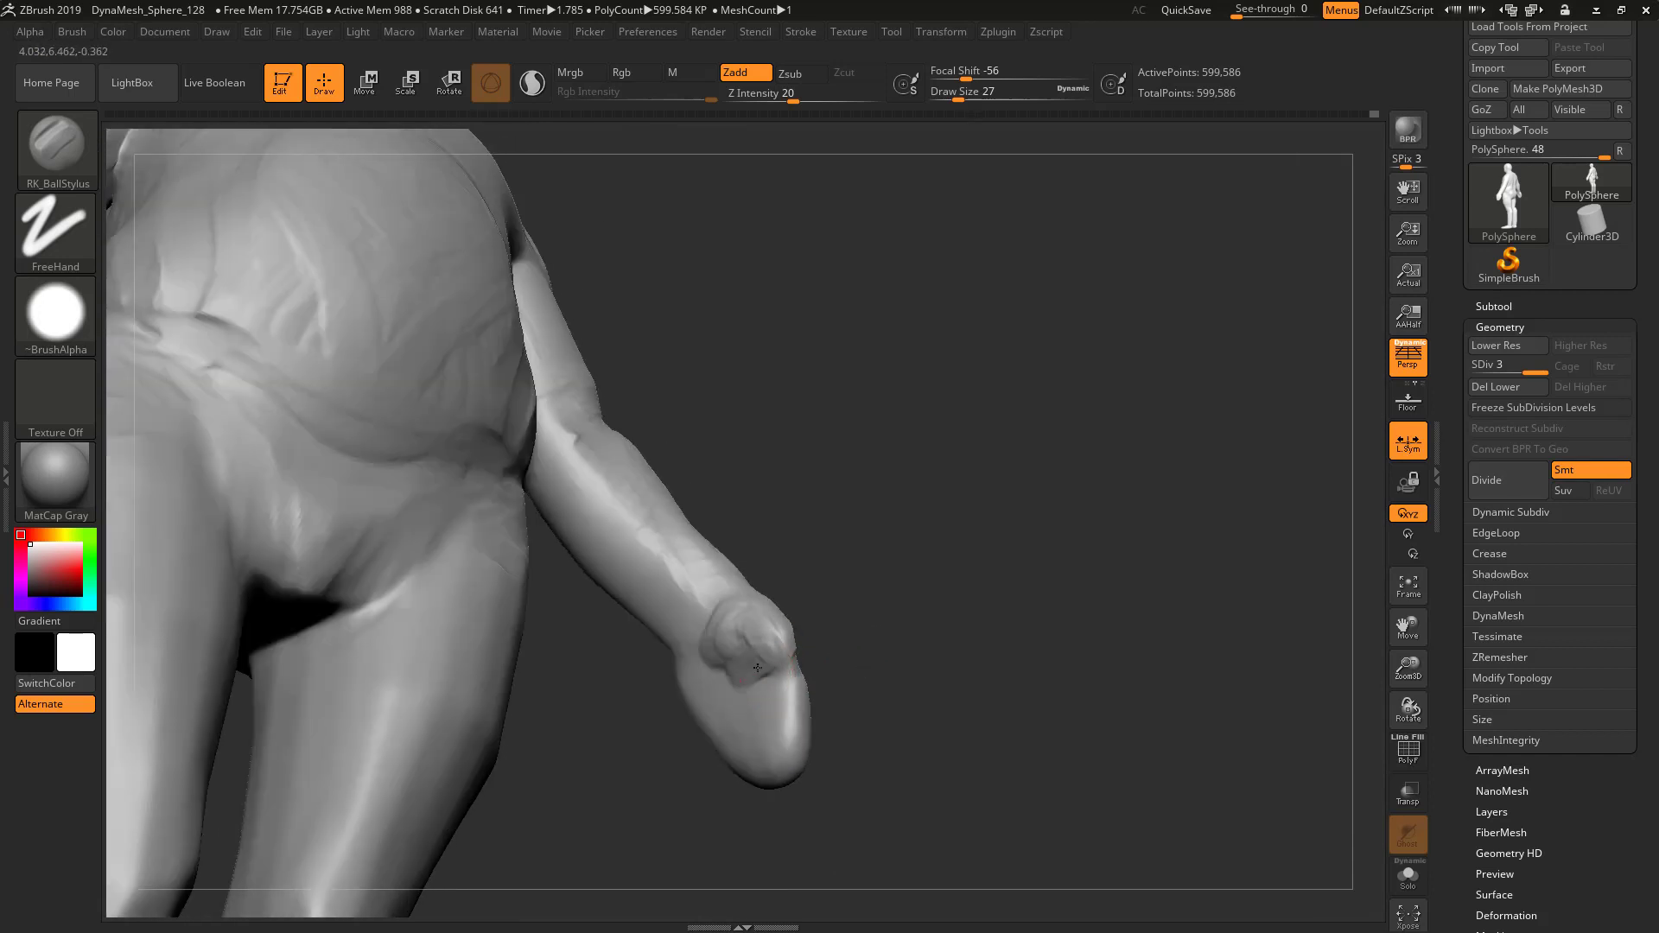
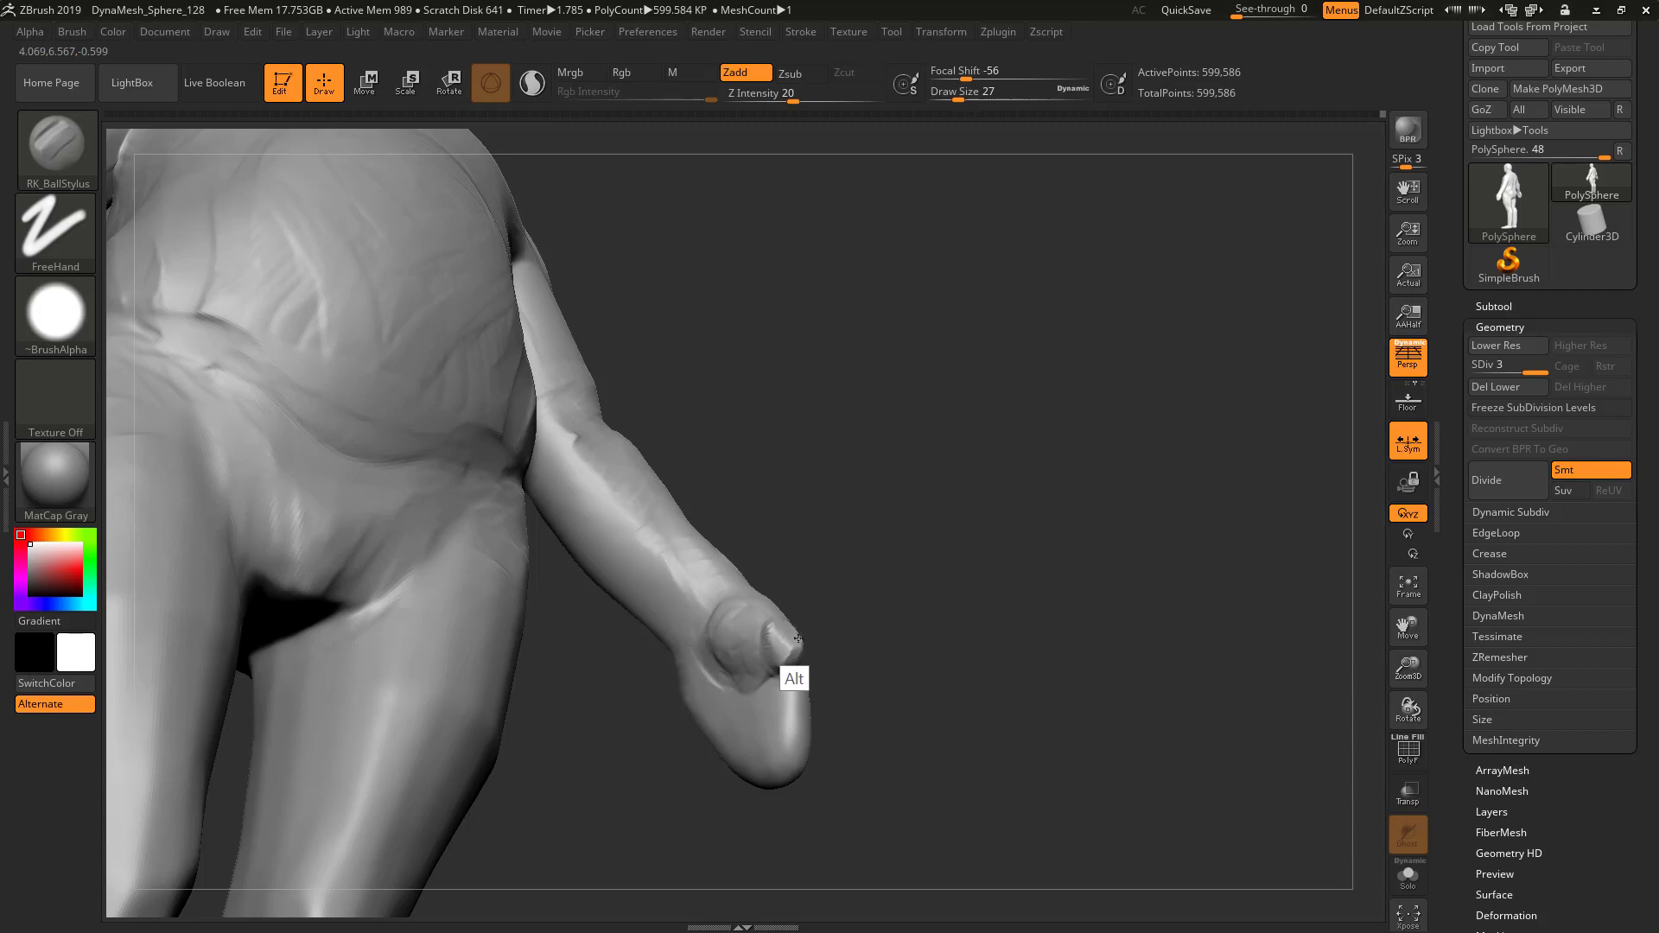
{"action": "right_click_drag", "start_coordinate": [921, 648], "coordinate": [796, 670]}
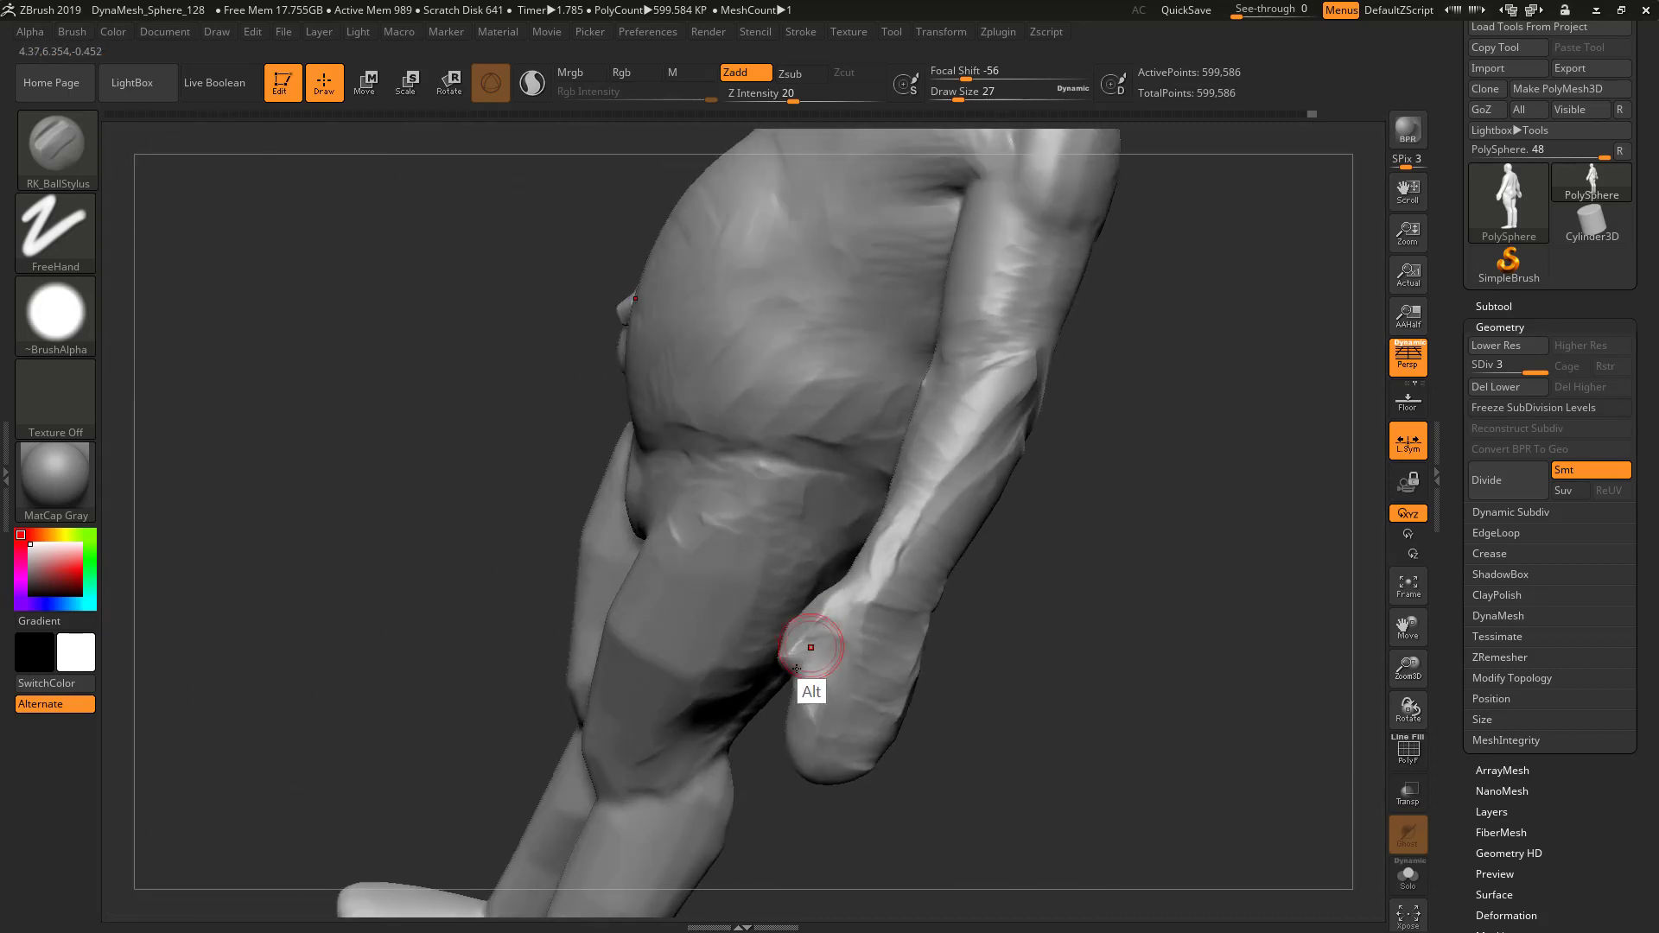
Carve and blend the shoulder muscle and the top of the shoulder with RK_BallStylus at draw size 46
{"action": "right_click_drag", "start_coordinate": [981, 693], "coordinate": [886, 545], "text": "shift"}
{"action": "mouse_move", "coordinate": [933, 648]}
{"action": "right_mouse_down"}
{"action": "mouse_move", "coordinate": [1197, 667]}
{"action": "mouse_move", "coordinate": [1141, 687]}
{"action": "right_mouse_up"}
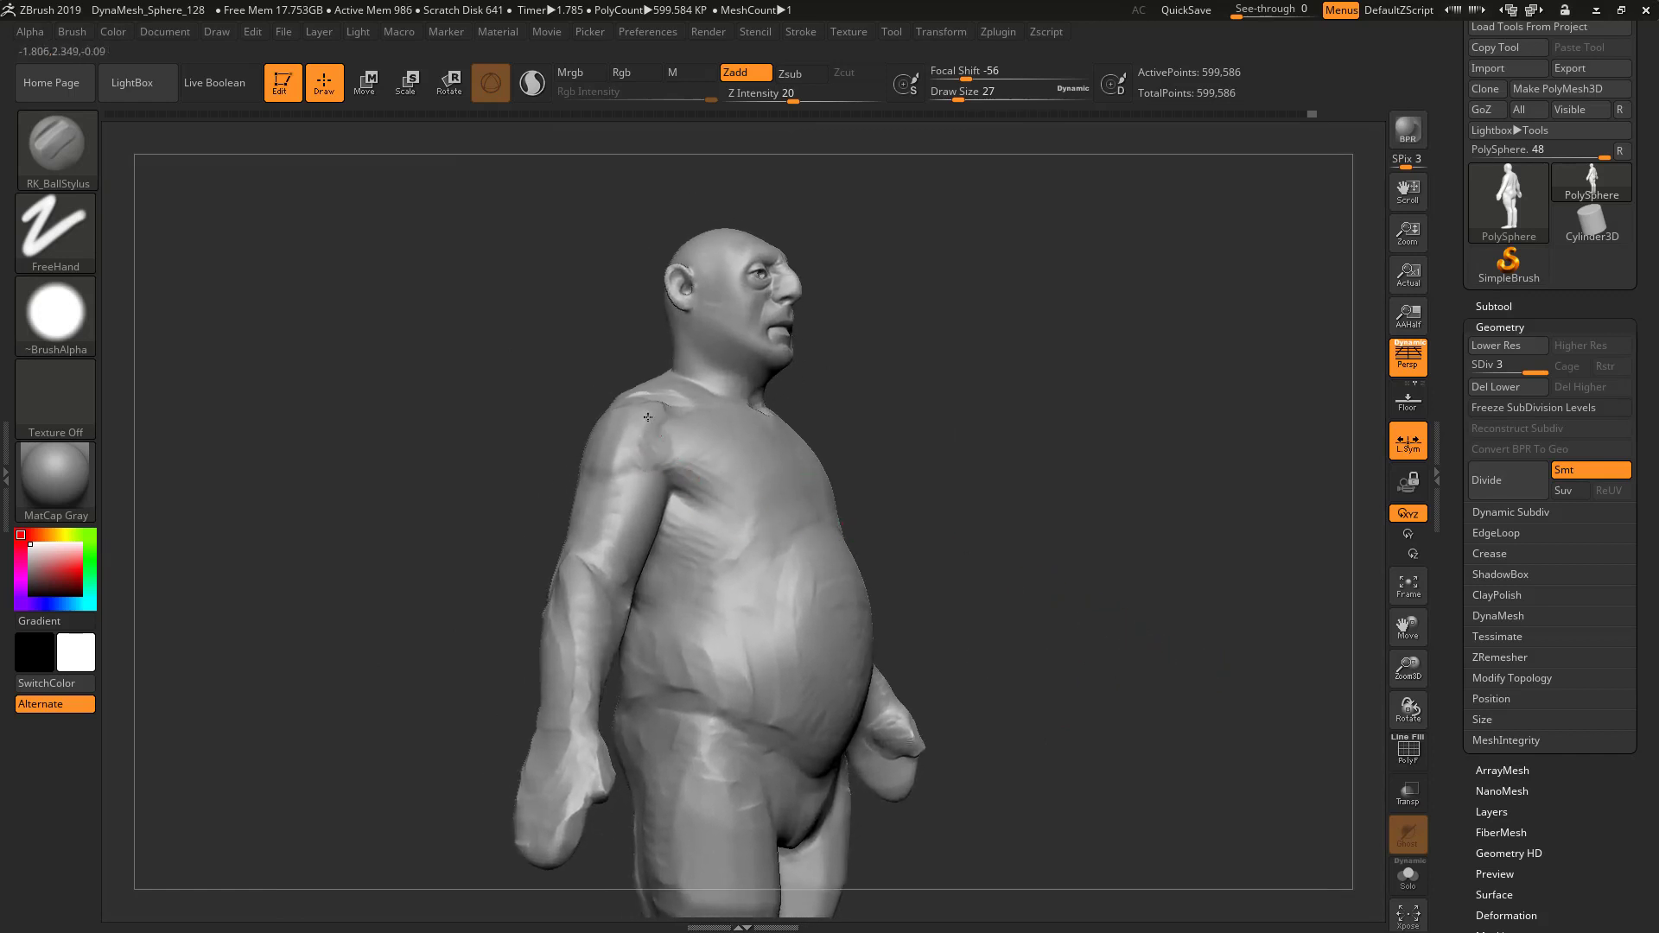
{"action": "right_click_drag", "start_coordinate": [667, 420], "coordinate": [699, 482], "text": "shift"}
{"action": "left_click_drag", "start_coordinate": [637, 473], "coordinate": [592, 462]}
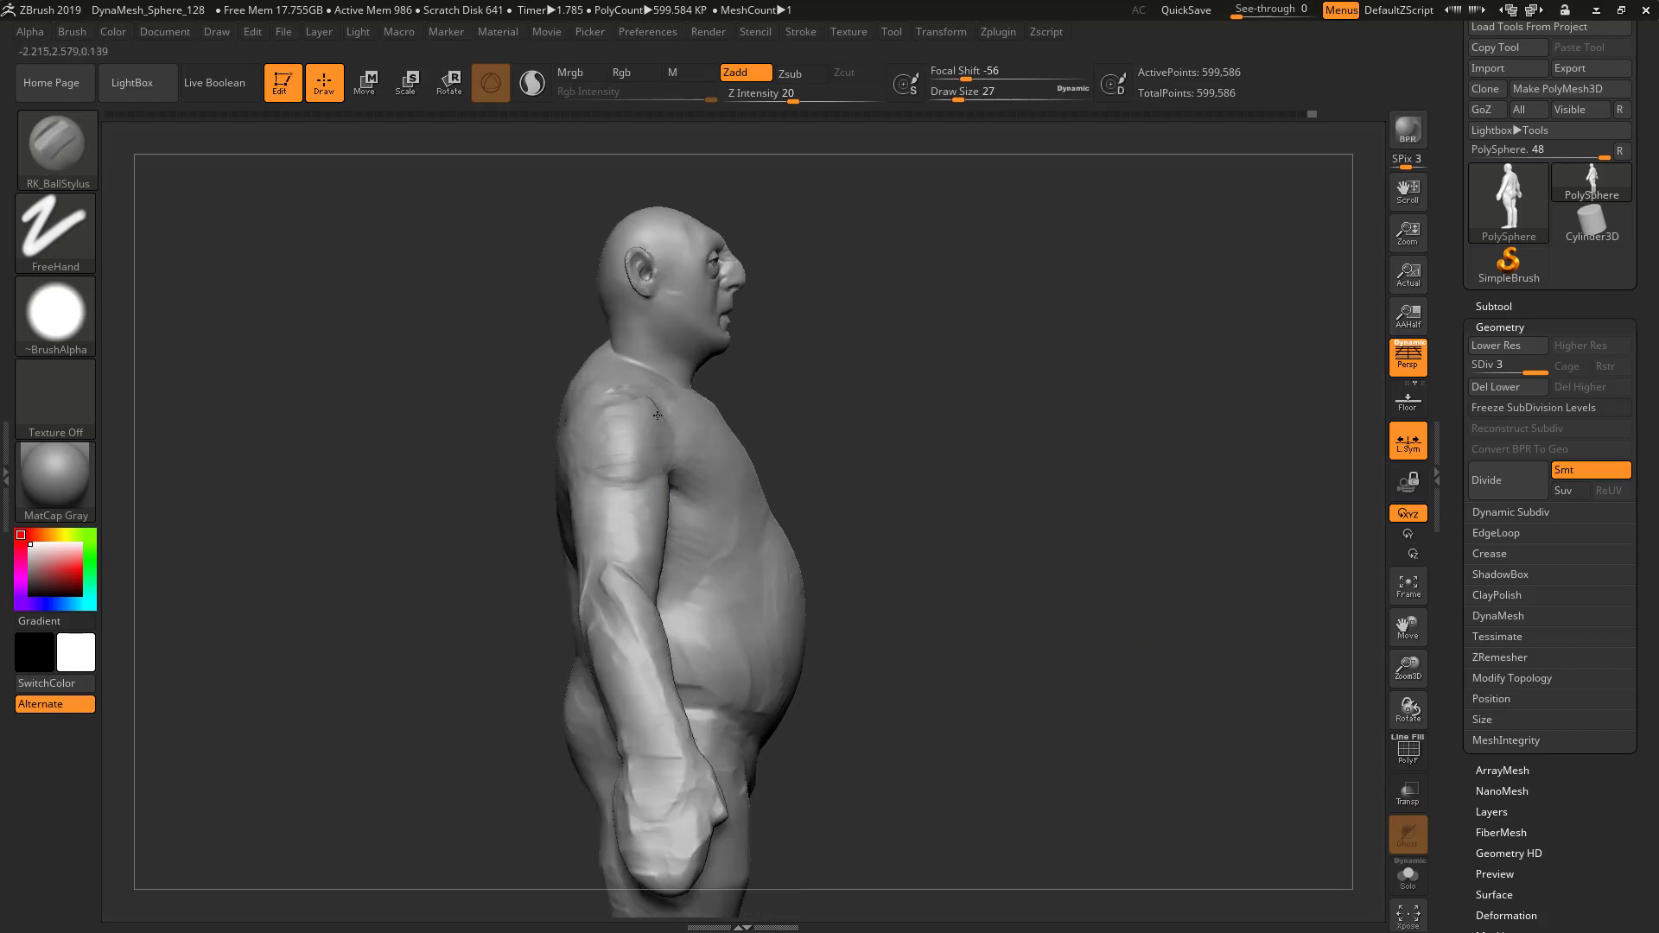
{"action": "right_click_drag", "start_coordinate": [658, 416], "coordinate": [624, 422]}
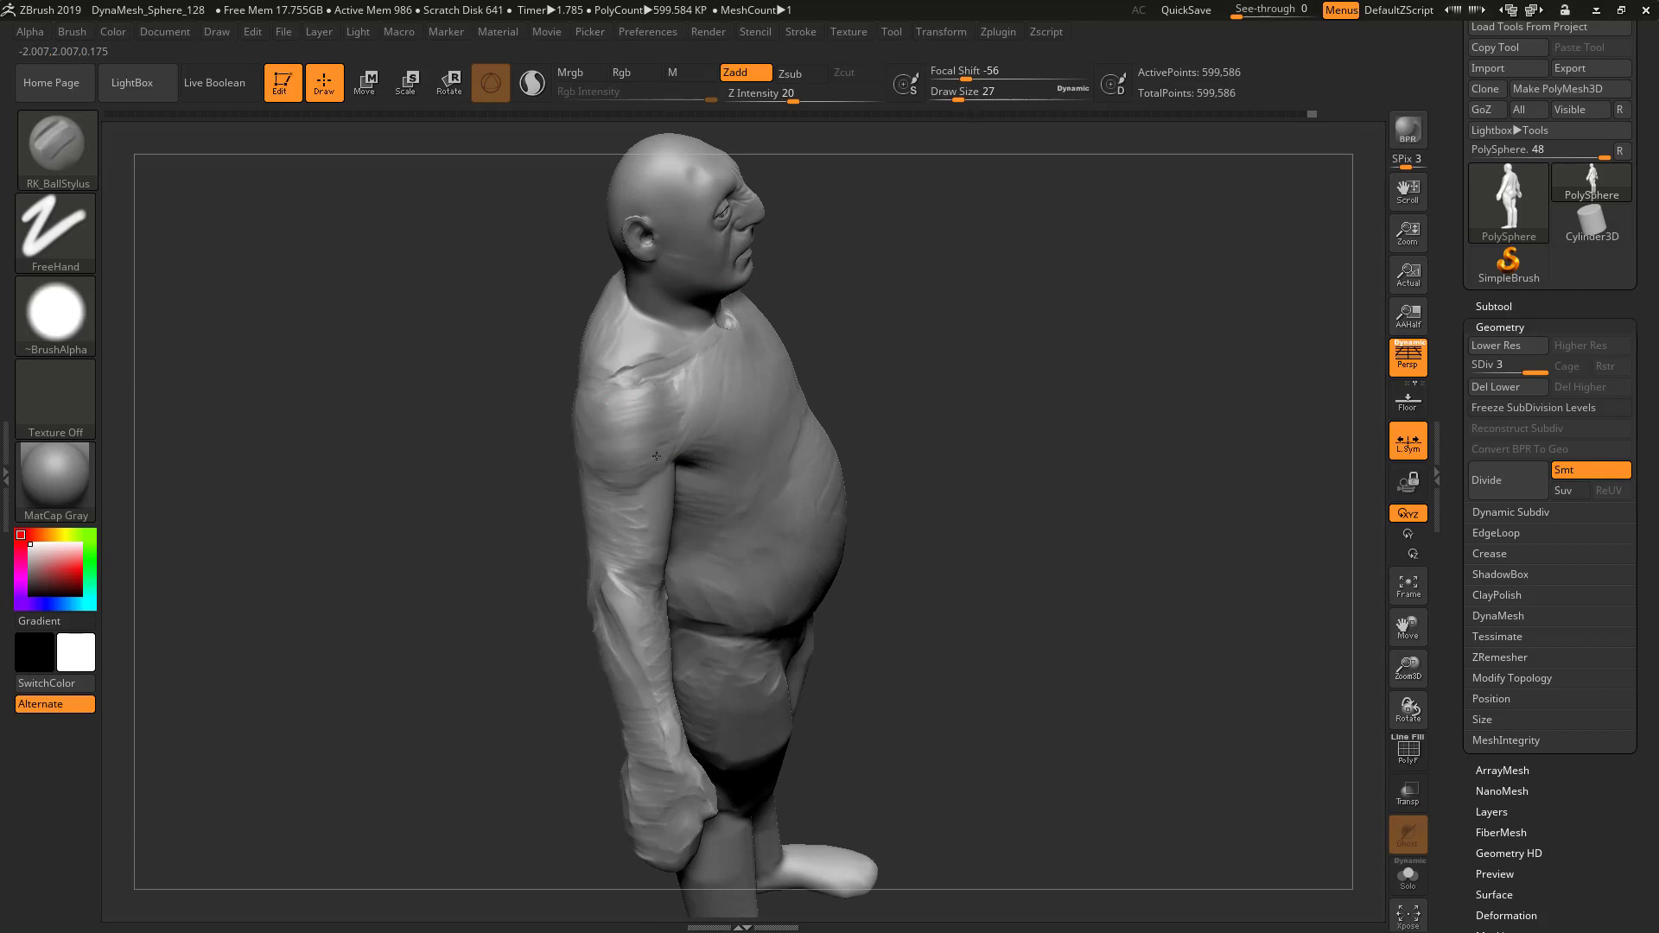
{"action": "key", "text": "s"}
{"action": "left_click_drag", "start_coordinate": [643, 481], "coordinate": [650, 480]}
{"action": "left_click_drag", "start_coordinate": [625, 371], "coordinate": [634, 366], "text": "alt"}
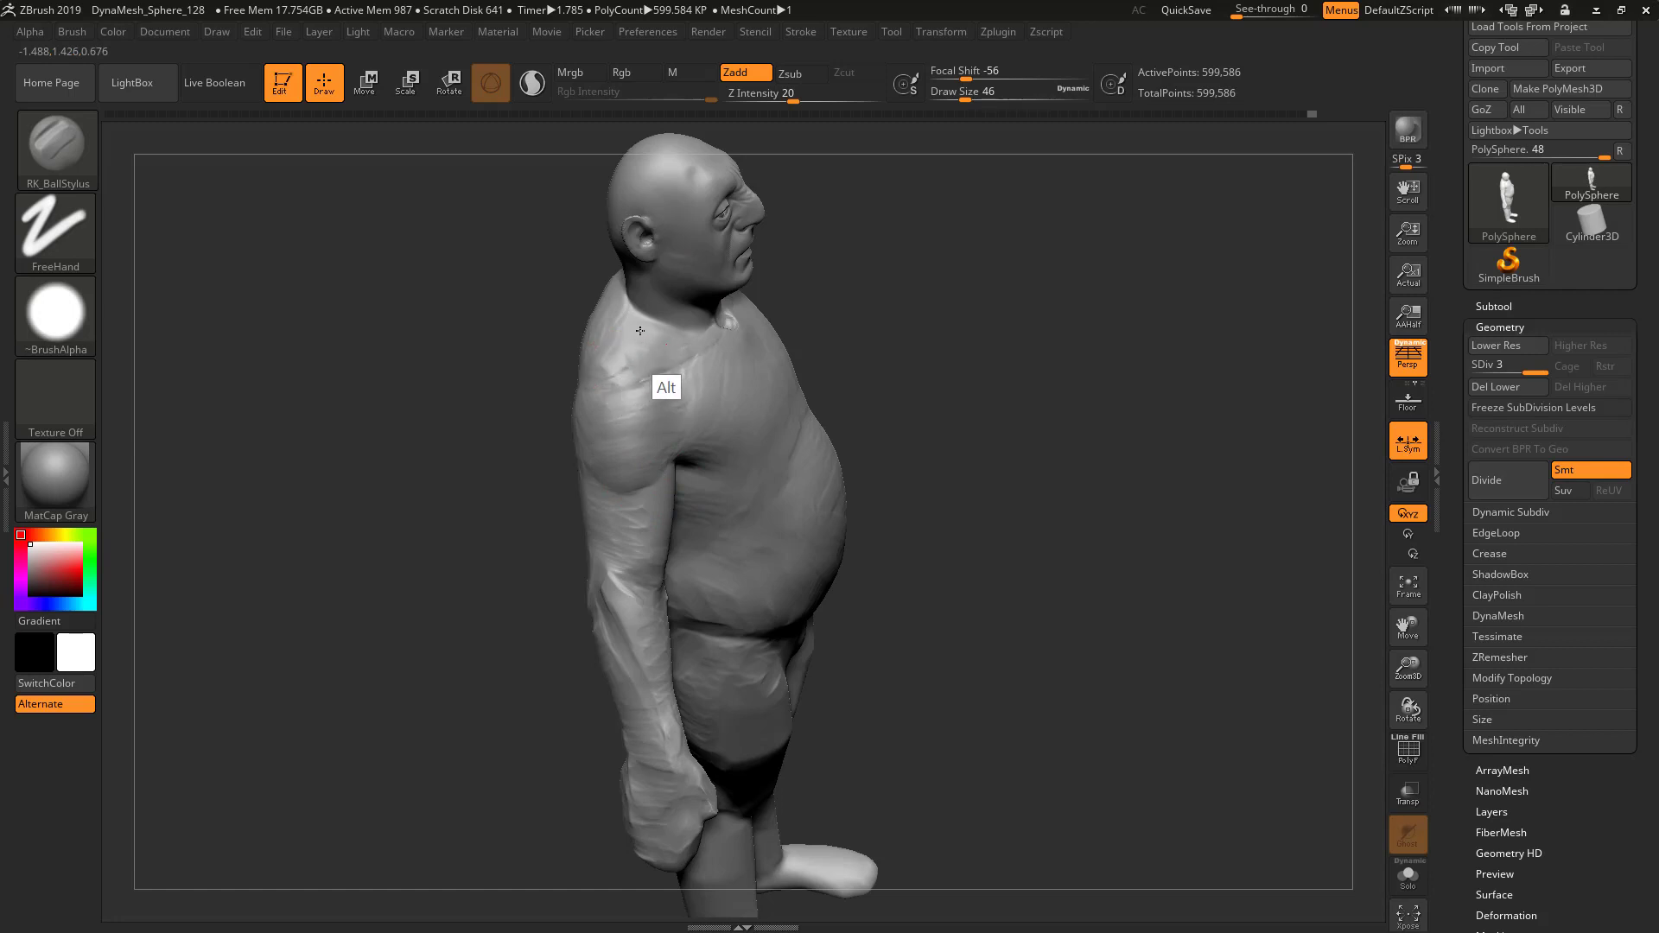
Shape the upper chest below the collarbones and carve the chest muscle lines running towards the armpits
{"action": "right_click_drag", "start_coordinate": [766, 360], "coordinate": [730, 334]}
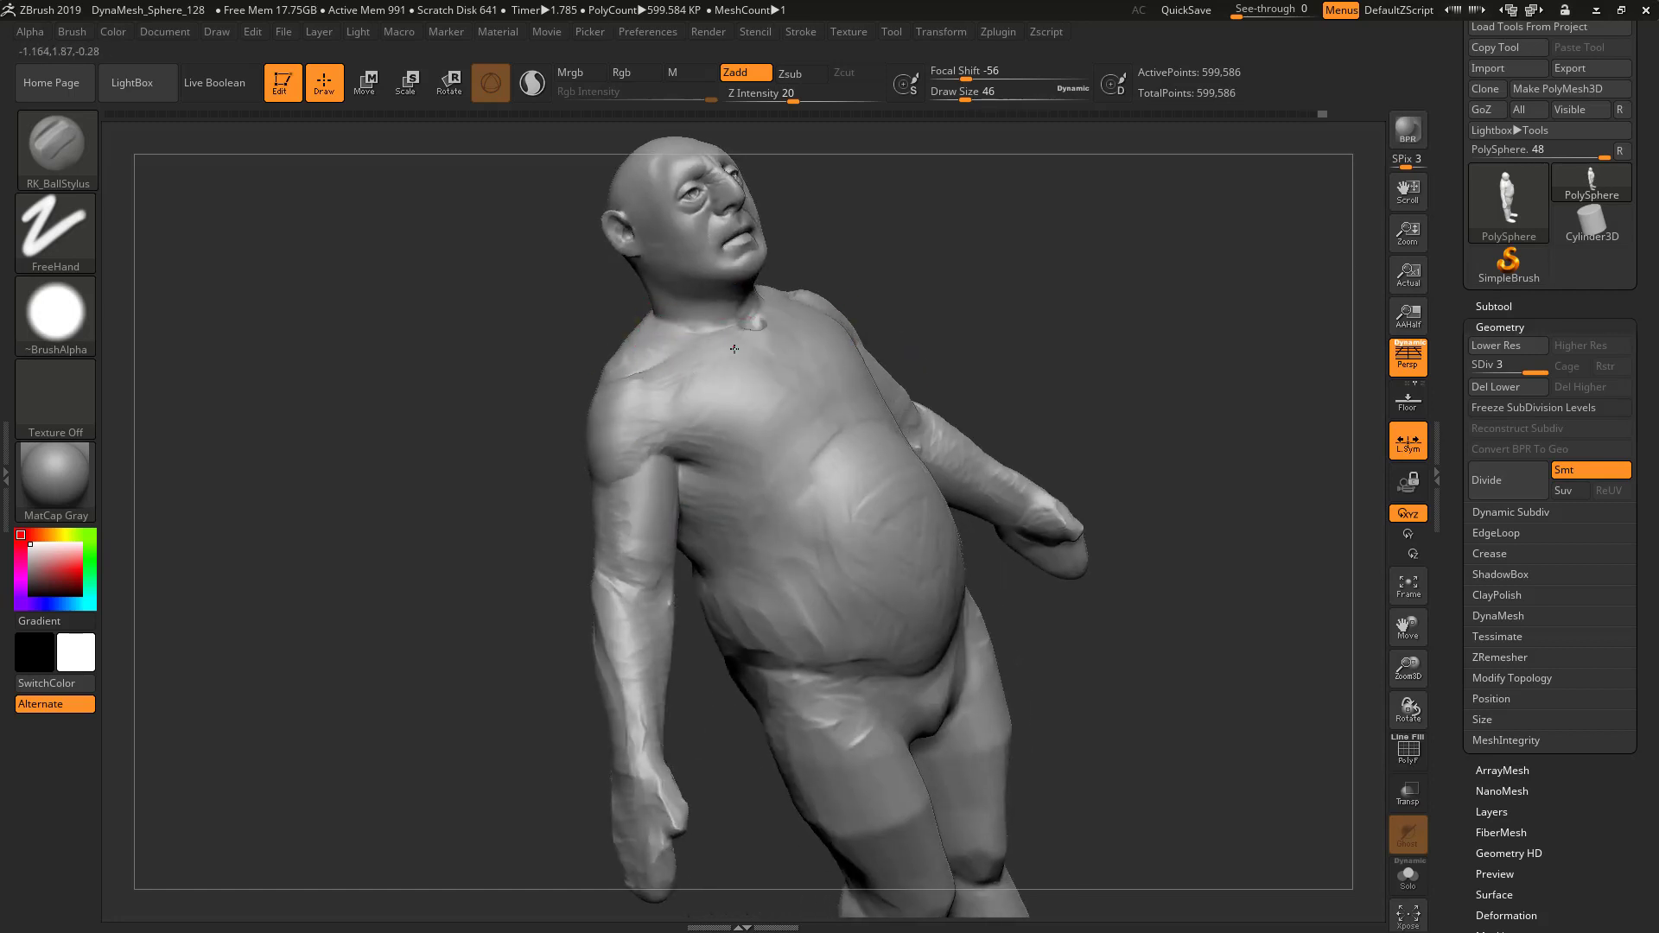
{"action": "mouse_move", "coordinate": [735, 349]}
{"action": "left_mouse_down"}
{"action": "mouse_move", "coordinate": [635, 384]}
{"action": "mouse_move", "coordinate": [687, 370]}
{"action": "left_mouse_up"}
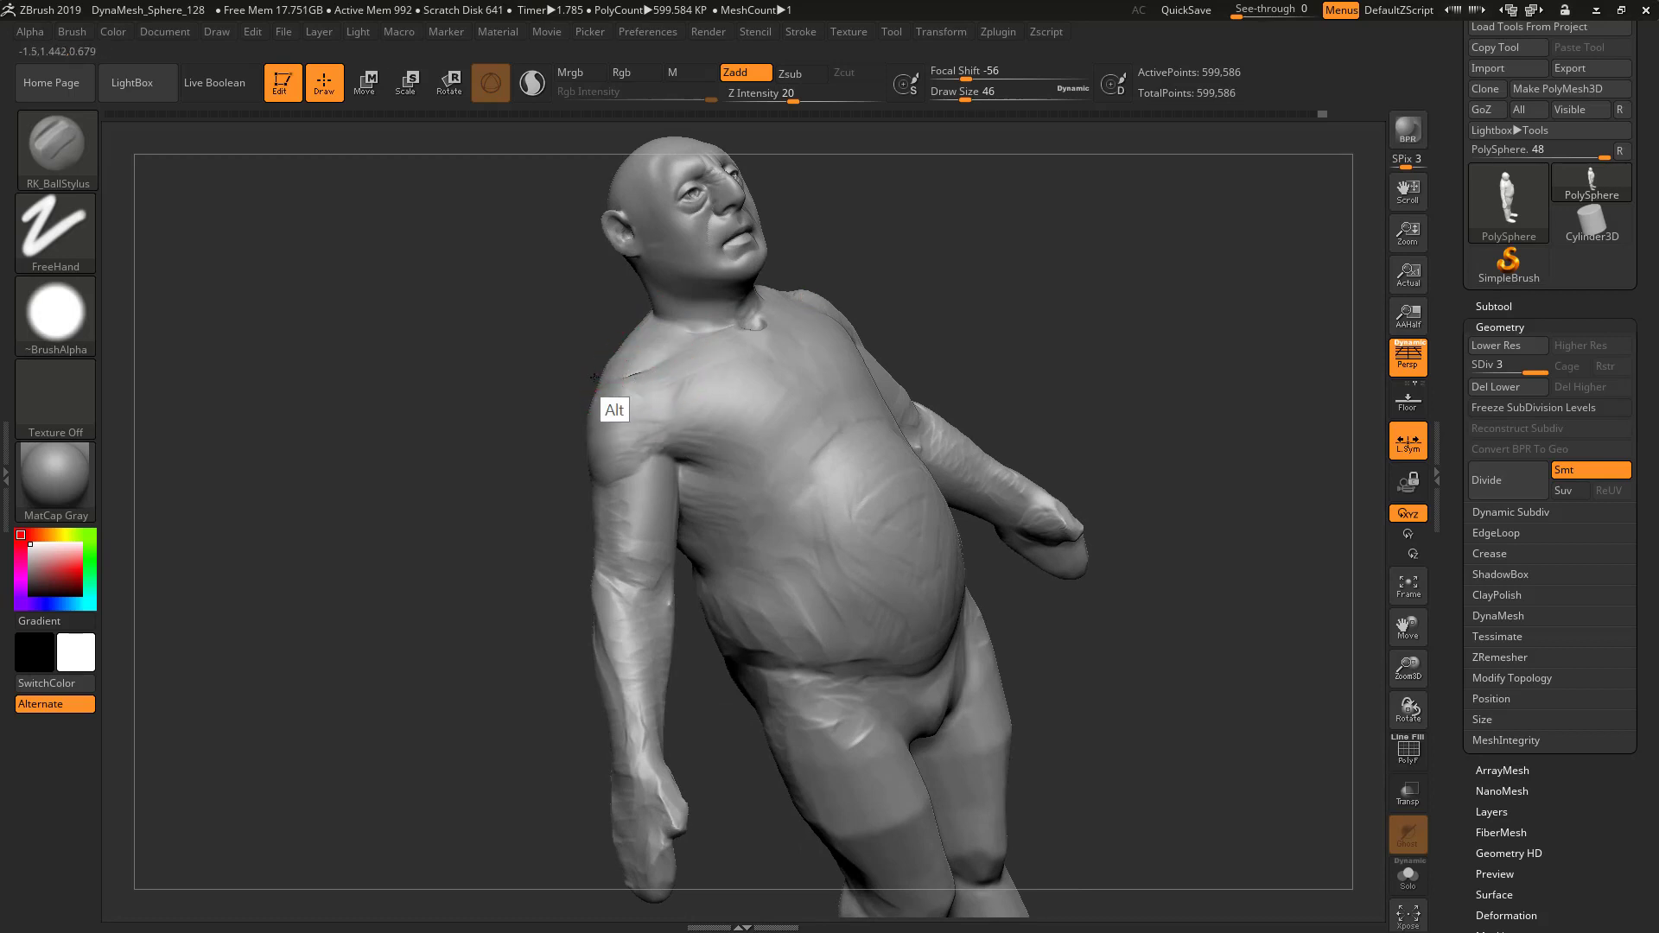
{"action": "right_click_drag", "start_coordinate": [852, 296], "coordinate": [890, 318], "text": "shift"}
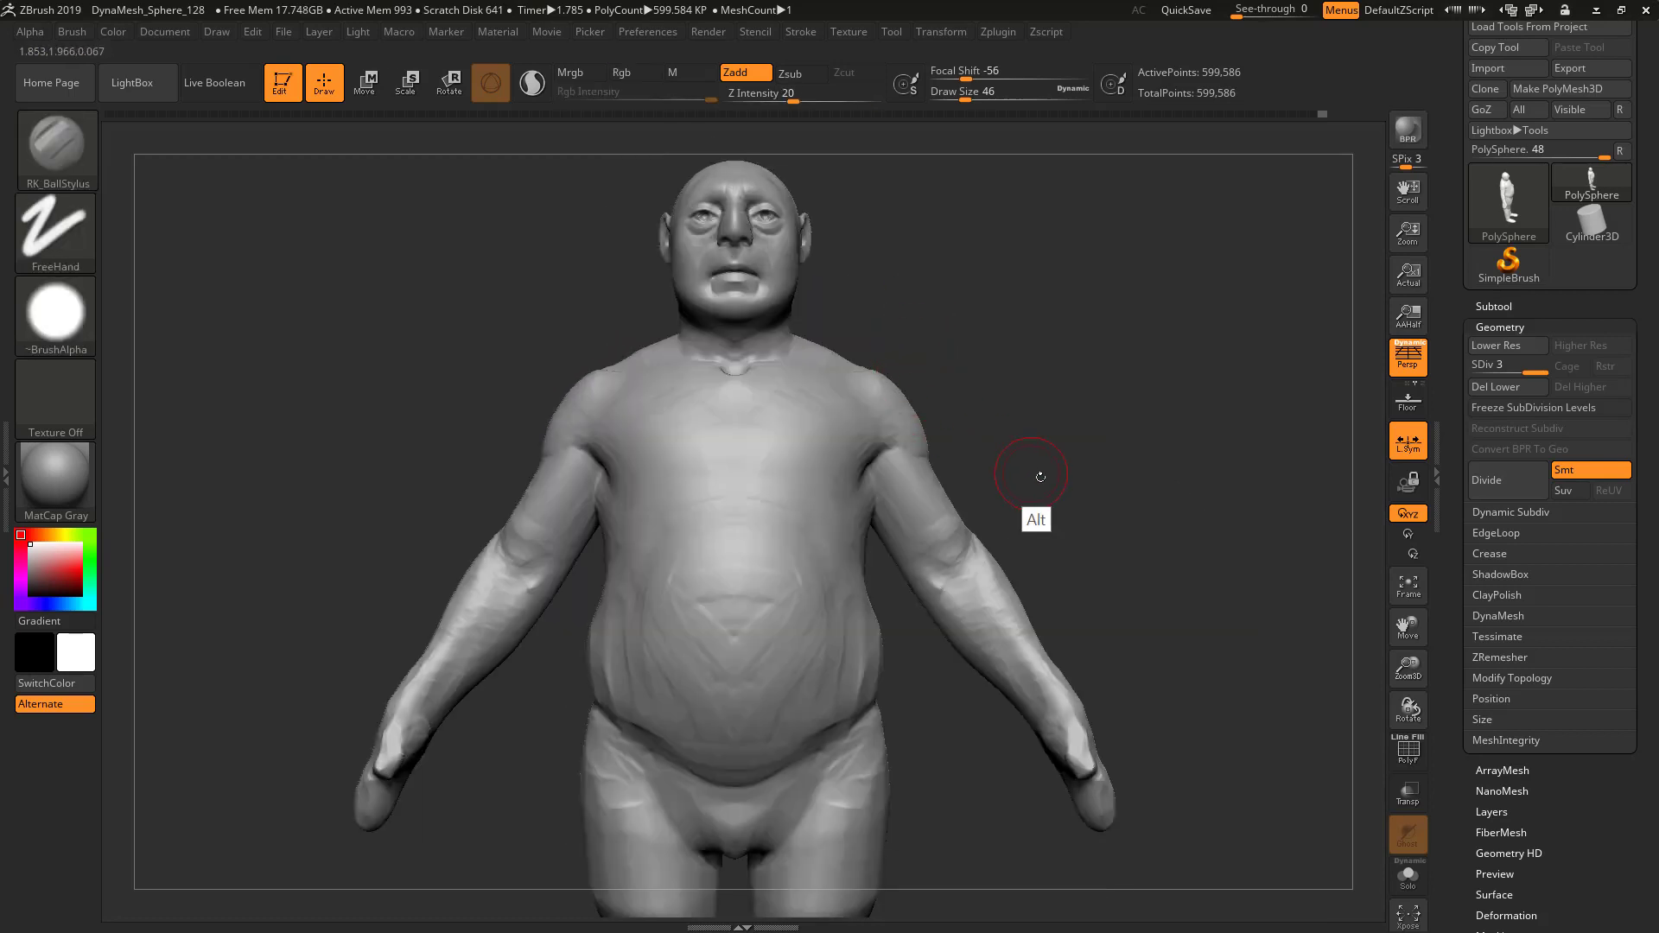
{"action": "right_click_drag", "start_coordinate": [1040, 476], "coordinate": [693, 474], "text": "alt"}
{"action": "left_click_drag", "start_coordinate": [705, 456], "coordinate": [718, 462]}
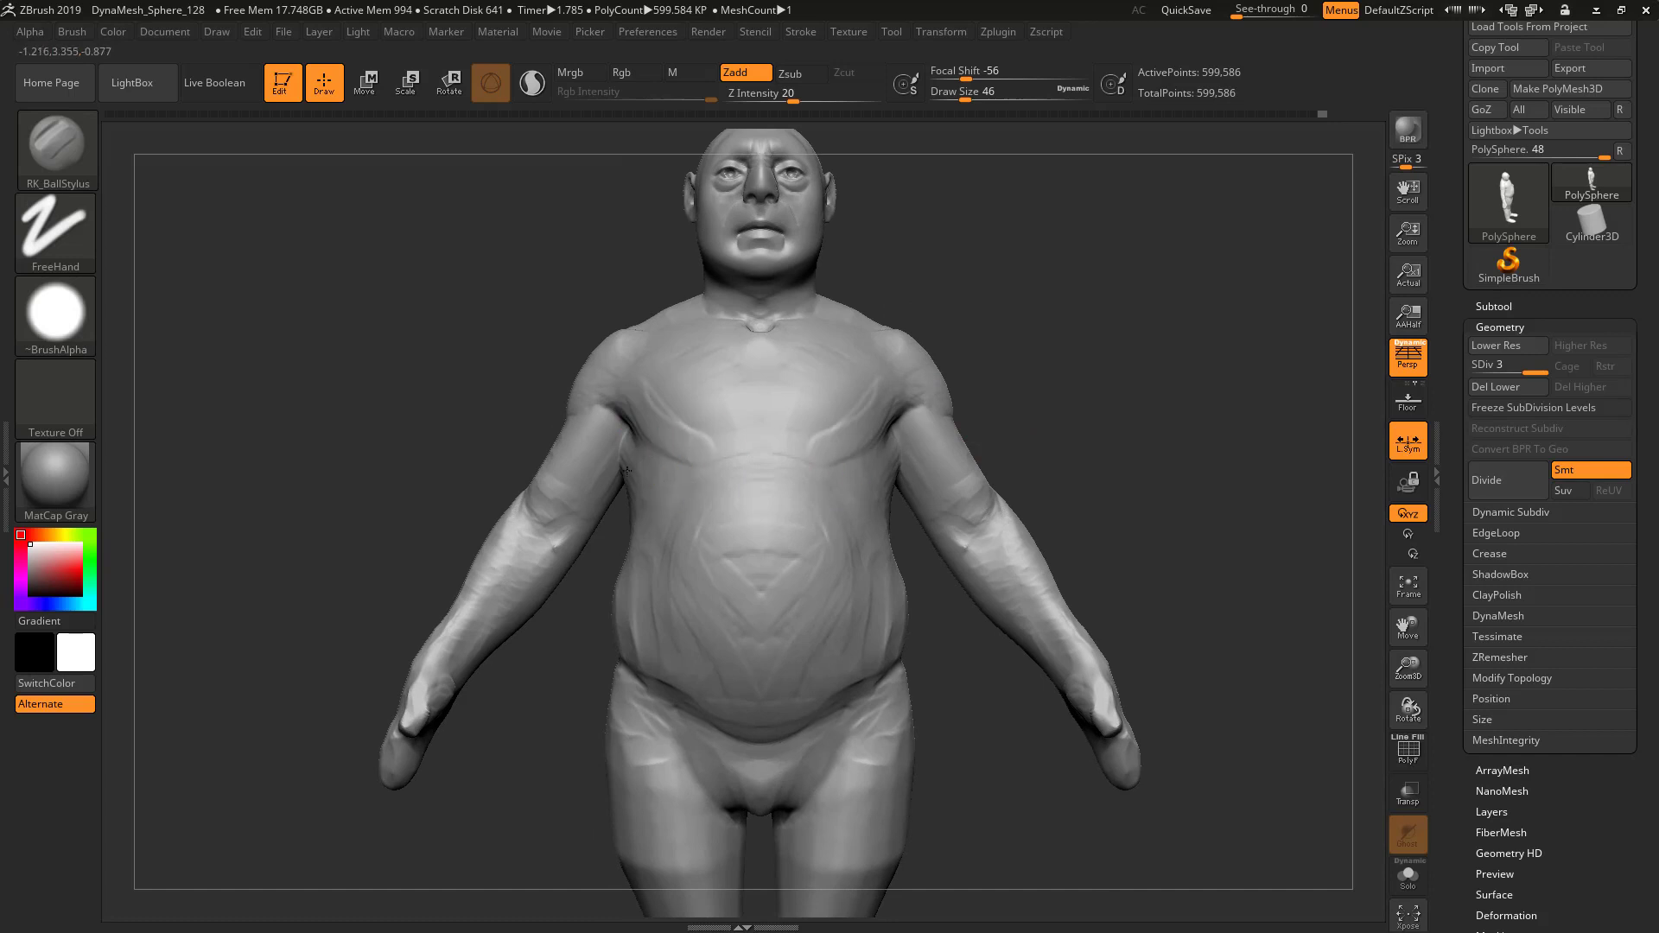
Carve strokes below the armpit and across the upper belly to shape the lower edge of the ribcage
{"action": "right_click_drag", "start_coordinate": [737, 470], "coordinate": [937, 362]}
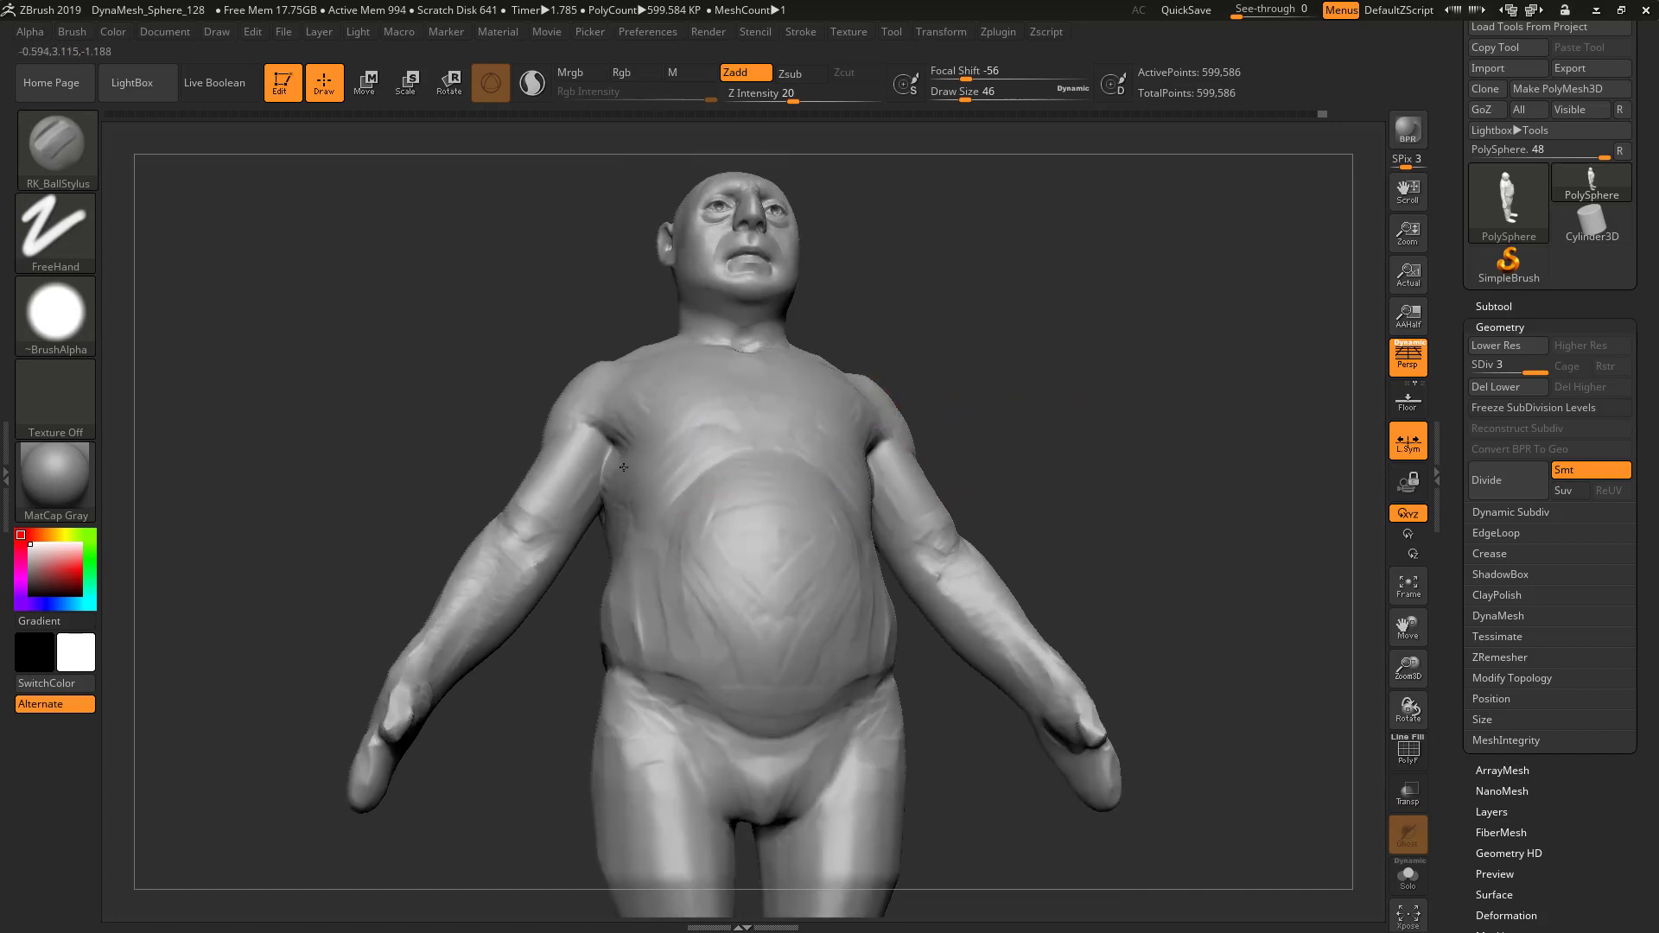
{"action": "left_click_drag", "start_coordinate": [617, 450], "coordinate": [630, 545], "text": "alt"}
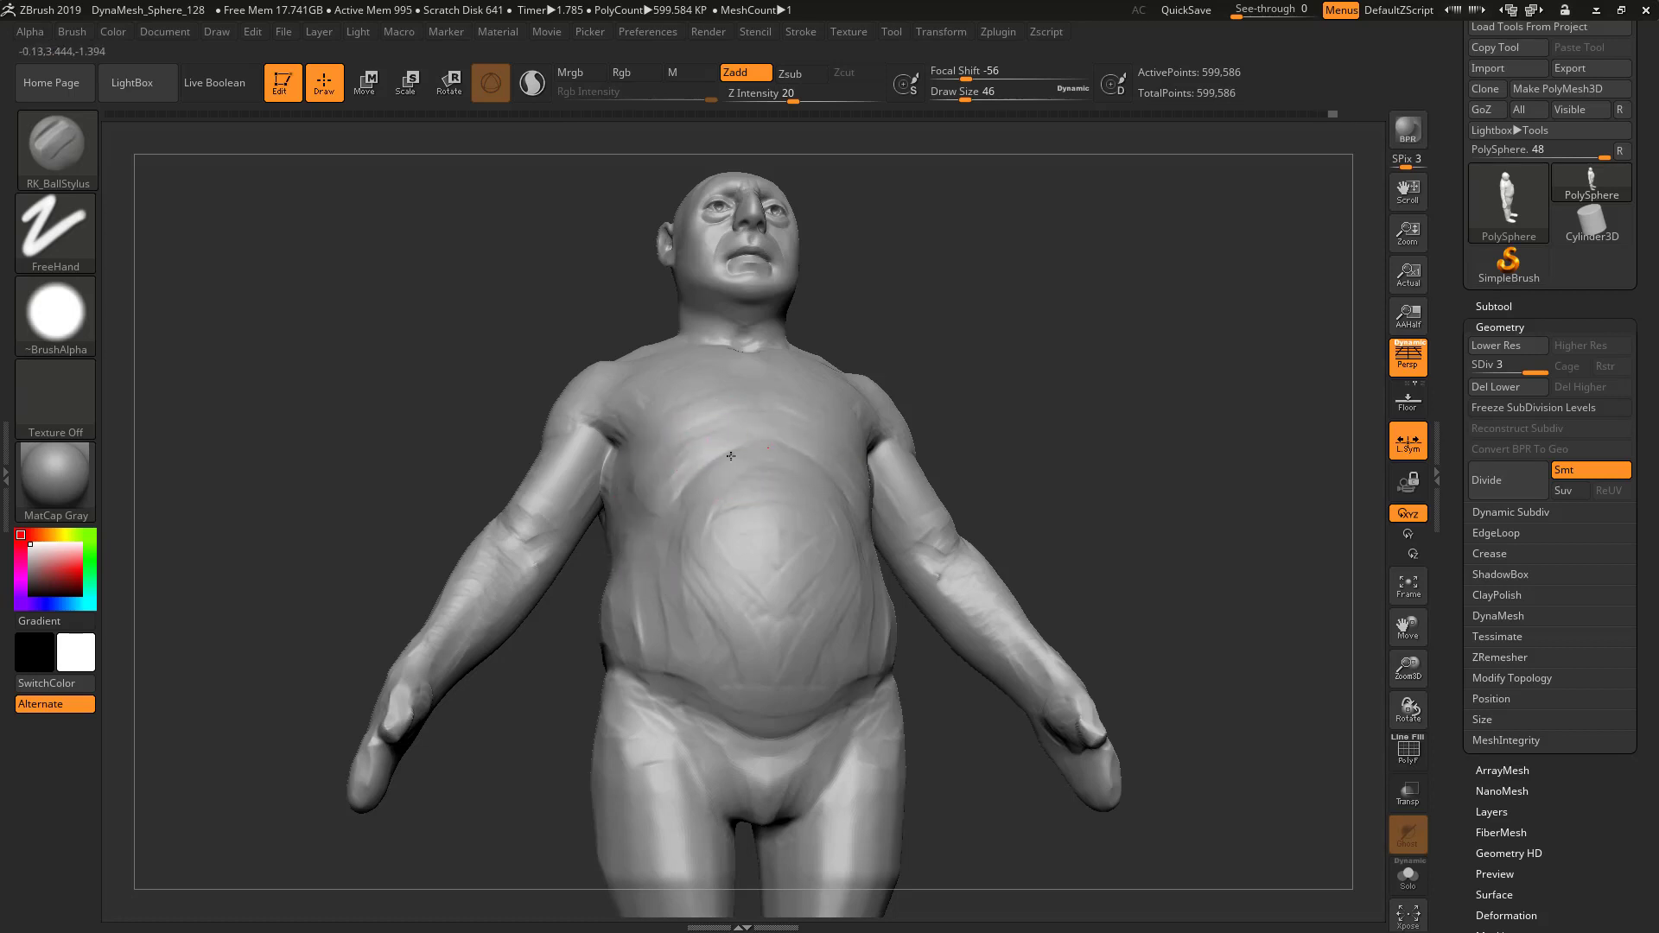
{"action": "left_click_drag", "start_coordinate": [731, 456], "coordinate": [672, 512]}
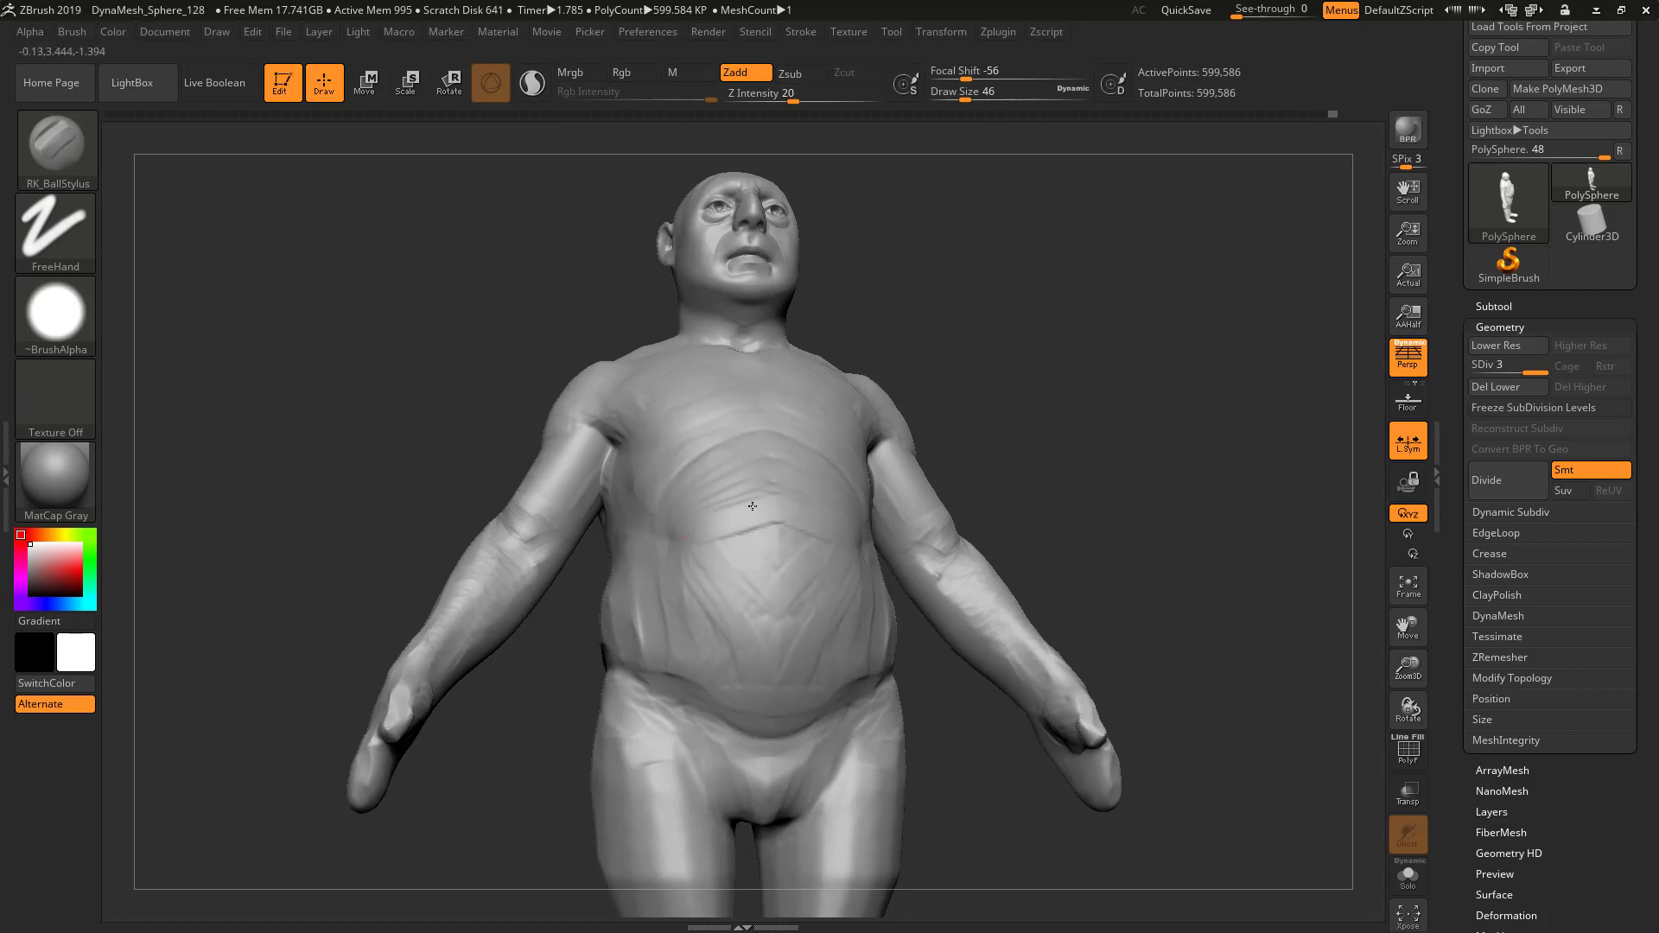
Blend the side of the chest and carve the ribcage and flank down to the waist from a three-quarter view
{"action": "left_click_drag", "start_coordinate": [942, 467], "coordinate": [1071, 452]}
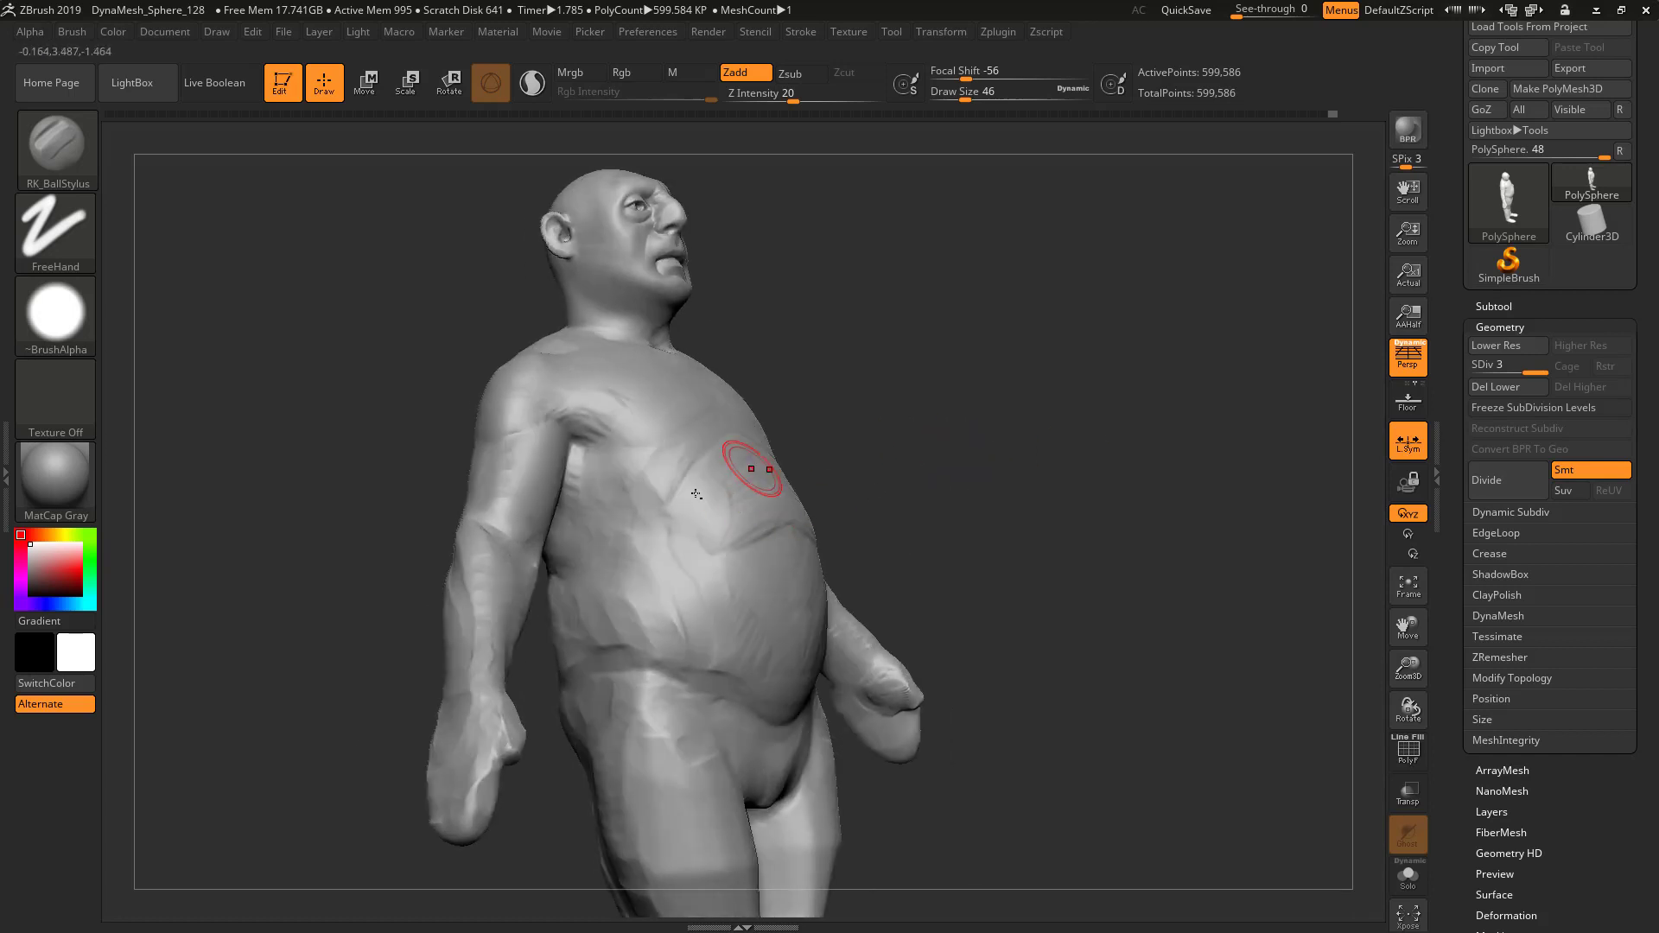
{"action": "left_click_drag", "start_coordinate": [663, 486], "coordinate": [620, 469], "text": "alt"}
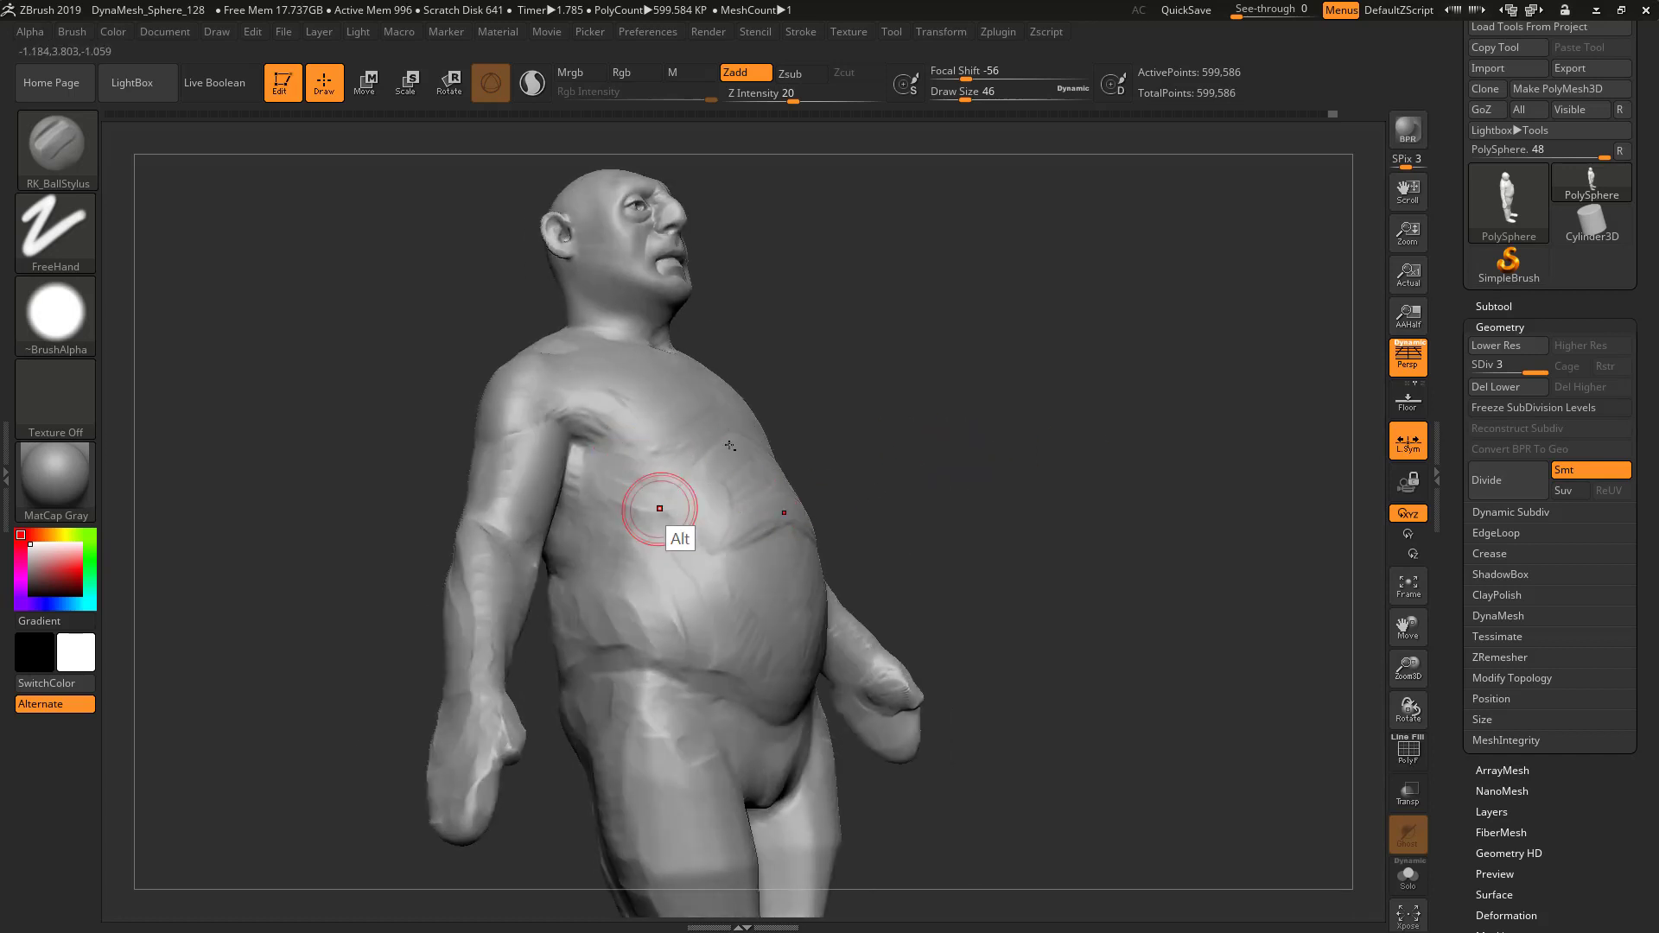
{"action": "mouse_move", "coordinate": [734, 467]}
{"action": "left_mouse_down", "text": "alt"}
{"action": "mouse_move", "coordinate": [745, 442]}
{"action": "mouse_move", "coordinate": [730, 436]}
{"action": "left_mouse_up", "text": "alt"}
{"action": "left_click_drag", "start_coordinate": [609, 544], "coordinate": [648, 609], "text": "alt"}
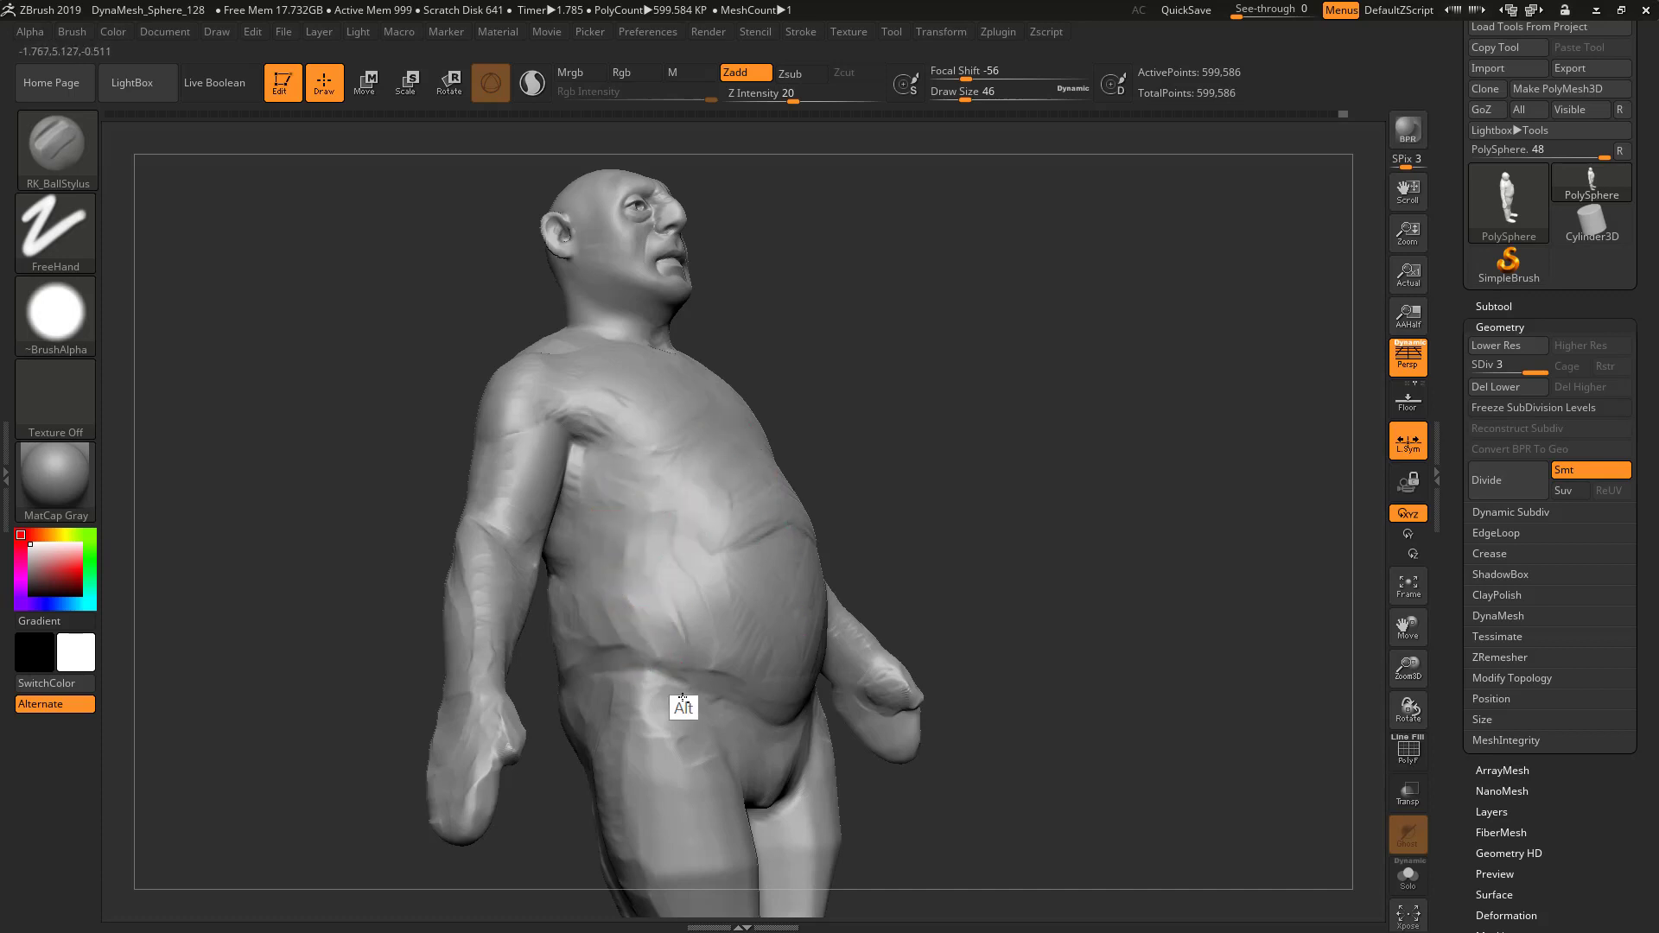
Reshape the wrist outline from the back view using the Move brush at draw size 83
{"action": "left_click_drag", "start_coordinate": [933, 639], "coordinate": [934, 578], "text": "alt"}
{"action": "mouse_move", "coordinate": [1166, 584]}
{"action": "left_mouse_down"}
{"action": "mouse_move", "coordinate": [1031, 602]}
{"action": "mouse_move", "coordinate": [1081, 629]}
{"action": "mouse_move", "coordinate": [1122, 569]}
{"action": "left_mouse_up"}
{"action": "key", "text": "b"}
{"action": "key", "text": "m"}
{"action": "key", "text": "v"}
{"action": "key", "text": "s"}
{"action": "mouse_move", "coordinate": [535, 706]}
{"action": "left_mouse_down"}
{"action": "mouse_move", "coordinate": [555, 707]}
{"action": "mouse_move", "coordinate": [510, 678]}
{"action": "mouse_move", "coordinate": [527, 636]}
{"action": "mouse_move", "coordinate": [508, 682]}
{"action": "left_mouse_up"}
{"action": "key", "text": "s"}
{"action": "left_click_drag", "start_coordinate": [393, 705], "coordinate": [537, 711]}
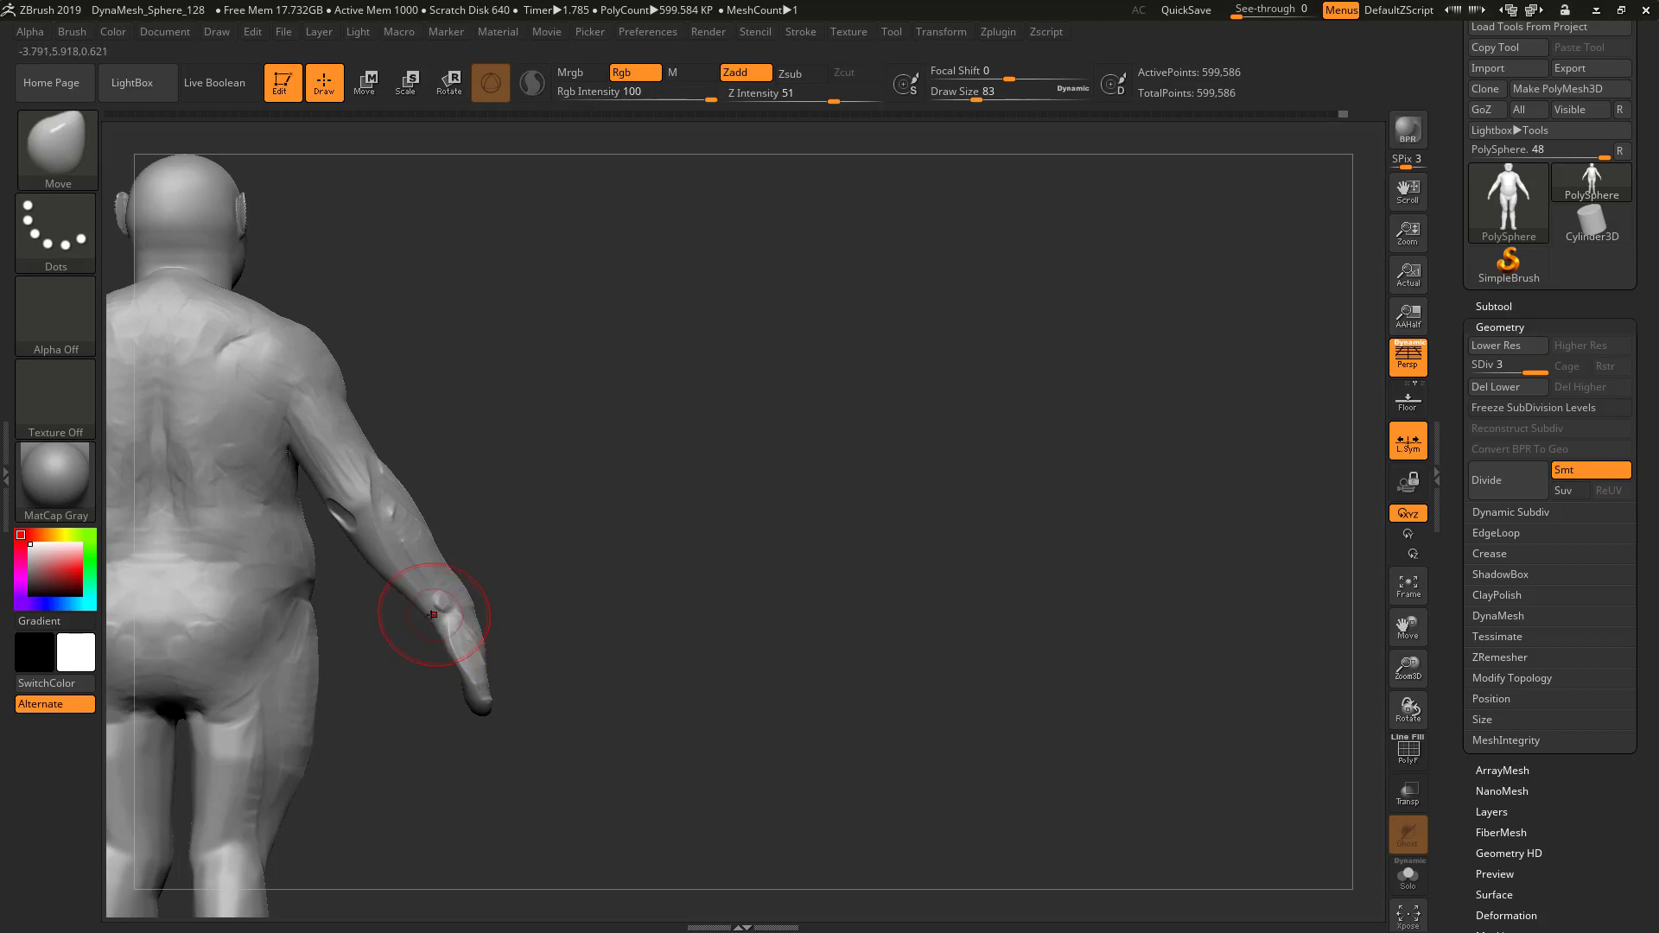
{"action": "mouse_move", "coordinate": [433, 616]}
{"action": "left_mouse_down"}
{"action": "mouse_move", "coordinate": [459, 589]}
{"action": "mouse_move", "coordinate": [408, 552]}
{"action": "mouse_move", "coordinate": [462, 594]}
{"action": "left_mouse_up"}
Shift the lower forearm and hand outline with the Move brush at a draw size of 124
{"action": "key", "text": "bracketright"}
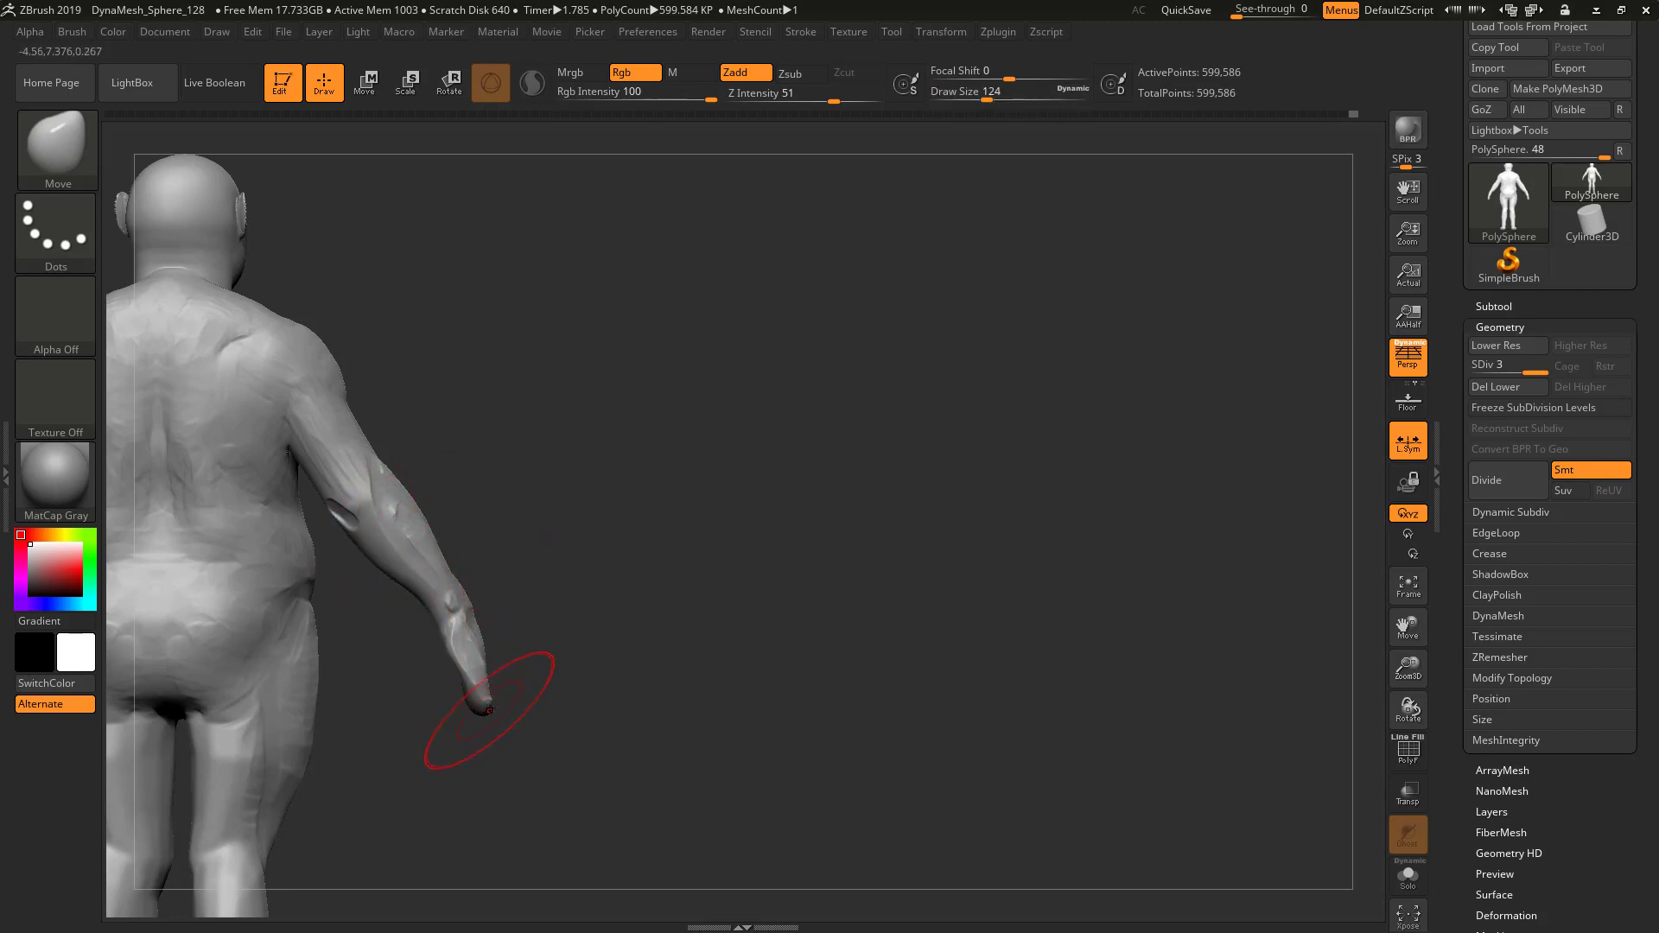
{"action": "key", "text": "bracketleft"}
{"action": "mouse_move", "coordinate": [549, 674]}
{"action": "left_mouse_down"}
{"action": "mouse_move", "coordinate": [467, 678]}
{"action": "mouse_move", "coordinate": [495, 634]}
{"action": "mouse_move", "coordinate": [485, 662]}
{"action": "left_mouse_up"}
Refine the wrist and hand contours up close, using the Move brush at draw size 39
{"action": "left_click_drag", "start_coordinate": [446, 730], "coordinate": [784, 711]}
{"action": "left_click_drag", "start_coordinate": [522, 612], "coordinate": [539, 613]}
{"action": "mouse_move", "coordinate": [562, 461]}
{"action": "left_mouse_down"}
{"action": "mouse_move", "coordinate": [555, 472]}
{"action": "mouse_move", "coordinate": [590, 470]}
{"action": "left_mouse_up"}
{"action": "left_click_drag", "start_coordinate": [691, 489], "coordinate": [661, 485]}
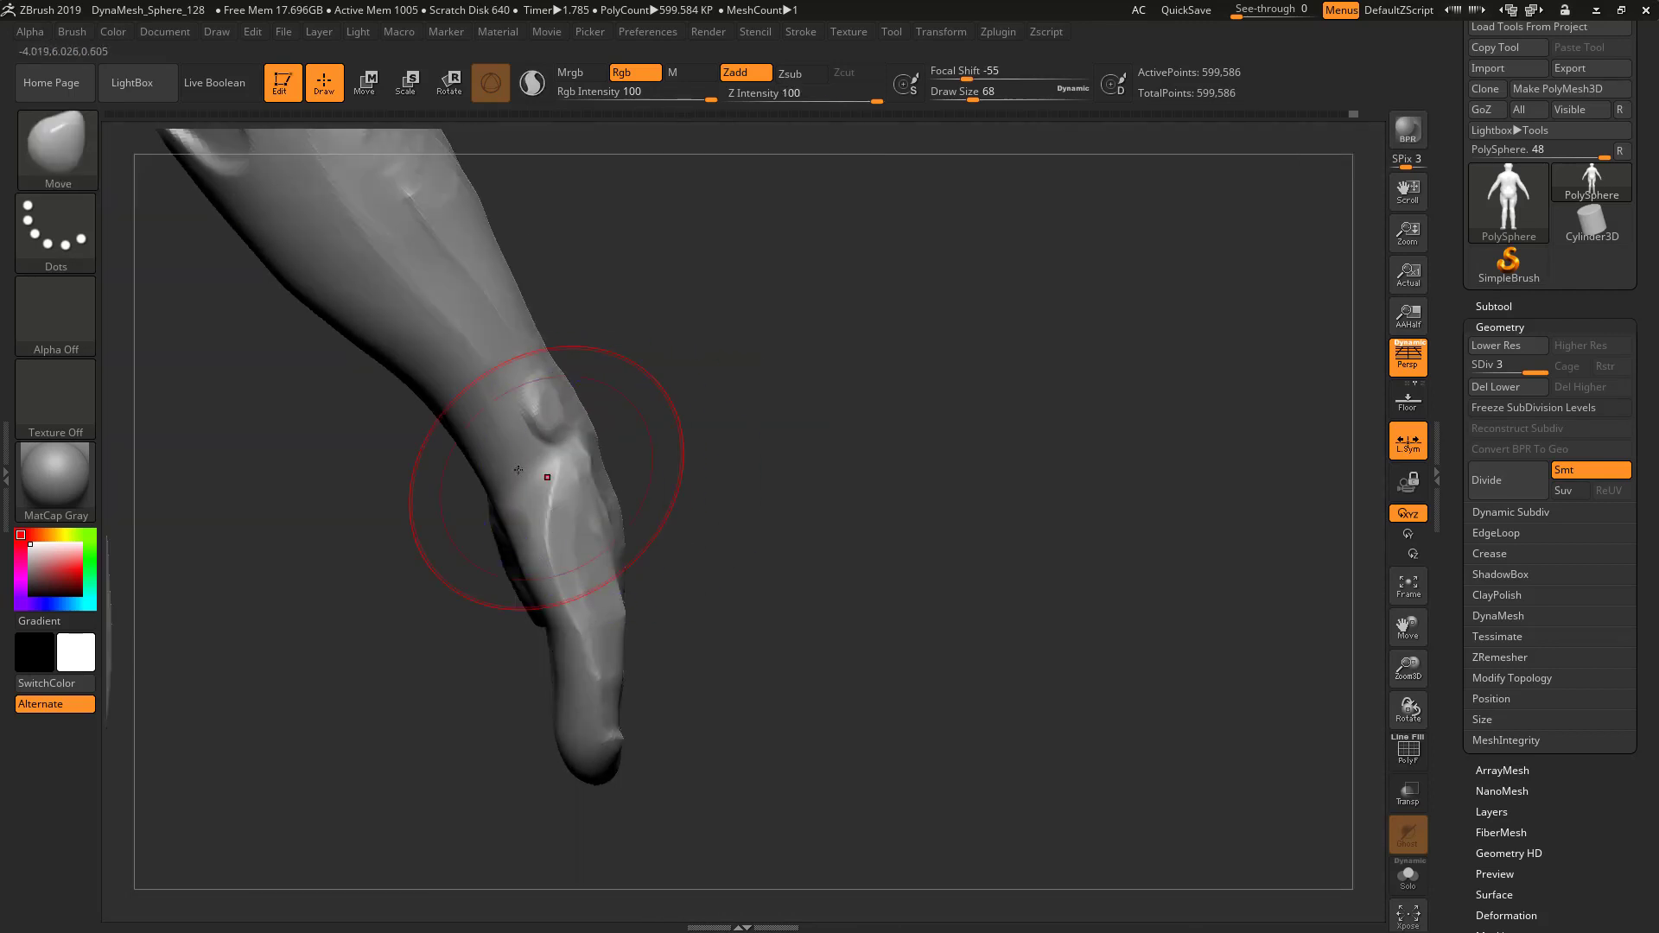
{"action": "key", "text": "s"}
{"action": "left_click", "coordinate": [496, 467]}
{"action": "left_click_drag", "start_coordinate": [482, 470], "coordinate": [494, 460]}
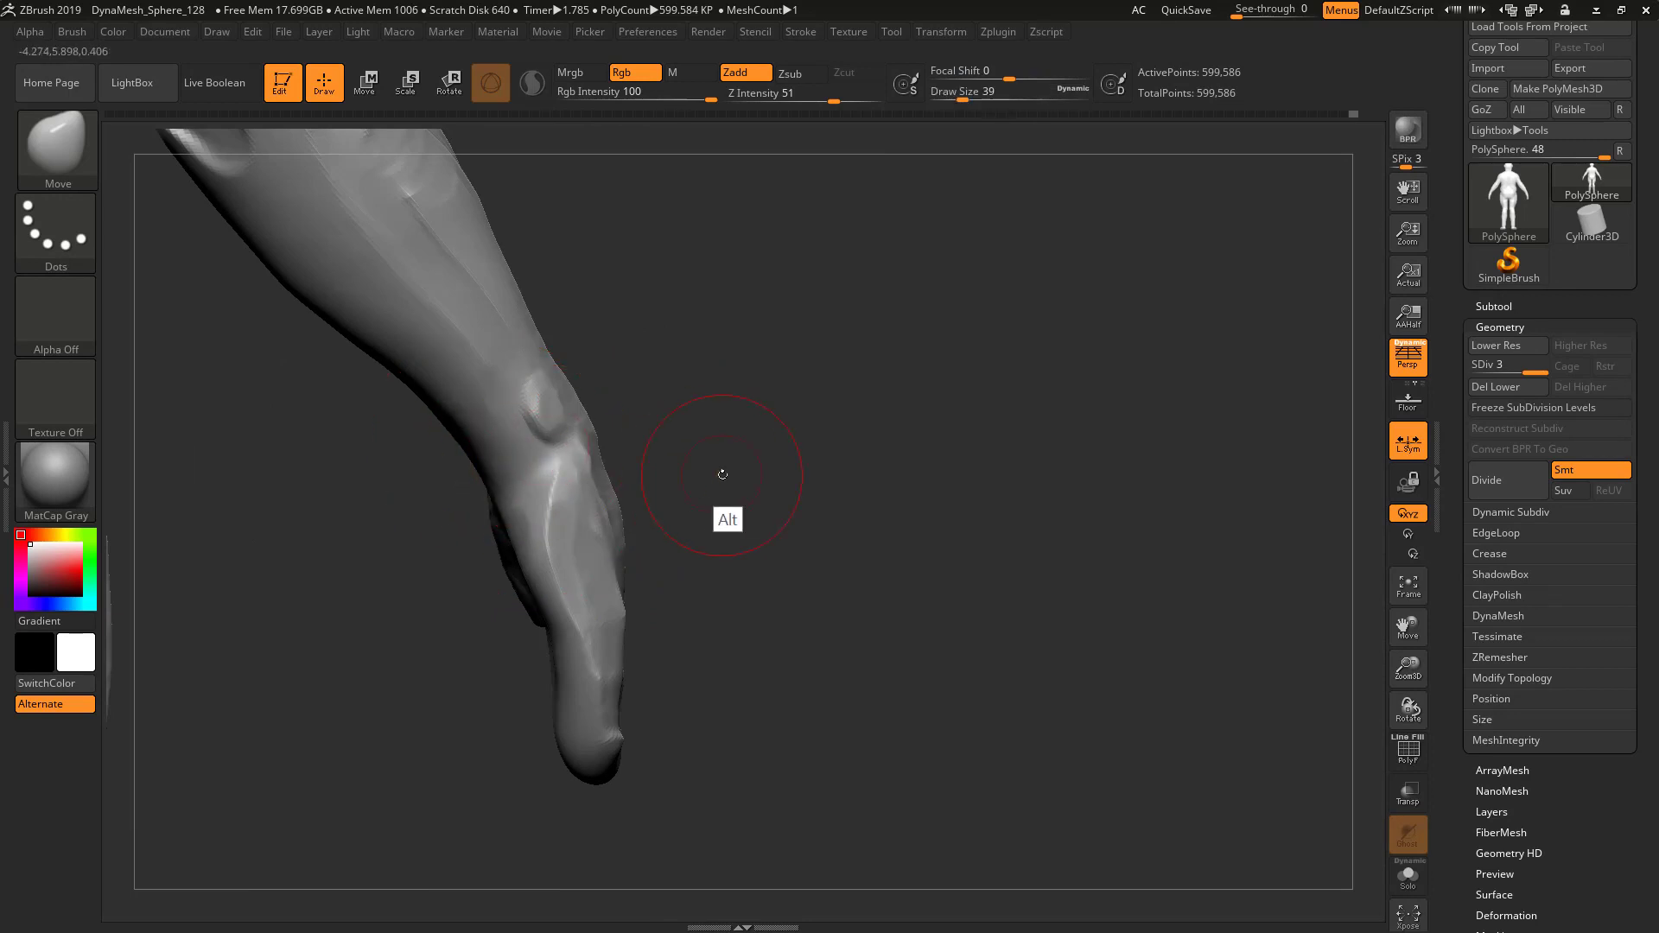
{"action": "left_click_drag", "start_coordinate": [726, 515], "coordinate": [683, 617]}
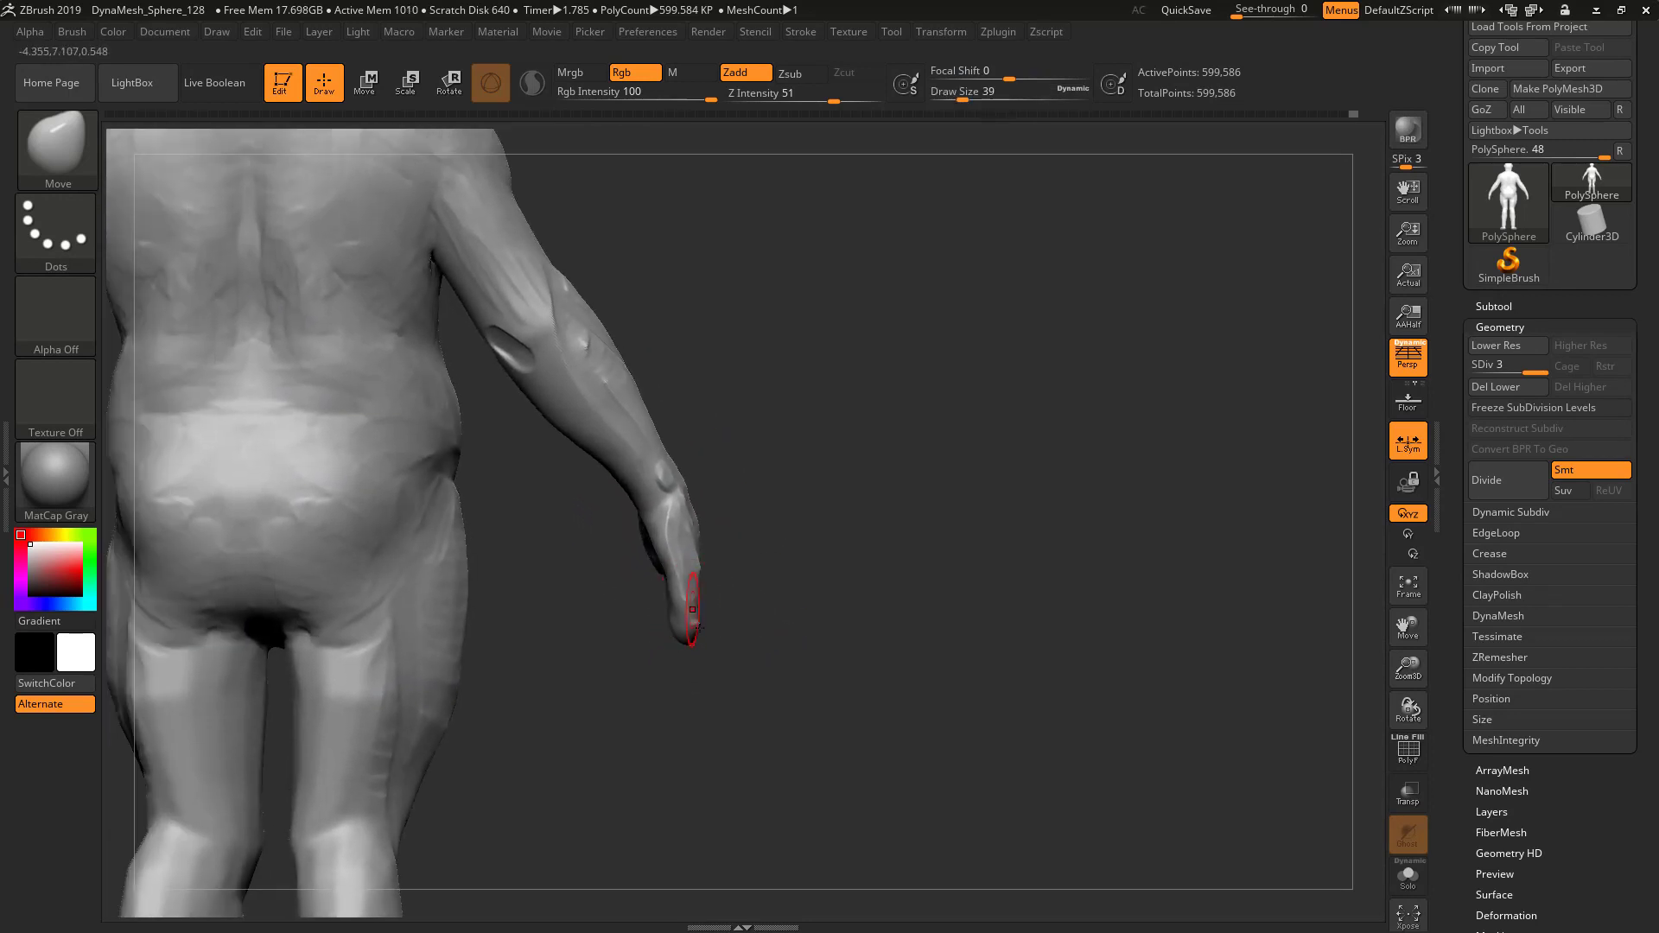
Smooth the stroke marks across the upper belly with RK_BallStylus active and the draw size set to 120
{"action": "mouse_move", "coordinate": [788, 605]}
{"action": "left_mouse_down", "text": "alt"}
{"action": "mouse_move", "coordinate": [826, 654]}
{"action": "mouse_move", "coordinate": [945, 633]}
{"action": "mouse_move", "coordinate": [1185, 659]}
{"action": "mouse_move", "coordinate": [930, 562]}
{"action": "left_mouse_up", "text": "alt"}
{"action": "key", "text": "s"}
{"action": "left_click", "coordinate": [845, 612]}
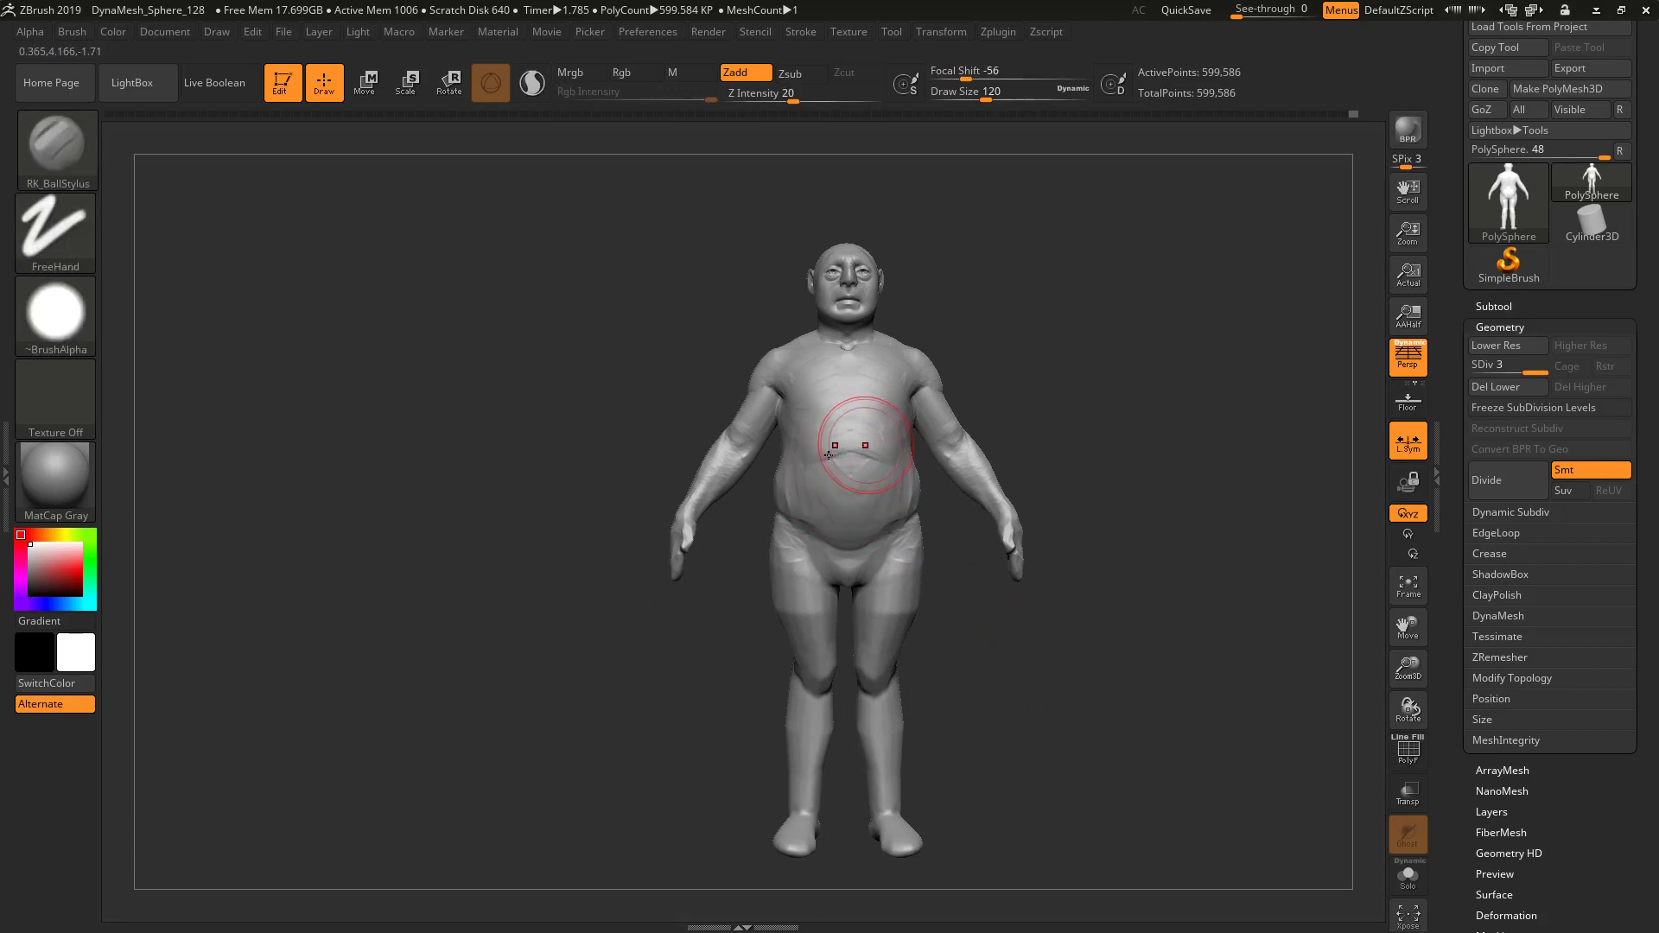
{"action": "left_click_drag", "start_coordinate": [861, 447], "coordinate": [855, 450], "text": "shift"}
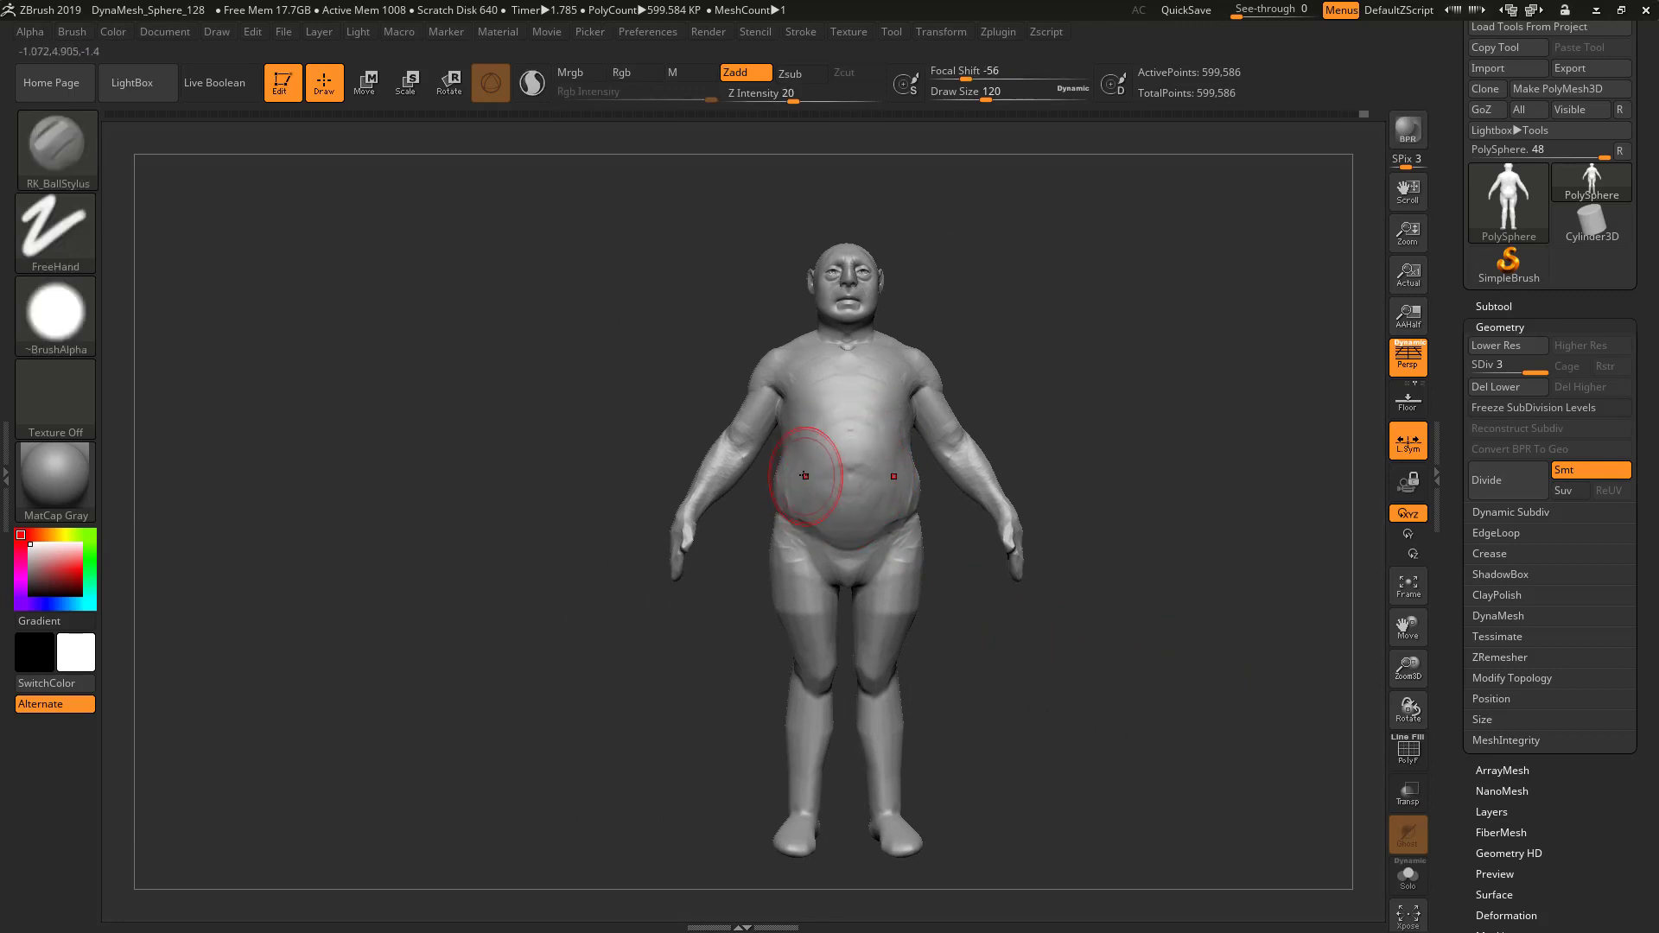
{"action": "left_click_drag", "start_coordinate": [1011, 682], "coordinate": [1153, 561], "text": "alt"}
{"action": "key", "text": "s"}
{"action": "left_click_drag", "start_coordinate": [828, 426], "coordinate": [812, 426]}
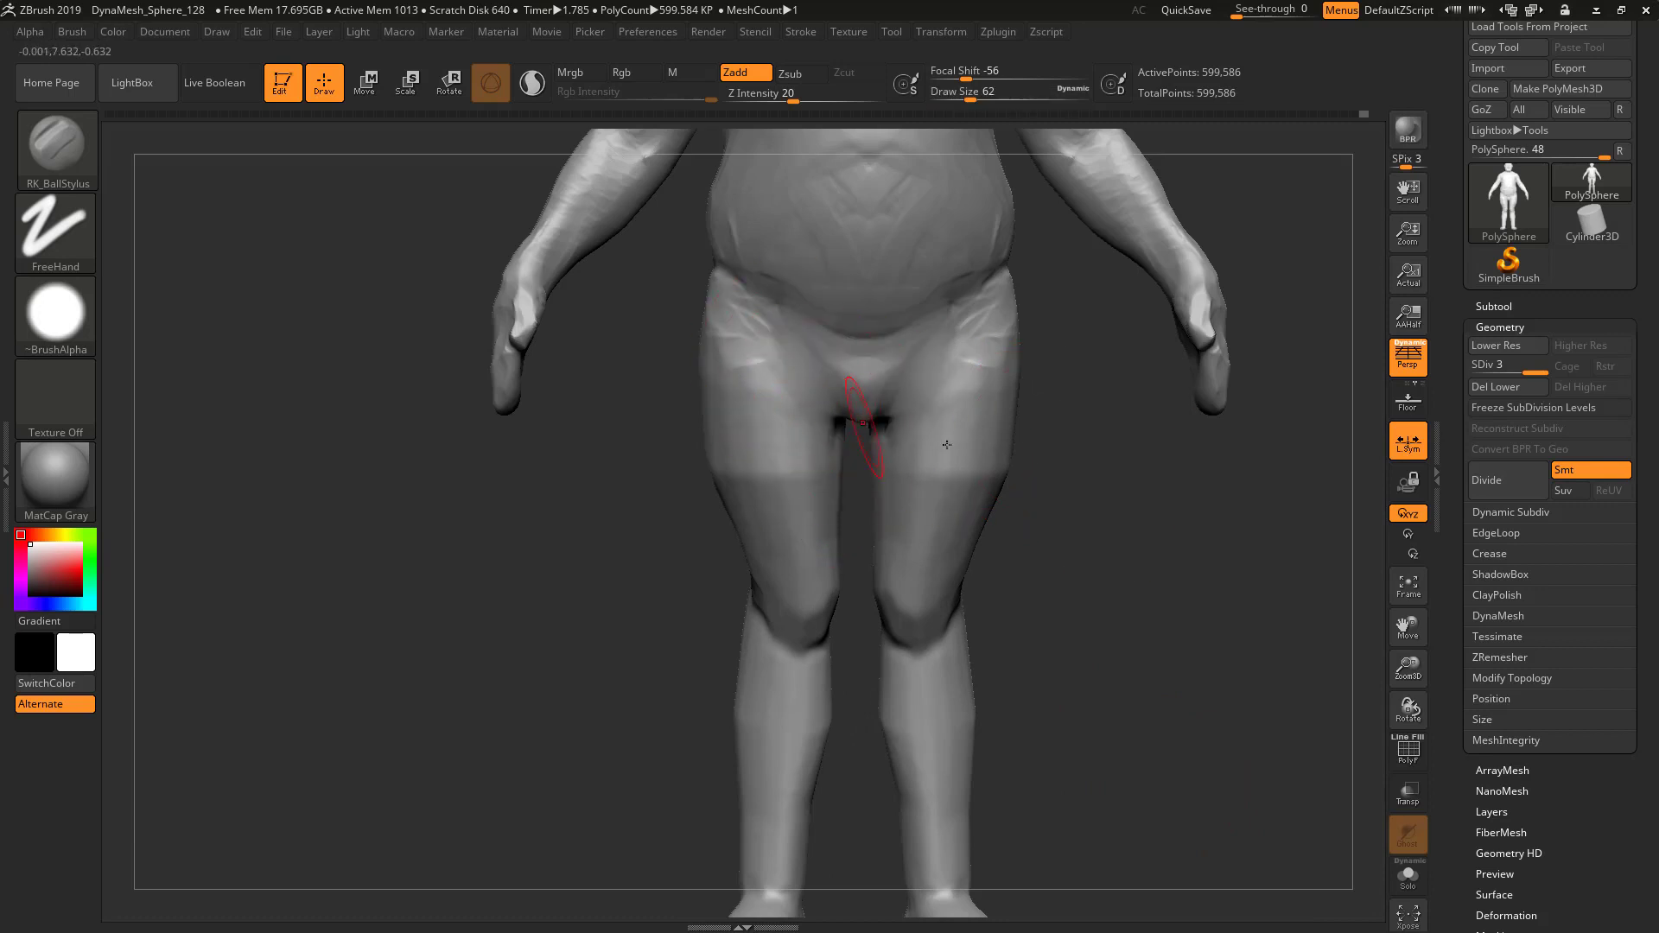
{"action": "left_click_drag", "start_coordinate": [1059, 460], "coordinate": [1026, 406]}
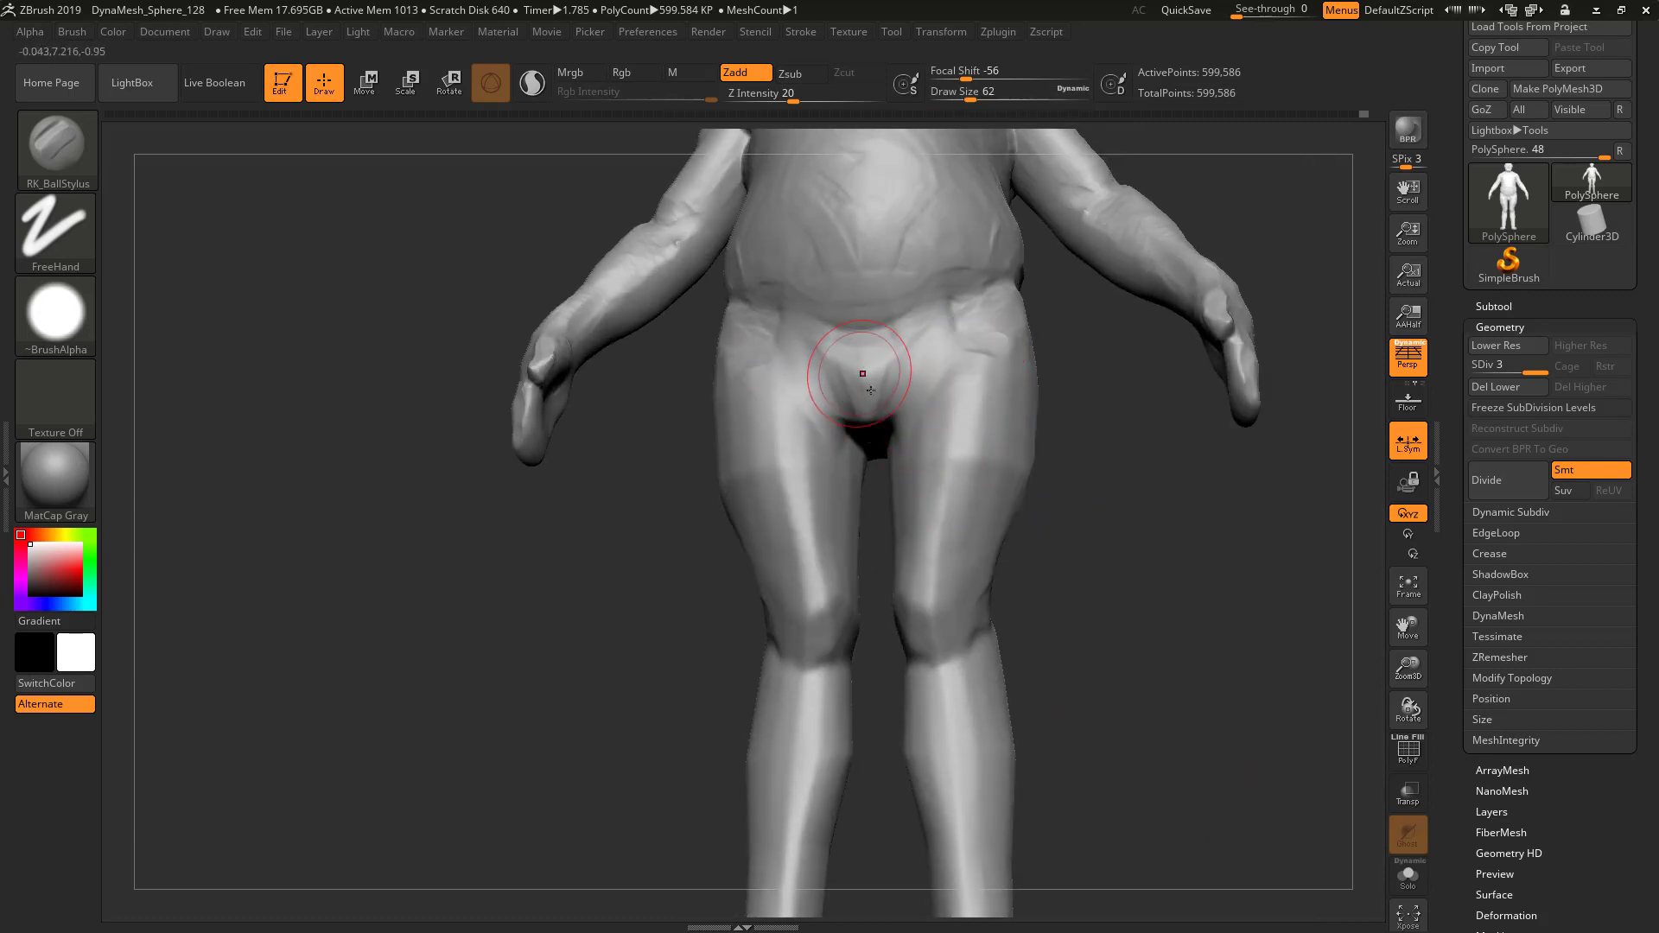
{"action": "key", "text": "b"}
{"action": "key", "text": "s"}
{"action": "key", "text": "t"}
{"action": "key", "text": "s"}
{"action": "left_click_drag", "start_coordinate": [930, 346], "coordinate": [923, 347]}
Carve the groin creases between the pubic area and the thighs with the DamStandard brush at draw size 83
{"action": "key", "text": "b"}
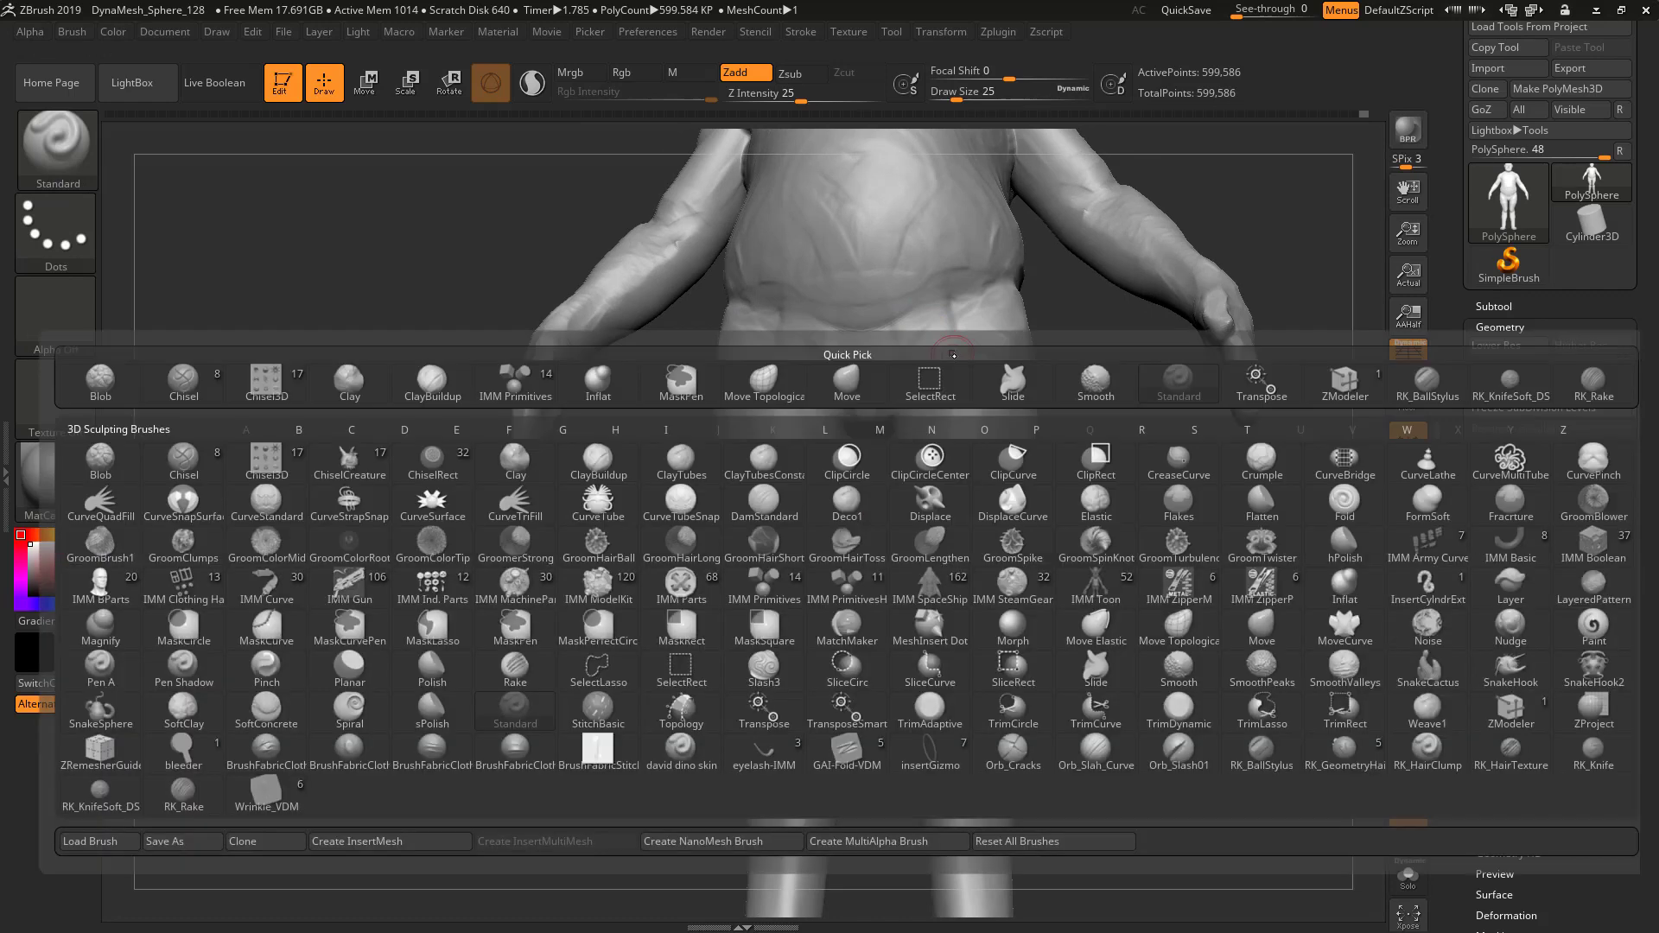
{"action": "key", "text": "d"}
{"action": "key", "text": "s"}
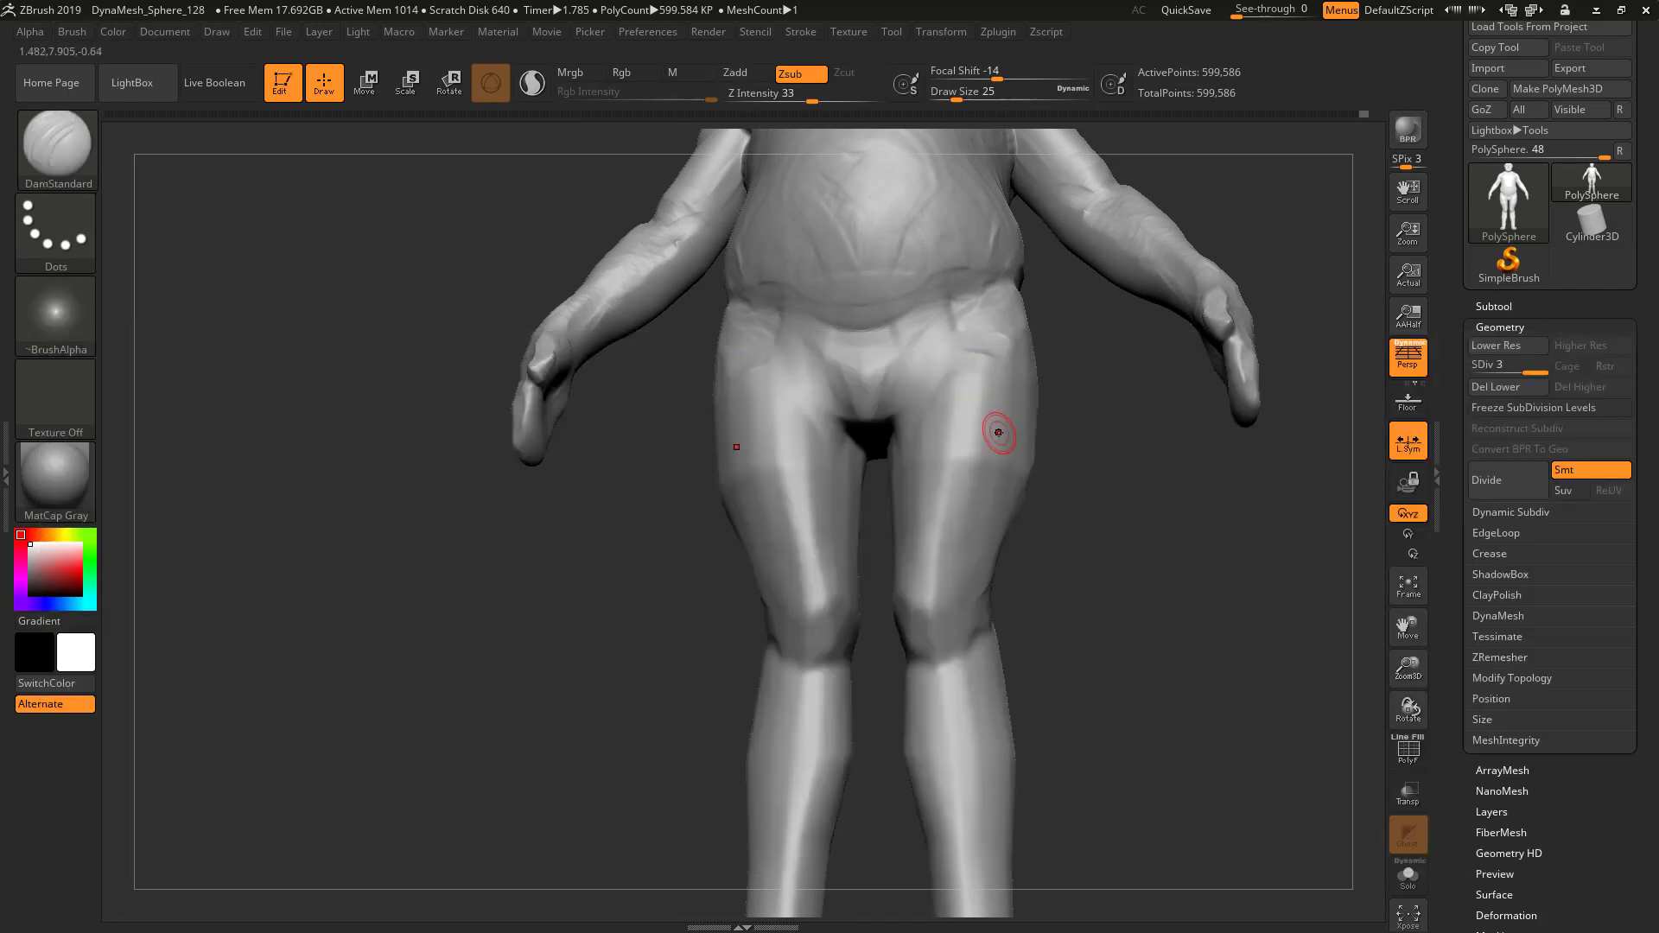
{"action": "key", "text": "b"}
{"action": "key", "text": "d"}
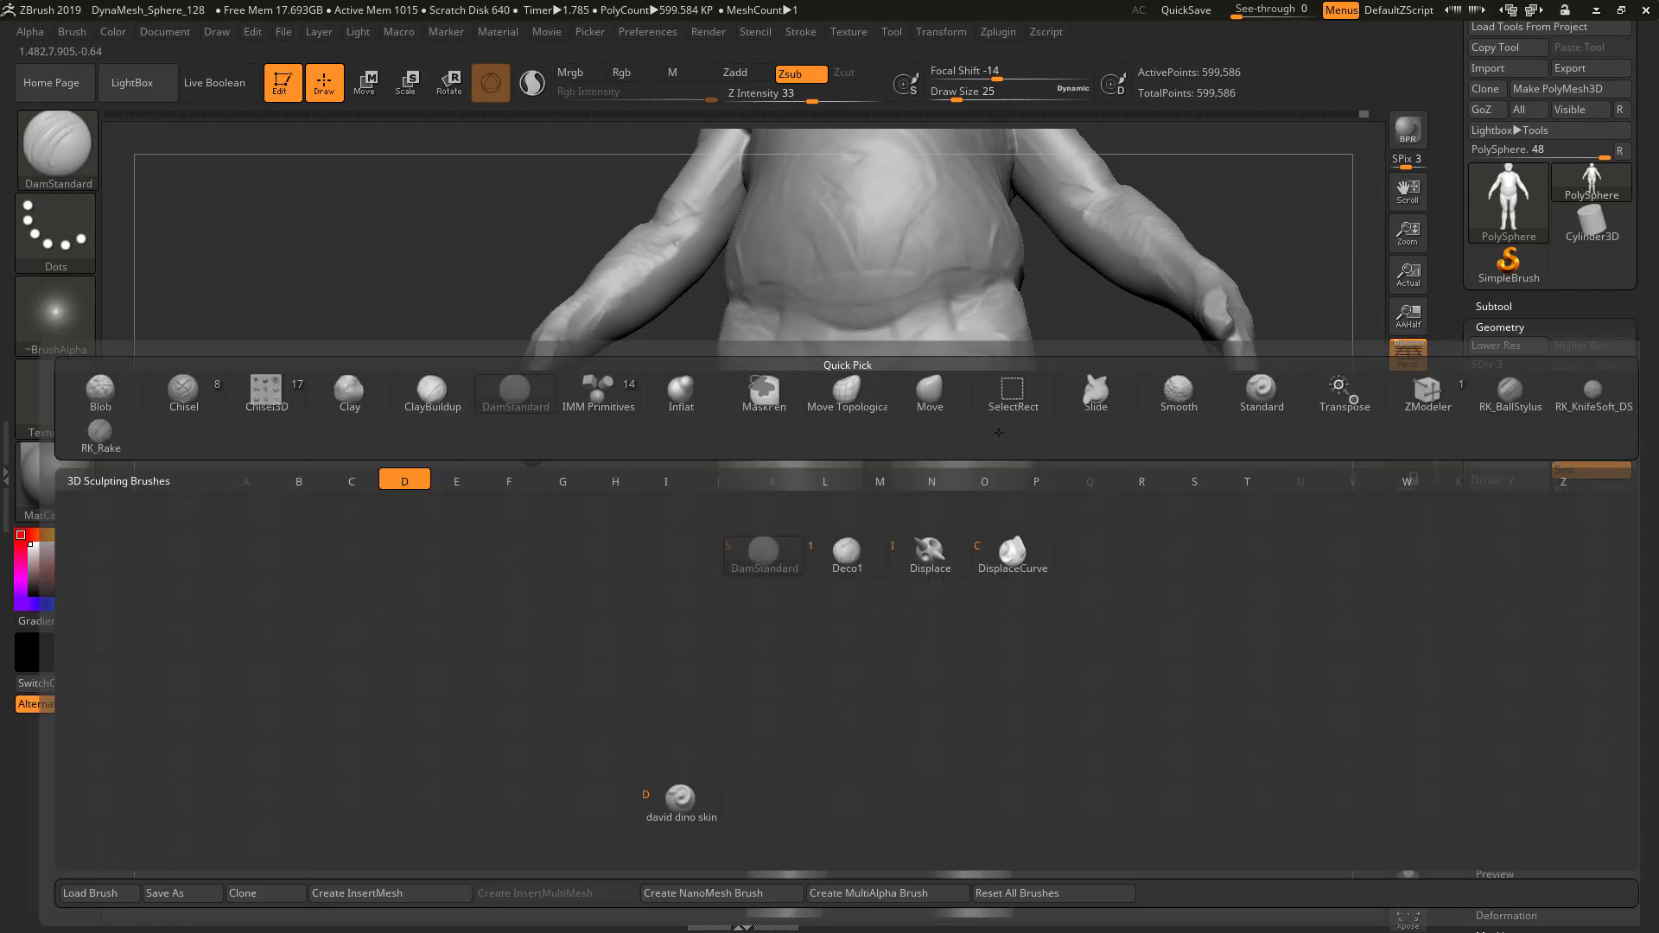
{"action": "left_click", "coordinate": [739, 552]}
{"action": "key", "text": "s"}
{"action": "mouse_move", "coordinate": [925, 371]}
{"action": "left_mouse_down"}
{"action": "mouse_move", "coordinate": [948, 367]}
{"action": "mouse_move", "coordinate": [918, 380]}
{"action": "left_mouse_up"}
{"action": "key", "text": "ctrl+z"}
{"action": "mouse_move", "coordinate": [959, 306]}
{"action": "left_mouse_down"}
{"action": "mouse_move", "coordinate": [918, 382]}
{"action": "mouse_move", "coordinate": [934, 348]}
{"action": "mouse_move", "coordinate": [914, 381]}
{"action": "mouse_move", "coordinate": [924, 356]}
{"action": "mouse_move", "coordinate": [873, 334]}
{"action": "mouse_move", "coordinate": [897, 404]}
{"action": "mouse_move", "coordinate": [907, 351]}
{"action": "mouse_move", "coordinate": [864, 406]}
{"action": "mouse_move", "coordinate": [868, 430]}
{"action": "left_mouse_up"}
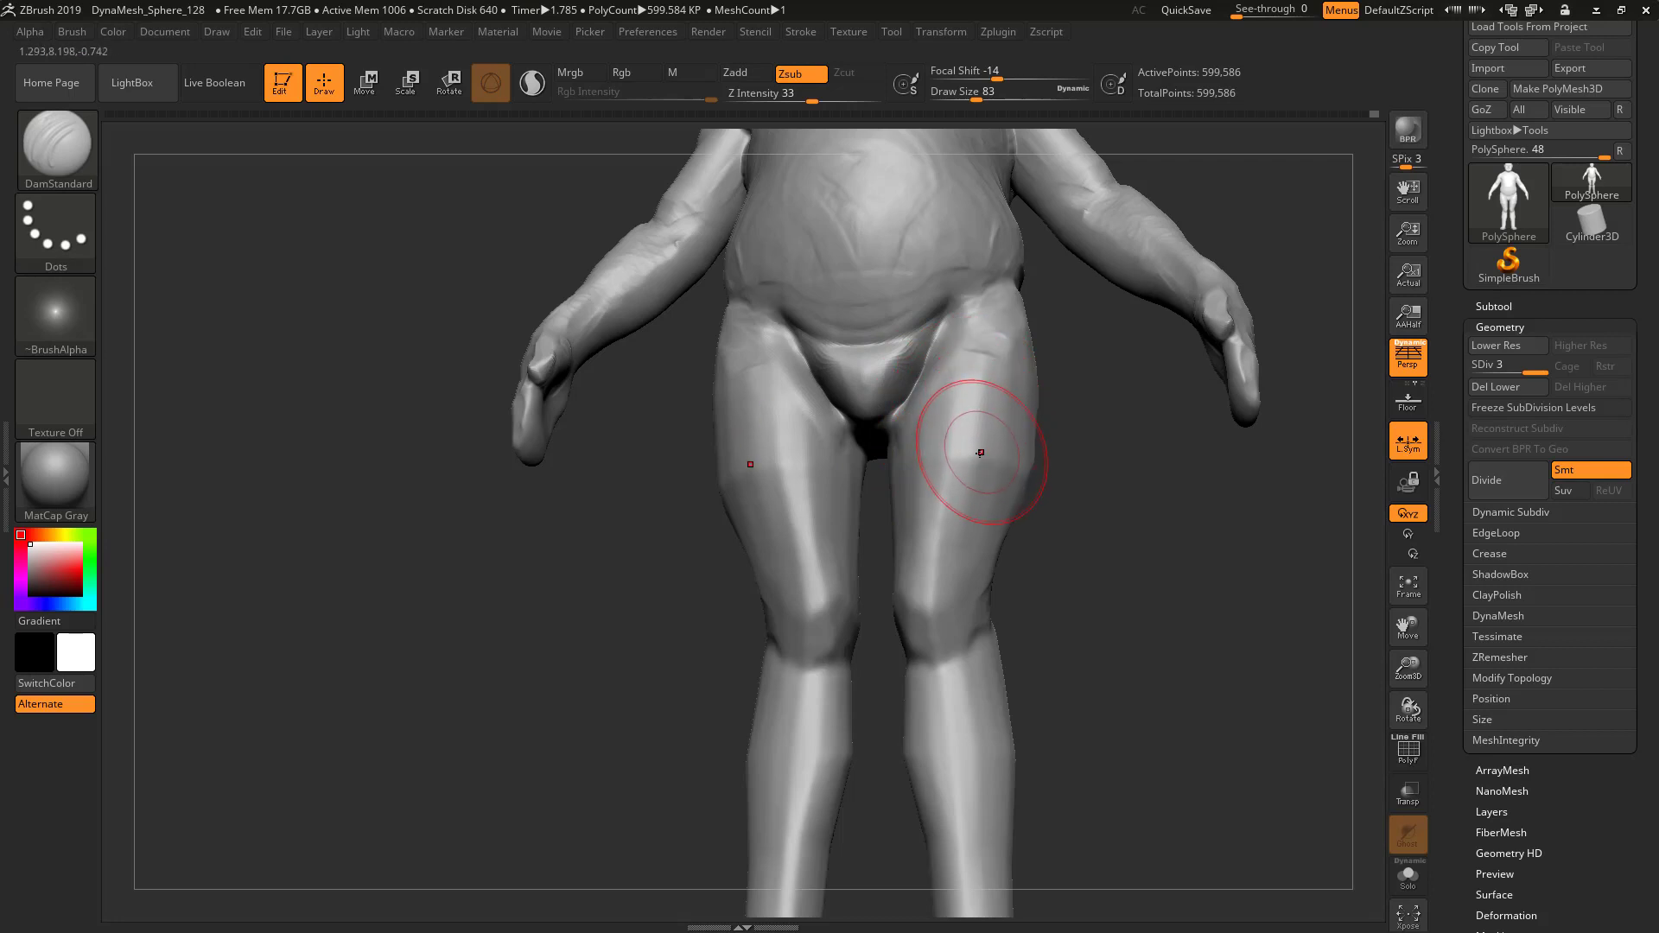
Sculpt the inner and rear thighs below the buttocks with the RK_BallStylus brush at draw size 83
{"action": "key", "text": "1"}
{"action": "key", "text": "2"}
{"action": "left_click_drag", "start_coordinate": [1090, 516], "coordinate": [1028, 518]}
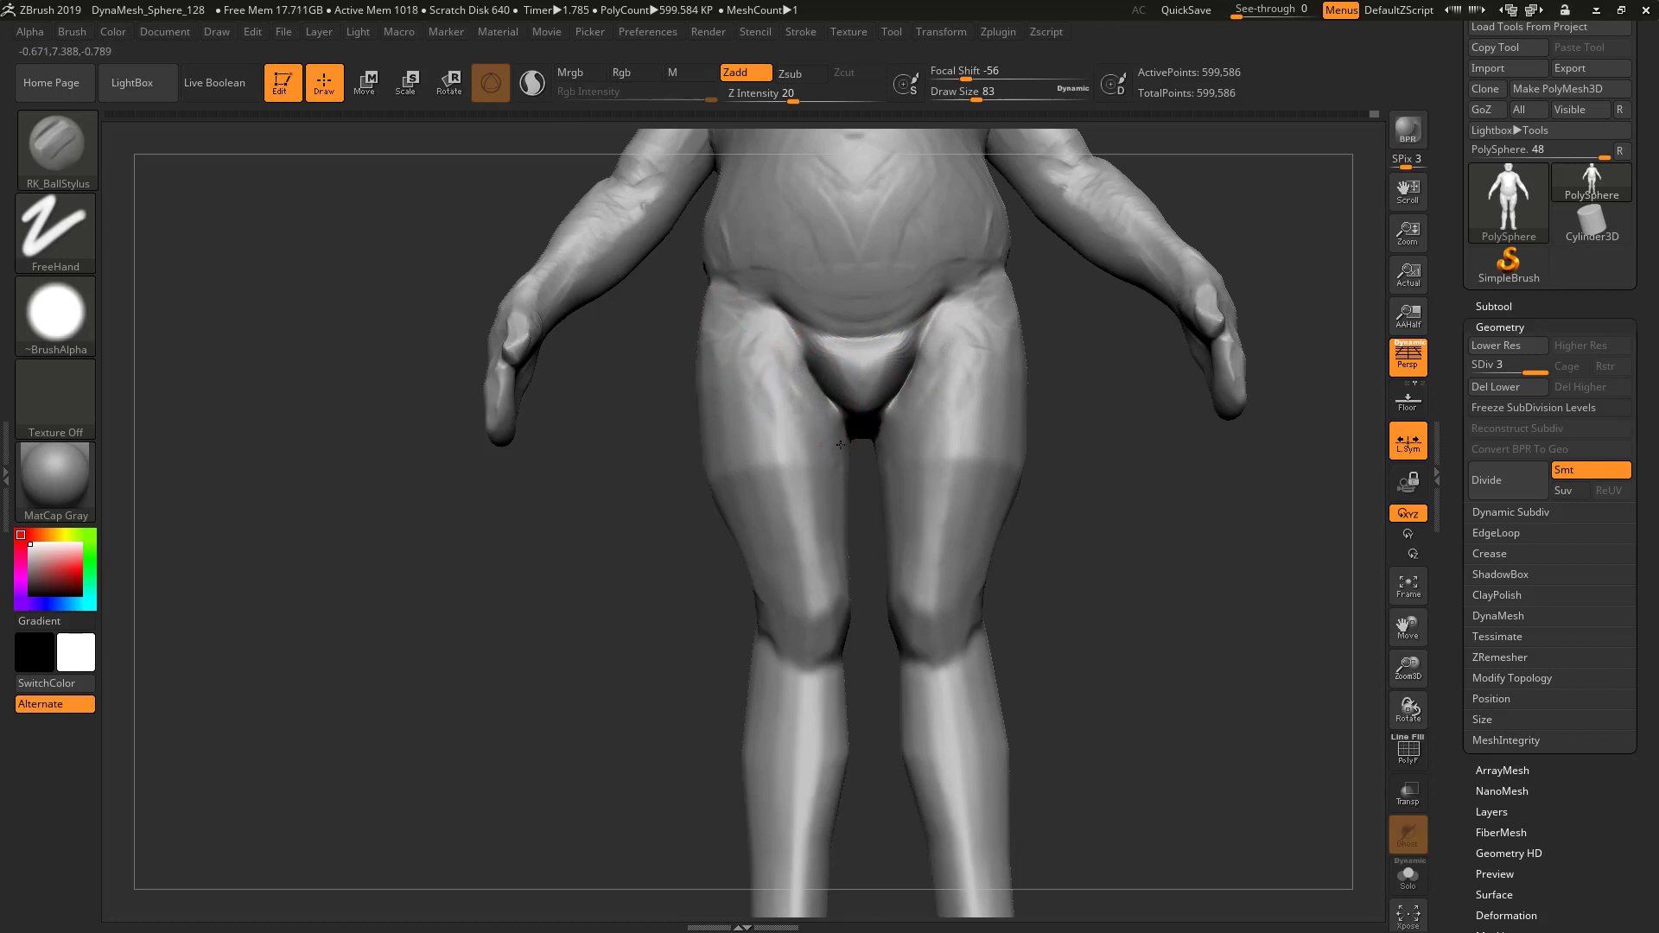
{"action": "left_click_drag", "start_coordinate": [1196, 553], "coordinate": [946, 423]}
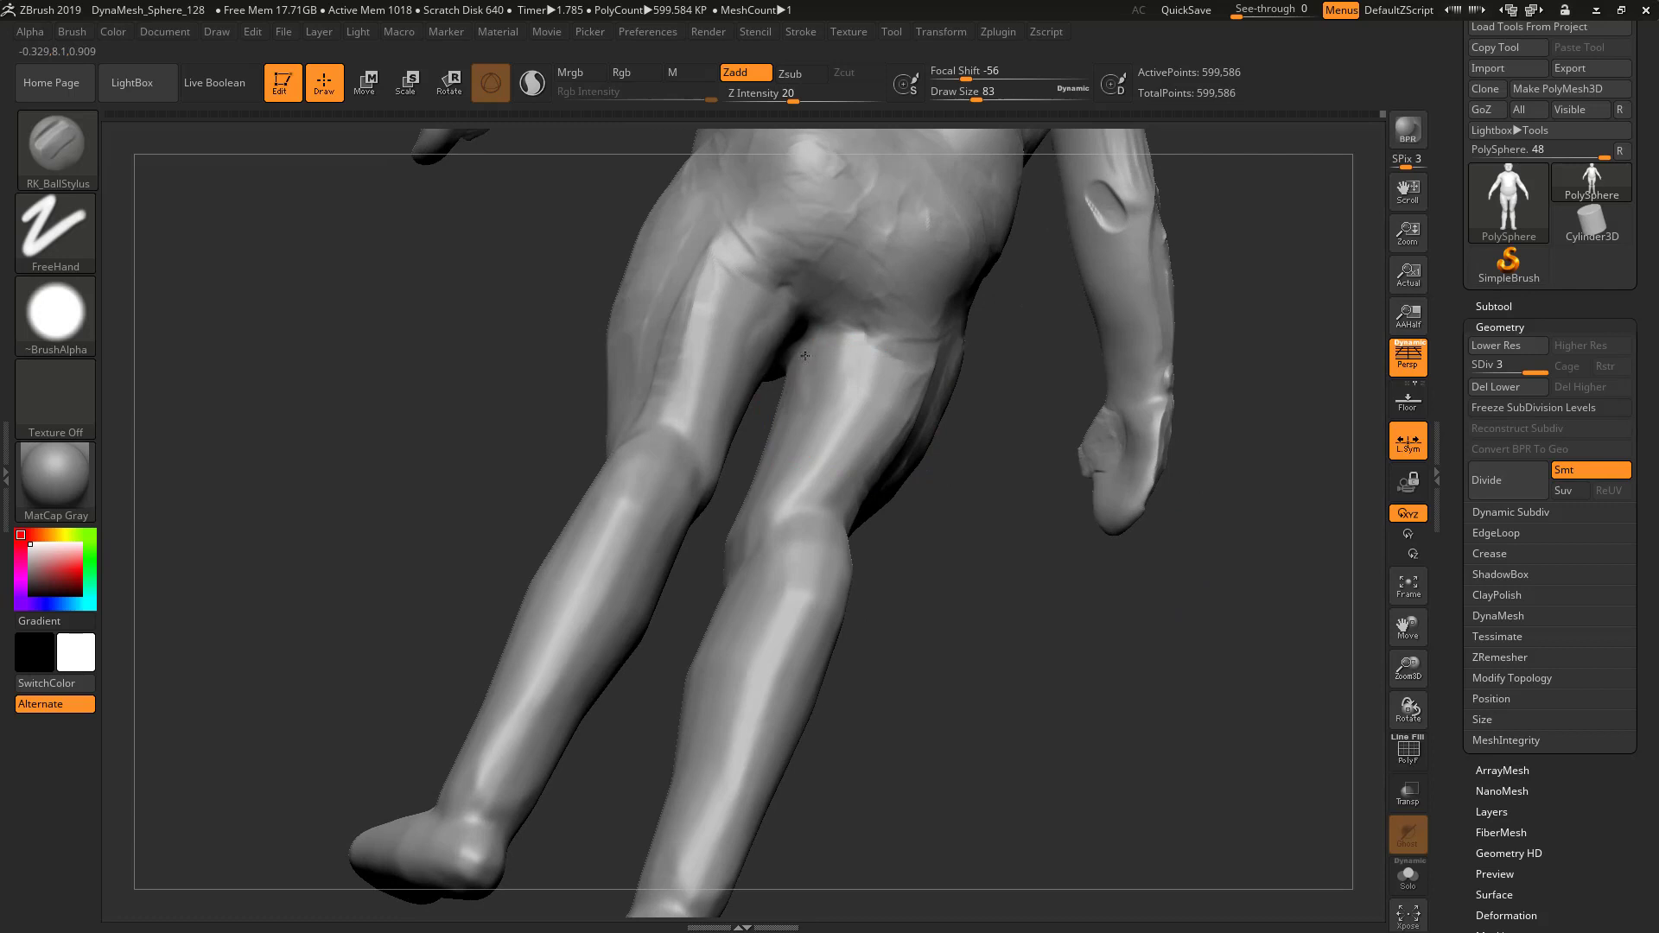
{"action": "right_click_drag", "start_coordinate": [860, 462], "coordinate": [770, 419]}
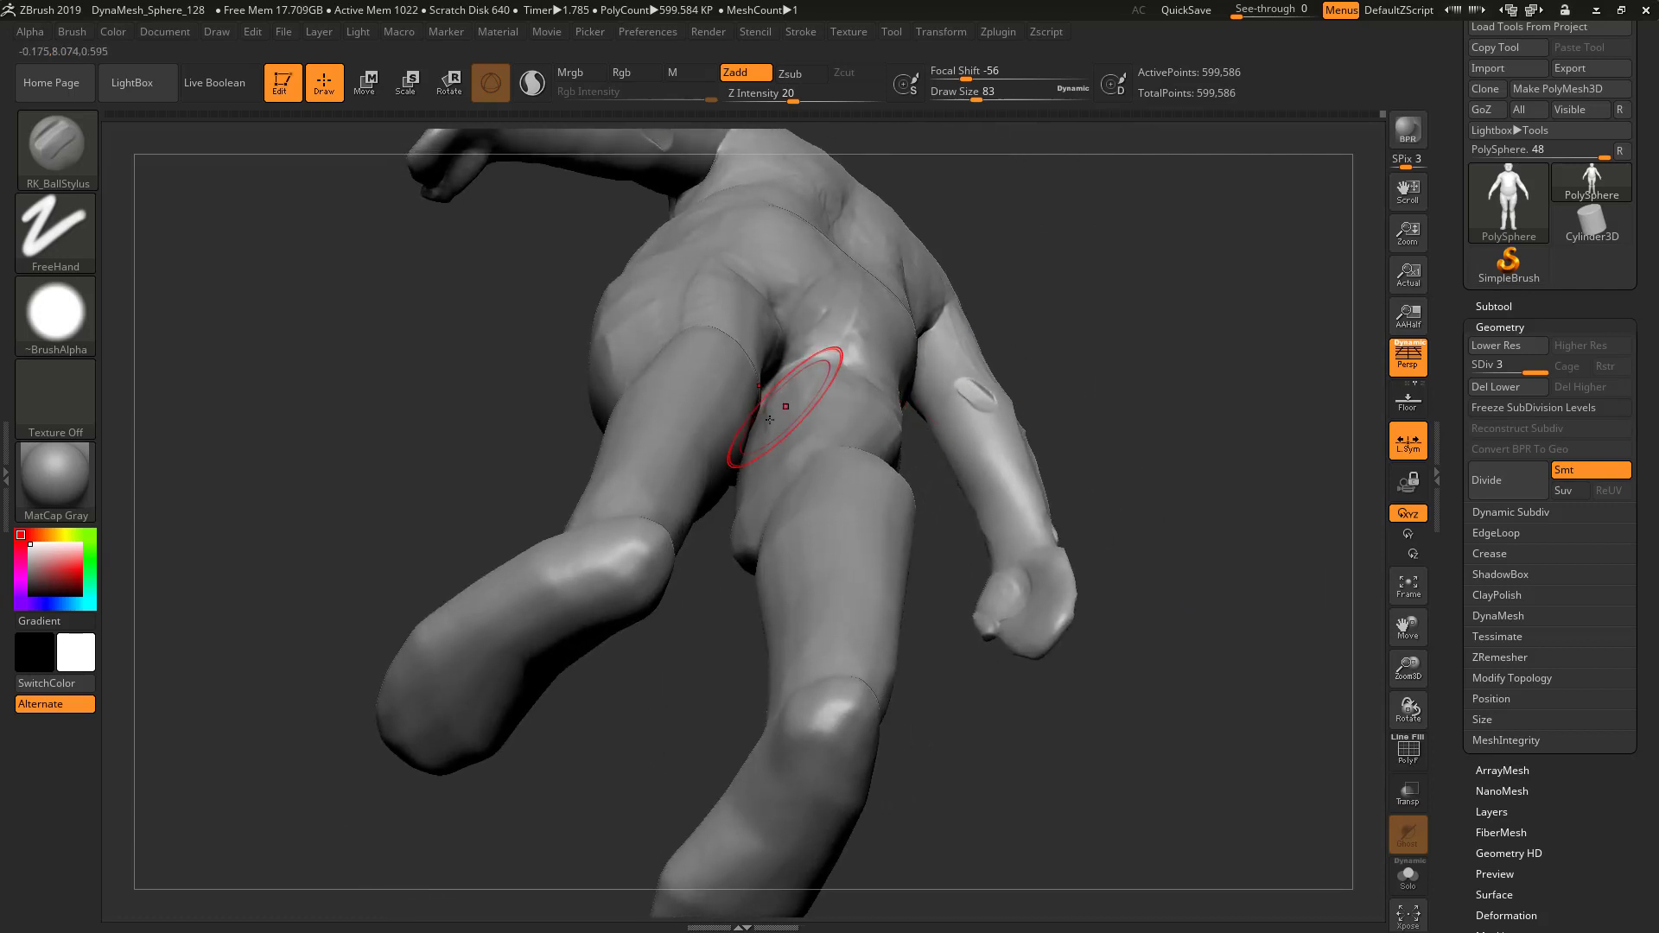
{"action": "right_click_drag", "start_coordinate": [846, 359], "coordinate": [794, 381]}
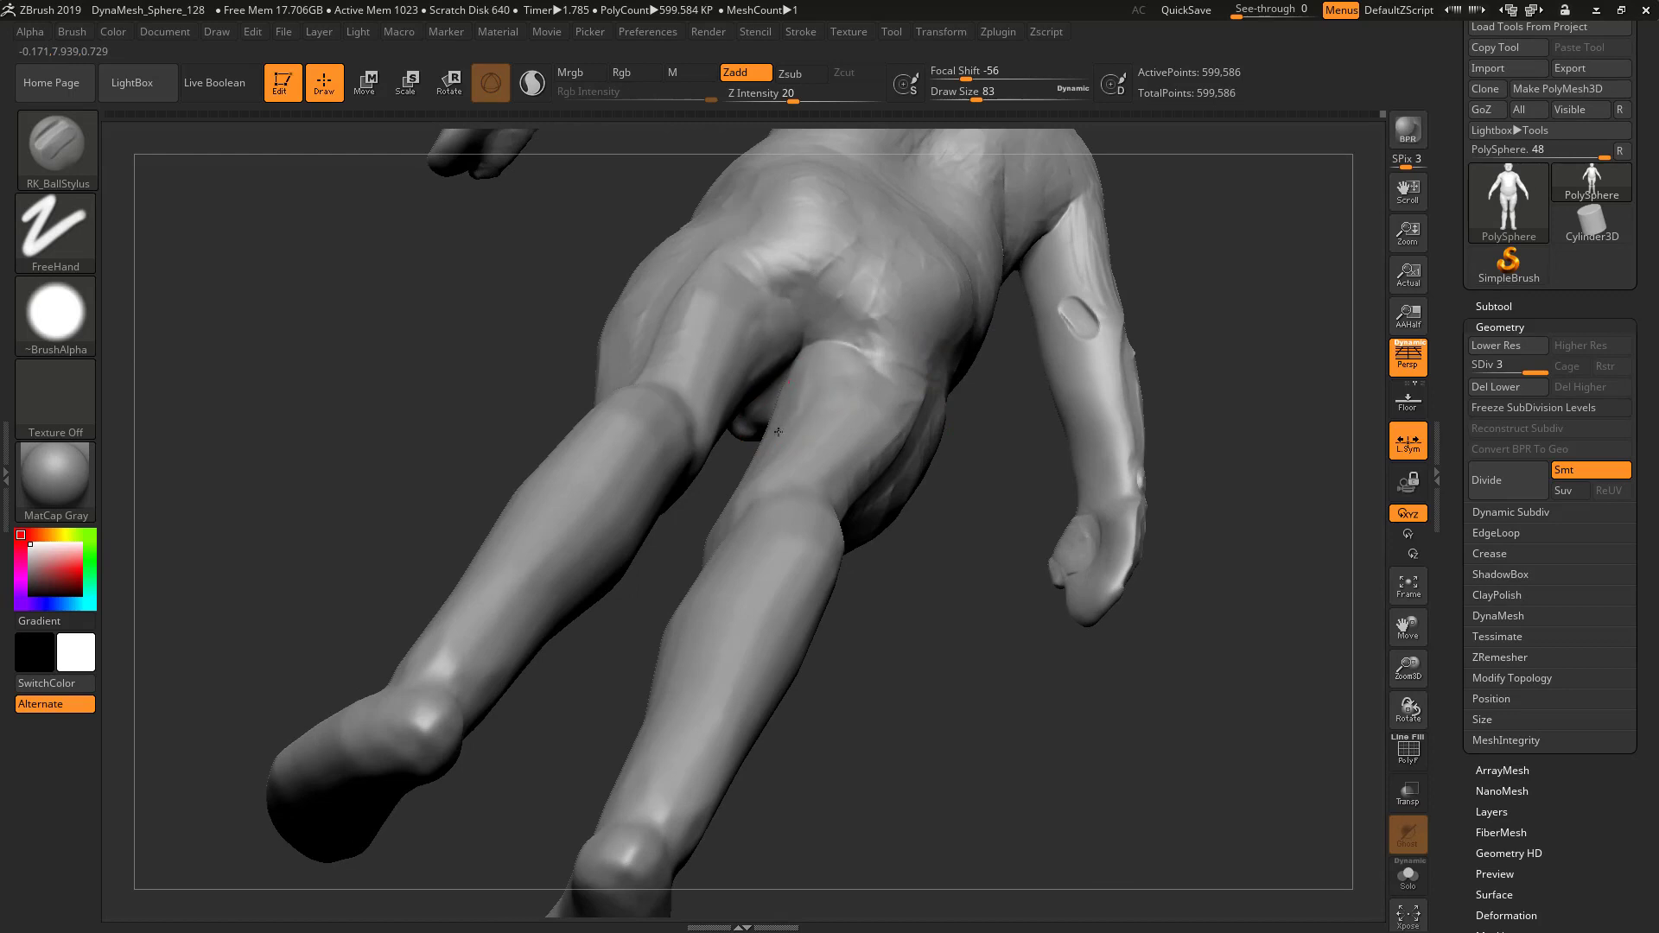
Build up the kneecaps and the folds above them with the RK_BallStylus brush
{"action": "right_click_drag", "start_coordinate": [935, 553], "coordinate": [782, 339]}
{"action": "right_click_drag", "start_coordinate": [1056, 414], "coordinate": [815, 407]}
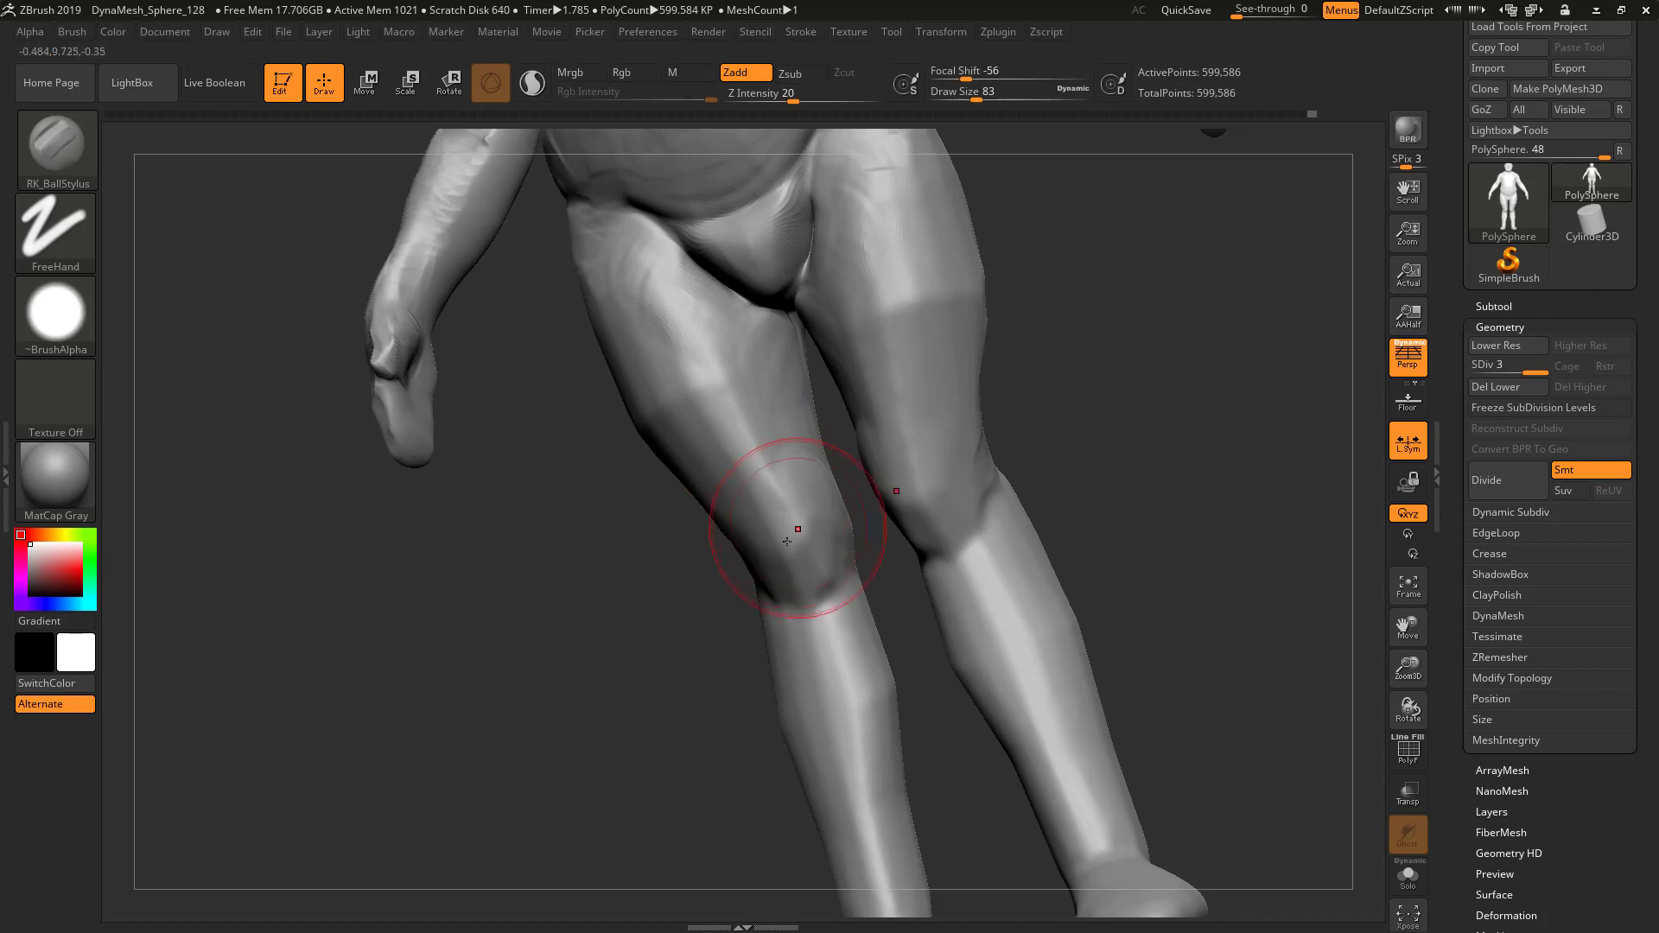
{"action": "mouse_move", "coordinate": [787, 542]}
{"action": "left_mouse_down"}
{"action": "mouse_move", "coordinate": [759, 560]}
{"action": "mouse_move", "coordinate": [791, 592]}
{"action": "left_mouse_up"}
{"action": "left_click_drag", "start_coordinate": [1145, 550], "coordinate": [896, 532], "text": "shift"}
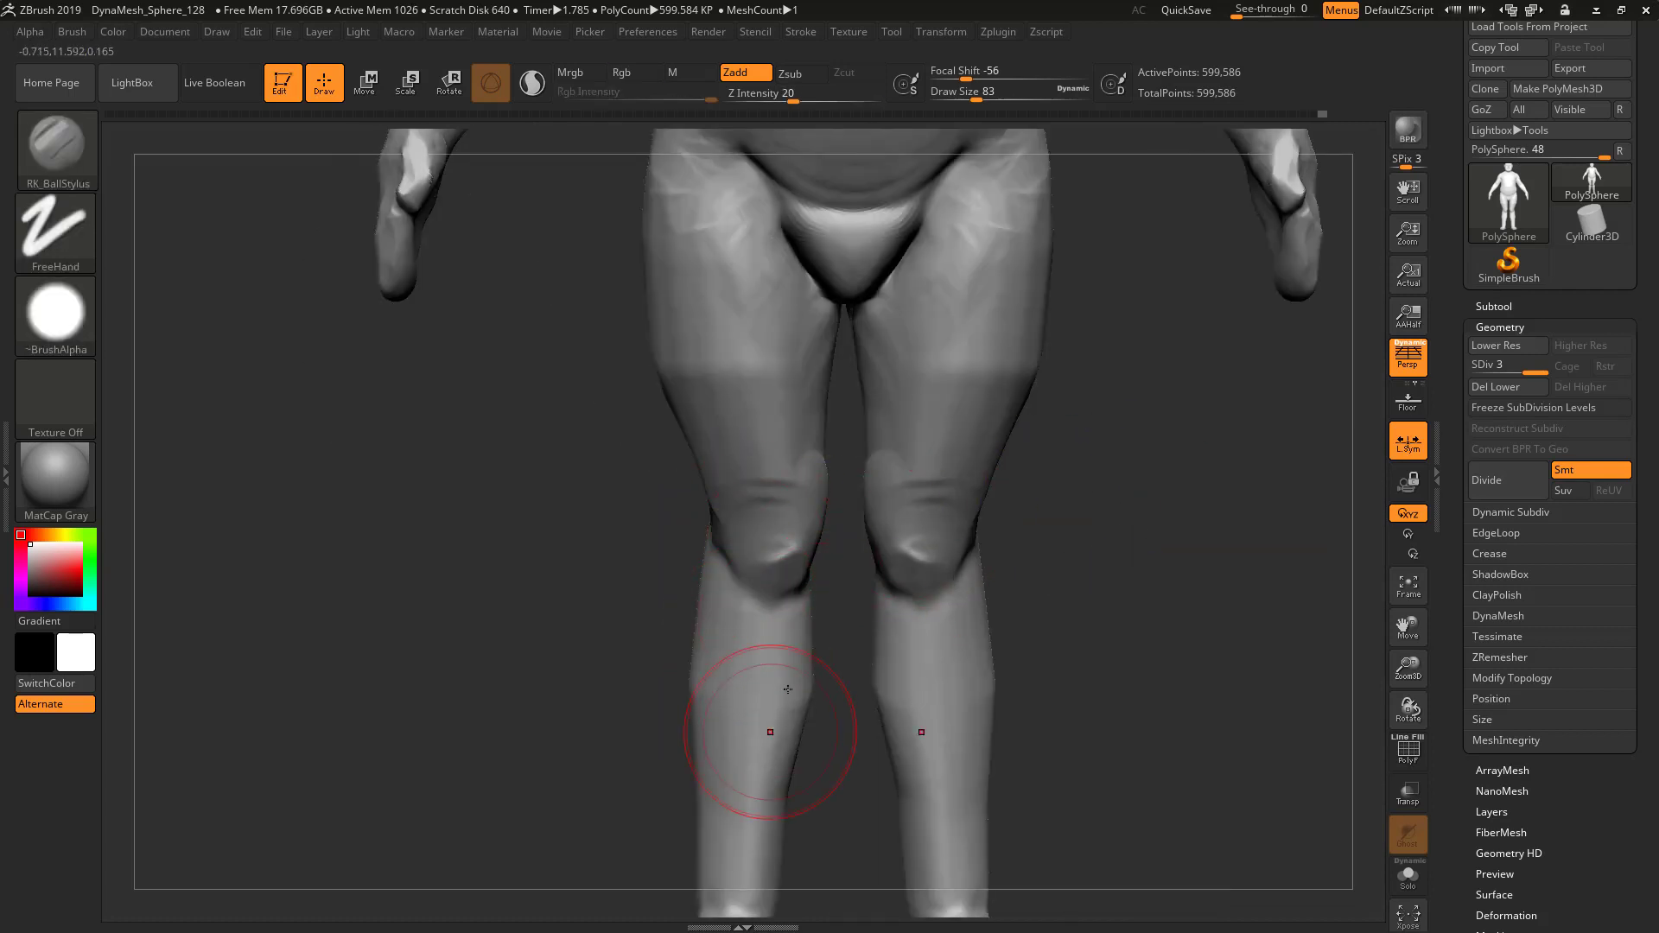
Define the shinbone ridges from below the knees to the ankles by carving along their inner sides
{"action": "left_click_drag", "start_coordinate": [1048, 637], "coordinate": [1040, 580], "text": "alt"}
{"action": "left_click_drag", "start_coordinate": [780, 572], "coordinate": [763, 696], "text": "alt"}
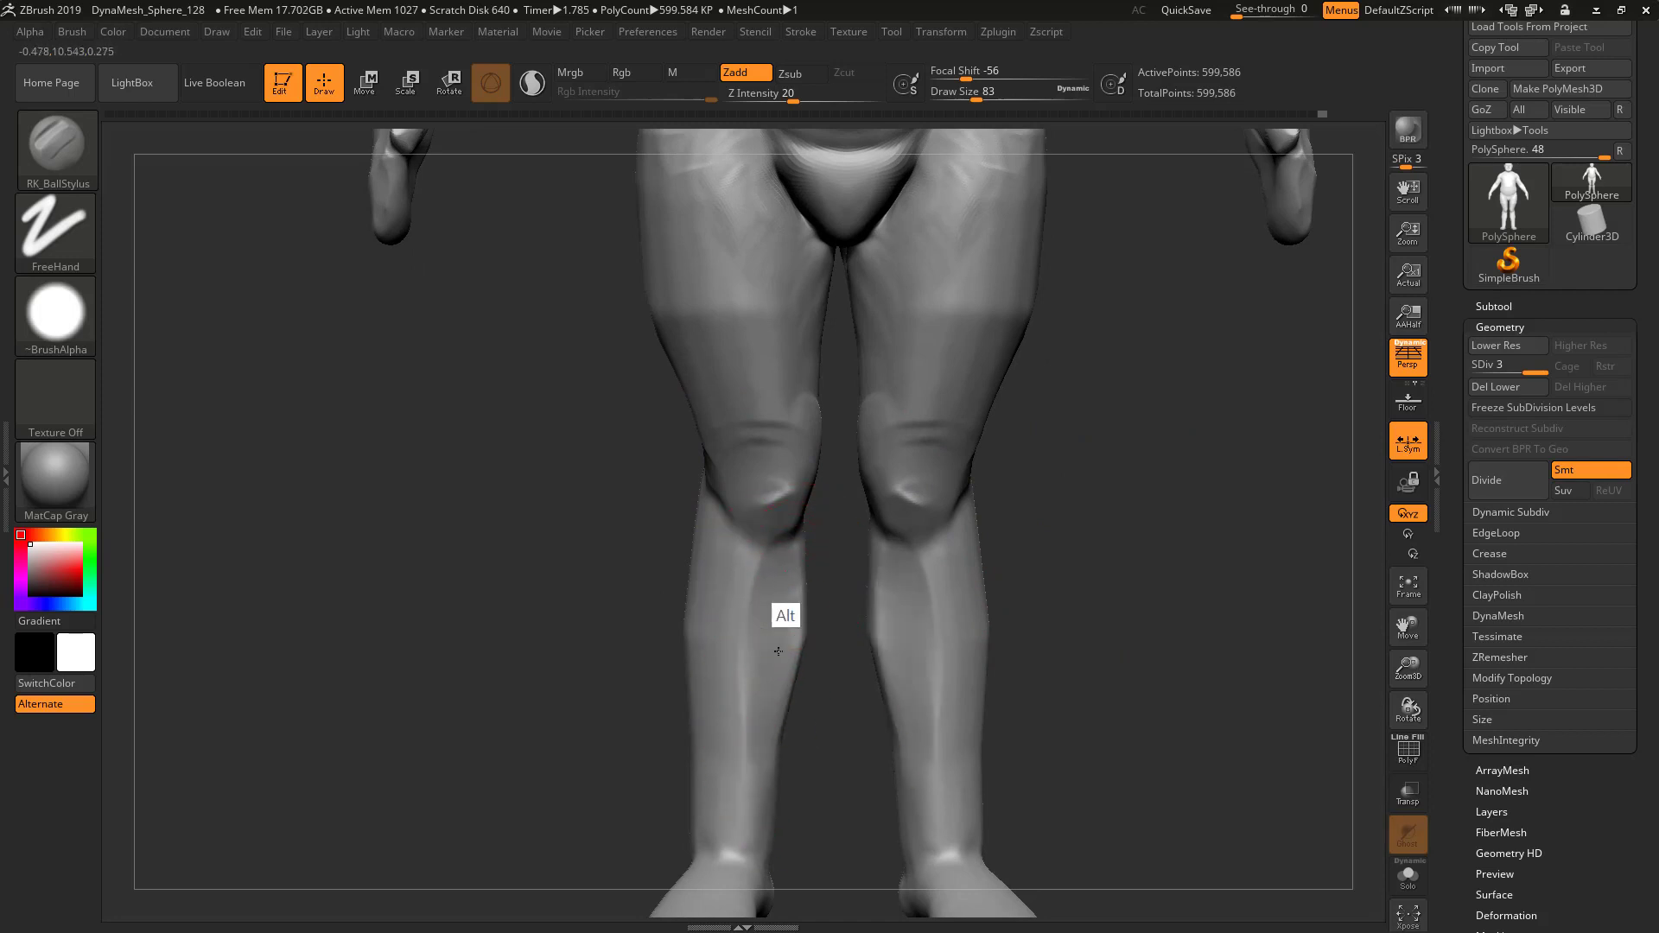
{"action": "right_click_drag", "start_coordinate": [1042, 678], "coordinate": [792, 585]}
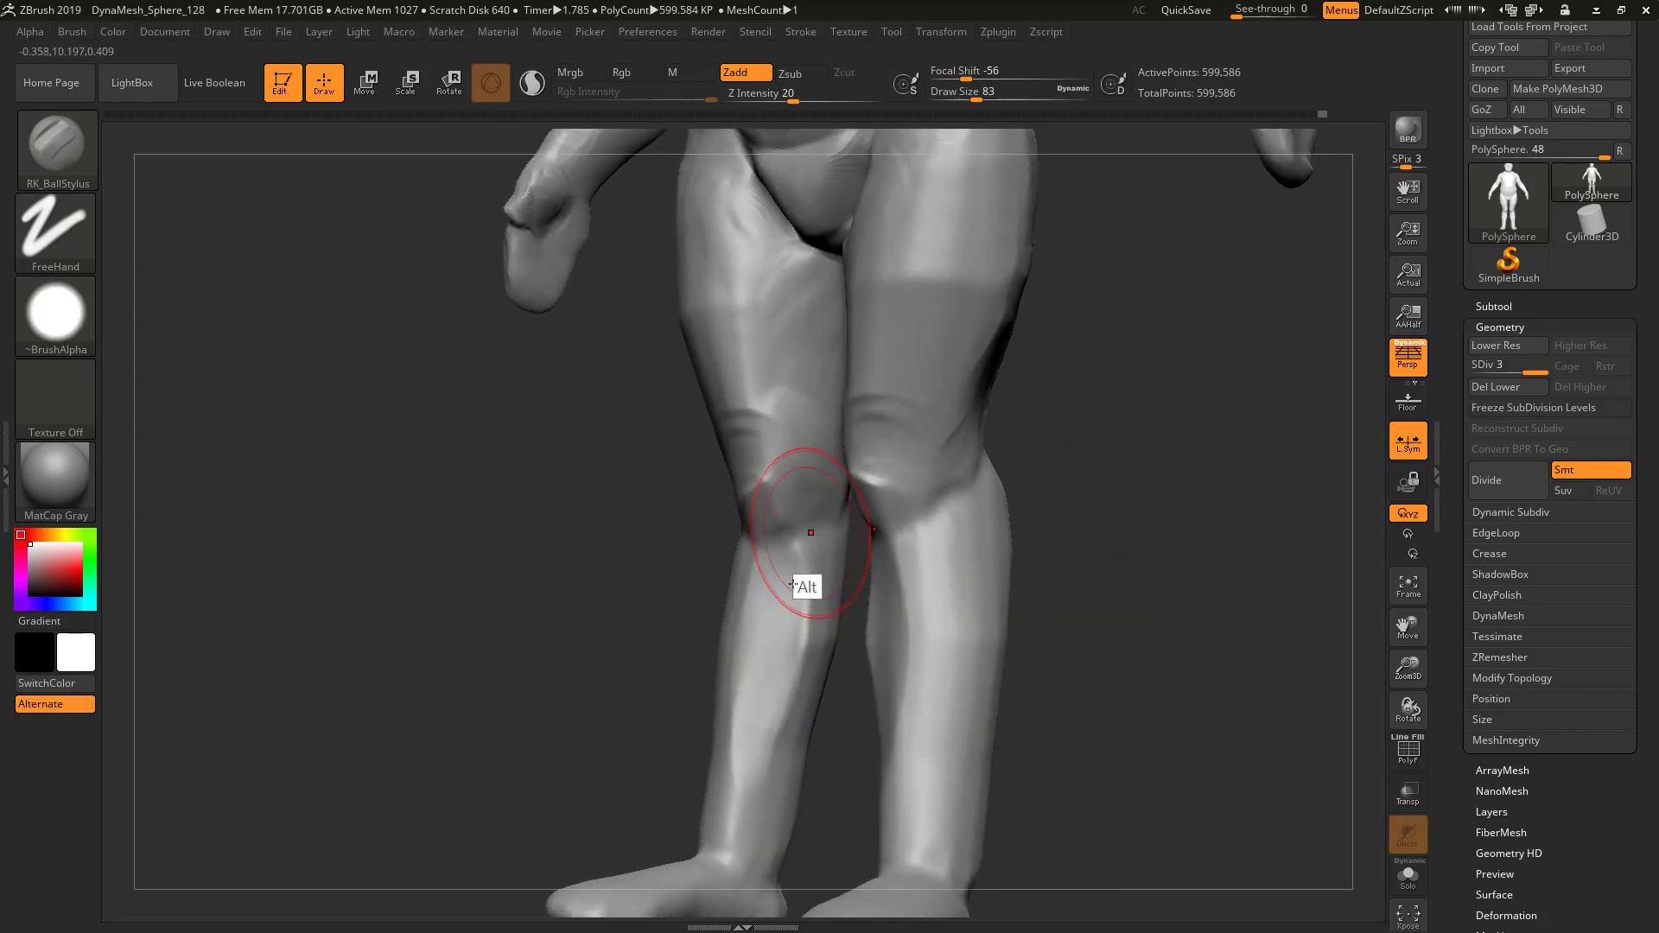
{"action": "mouse_move", "coordinate": [792, 585]}
{"action": "left_mouse_down", "text": "alt"}
{"action": "mouse_move", "coordinate": [741, 792]}
{"action": "mouse_move", "coordinate": [785, 876]}
{"action": "left_mouse_up", "text": "alt"}
{"action": "right_click_drag", "start_coordinate": [1007, 661], "coordinate": [1037, 693], "text": "shift"}
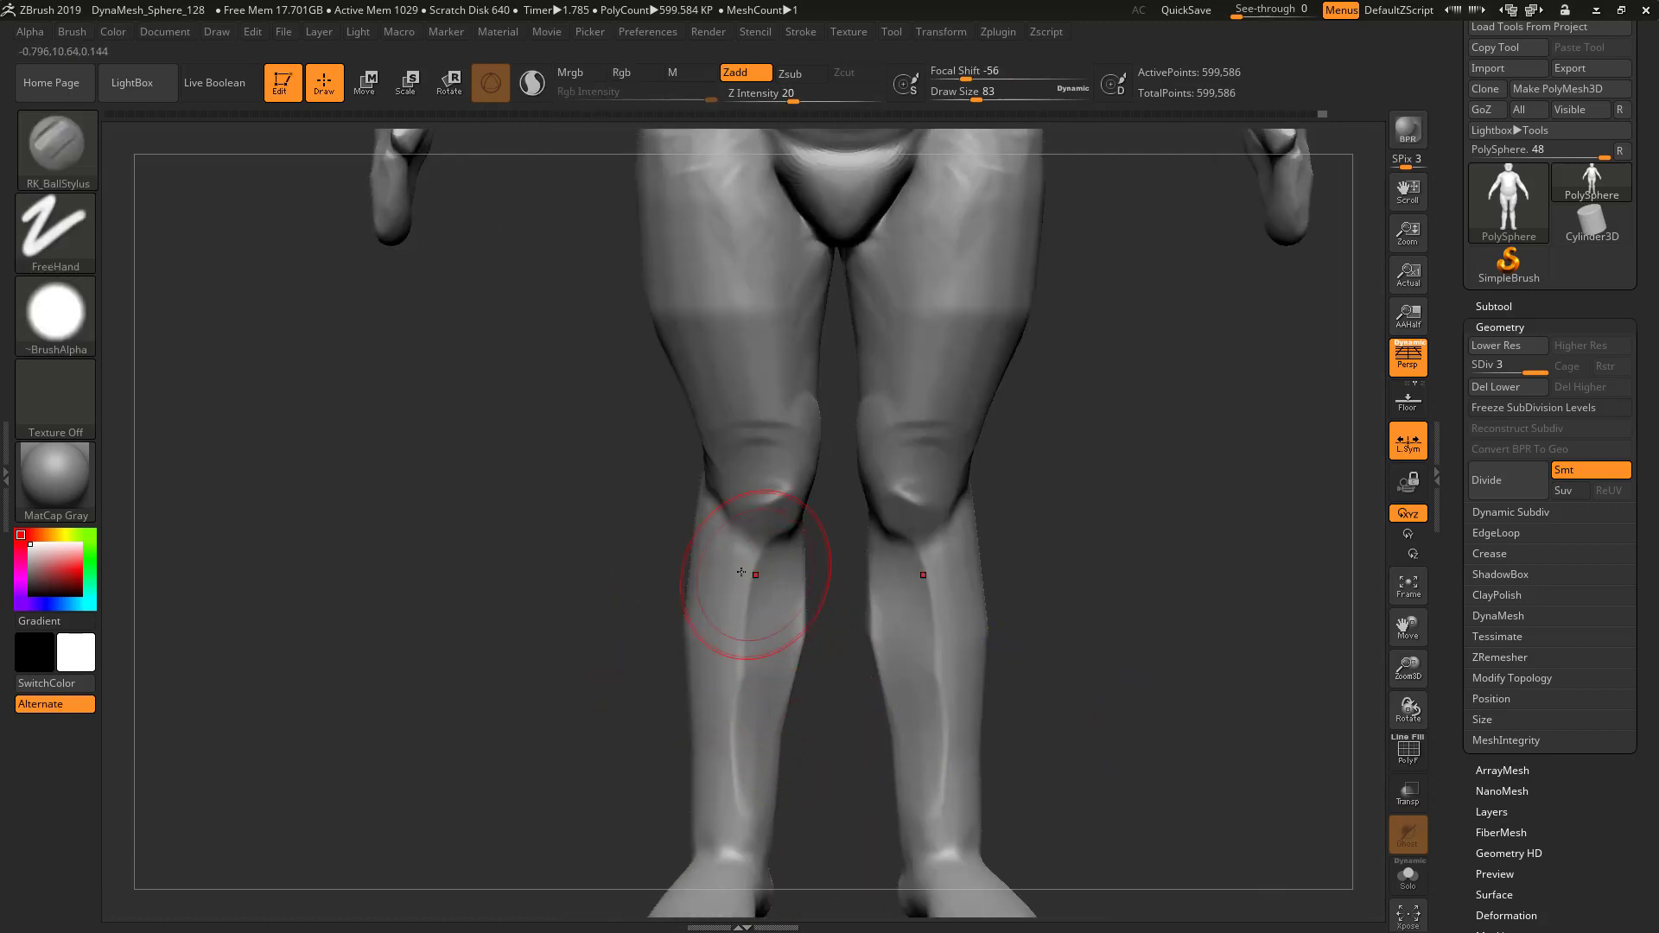
Sculpt the upper calves and the hollows behind the knees with the RK_BallStylus brush at draw size 83
{"action": "right_click_drag", "start_coordinate": [741, 572], "coordinate": [791, 603]}
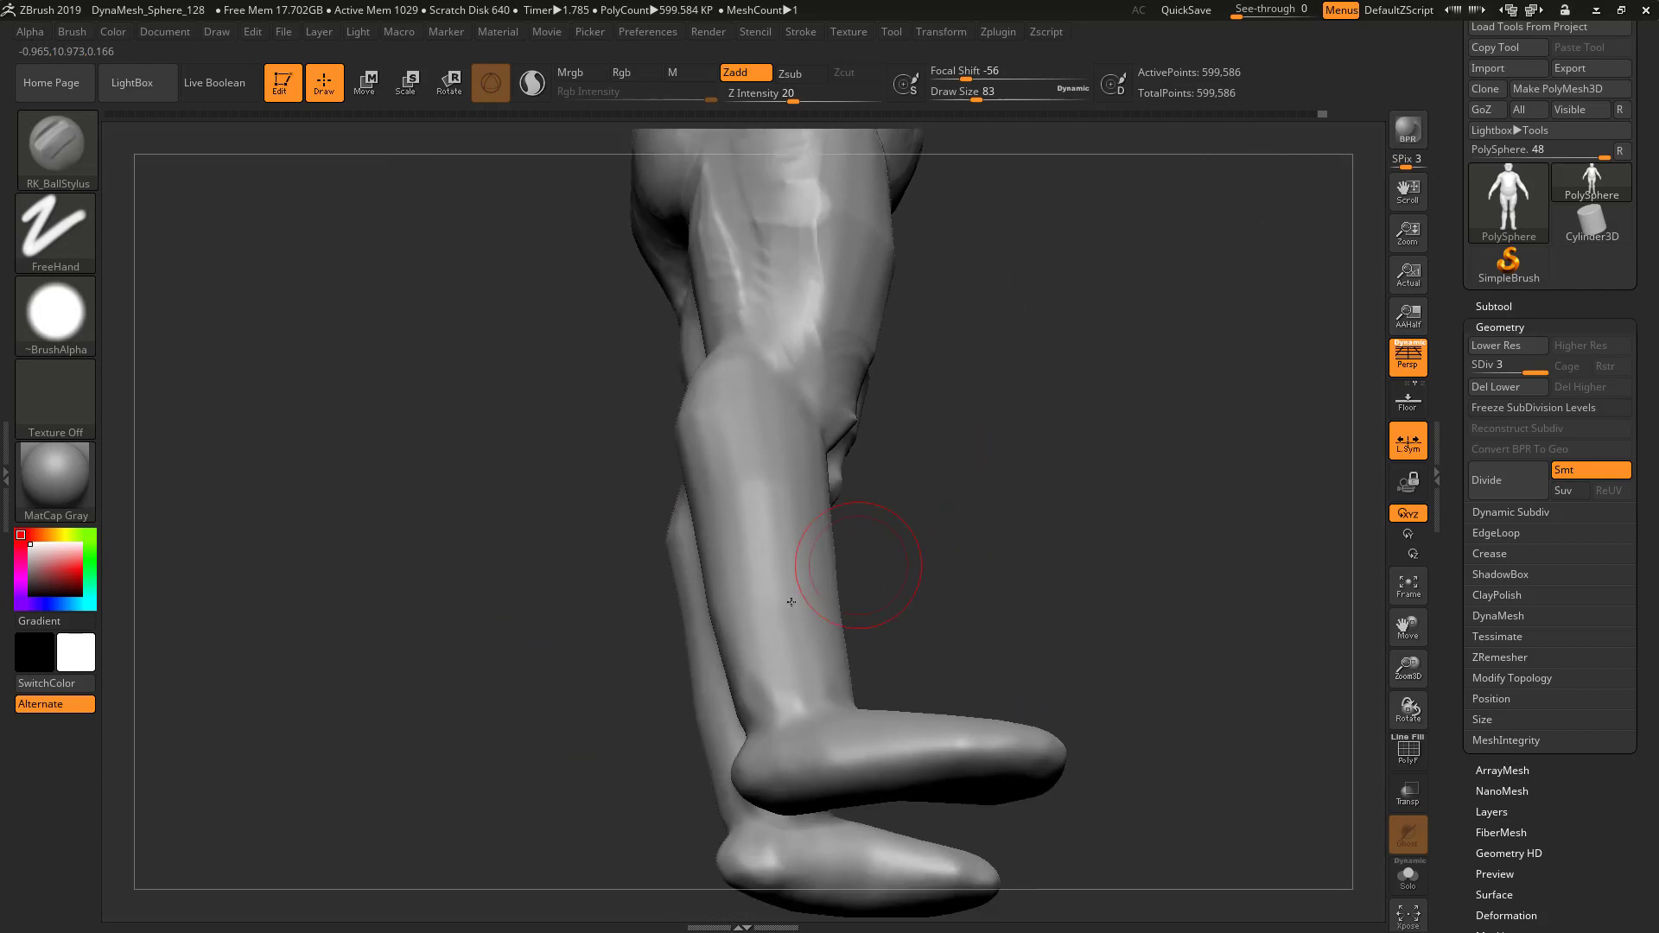
{"action": "left_click_drag", "start_coordinate": [790, 602], "coordinate": [771, 551]}
{"action": "mouse_move", "coordinate": [737, 384]}
{"action": "left_mouse_down", "text": "alt"}
{"action": "mouse_move", "coordinate": [734, 356]}
{"action": "mouse_move", "coordinate": [705, 356]}
{"action": "left_mouse_up", "text": "alt"}
{"action": "right_click_drag", "start_coordinate": [775, 374], "coordinate": [841, 452]}
{"action": "mouse_move", "coordinate": [703, 427]}
{"action": "left_mouse_down", "text": "alt"}
{"action": "mouse_move", "coordinate": [721, 409]}
{"action": "mouse_move", "coordinate": [690, 379]}
{"action": "mouse_move", "coordinate": [732, 417]}
{"action": "left_mouse_up", "text": "alt"}
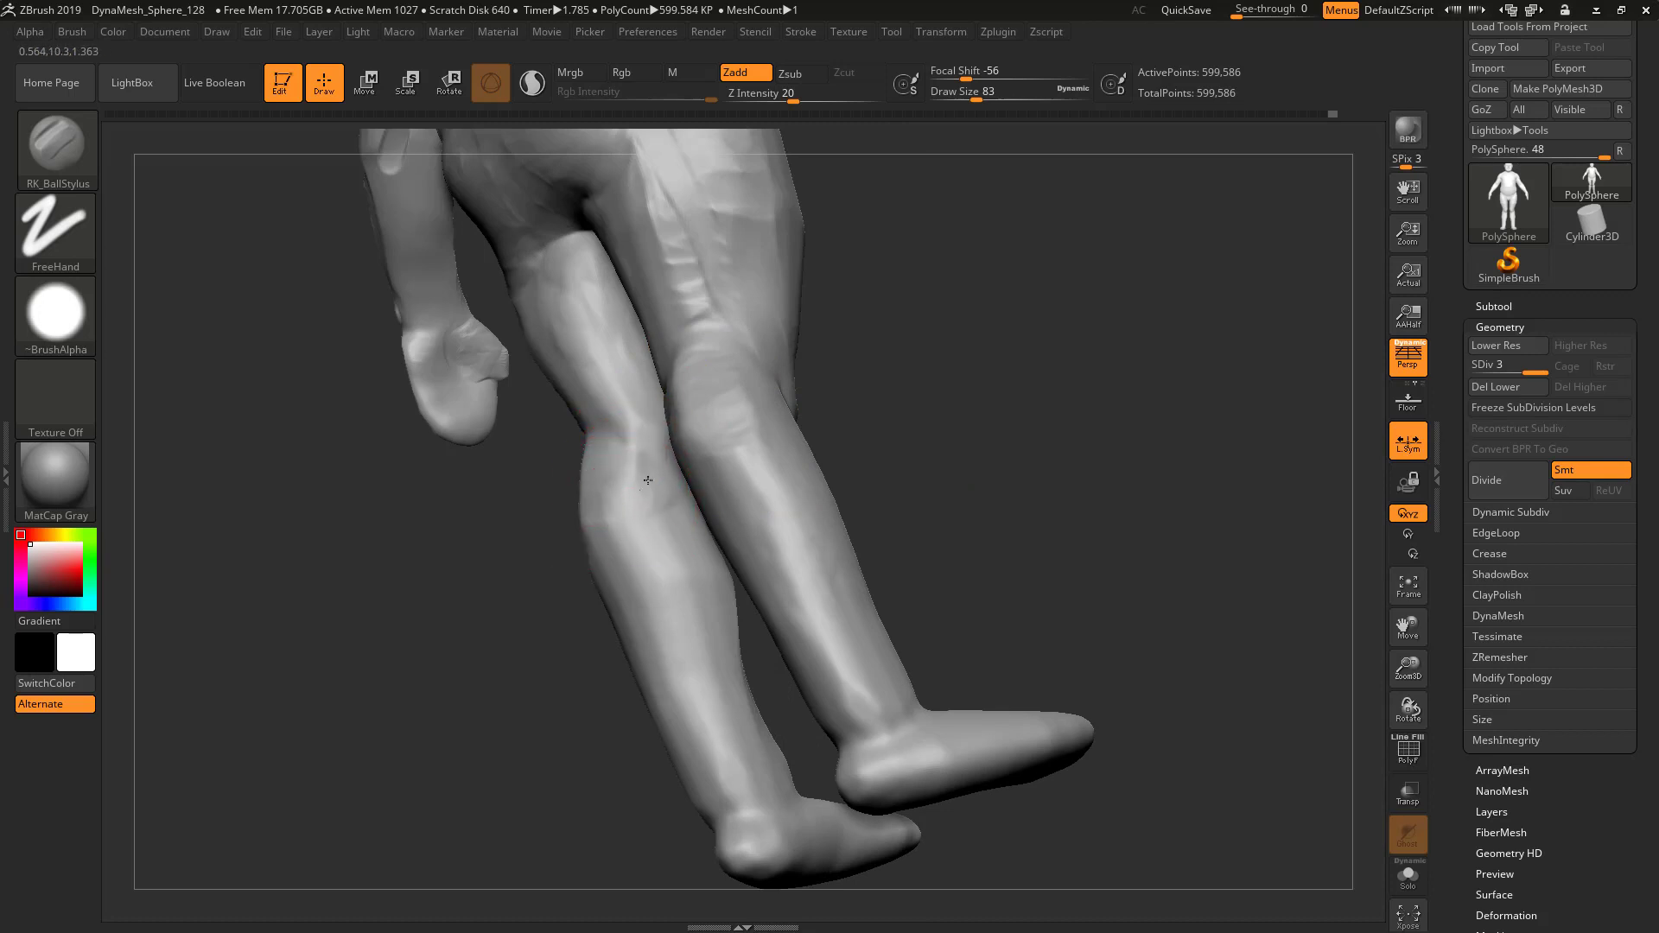
{"action": "left_click_drag", "start_coordinate": [619, 540], "coordinate": [659, 512], "text": "alt"}
{"action": "mouse_move", "coordinate": [708, 422]}
{"action": "left_mouse_down", "text": "alt"}
{"action": "mouse_move", "coordinate": [670, 423]}
{"action": "mouse_move", "coordinate": [699, 335]}
{"action": "left_mouse_up", "text": "alt"}
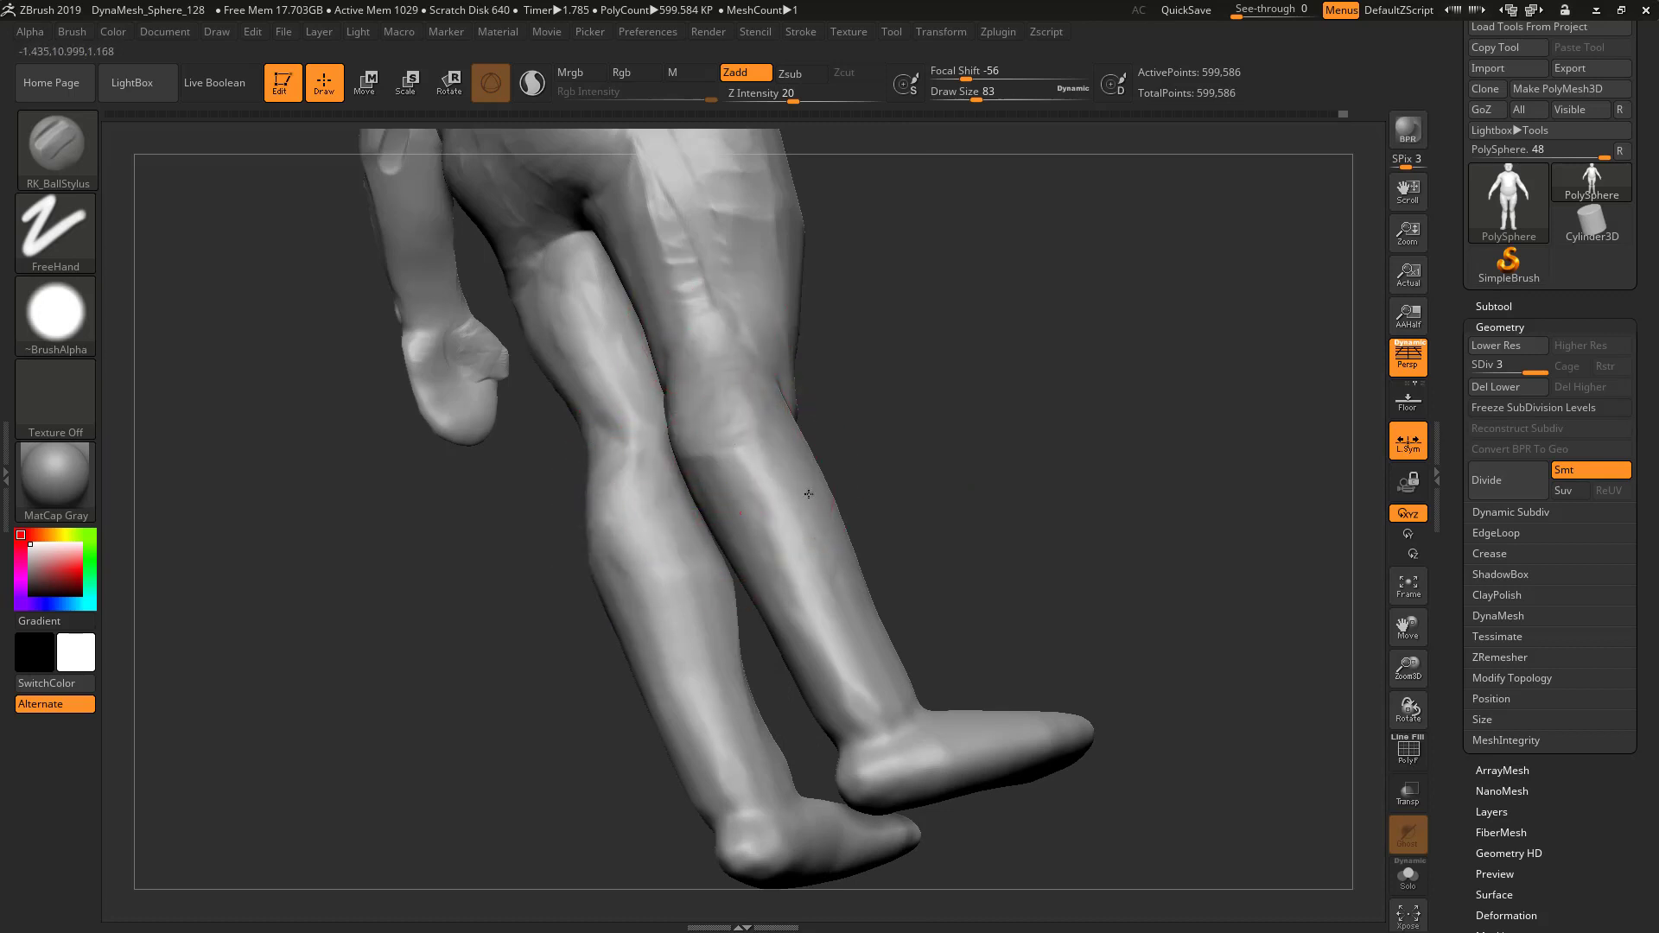
Carve the lower calves down to the Achilles area above the heels
{"action": "left_click_drag", "start_coordinate": [699, 607], "coordinate": [678, 653], "text": "alt"}
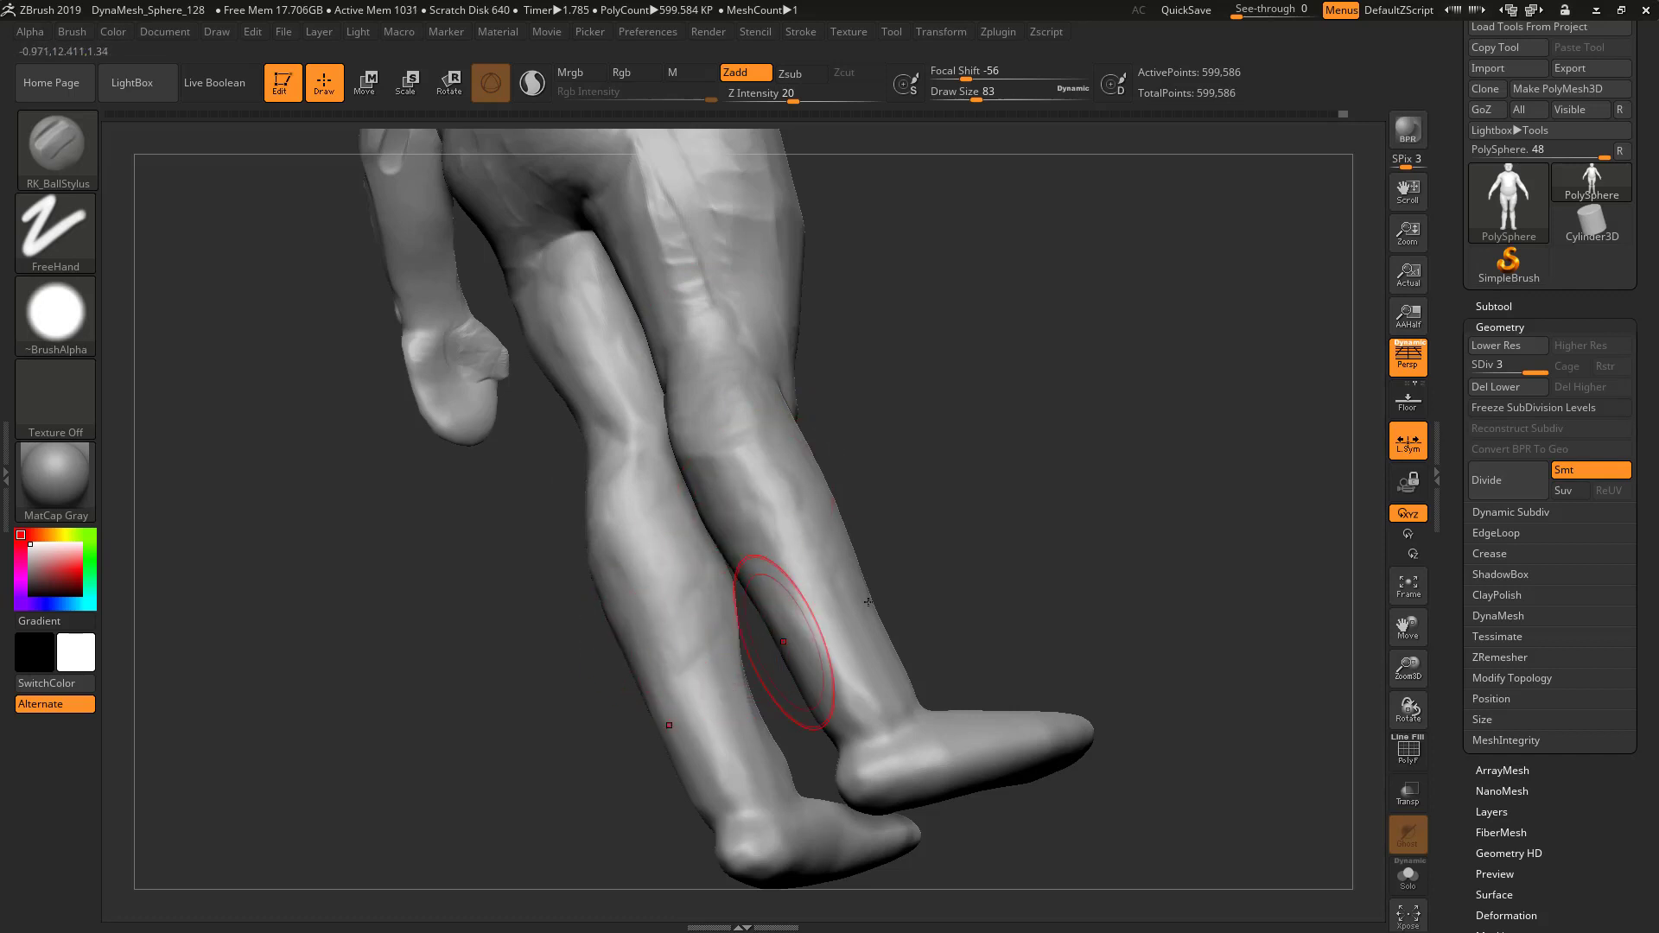
{"action": "left_click_drag", "start_coordinate": [1015, 527], "coordinate": [954, 550]}
{"action": "left_click_drag", "start_coordinate": [665, 735], "coordinate": [699, 802], "text": "alt"}
{"action": "left_click_drag", "start_coordinate": [871, 661], "coordinate": [900, 711], "text": "alt"}
{"action": "left_click_drag", "start_coordinate": [825, 597], "coordinate": [867, 641], "text": "alt"}
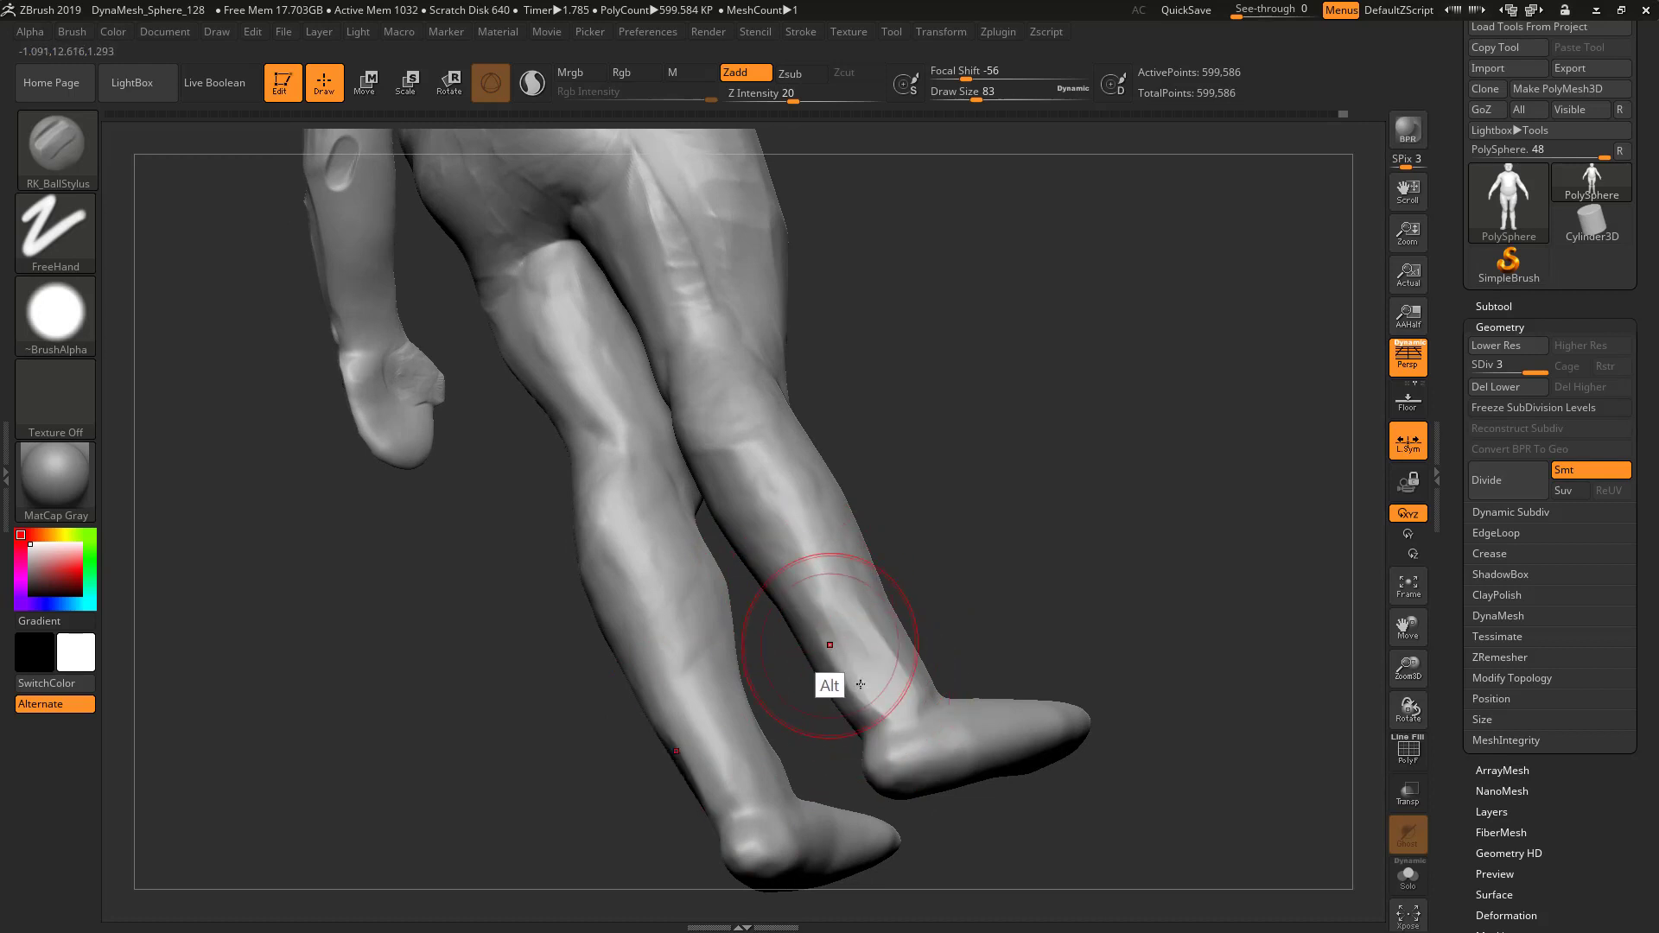
{"action": "left_click_drag", "start_coordinate": [713, 780], "coordinate": [733, 810]}
Shape the heels and the ankle hollows beside them with the RK_BallStylus brush at draw size 46
{"action": "key", "text": "s"}
{"action": "left_click_drag", "start_coordinate": [875, 736], "coordinate": [868, 757]}
{"action": "mouse_move", "coordinate": [1032, 644]}
{"action": "left_mouse_down"}
{"action": "mouse_move", "coordinate": [1057, 717]}
{"action": "mouse_move", "coordinate": [1027, 736]}
{"action": "left_mouse_up"}
{"action": "left_click_drag", "start_coordinate": [1179, 709], "coordinate": [1086, 525], "text": "alt"}
{"action": "left_click_drag", "start_coordinate": [1011, 683], "coordinate": [1093, 682]}
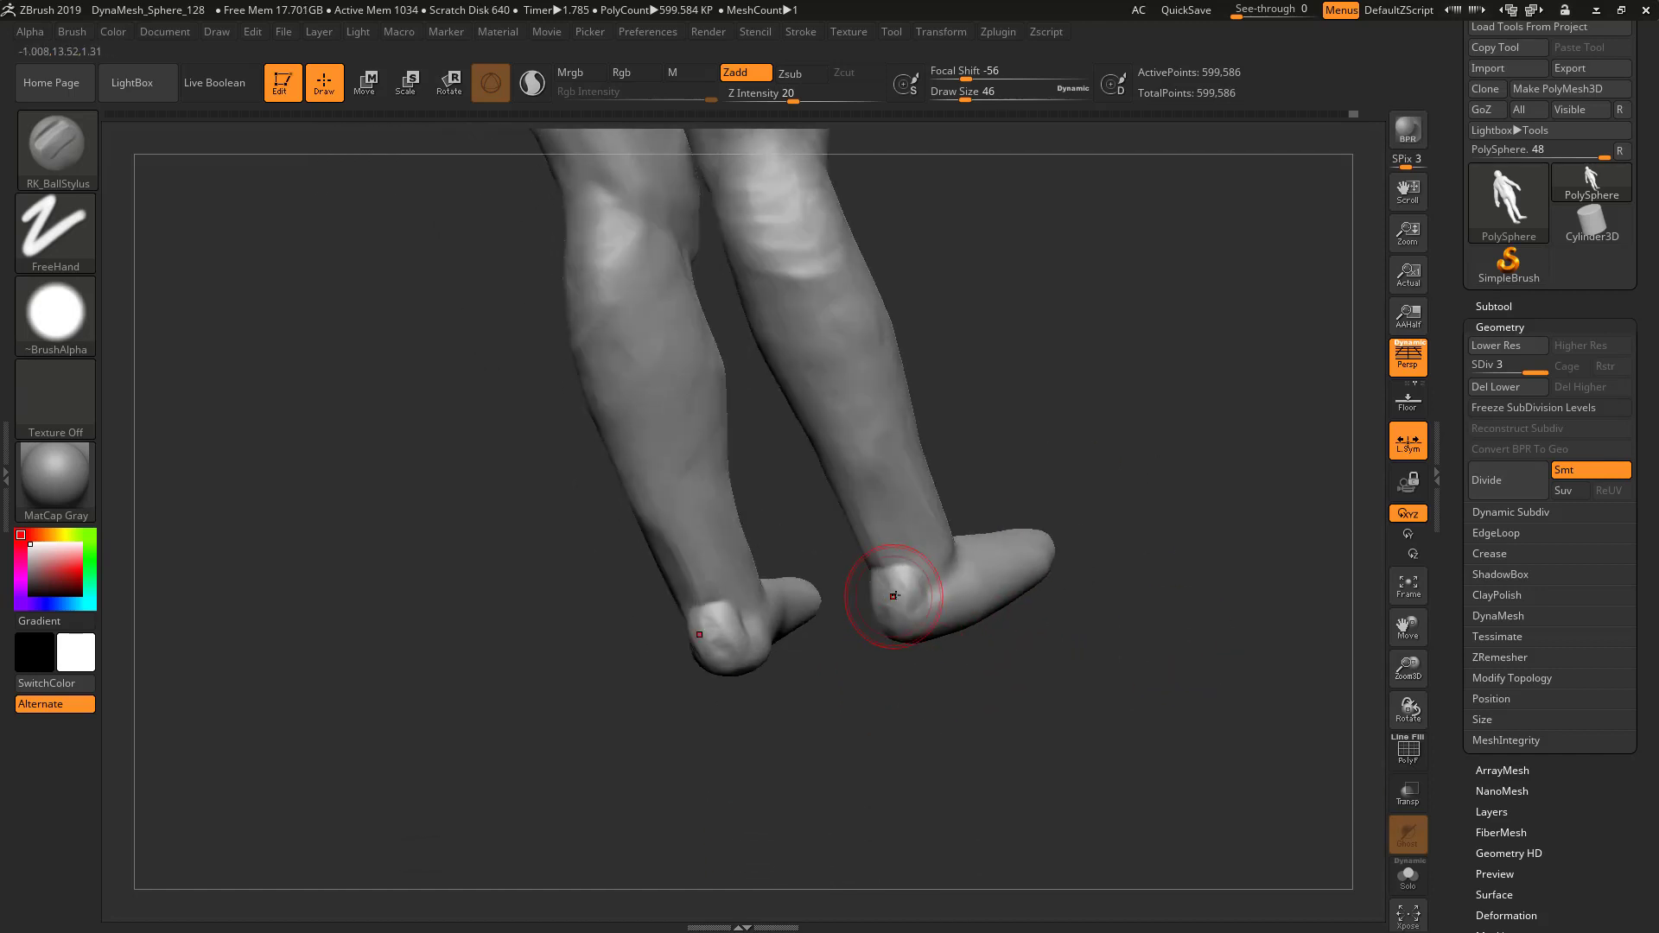
{"action": "left_click_drag", "start_coordinate": [907, 572], "coordinate": [938, 589], "text": "alt"}
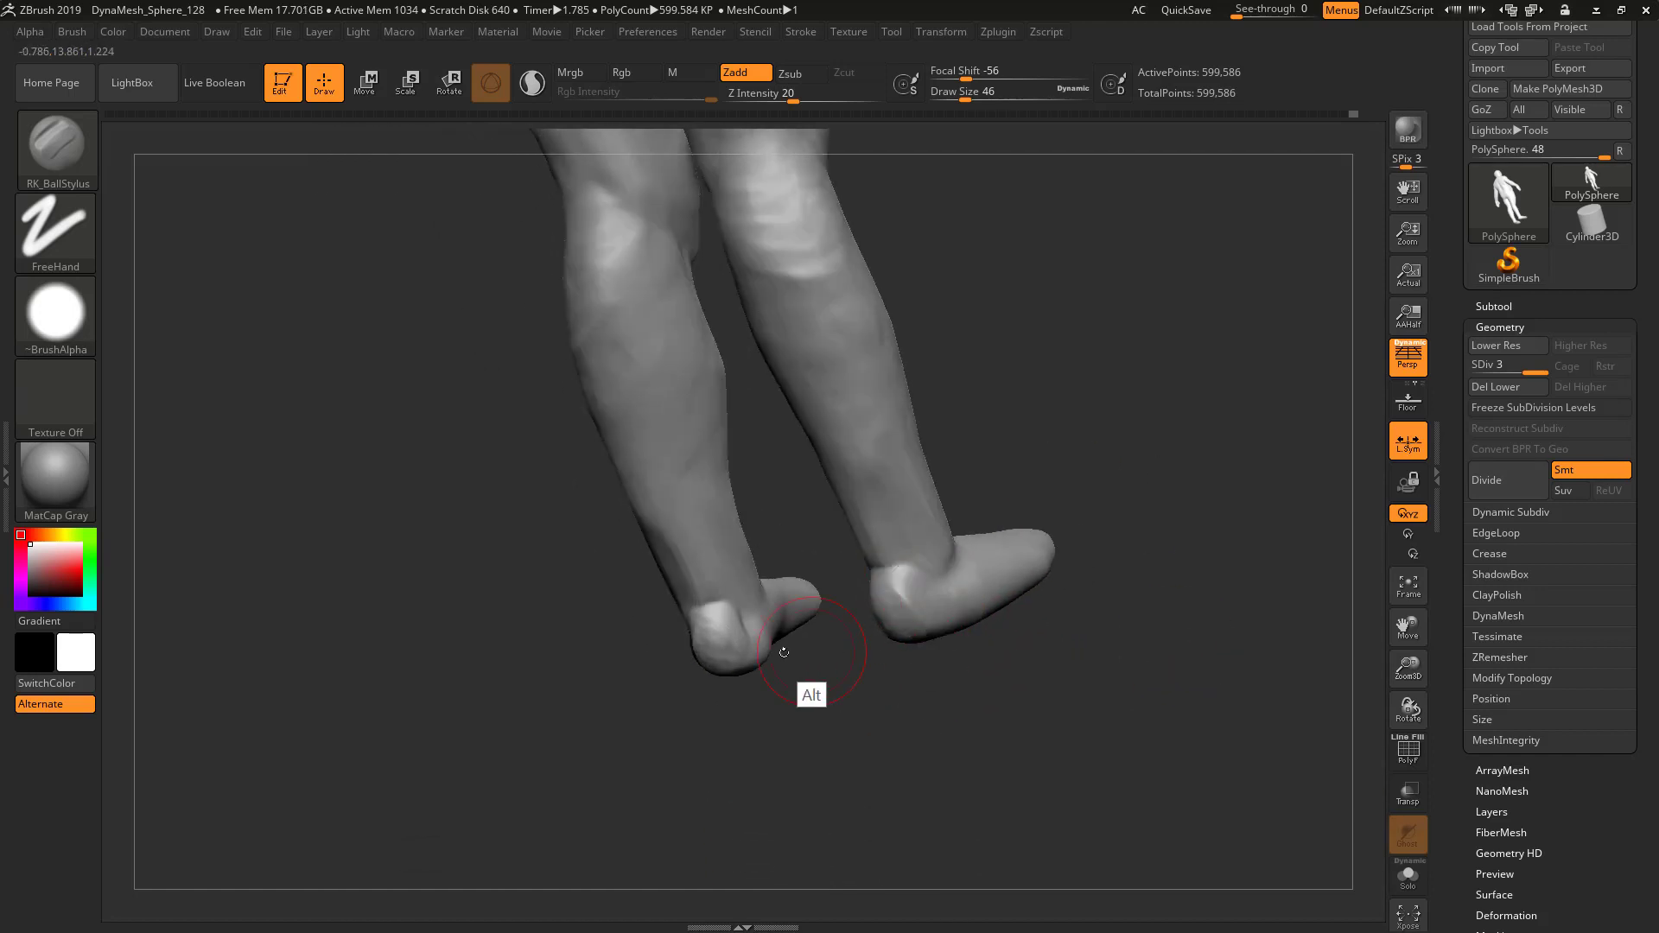
{"action": "left_click_drag", "start_coordinate": [764, 642], "coordinate": [772, 652], "text": "alt"}
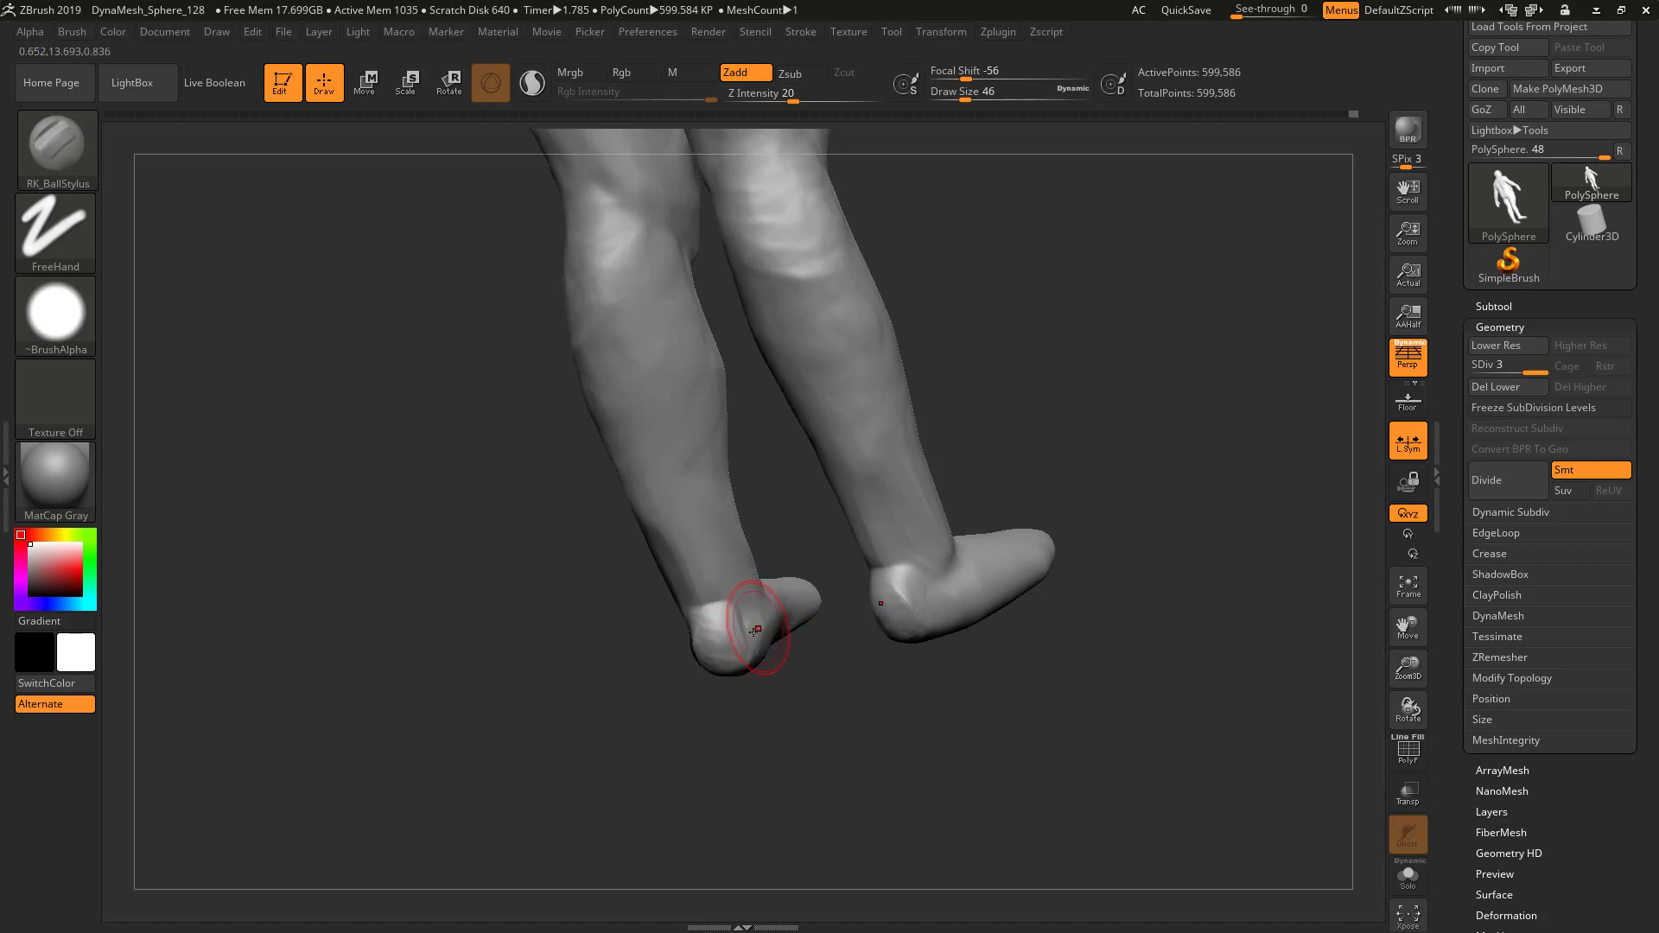
Carve the front of the ankles and the upper surfaces of the feet into planes and tendon forms
{"action": "left_click_drag", "start_coordinate": [650, 684], "coordinate": [731, 689]}
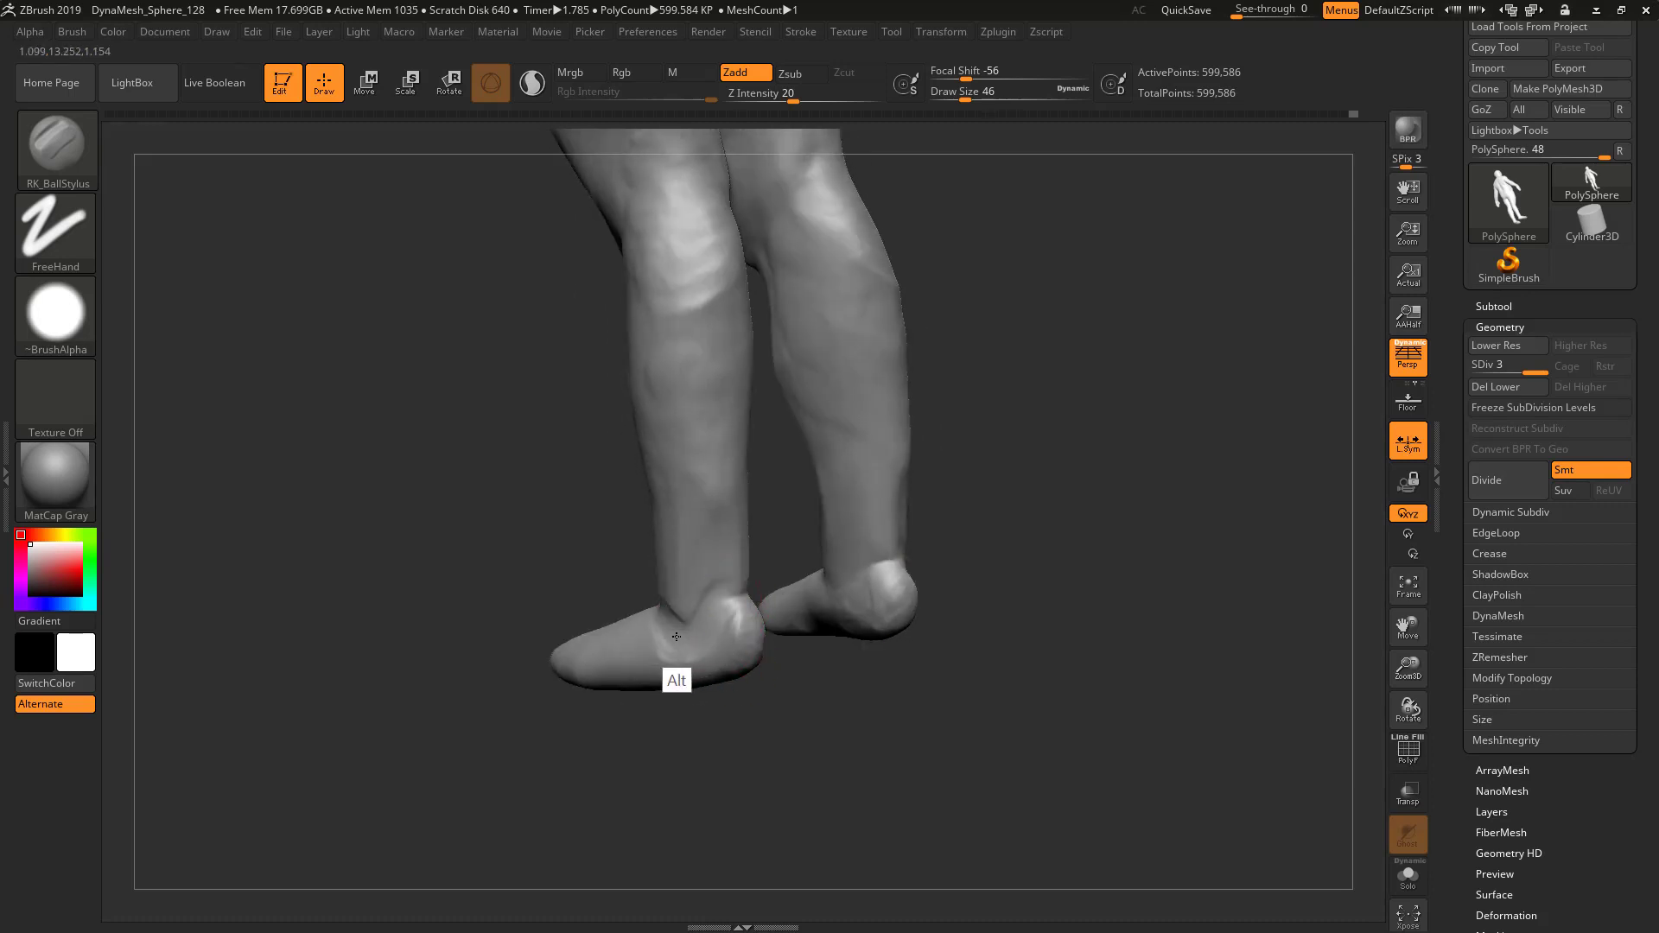
{"action": "left_click_drag", "start_coordinate": [970, 578], "coordinate": [962, 574]}
{"action": "left_click_drag", "start_coordinate": [673, 564], "coordinate": [653, 629], "text": "alt"}
{"action": "mouse_move", "coordinate": [761, 721]}
{"action": "left_mouse_down"}
{"action": "mouse_move", "coordinate": [844, 697]}
{"action": "mouse_move", "coordinate": [833, 610]}
{"action": "left_mouse_up"}
{"action": "left_click_drag", "start_coordinate": [833, 610], "coordinate": [924, 591], "text": "alt"}
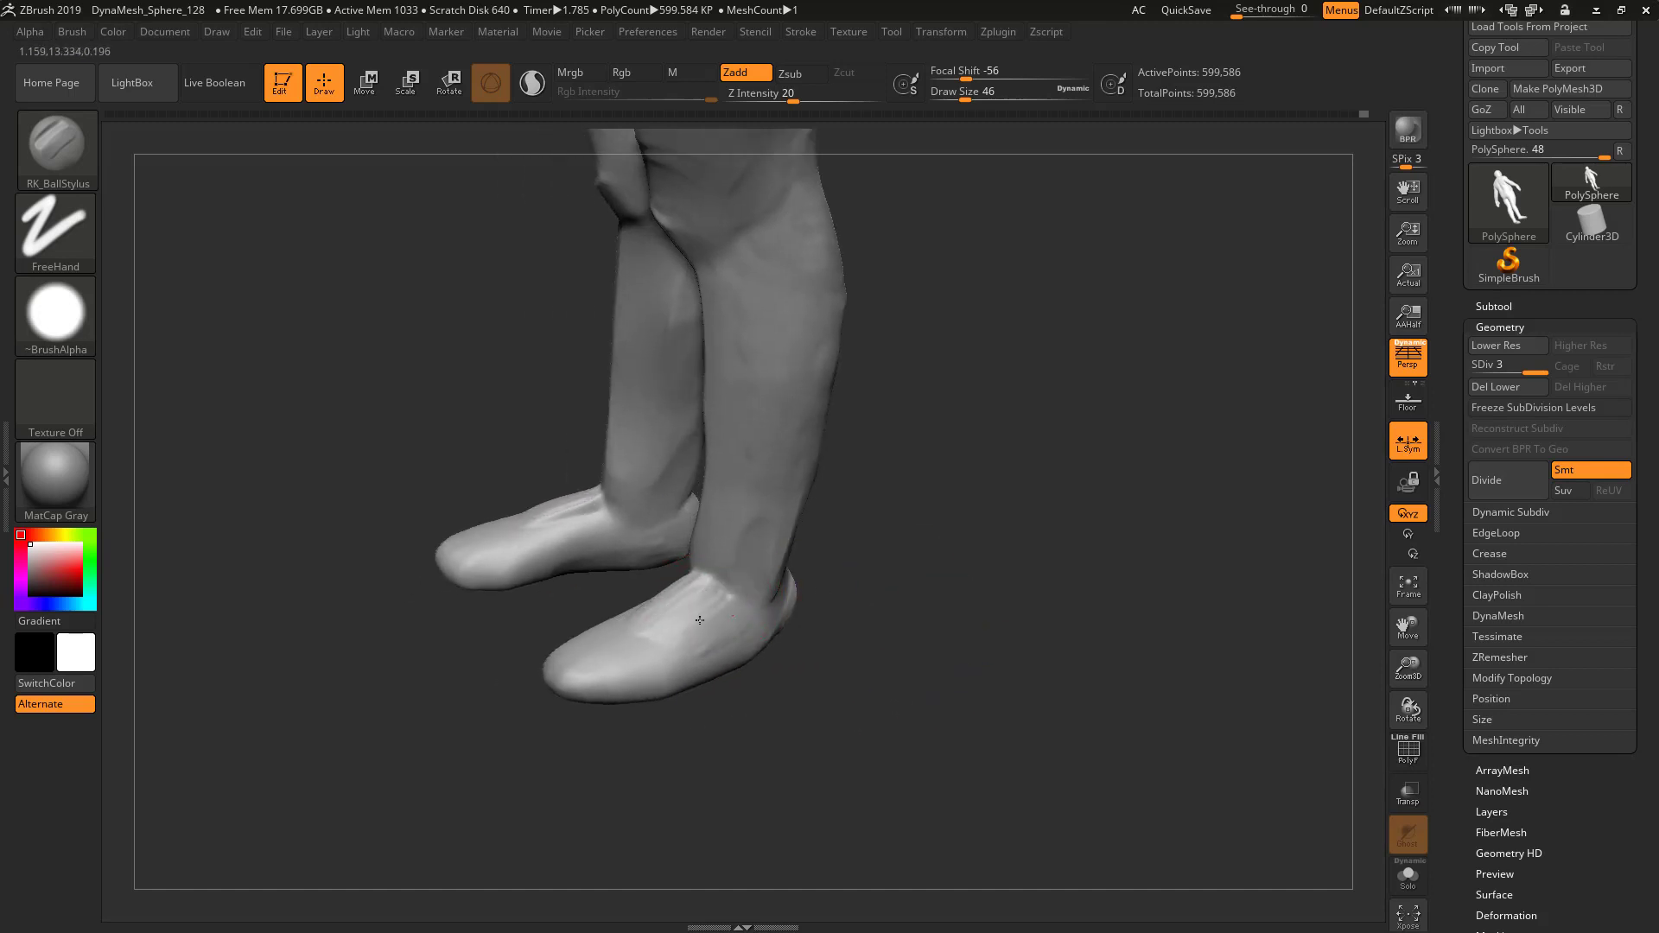
{"action": "mouse_move", "coordinate": [555, 524]}
{"action": "left_mouse_down"}
{"action": "mouse_move", "coordinate": [599, 528]}
{"action": "mouse_move", "coordinate": [563, 549]}
{"action": "mouse_move", "coordinate": [570, 566]}
{"action": "mouse_move", "coordinate": [526, 513]}
{"action": "left_mouse_up"}
{"action": "left_click_drag", "start_coordinate": [698, 611], "coordinate": [598, 643], "text": "alt"}
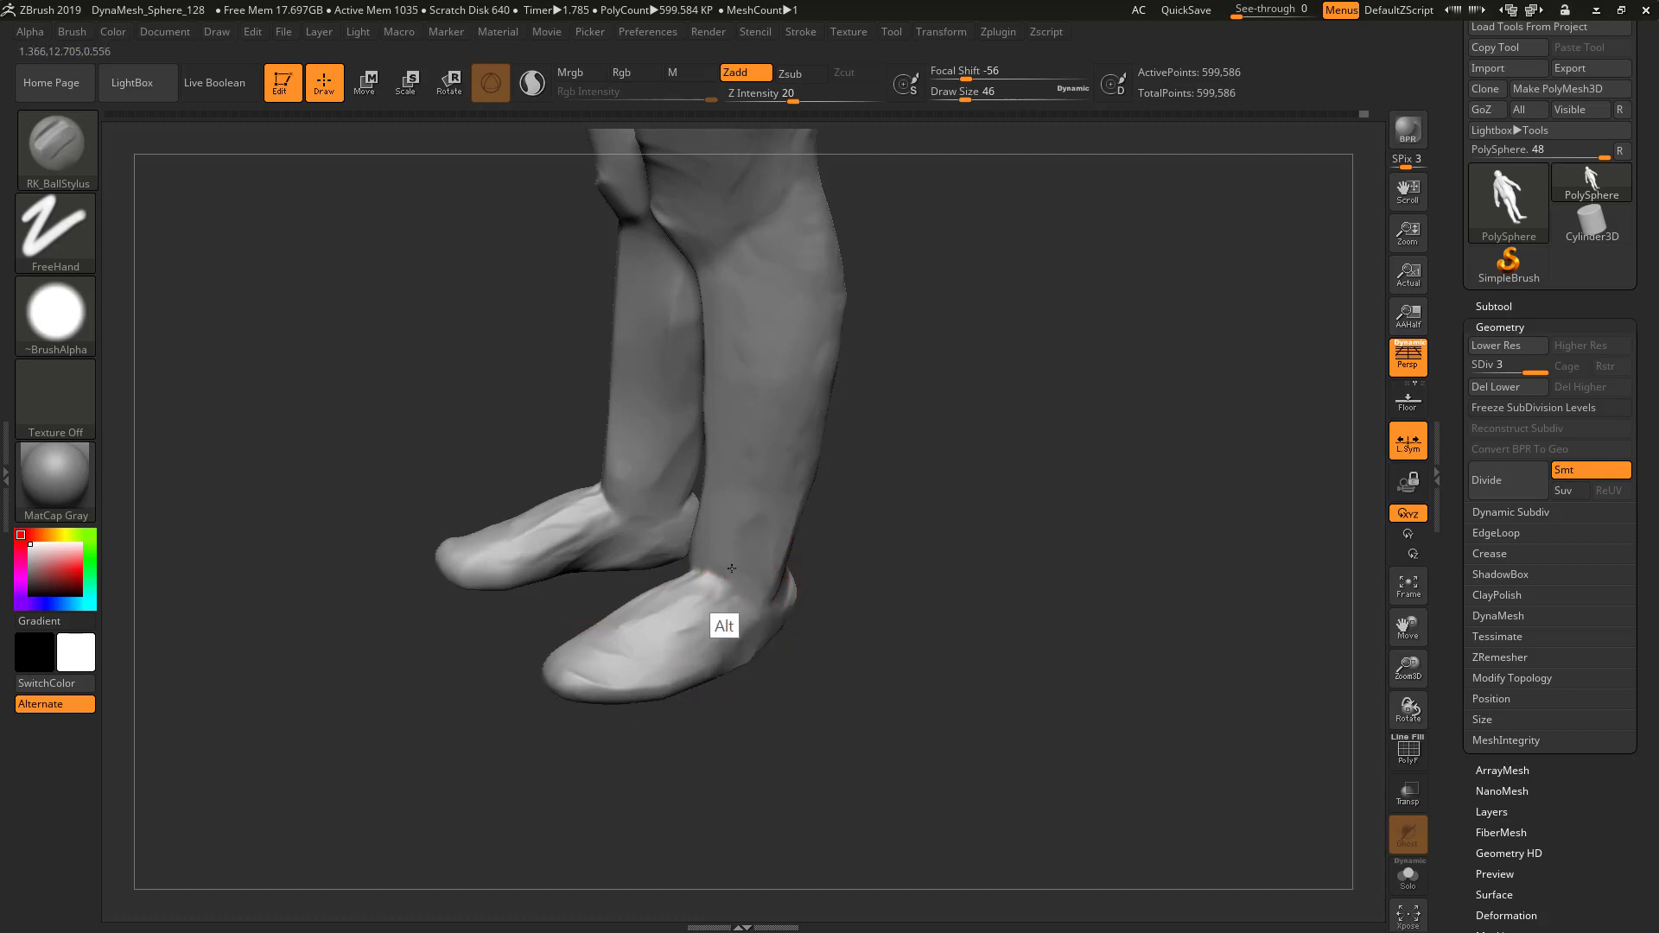
Add vertical tendon strokes on the front of the lower shins just above the ankles
{"action": "left_click_drag", "start_coordinate": [825, 566], "coordinate": [908, 548], "text": "shift"}
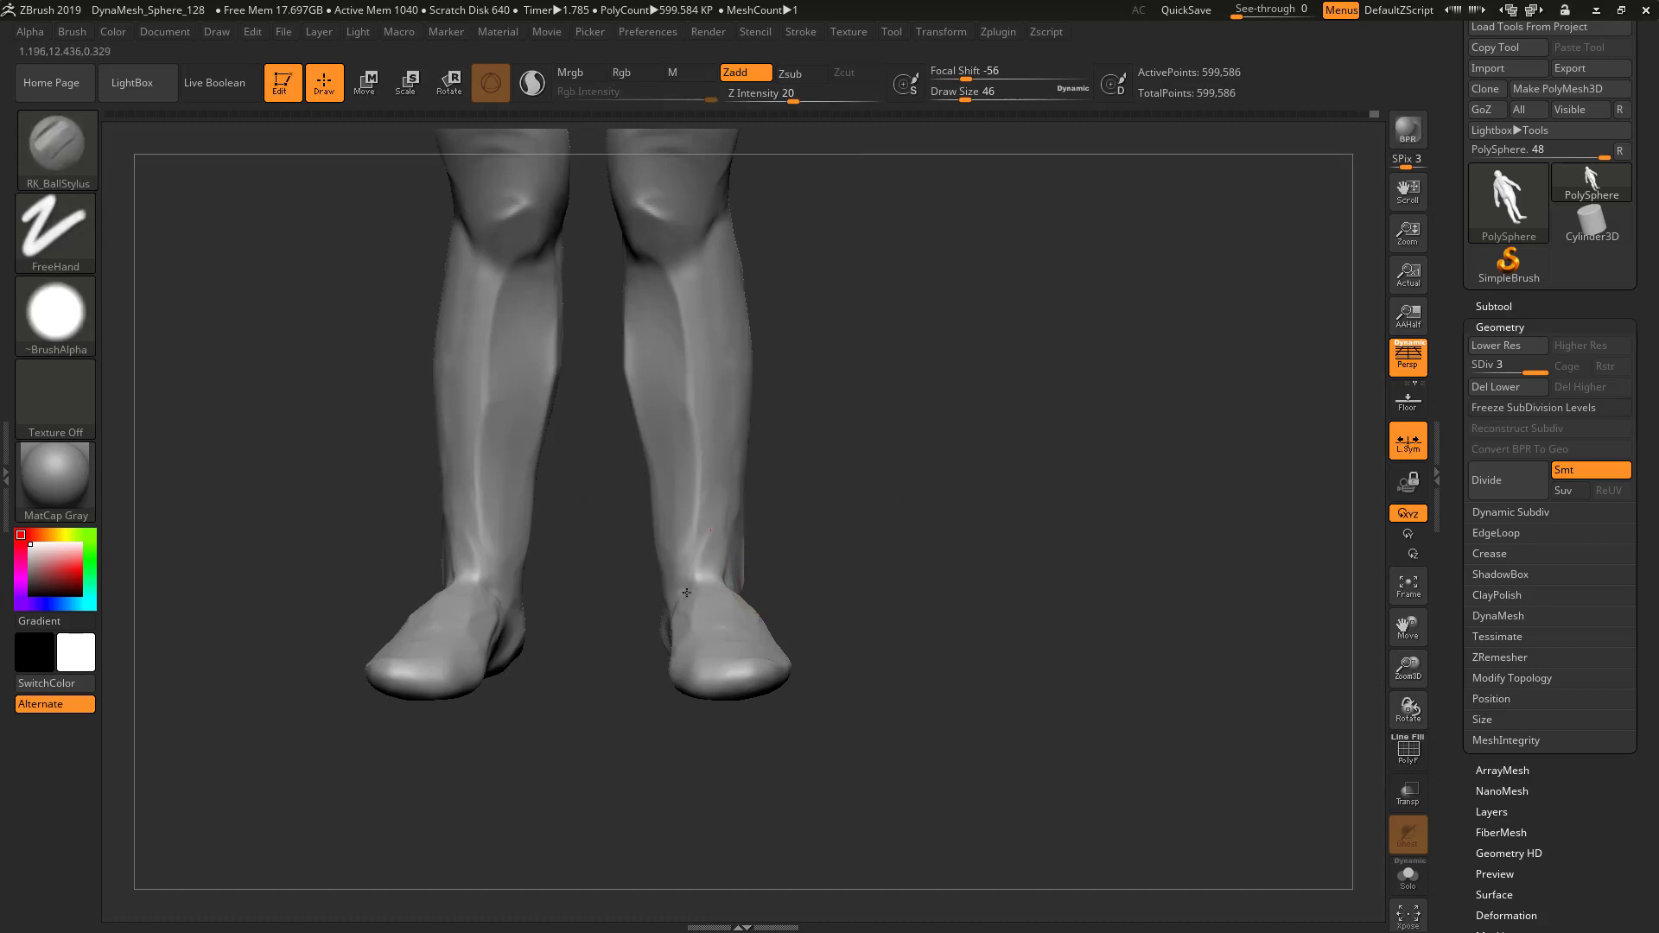
{"action": "left_click_drag", "start_coordinate": [708, 572], "coordinate": [700, 550]}
{"action": "left_click_drag", "start_coordinate": [482, 525], "coordinate": [472, 569]}
{"action": "left_click_drag", "start_coordinate": [482, 488], "coordinate": [474, 563]}
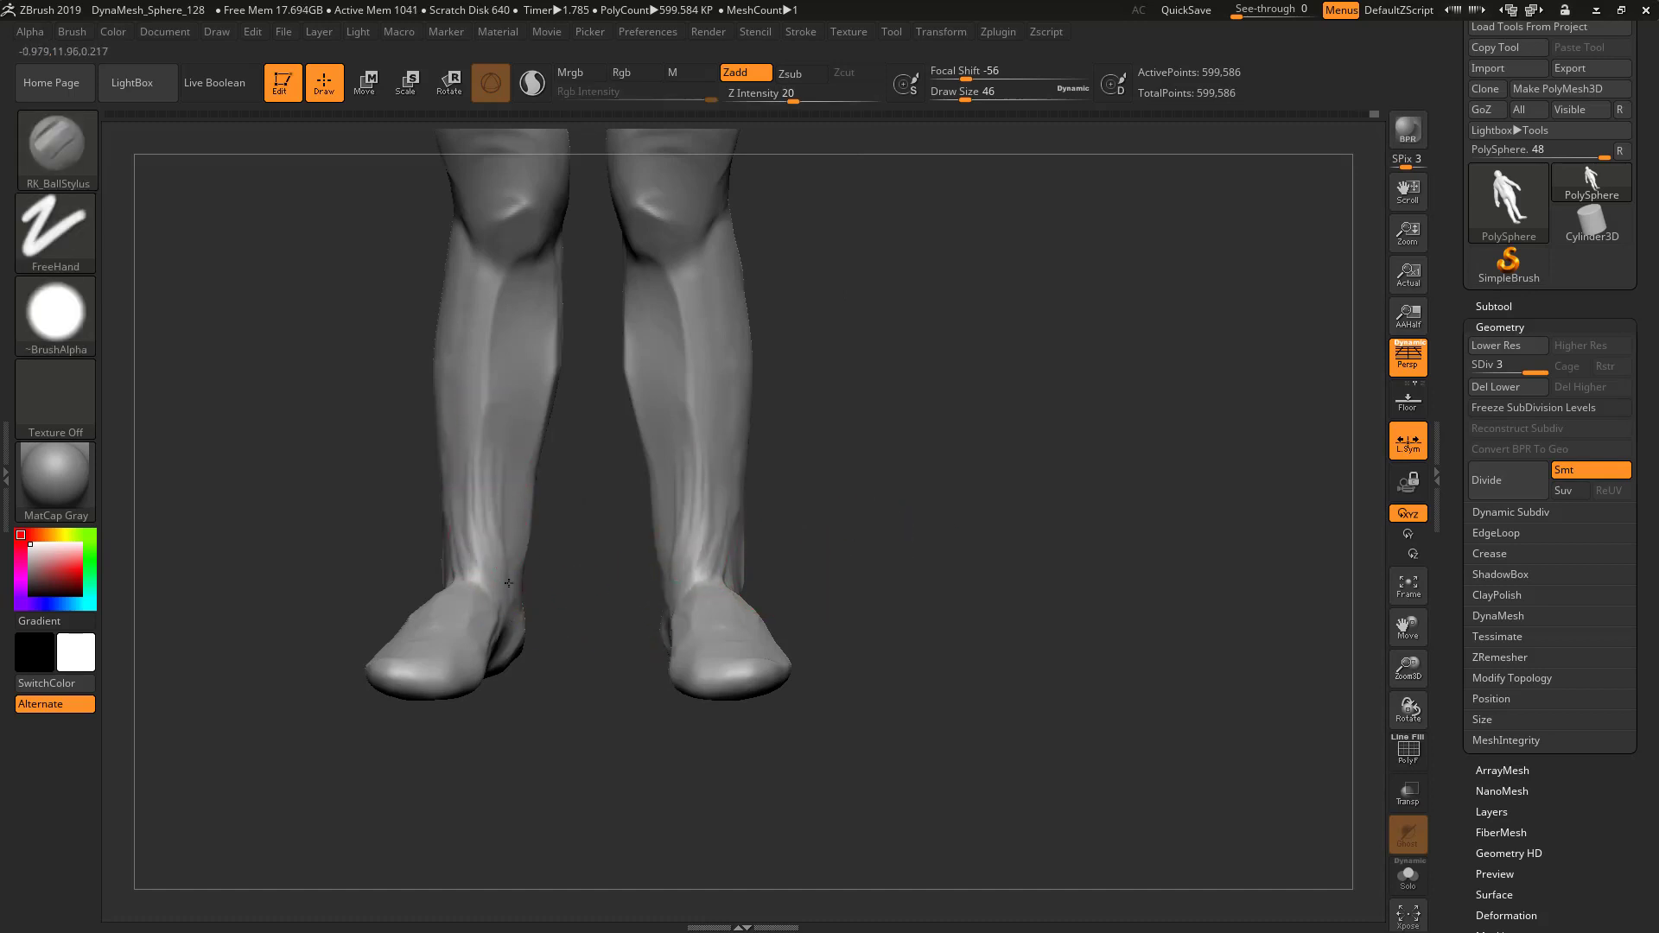
Refine the forms around the kneecaps with carving strokes along their outer edges at draw size 46
{"action": "mouse_move", "coordinate": [874, 489]}
{"action": "left_mouse_down", "text": "alt"}
{"action": "mouse_move", "coordinate": [885, 659]}
{"action": "mouse_move", "coordinate": [908, 601]}
{"action": "mouse_move", "coordinate": [764, 526]}
{"action": "left_mouse_up", "text": "alt"}
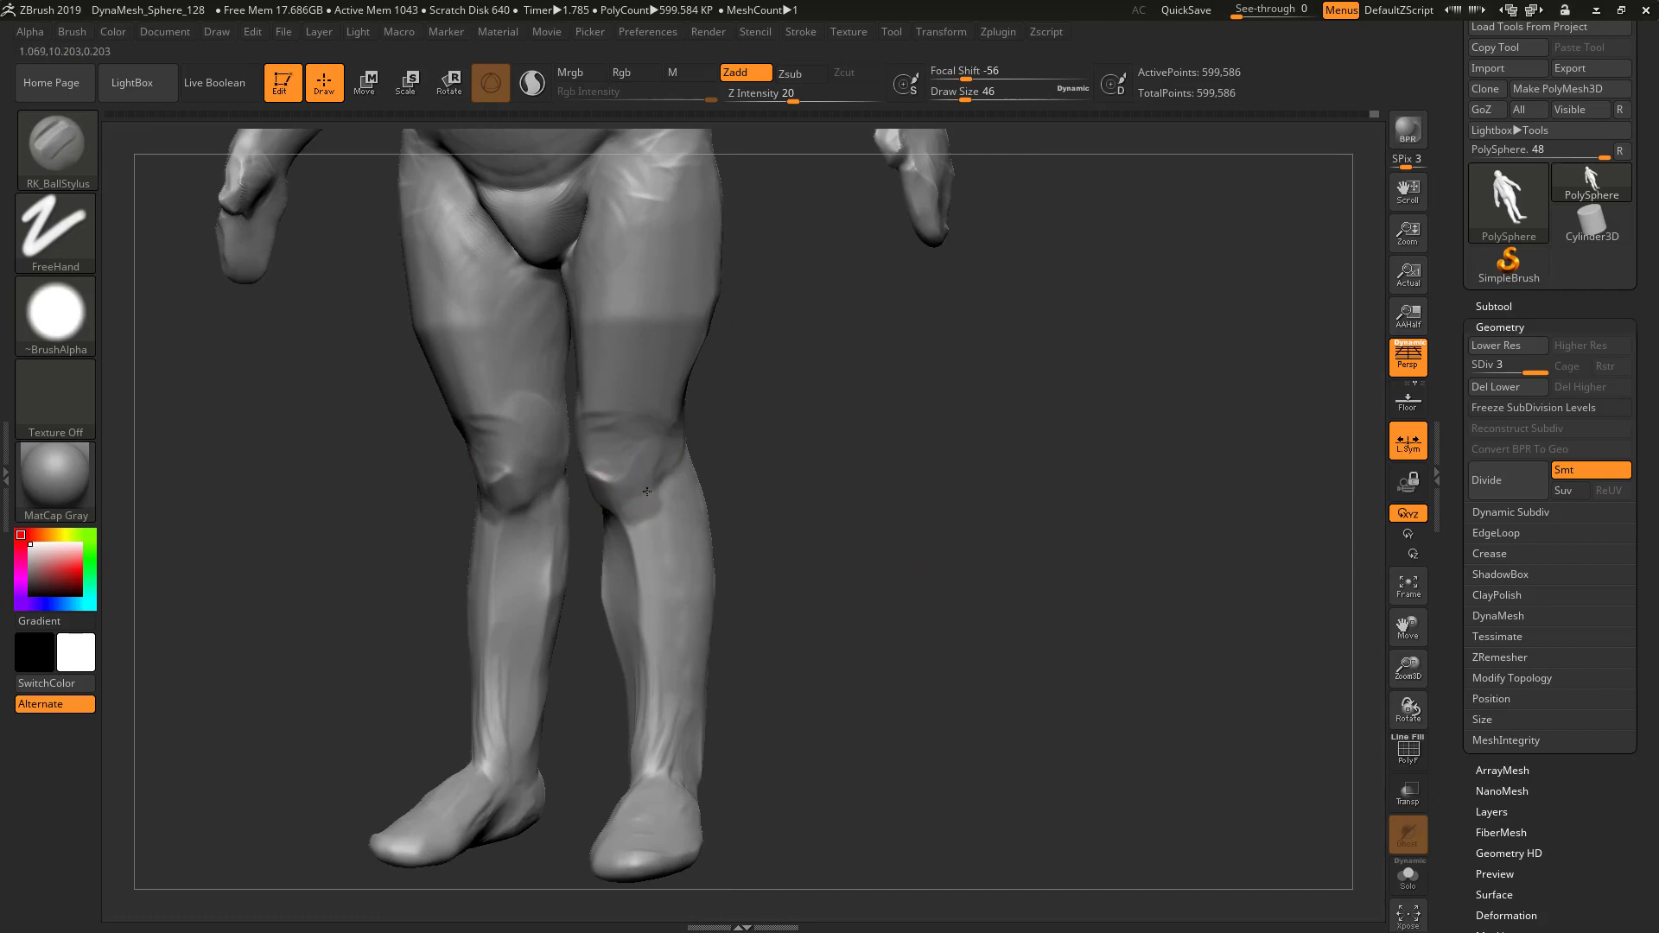
{"action": "left_click_drag", "start_coordinate": [742, 464], "coordinate": [818, 470]}
{"action": "mouse_move", "coordinate": [835, 553]}
{"action": "left_mouse_down", "text": "alt"}
{"action": "mouse_move", "coordinate": [792, 479]}
{"action": "mouse_move", "coordinate": [800, 506]}
{"action": "left_mouse_up", "text": "alt"}
{"action": "left_click_drag", "start_coordinate": [800, 506], "coordinate": [903, 494]}
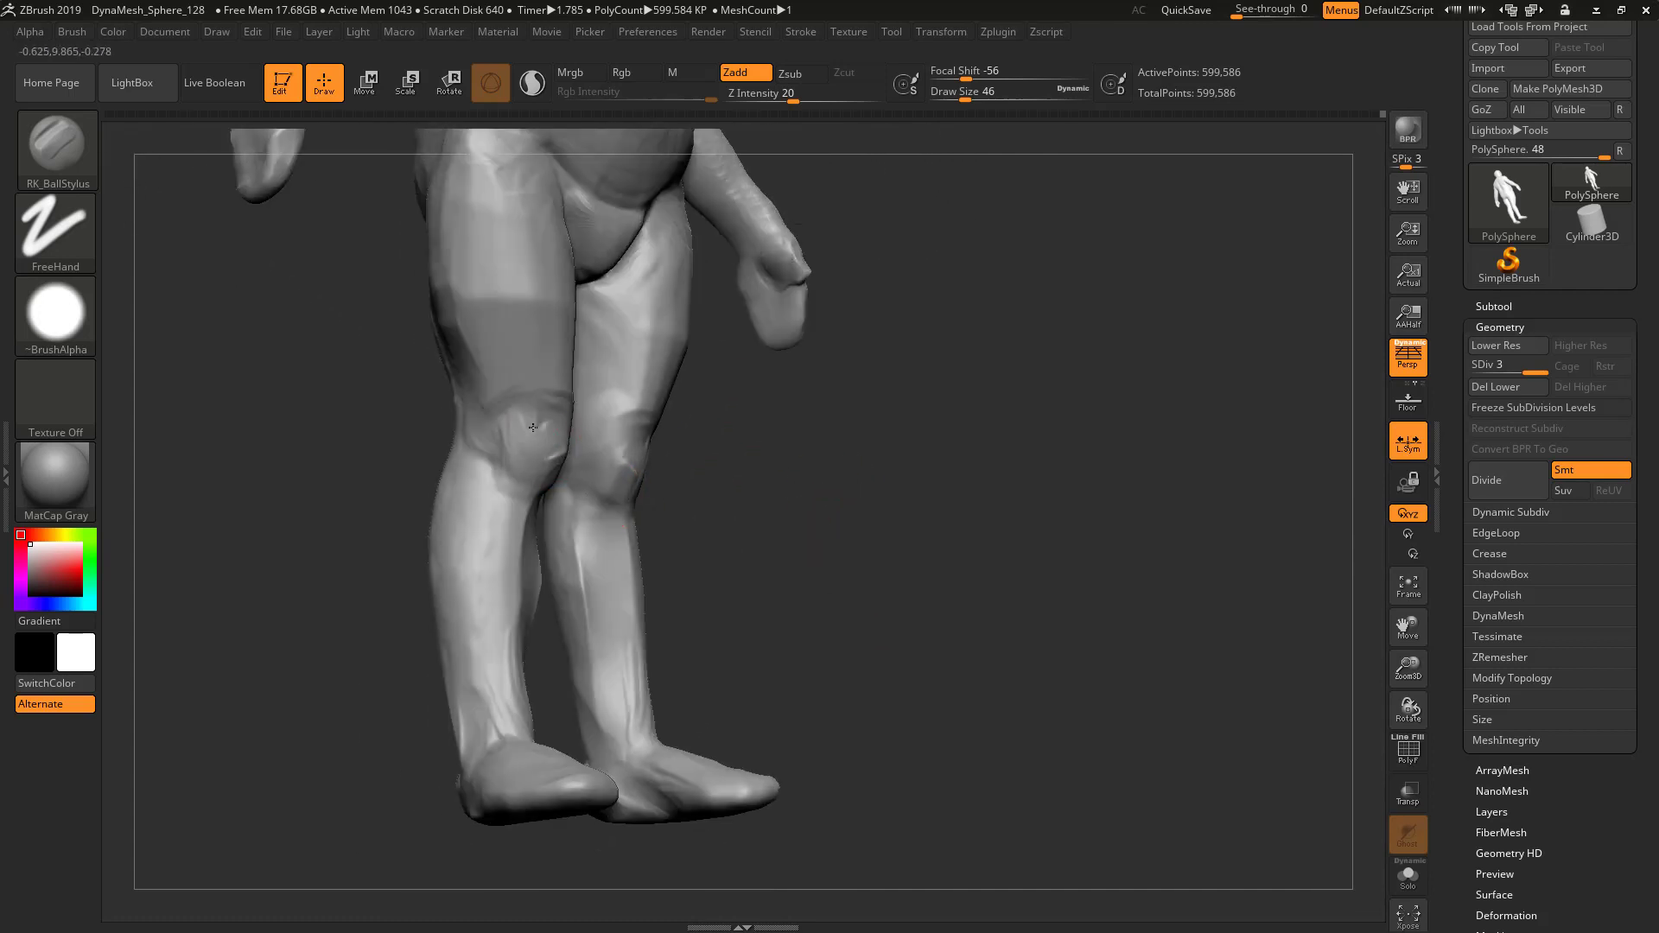
{"action": "mouse_move", "coordinate": [529, 420]}
{"action": "left_mouse_down", "text": "alt"}
{"action": "mouse_move", "coordinate": [506, 471]}
{"action": "mouse_move", "coordinate": [515, 521]}
{"action": "left_mouse_up", "text": "alt"}
{"action": "left_click_drag", "start_coordinate": [487, 456], "coordinate": [519, 497], "text": "alt"}
{"action": "mouse_move", "coordinate": [825, 475]}
{"action": "left_mouse_down"}
{"action": "mouse_move", "coordinate": [657, 476]}
{"action": "mouse_move", "coordinate": [555, 507]}
{"action": "left_mouse_up"}
{"action": "left_click_drag", "start_coordinate": [761, 540], "coordinate": [771, 436]}
Carve the crotch forms beside the groin creases and add muscle strokes across the front thighs
{"action": "left_click_drag", "start_coordinate": [823, 567], "coordinate": [862, 622], "text": "alt"}
{"action": "left_click_drag", "start_coordinate": [864, 624], "coordinate": [1130, 665]}
{"action": "left_click_drag", "start_coordinate": [934, 577], "coordinate": [795, 530]}
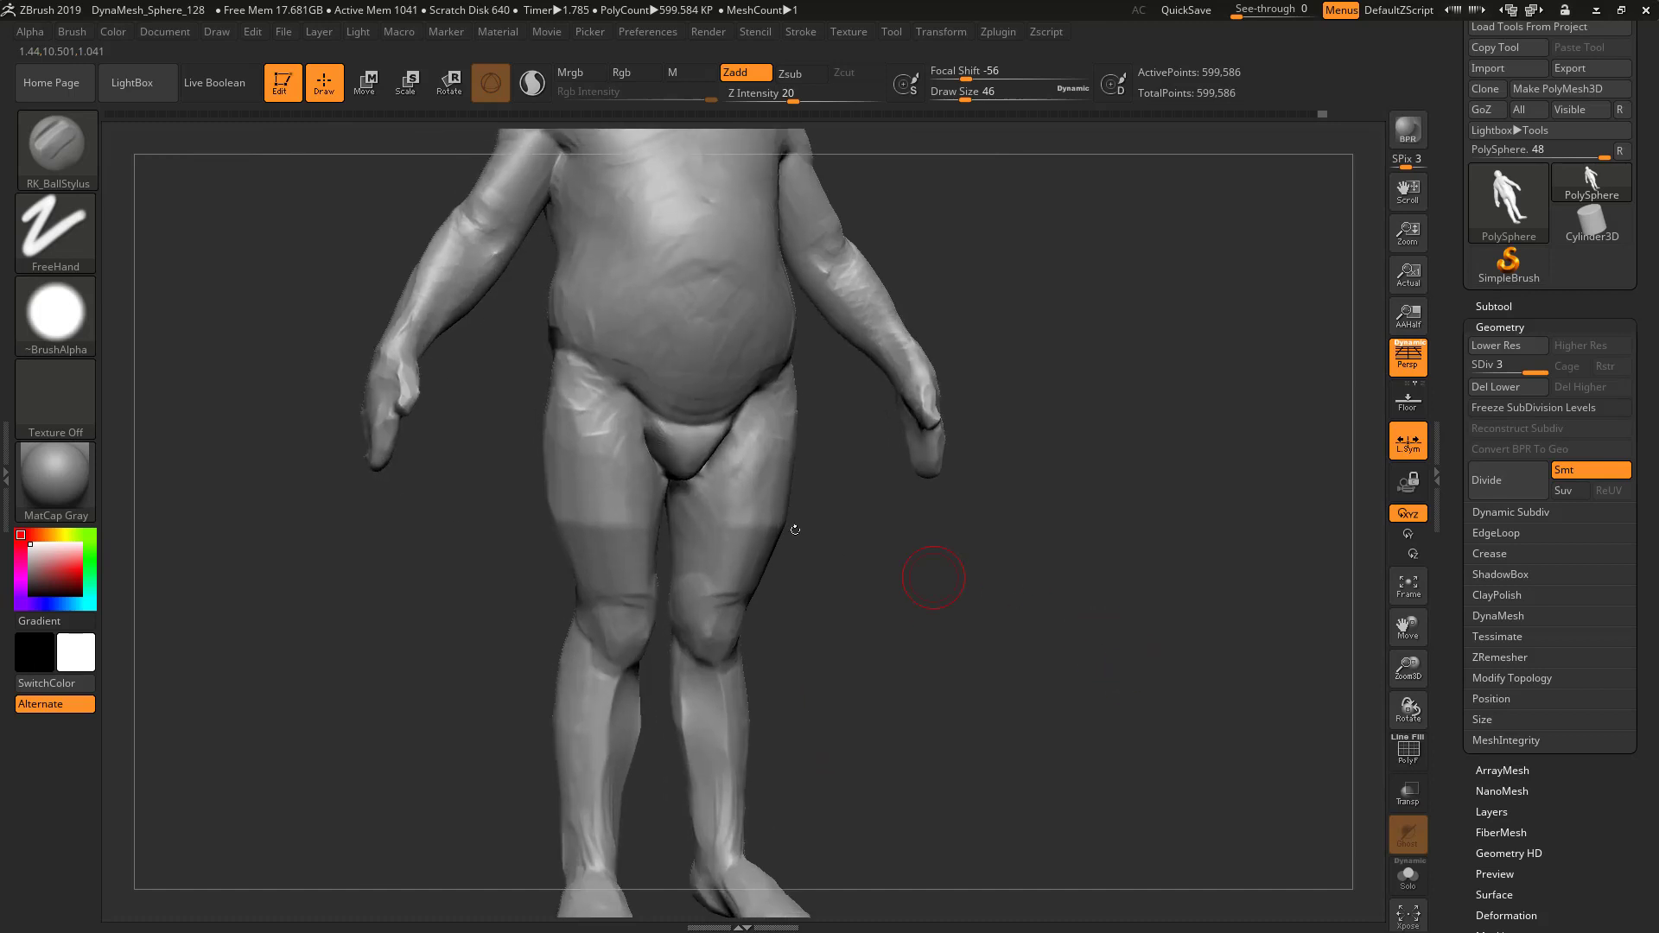
{"action": "left_click_drag", "start_coordinate": [674, 458], "coordinate": [642, 437], "text": "alt"}
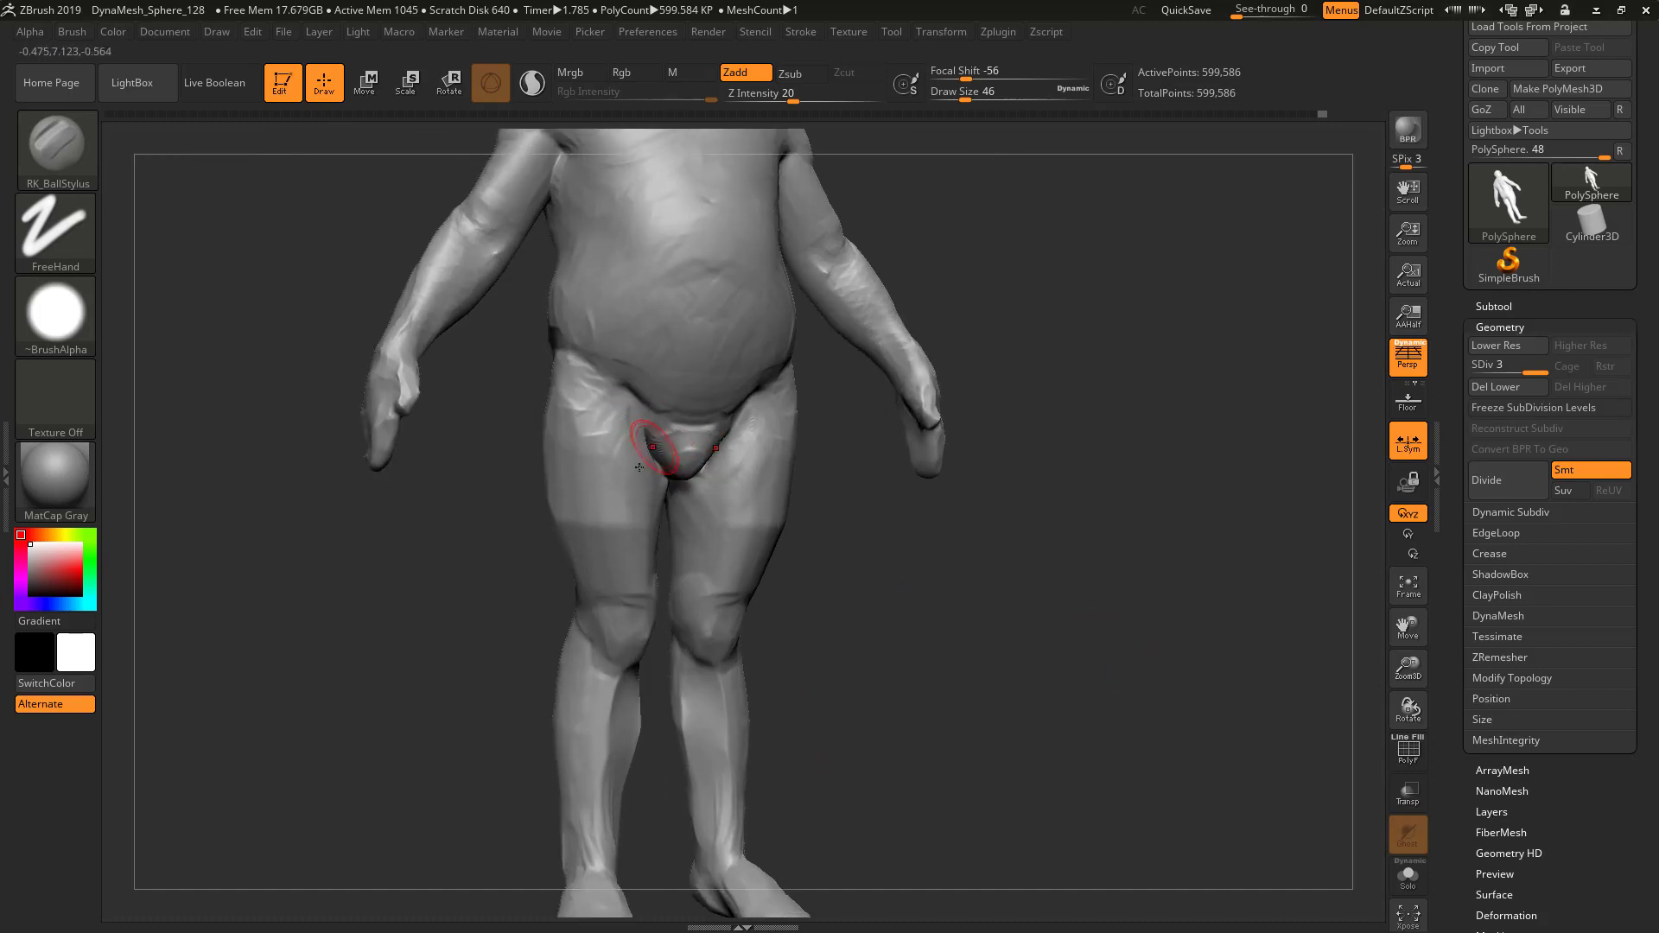
{"action": "left_click_drag", "start_coordinate": [846, 526], "coordinate": [780, 432]}
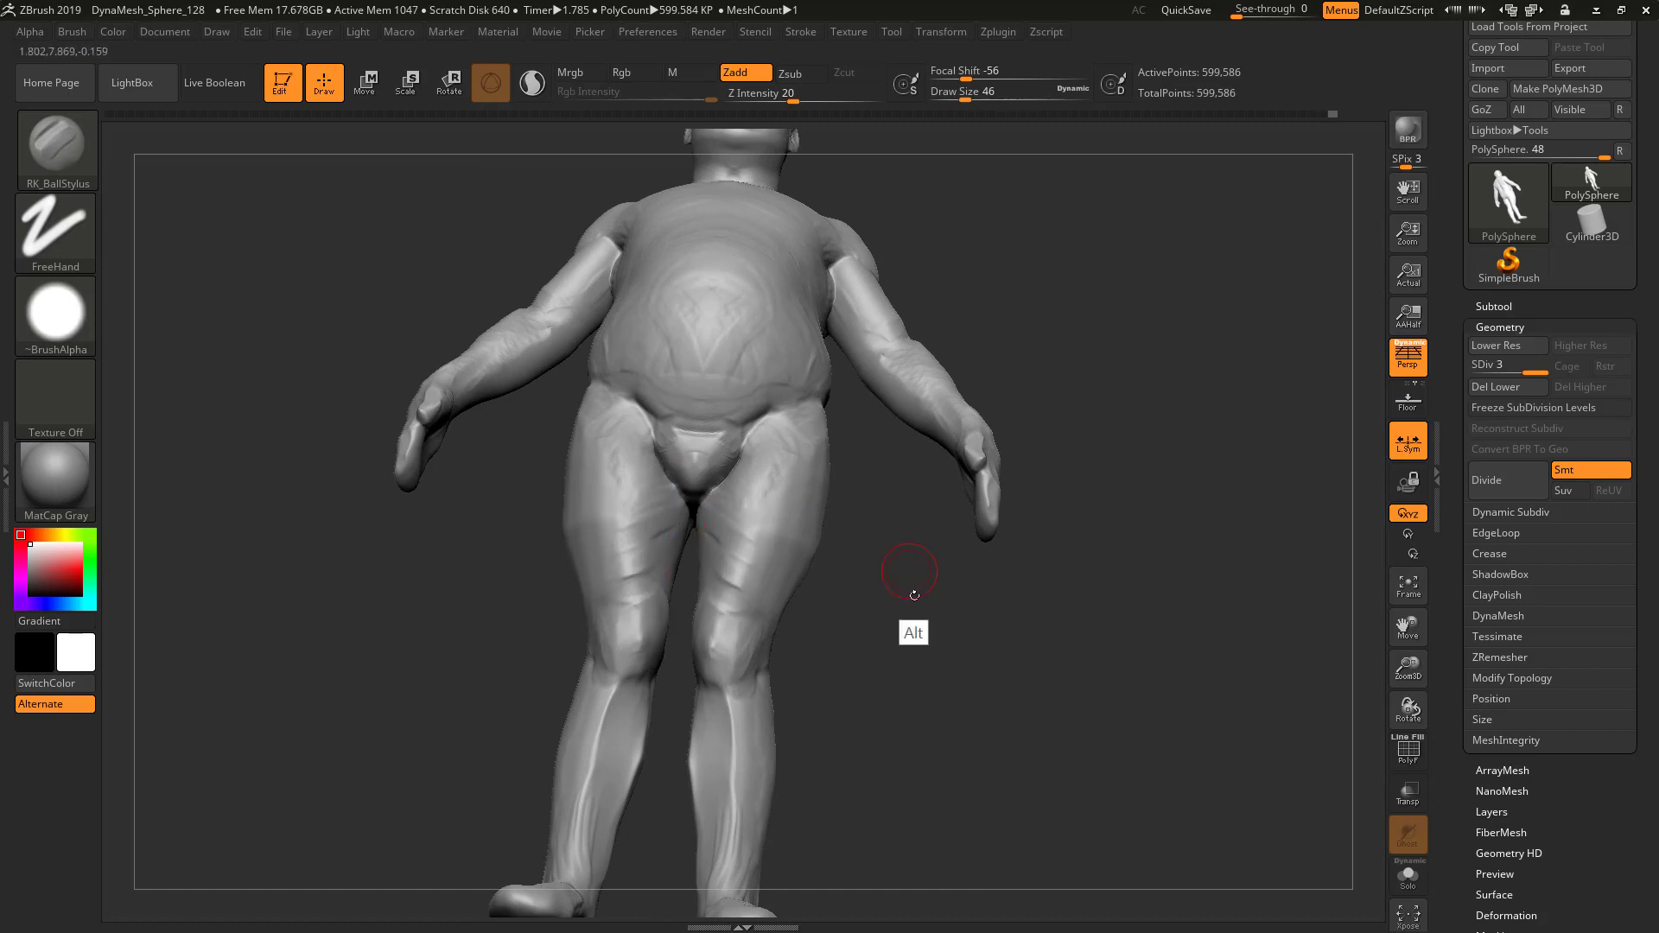
Shift the heel and lower leg forward in side profile with the Move brush at draw size 386
{"action": "mouse_move", "coordinate": [914, 594]}
{"action": "left_mouse_down"}
{"action": "mouse_move", "coordinate": [889, 581]}
{"action": "mouse_move", "coordinate": [933, 627]}
{"action": "mouse_move", "coordinate": [902, 581]}
{"action": "mouse_move", "coordinate": [982, 637]}
{"action": "mouse_move", "coordinate": [970, 652]}
{"action": "mouse_move", "coordinate": [993, 671]}
{"action": "mouse_move", "coordinate": [814, 687]}
{"action": "left_mouse_up"}
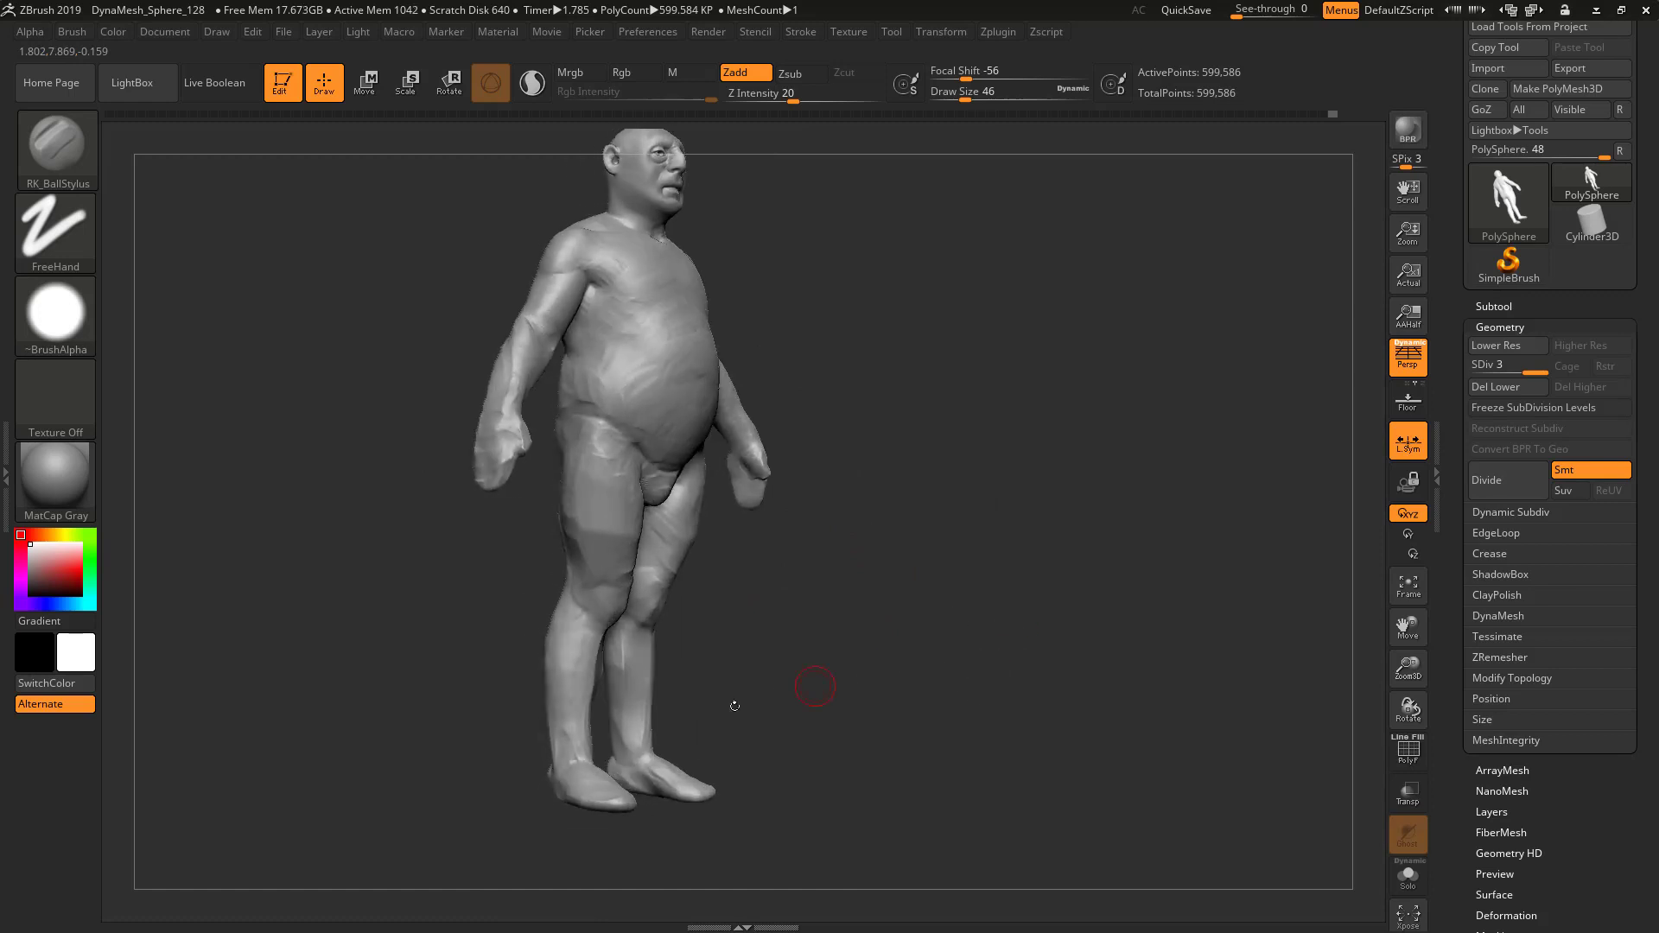
{"action": "key", "text": "s"}
{"action": "key", "text": "b"}
{"action": "key", "text": "m"}
{"action": "key", "text": "v"}
{"action": "key", "text": "s"}
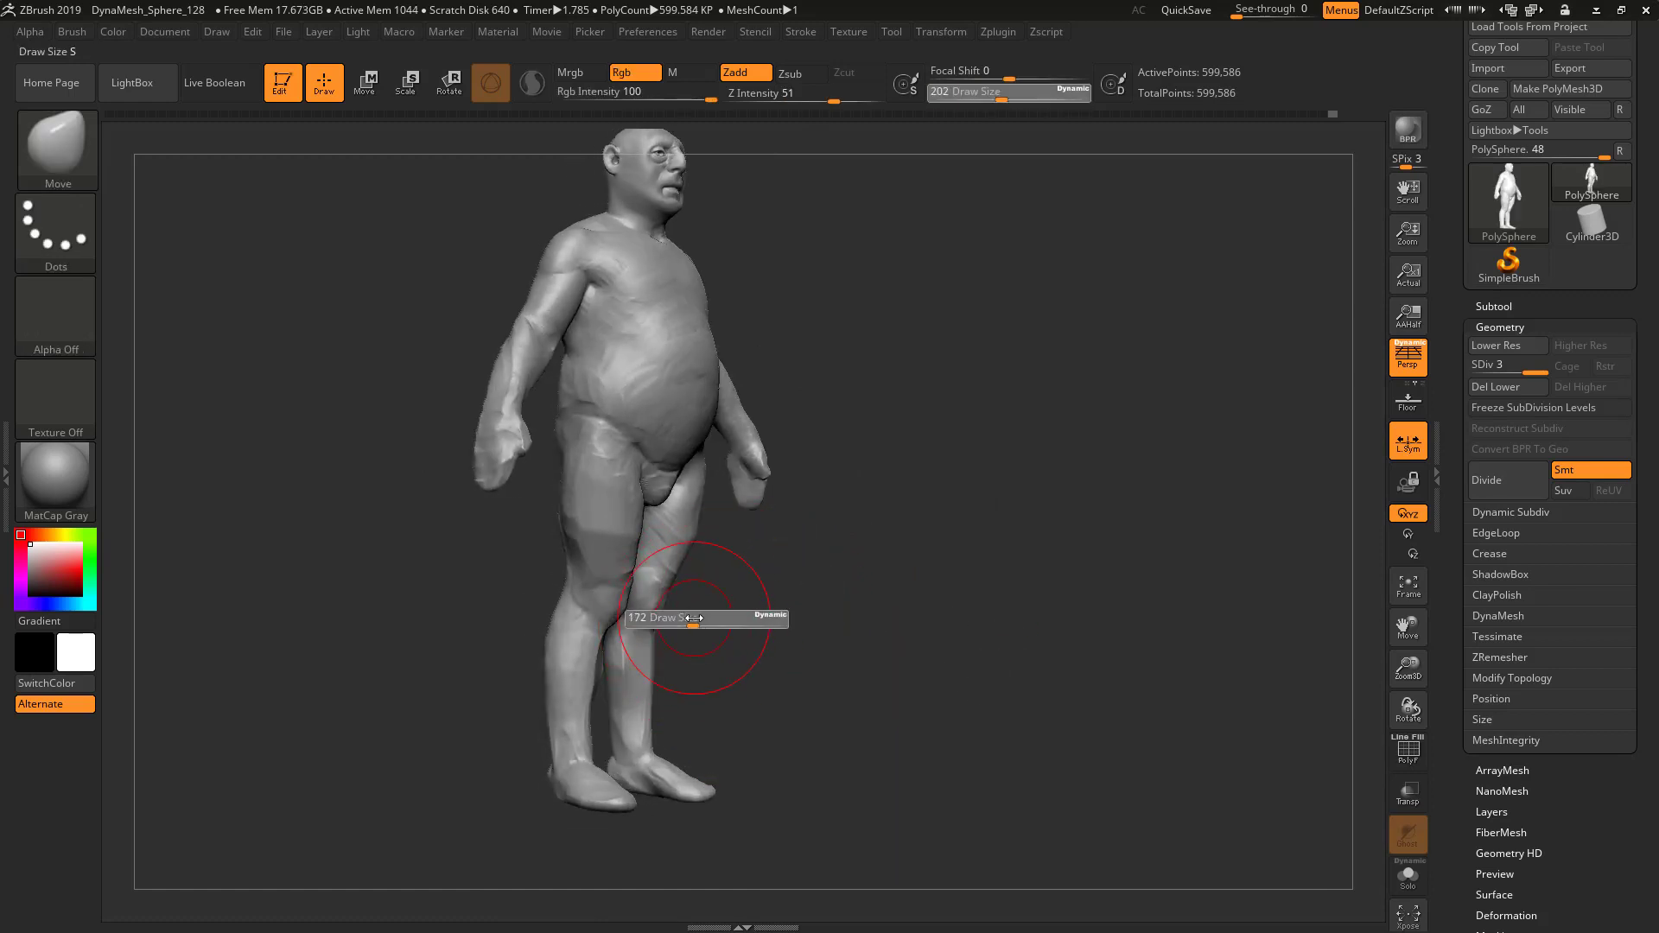
{"action": "left_click_drag", "start_coordinate": [694, 618], "coordinate": [672, 620]}
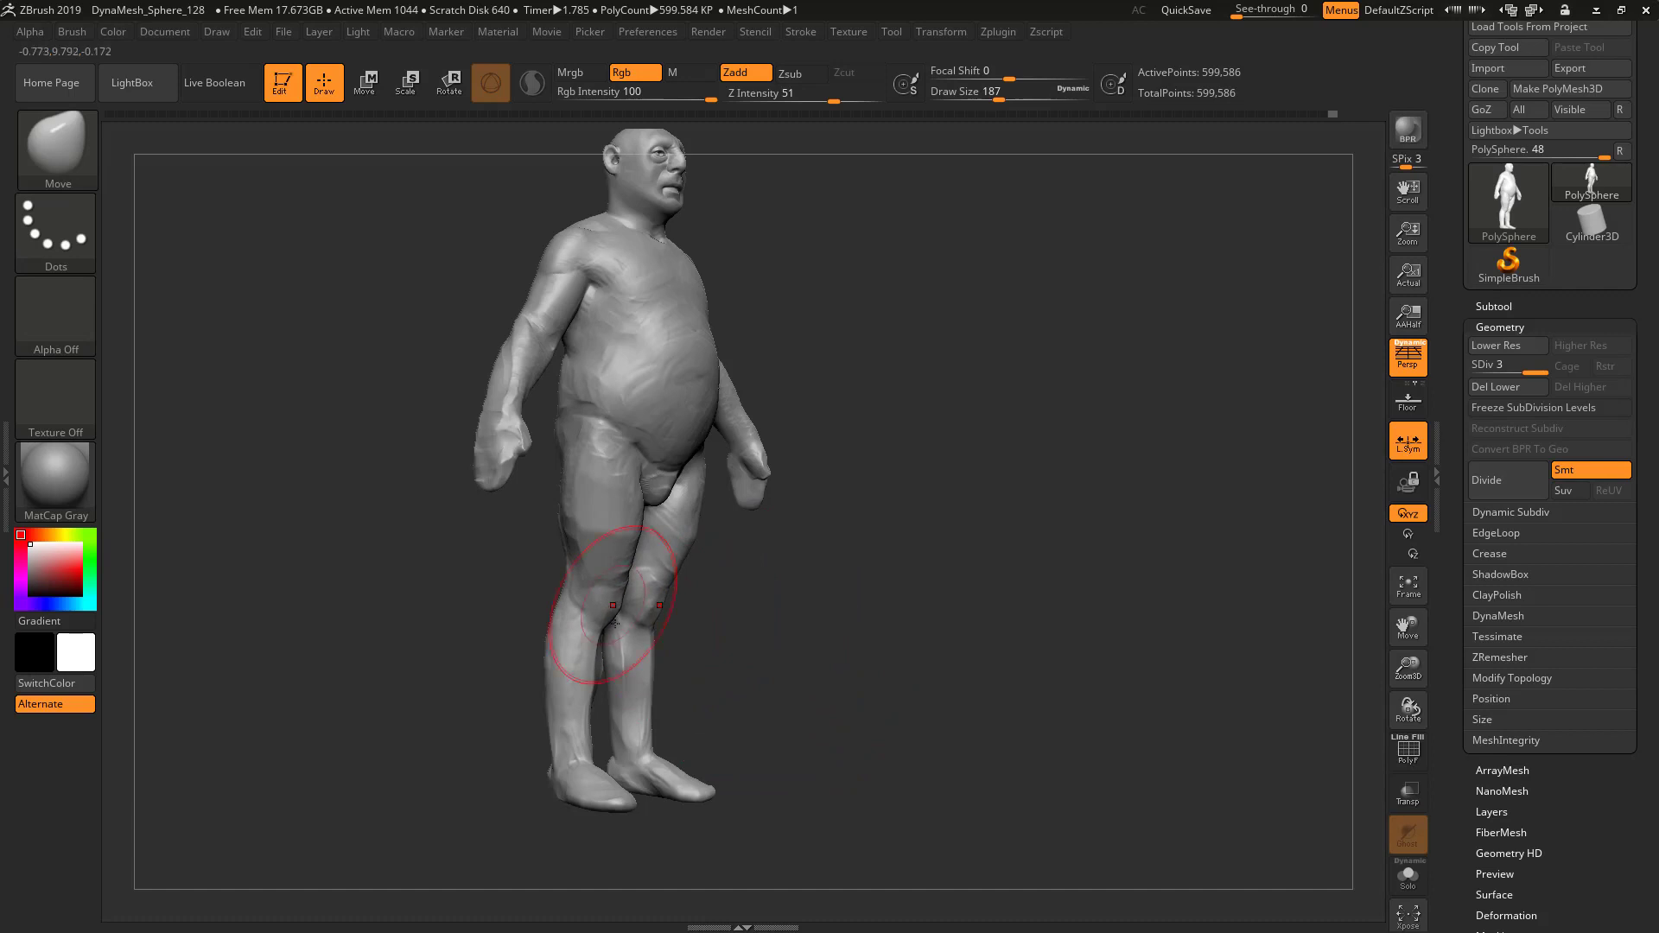
{"action": "key", "text": "s"}
{"action": "mouse_move", "coordinate": [742, 679]}
{"action": "left_mouse_down"}
{"action": "mouse_move", "coordinate": [716, 722]}
{"action": "mouse_move", "coordinate": [668, 726]}
{"action": "left_mouse_up"}
{"action": "left_click_drag", "start_coordinate": [719, 754], "coordinate": [744, 766], "text": "shift"}
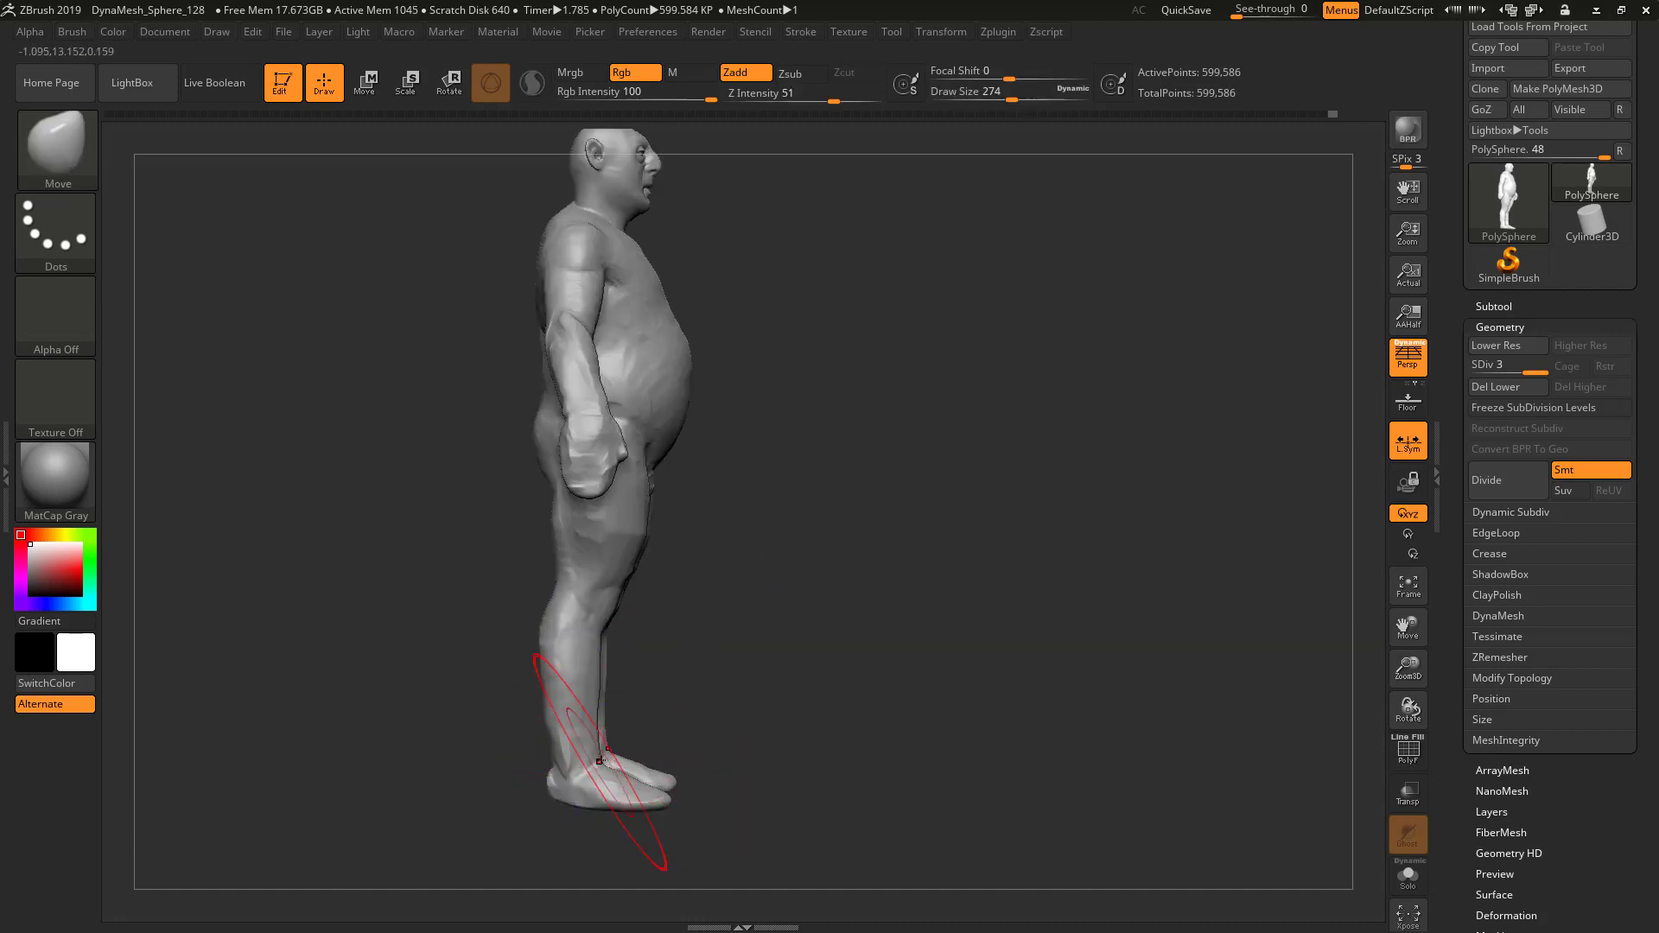
{"action": "key", "text": "s"}
{"action": "left_click_drag", "start_coordinate": [572, 782], "coordinate": [584, 778]}
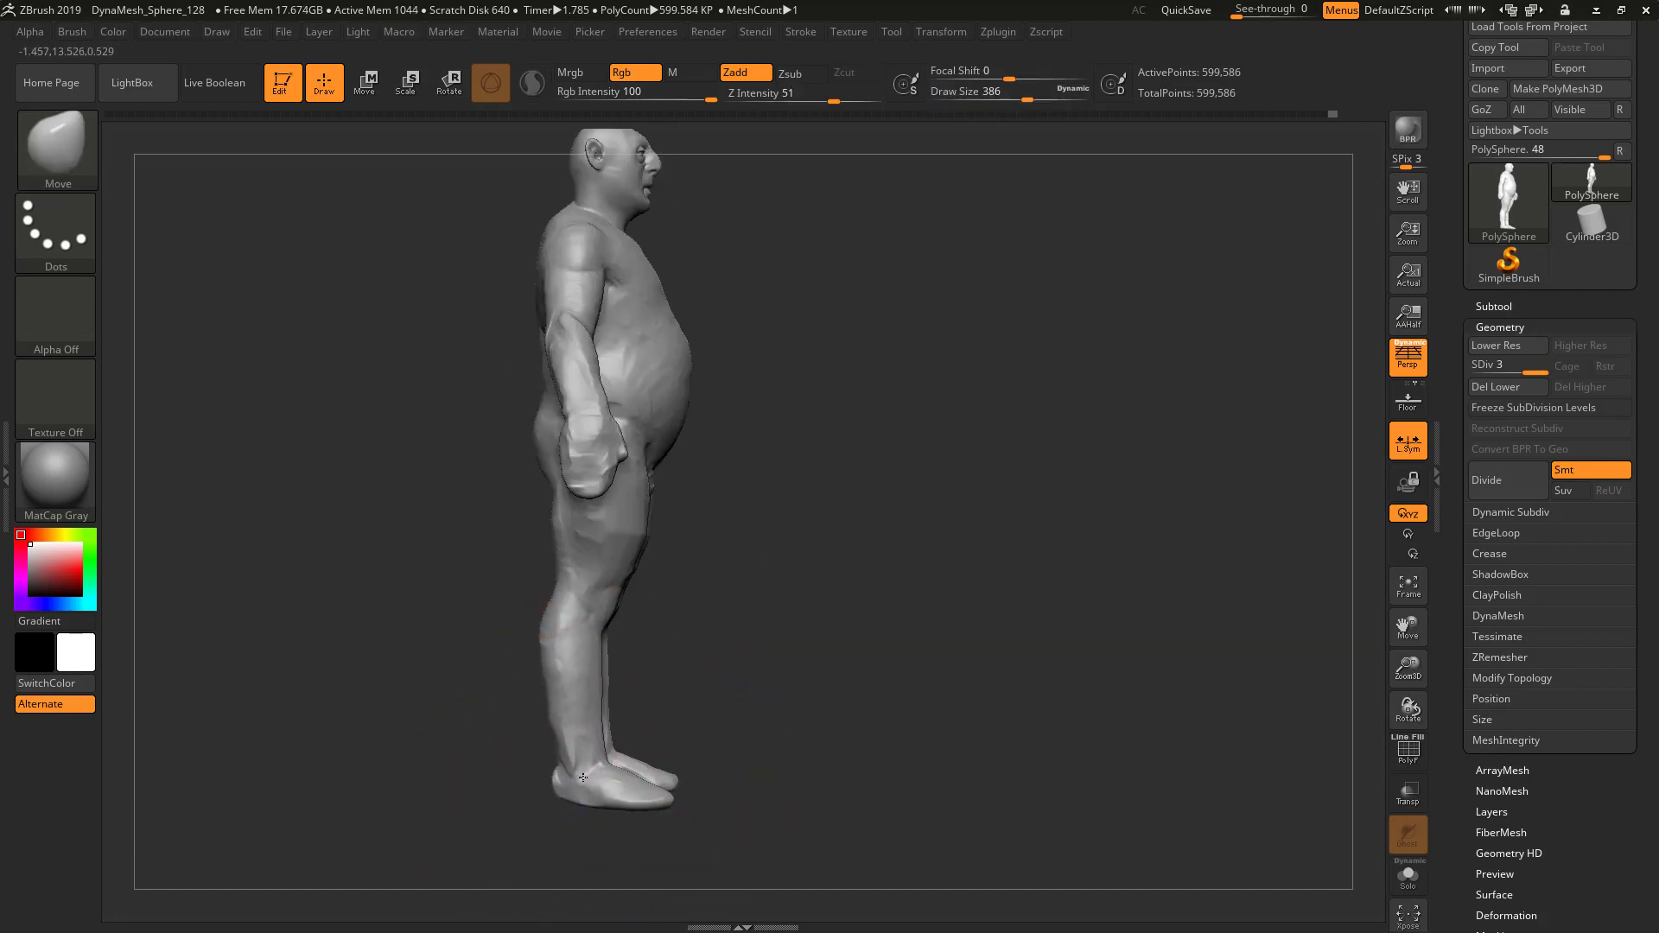
Pull the lower calf and heel backward in side profile with the Move brush at draw size 234
{"action": "key", "text": "s"}
{"action": "left_click_drag", "start_coordinate": [567, 711], "coordinate": [543, 711]}
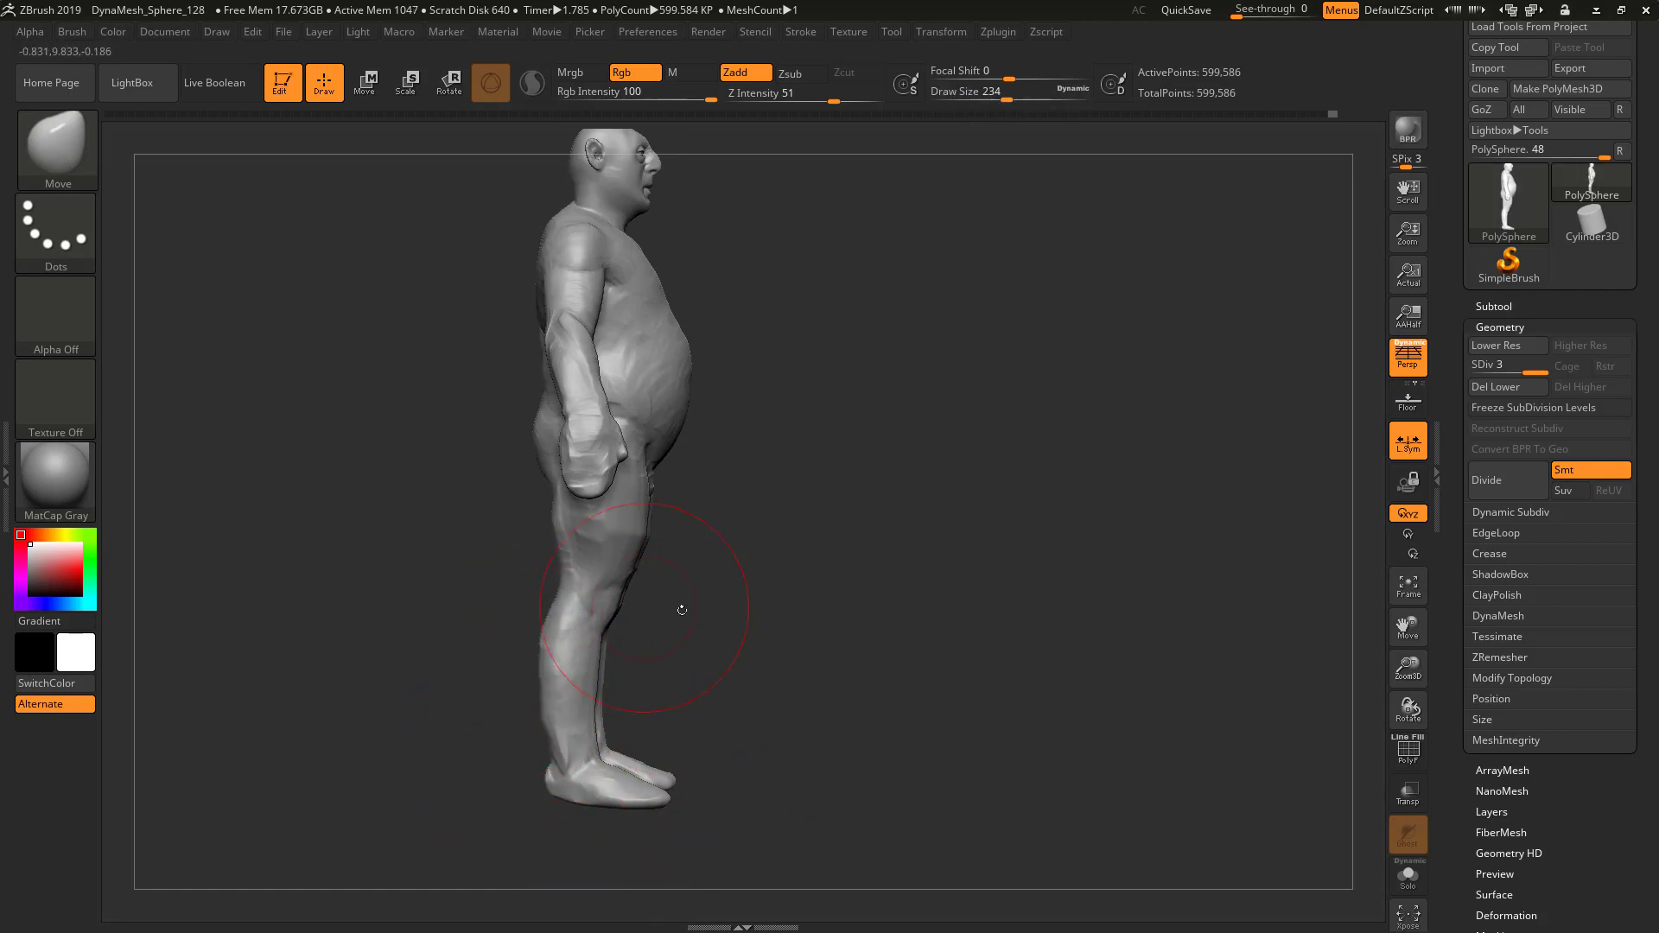
{"action": "mouse_move", "coordinate": [682, 610]}
{"action": "left_mouse_down"}
{"action": "mouse_move", "coordinate": [726, 604]}
{"action": "mouse_move", "coordinate": [687, 585]}
{"action": "left_mouse_up"}
Shift the knees and lower legs slightly forward with the Move brush at draw size 542
{"action": "key", "text": "s"}
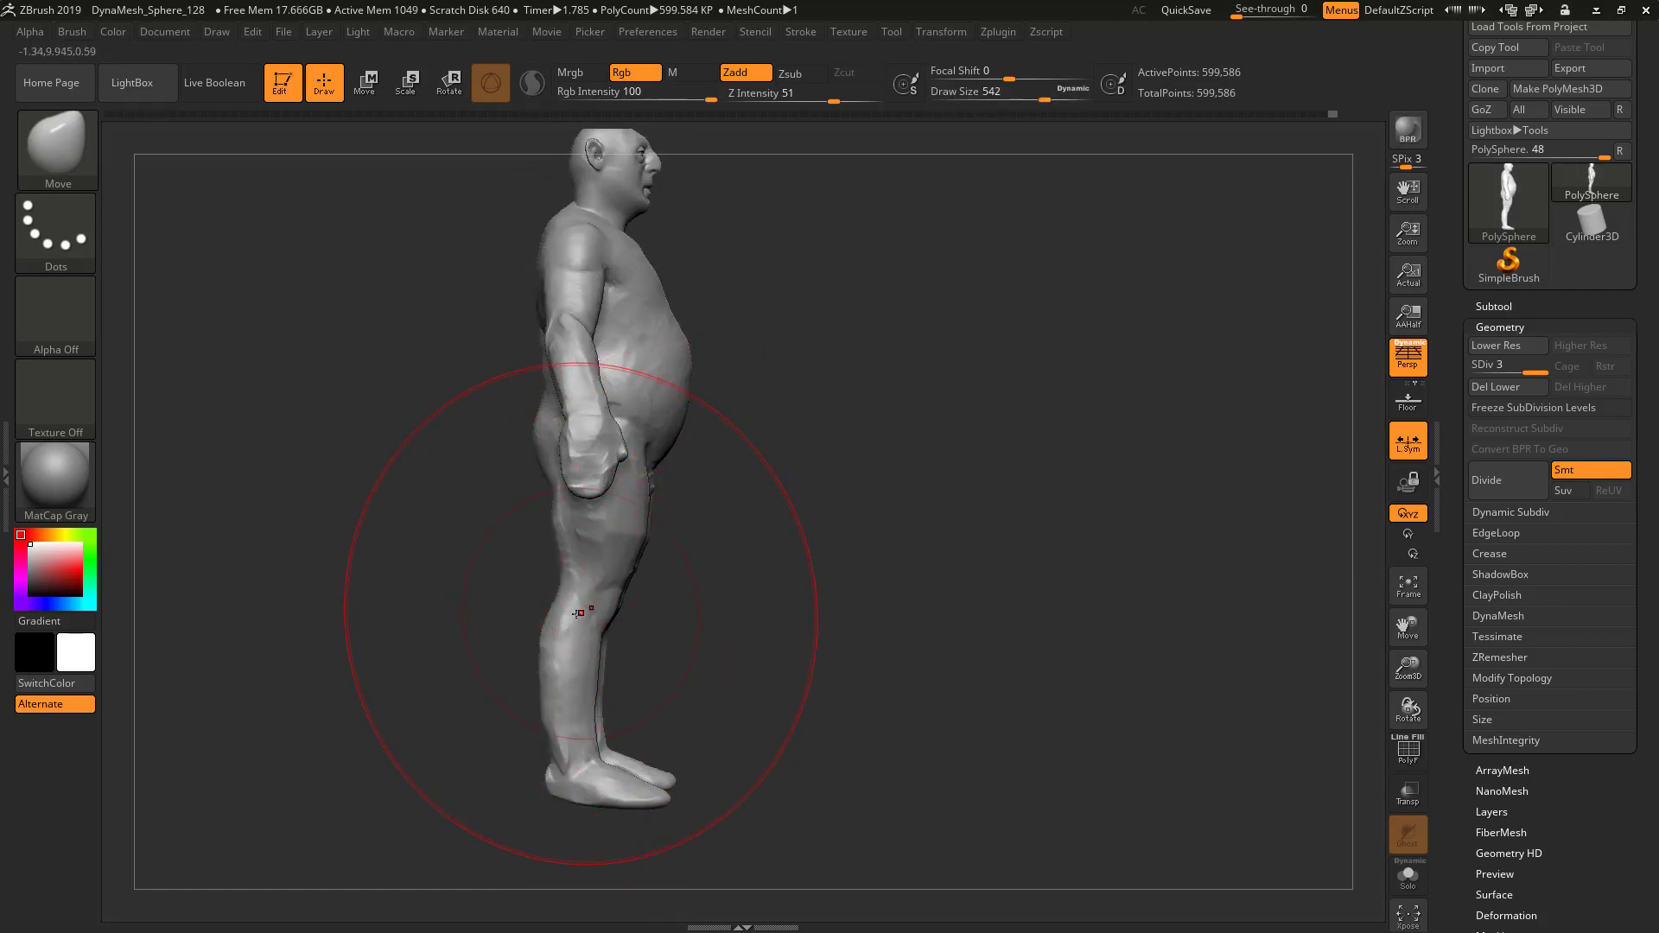
{"action": "left_click_drag", "start_coordinate": [587, 614], "coordinate": [585, 615]}
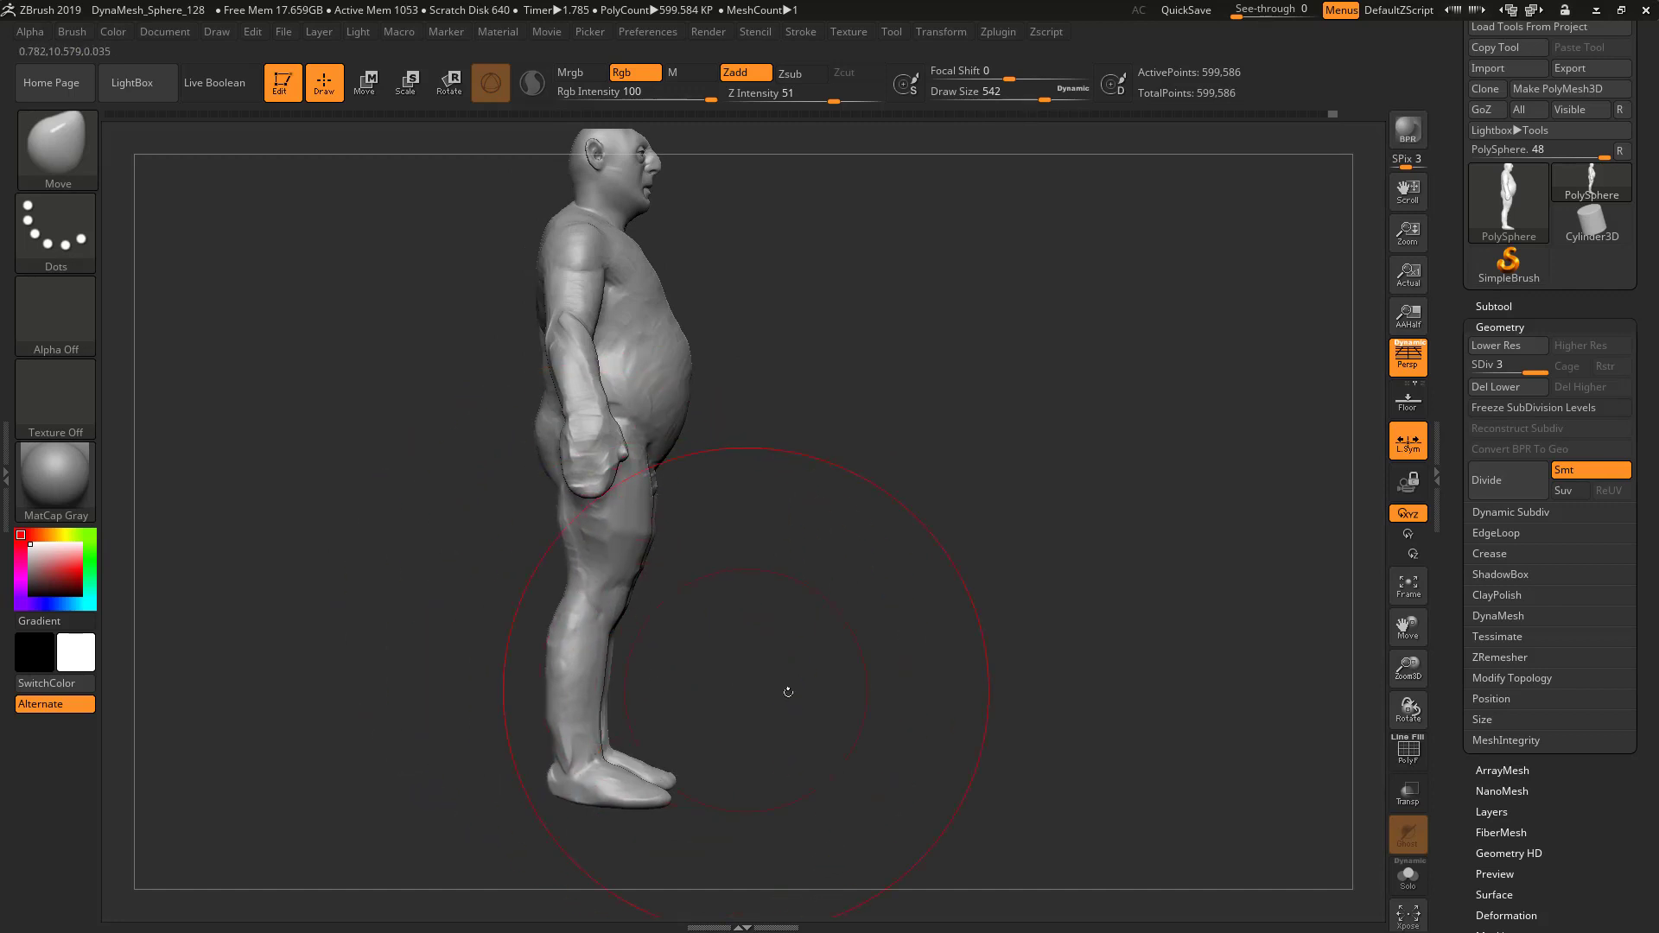
{"action": "mouse_move", "coordinate": [788, 693]}
{"action": "left_mouse_down"}
{"action": "mouse_move", "coordinate": [696, 698]}
{"action": "mouse_move", "coordinate": [807, 688]}
{"action": "mouse_move", "coordinate": [766, 601]}
{"action": "mouse_move", "coordinate": [936, 610]}
{"action": "mouse_move", "coordinate": [954, 643]}
{"action": "mouse_move", "coordinate": [1072, 689]}
{"action": "mouse_move", "coordinate": [1048, 760]}
{"action": "mouse_move", "coordinate": [1048, 730]}
{"action": "left_mouse_up"}
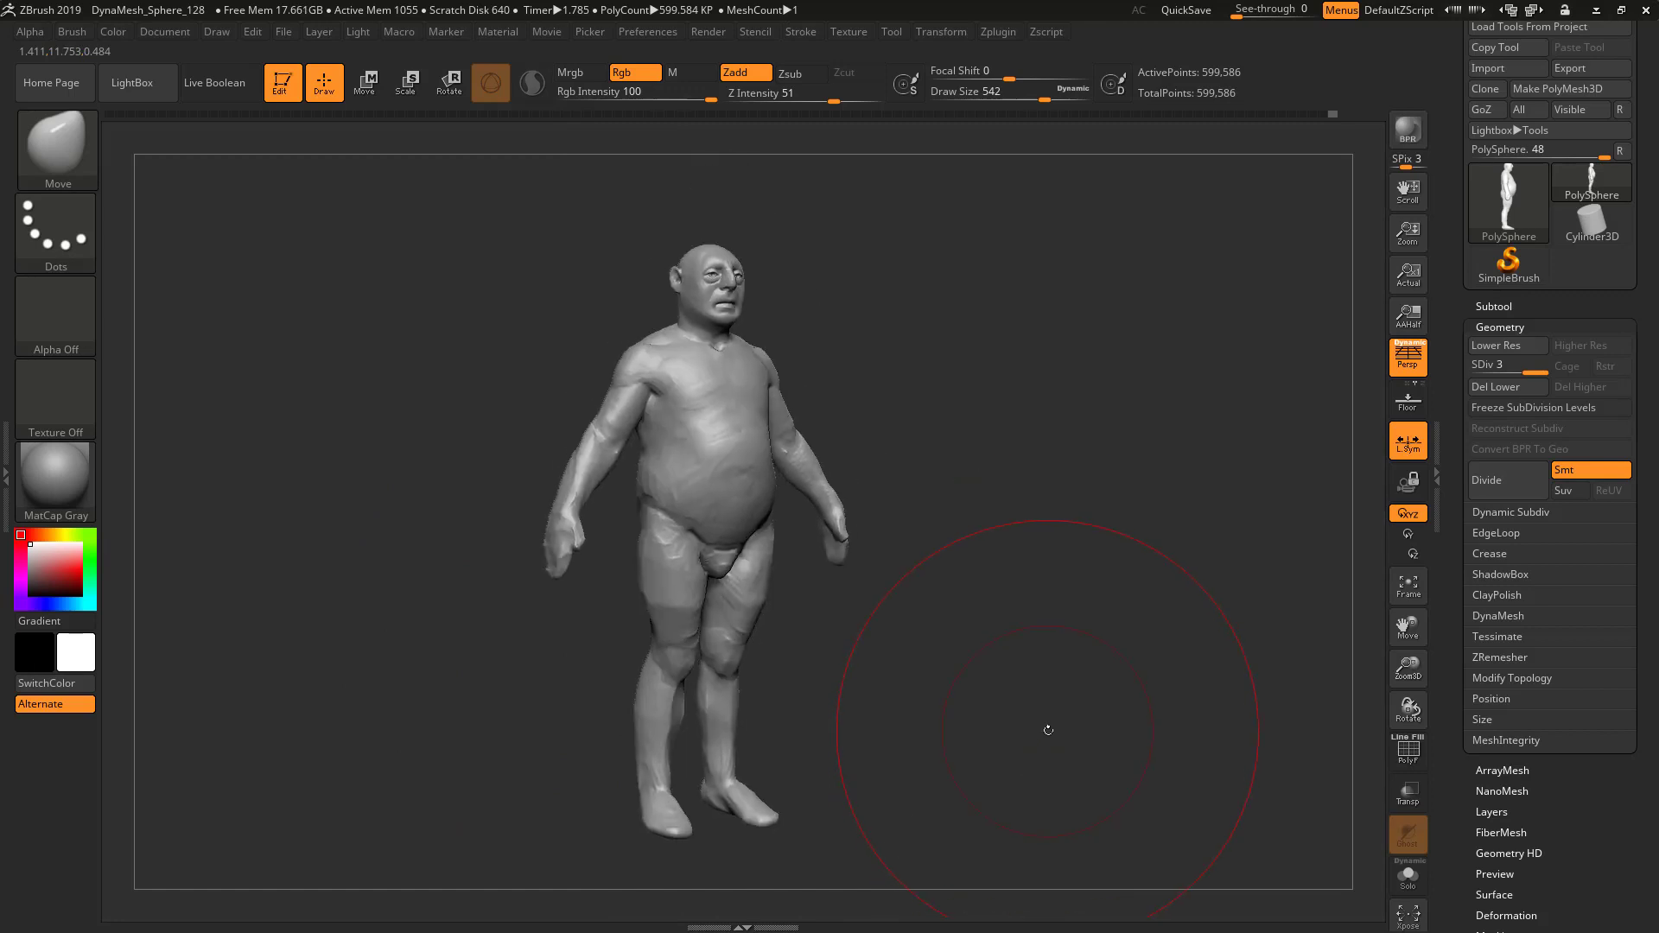